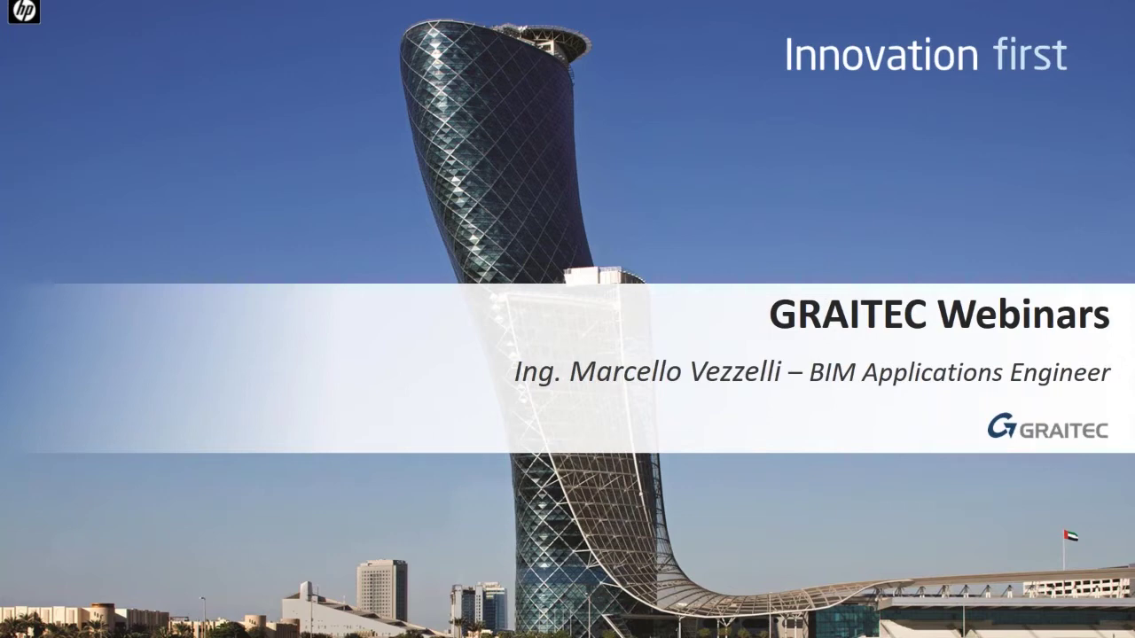
Present the GRAITEC slides and their bullets, advancing to the Dynamo for Revit 2018 title slide
key("Right")
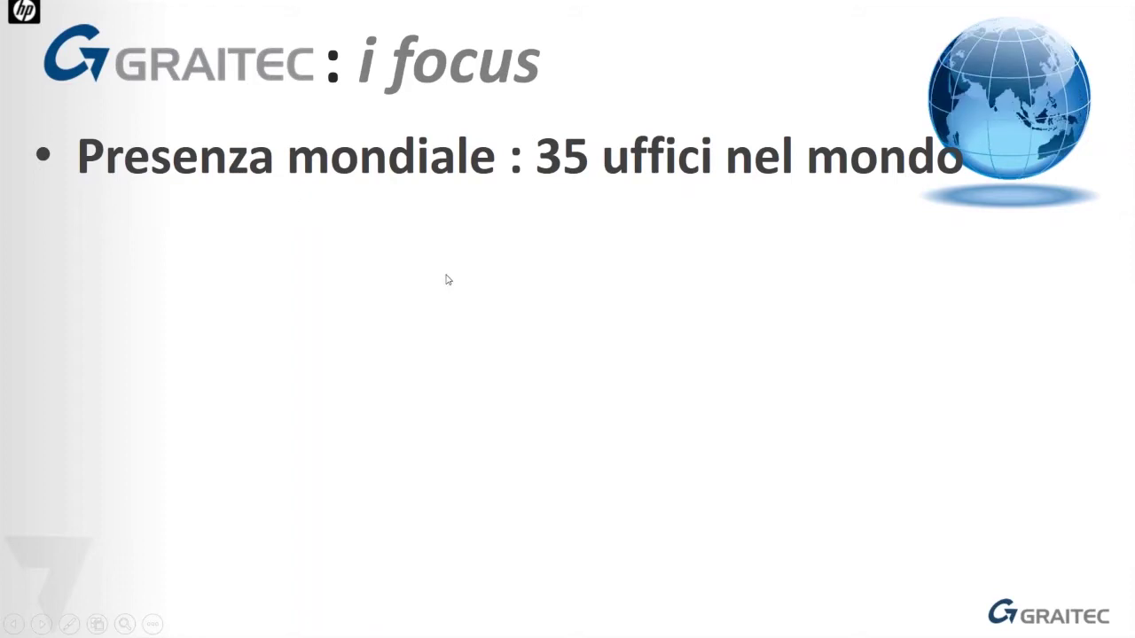
left_click(849, 278)
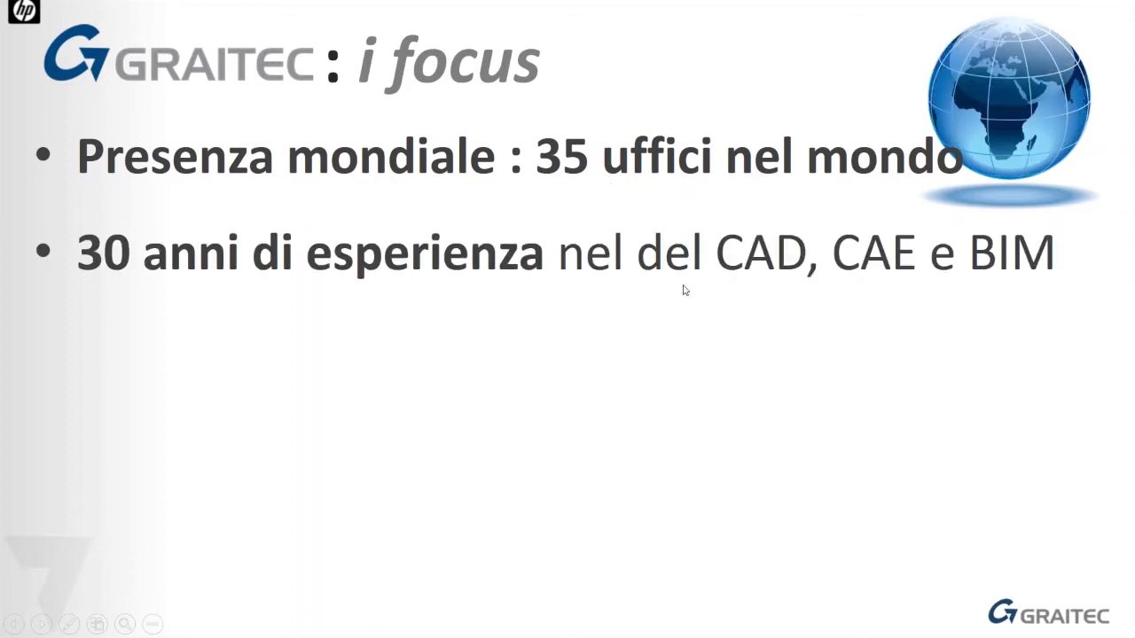
left_click(900, 299)
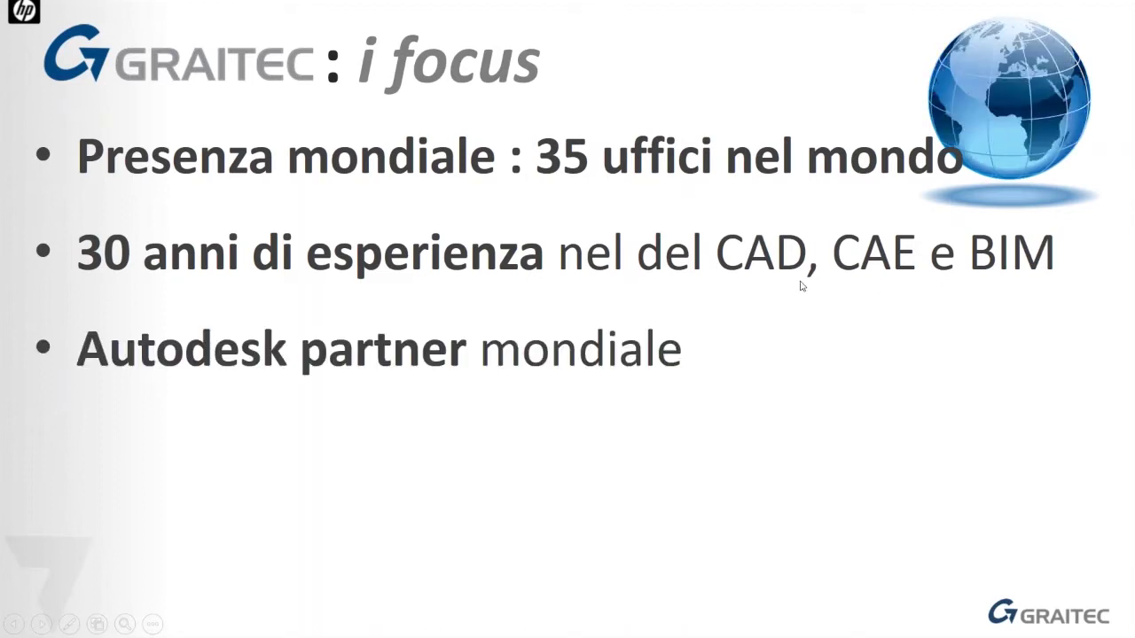
left_click(720, 270)
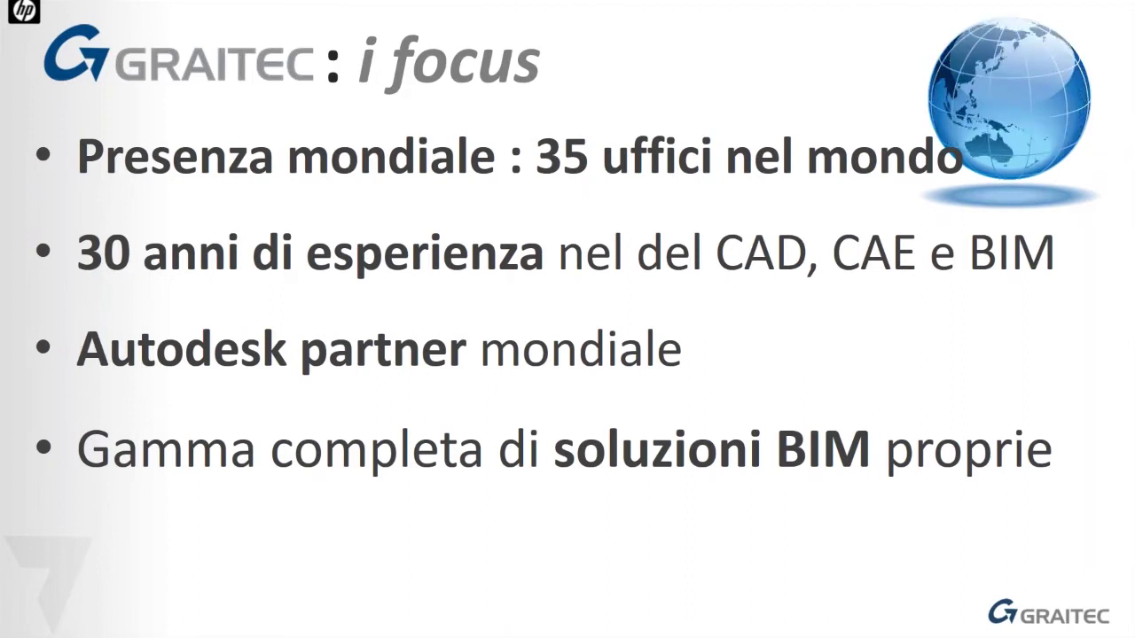
left_click(703, 369)
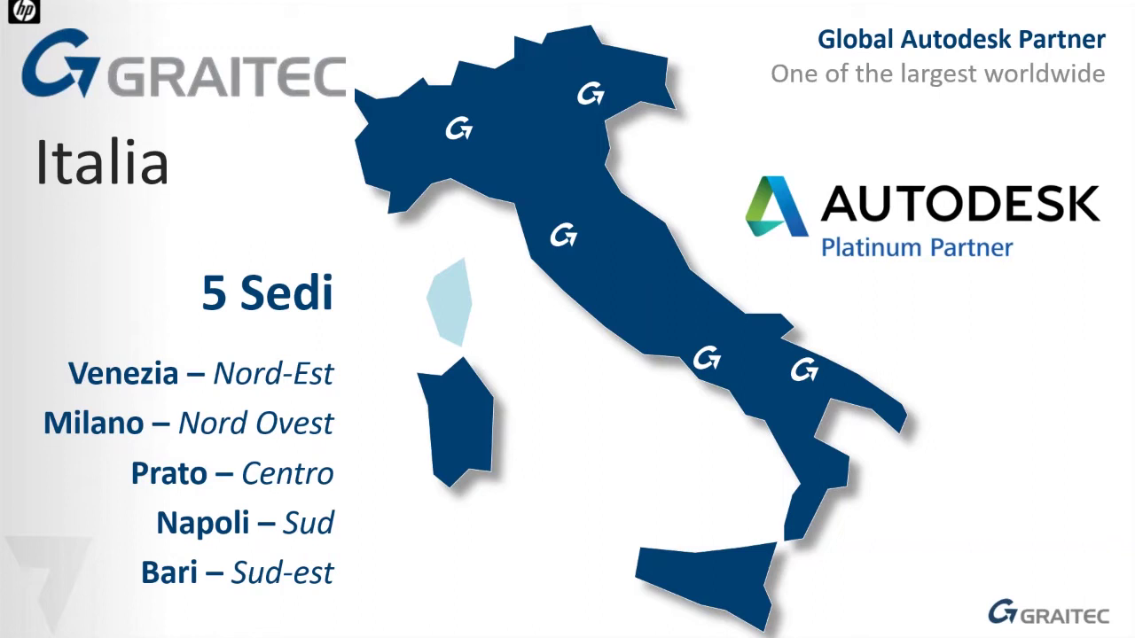
key("Right")
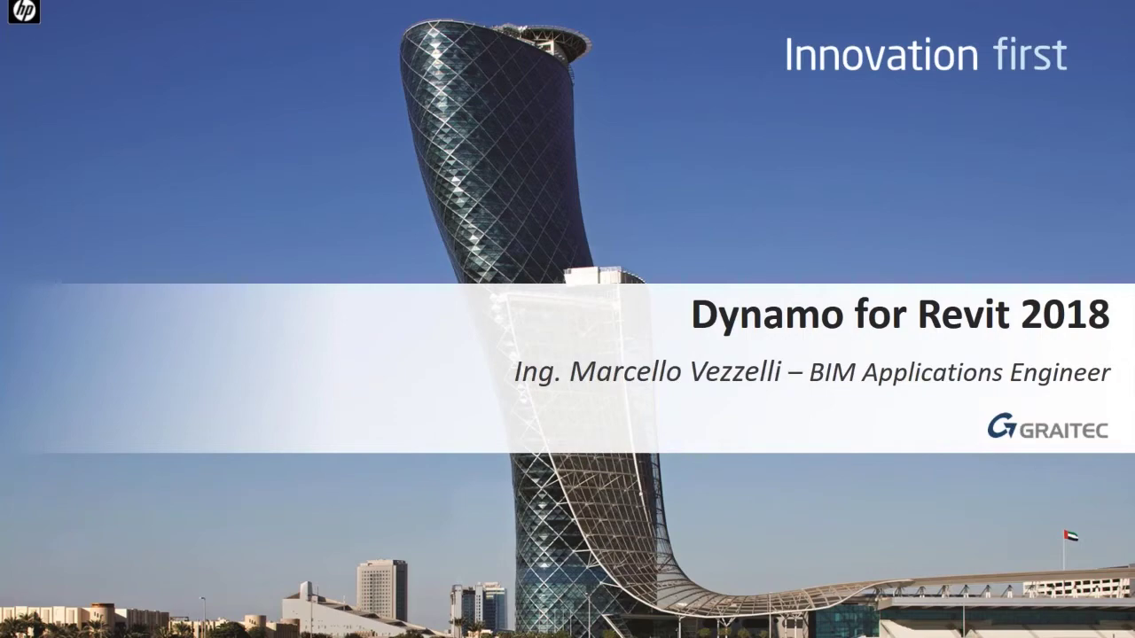
Step through the Cosa è?, A cosa serve? and Struttura slides to the thank-you slide, then end the show
key("Right")
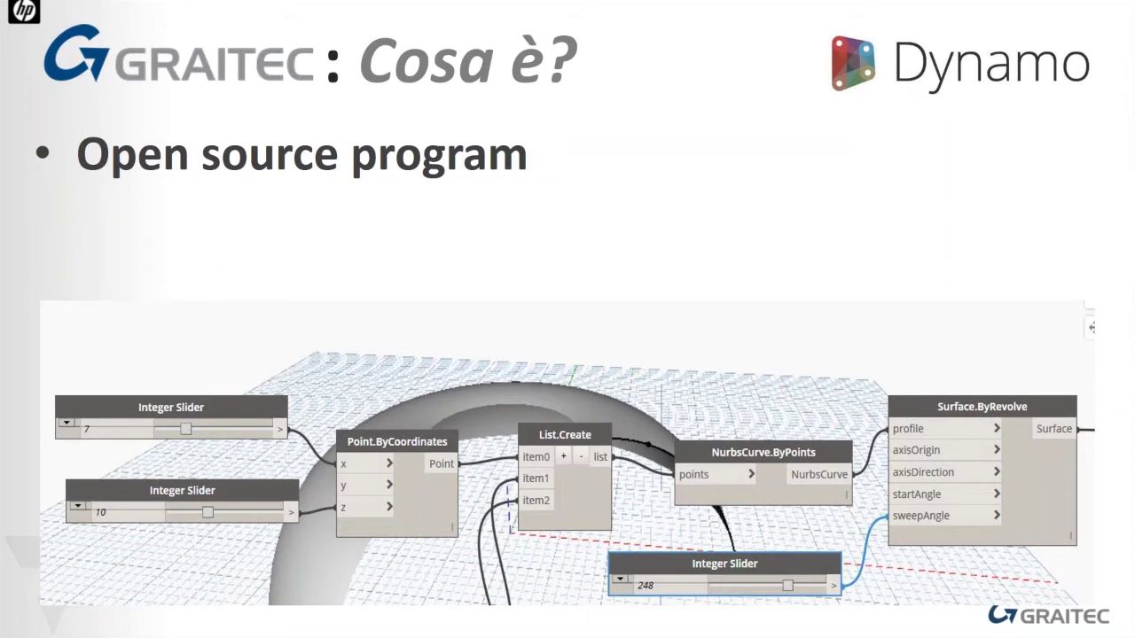
key("Right")
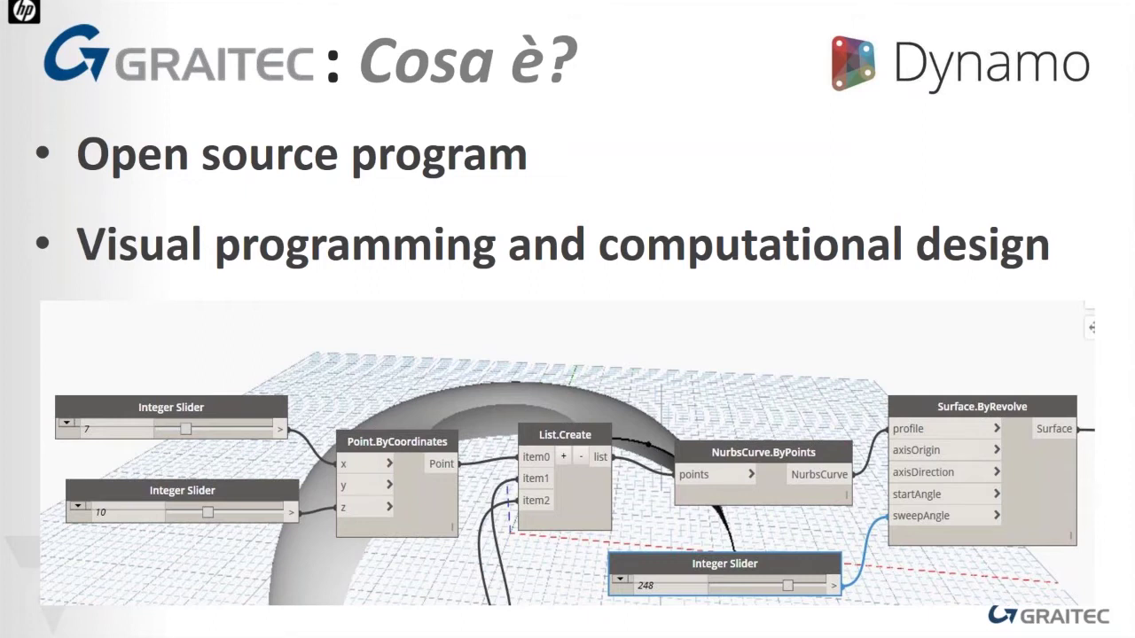
key("Right")
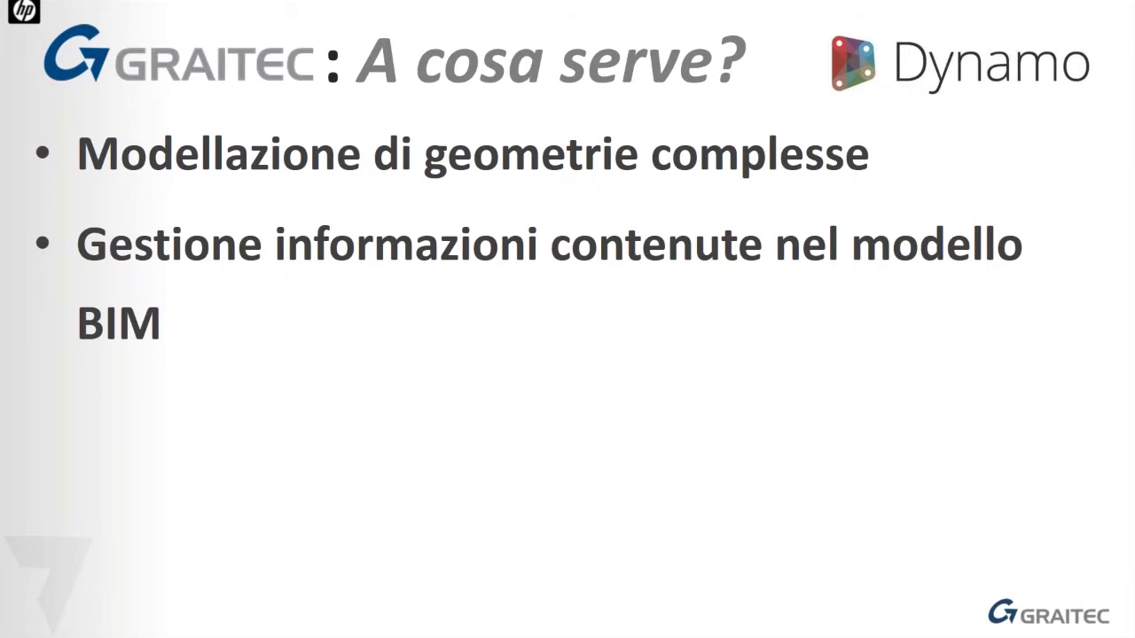
key("Right")
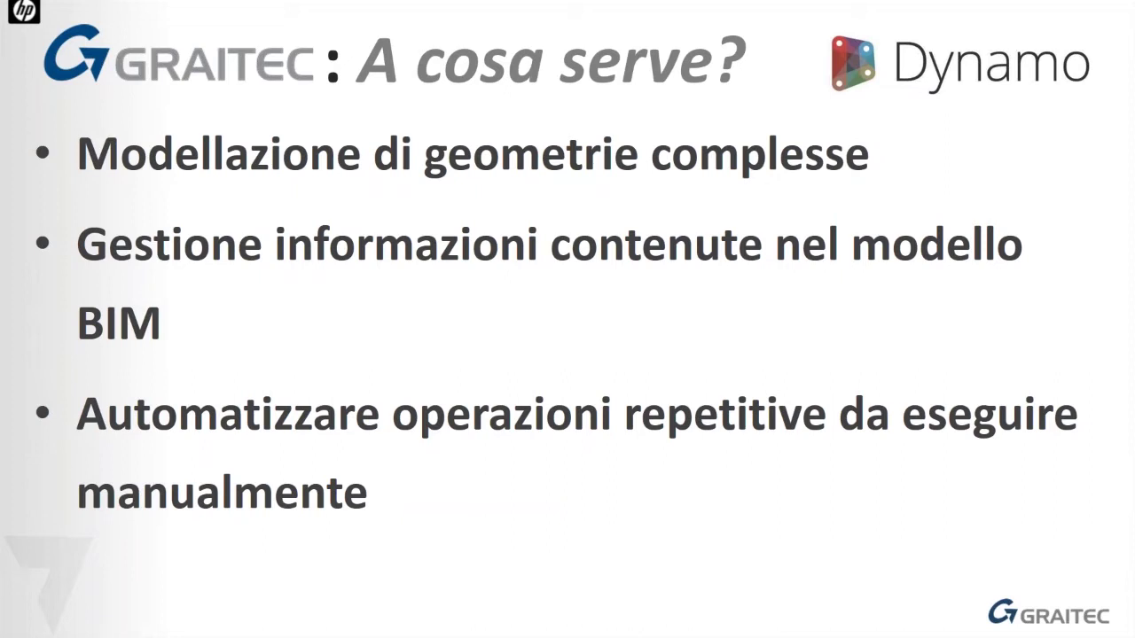
key("Right")
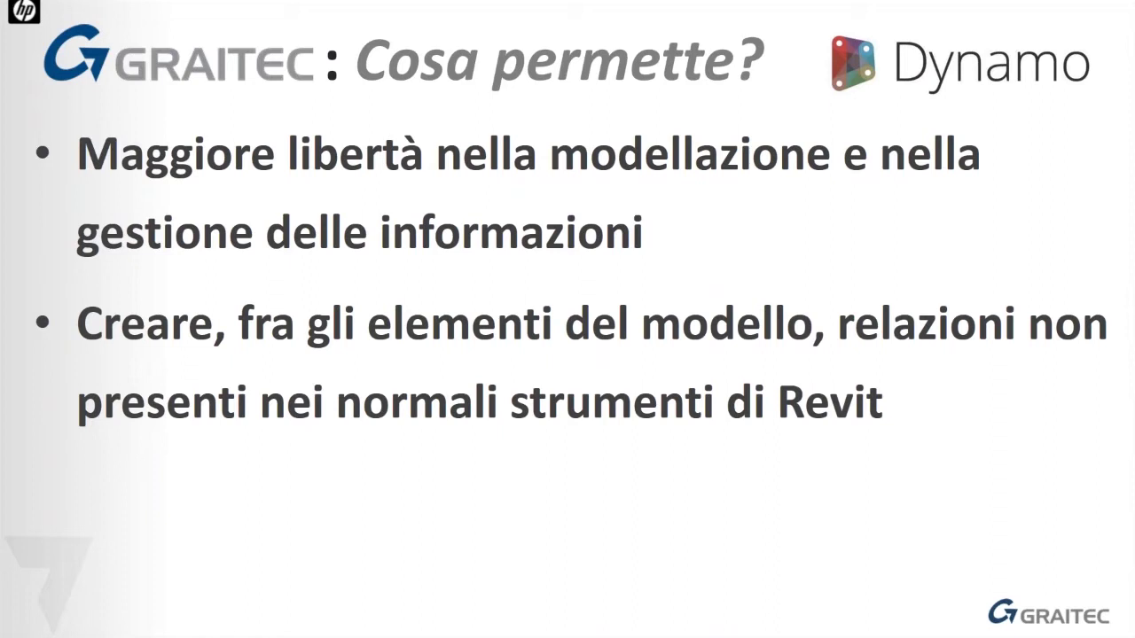
key("Right")
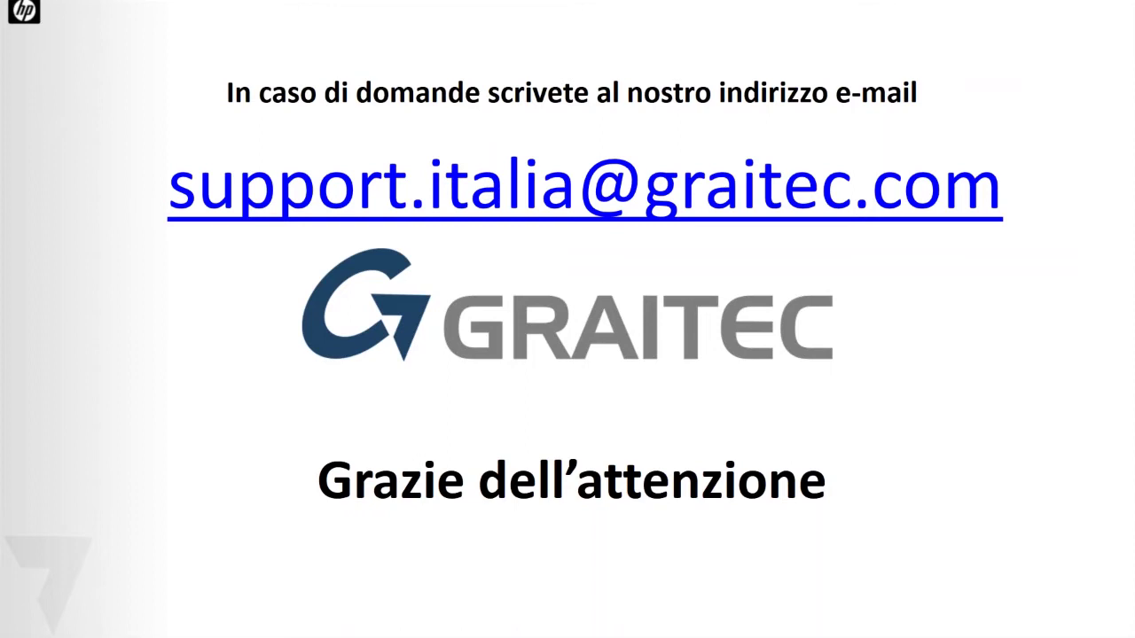
key("Escape")
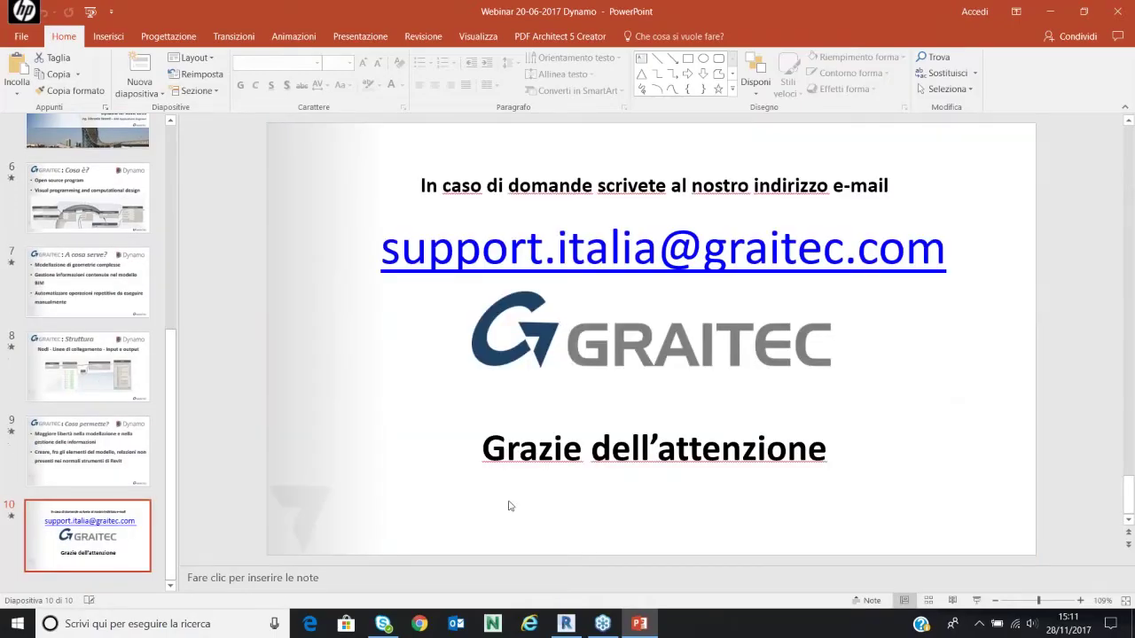
In Revit, create a new conceptual mass family from the Massa metrica.rft template
left_click(566, 623)
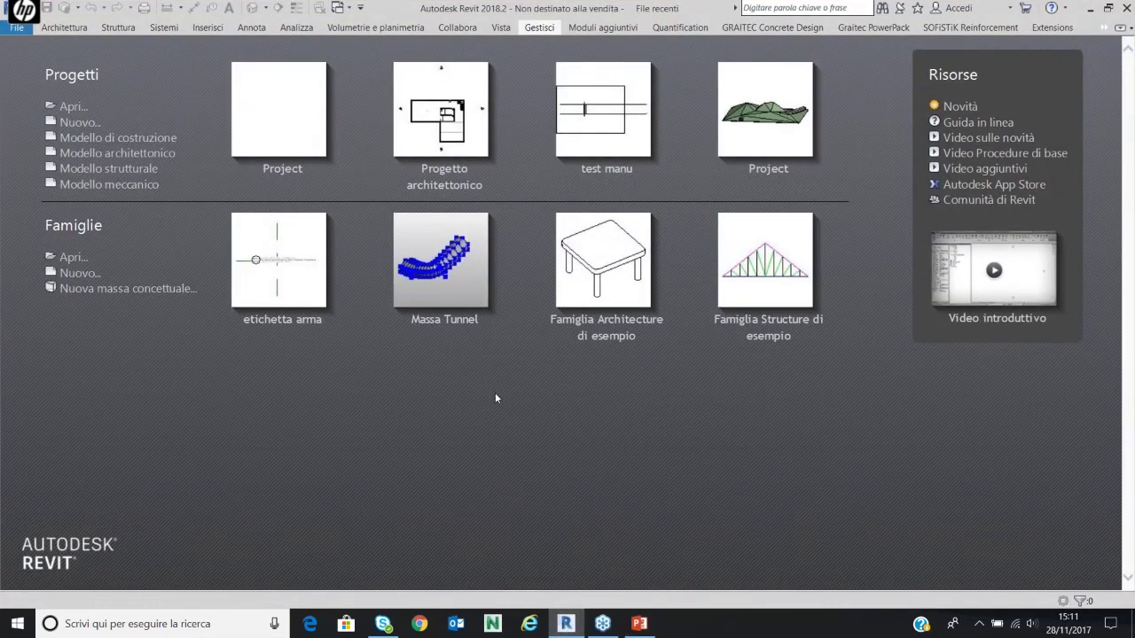
left_click(115, 289)
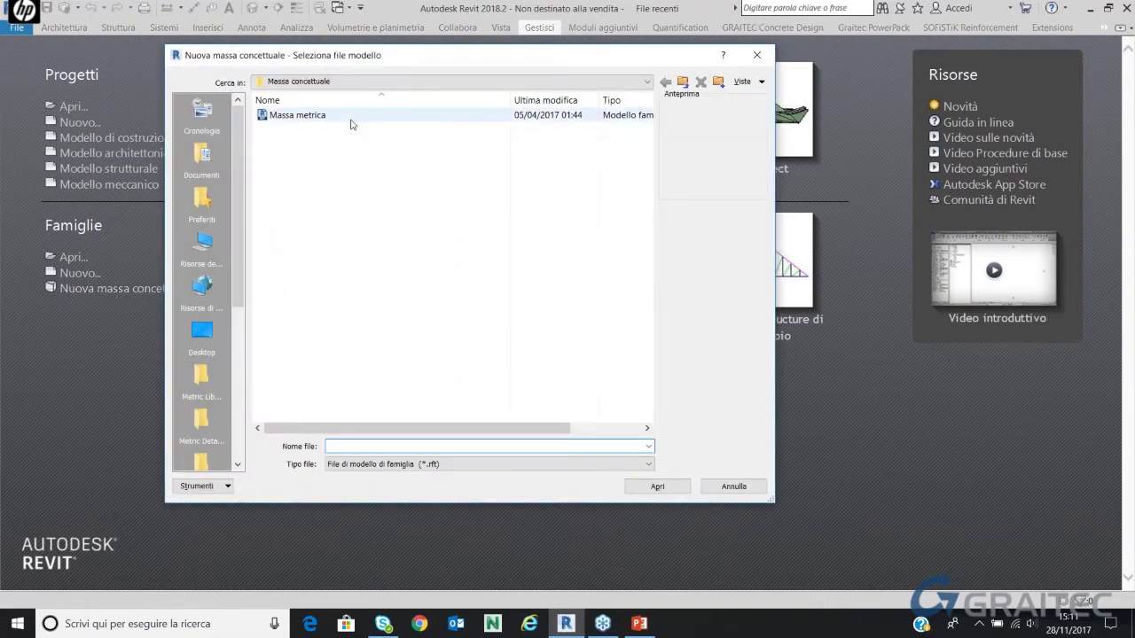
left_click(351, 117)
left_click(658, 486)
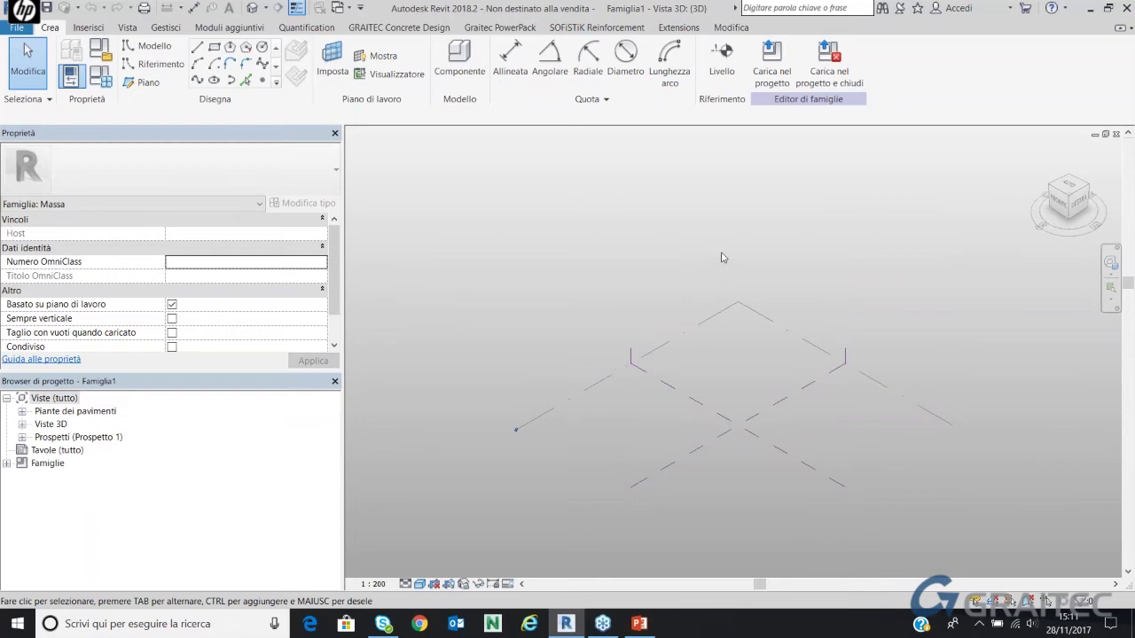
Set the family's Lunghezza units to Metri, then launch Dynamo from Revit
left_click(176, 28)
left_click(242, 82)
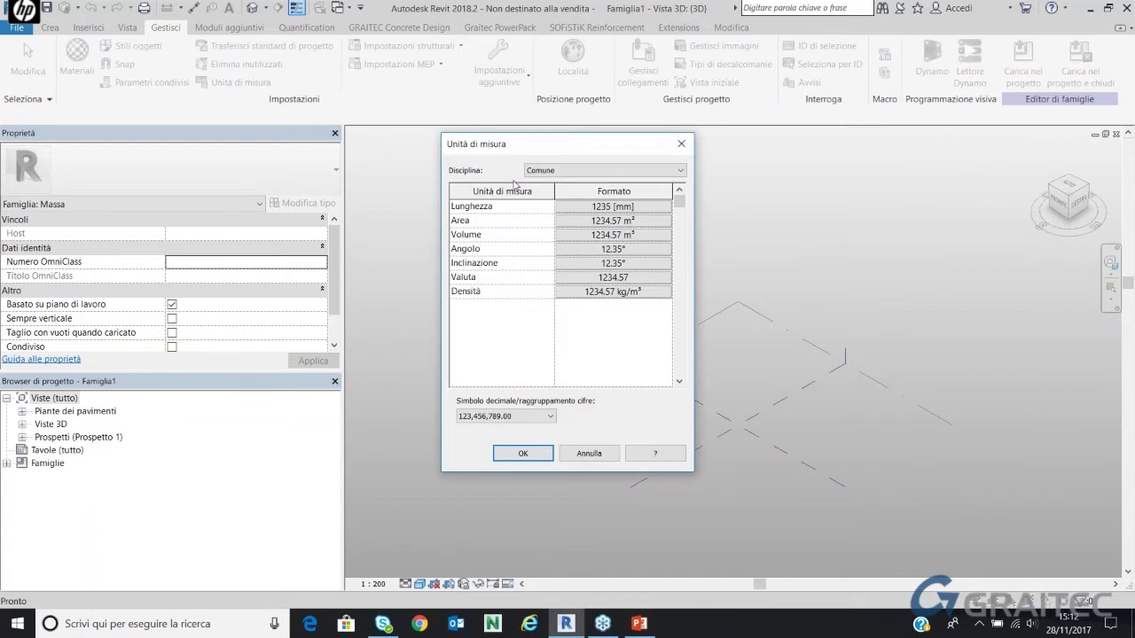
left_click(597, 207)
left_click(823, 178)
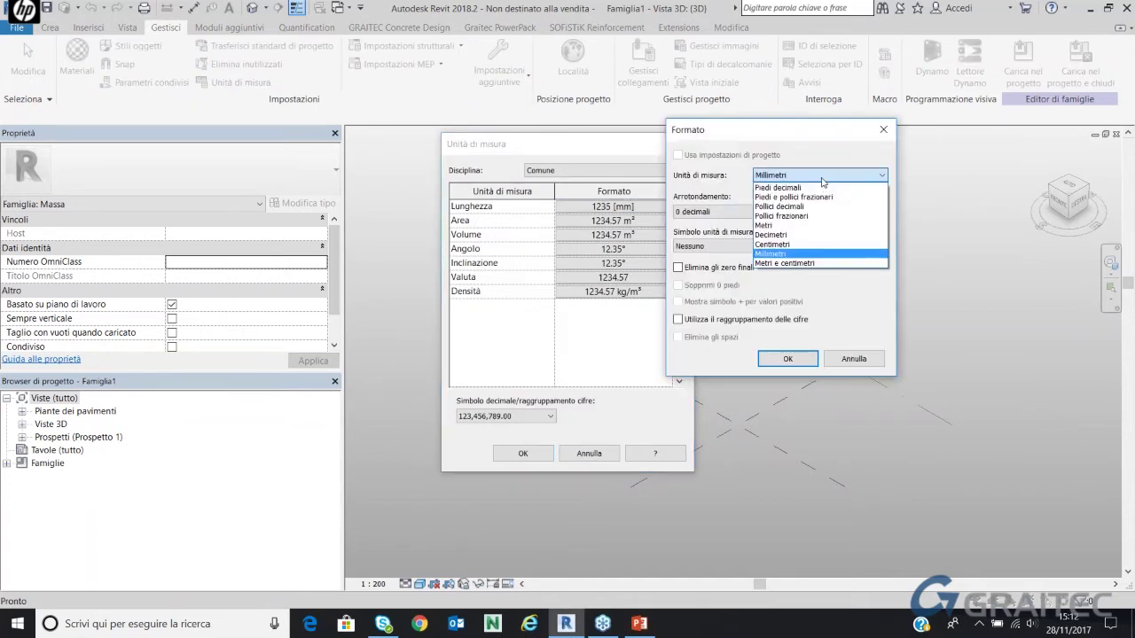
left_click(829, 225)
left_click(798, 359)
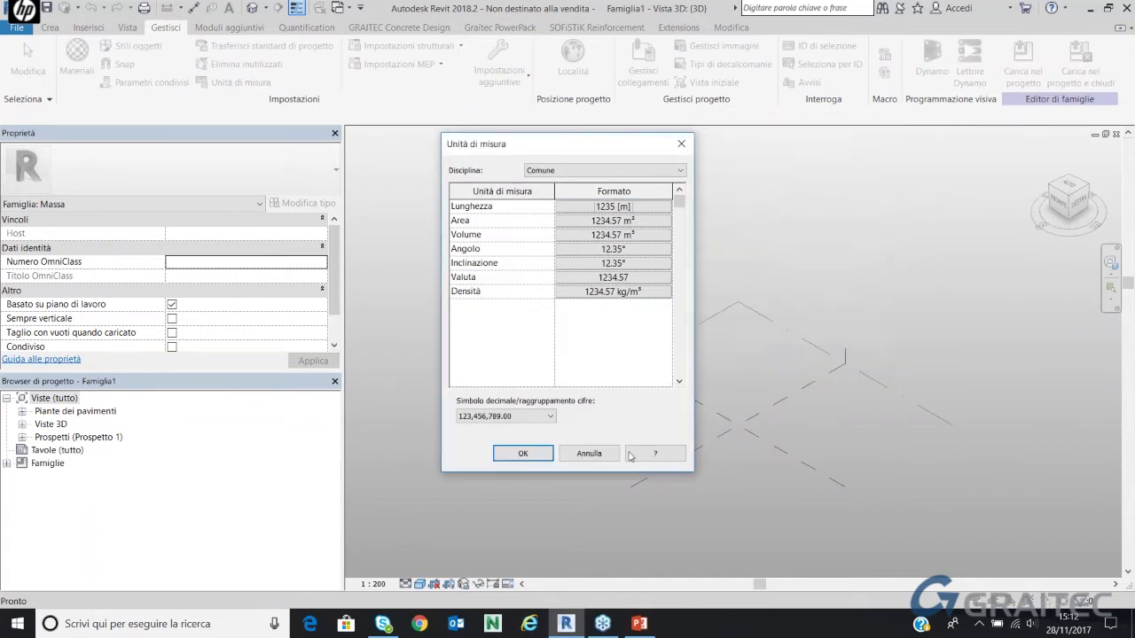
left_click(522, 455)
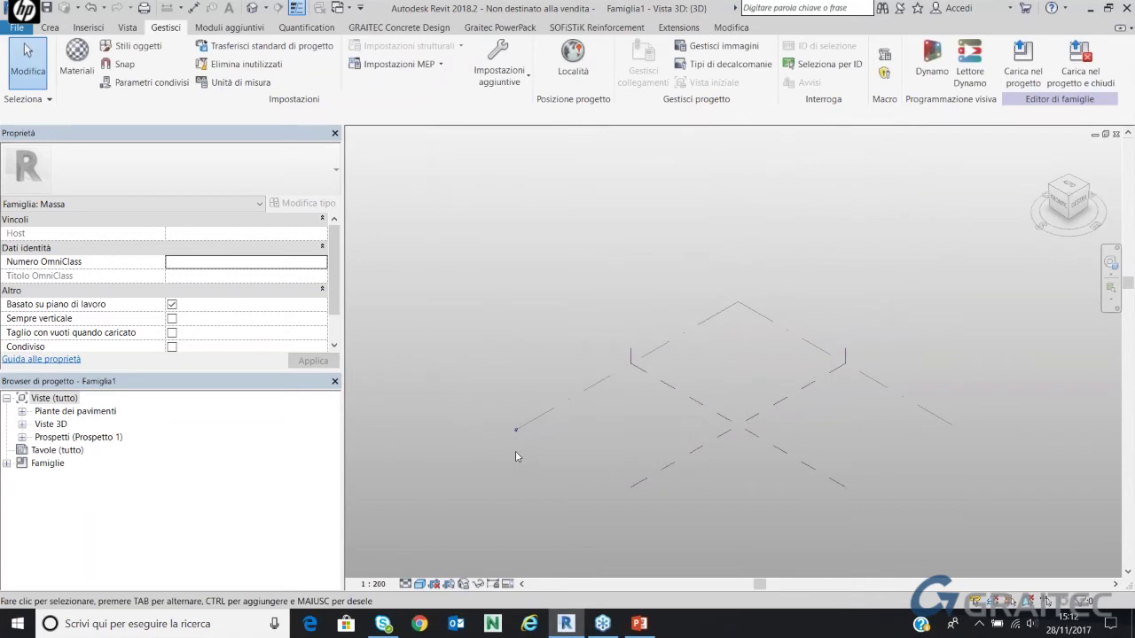
left_click(931, 64)
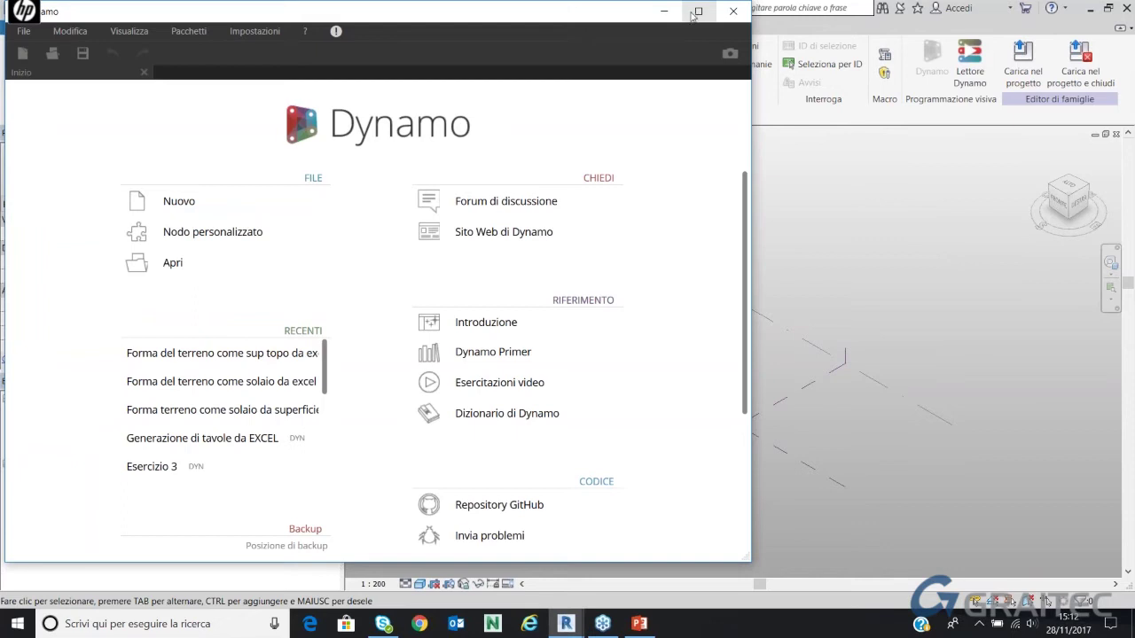
Start a new empty Dynamo graph in a maximized window and briefly orbit the background preview
mouse_move(533, 19)
left_mouse_down()
mouse_move(676, 22)
mouse_move(656, 21)
left_mouse_up()
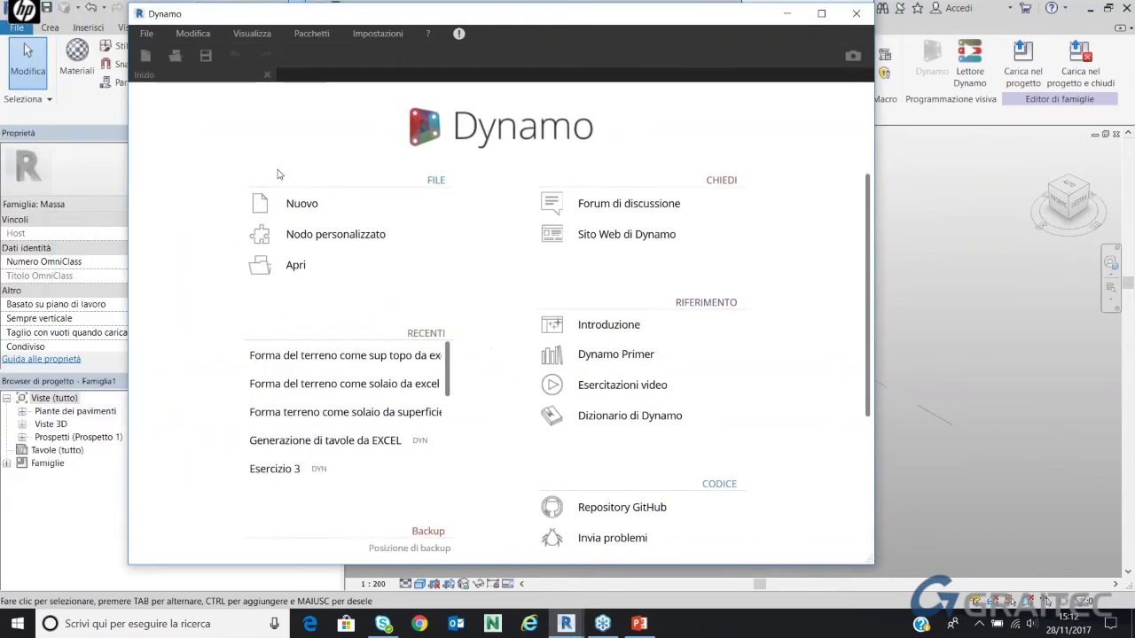
left_click(315, 209)
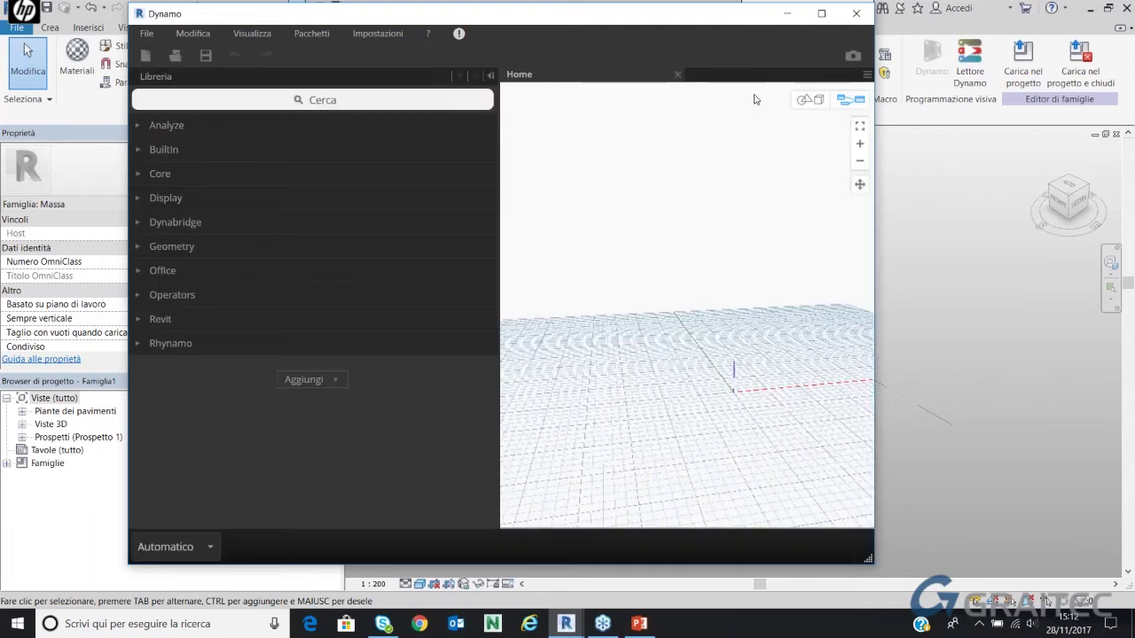
left_click(822, 14)
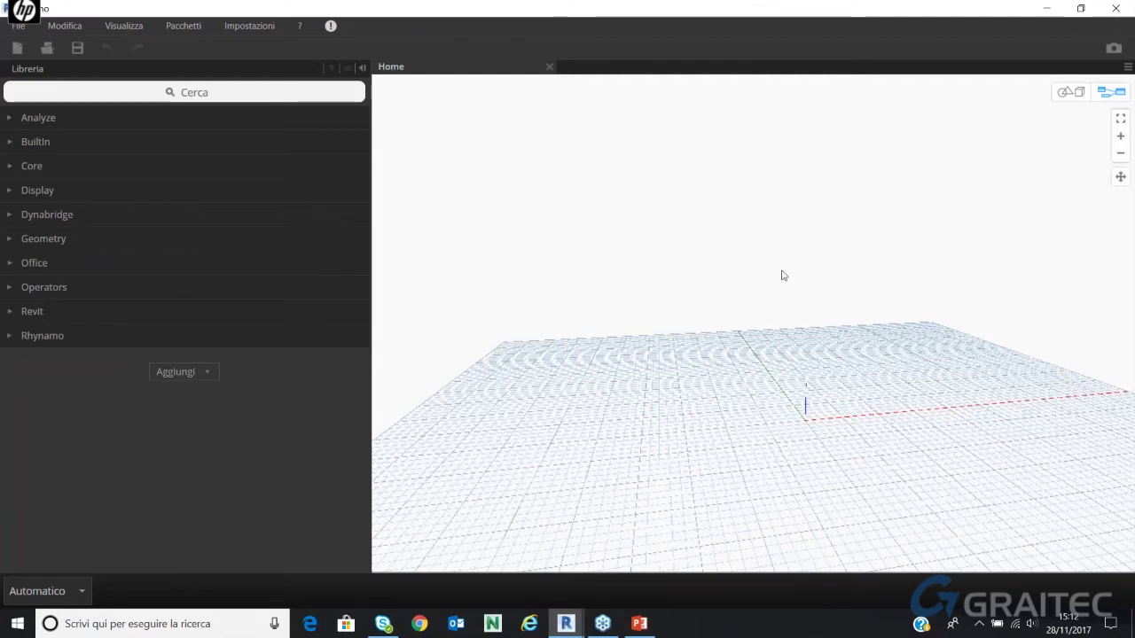
right_click(717, 264)
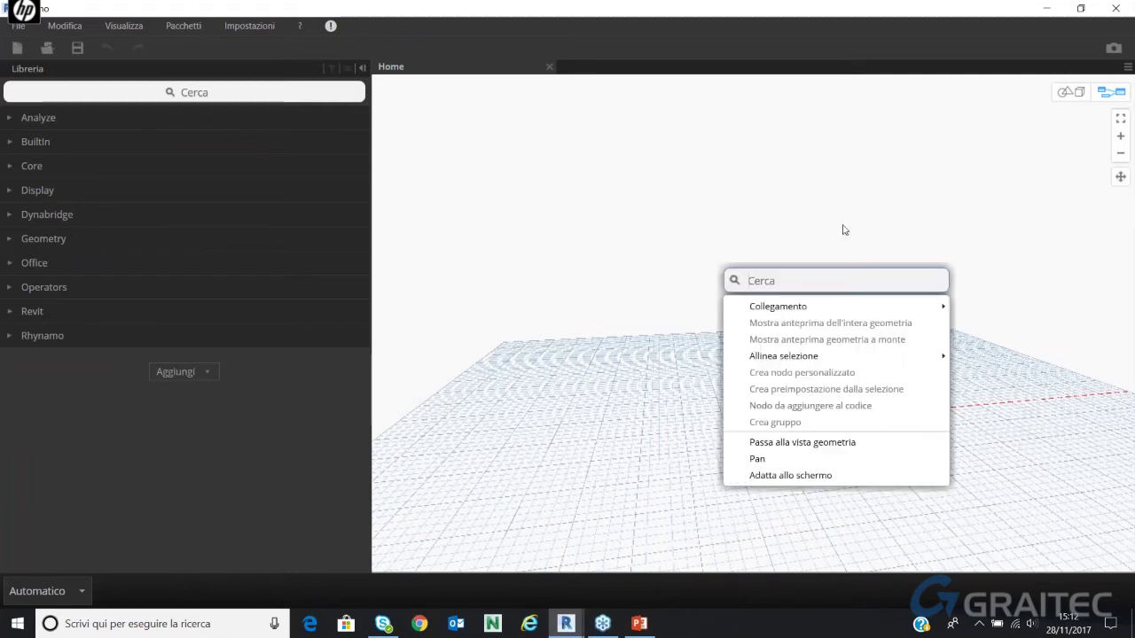
left_click(1068, 92)
mouse_move(754, 323)
right_mouse_down()
mouse_move(777, 234)
mouse_move(775, 200)
mouse_move(760, 200)
mouse_move(766, 192)
mouse_move(763, 221)
mouse_move(750, 193)
mouse_move(763, 182)
right_mouse_up()
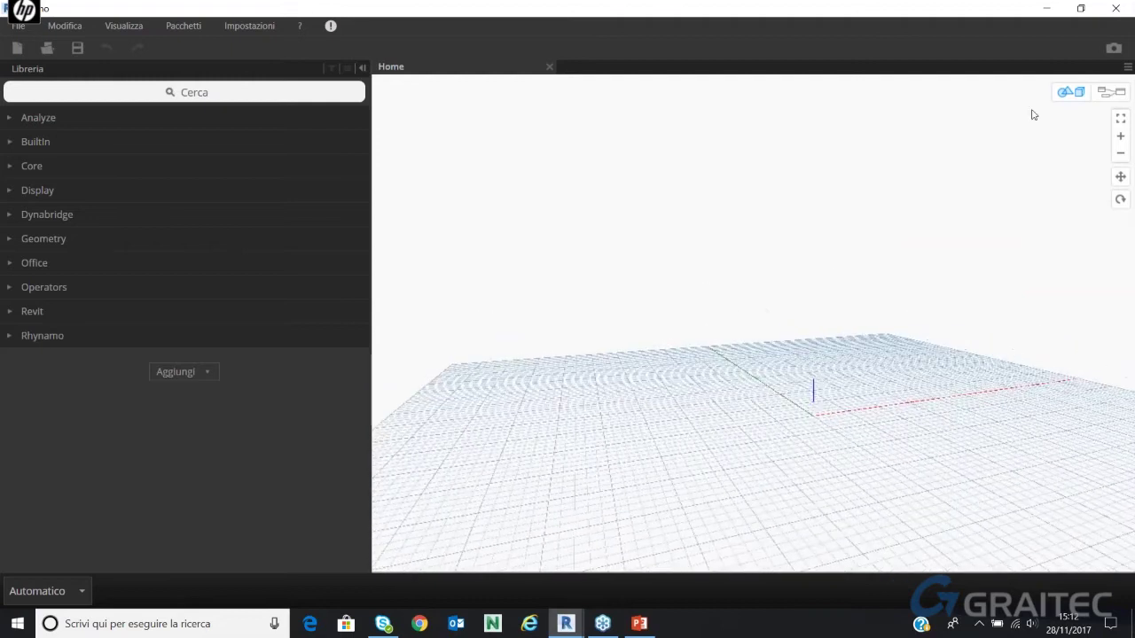
left_click(1099, 96)
Browse the Revit > Selection nodes in the library, then collapse both categories again
left_click(77, 93)
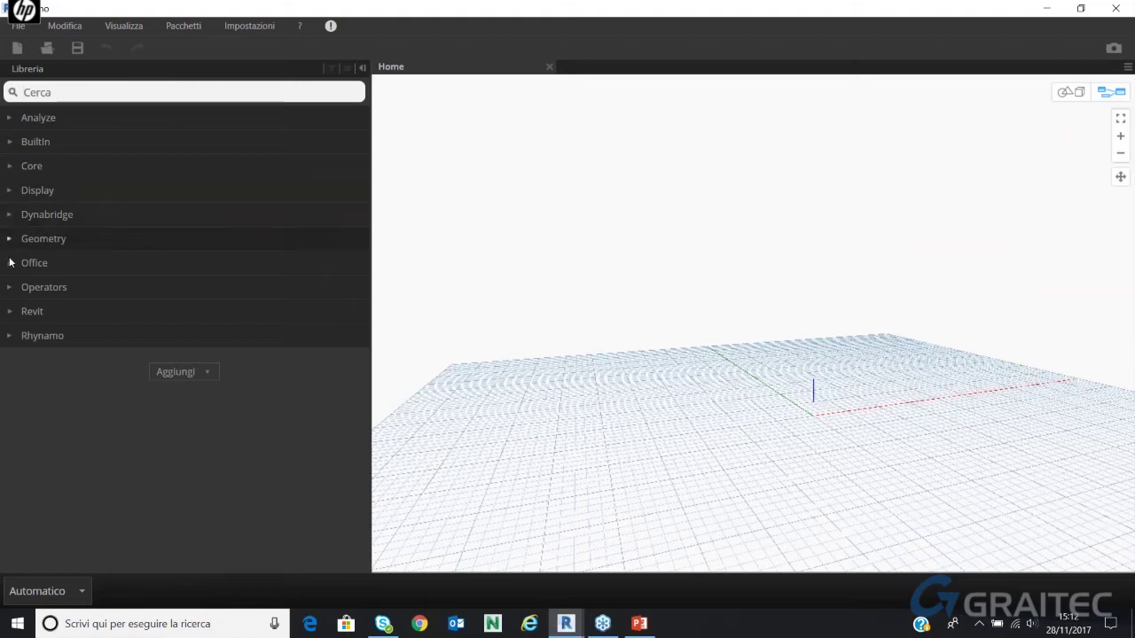
left_click(11, 315)
left_click(24, 337)
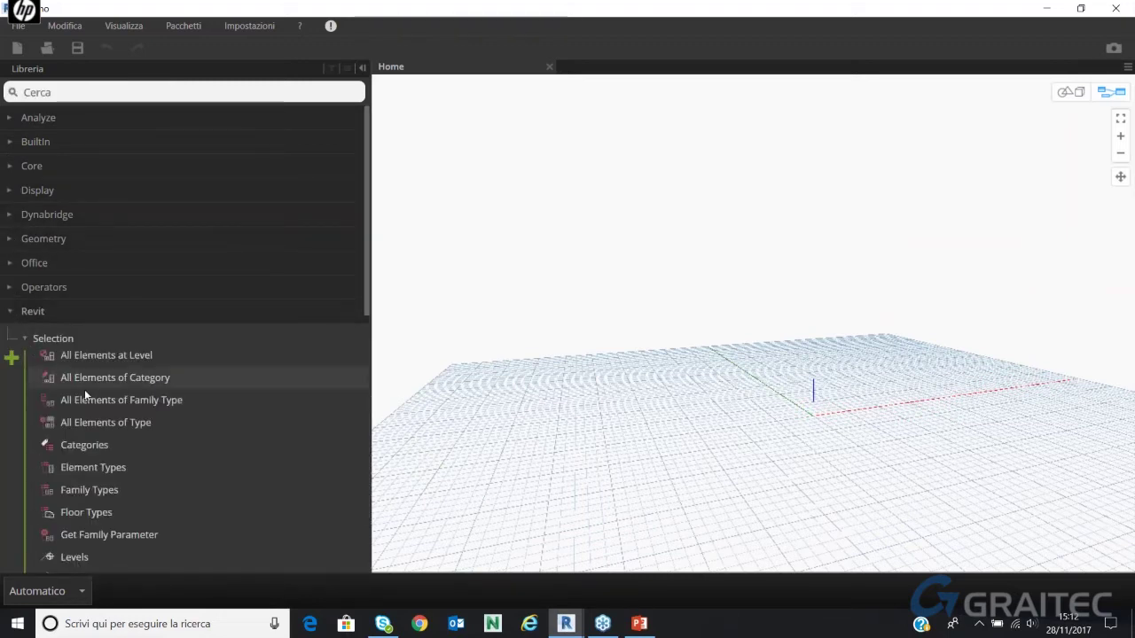
scroll(122, 373, "down", 2)
scroll(123, 373, "down", 1)
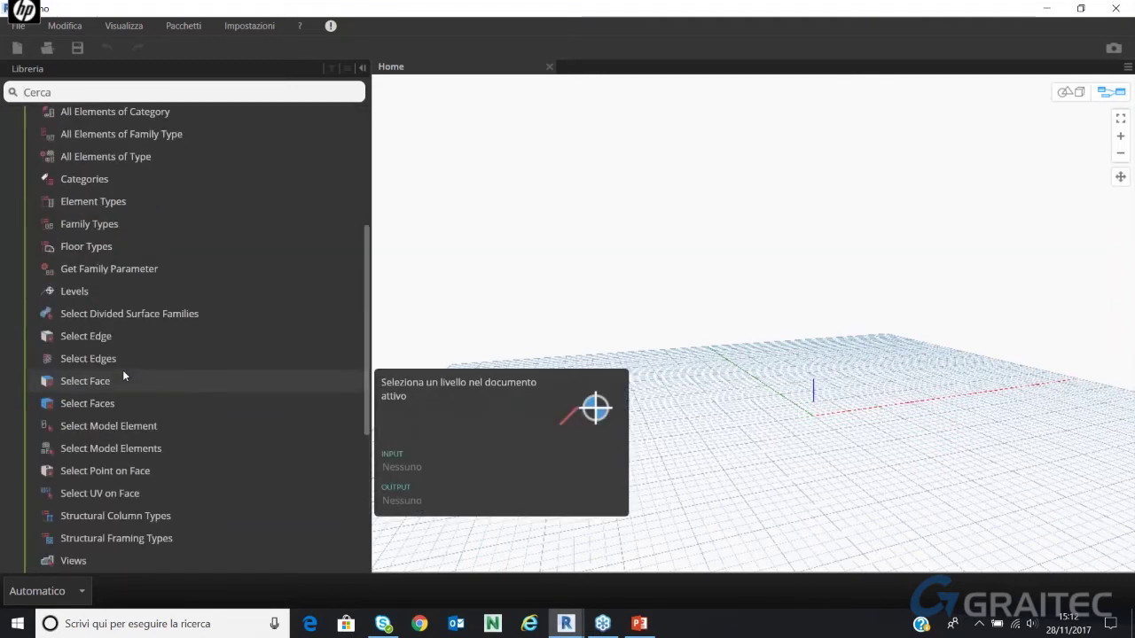
scroll(122, 376, "up", 3)
left_click(24, 338)
left_click(31, 313)
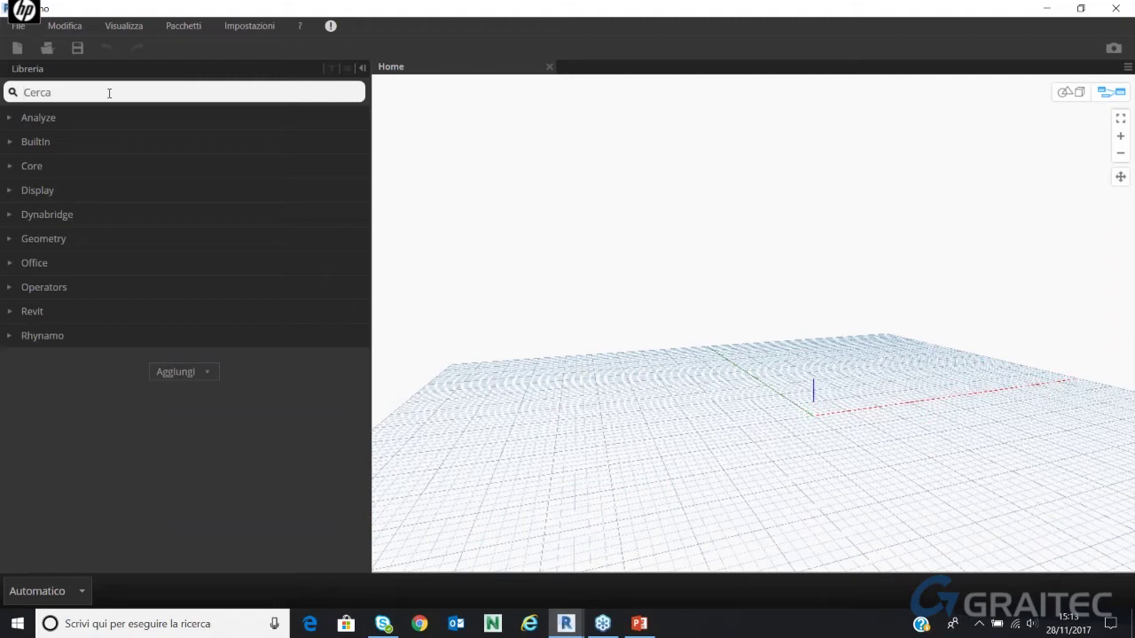
Search 'point' and place a Point.ByCoordinates node on the canvas
type("point")
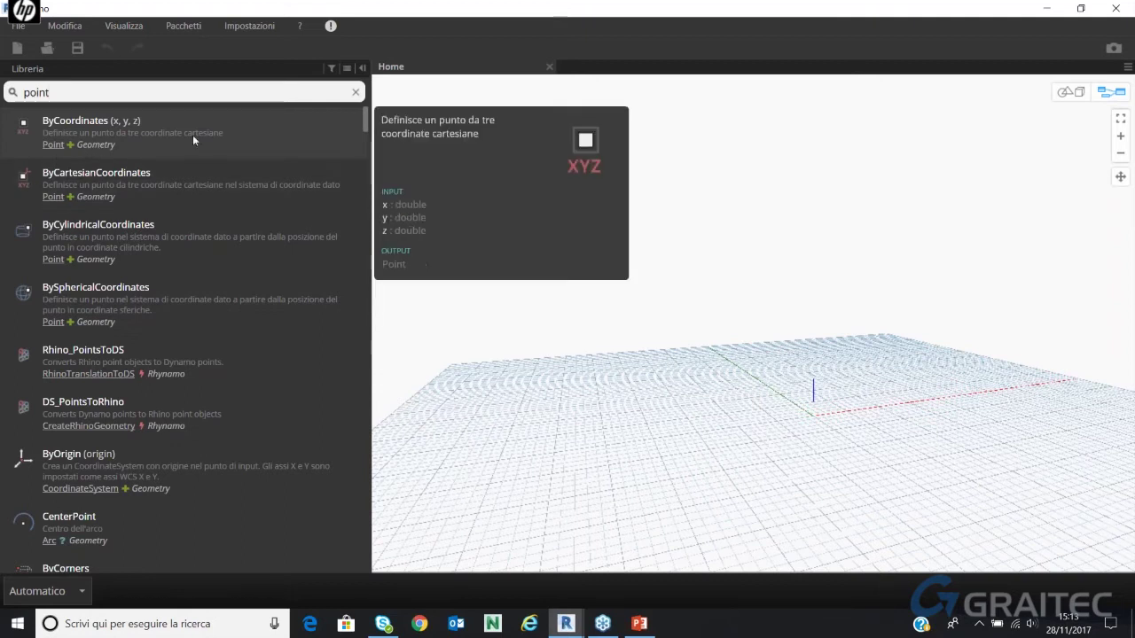
left_click(193, 134)
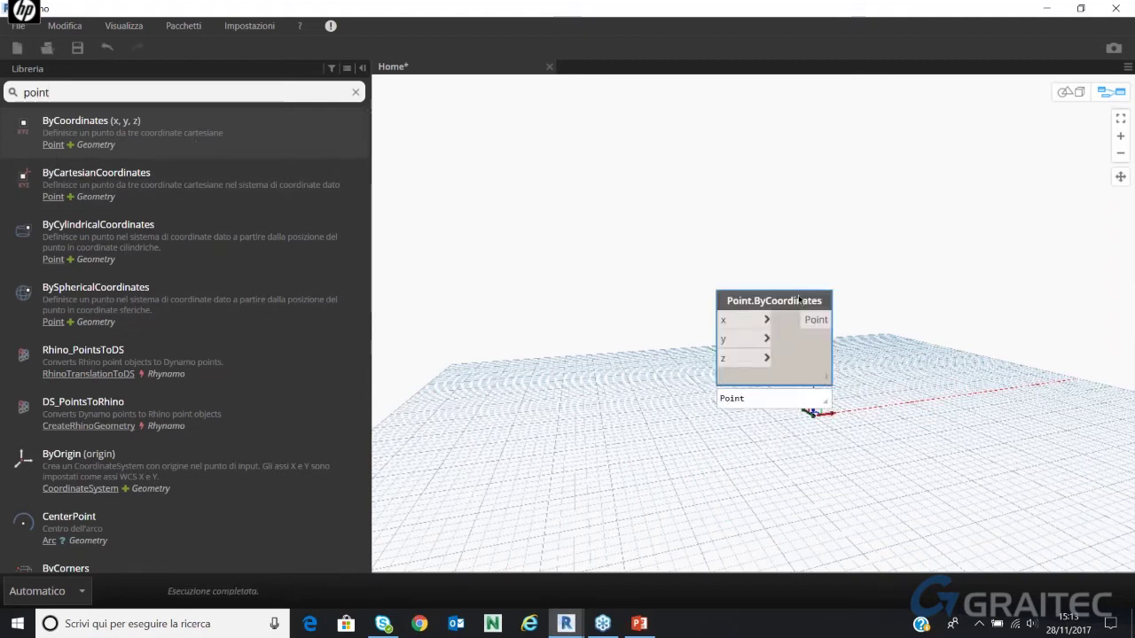
left_click_drag(728, 377, 573, 303)
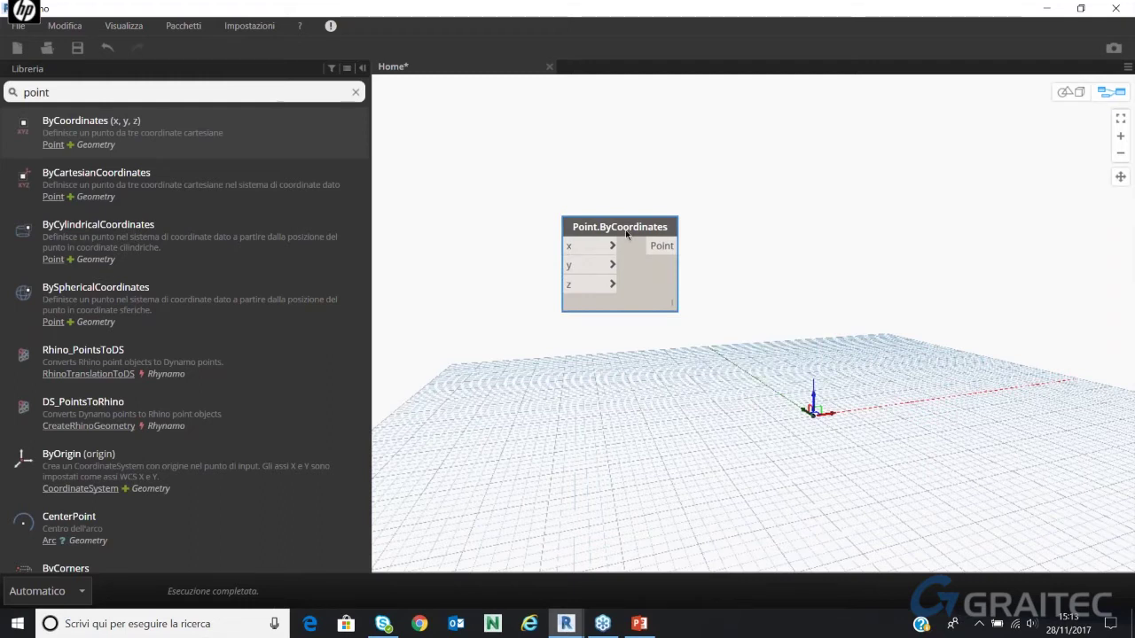
mouse_move(626, 232)
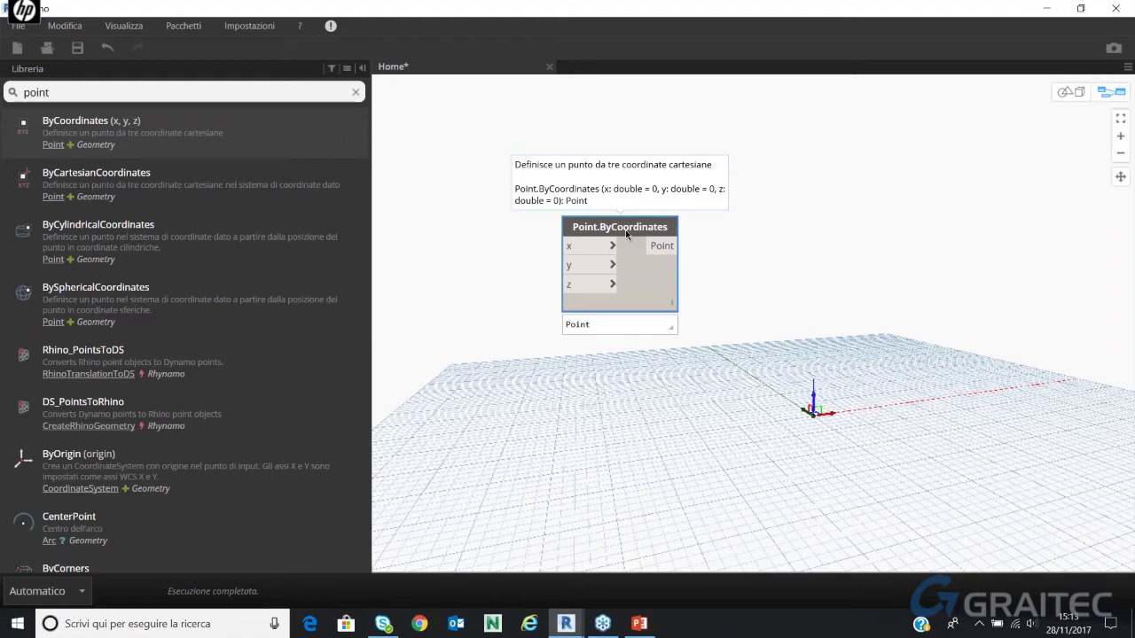
left_click(805, 337)
Orbit the 3D background preview around the origin point, then return to the graph
left_click(1065, 92)
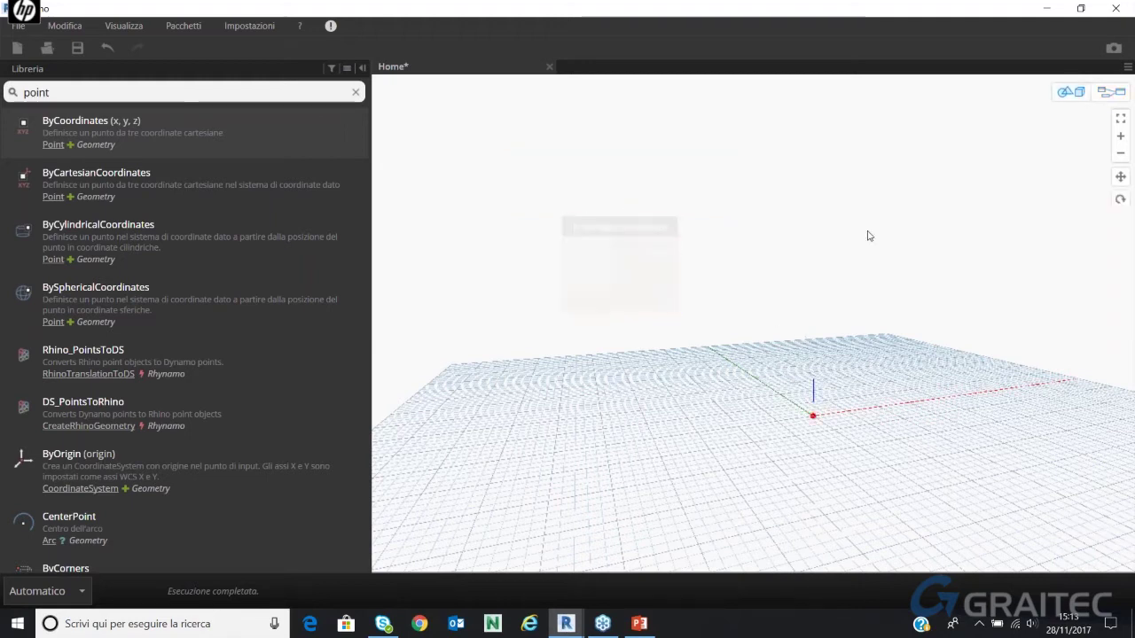
mouse_move(869, 235)
right_mouse_down()
mouse_move(928, 428)
mouse_move(790, 459)
right_mouse_up()
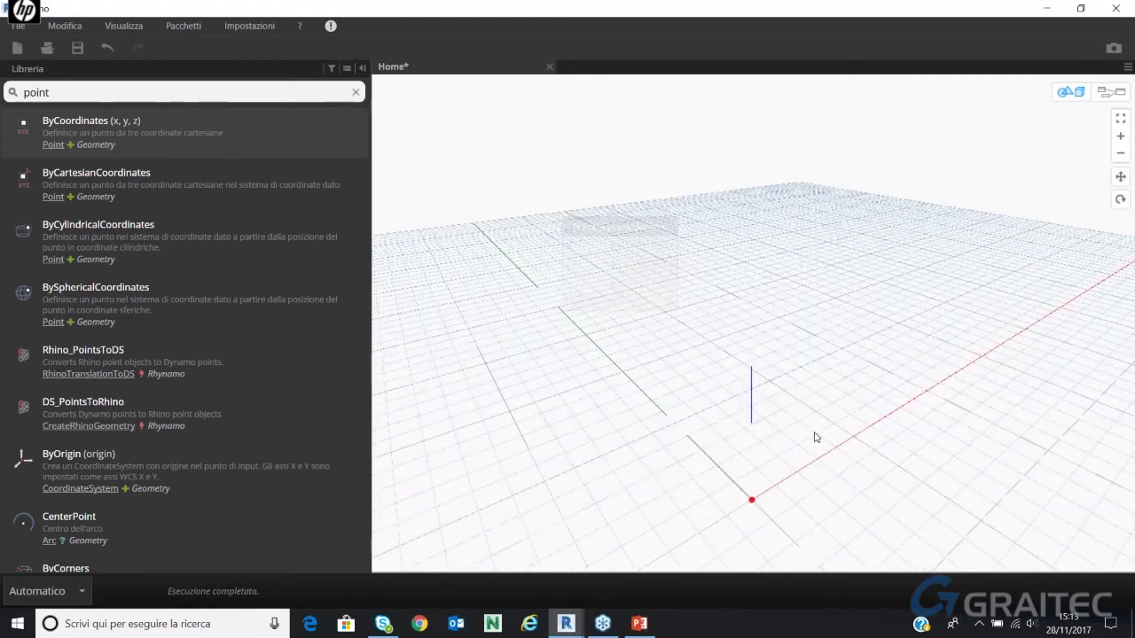
mouse_move(842, 425)
right_mouse_down()
mouse_move(816, 390)
mouse_move(887, 355)
right_mouse_up()
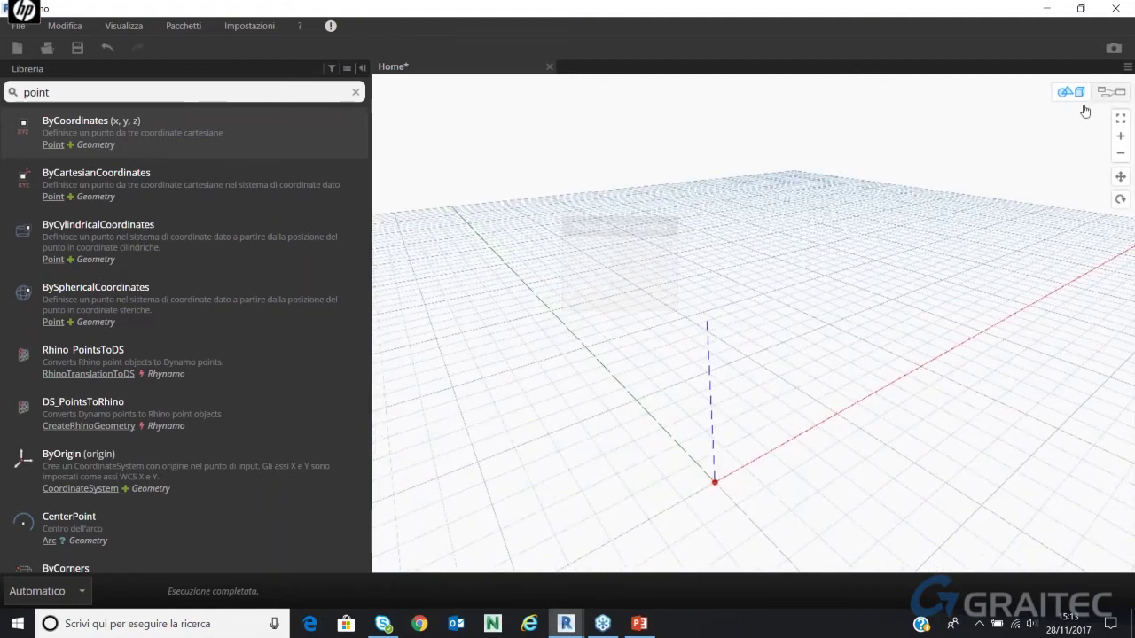
left_click(1112, 91)
Reposition the Point.ByCoordinates node on the canvas
left_click(656, 230)
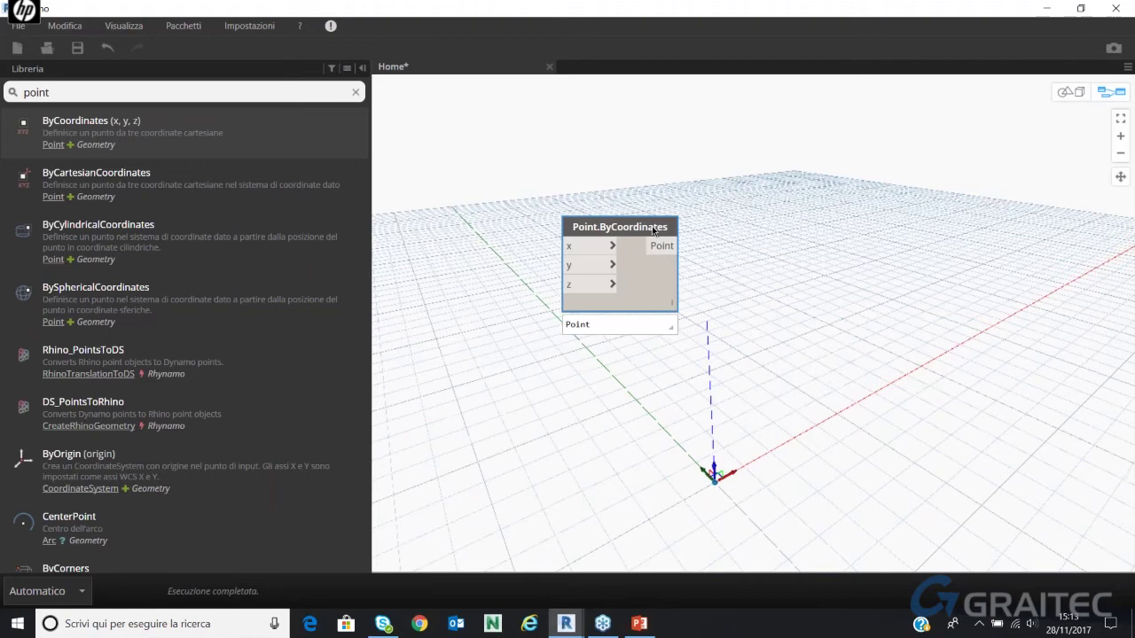
left_click_drag(610, 235, 540, 213)
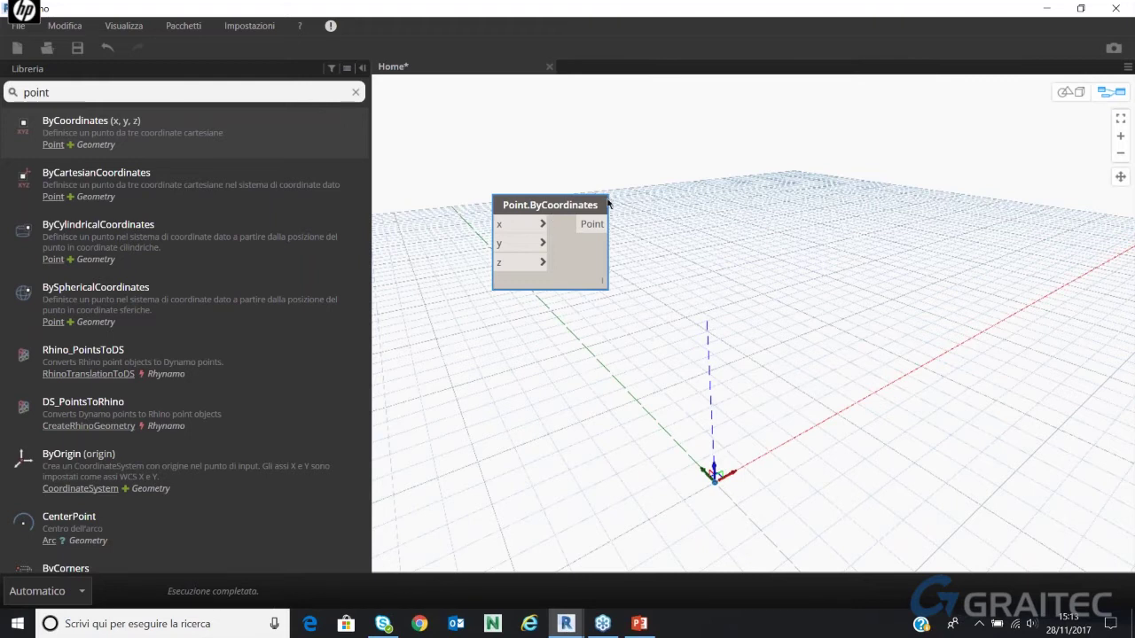
mouse_move(608, 202)
left_mouse_down()
mouse_move(654, 188)
mouse_move(655, 216)
left_mouse_up()
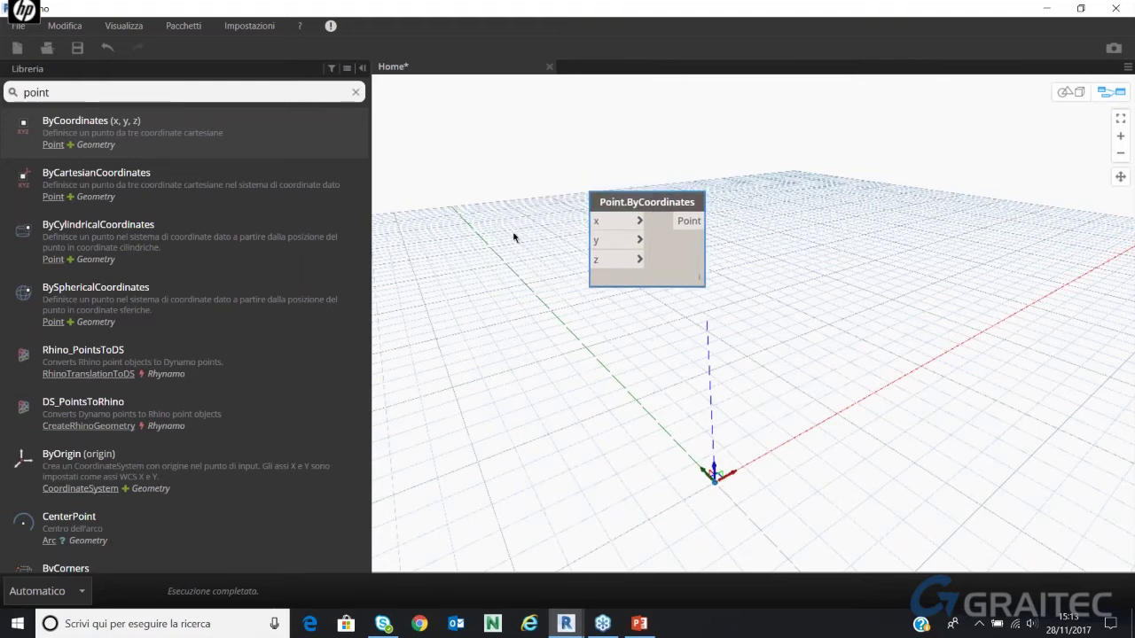
Add a Code Block holding 1 and wire it to both x and y of Point.ByCoordinates
double_click(490, 158)
type("1")
left_click(681, 144)
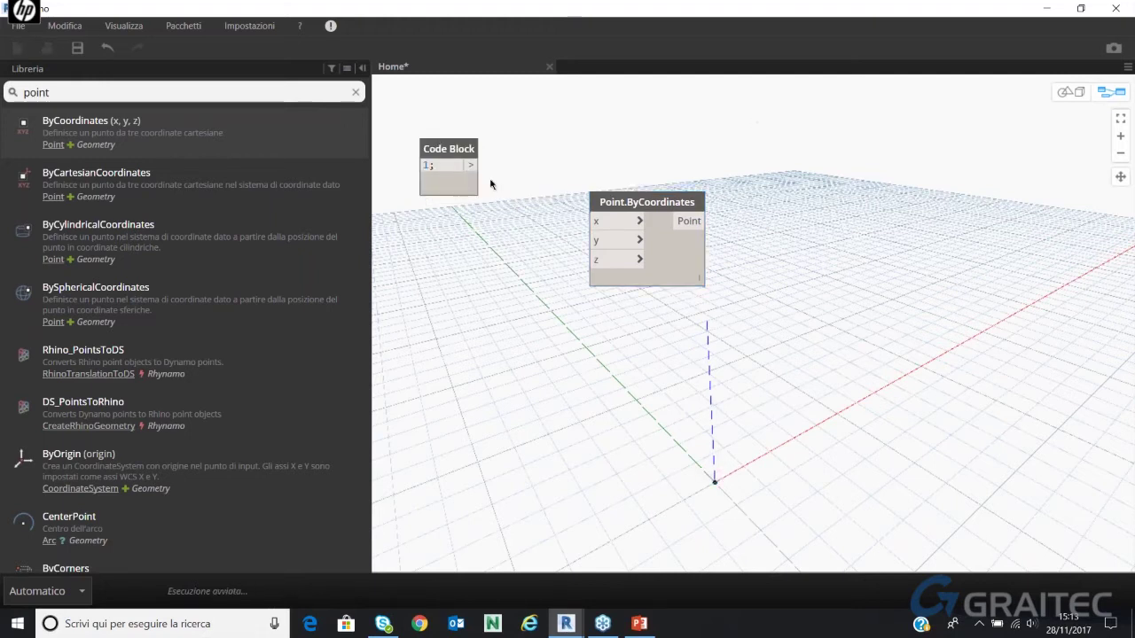
left_click_drag(472, 165, 593, 221)
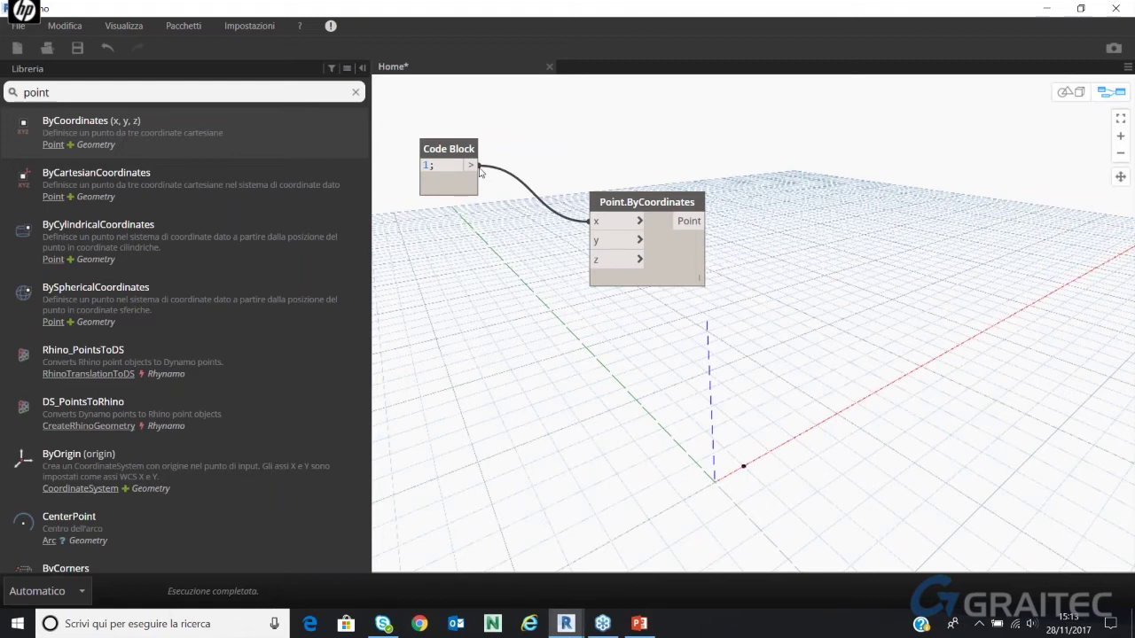
left_click_drag(472, 165, 592, 240)
Tidy the node layout, discard a stray empty code block, and check the point at (1, 1, 0)
left_click_drag(605, 202, 588, 137)
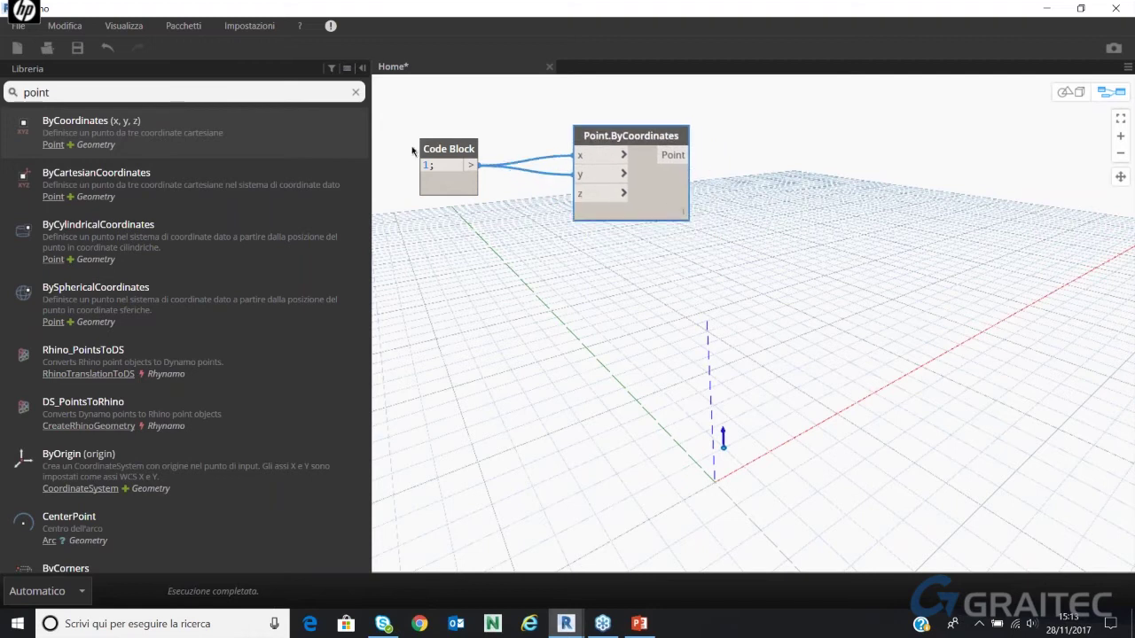
left_click_drag(428, 151, 464, 149)
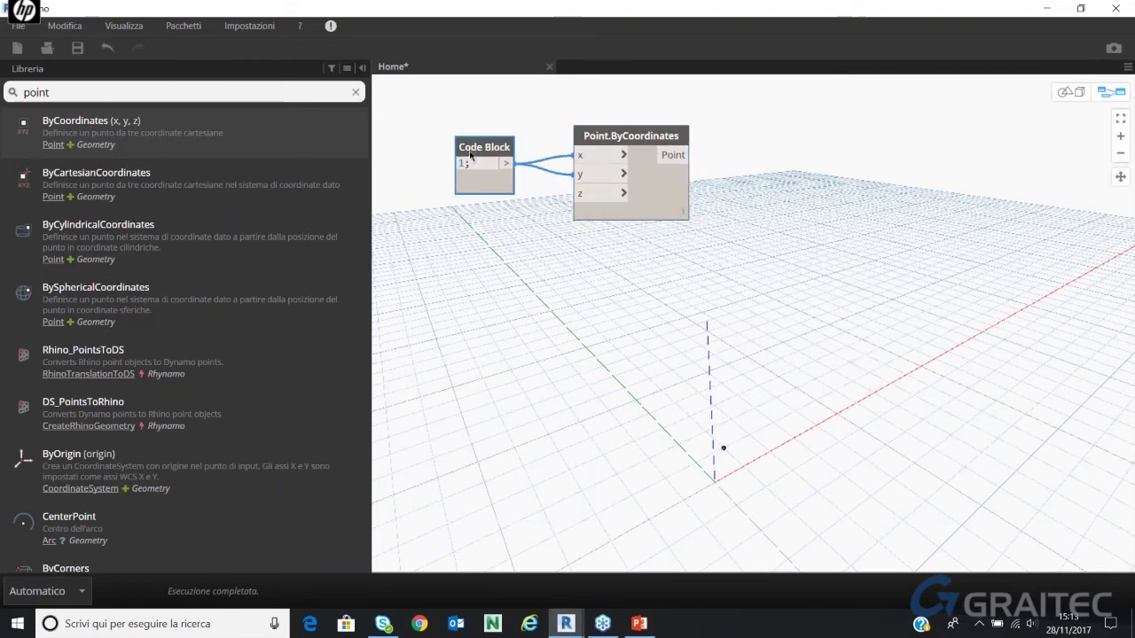
mouse_move(484, 147)
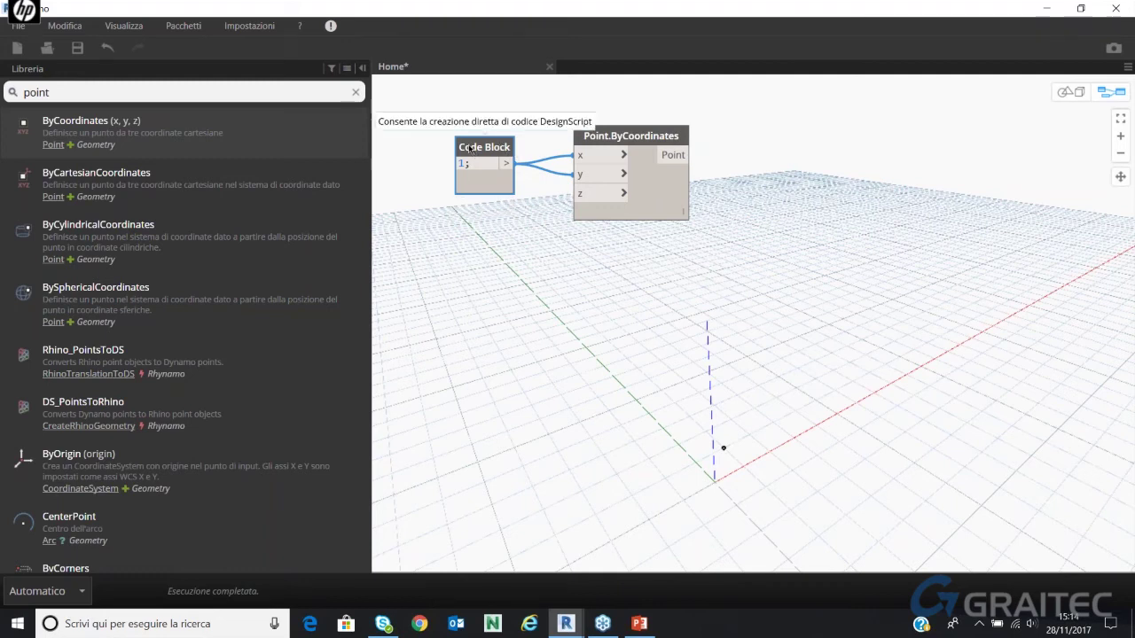
left_click(543, 112)
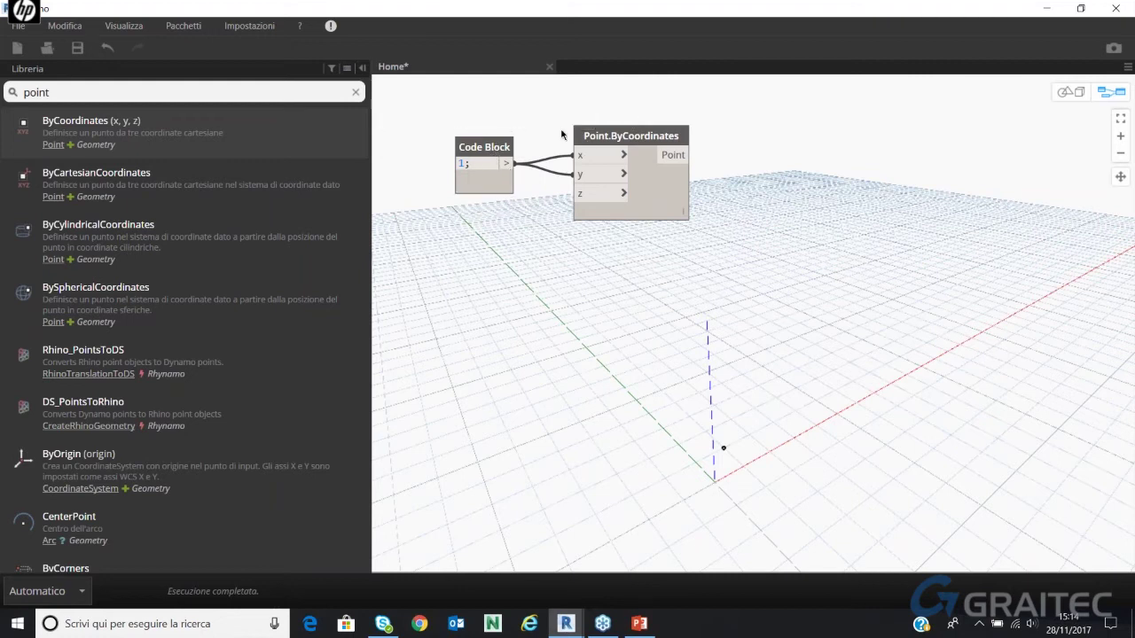
double_click(759, 107)
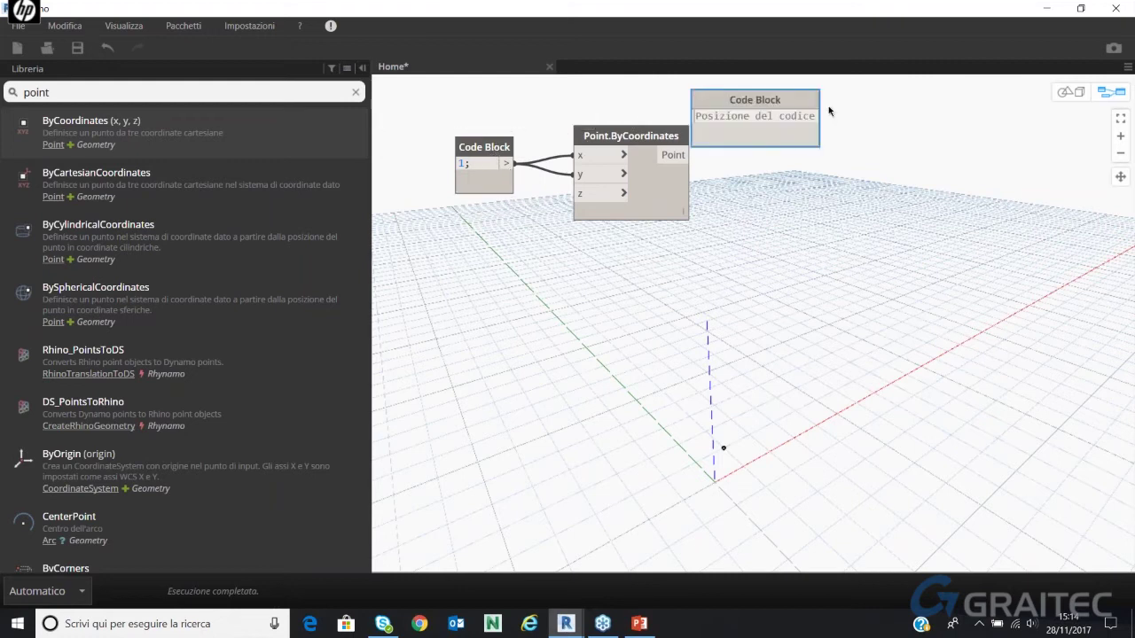
left_click(786, 103)
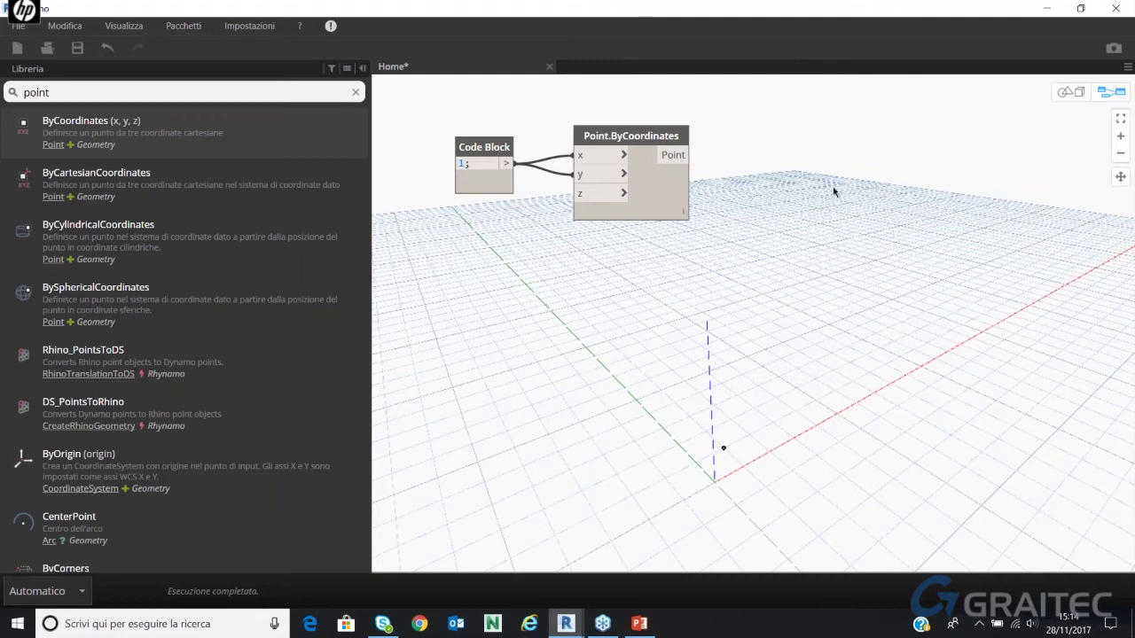
left_click_drag(486, 147, 485, 136)
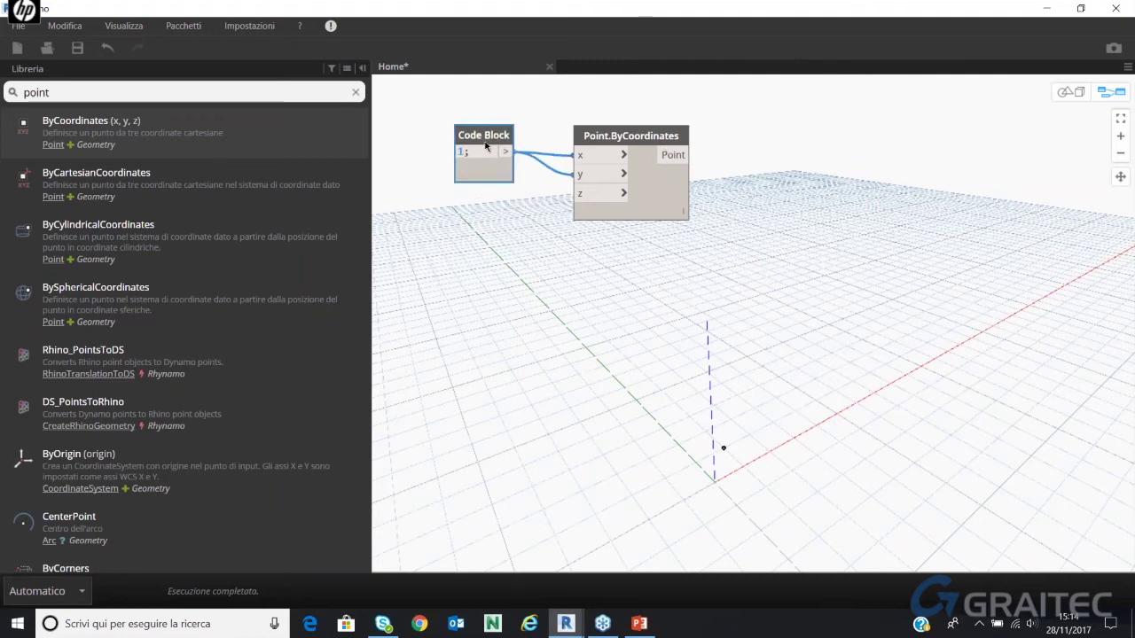
left_click(590, 142)
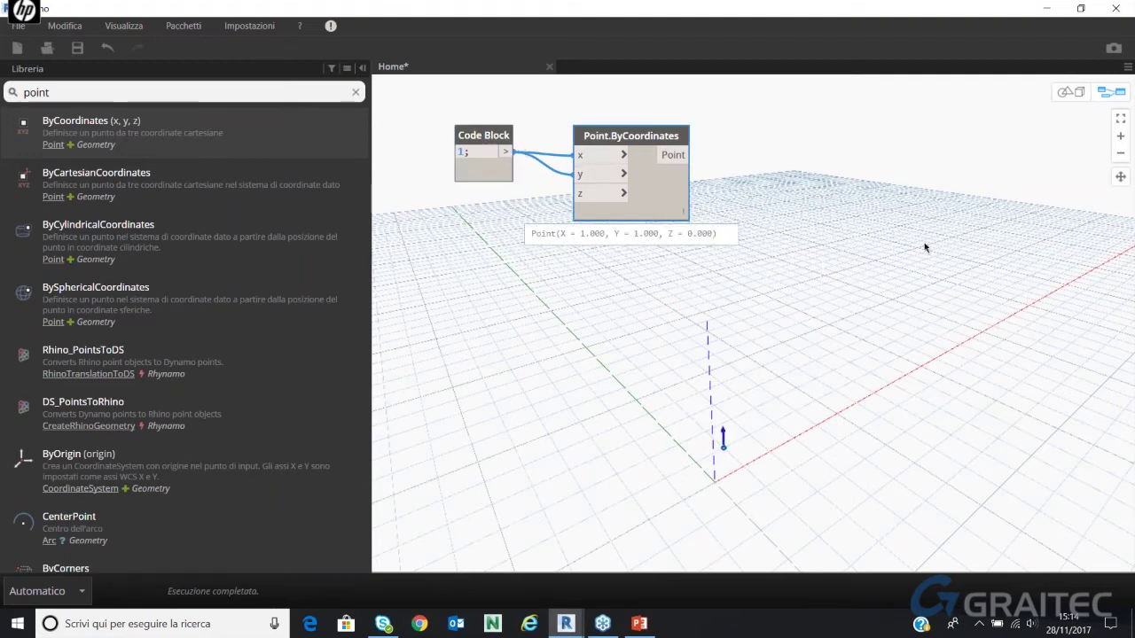
mouse_move(632, 213)
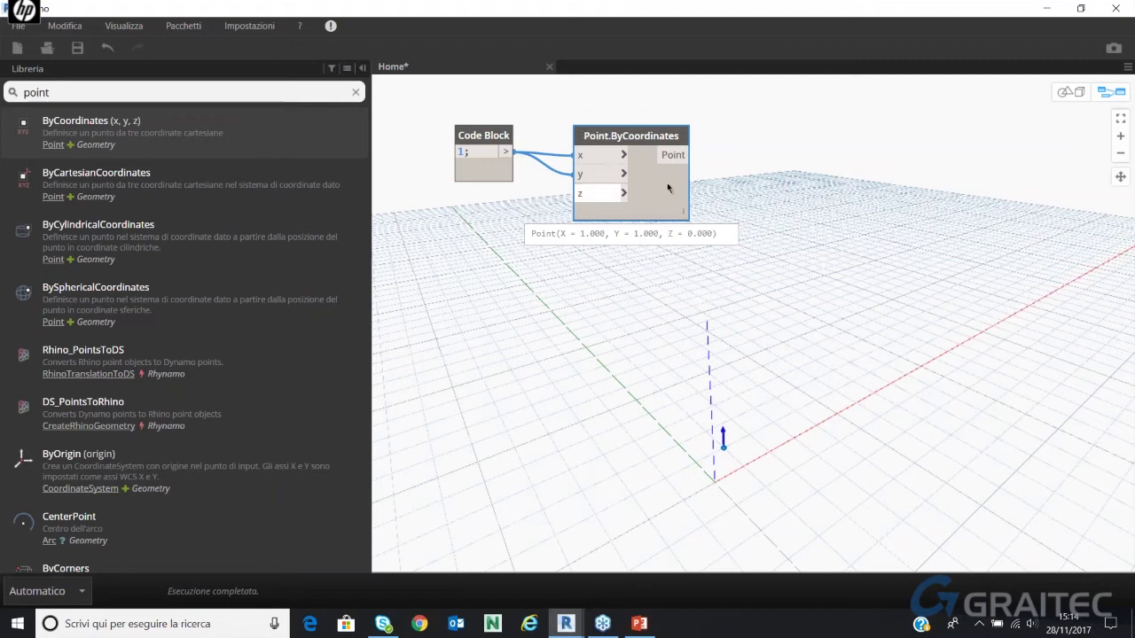
left_click(786, 137)
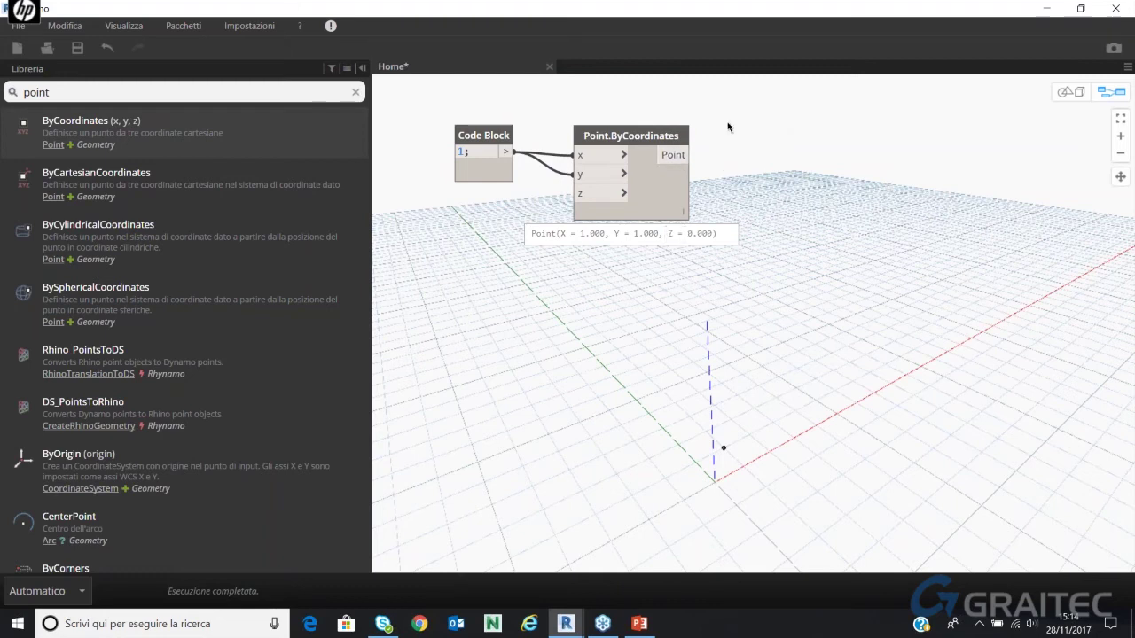
Add a second Point.ByCoordinates node driven by a Code Block of 2 on x, y and z
left_click(204, 140)
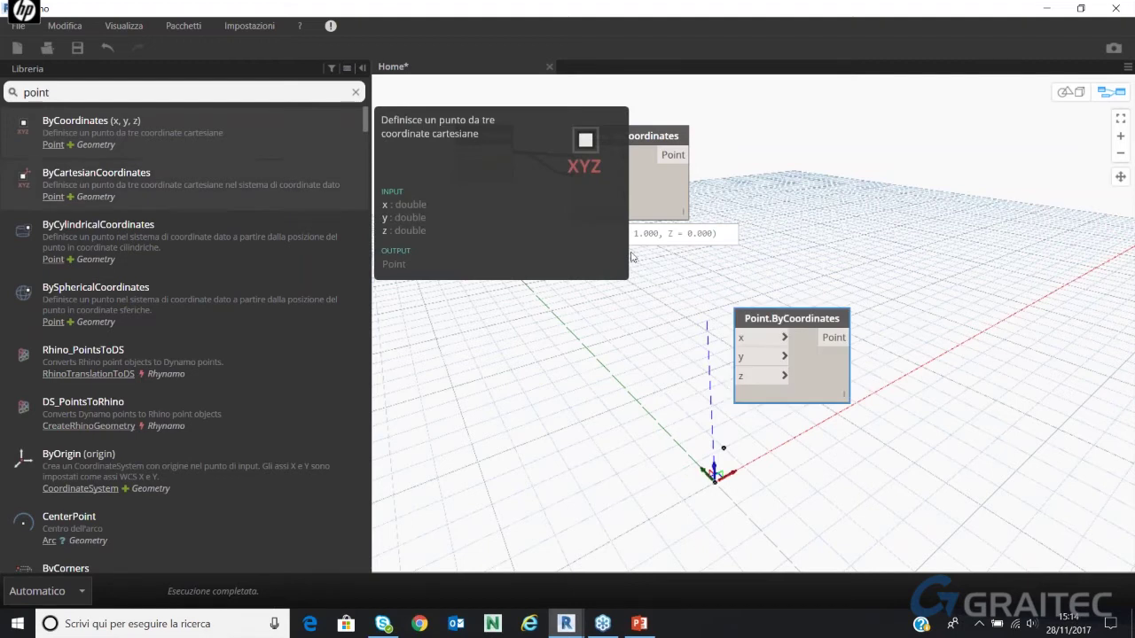
left_click_drag(801, 320, 648, 285)
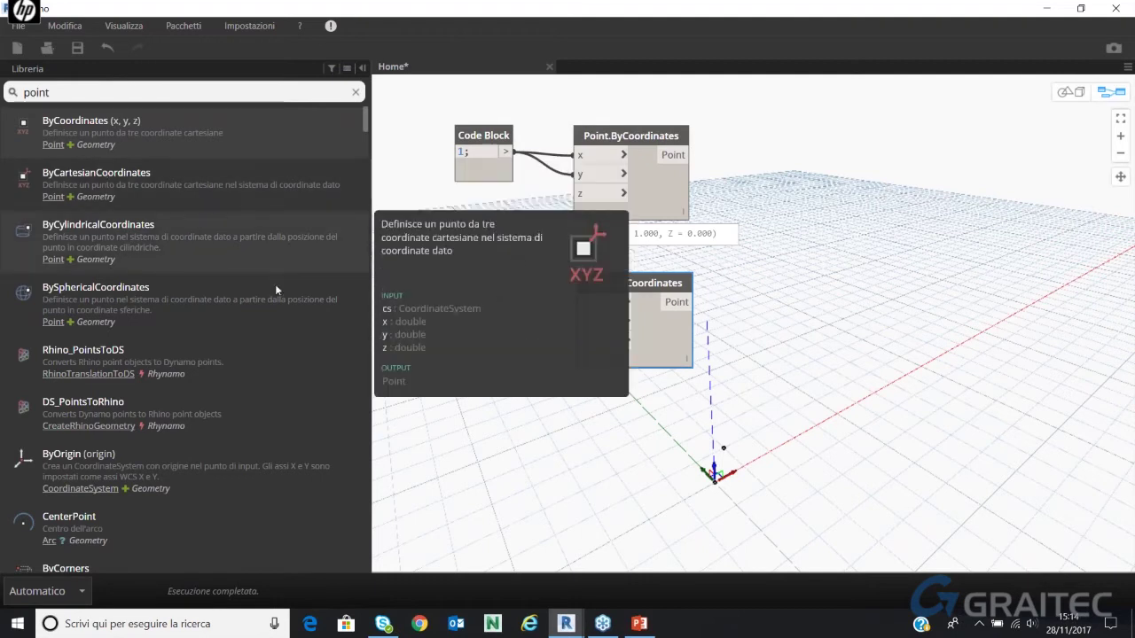
double_click(456, 297)
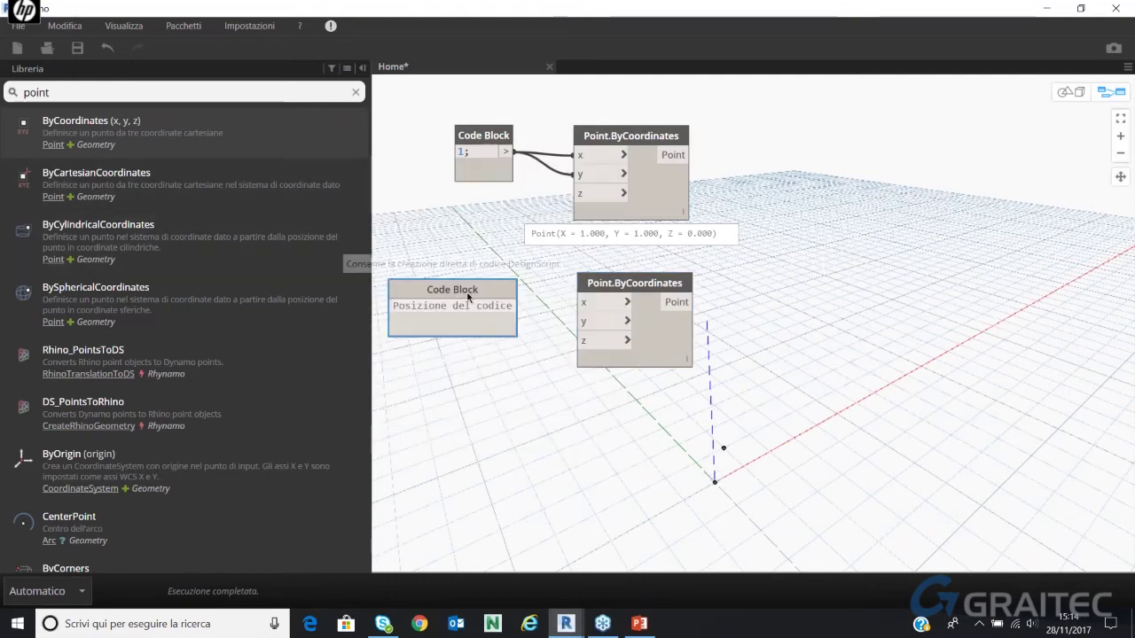
type("2")
left_click(535, 342)
mouse_move(441, 296)
left_mouse_down()
mouse_move(502, 277)
mouse_move(579, 303)
left_mouse_up()
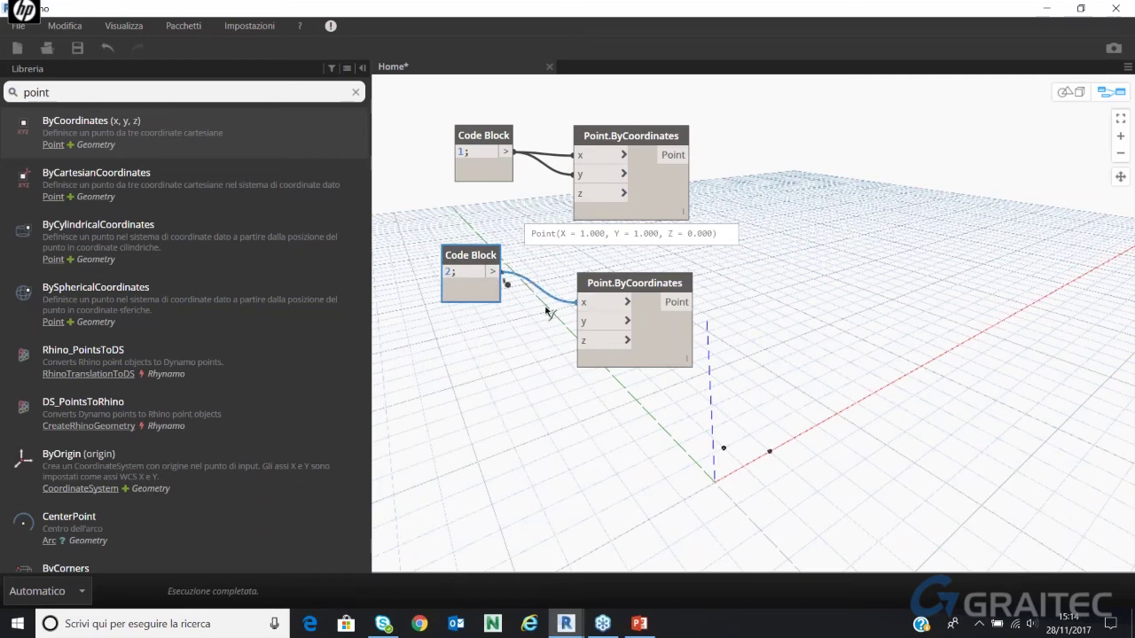
left_click_drag(493, 272, 578, 321)
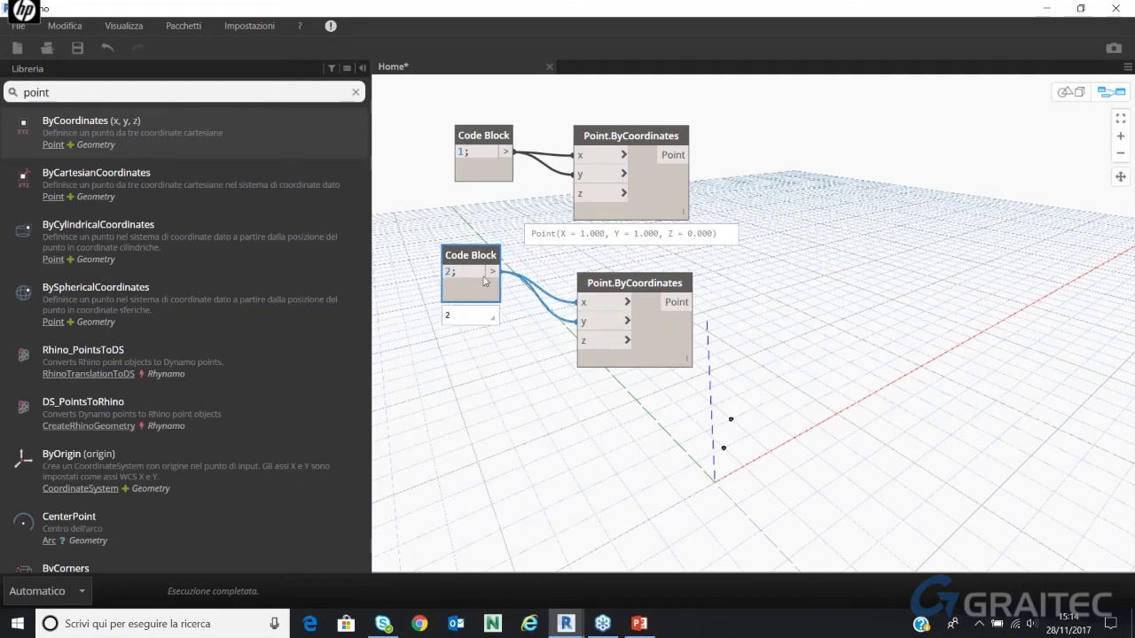
left_click_drag(493, 272, 578, 341)
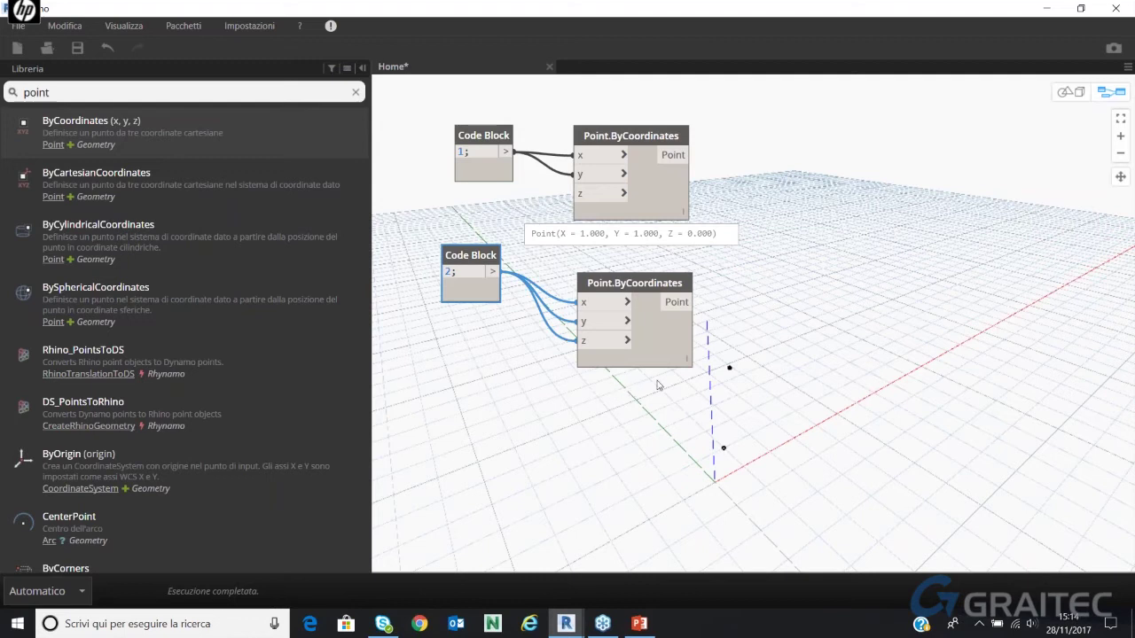
Orbit the preview to a low view to compare both points, then reselect the first point node
left_click(1068, 92)
right_click_drag(753, 324, 922, 178)
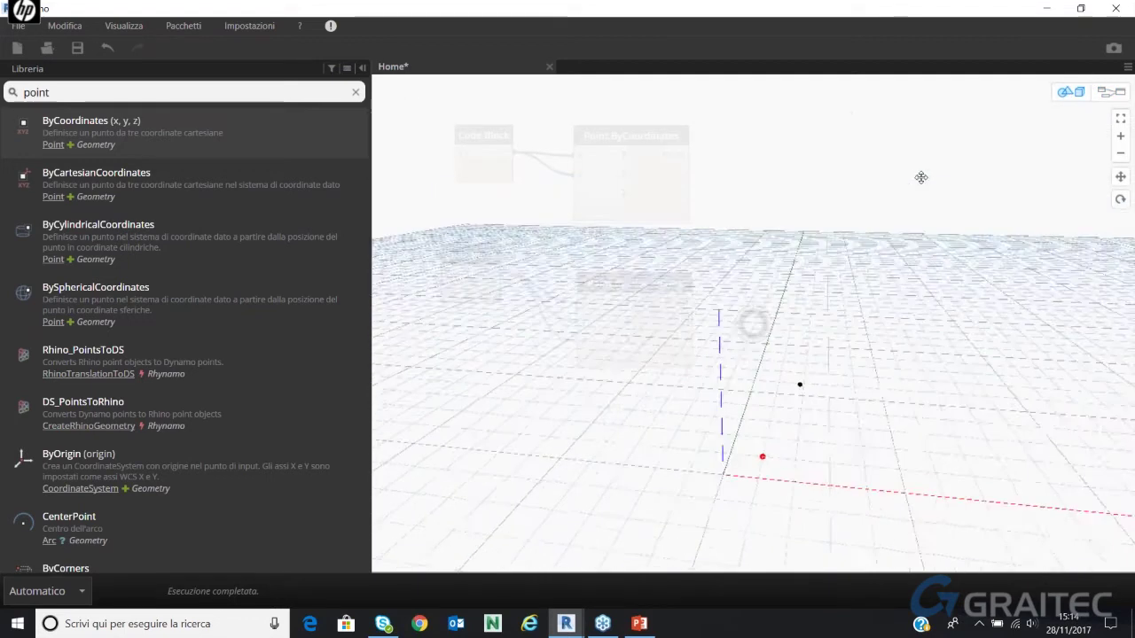
left_click(1111, 92)
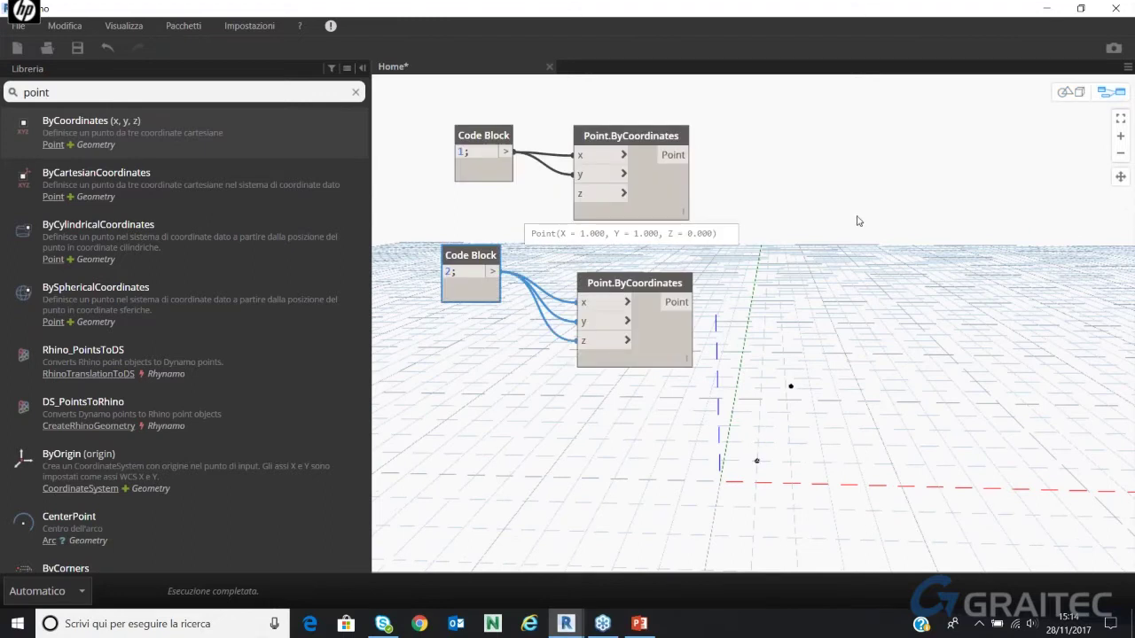
left_click(694, 277)
left_click(709, 240)
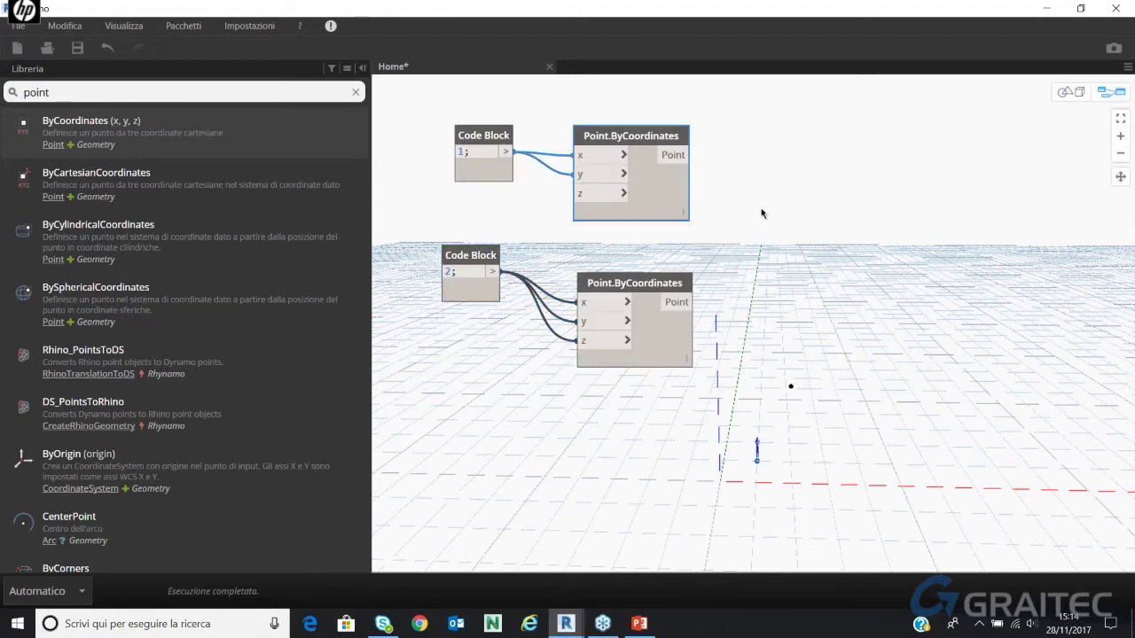
double_click(37, 92)
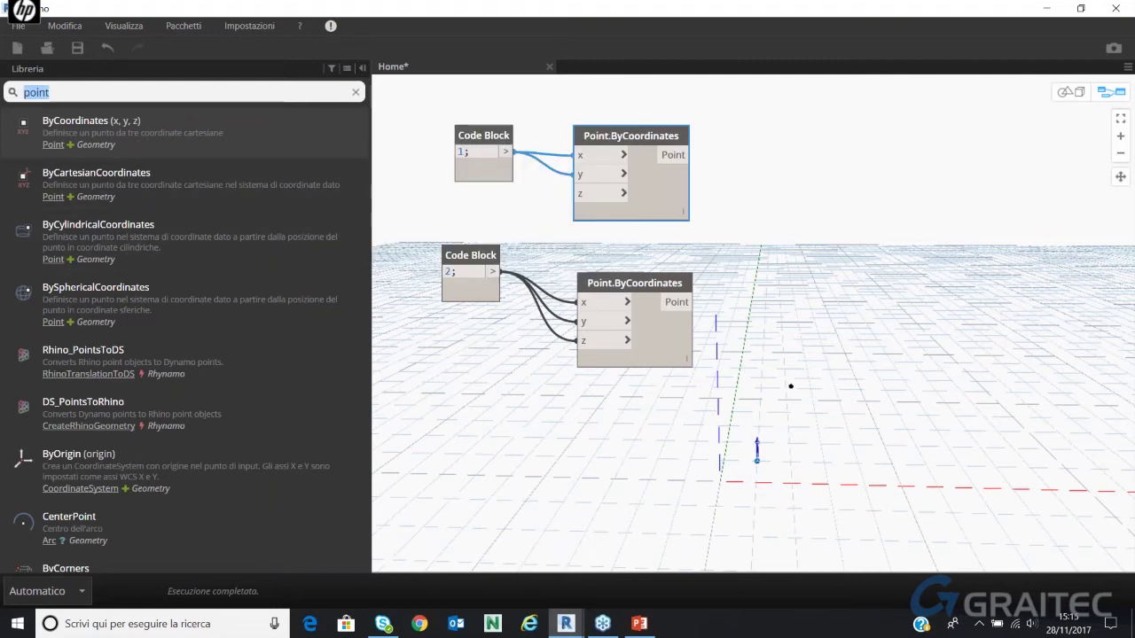
Add a List.Create node with item0 and item1 fed by the two point outputs
type("list")
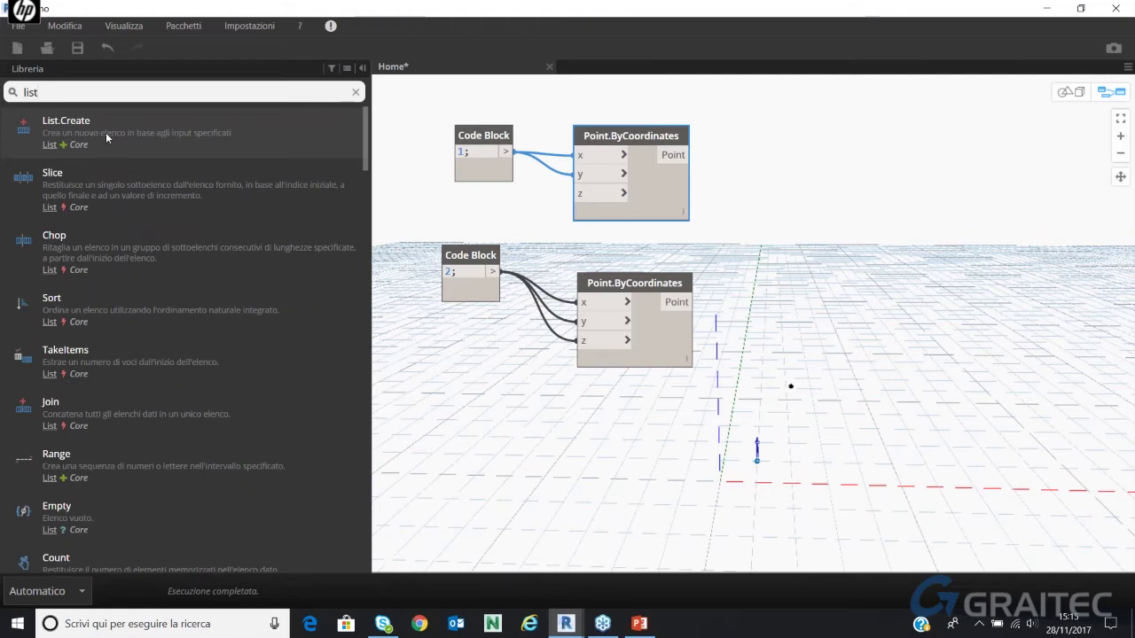
left_click(113, 133)
left_click_drag(786, 337, 820, 186)
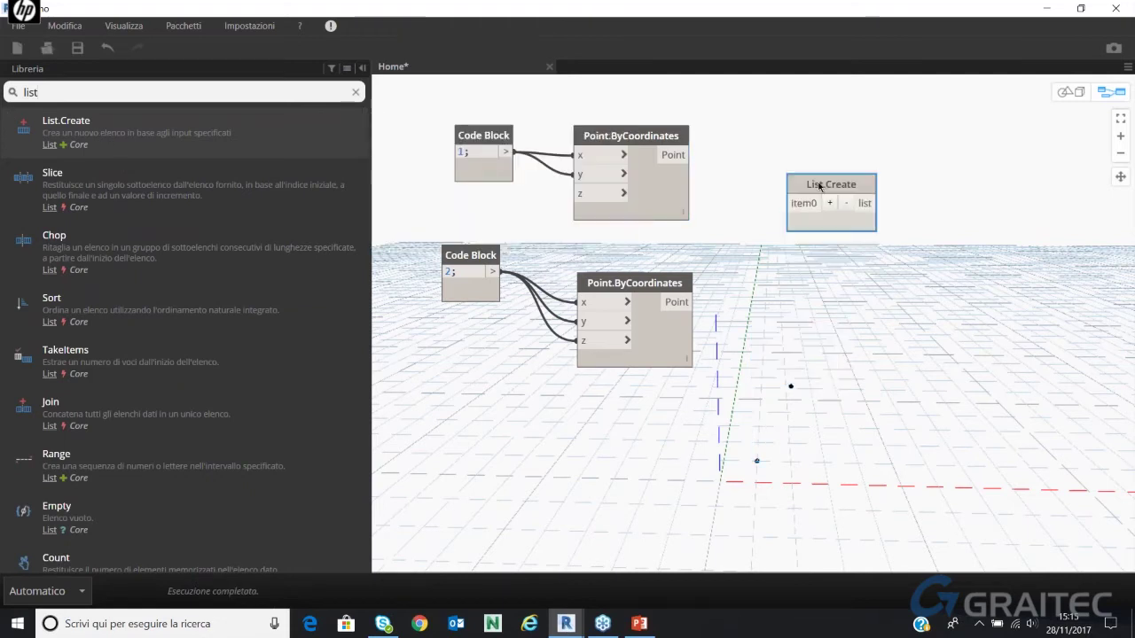
left_click(830, 203)
left_click_drag(690, 156, 791, 203)
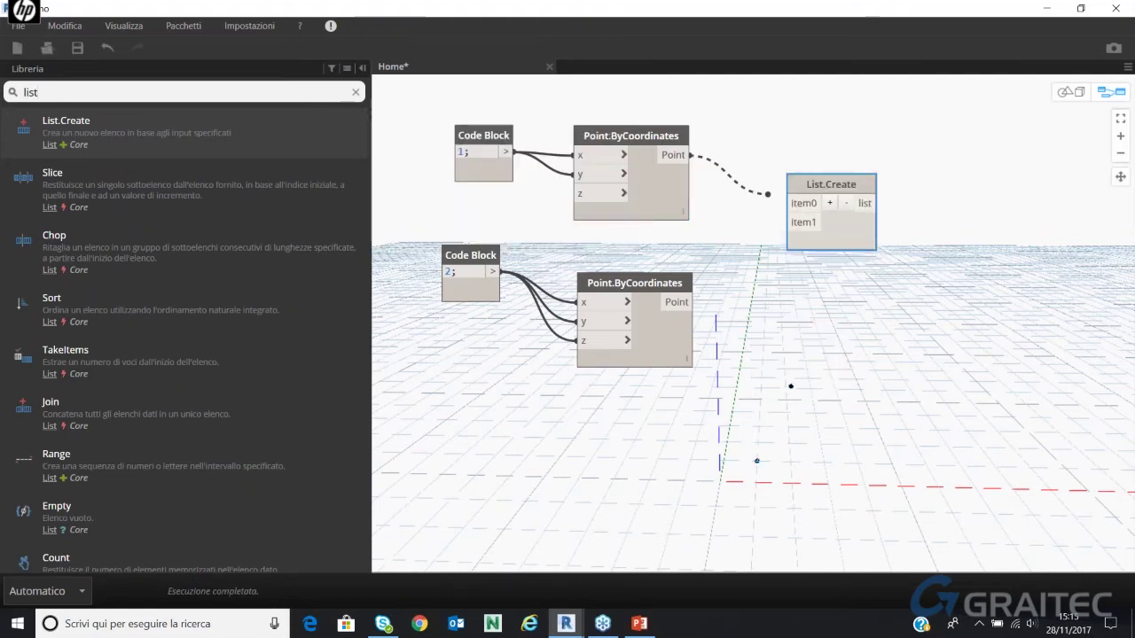
left_click_drag(690, 302, 791, 223)
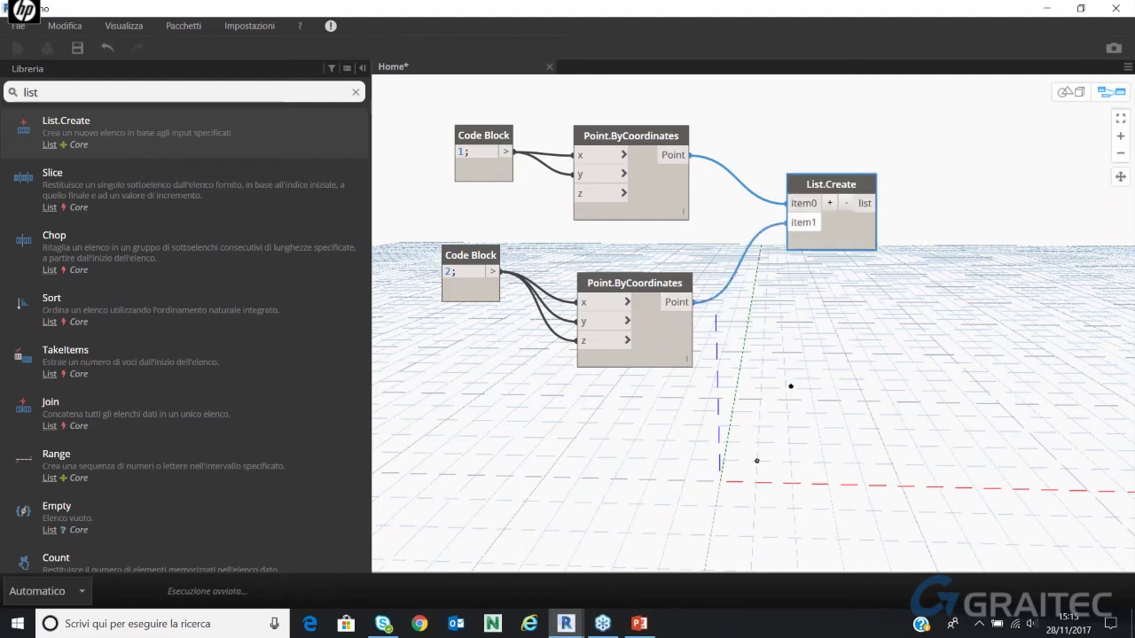
mouse_move(831, 233)
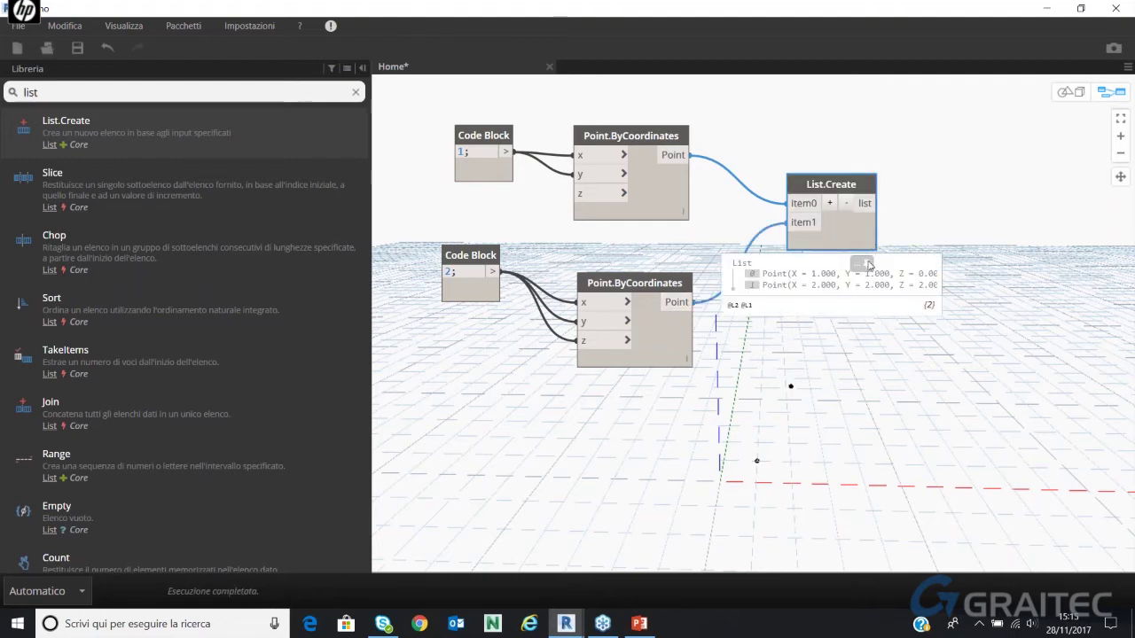
Pin and then dismiss the List.Create preview to inspect the two-point list
left_click(867, 263)
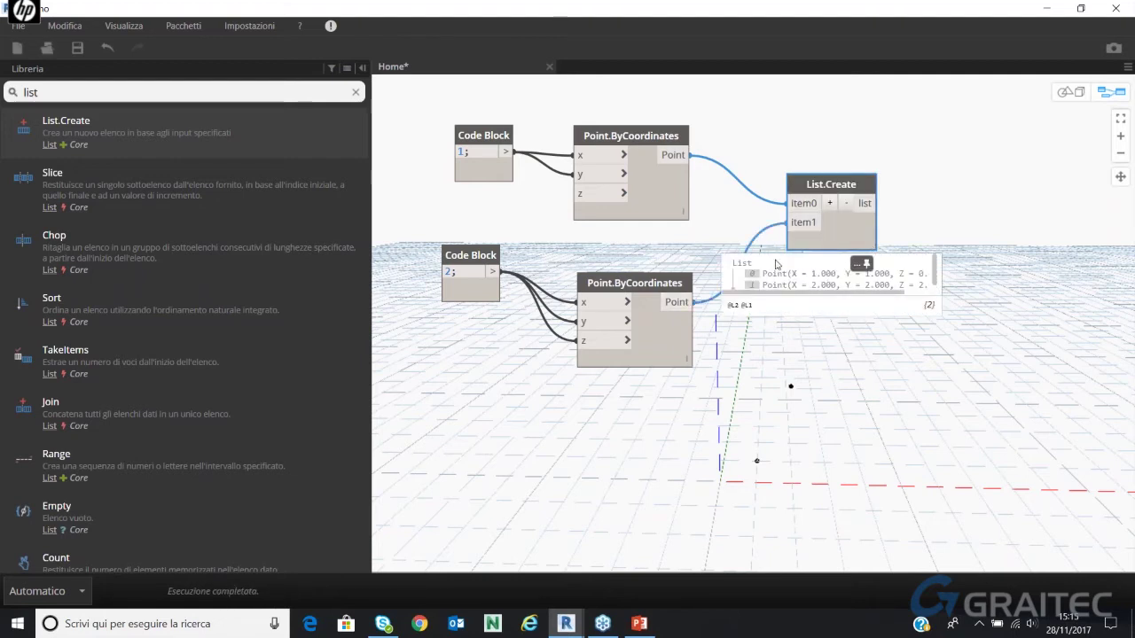
left_click(868, 265)
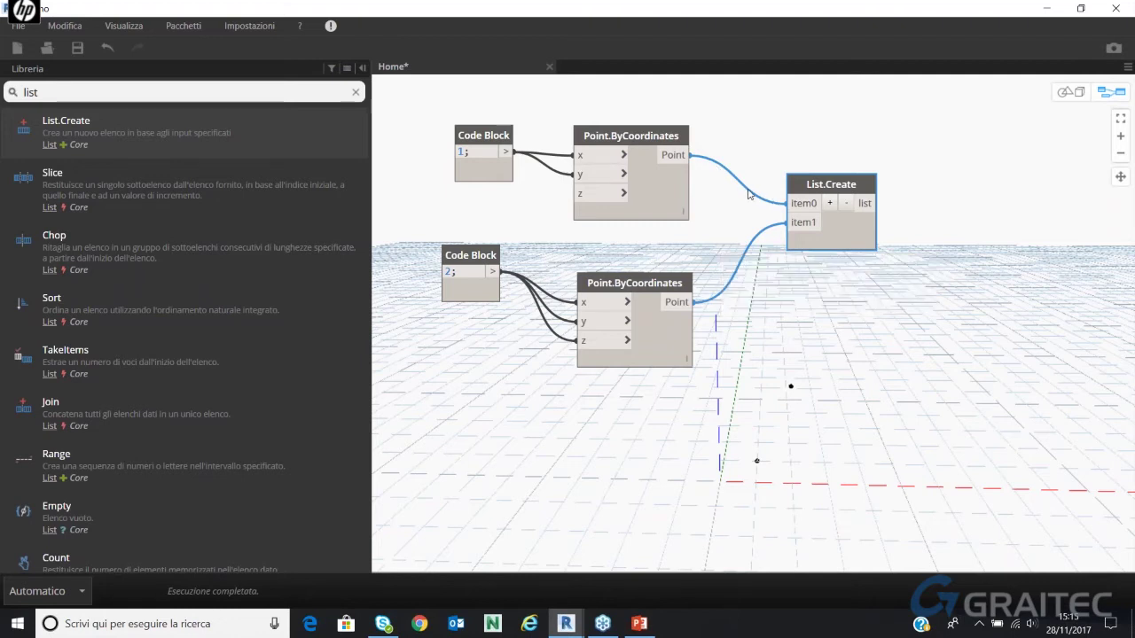
scroll(799, 193, "down", 2)
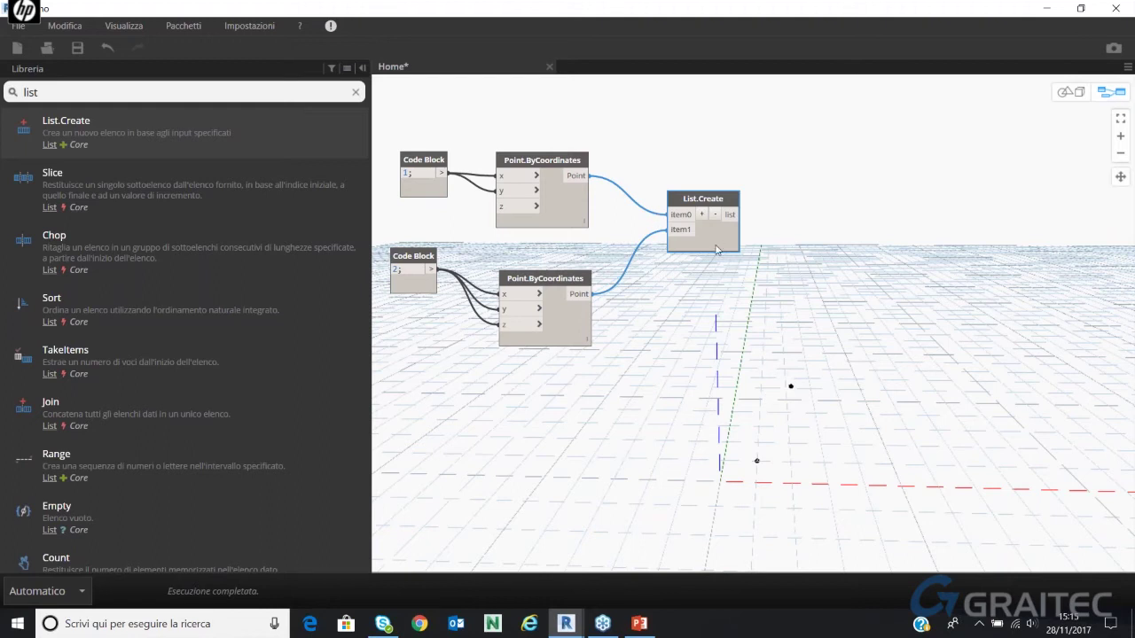
left_click_drag(39, 92, 28, 92)
Add a NurbsCurve.ByPoints node beside List.Create and feed it the two-point list
type("nurbs")
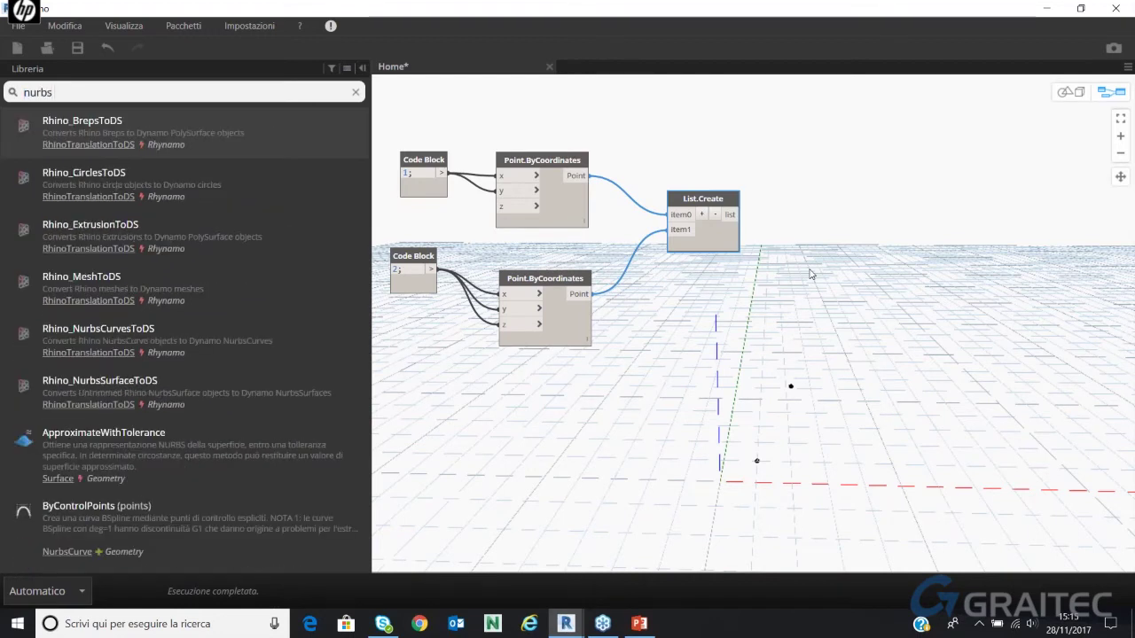
type(" curve by")
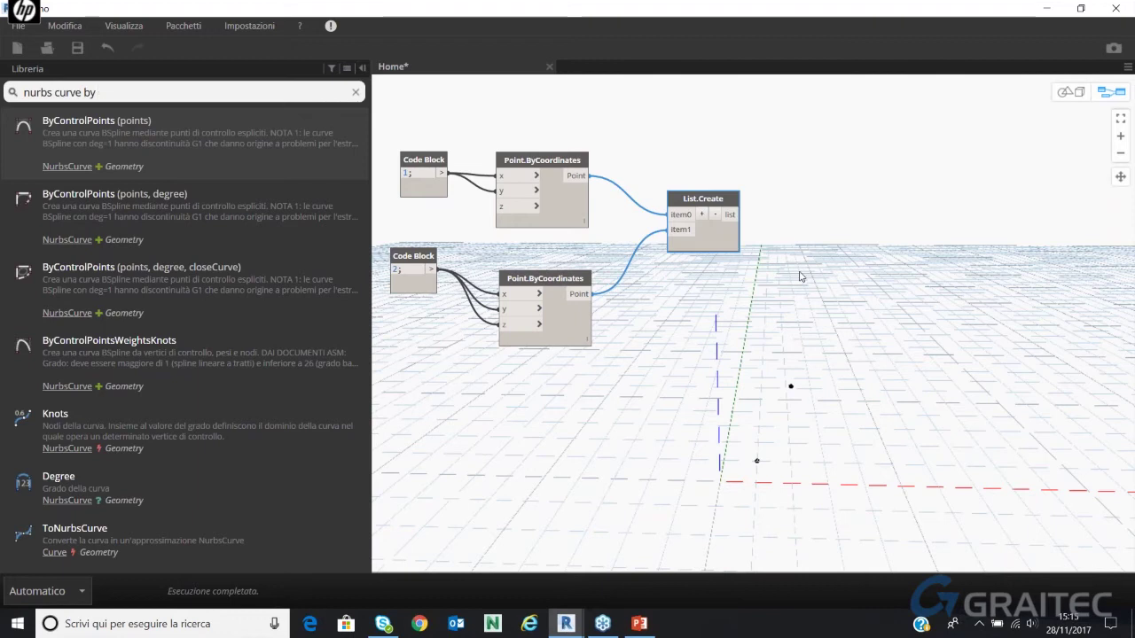
type(" point")
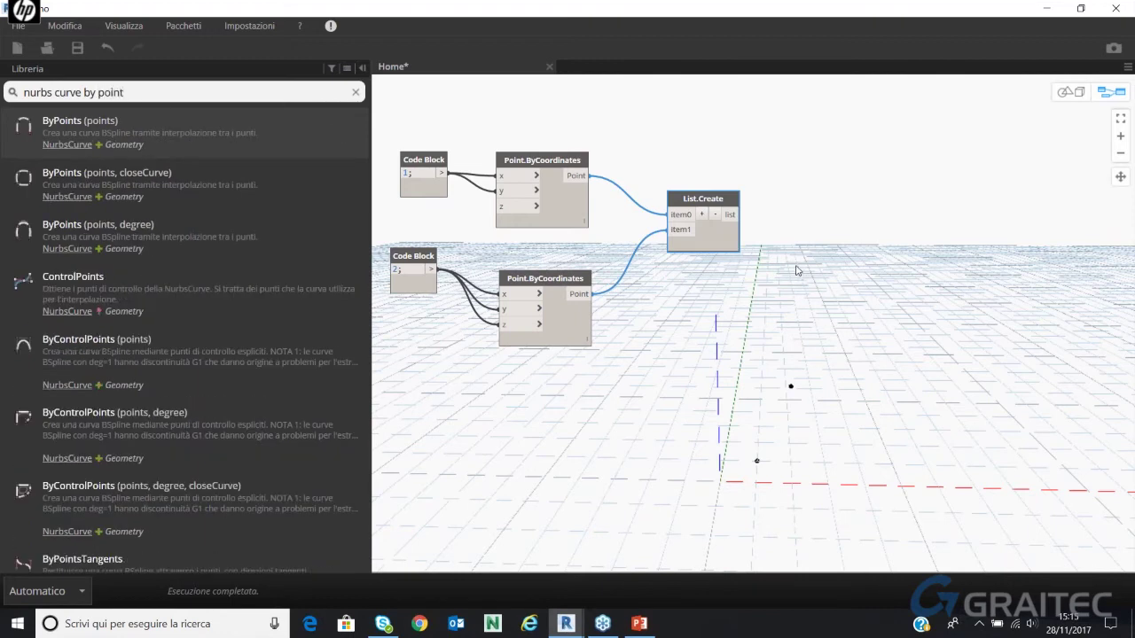
left_click(299, 134)
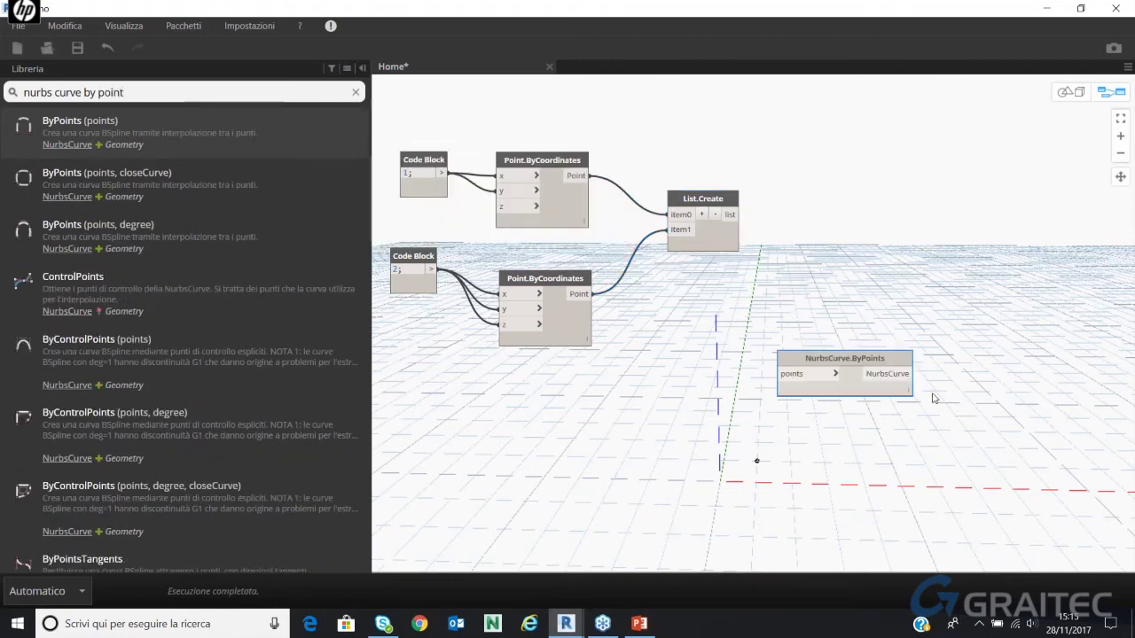
left_click_drag(867, 358, 872, 174)
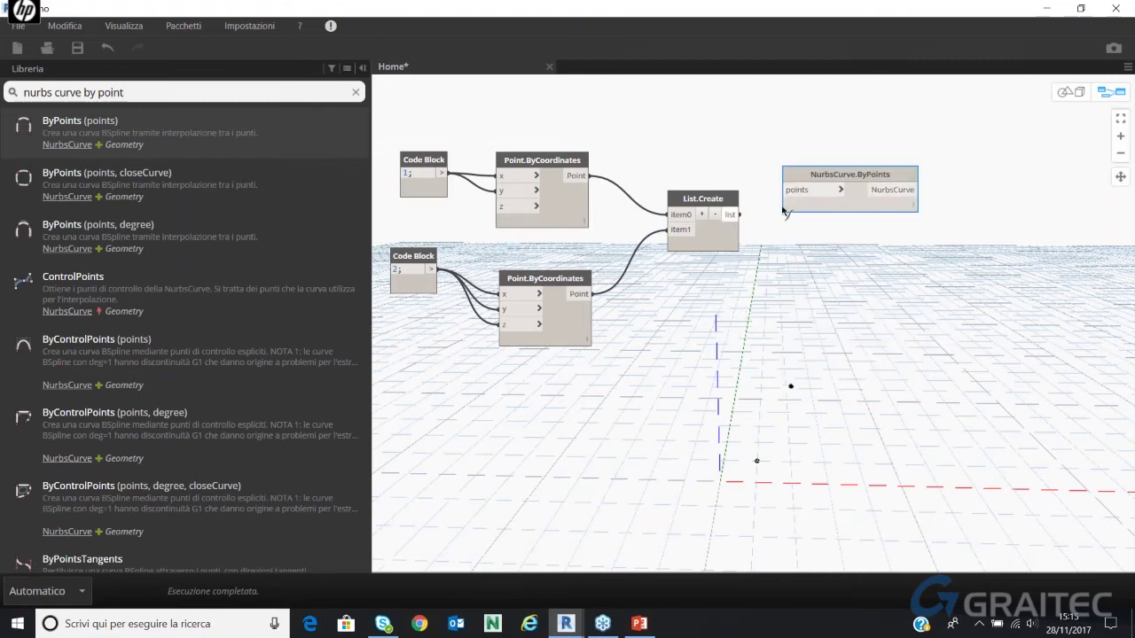
mouse_move(740, 214)
left_mouse_down()
mouse_move(784, 190)
mouse_move(813, 210)
left_mouse_up()
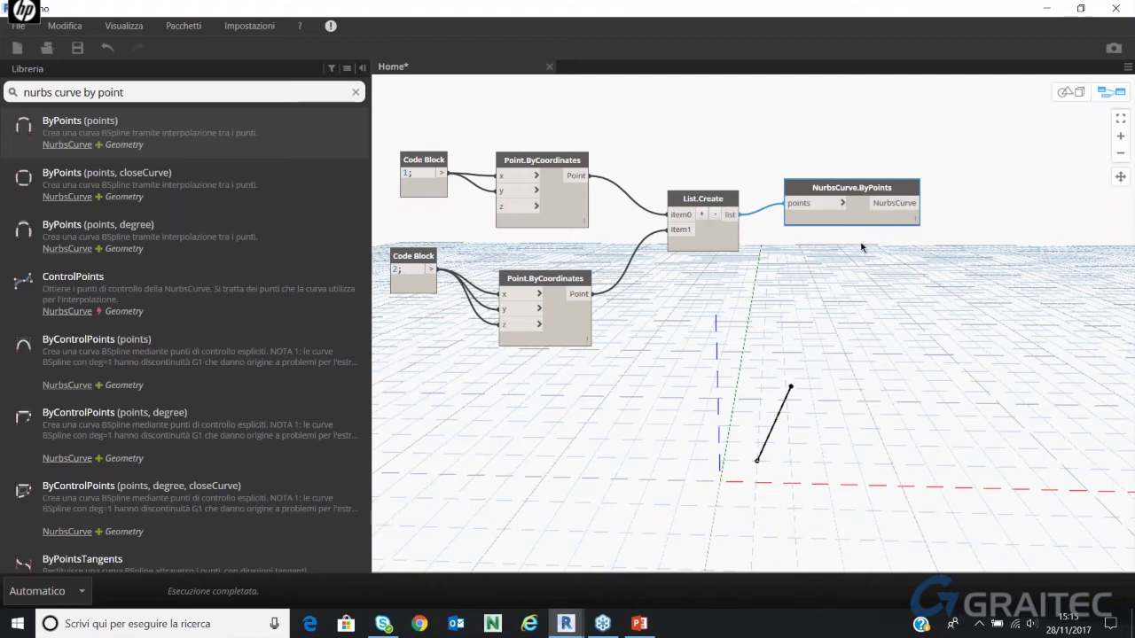
scroll(780, 231, "down", 2)
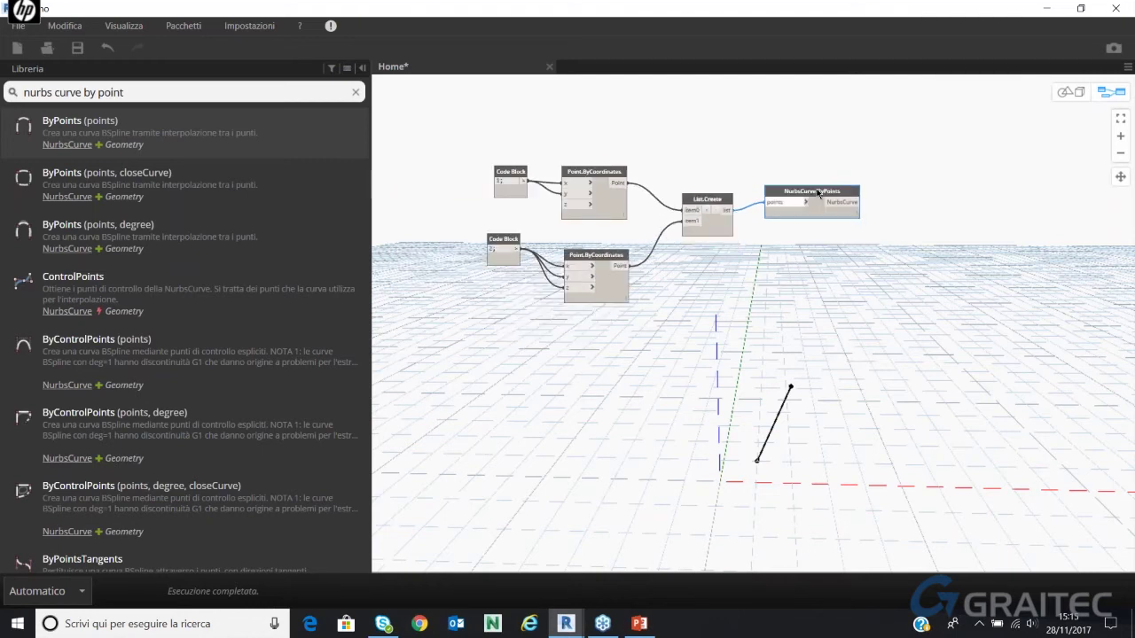
scroll(807, 204, "up", 3)
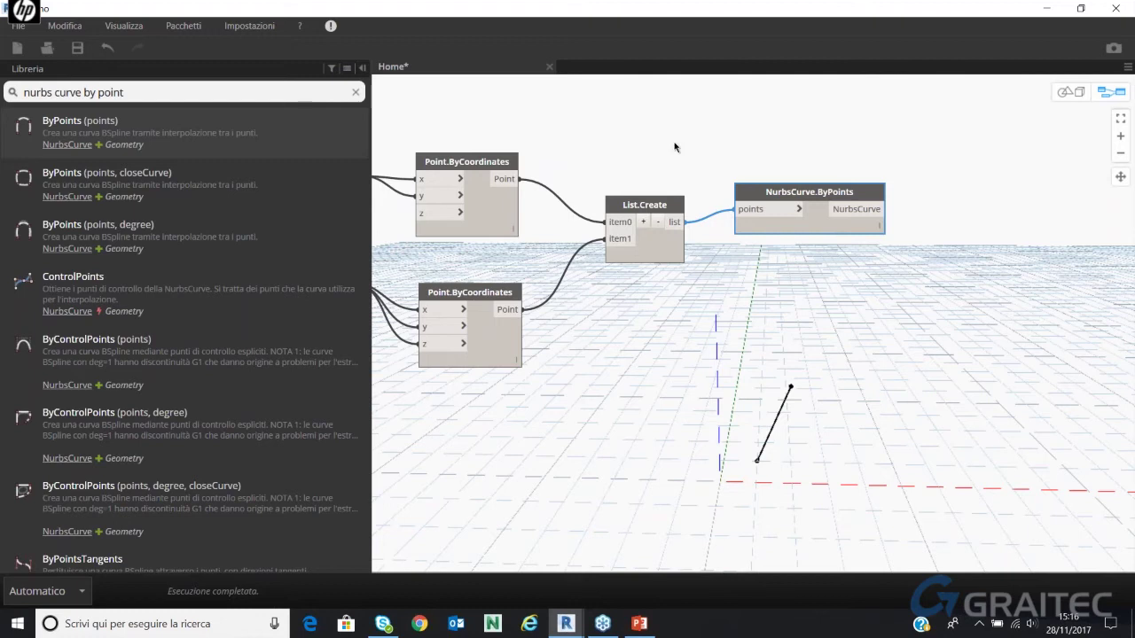
scroll(673, 152, "down", 1)
scroll(937, 142, "up", 1)
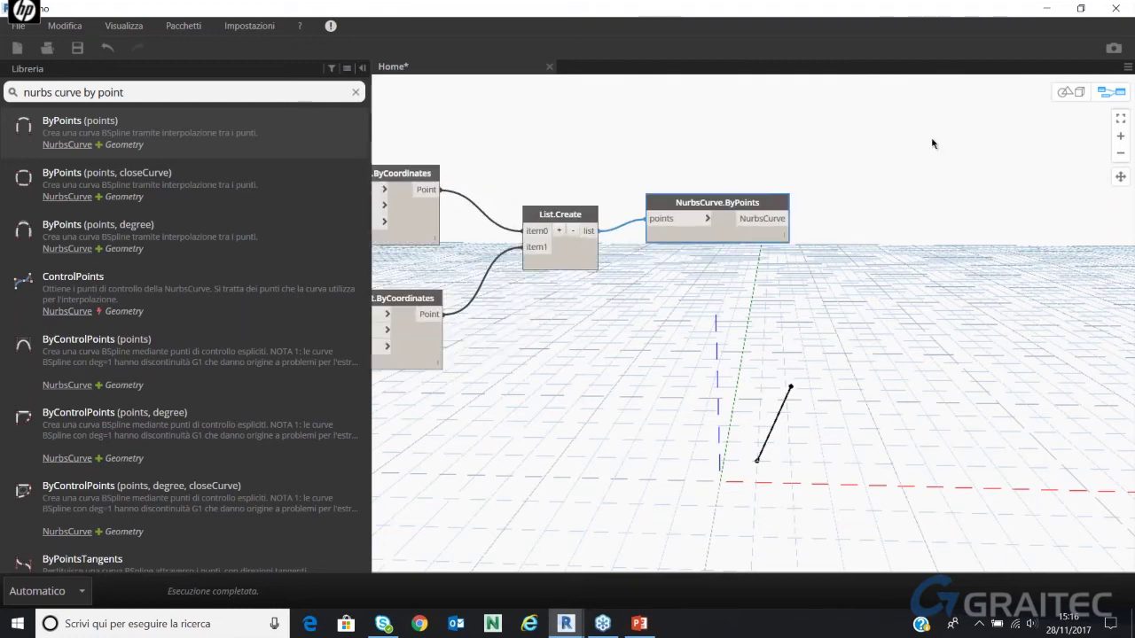
scroll(938, 142, "up", 1)
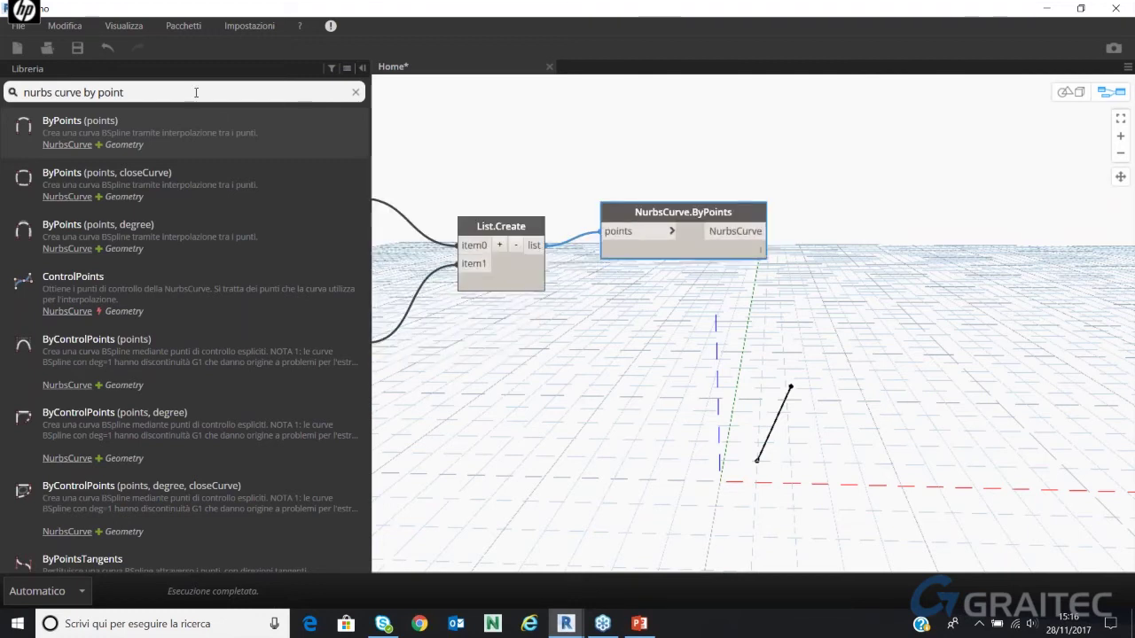
Add Surface.ByRevolve with the NurbsCurve as its profile, then clear the library search
triple_click(125, 92)
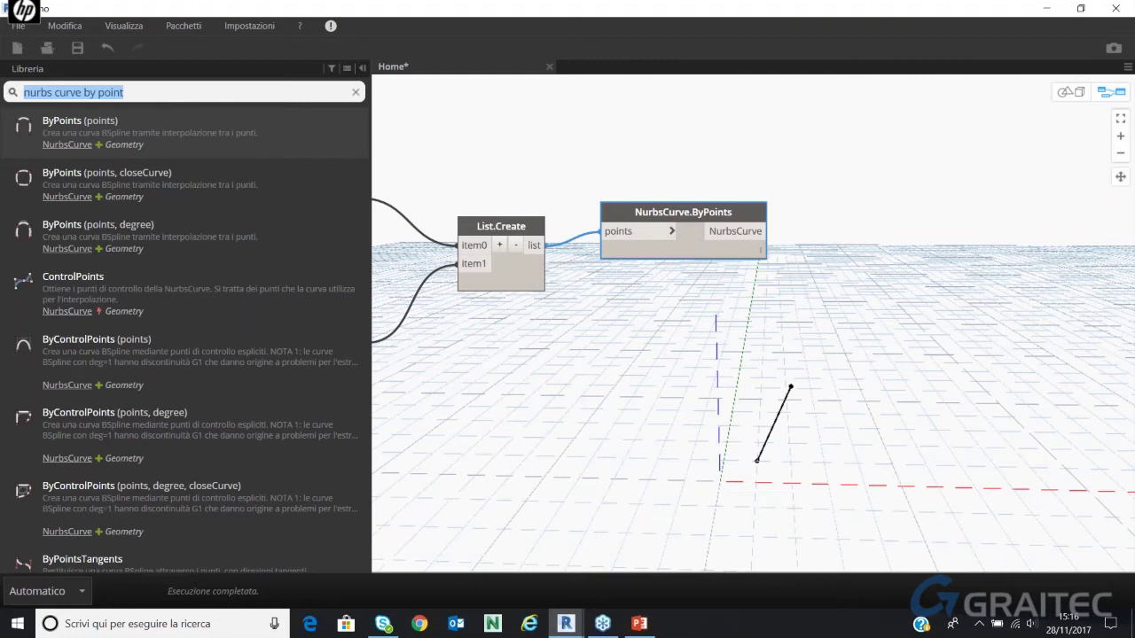
type("surfa")
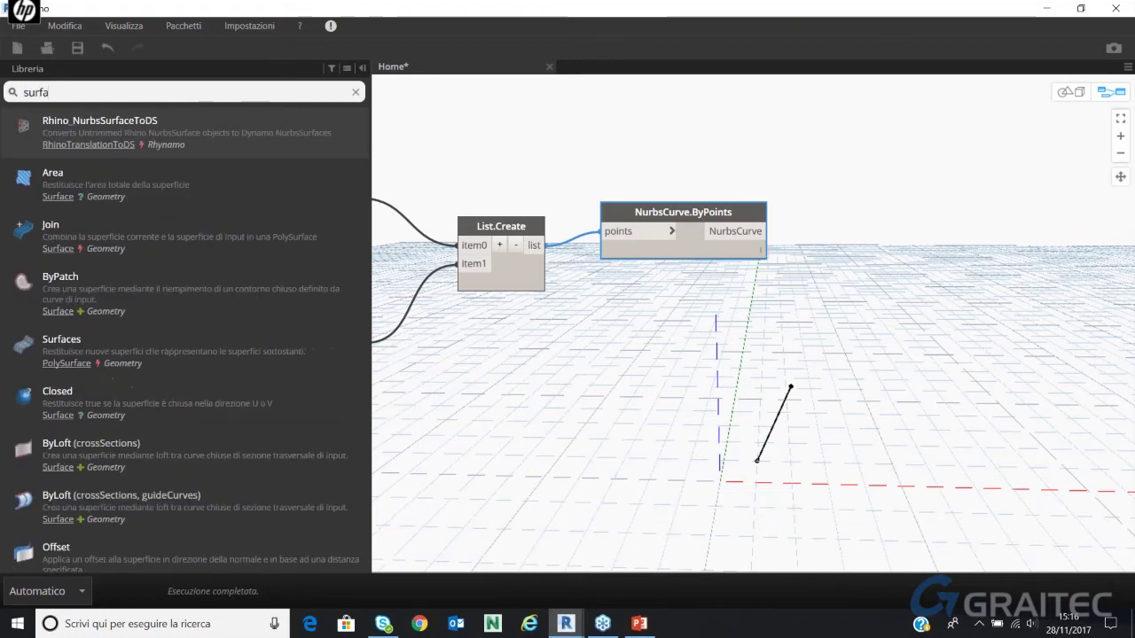
type("ce")
type(" by revole")
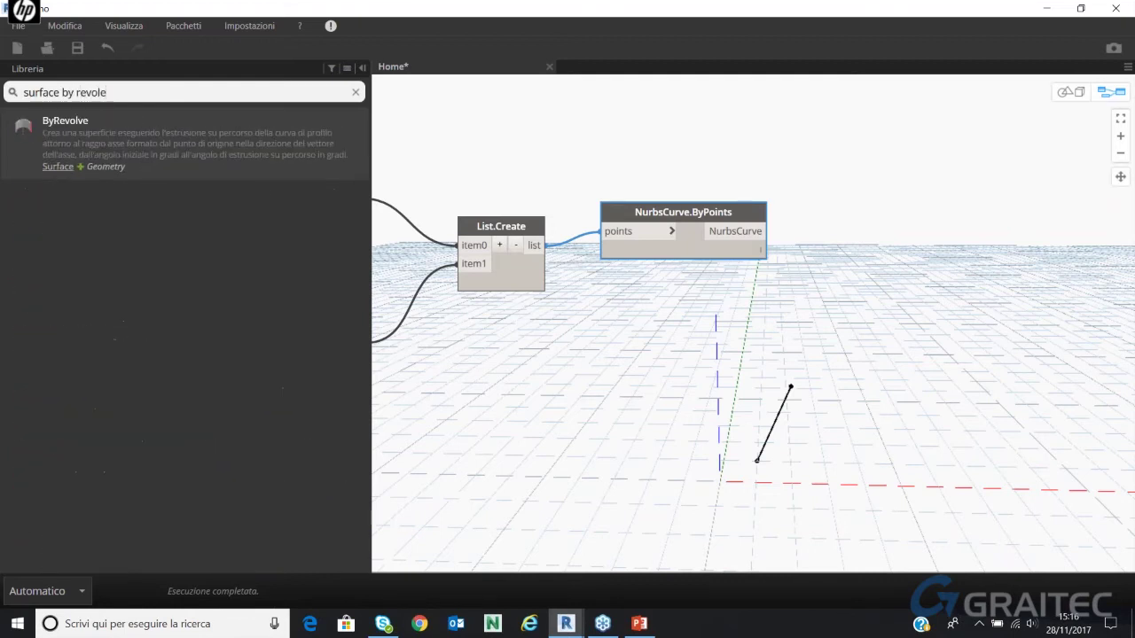
mouse_move(177, 142)
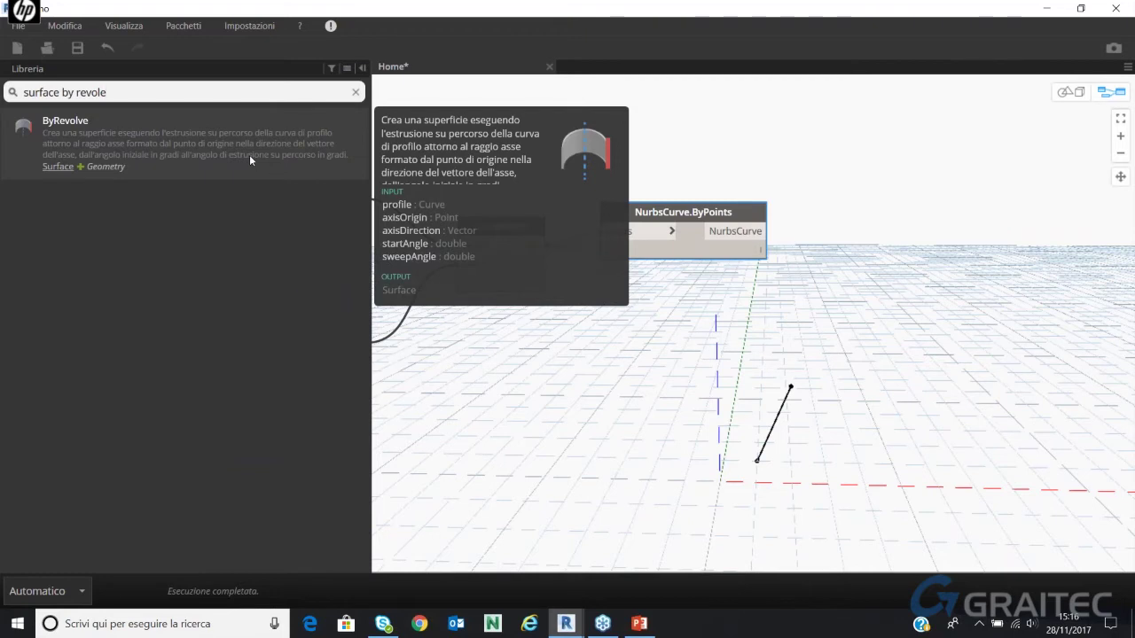
left_click(249, 159)
left_click_drag(822, 372, 870, 153)
scroll(701, 217, "up", 2)
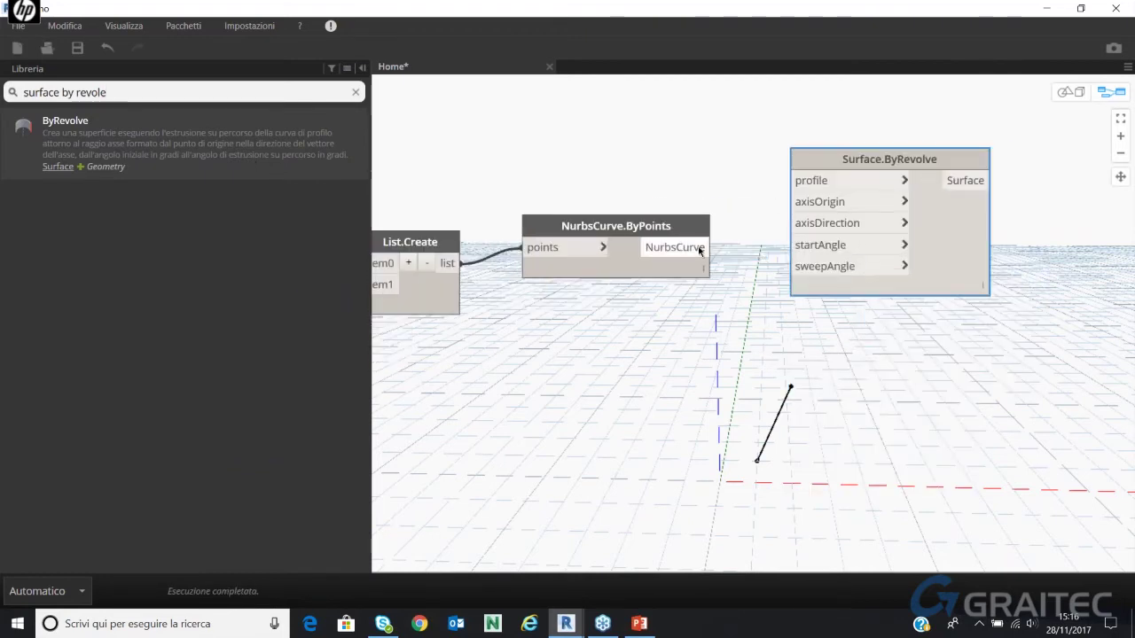
left_click_drag(710, 247, 789, 181)
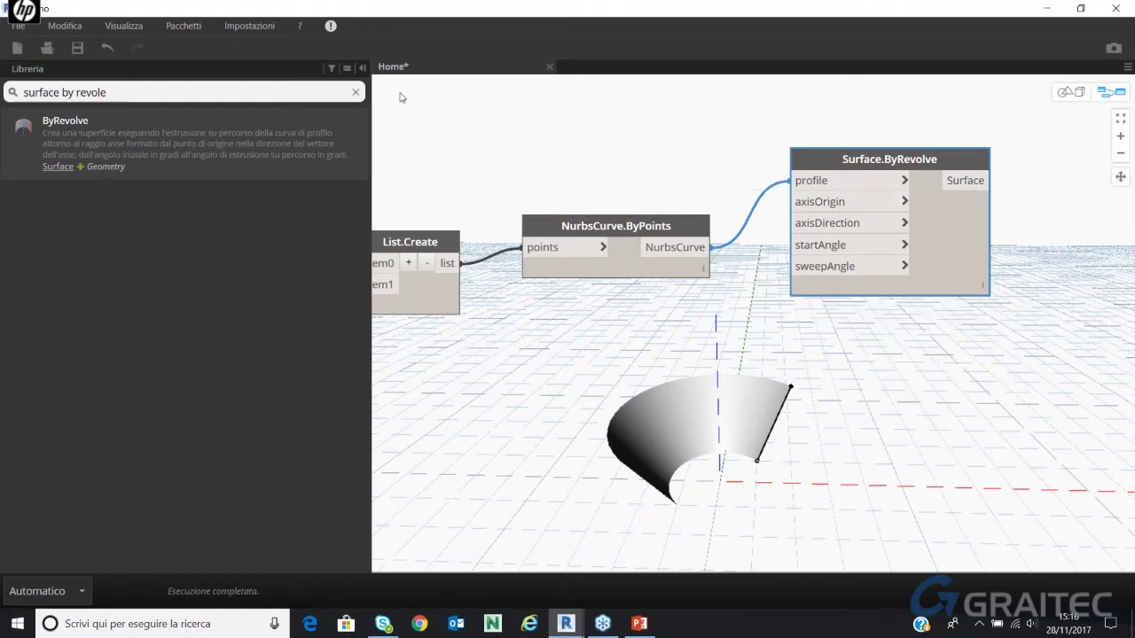
left_click(356, 92)
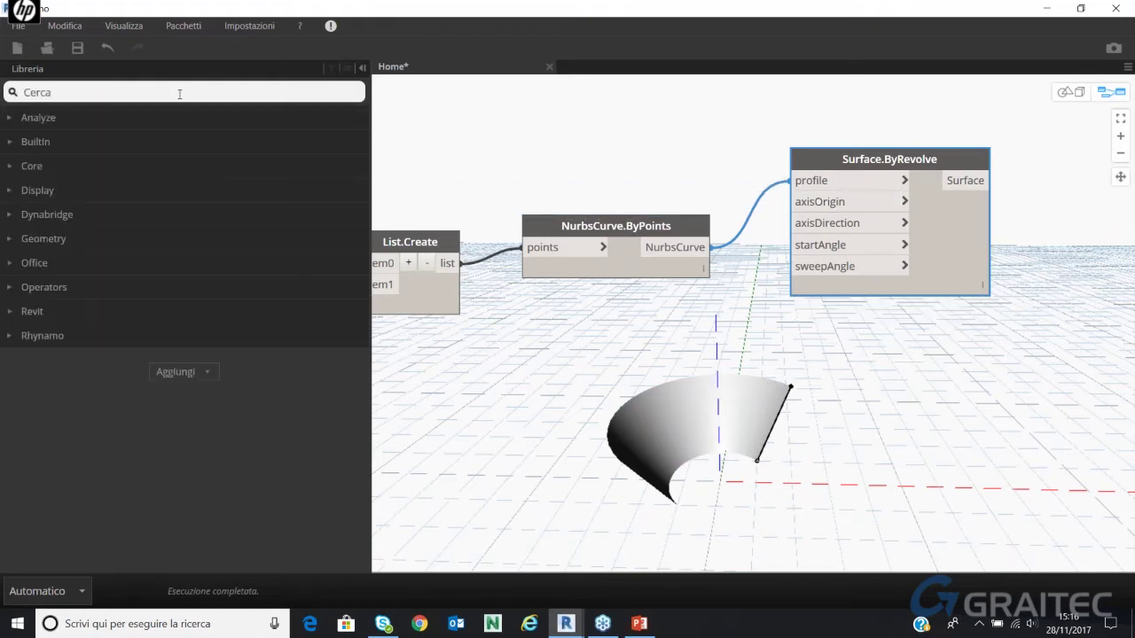
Add an Integer Slider below the curve node and wire it to the revolve's sweepAngle
type("int")
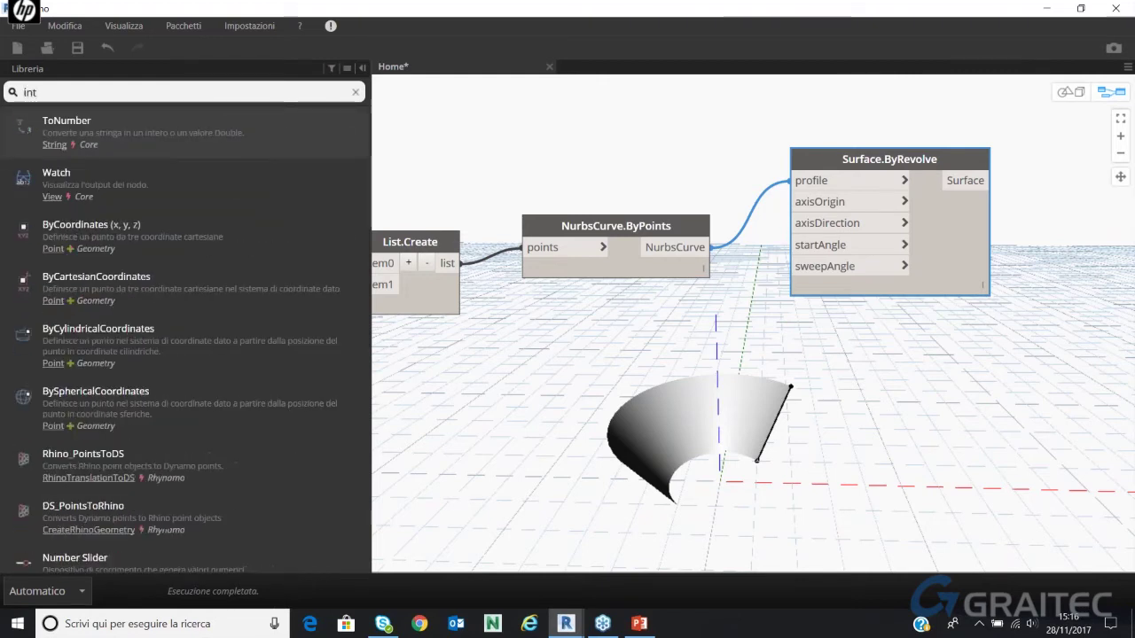
type("eger")
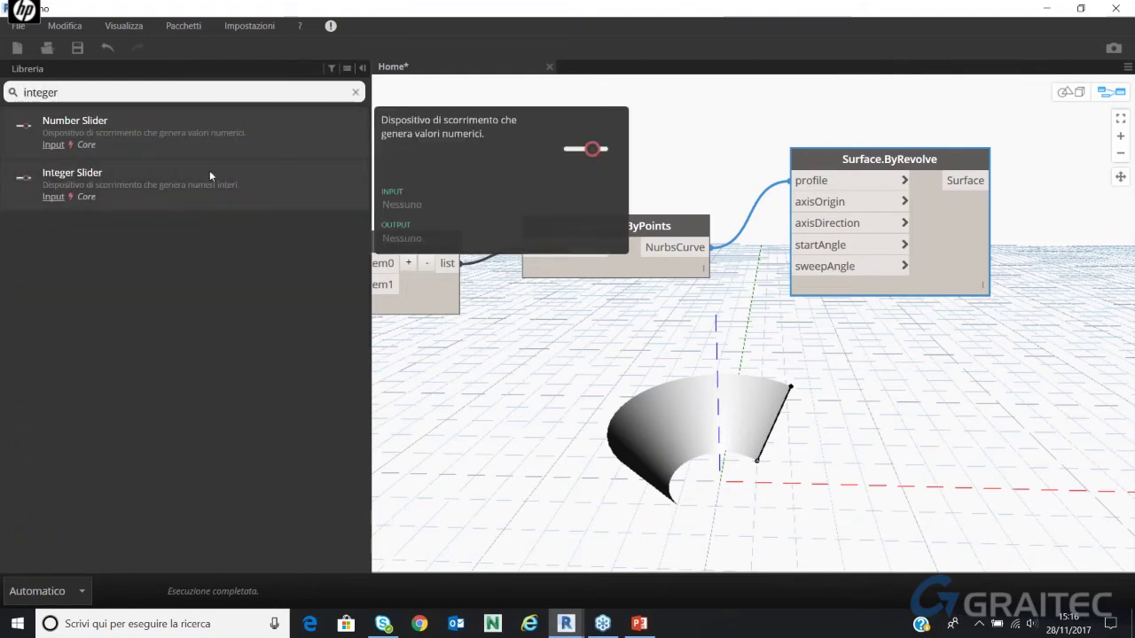
left_click(210, 171)
left_click_drag(844, 305, 595, 336)
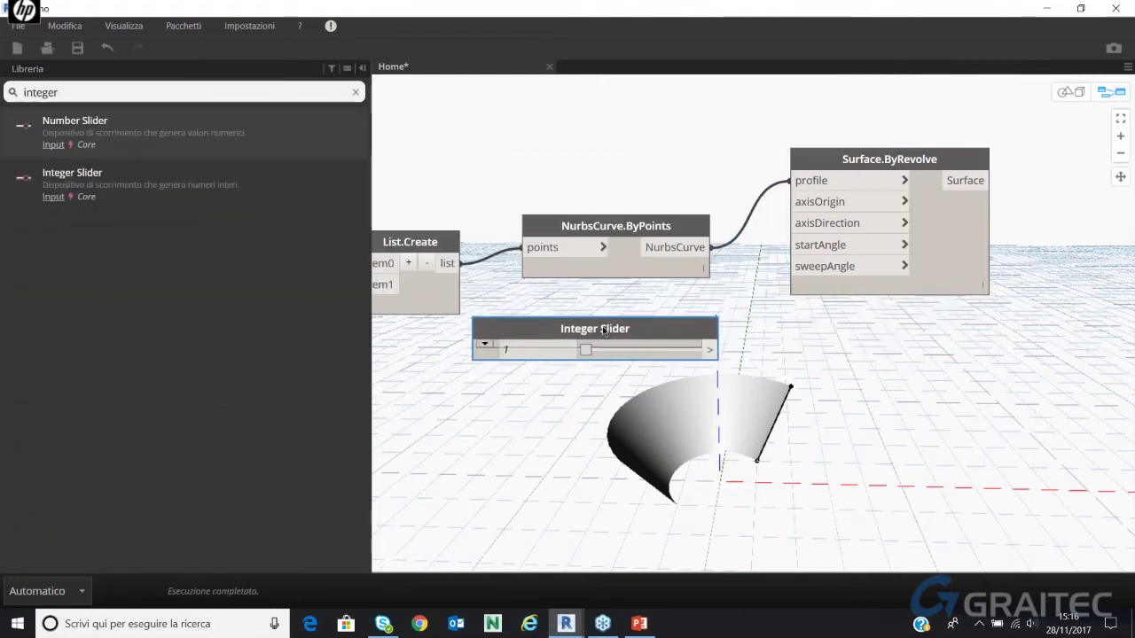
left_click_drag(707, 354, 802, 287)
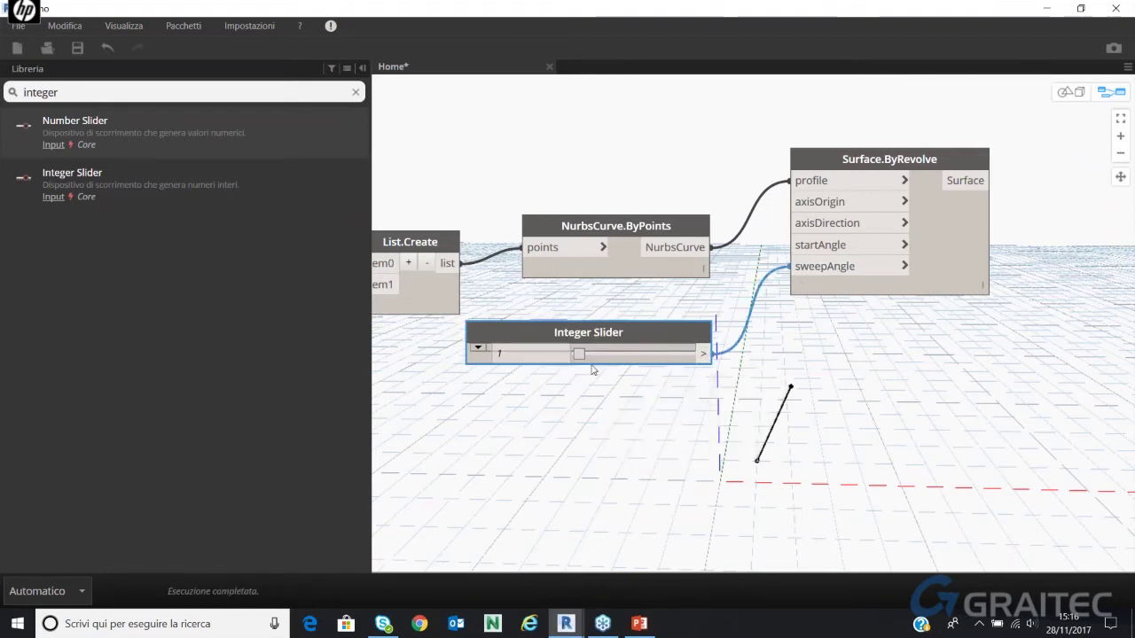
mouse_move(579, 354)
left_mouse_down()
mouse_move(666, 358)
mouse_move(613, 370)
mouse_move(662, 360)
left_mouse_up()
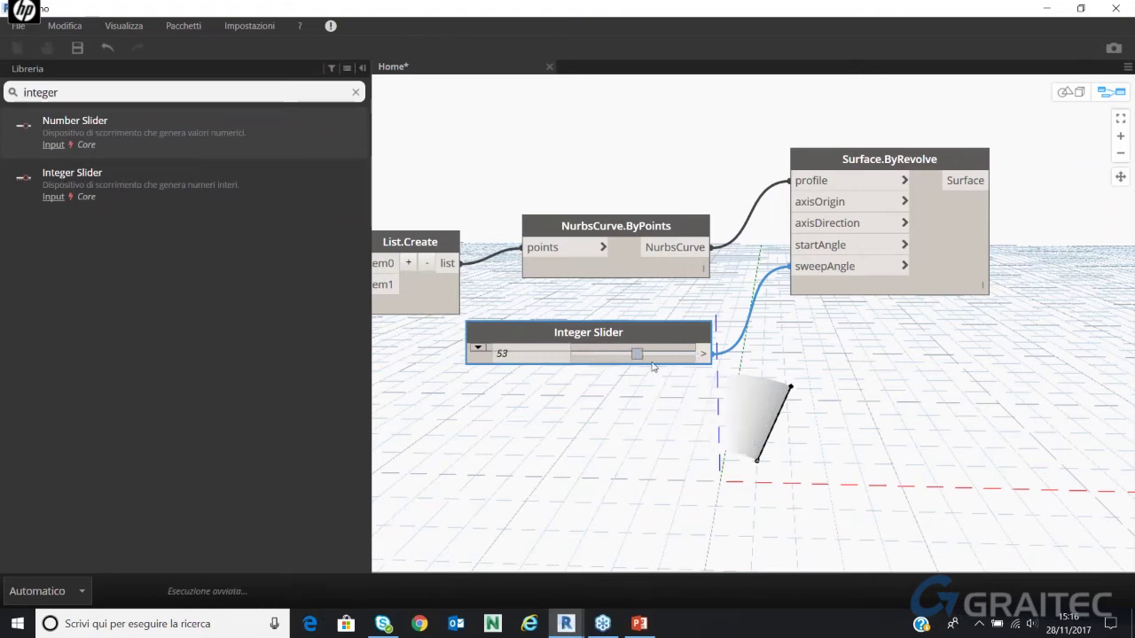
Set the slider's maximum to 360 and drag the sweep angle to 213
left_click(478, 348)
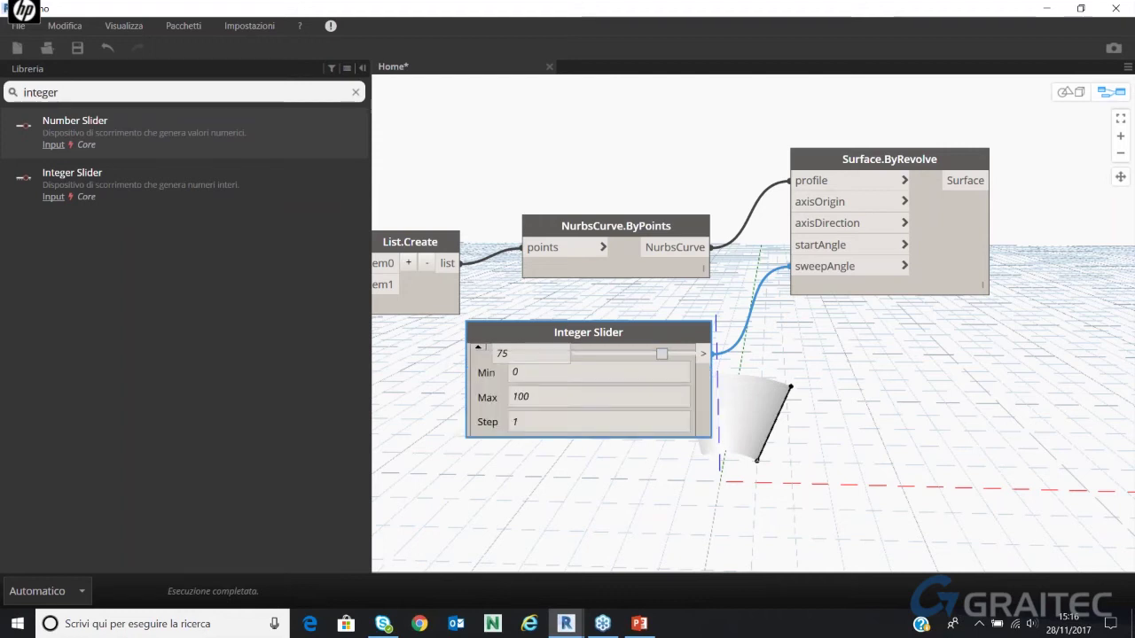
double_click(528, 375)
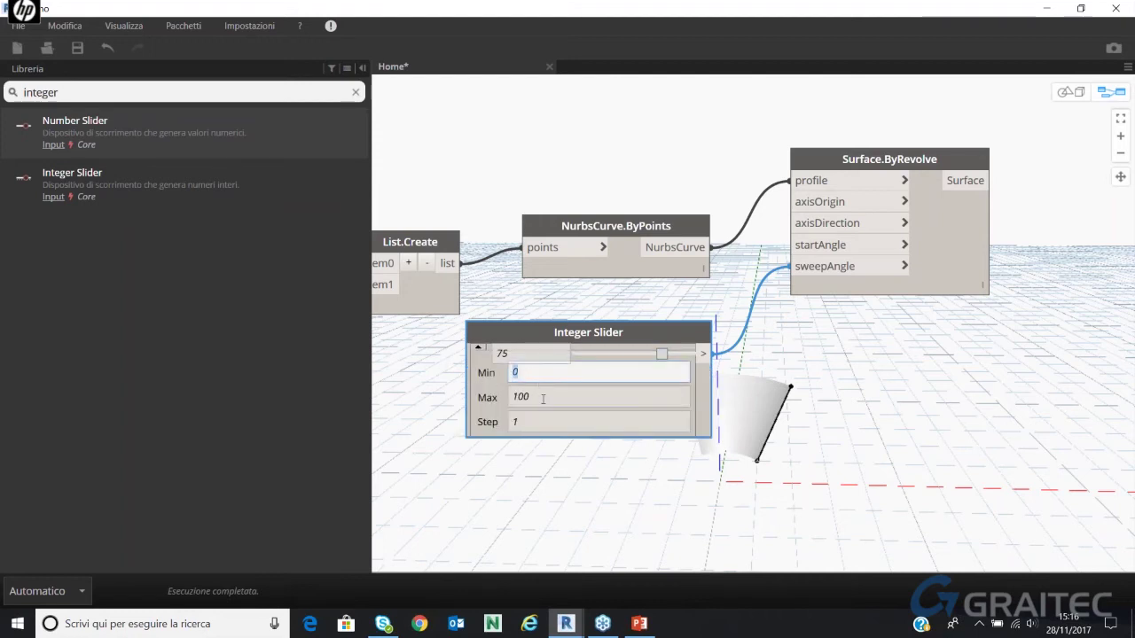
double_click(543, 399)
type("360")
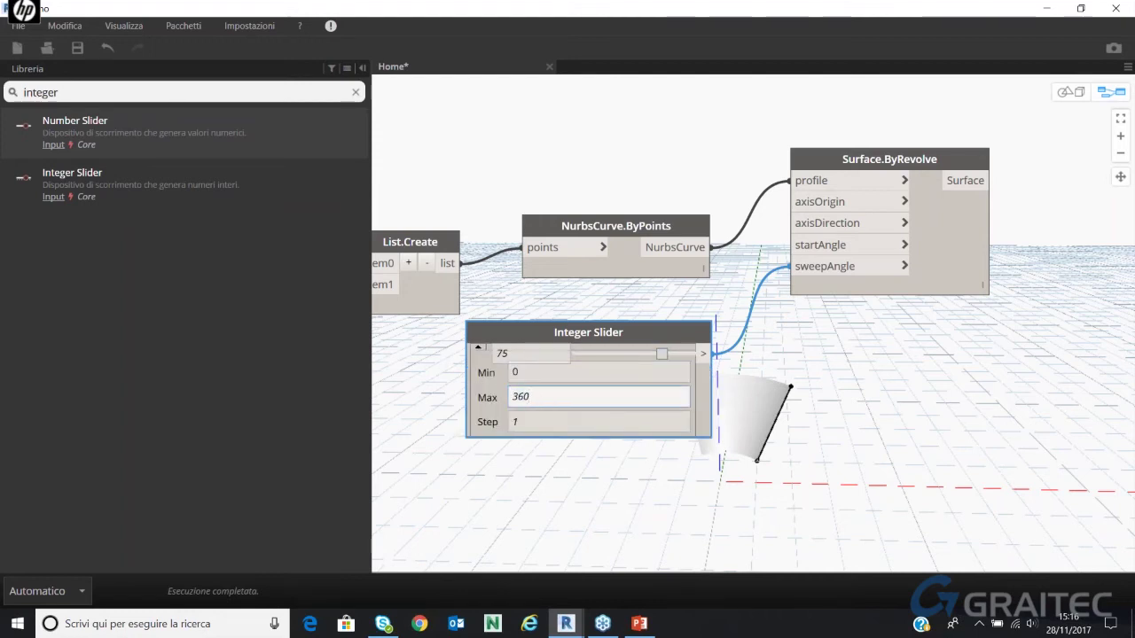
left_click(479, 347)
mouse_move(601, 355)
left_mouse_down()
mouse_move(698, 357)
mouse_move(645, 360)
left_mouse_up()
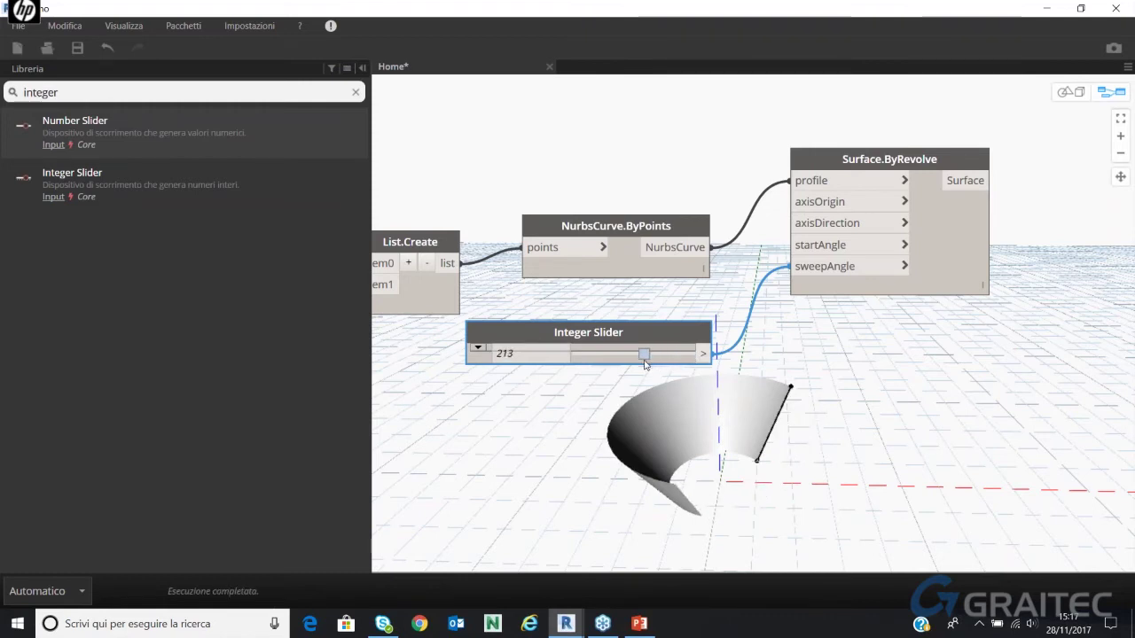
Shrink and shift the Dynamo window to check Revit, then maximise Dynamo again
scroll(842, 351, "down", 3)
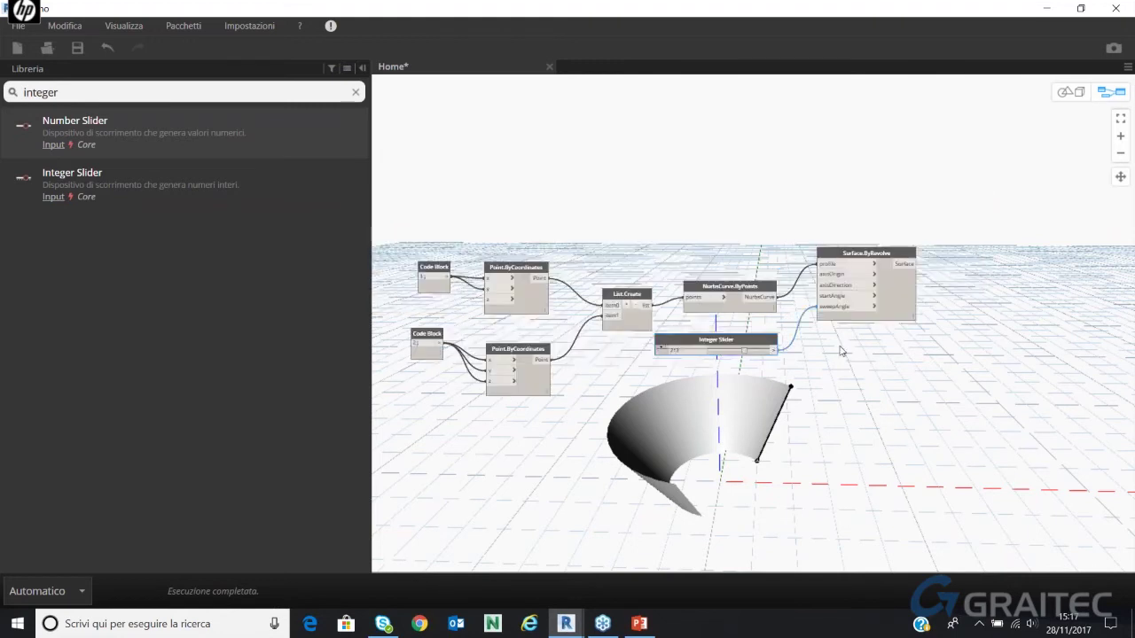
scroll(842, 351, "down", 2)
scroll(780, 394, "up", 2)
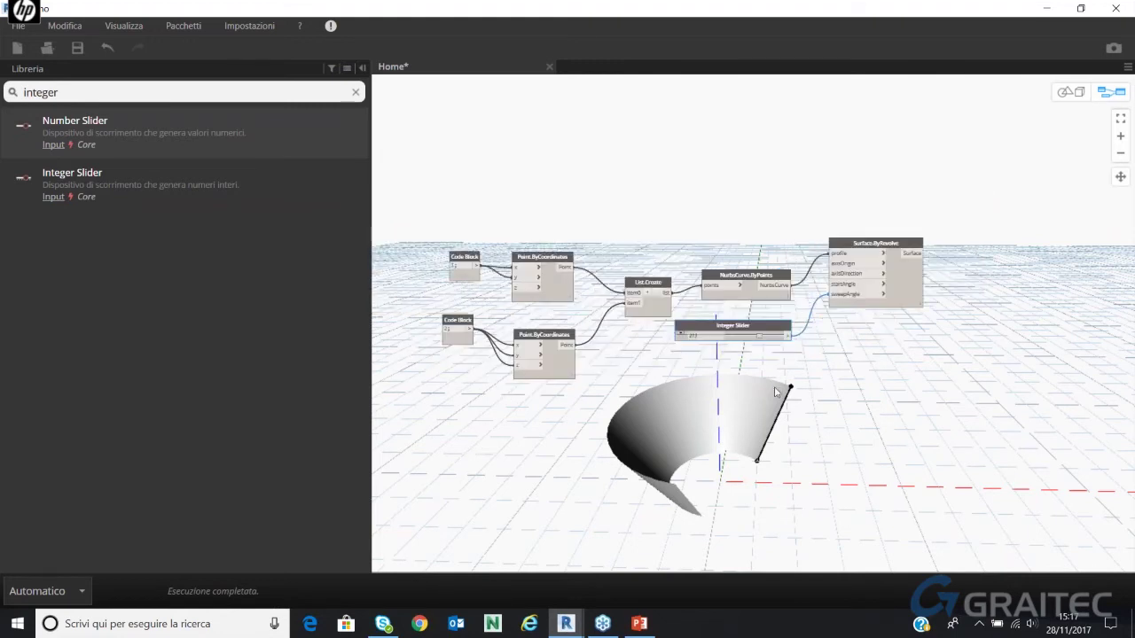
scroll(994, 301, "up", 2)
scroll(839, 261, "up", 1)
scroll(839, 261, "up", 1)
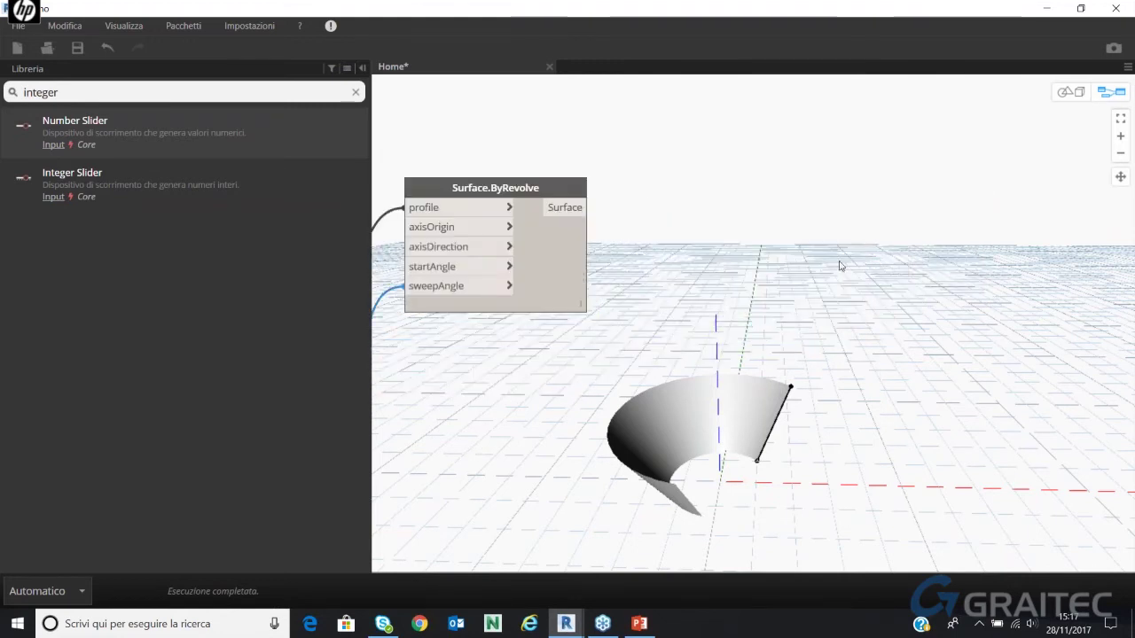
scroll(839, 260, "down", 1)
left_click(1079, 9)
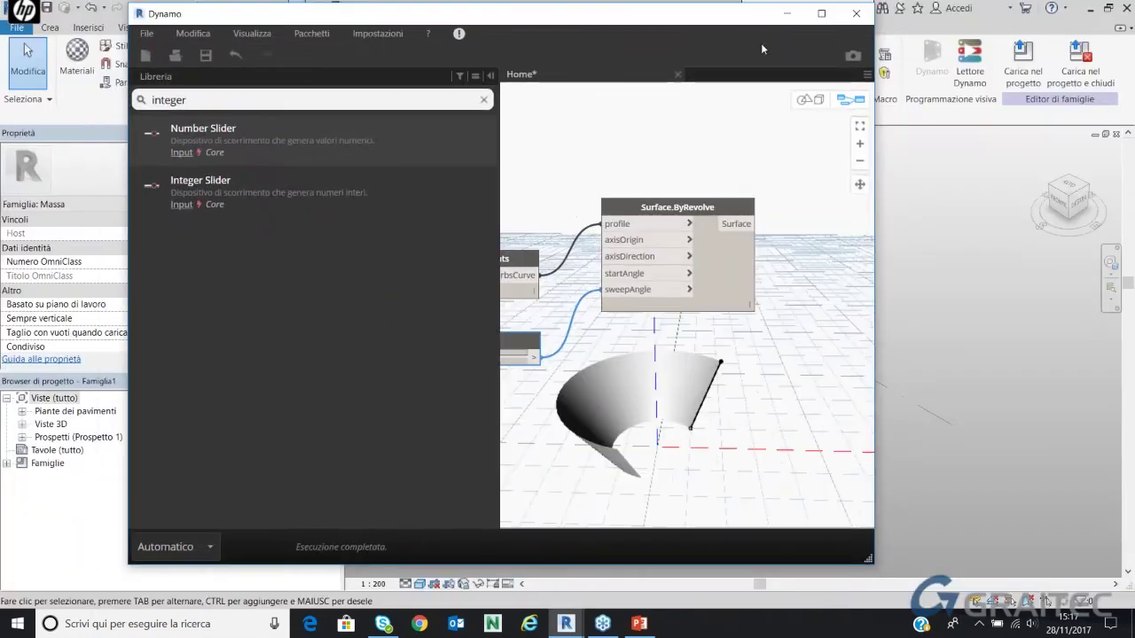
mouse_move(743, 16)
left_mouse_down()
mouse_move(319, 171)
mouse_move(493, 33)
left_mouse_up()
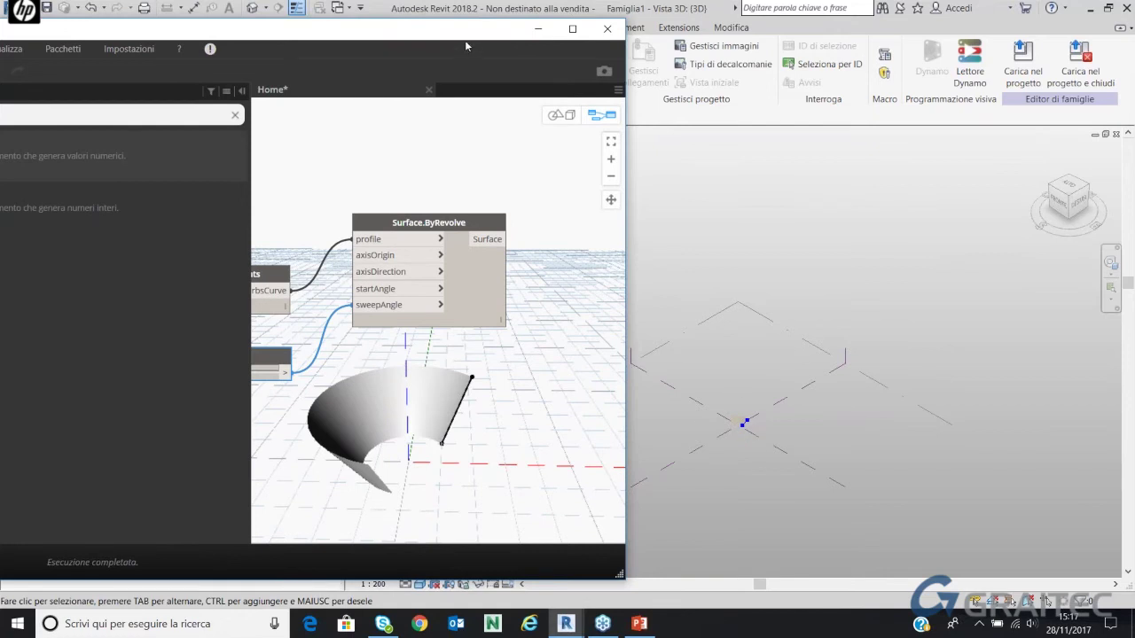
left_click_drag(464, 40, 750, 32)
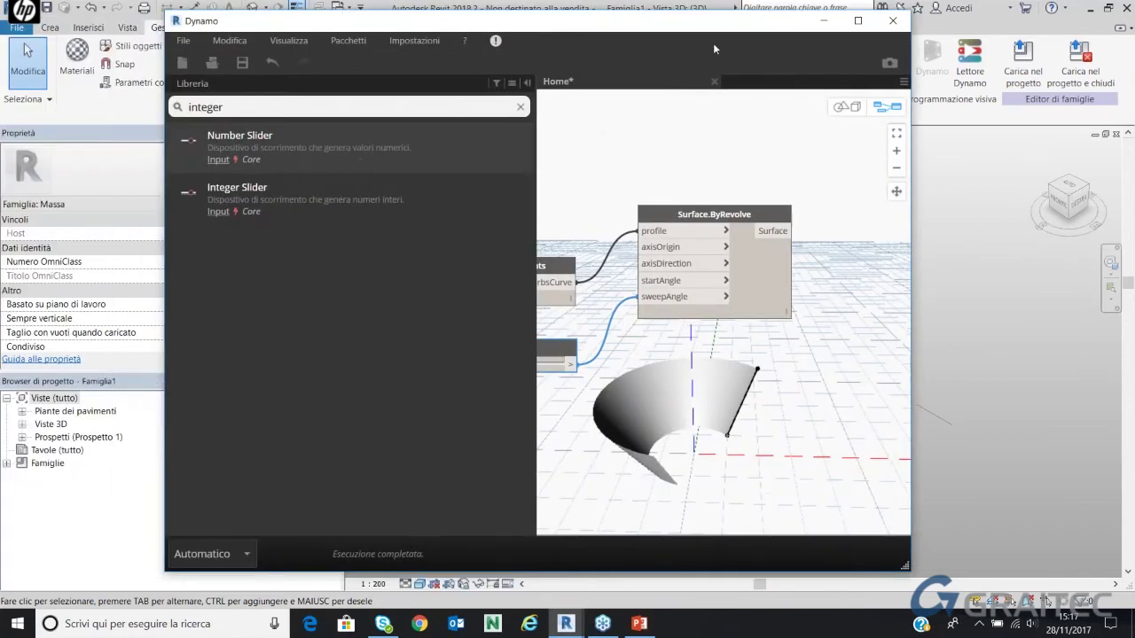
left_click(857, 20)
Add ImportInstance.ByGeometries and connect the revolved surface to its geometries input
left_click(163, 94)
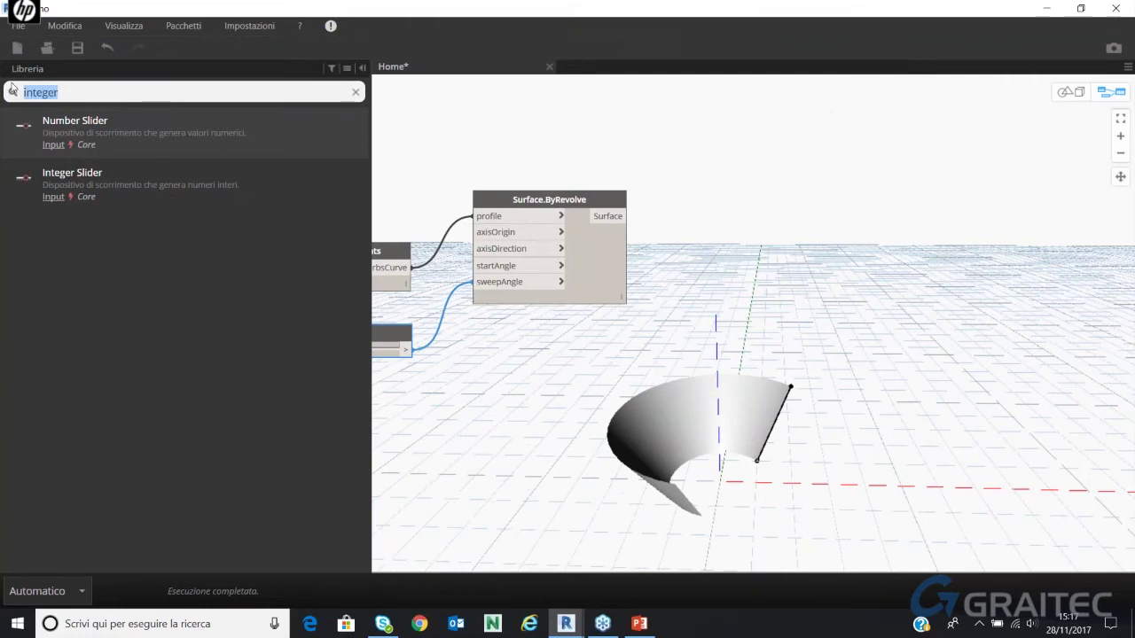
key("BackSpace")
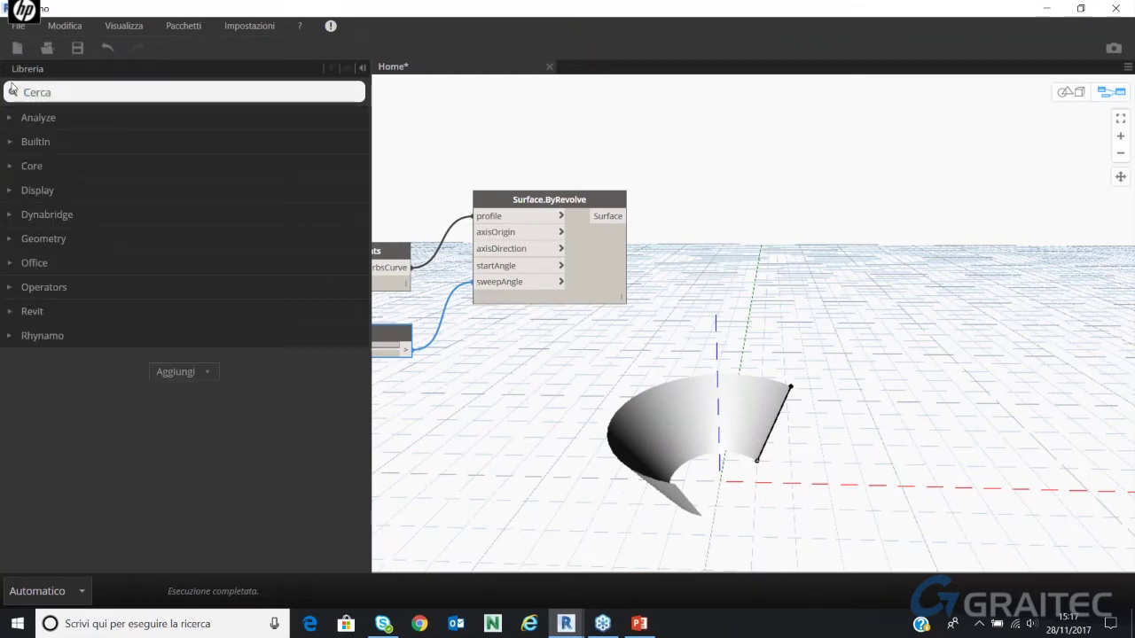
type("impo")
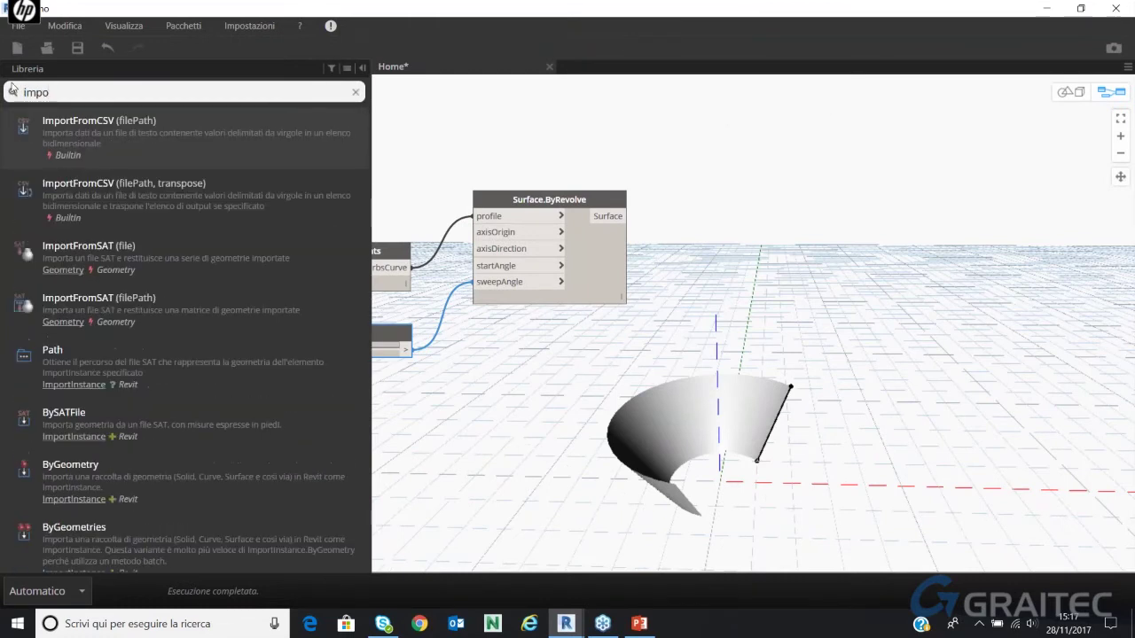
type("rt i")
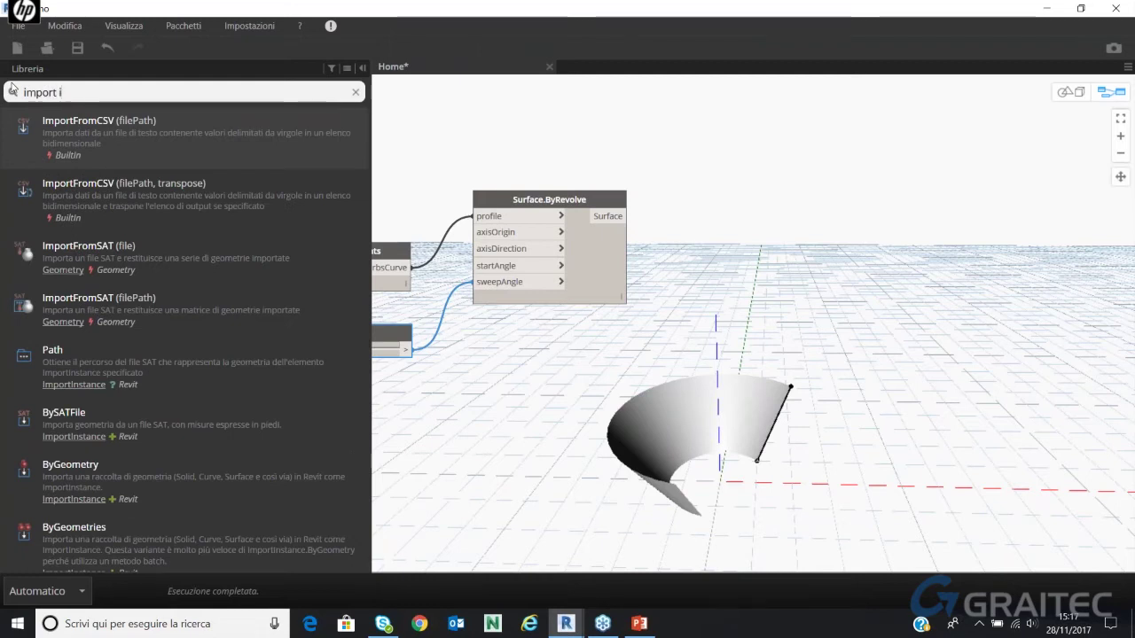
type("nstance")
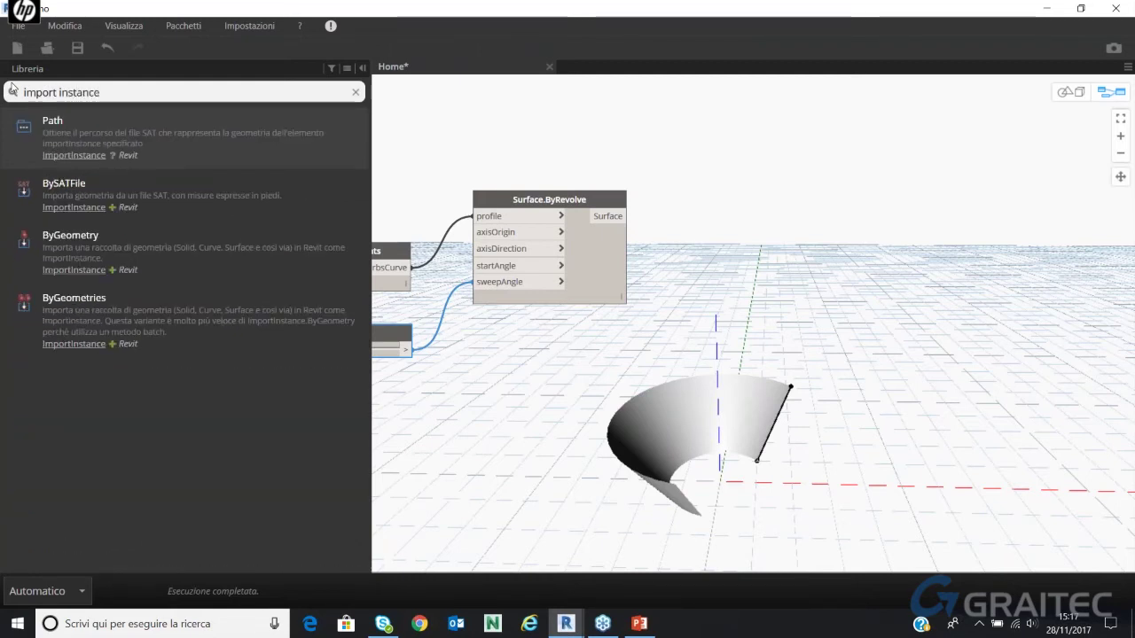
mouse_move(71, 464)
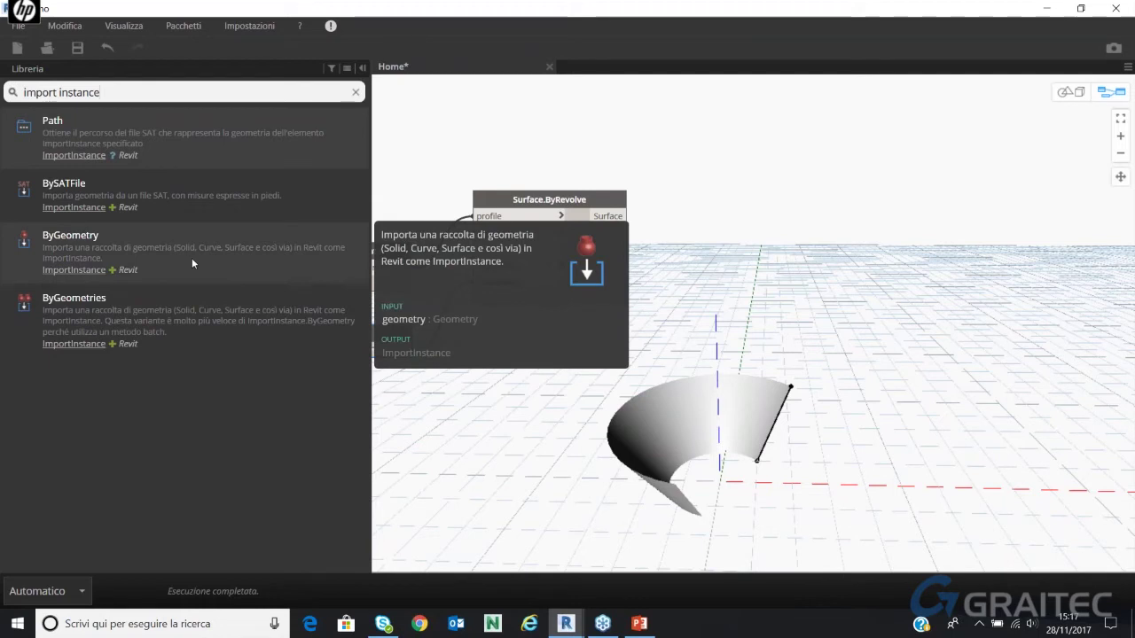
left_click(204, 321)
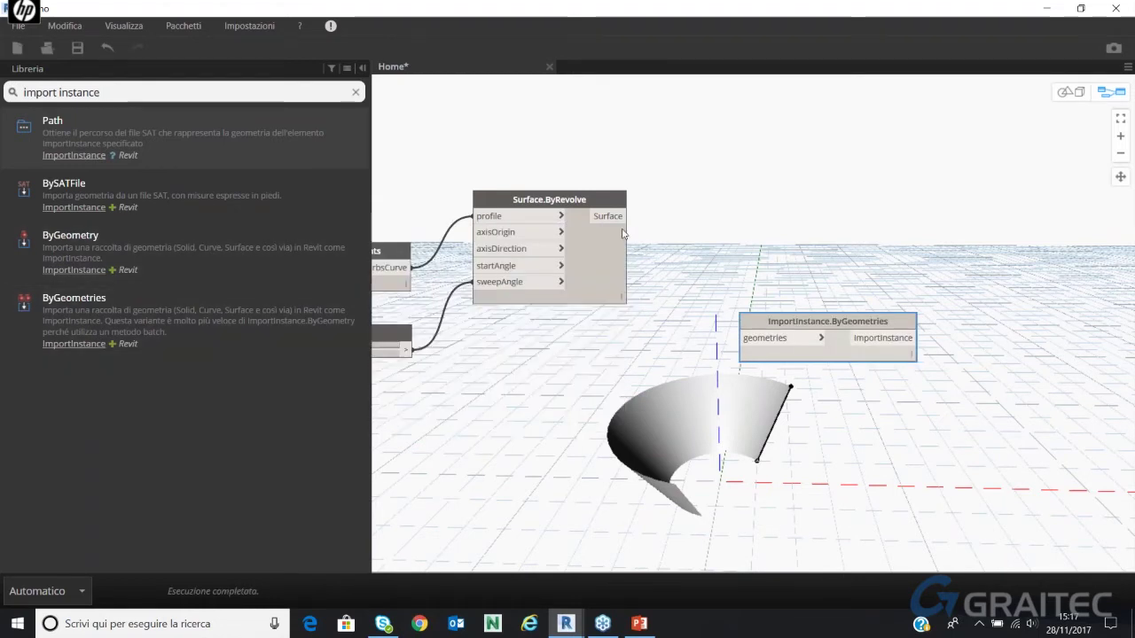
mouse_move(621, 216)
left_mouse_down()
mouse_move(789, 335)
mouse_move(789, 210)
left_mouse_up()
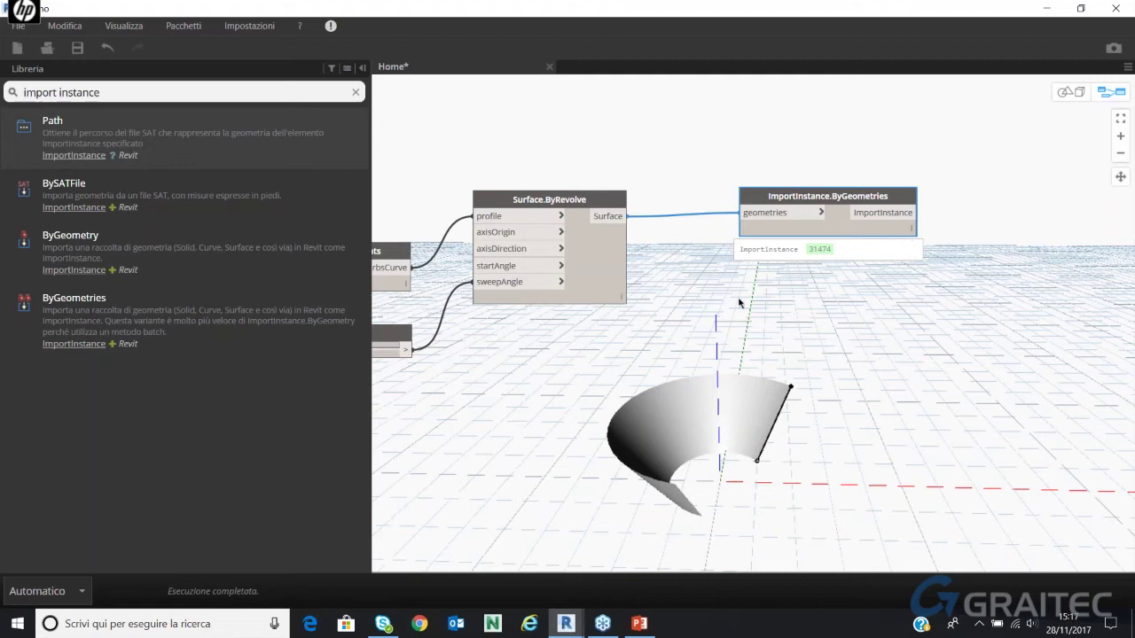
Minimise Dynamo and zoom in and out on the imported cone in Revit's 3D view
left_click(1046, 8)
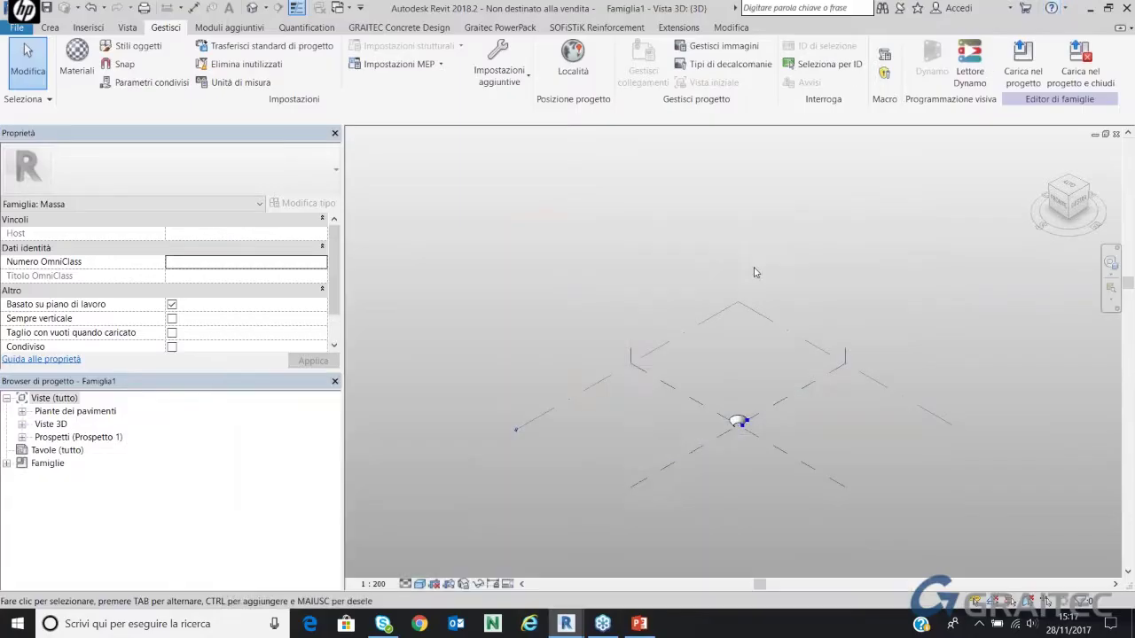
scroll(735, 375, "up", 1)
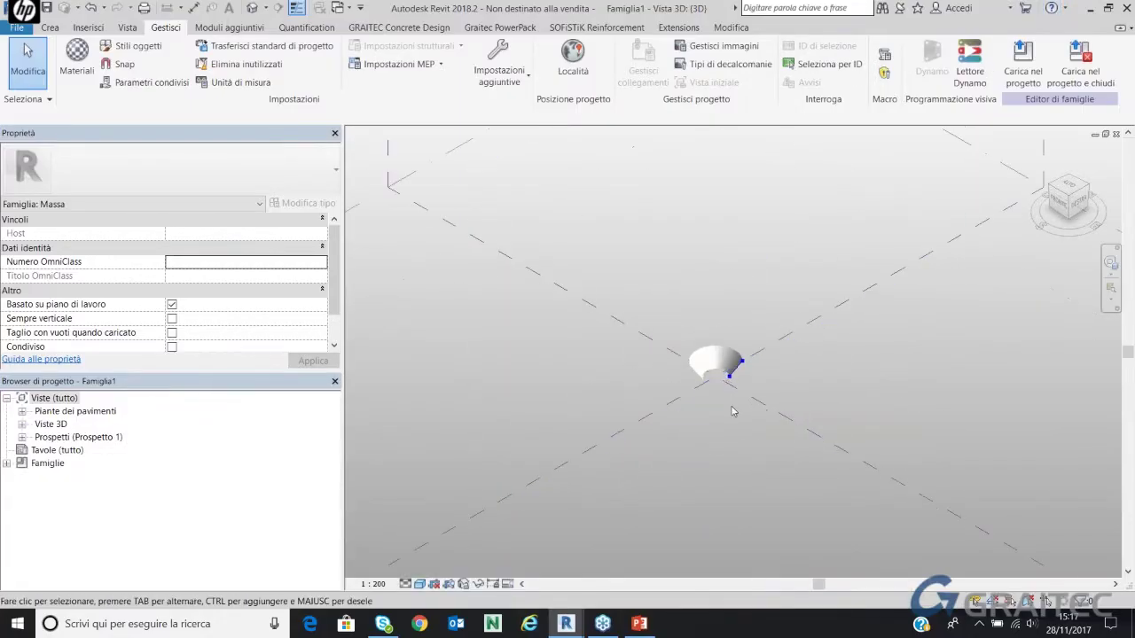
scroll(718, 355, "up", 2)
scroll(682, 284, "up", 3)
scroll(674, 293, "up", 1)
scroll(688, 398, "up", 1)
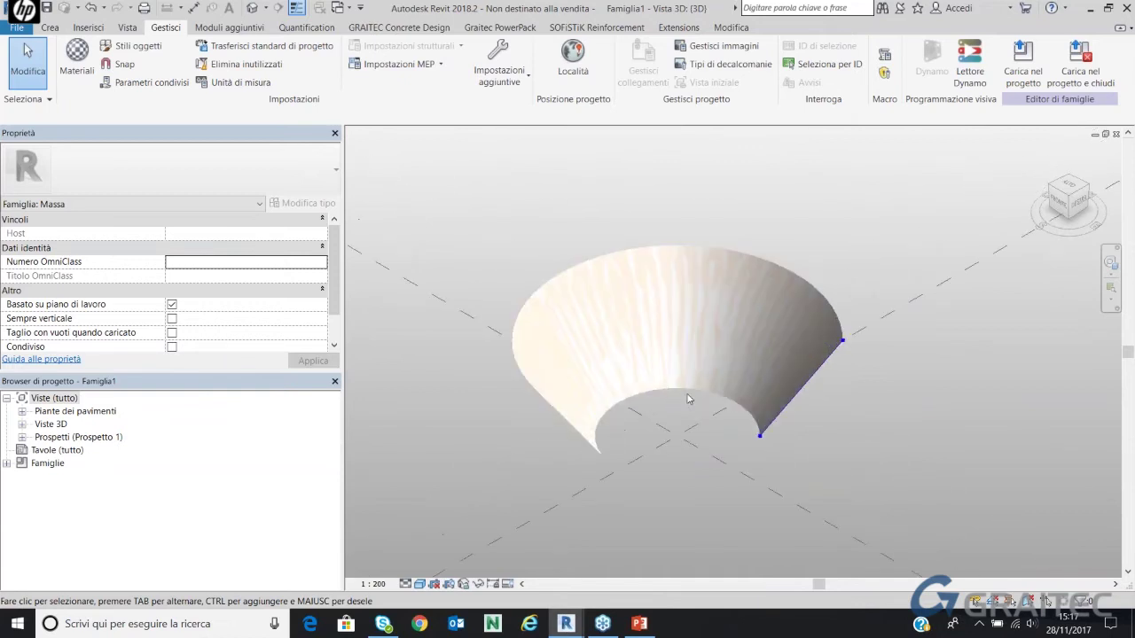
scroll(749, 379, "down", 1)
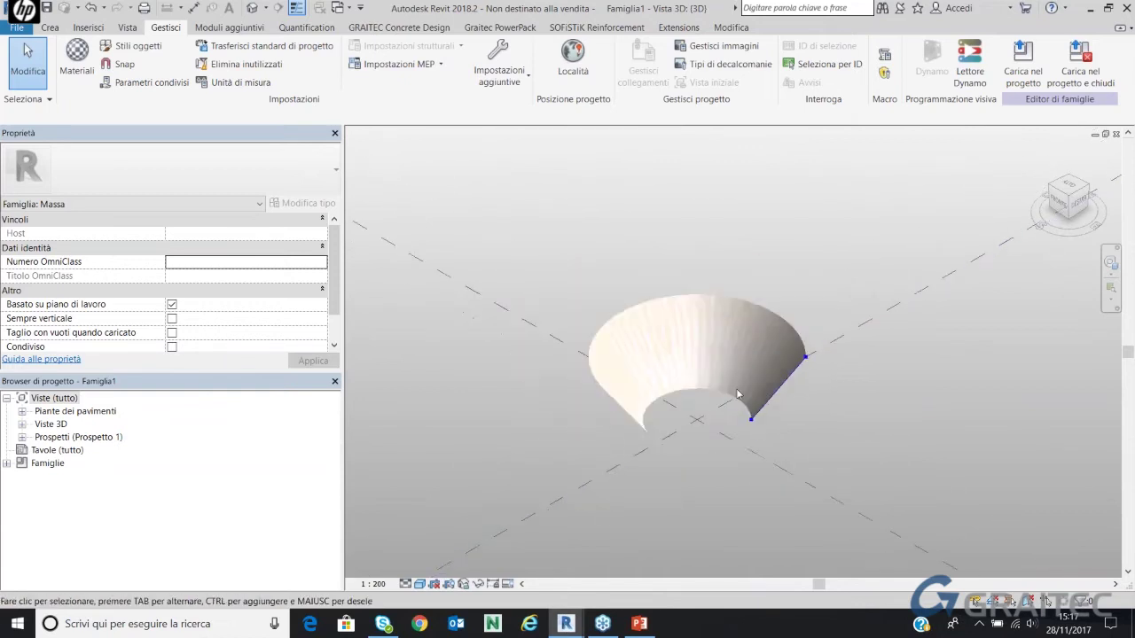
scroll(754, 381, "down", 1)
scroll(760, 388, "down", 1)
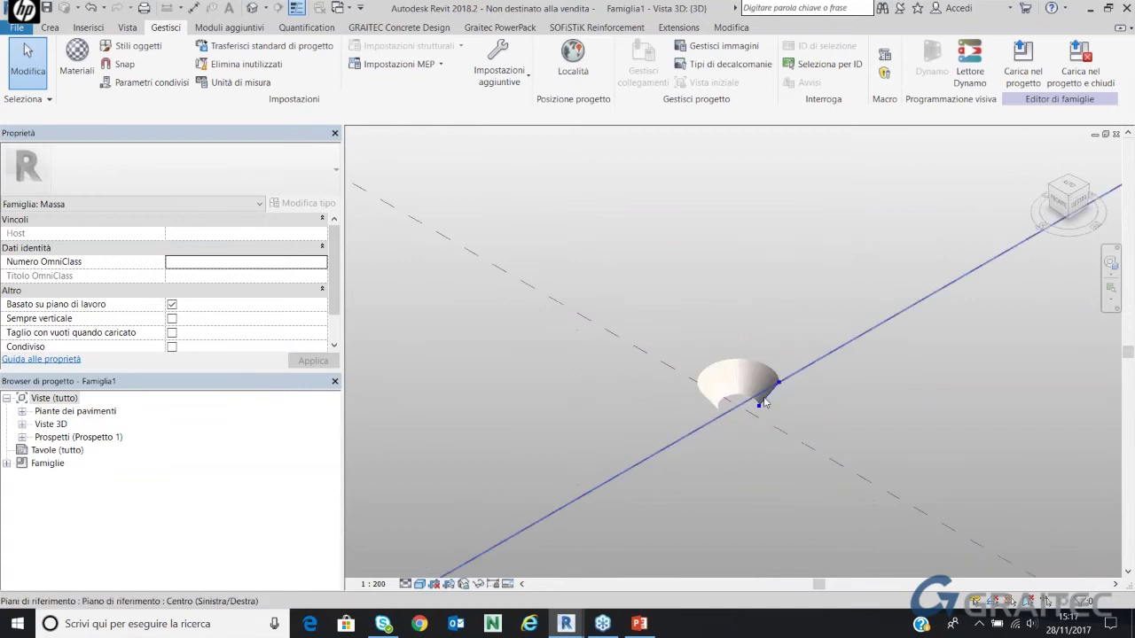
scroll(770, 394, "down", 1)
scroll(772, 394, "down", 2)
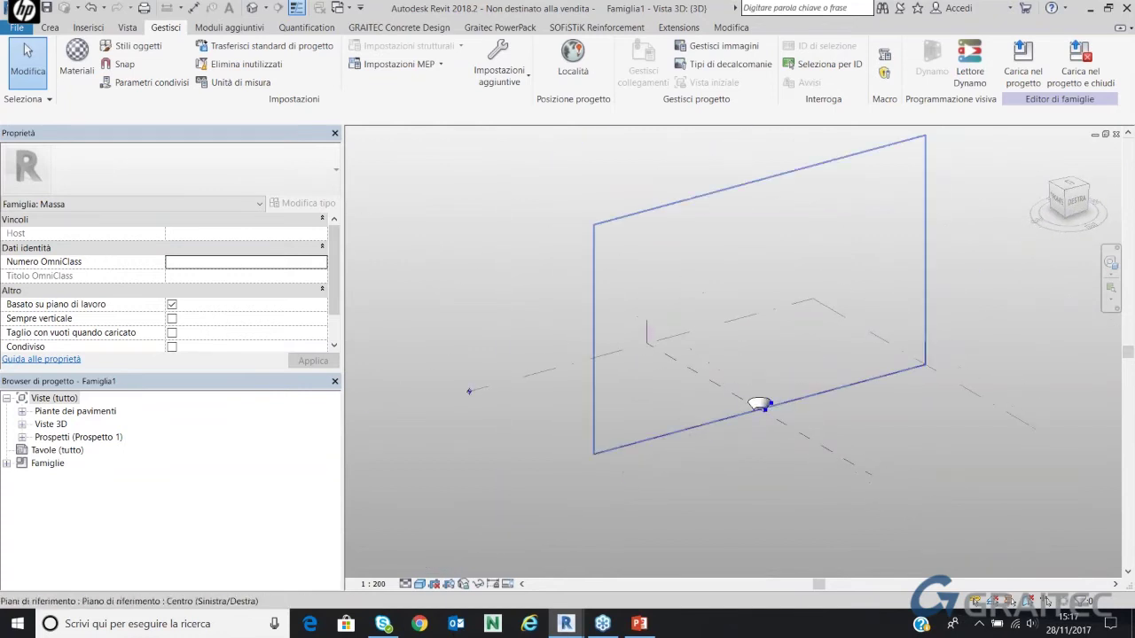
scroll(774, 393, "up", 3)
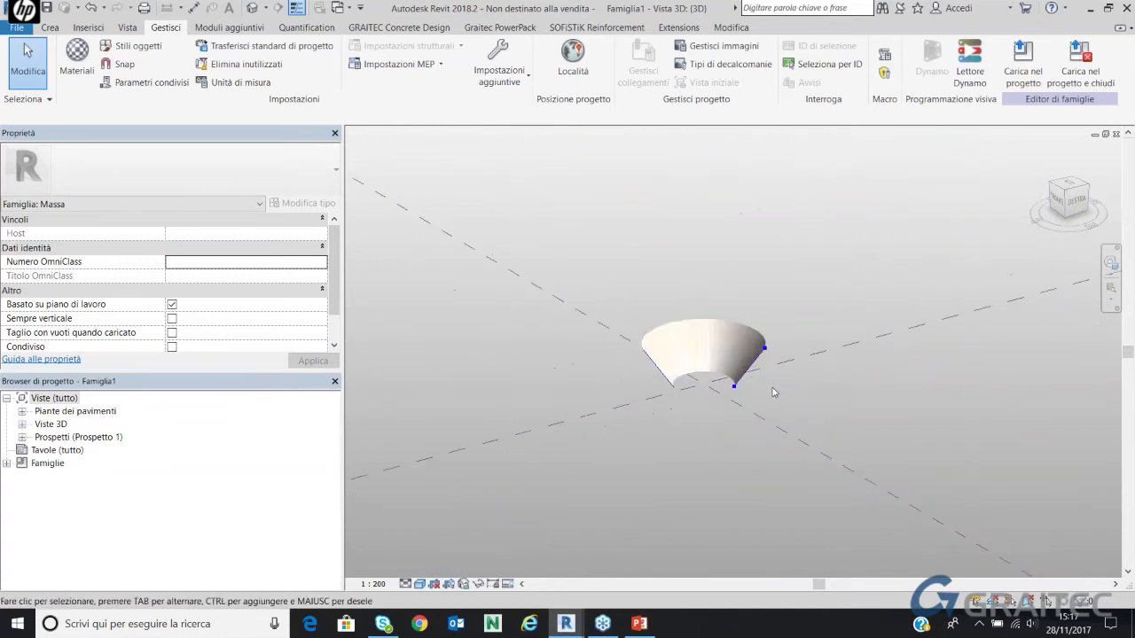
Glance at the PowerPoint presentation, then bring the Dynamo window back to the front
left_click(640, 624)
left_click(641, 624)
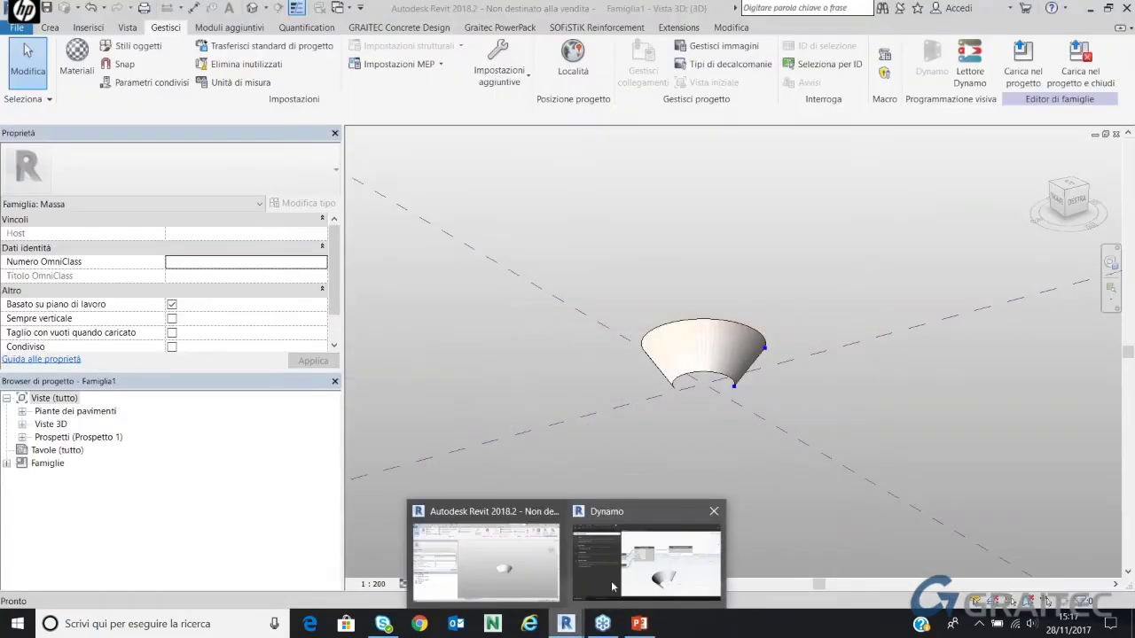
left_click(611, 581)
Close Dynamo unsaved, create a Modello architettonico project, then return to the Famiglia1 3D view
left_click(1116, 8)
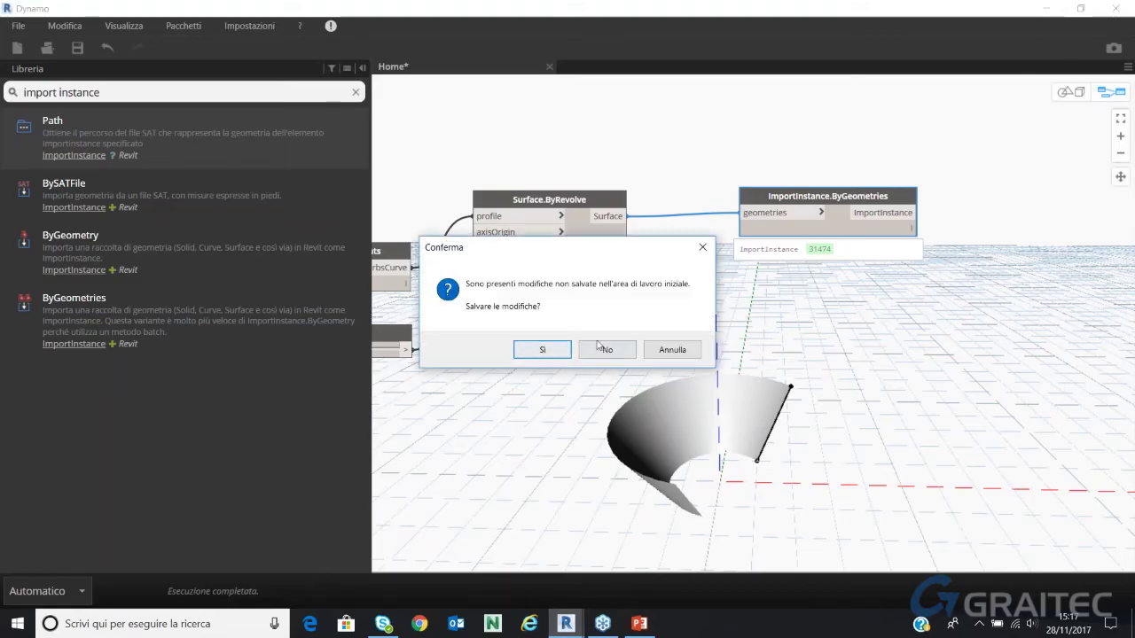
left_click(602, 351)
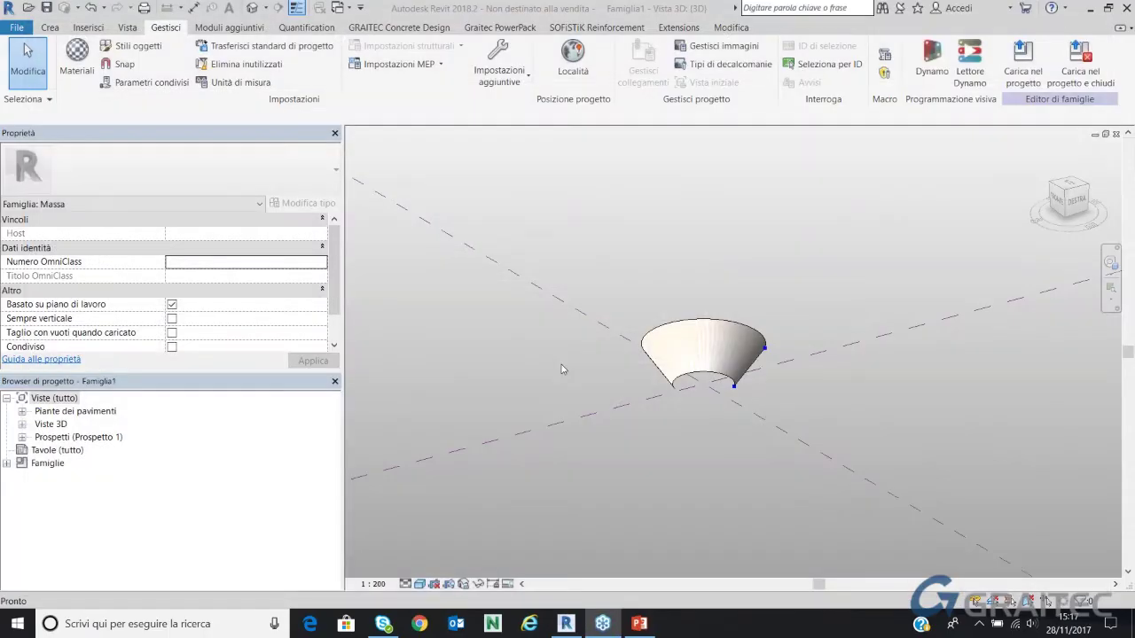
left_click(20, 29)
mouse_move(52, 86)
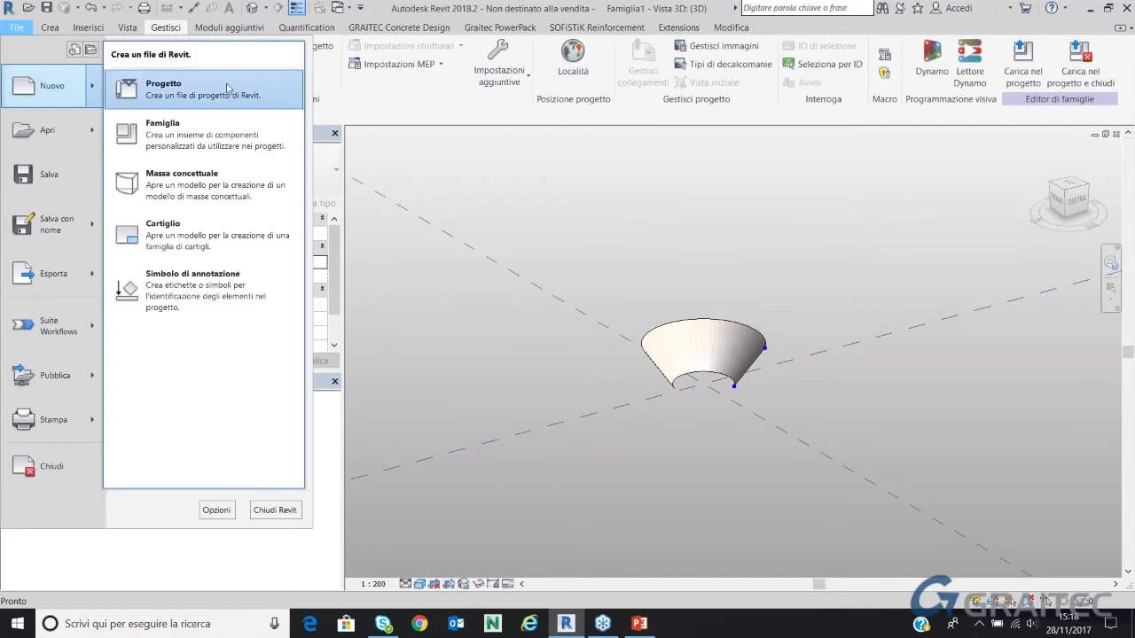
left_click(228, 88)
left_click(545, 282)
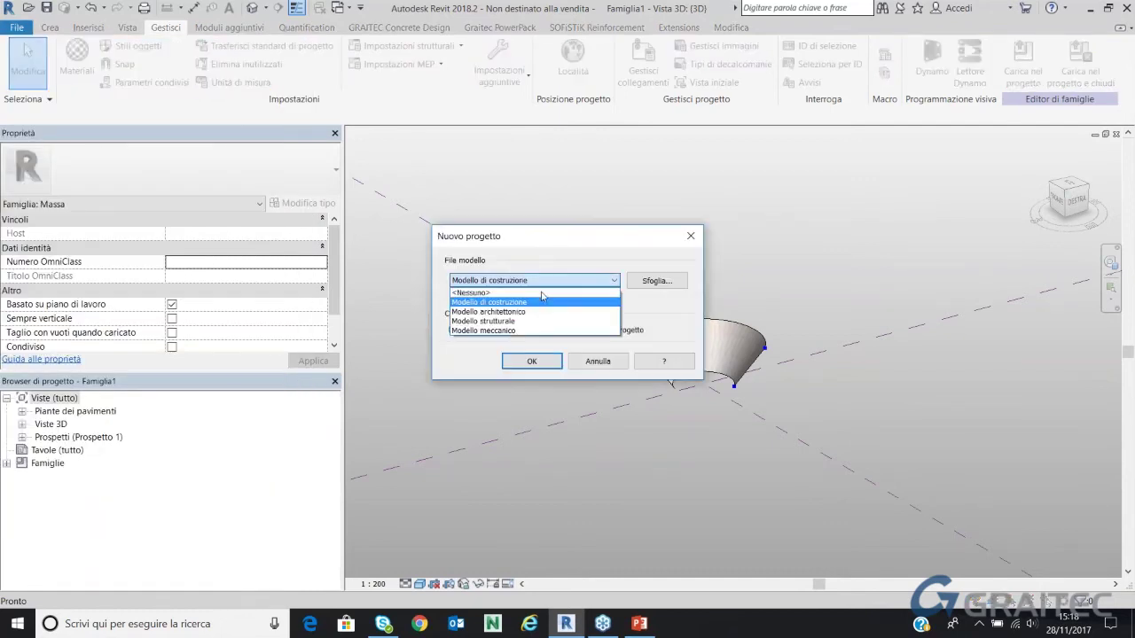
left_click(546, 312)
left_click(534, 364)
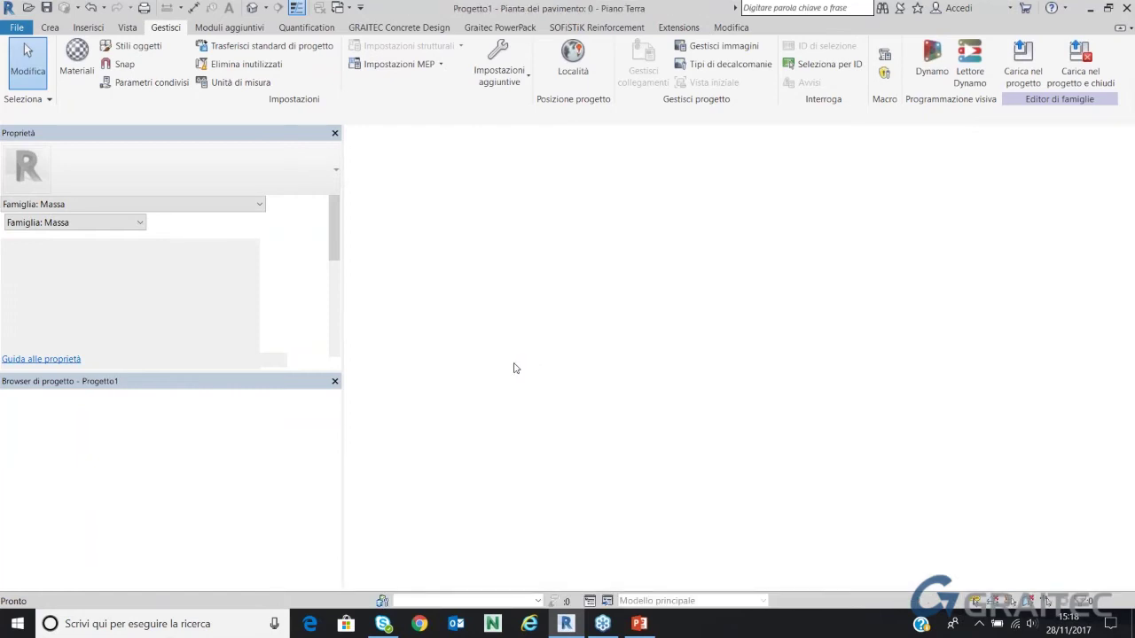
left_click(343, 10)
left_click(372, 44)
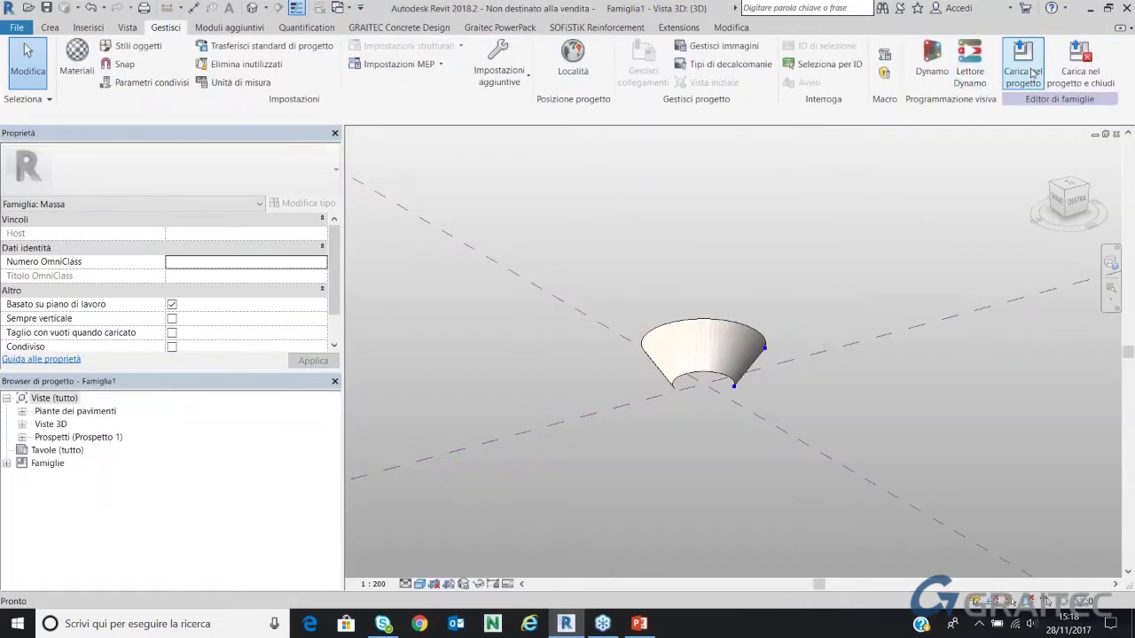
Load the mass family into Progetto1 and place it at the centre of the plan
left_click(1008, 87)
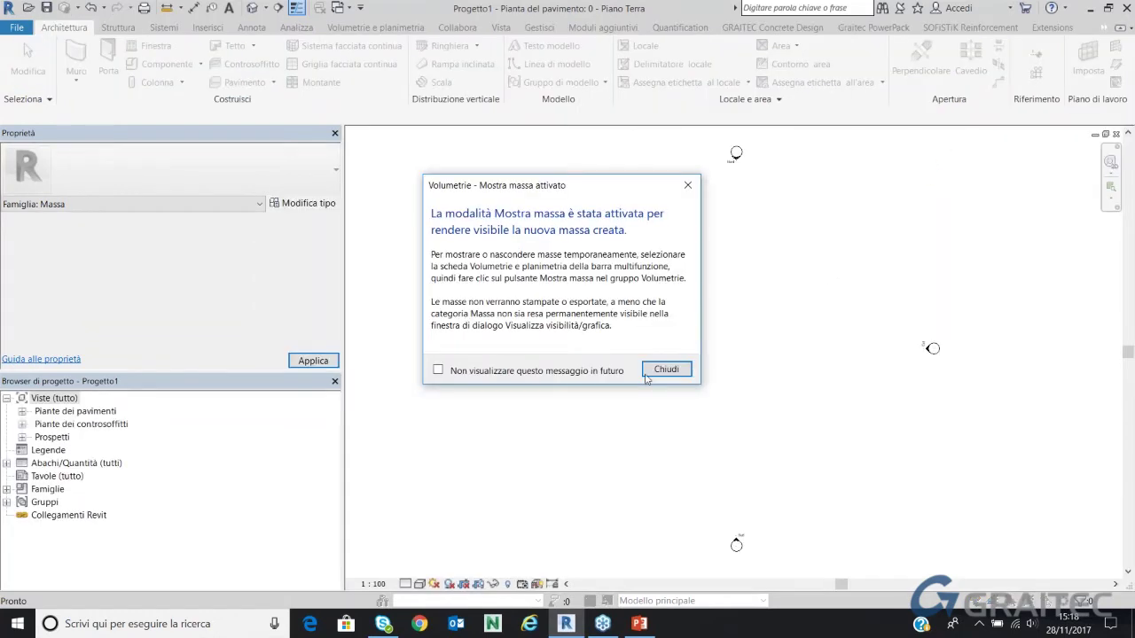
left_click(652, 373)
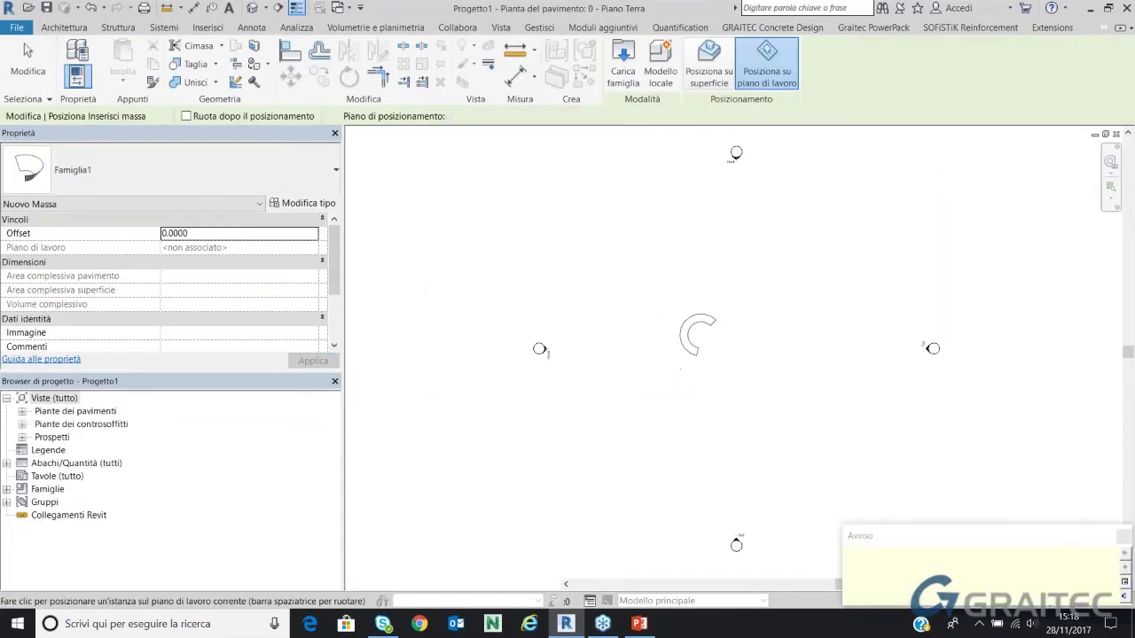
left_click(699, 335)
key("Escape")
key("Escape")
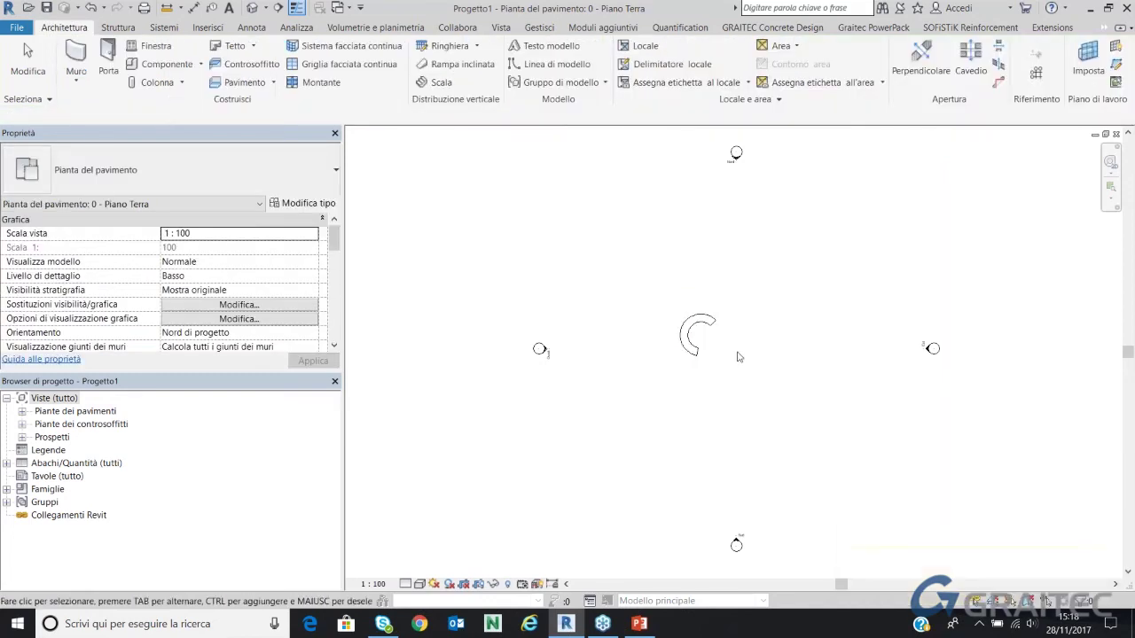
Show the mass in the project 3D view with Alto detail and shaded style, zoomed in
left_click(253, 8)
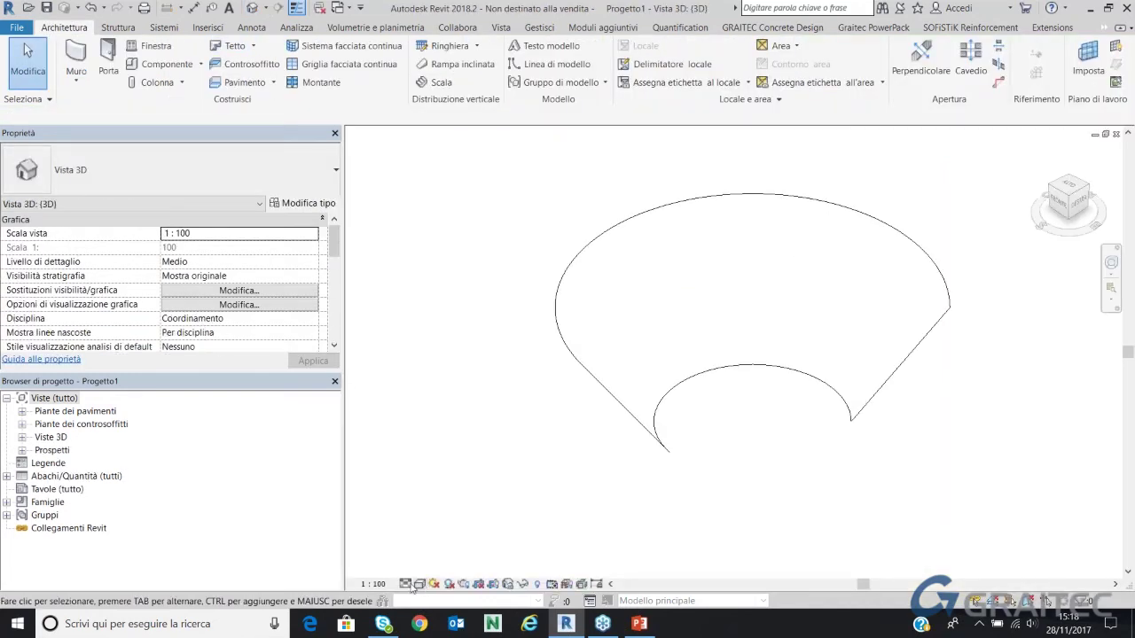
left_click(405, 583)
left_click(426, 569)
left_click(420, 583)
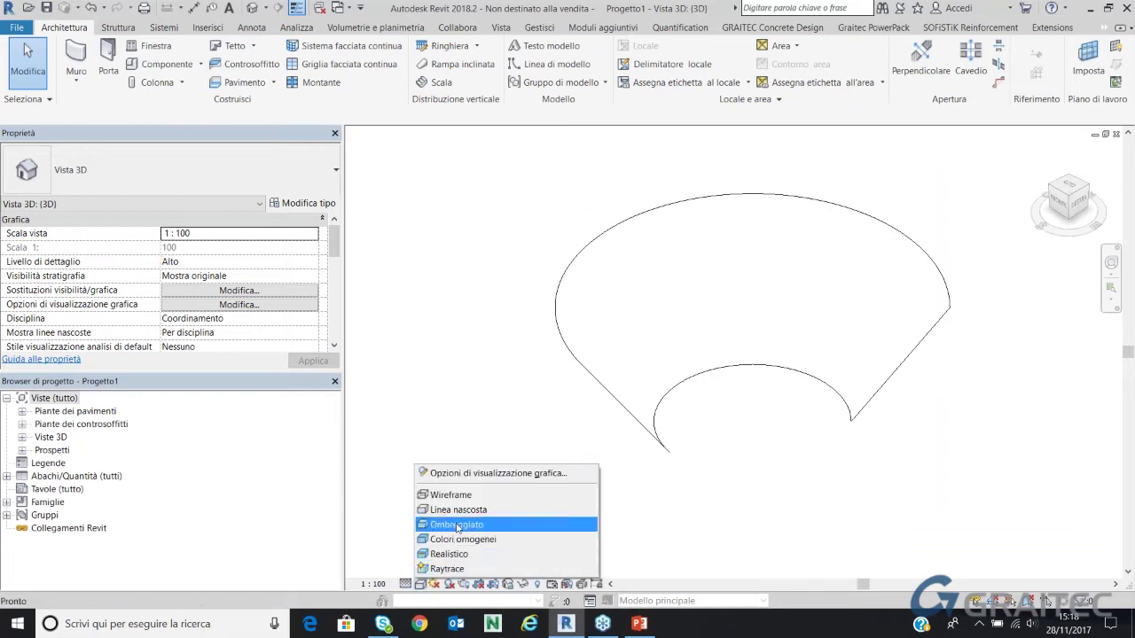
left_click(457, 528)
mouse_move(725, 369)
middle_mouse_down("shift")
mouse_move(603, 317)
mouse_move(786, 314)
middle_mouse_up("shift")
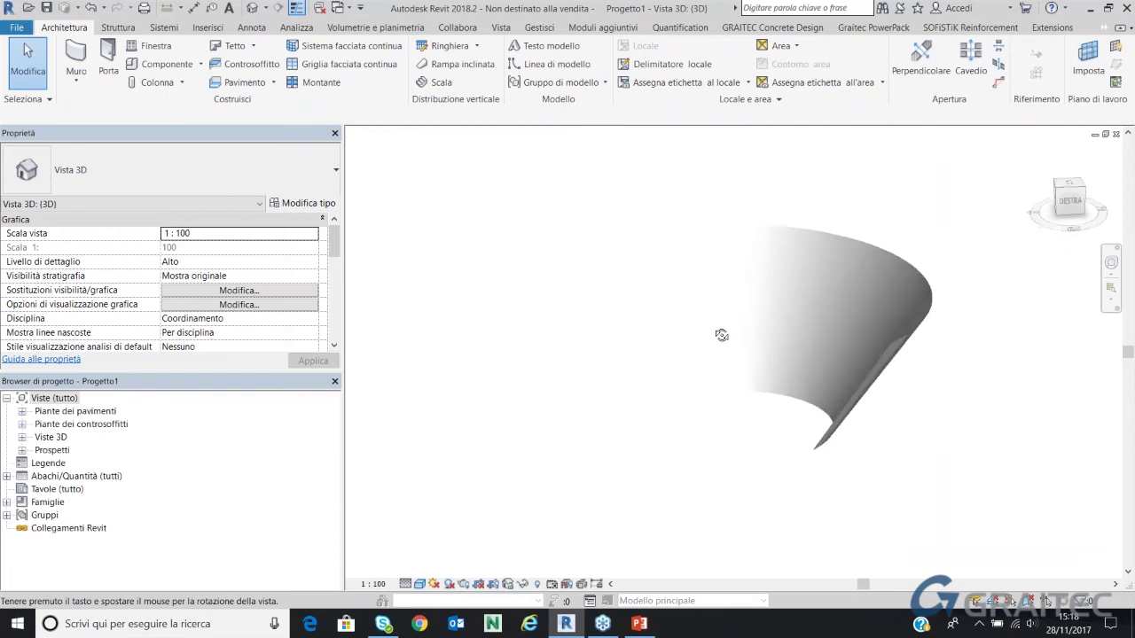
scroll(824, 264, "up", 2)
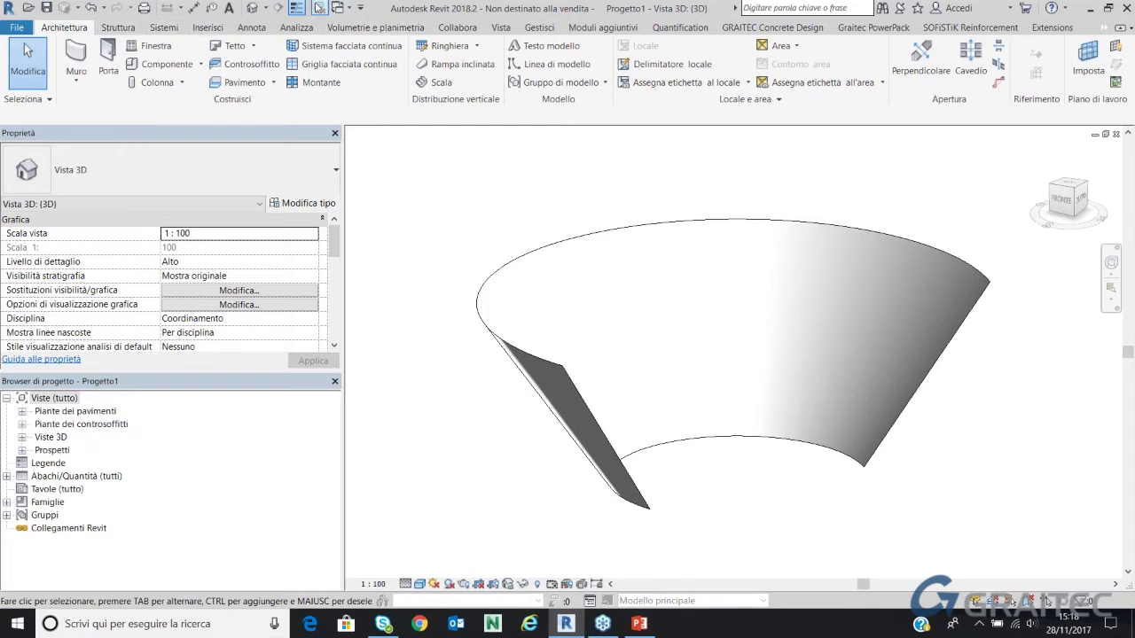
left_click(368, 32)
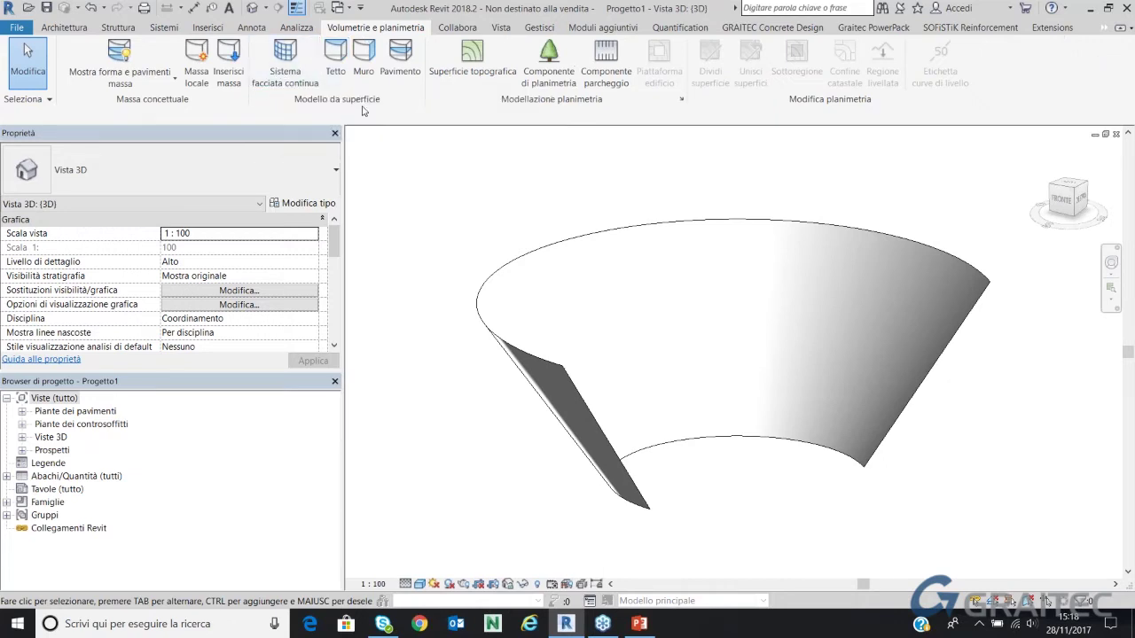
Create a curtain system on the curved mass face
left_click(285, 60)
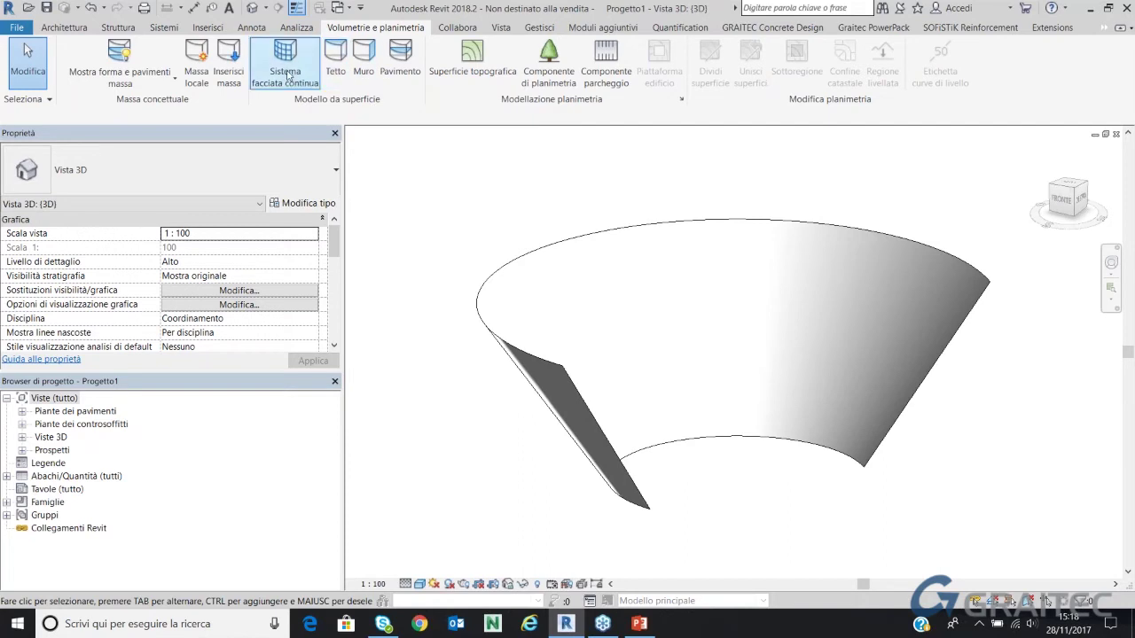
left_click(523, 348)
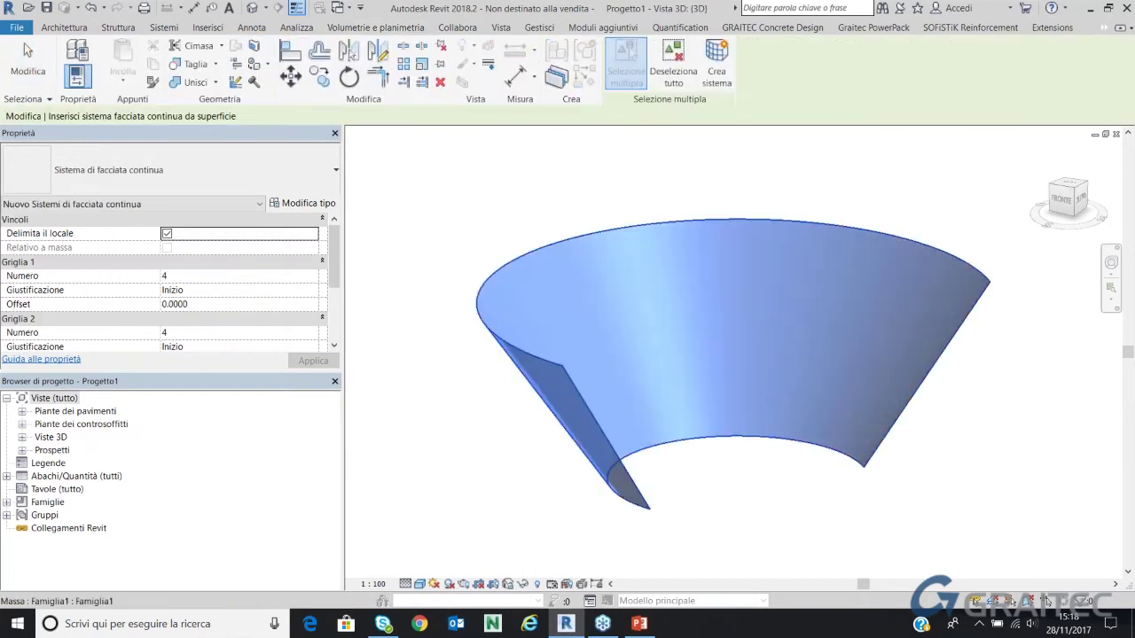
left_click(716, 71)
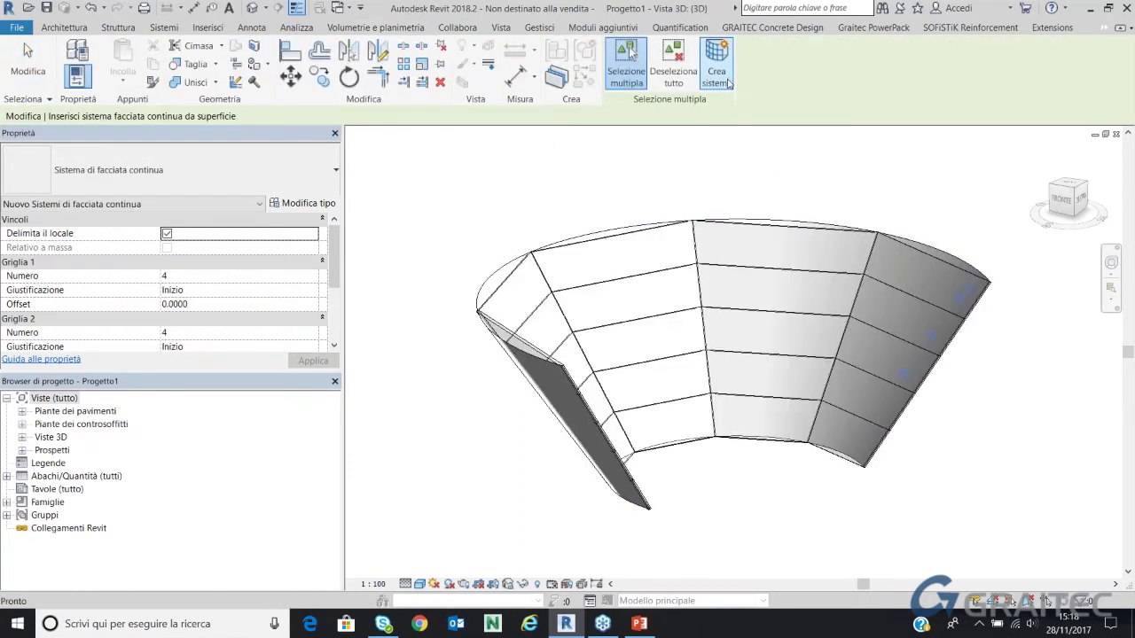
key("Escape")
key("Escape")
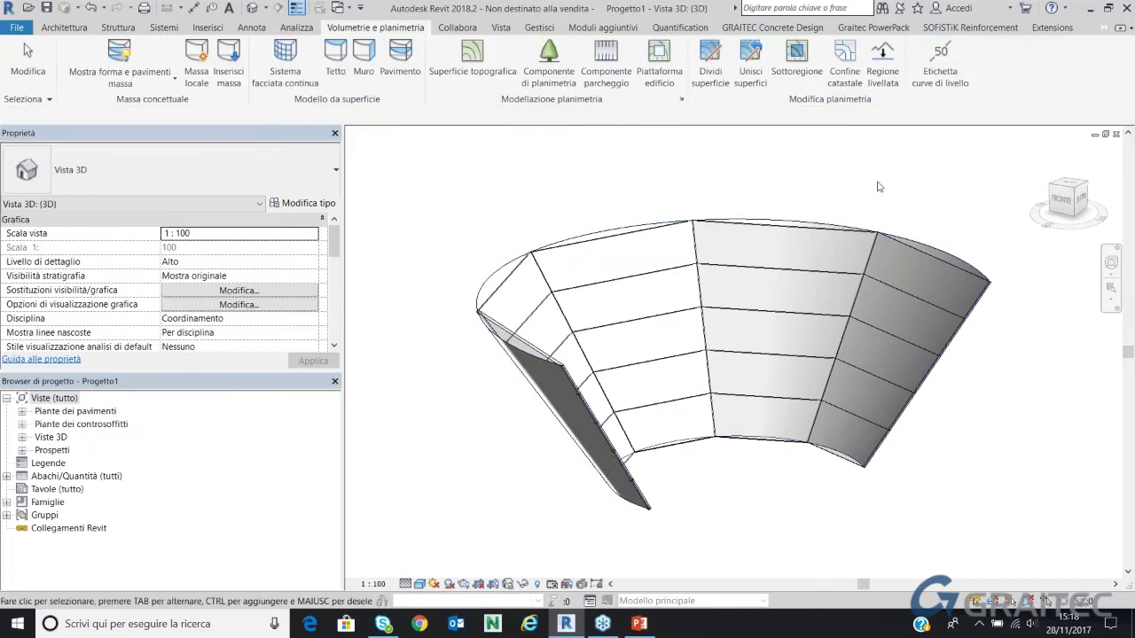
Orbit around the new curtain system, checking a grid line, and turn Mostra massa off
mouse_move(879, 183)
middle_mouse_down("shift")
mouse_move(816, 274)
mouse_move(643, 254)
mouse_move(786, 260)
mouse_move(851, 194)
mouse_move(836, 240)
mouse_move(796, 240)
mouse_move(720, 278)
middle_mouse_up("shift")
left_click(717, 281)
left_click(376, 27)
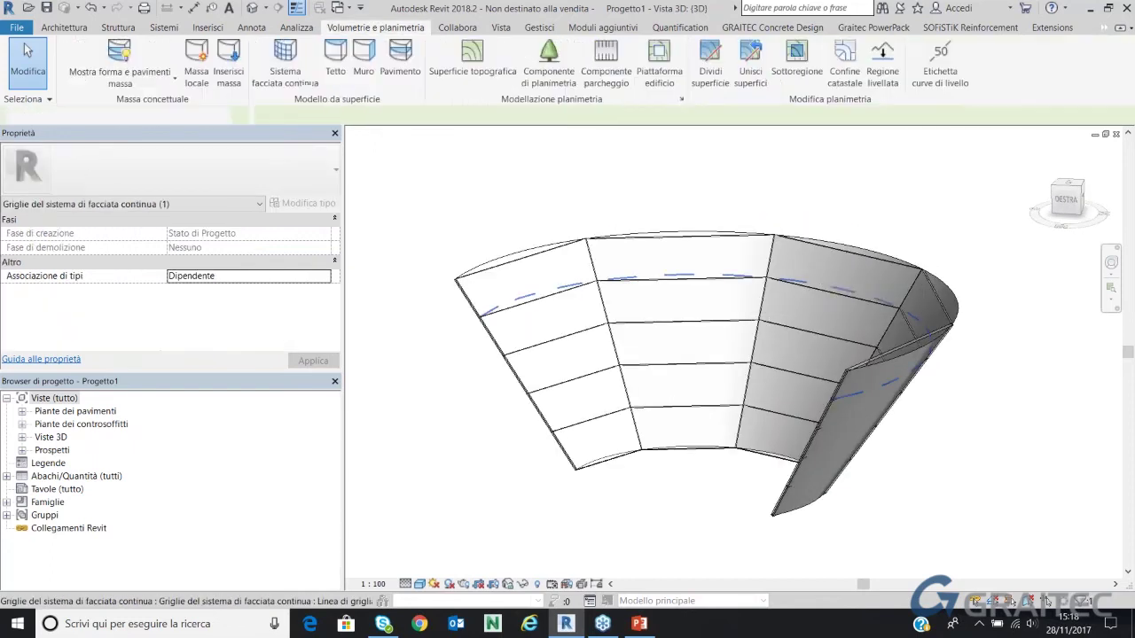
key("Escape")
left_click(104, 55)
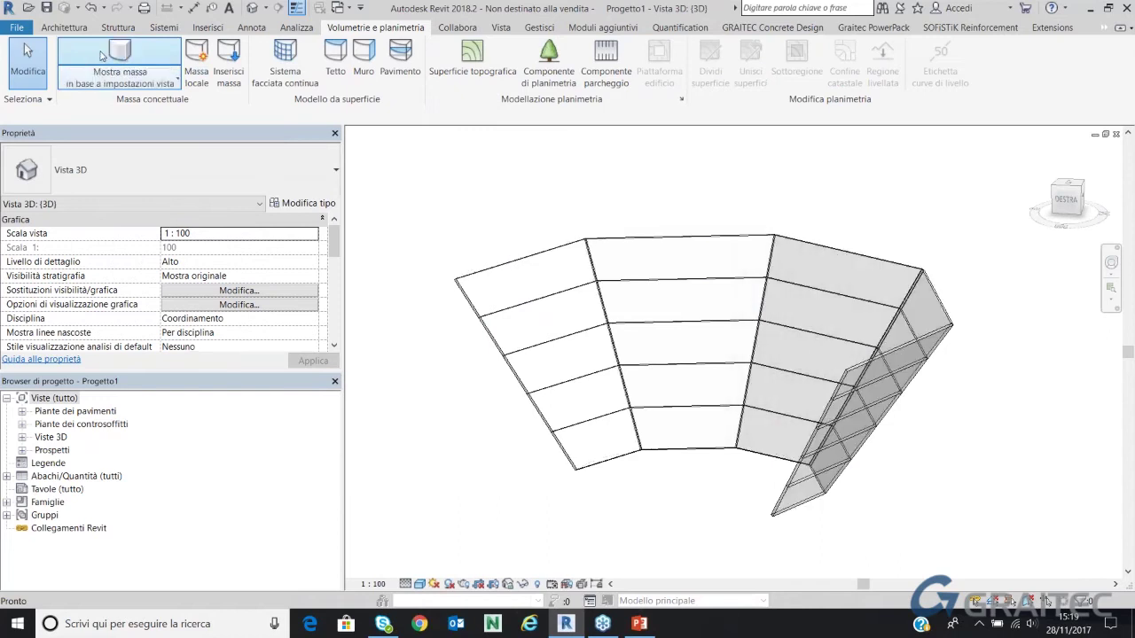
middle_click_drag(798, 319, 786, 326, "shift")
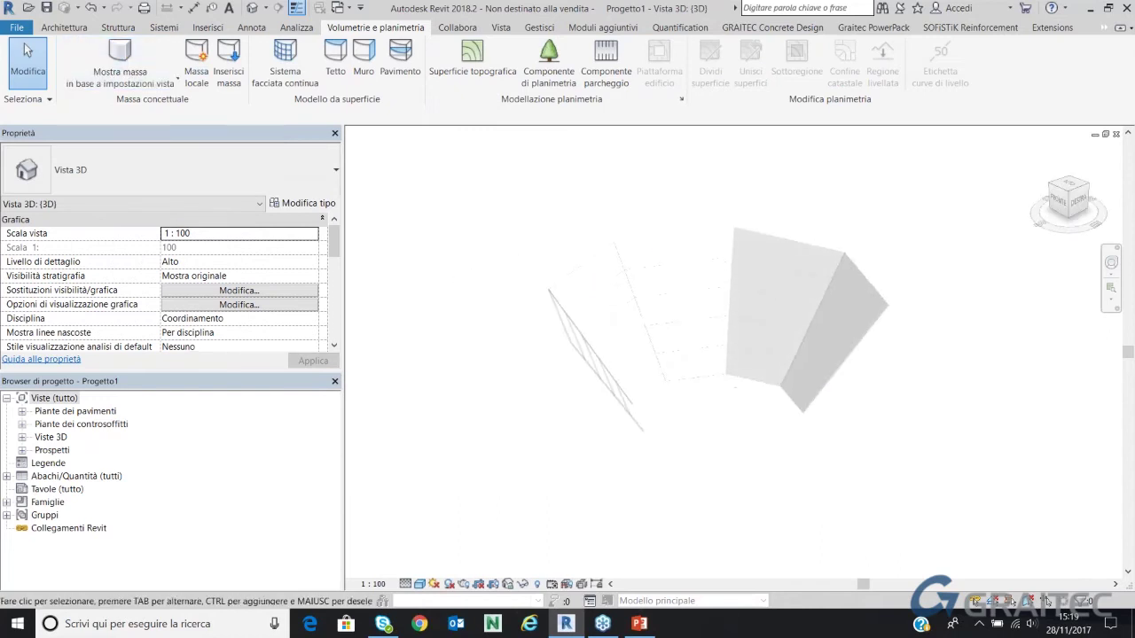
mouse_move(965, 367)
middle_mouse_down("shift")
mouse_move(760, 405)
mouse_move(754, 381)
middle_mouse_up("shift")
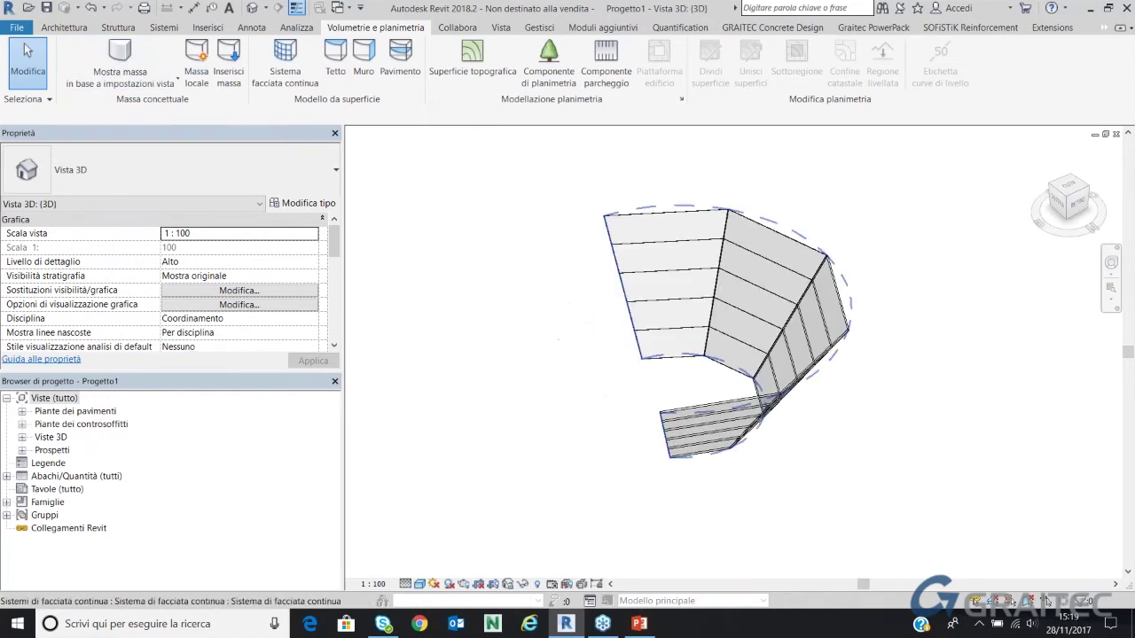
Inspect a grid line, the whole curtain system and a single glazed panel from several angles
left_click(733, 248)
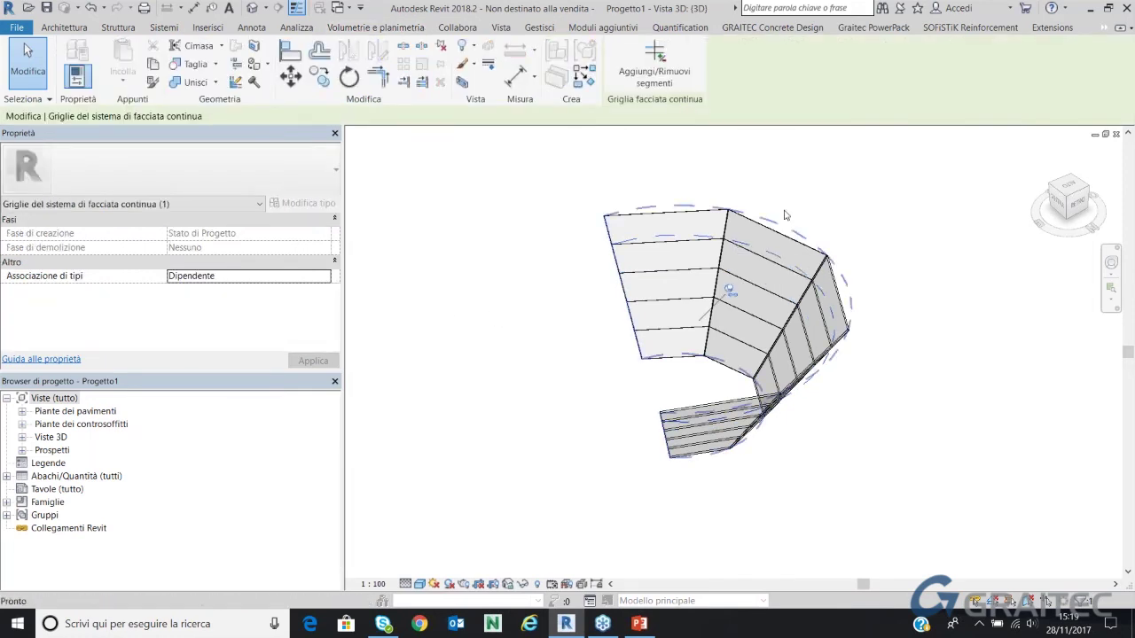
key("Escape")
left_click(791, 337)
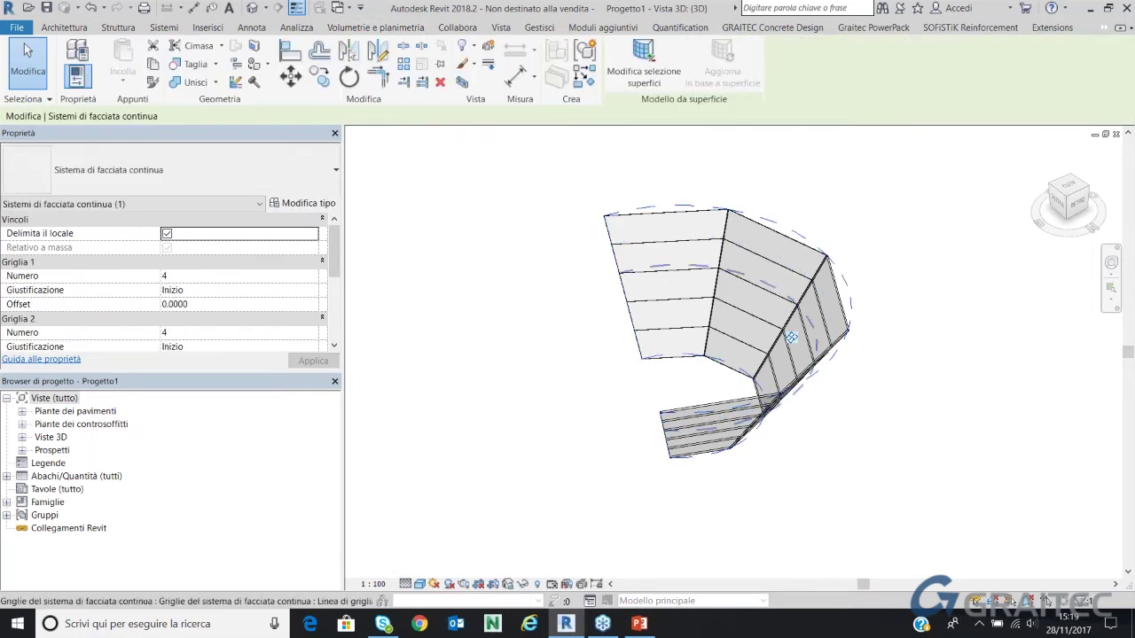
scroll(708, 243, "up", 5)
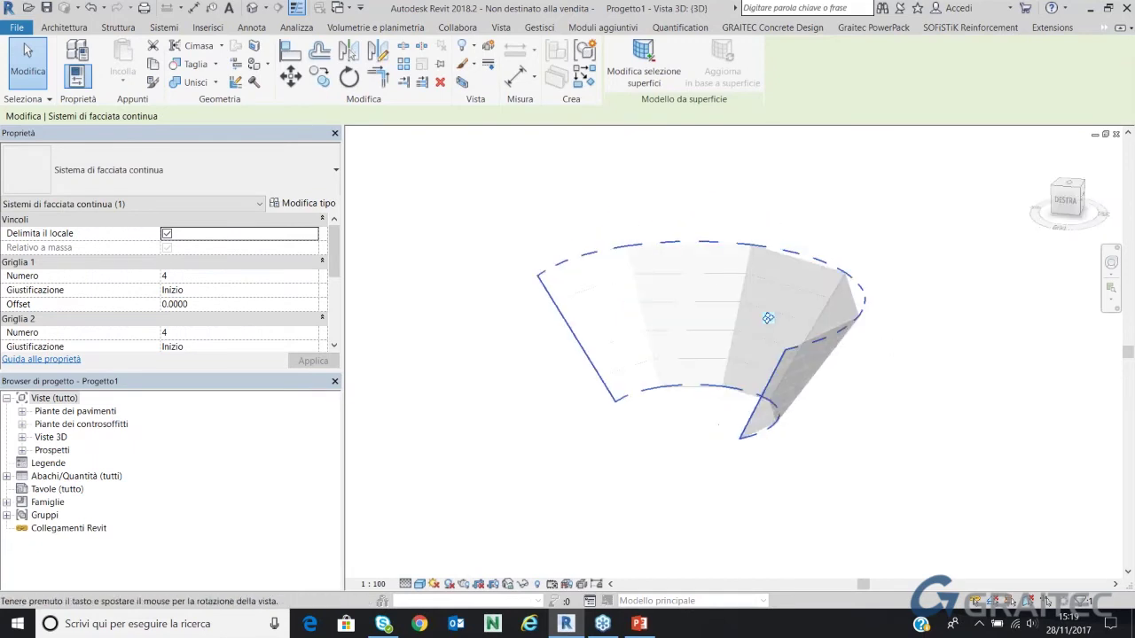
key("Escape")
key("Tab")
key("Tab")
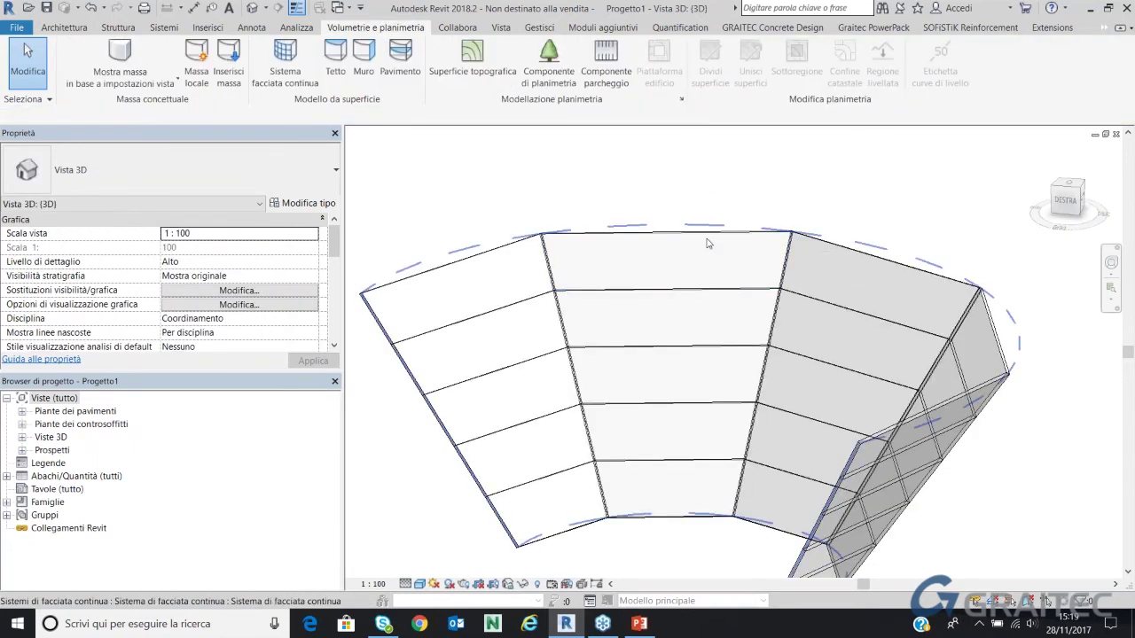
key("Tab")
left_click(708, 243)
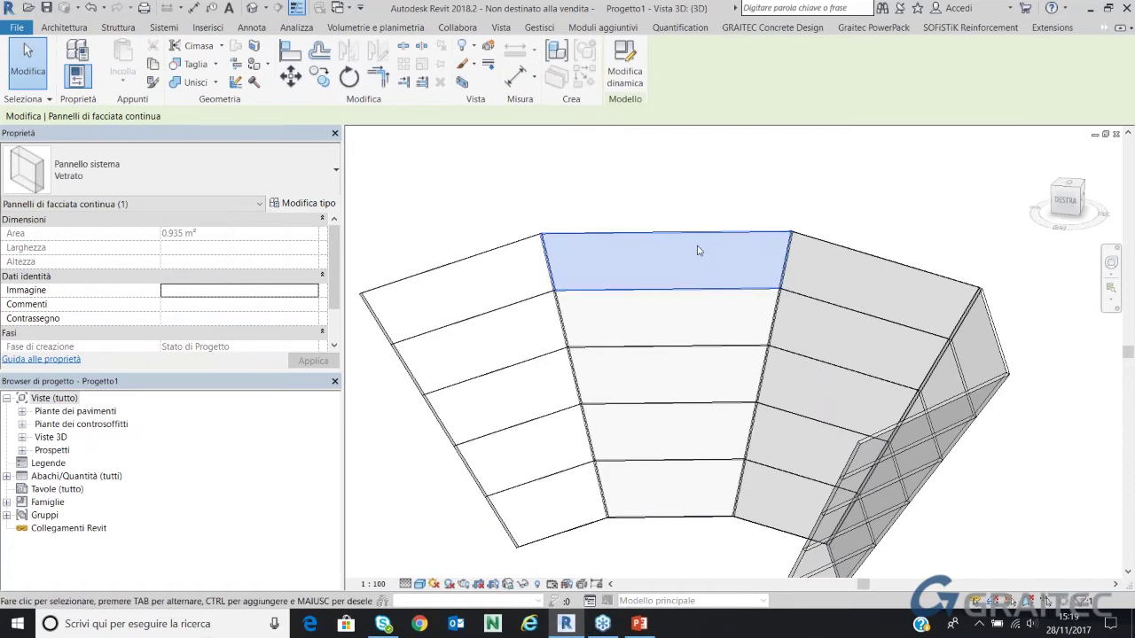
left_click(943, 310)
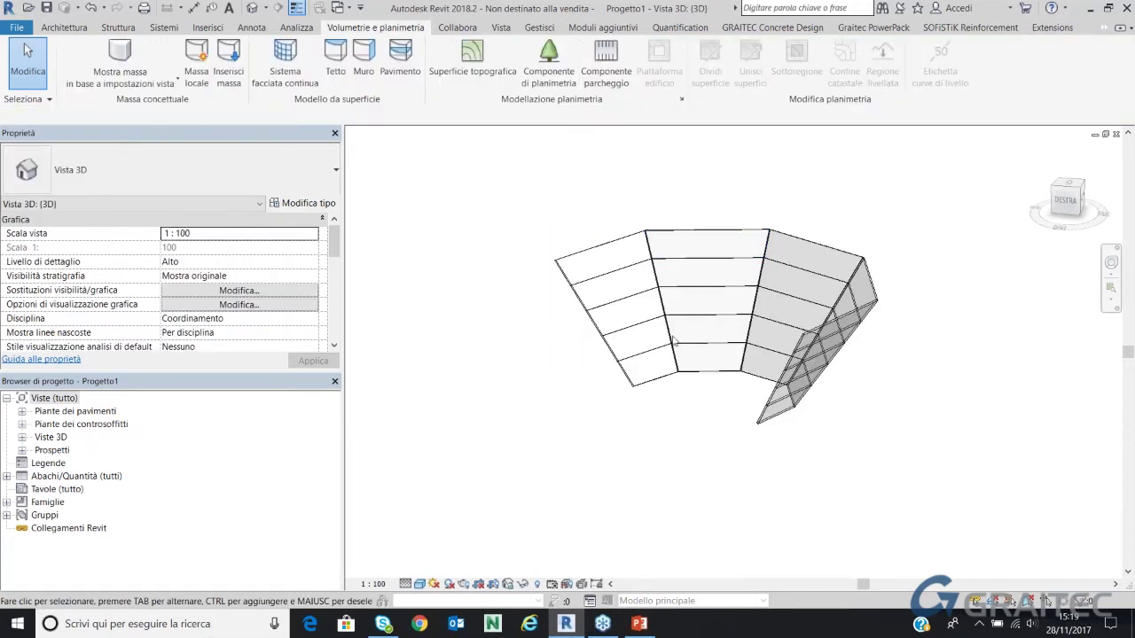
middle_click_drag(725, 267, 833, 133, "shift")
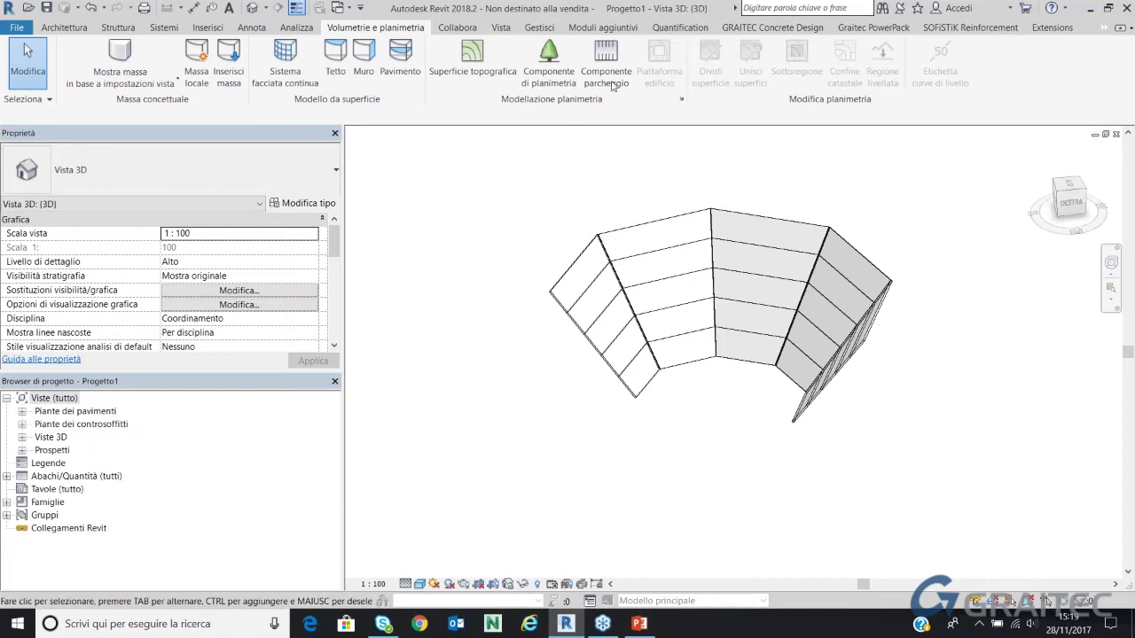
left_click(285, 57)
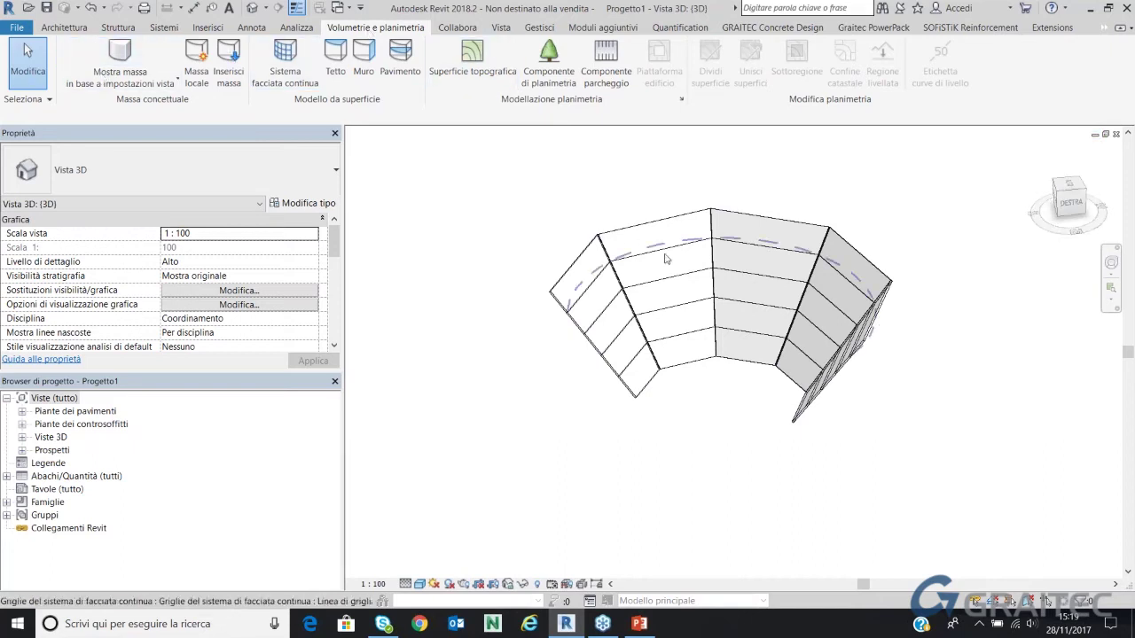
key("Escape")
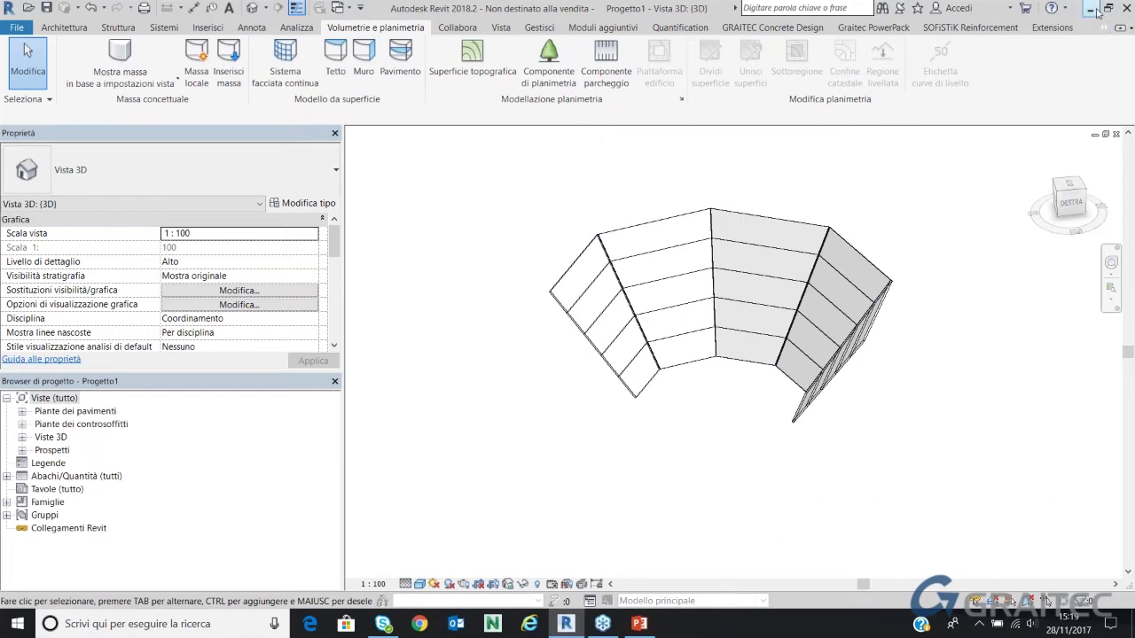
Minimise, restore and move the Revit window toward the screen centre
left_click(1097, 11)
left_click(564, 623)
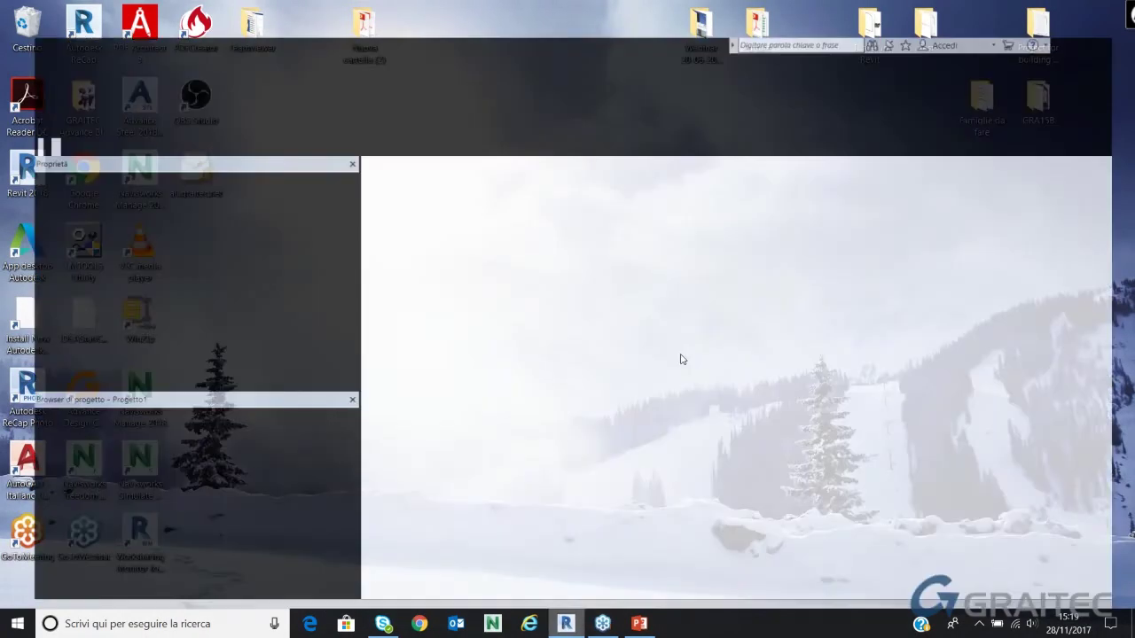
left_click(1110, 9)
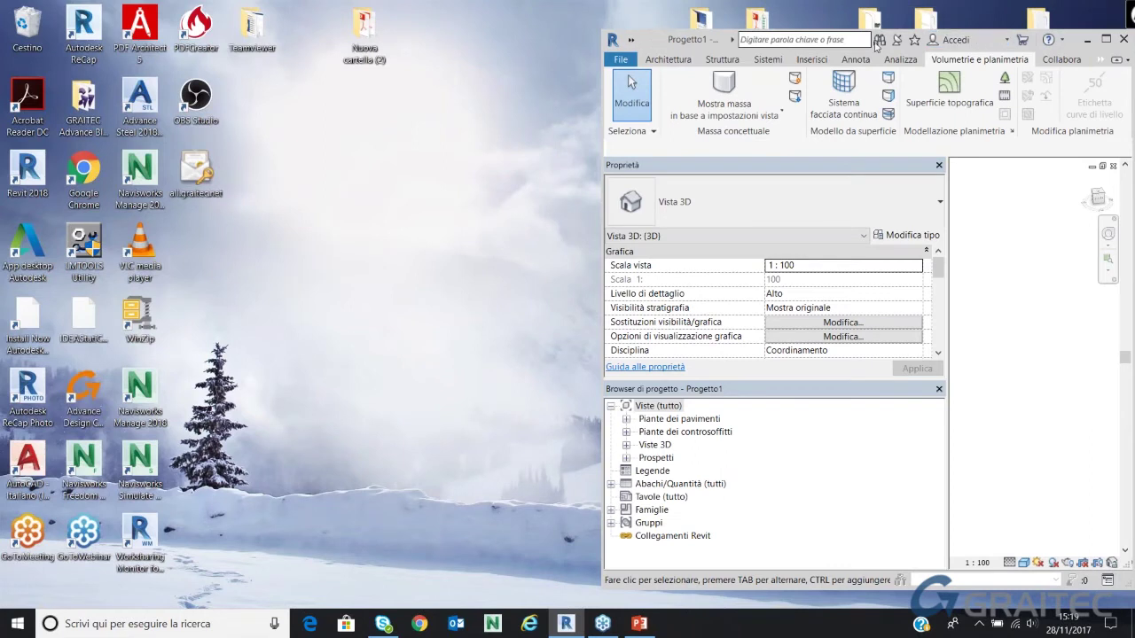
left_click_drag(1075, 43, 738, 51)
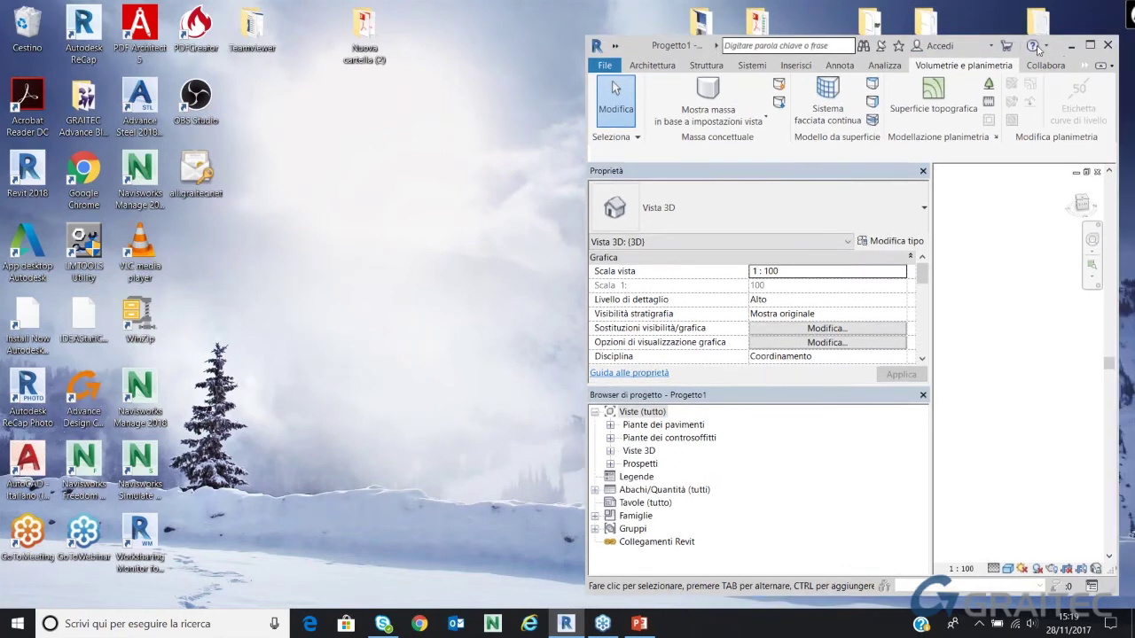
Close Progetto1 and Famiglia1, discarding Famiglia1's unsaved changes
left_click(775, 175)
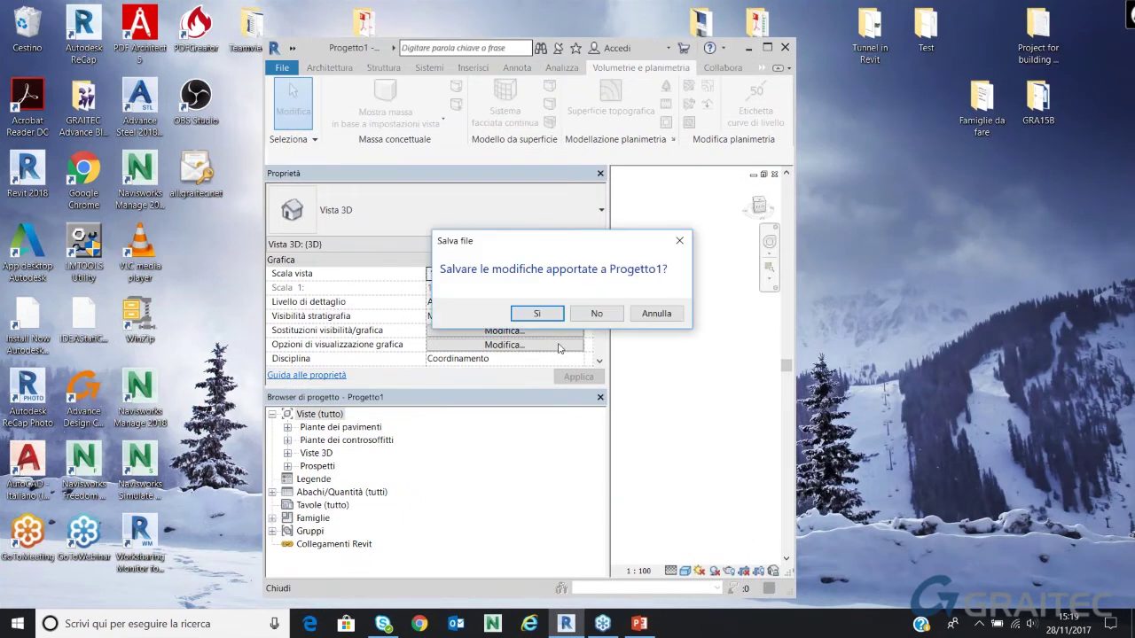
left_click(592, 315)
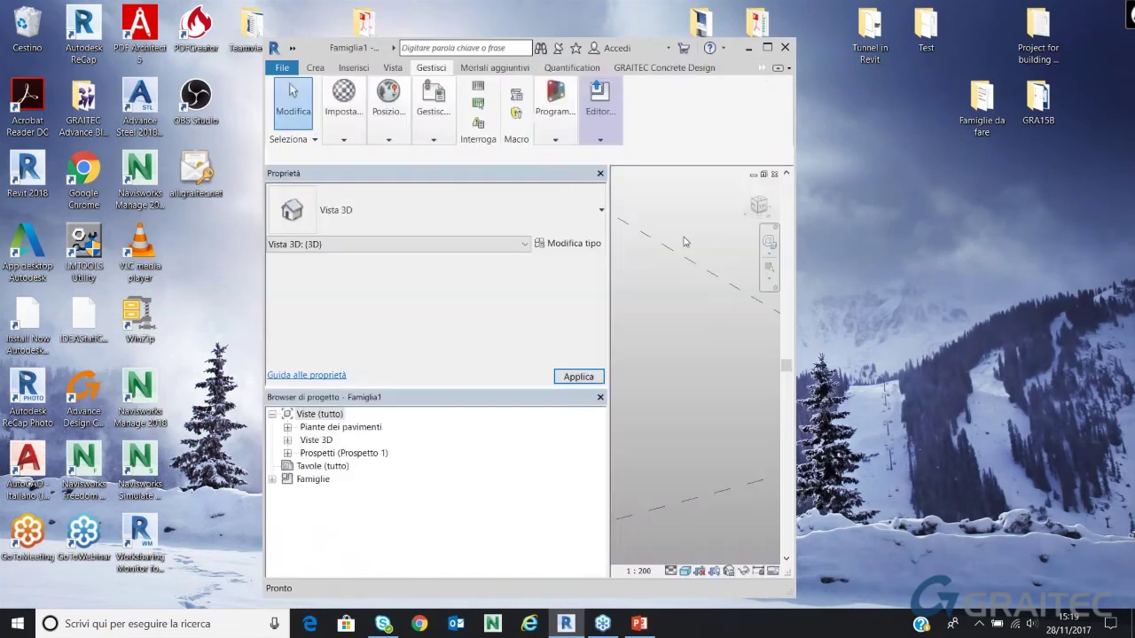
left_click(775, 175)
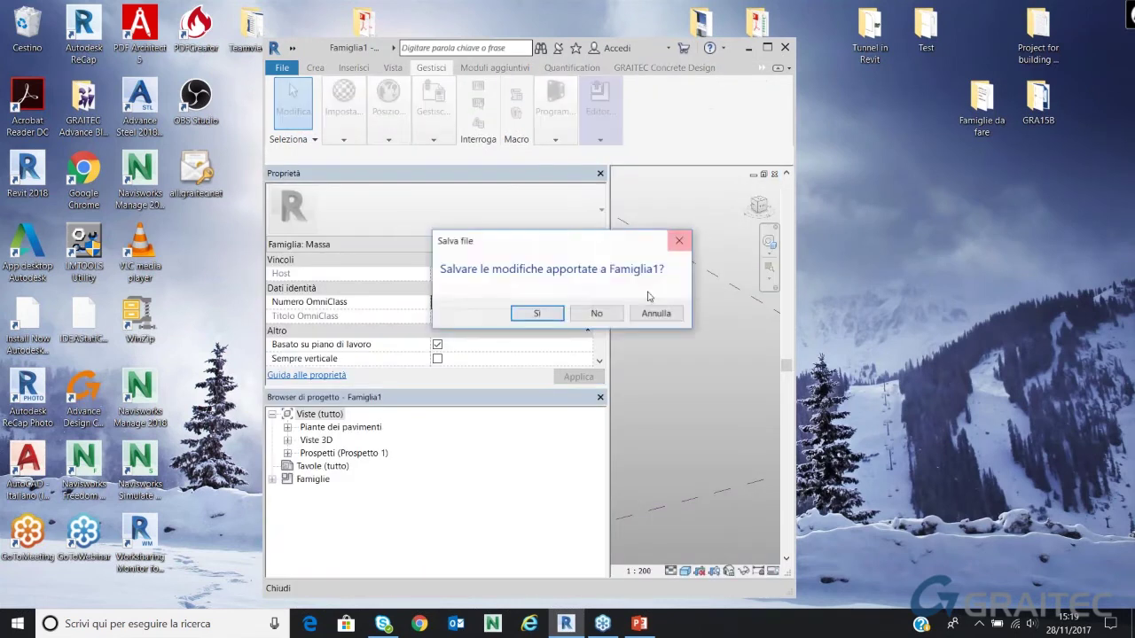
left_click(591, 311)
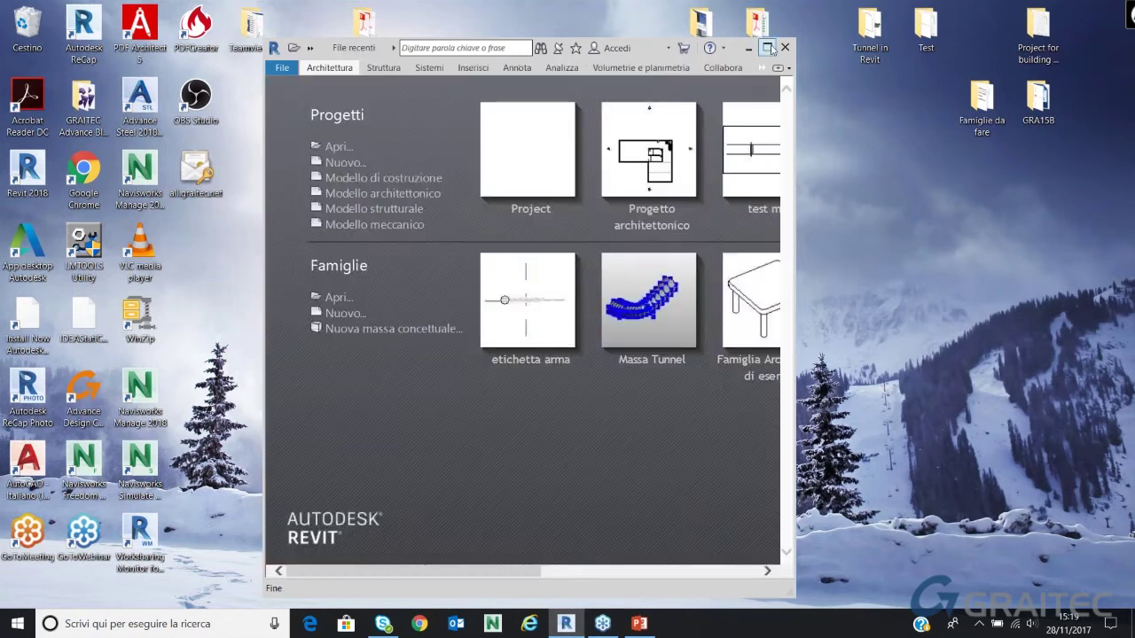
Maximise Revit and create a new conceptual mass from the Massa metrica.rft template
left_click(768, 48)
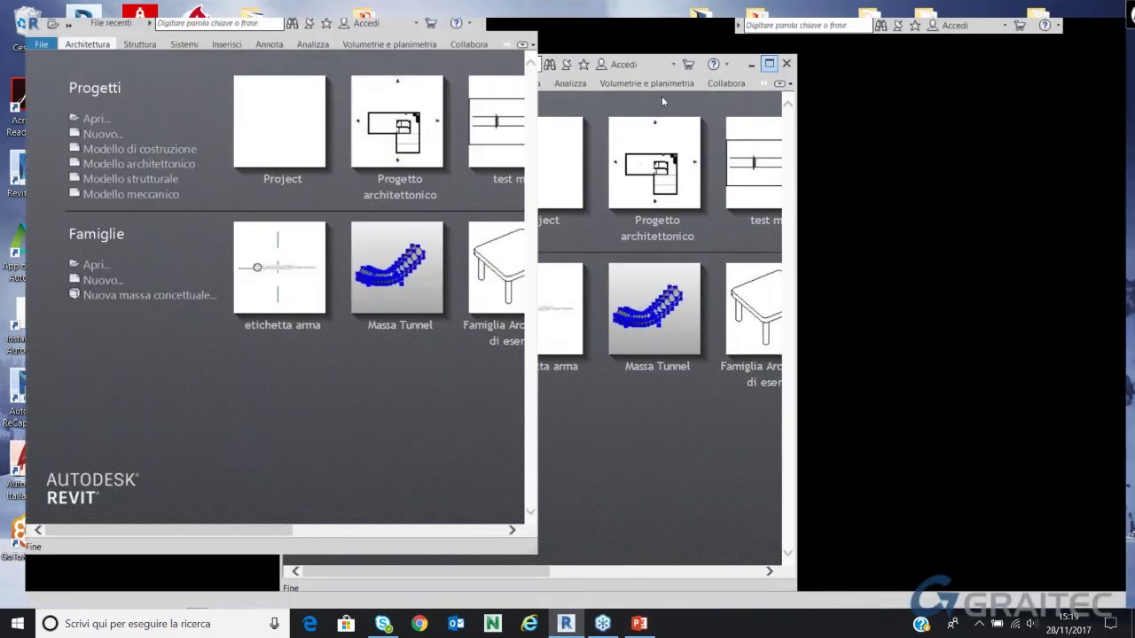
left_click(89, 288)
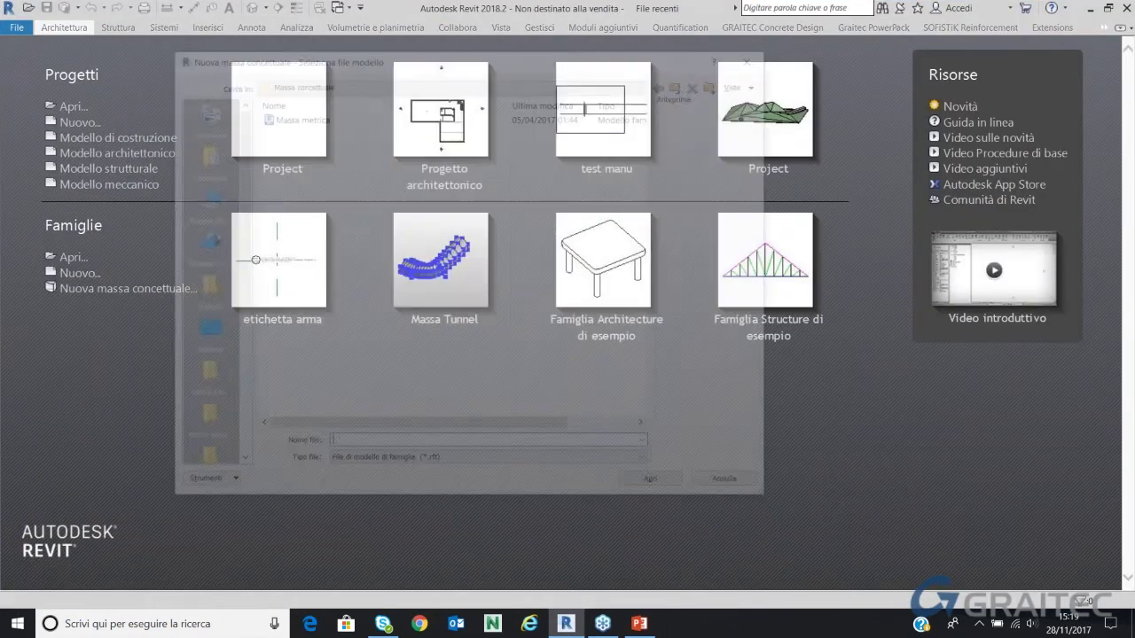
left_click(341, 119)
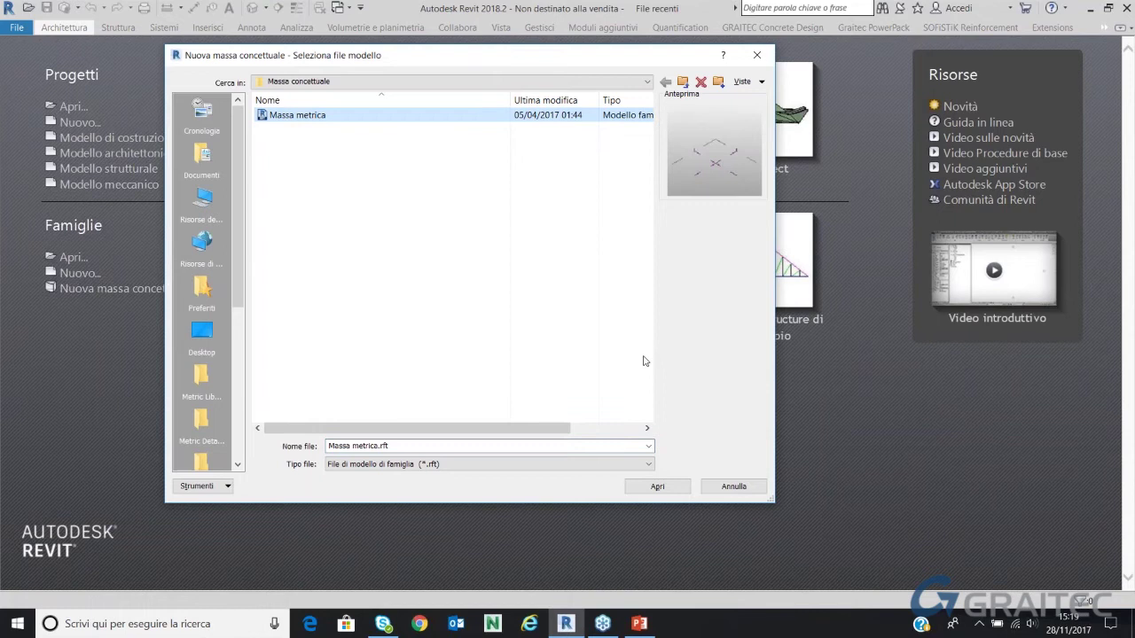
left_click(657, 486)
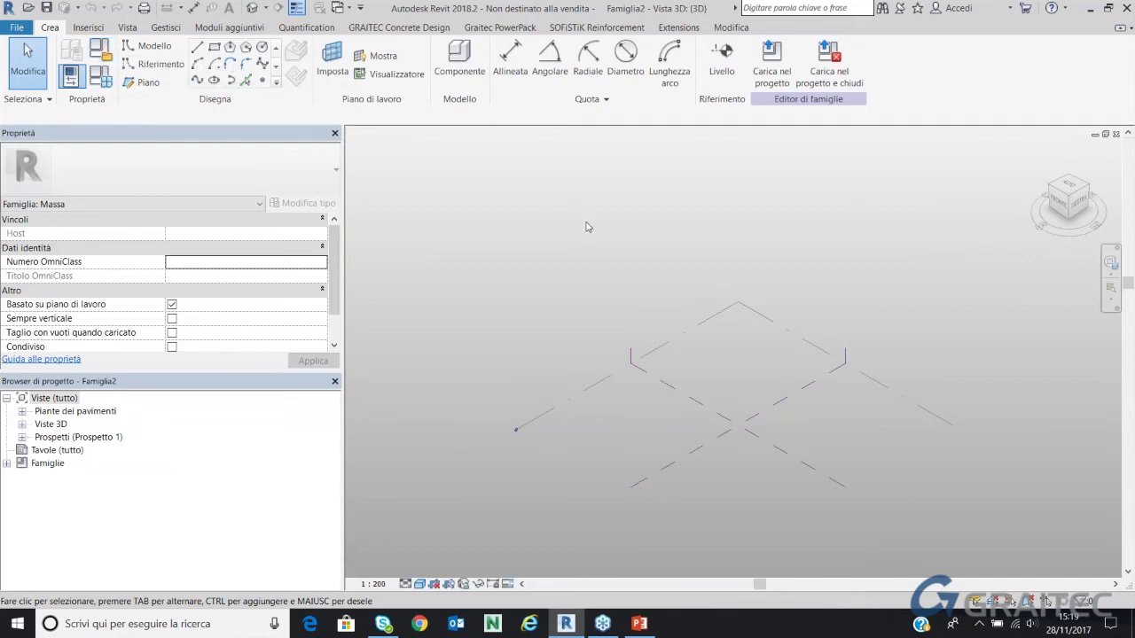
Set Famiglia2's Lunghezza unit format to Metri in Unità di misura and confirm
left_click(171, 35)
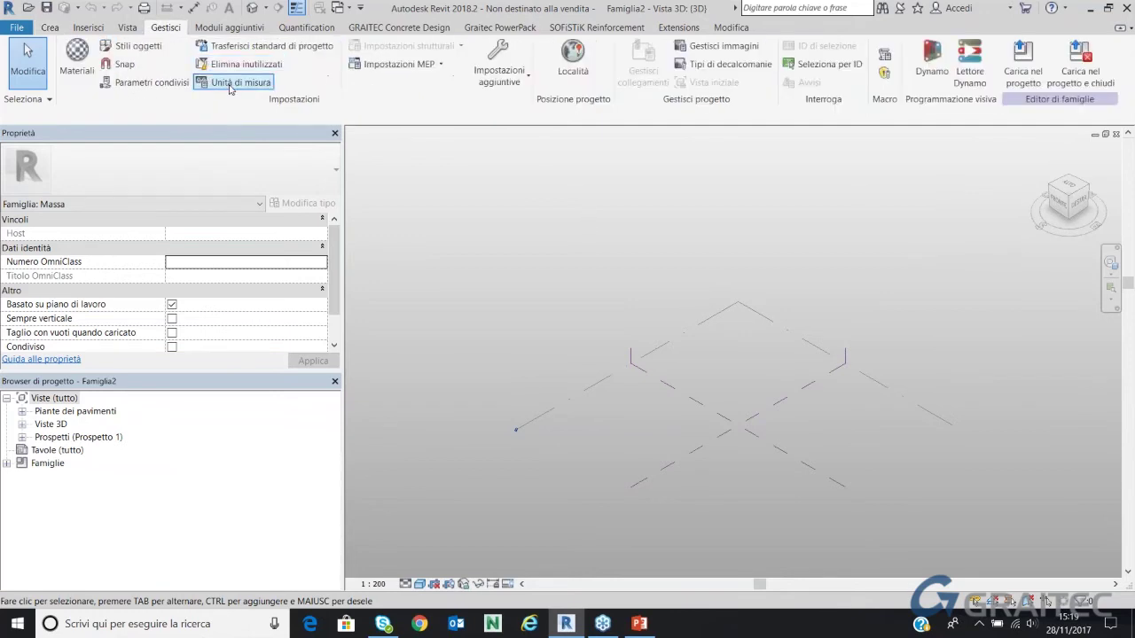
left_click(231, 82)
left_click(607, 206)
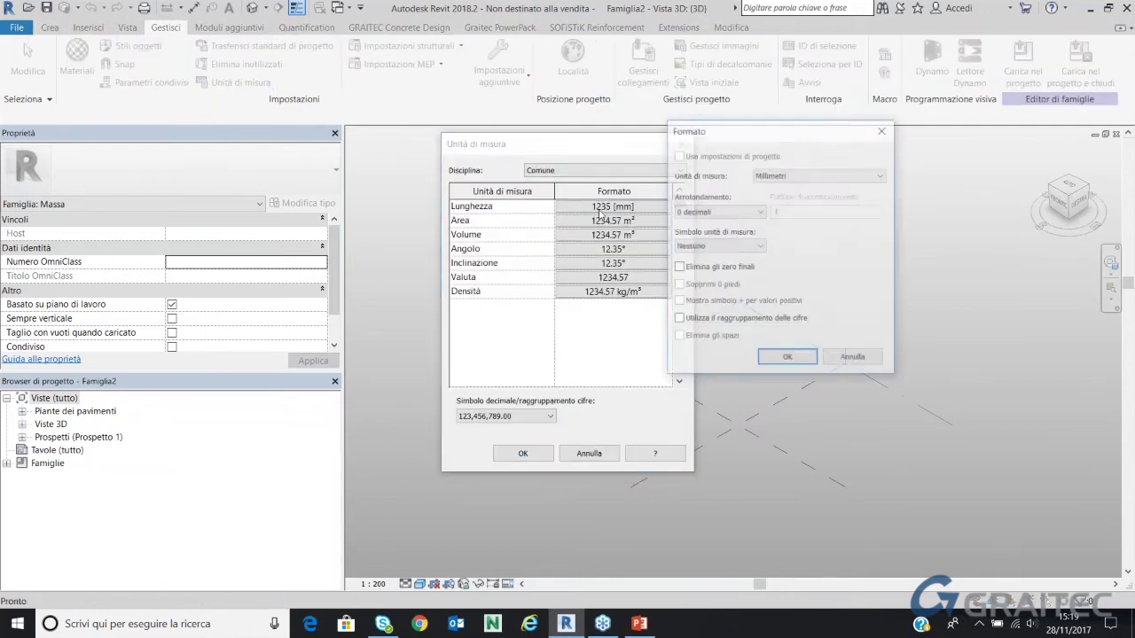
left_click(821, 176)
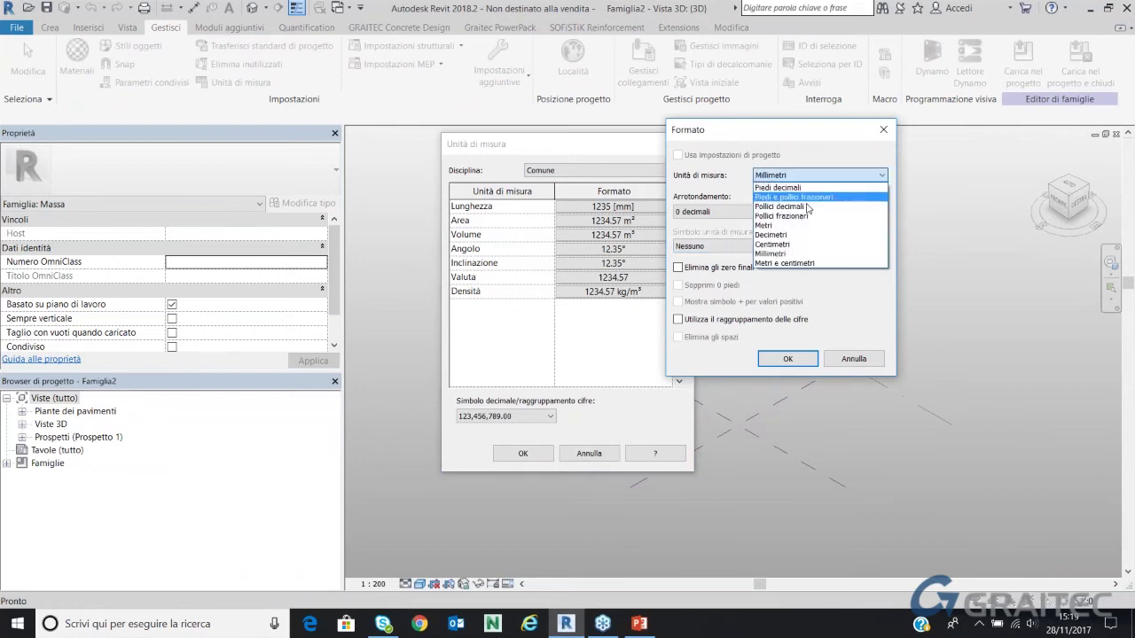
left_click(815, 225)
left_click(792, 356)
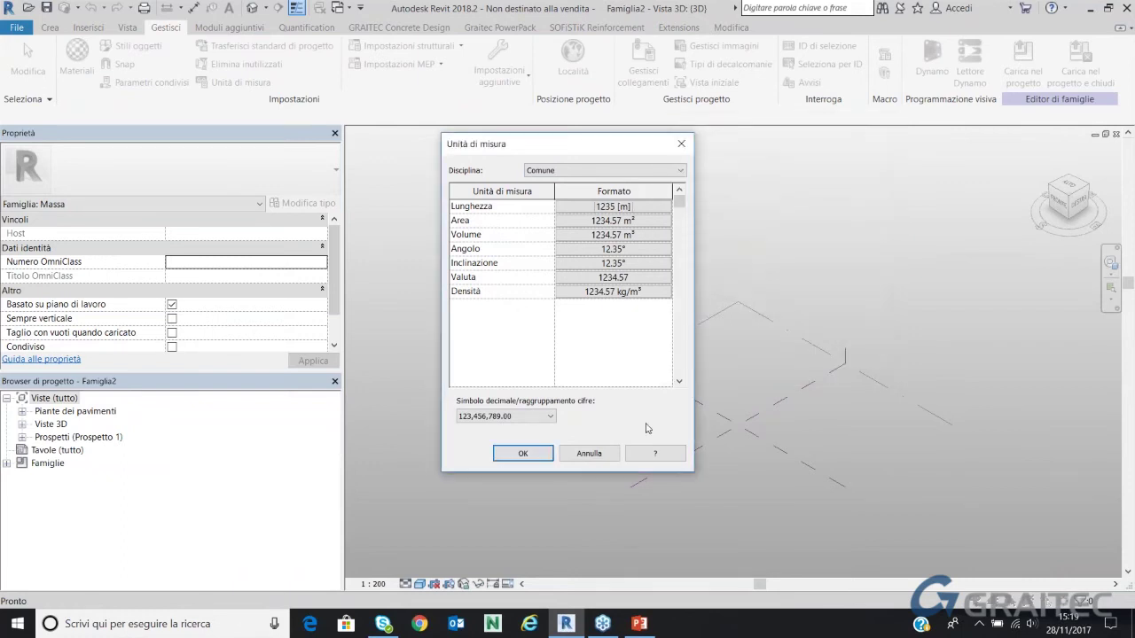
left_click(522, 453)
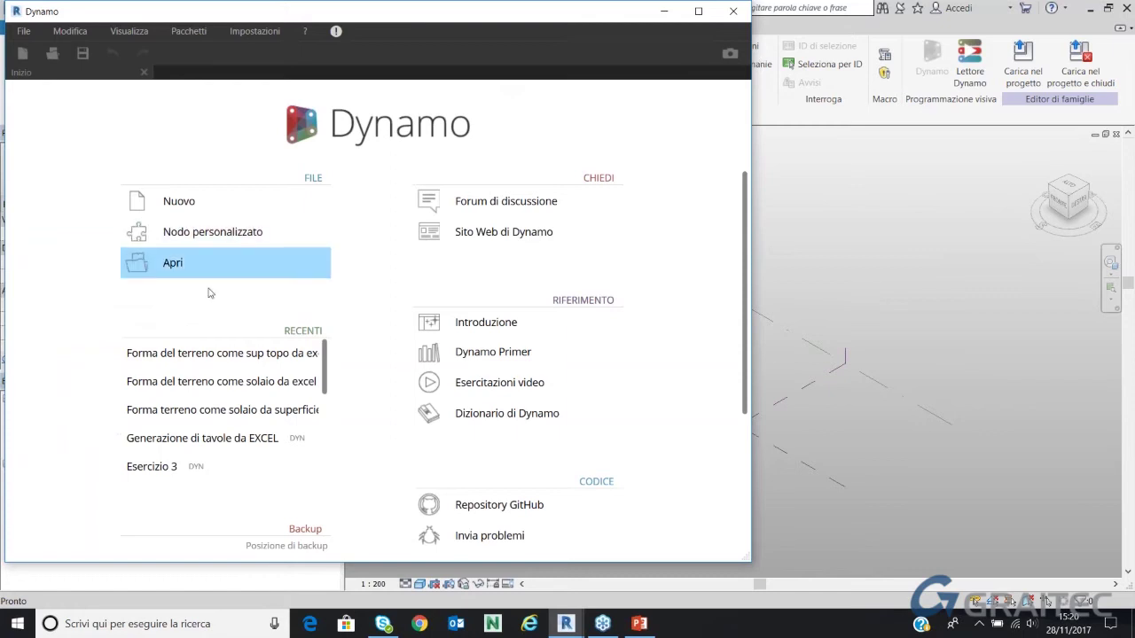
Open the Esercizio 1.dyn graph in Dynamo
left_click(204, 271)
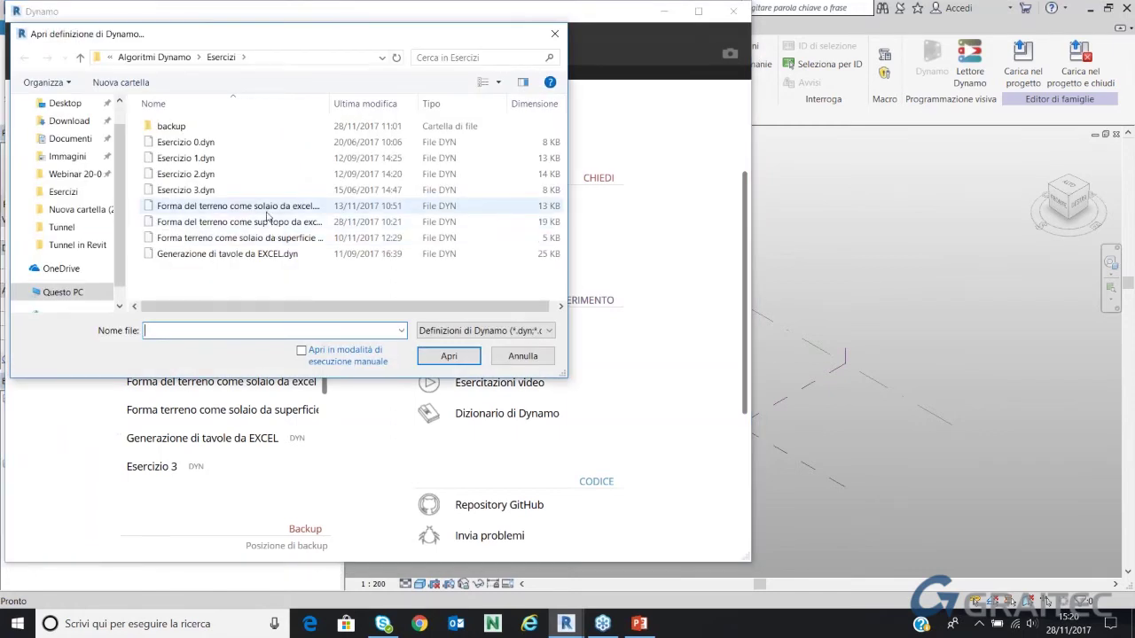
left_click(241, 156)
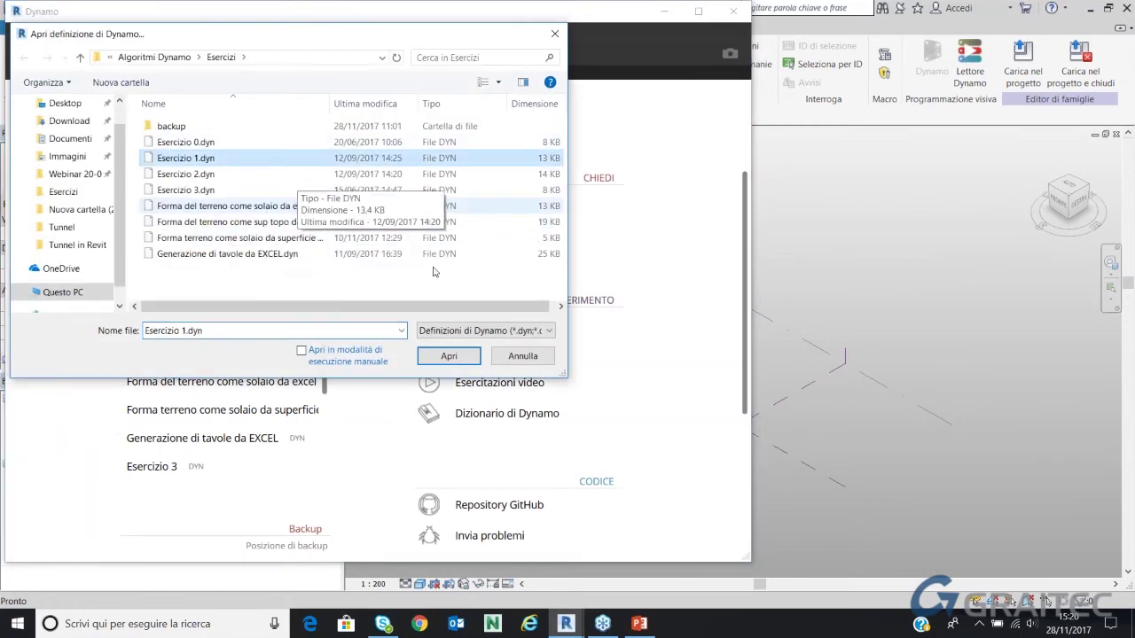
left_click(452, 356)
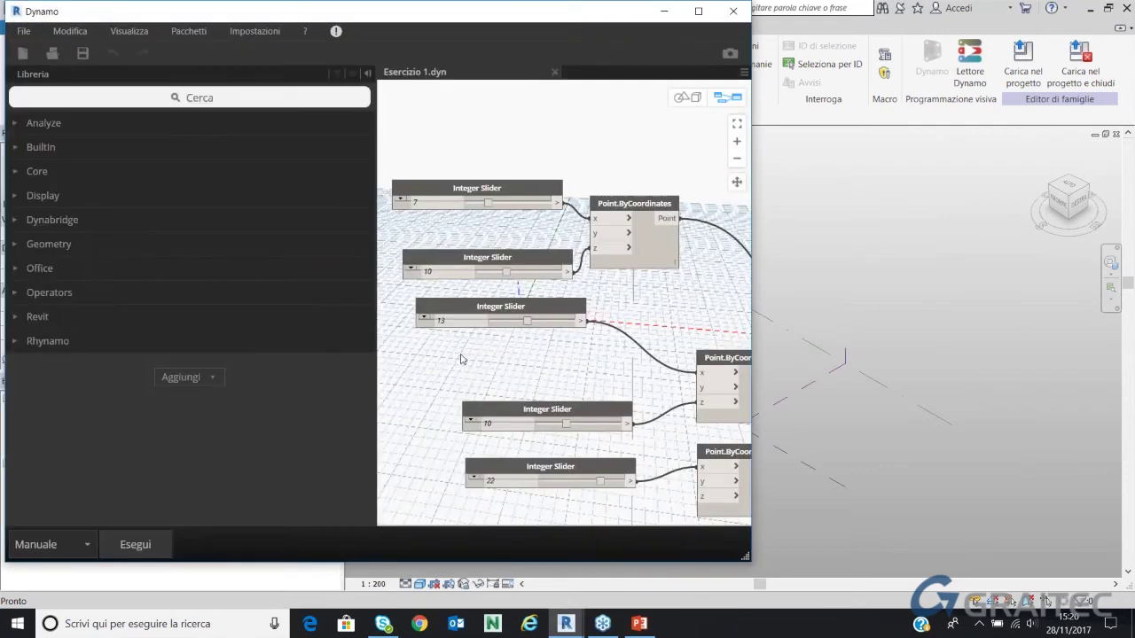
Maximize the Dynamo window and start saving the graph under a new name
left_click(698, 11)
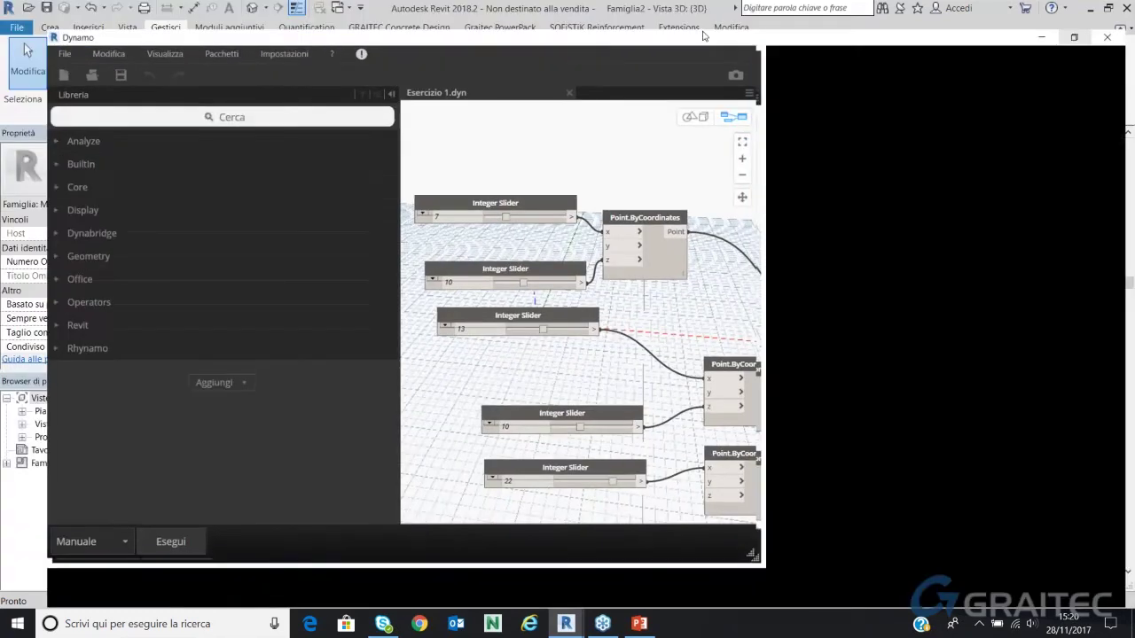
left_click(18, 26)
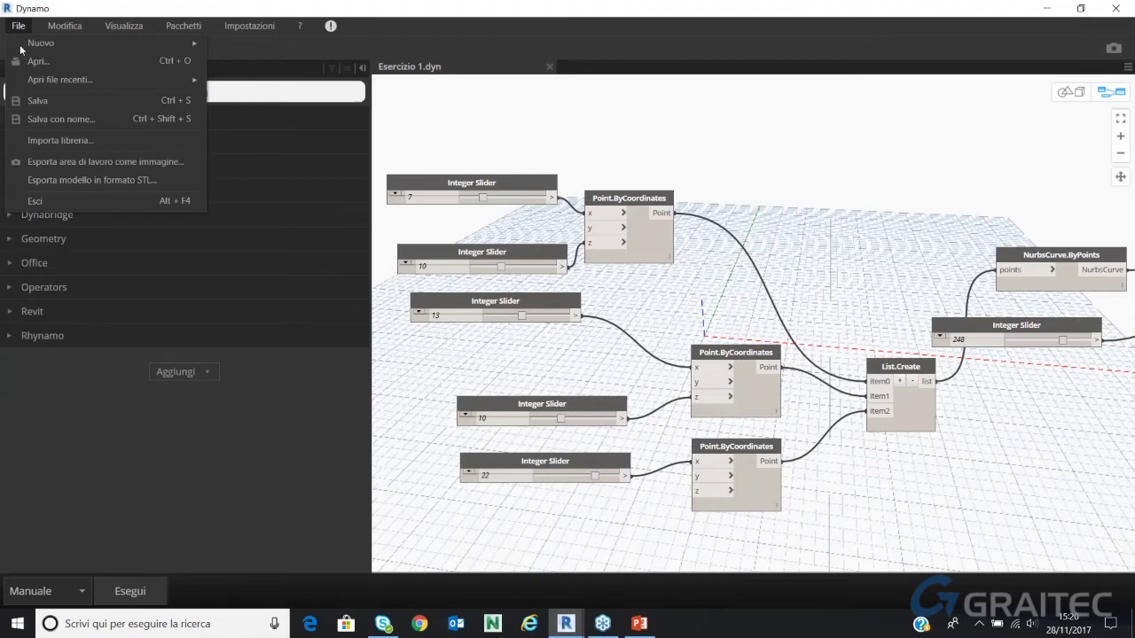
left_click(75, 119)
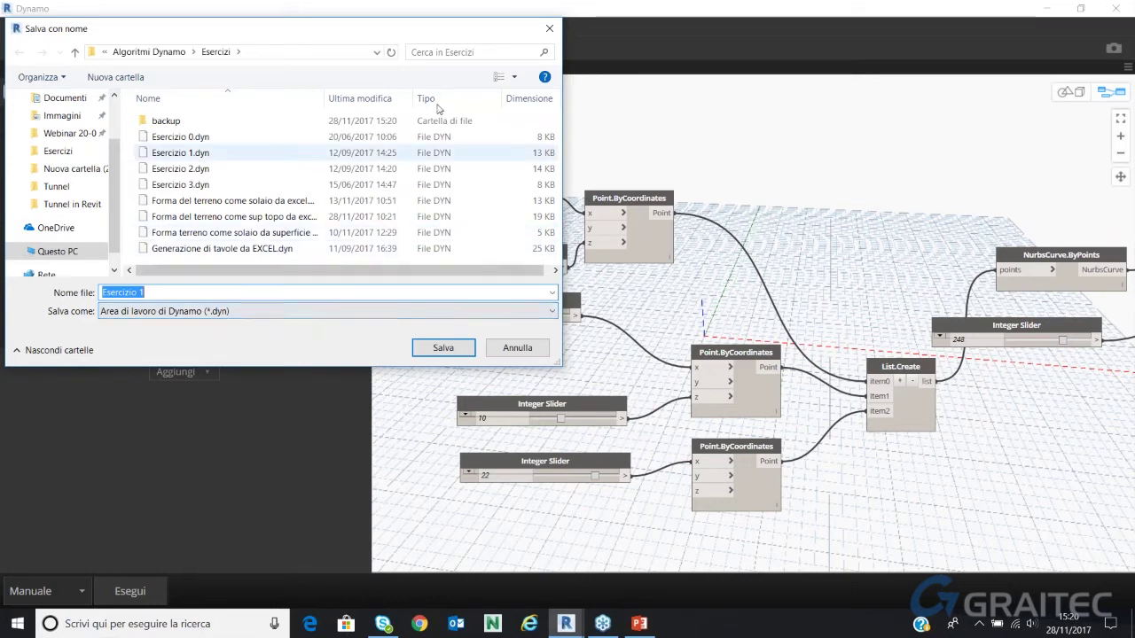
Cancel the save-as dialog and run the graph to build the revolved surface
left_click(549, 29)
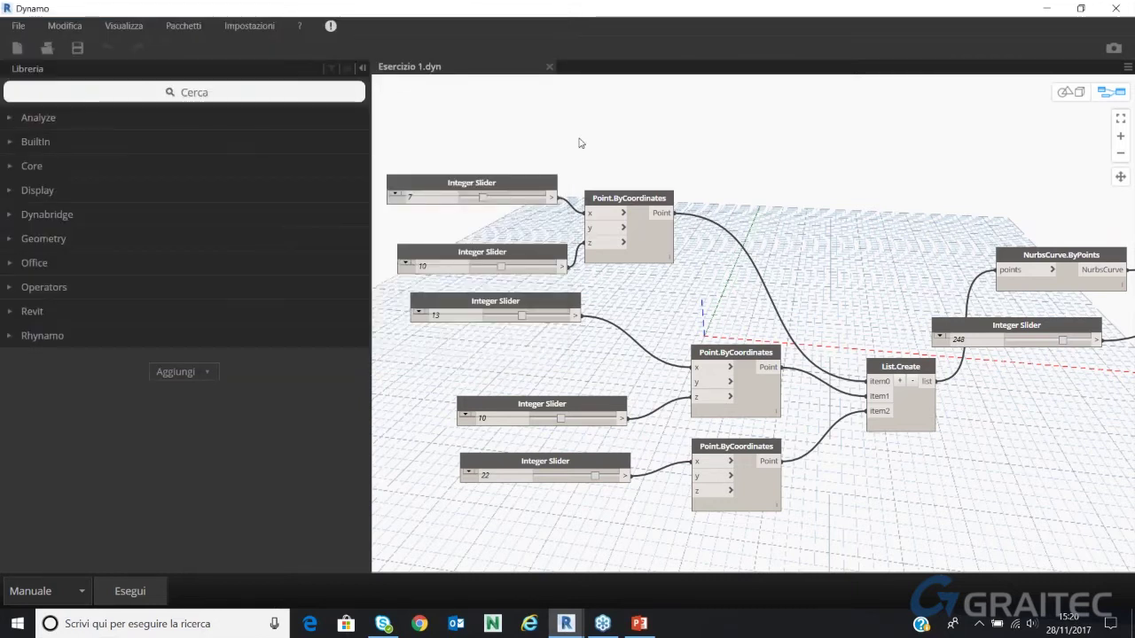
scroll(525, 159, "down", 5)
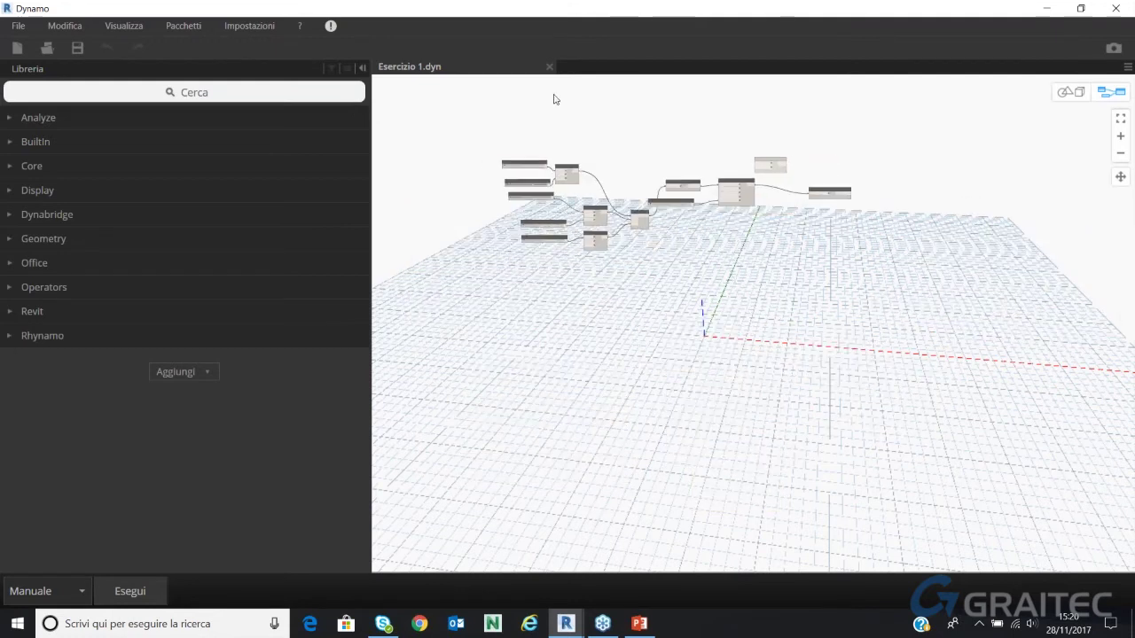
scroll(591, 150, "up", 2)
left_click(152, 581)
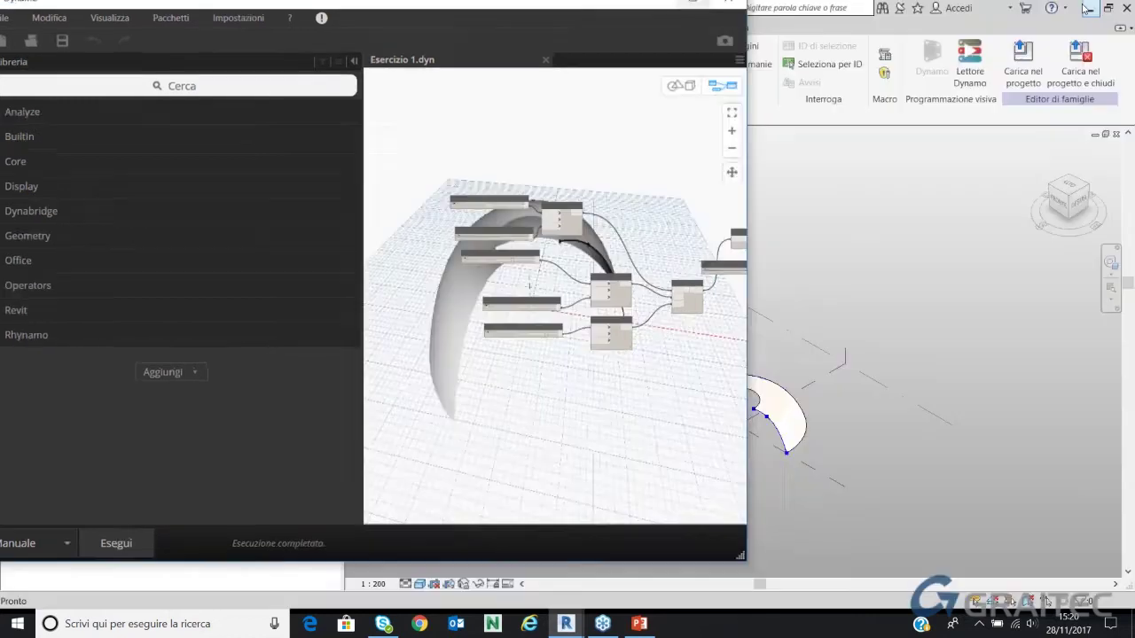
Restore the Dynamo window, move it aside and close Dynamo
left_click(1082, 8)
mouse_move(595, 11)
left_mouse_down()
mouse_move(246, 116)
mouse_move(669, 35)
left_mouse_up()
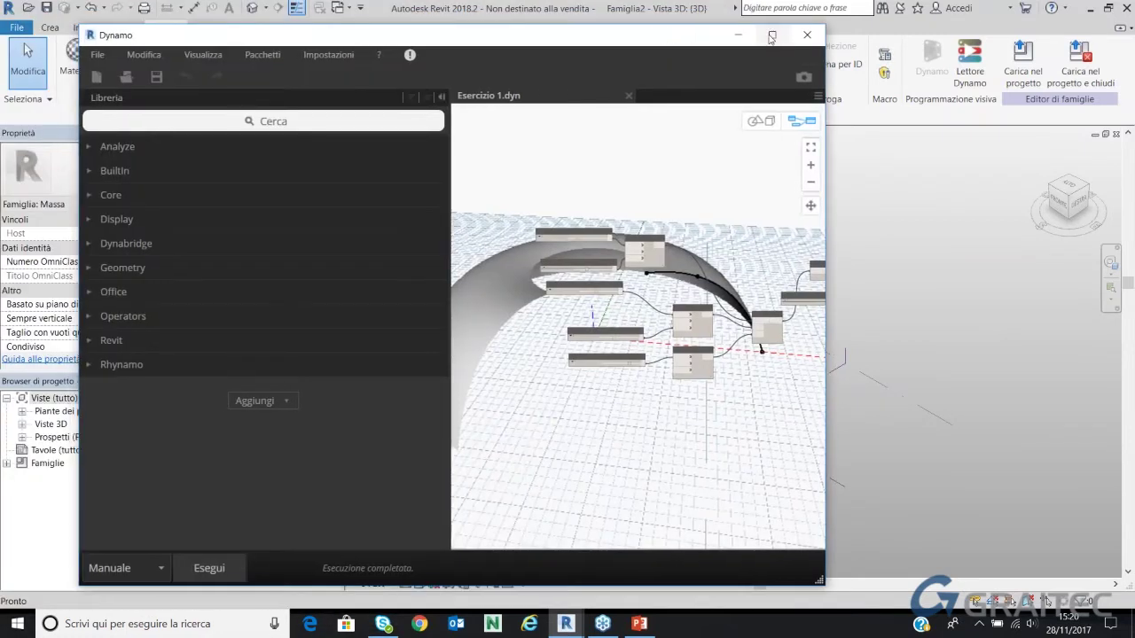
left_click(797, 41)
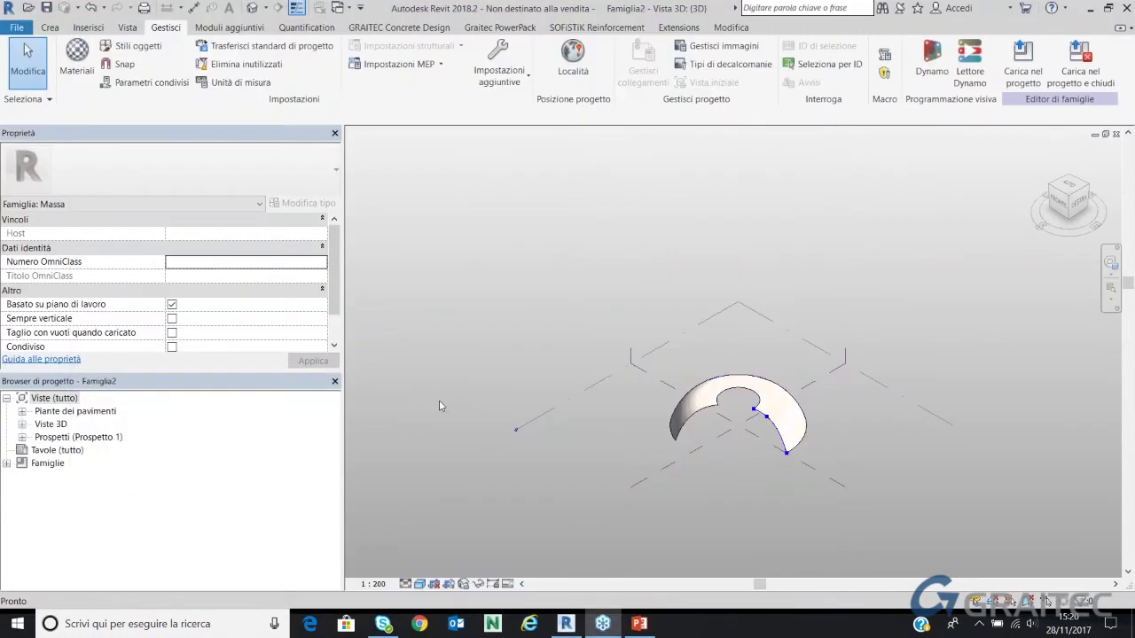
Create the new project Progetto2 from a chosen template
left_click(17, 28)
mouse_move(53, 86)
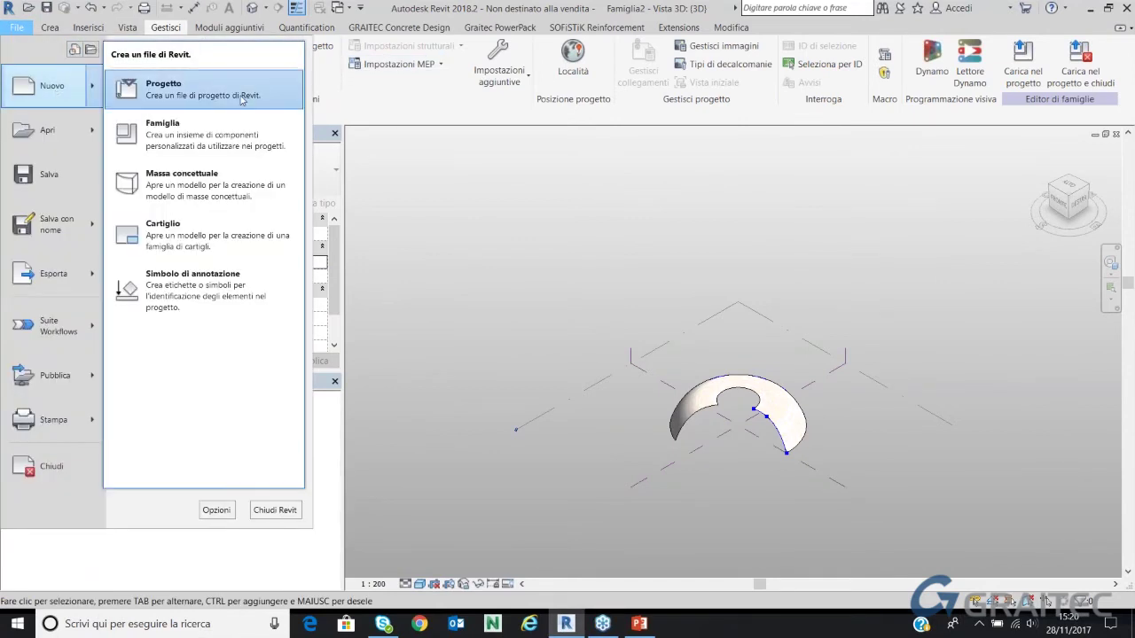
key("Escape")
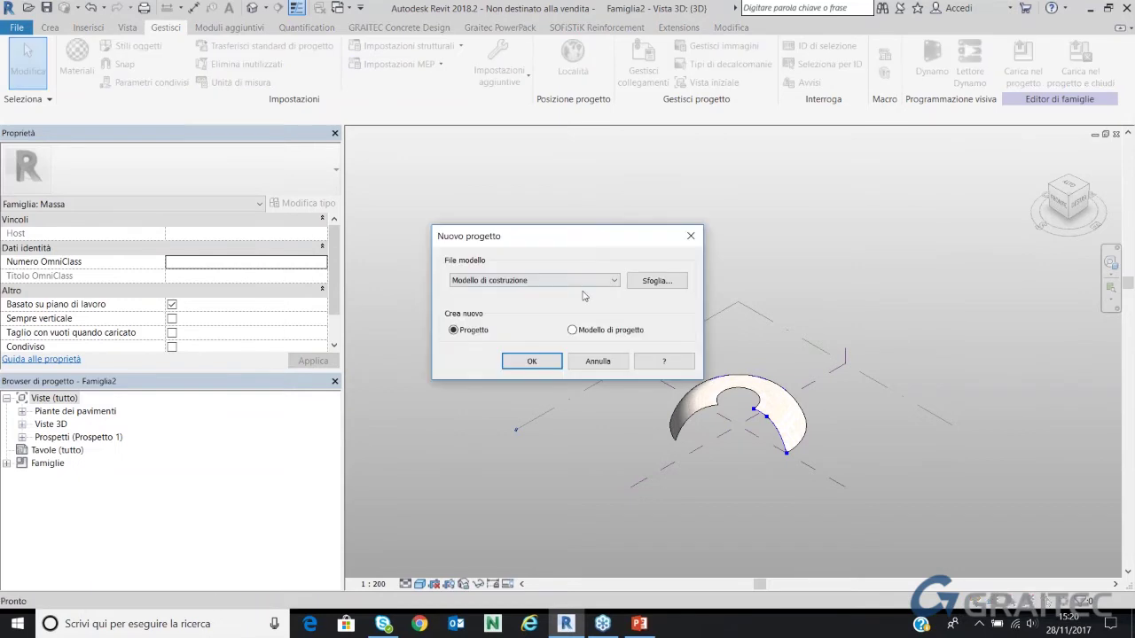
left_click(583, 282)
left_click(562, 315)
left_click(558, 362)
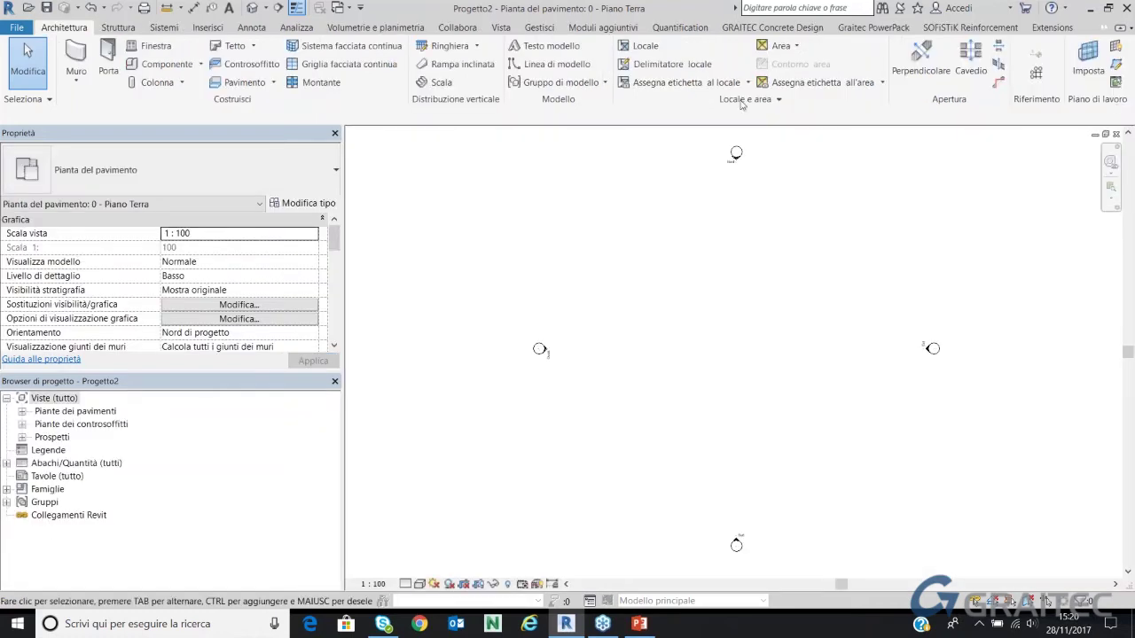
Load Famiglia2 into Progetto2, place the mass once and show it in 3D
left_click(340, 8)
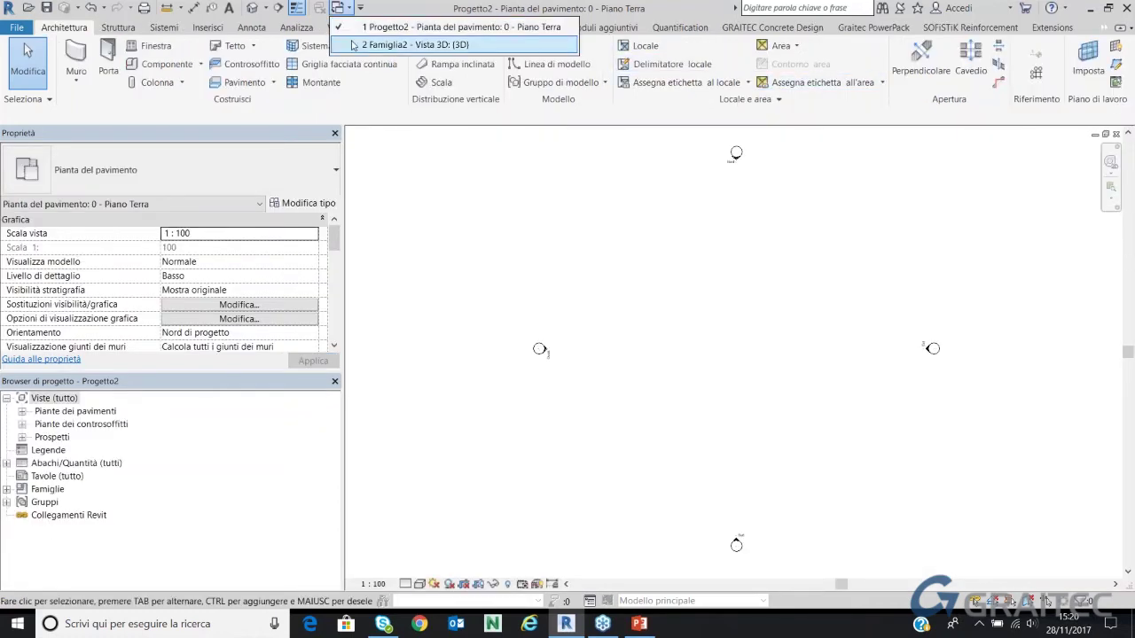
left_click(352, 45)
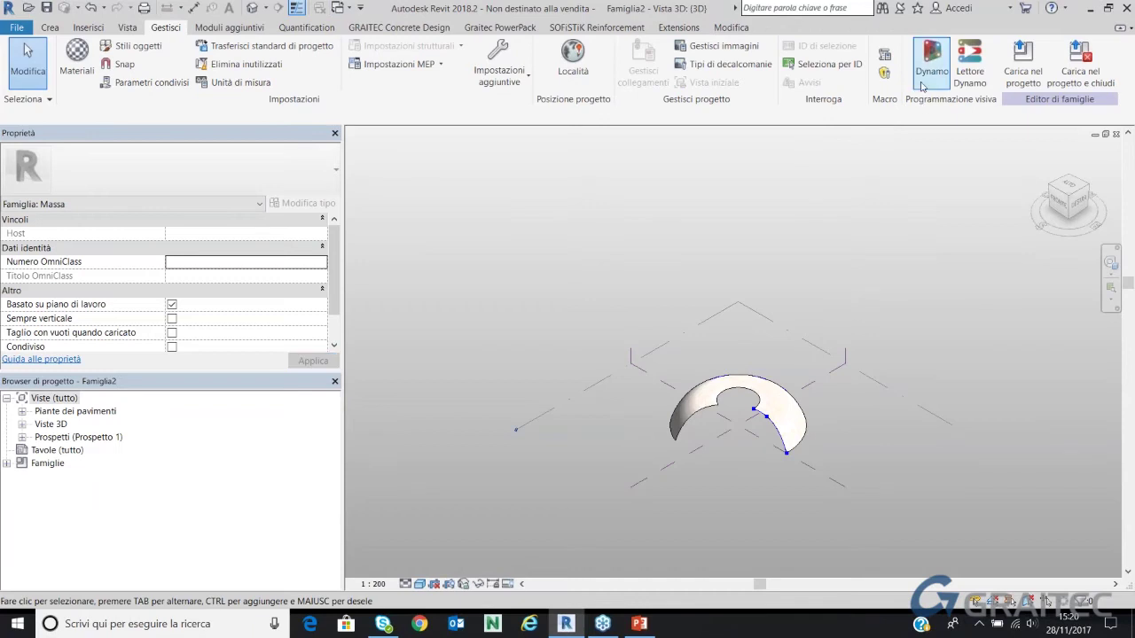
left_click(1024, 64)
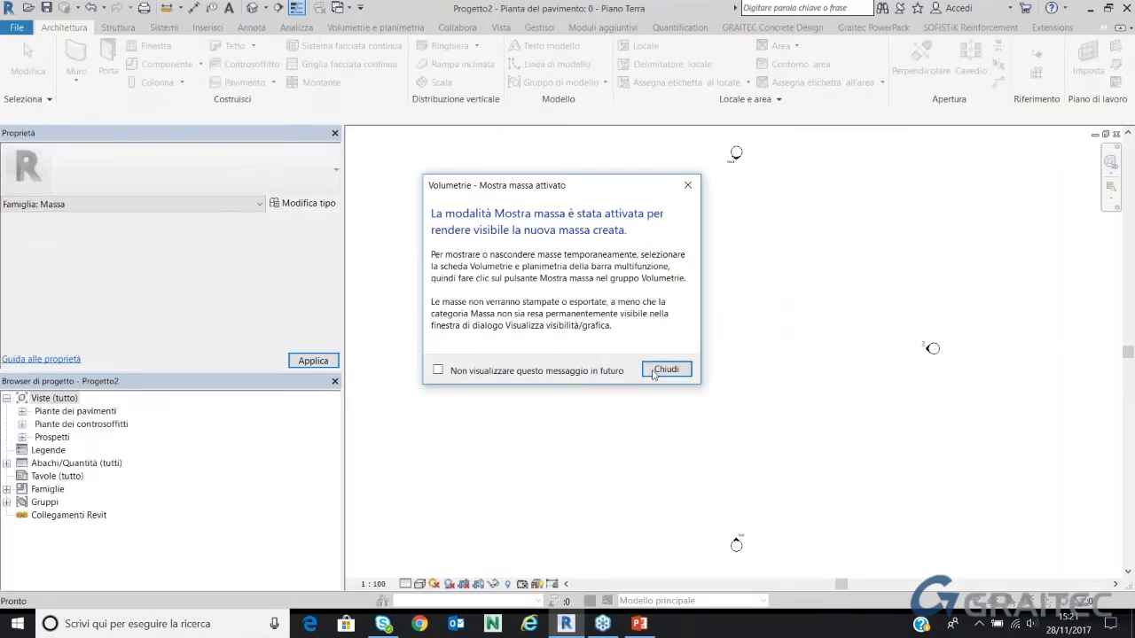
left_click(666, 370)
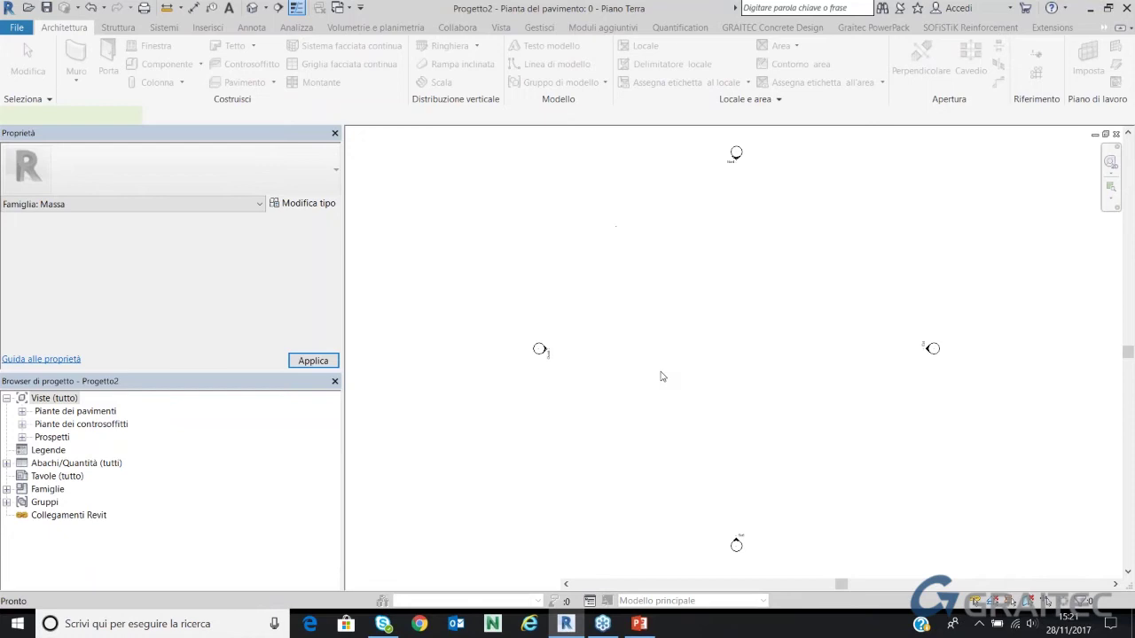
left_click(725, 352)
key("Escape")
key("Escape")
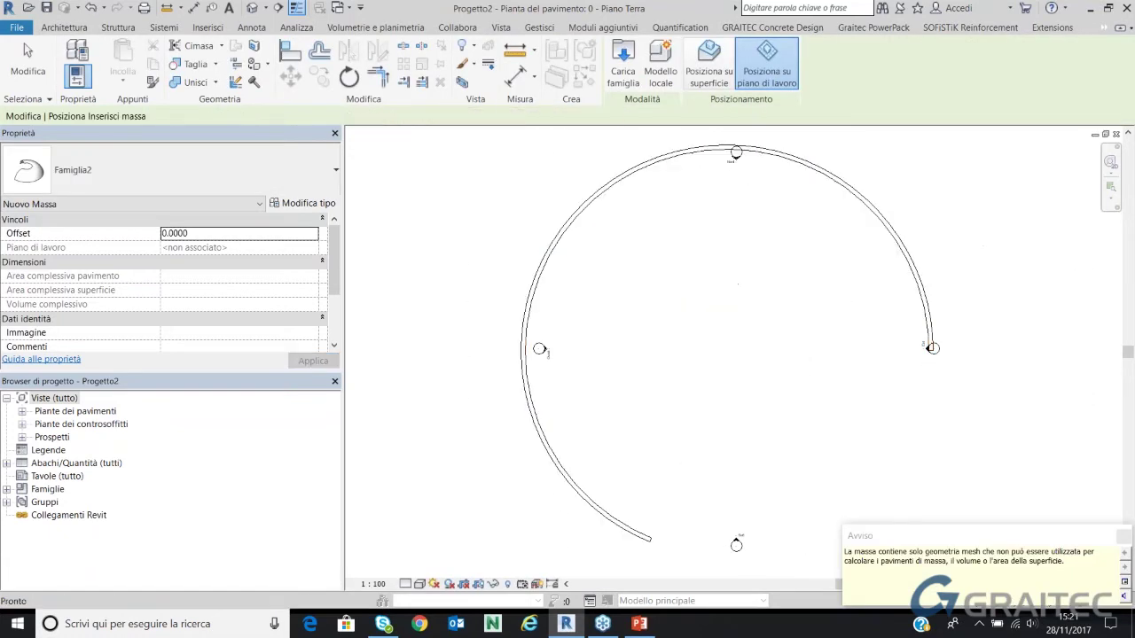
left_click(252, 8)
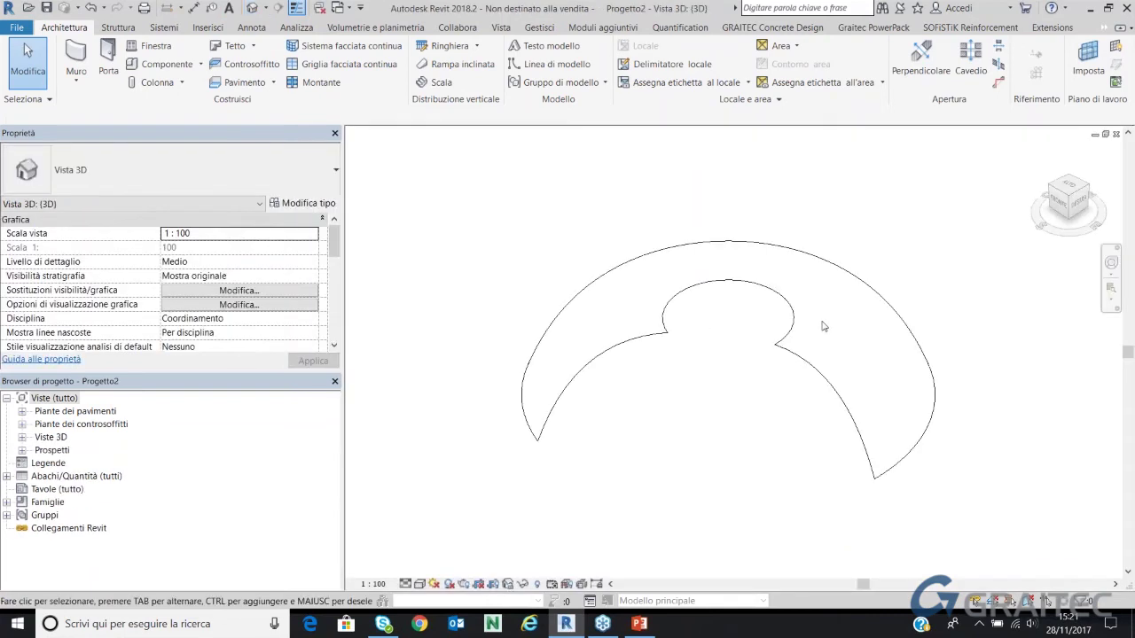
Raise the 3D view's detail level and switch it to a shaded visual style
left_click(405, 583)
left_click(421, 568)
left_click(419, 583)
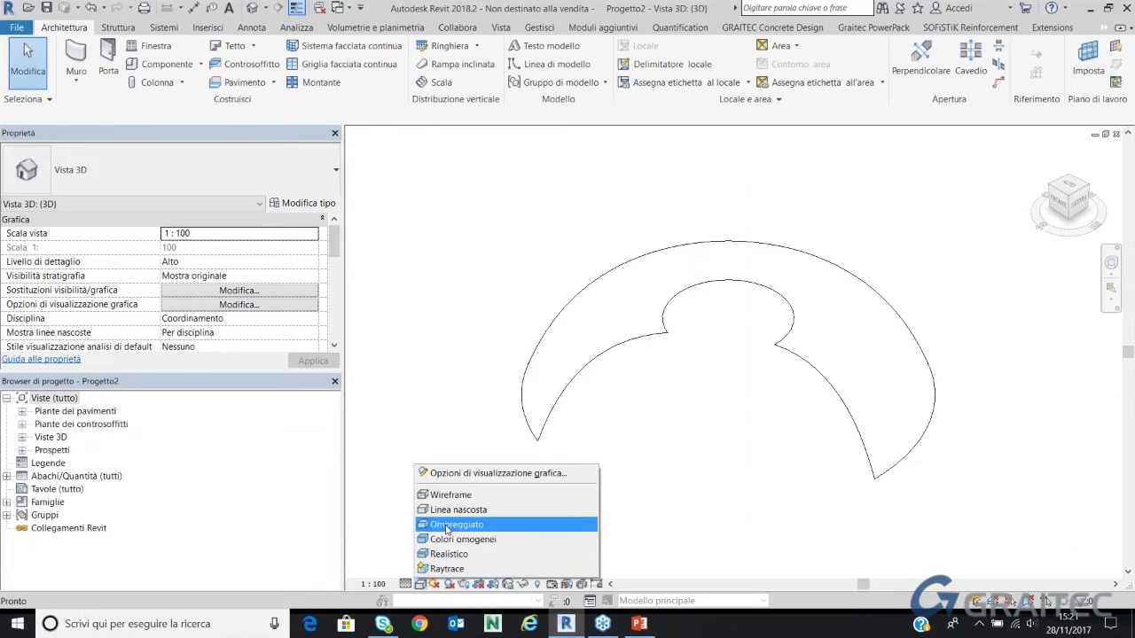
left_click(447, 525)
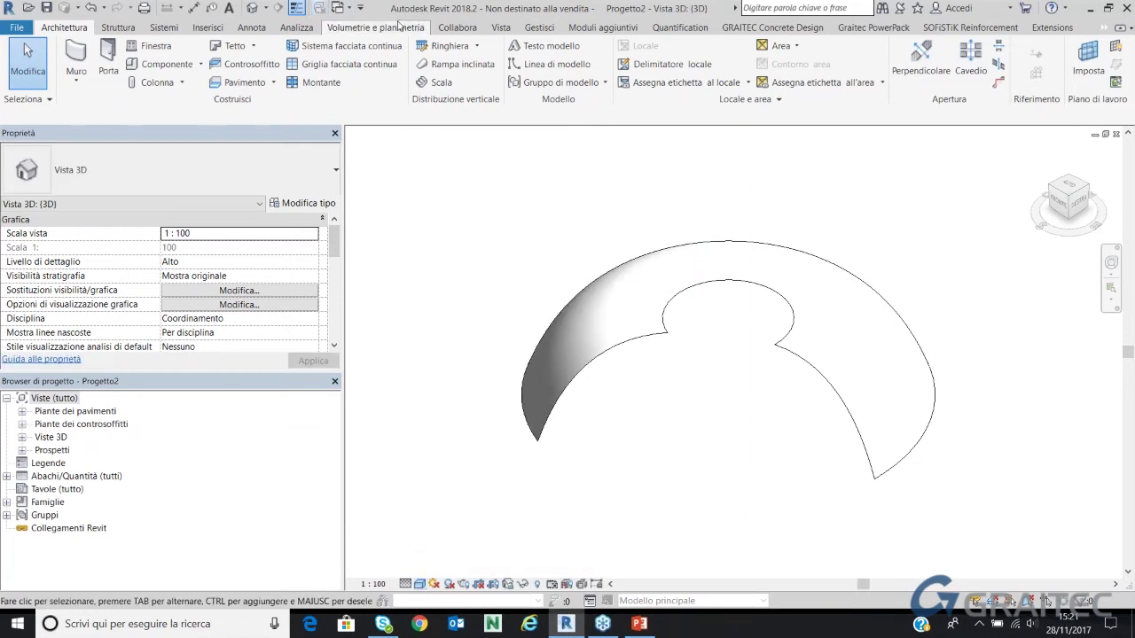
Build a Latero Cementizio 27 cm roof on the curved mass face, inspect it, then undo it
left_click(400, 27)
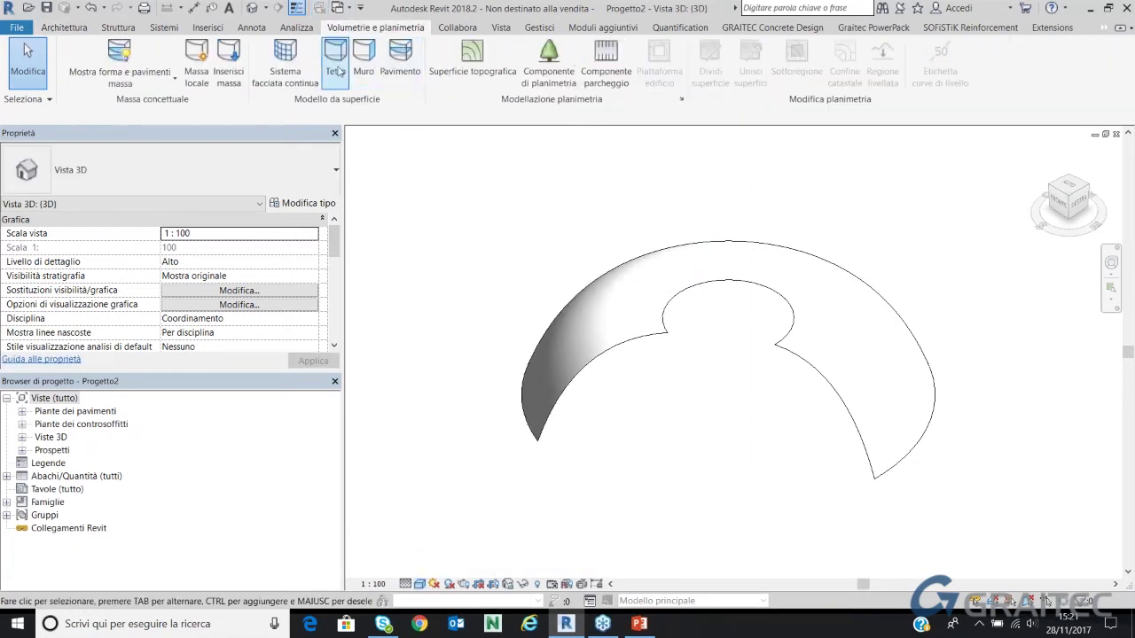
left_click(336, 64)
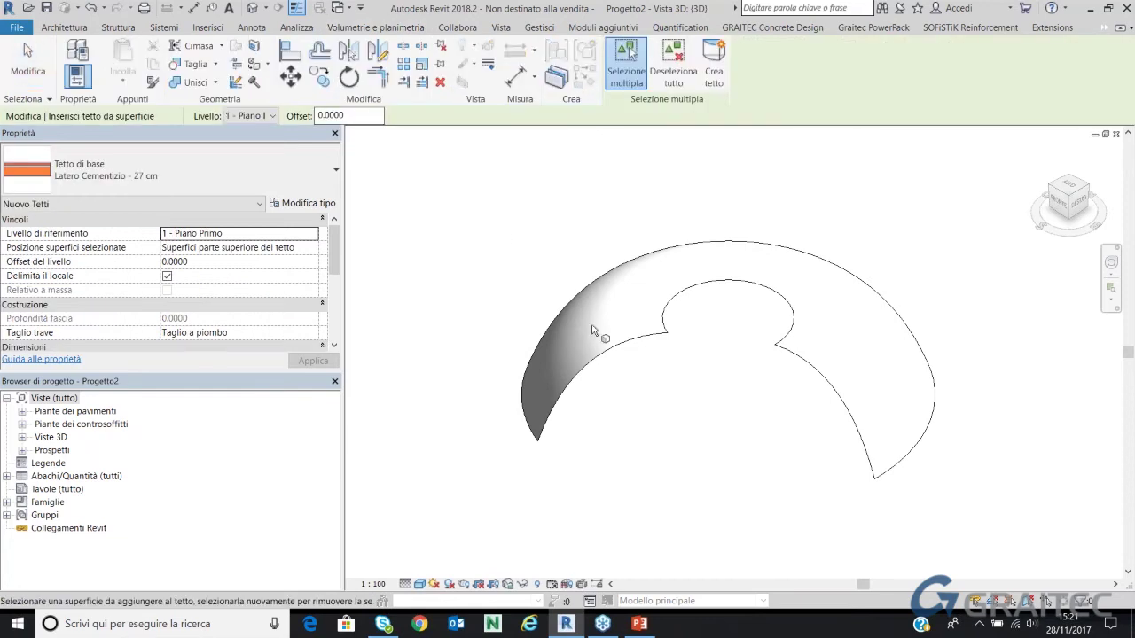
left_click(613, 351)
left_click(711, 71)
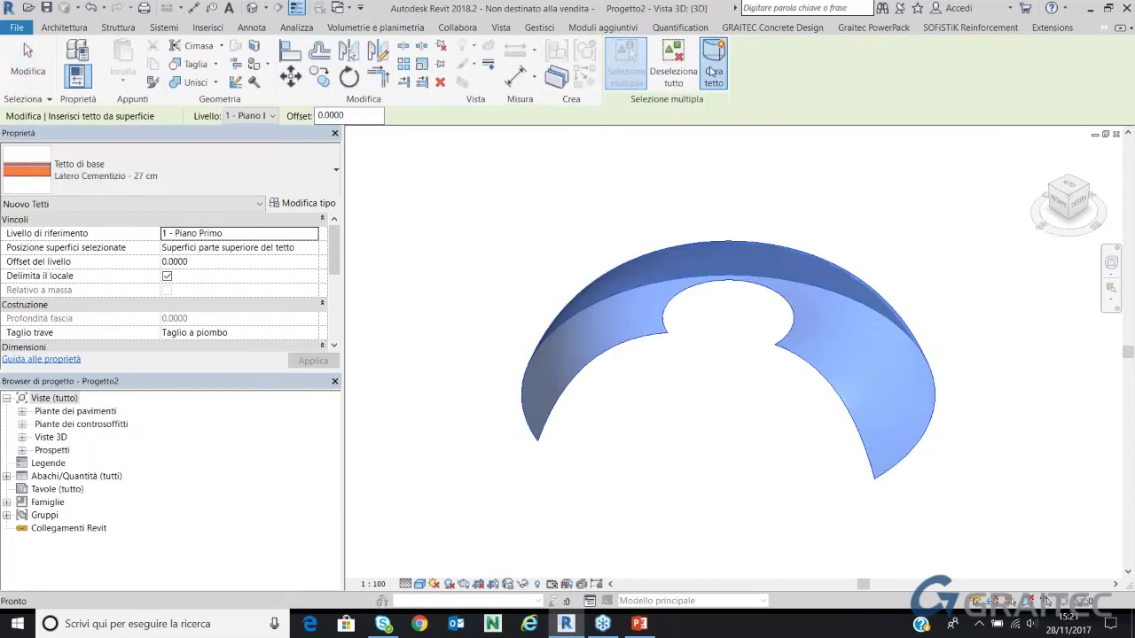
left_click(27, 62)
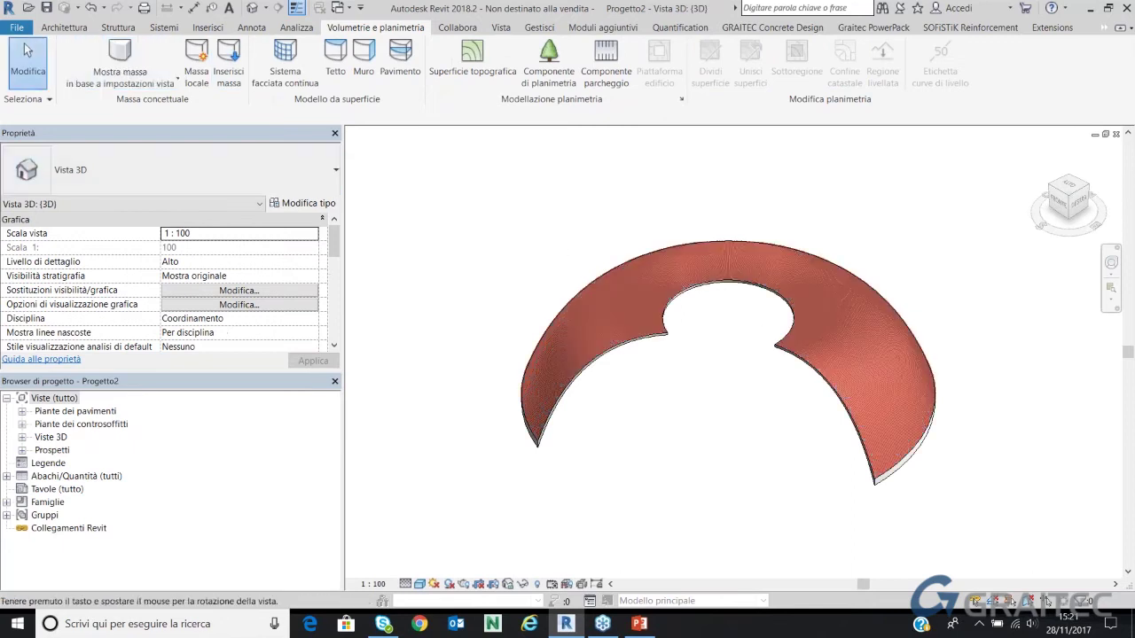
middle_click_drag(727, 399, 728, 354, "shift")
left_click(654, 324)
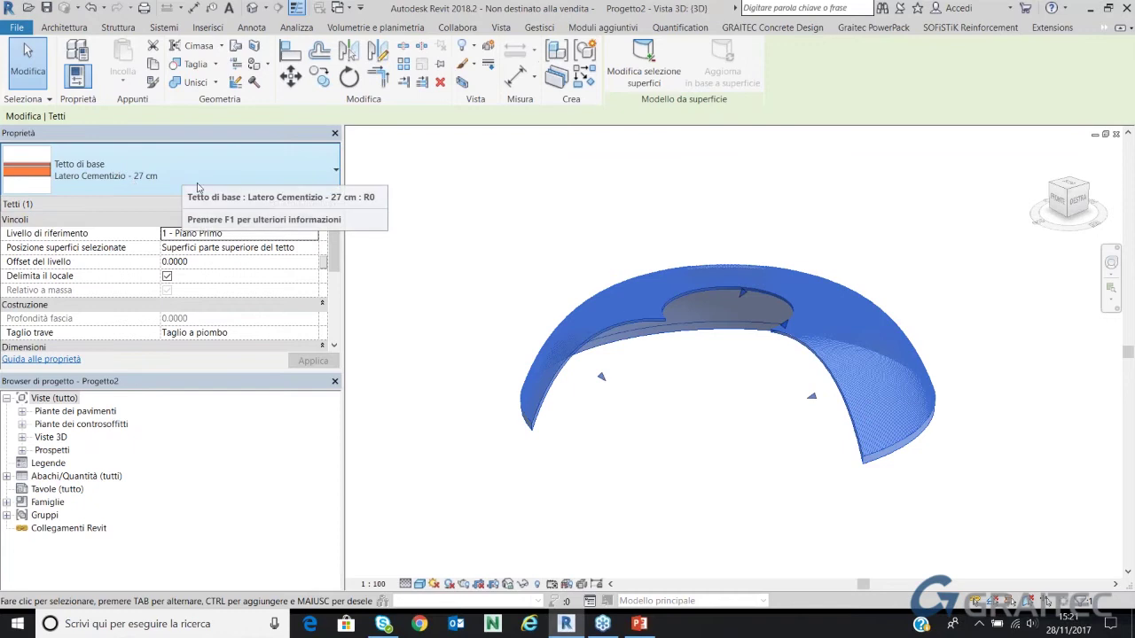
left_click(892, 255)
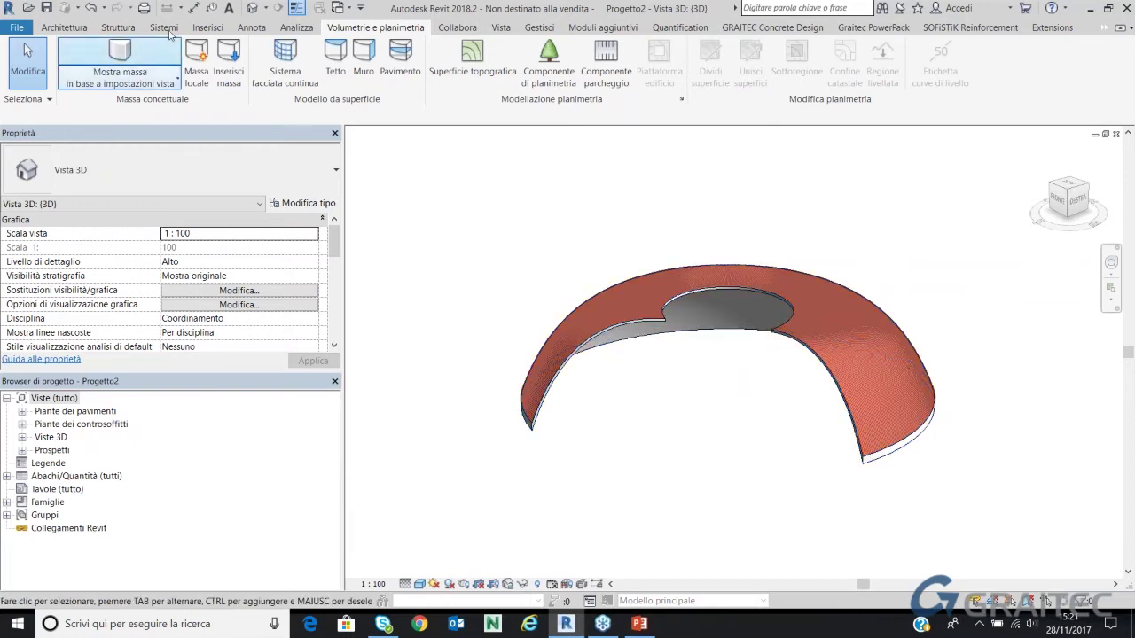
left_click(91, 8)
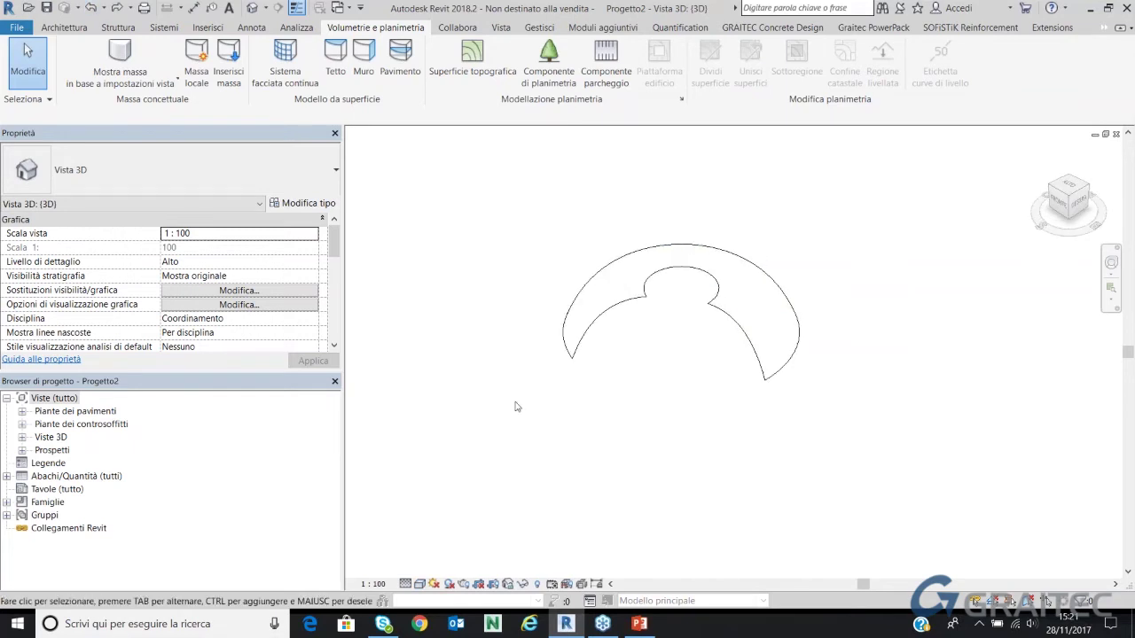
Switch to Ombreggiato style and build a wall on the curved mass face
left_click(420, 583)
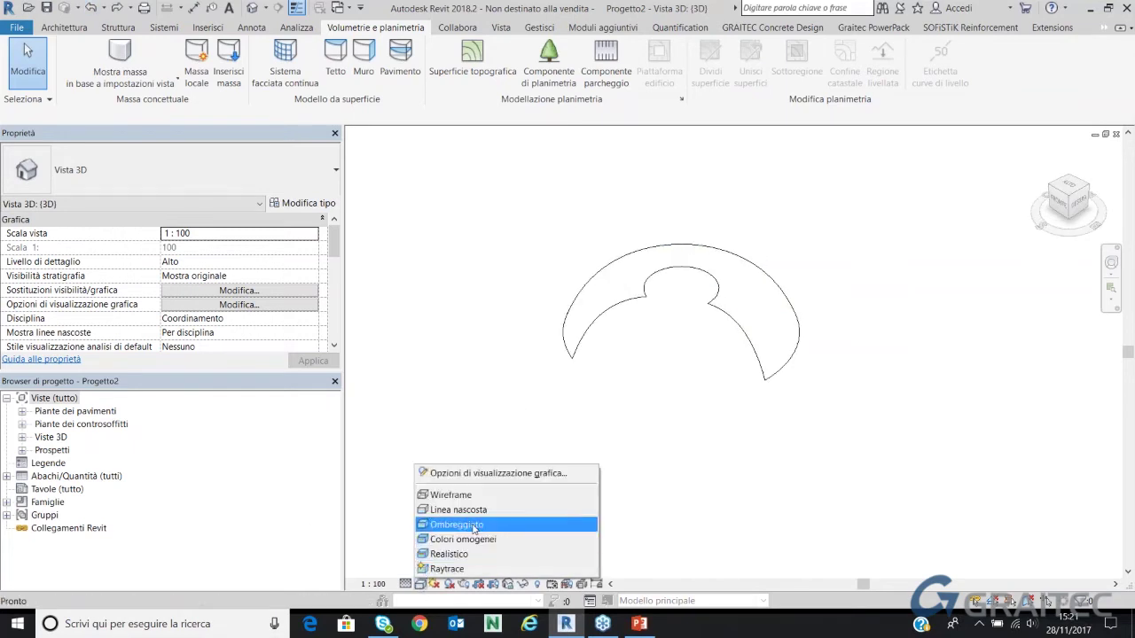
left_click(461, 526)
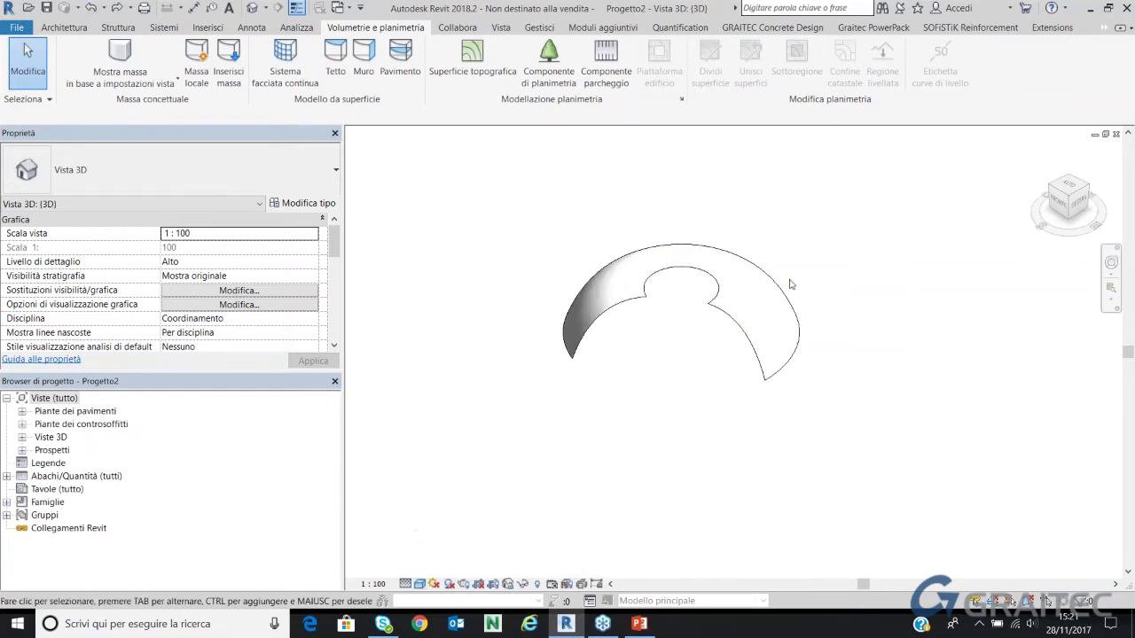
left_click(363, 60)
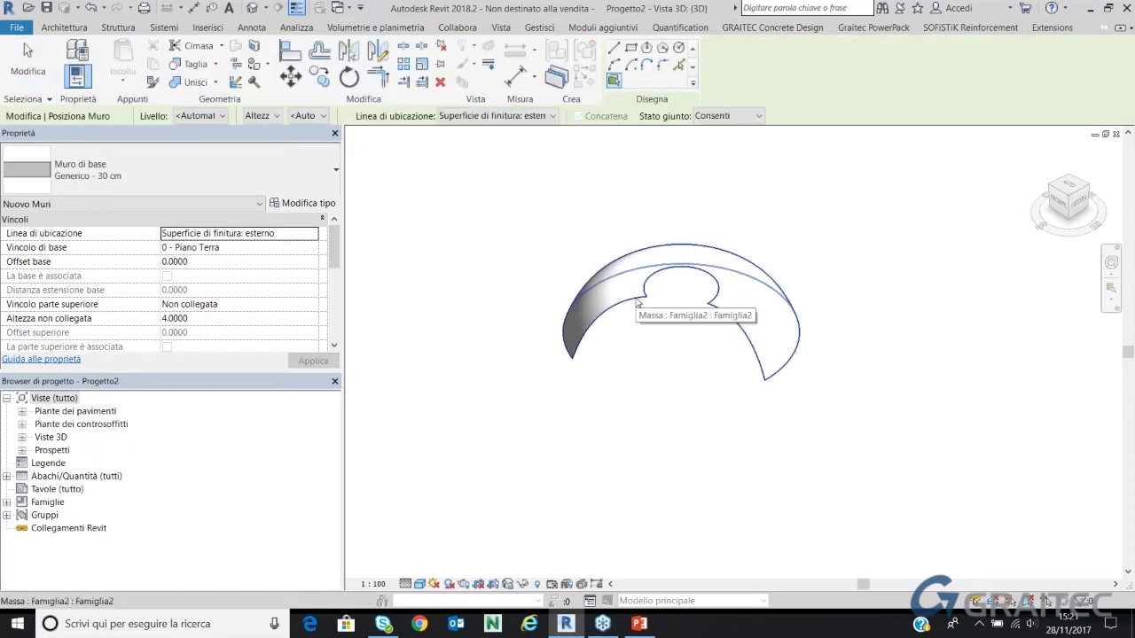
left_click(639, 302)
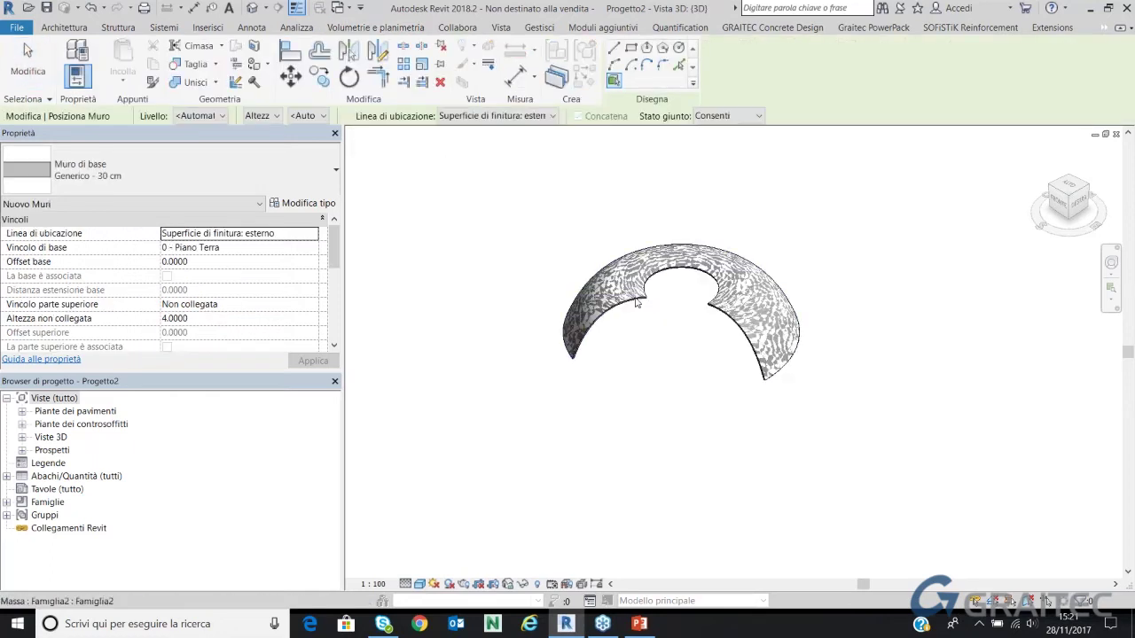
left_click(391, 27)
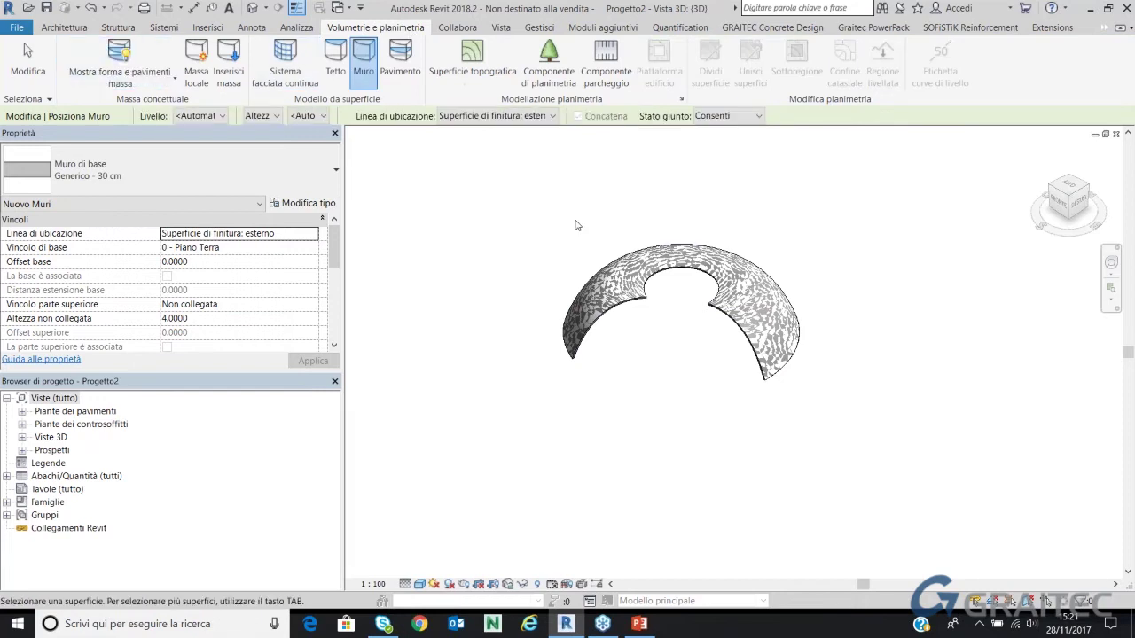
Hide the mass and change the curved wall's type to Tamponamento Esterno - 38 cm
left_click(120, 58)
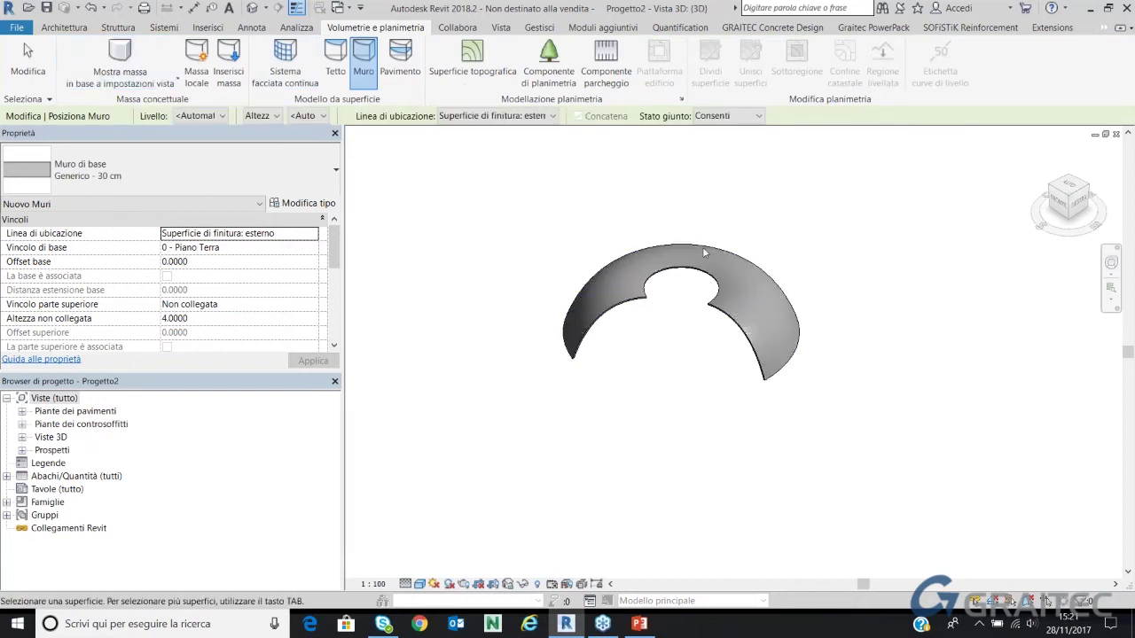
scroll(665, 346, "up", 2)
scroll(621, 284, "up", 2)
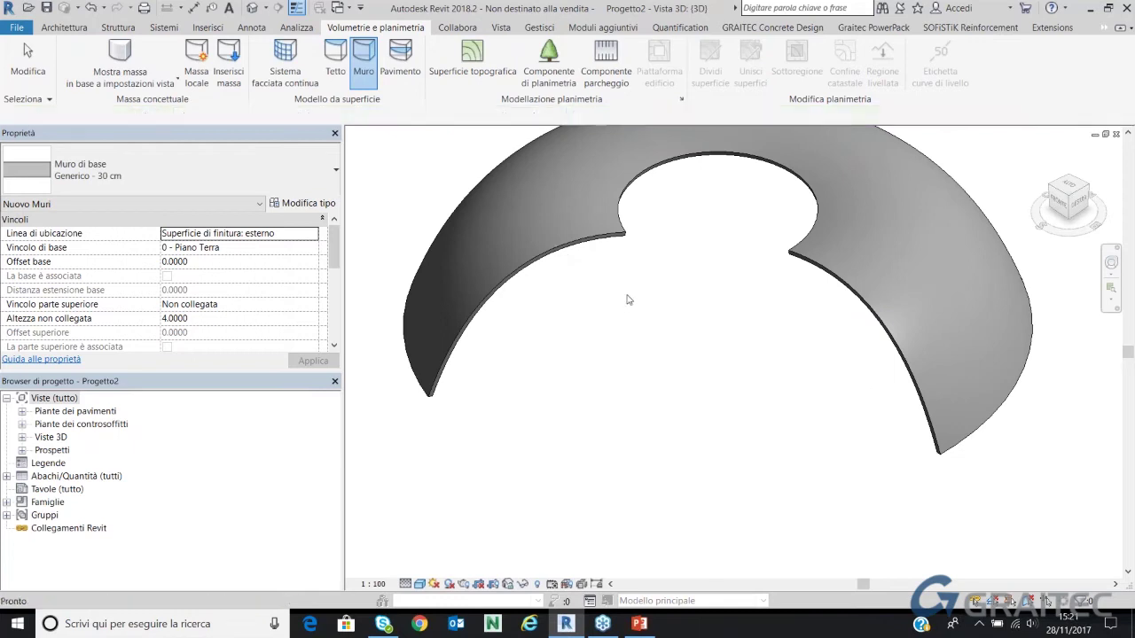
left_click(591, 233)
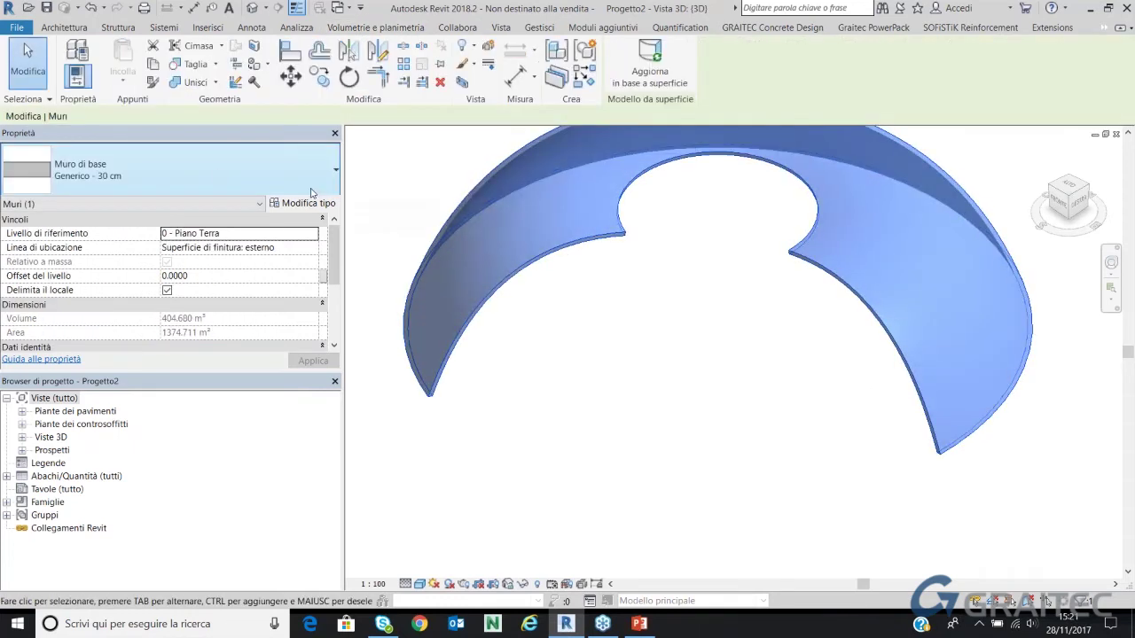
left_click(306, 181)
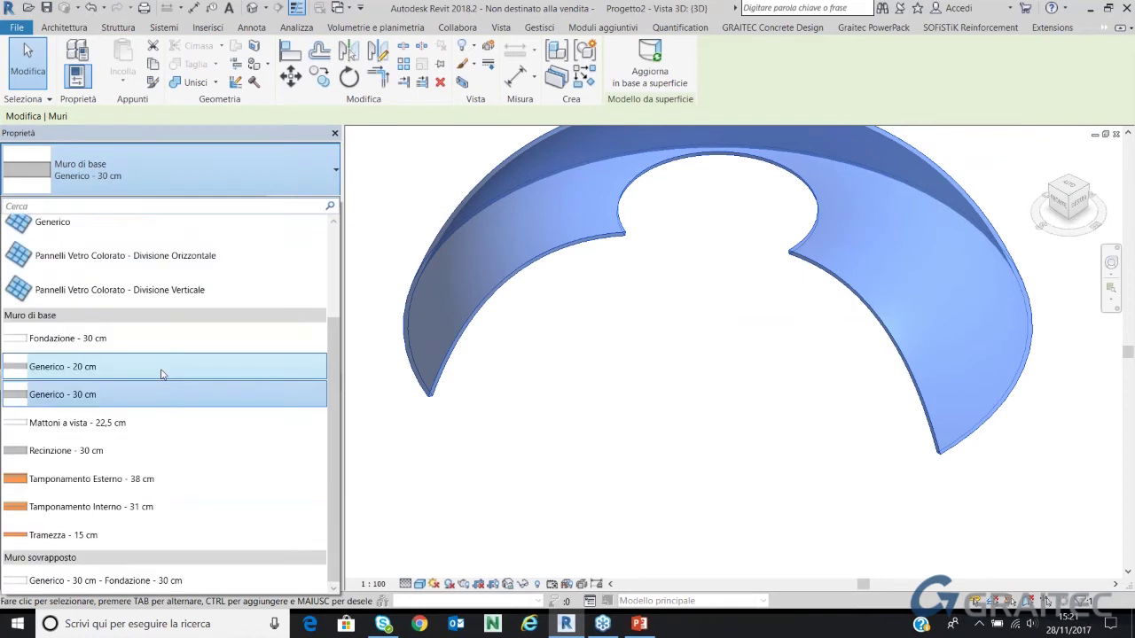
left_click(142, 479)
left_click(703, 307)
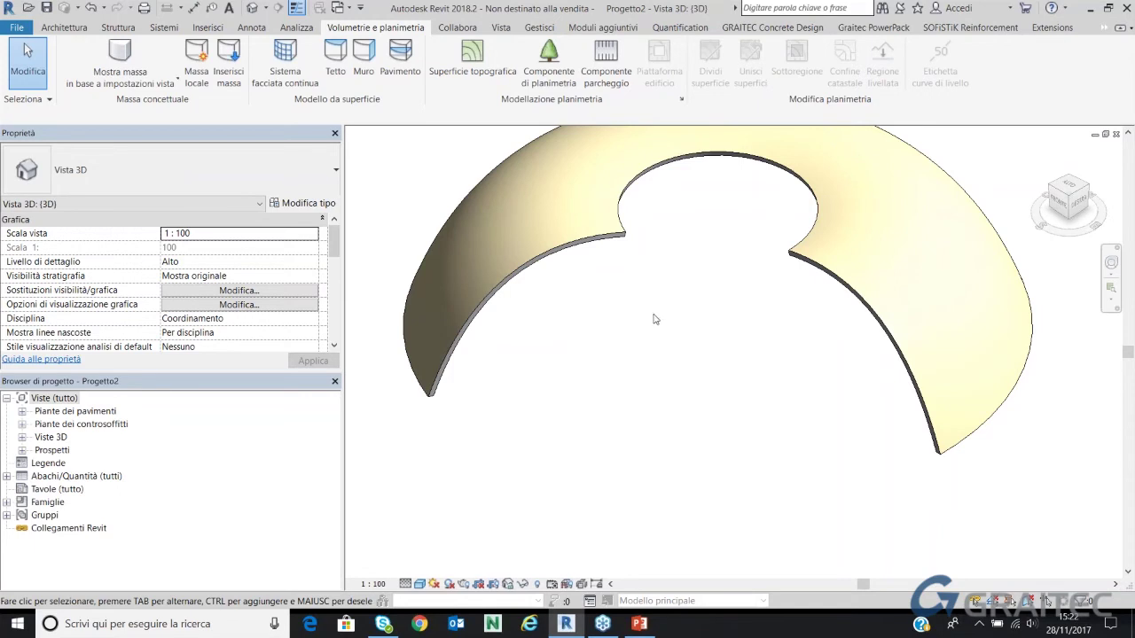
scroll(654, 320, "down", 3)
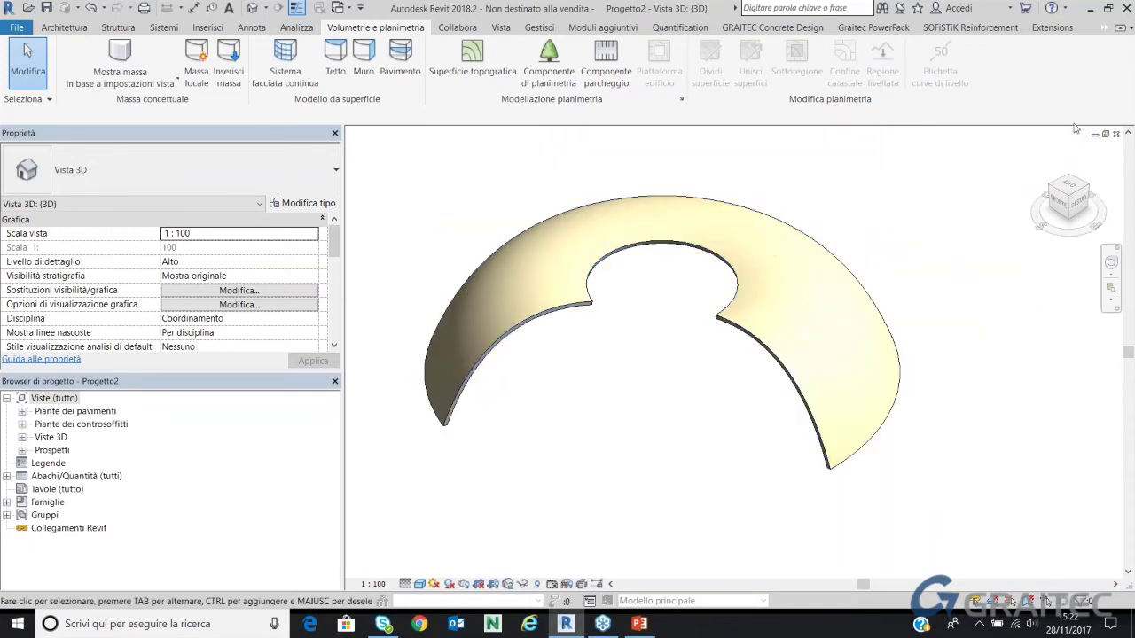
Close Progetto2 and Famiglia2 without saving changes
left_click(1107, 9)
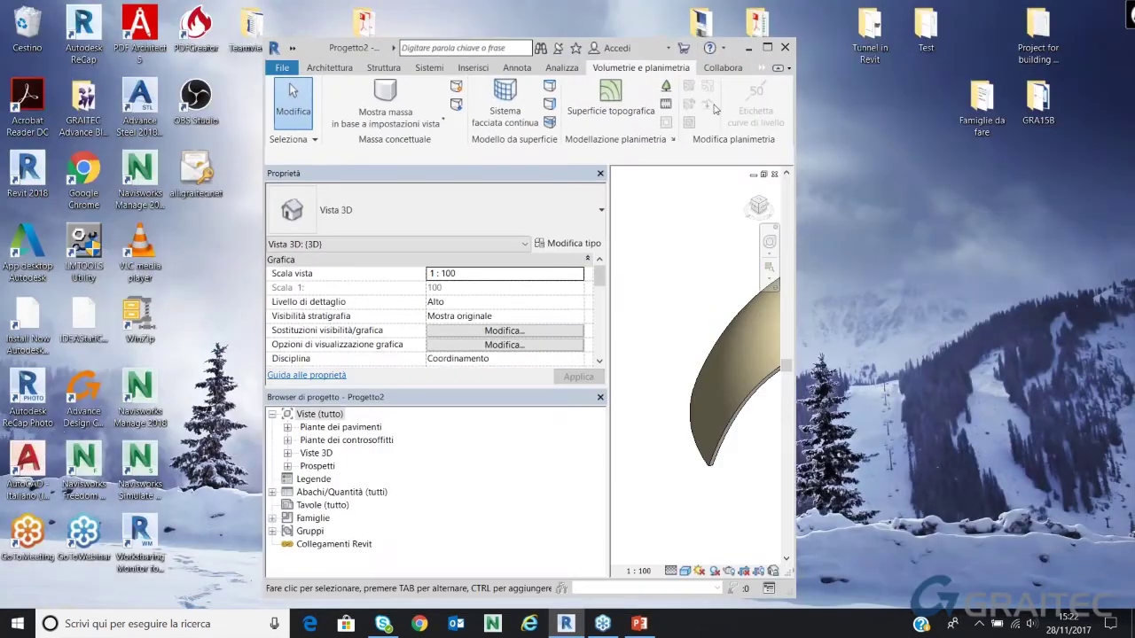
left_click(775, 174)
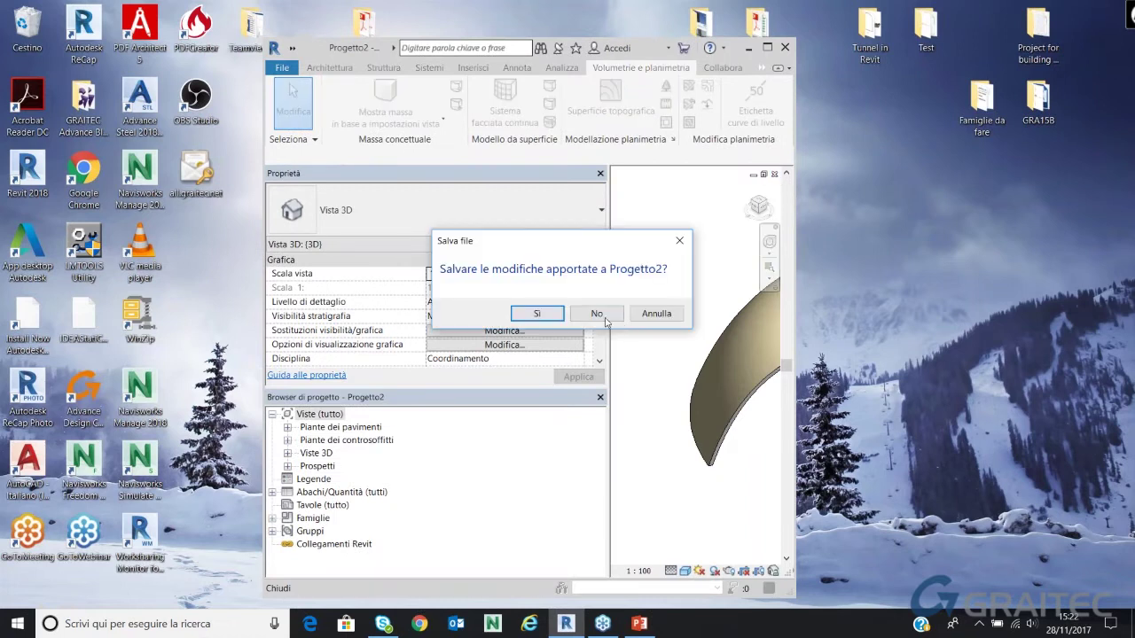
left_click(612, 314)
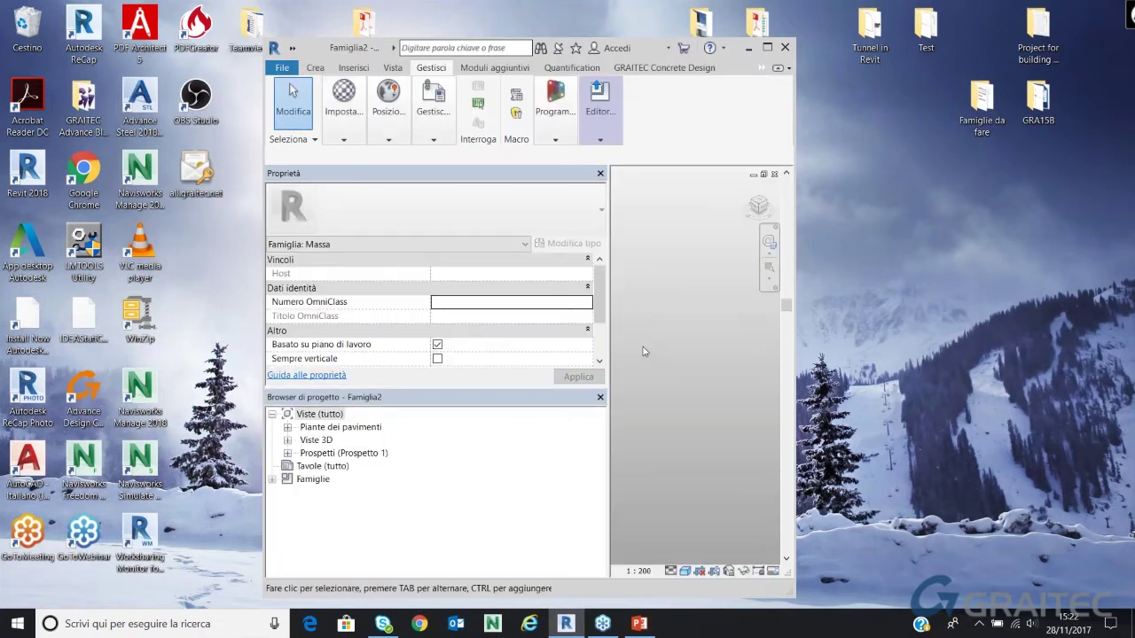
left_click(775, 174)
left_click(594, 312)
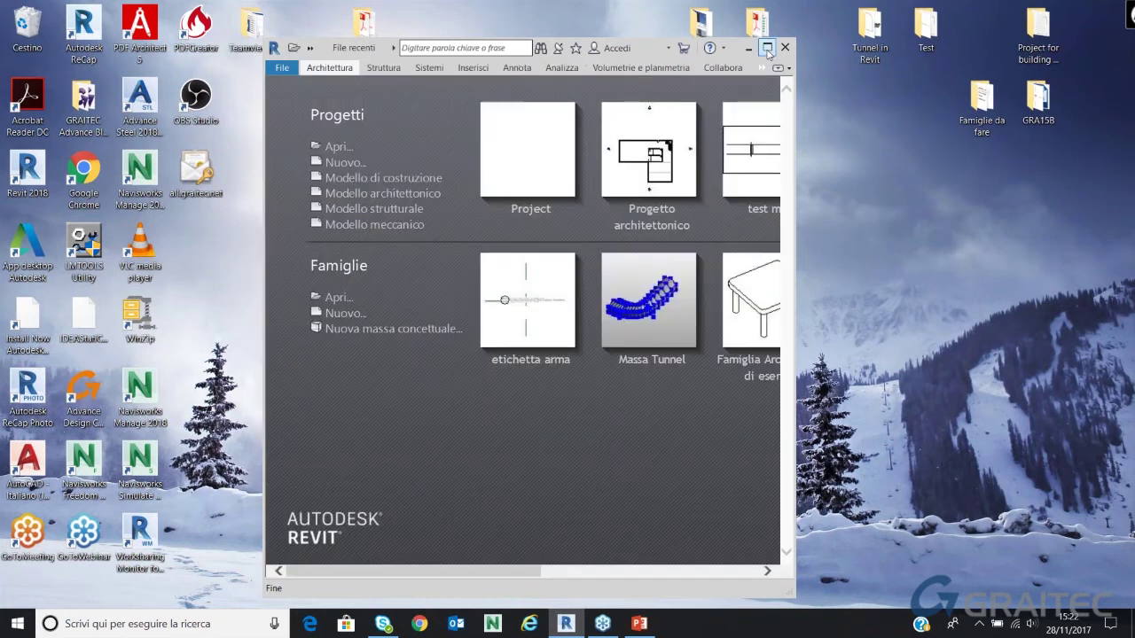
Start a new conceptual mass from the Massa metrica template
left_click(767, 47)
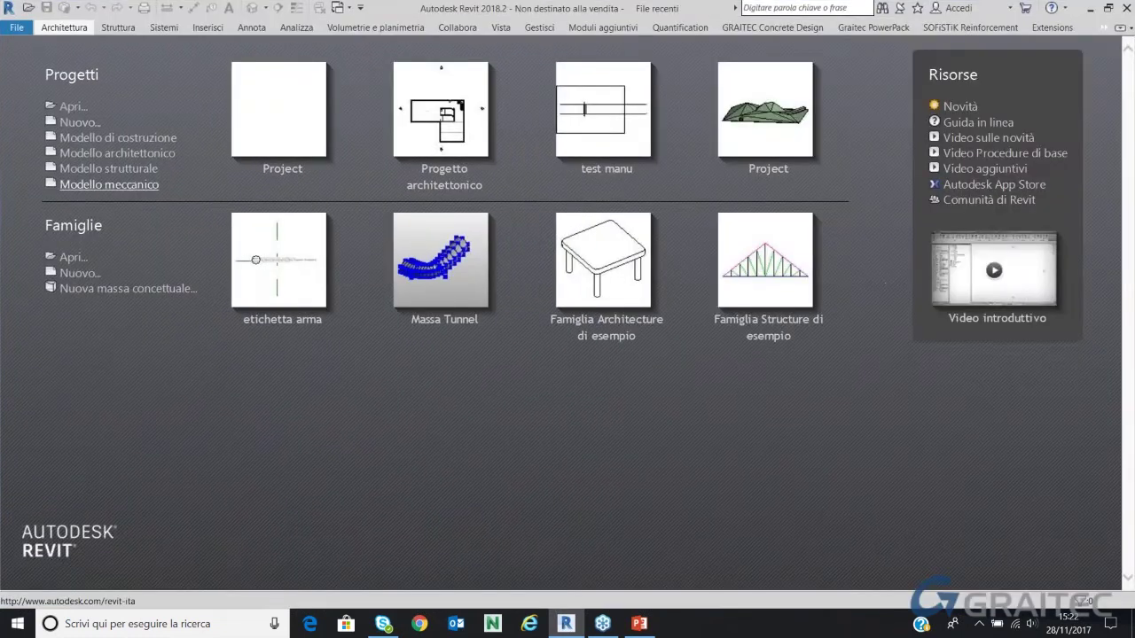
left_click(129, 288)
left_click(306, 116)
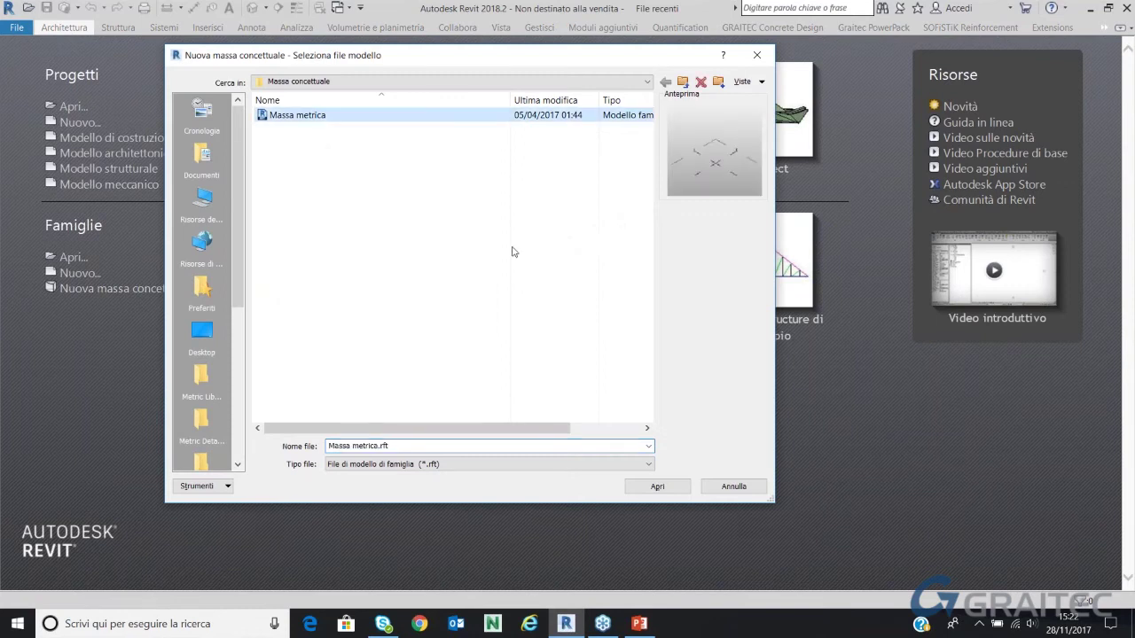
left_click(657, 486)
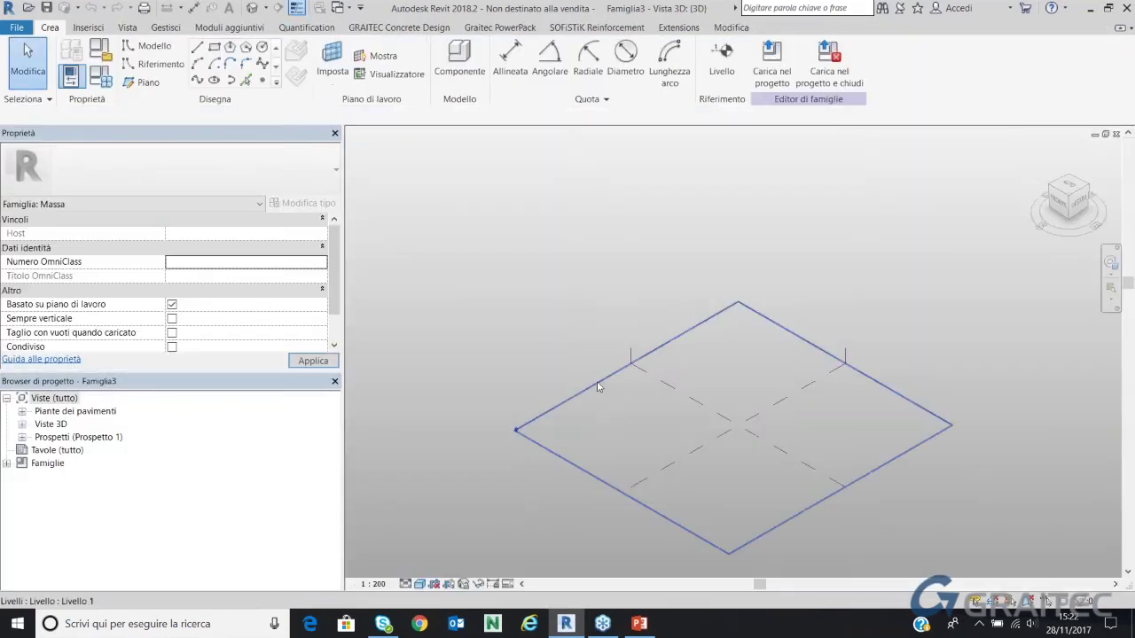
Set Famiglia3's Lunghezza unit format to Metri in Unità di misura and confirm
left_click(174, 33)
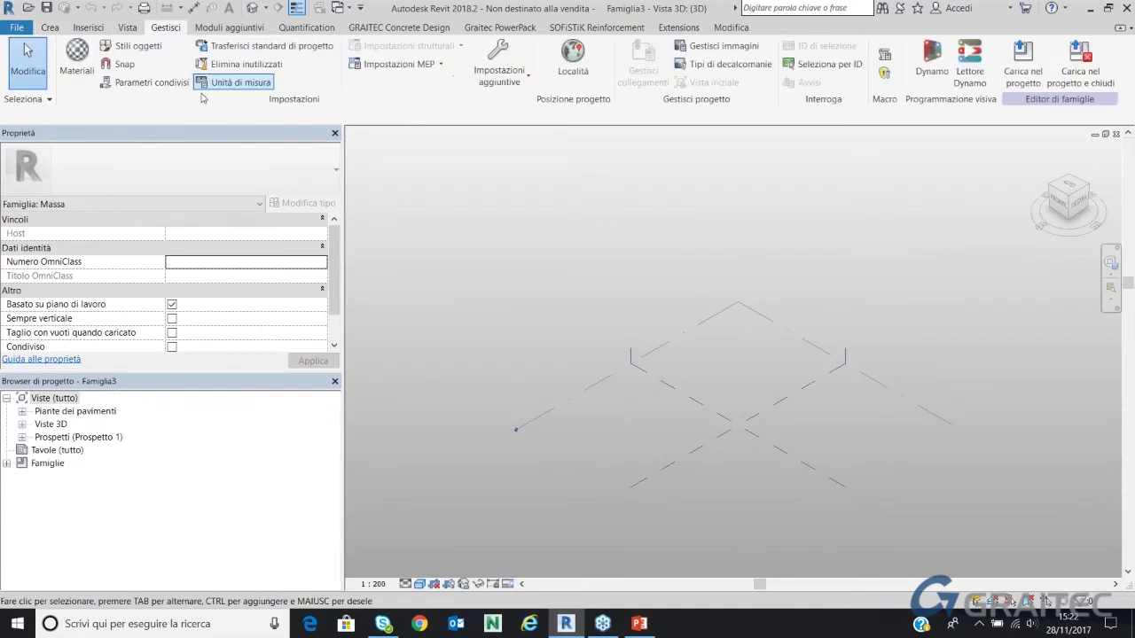
left_click(230, 82)
left_click(621, 207)
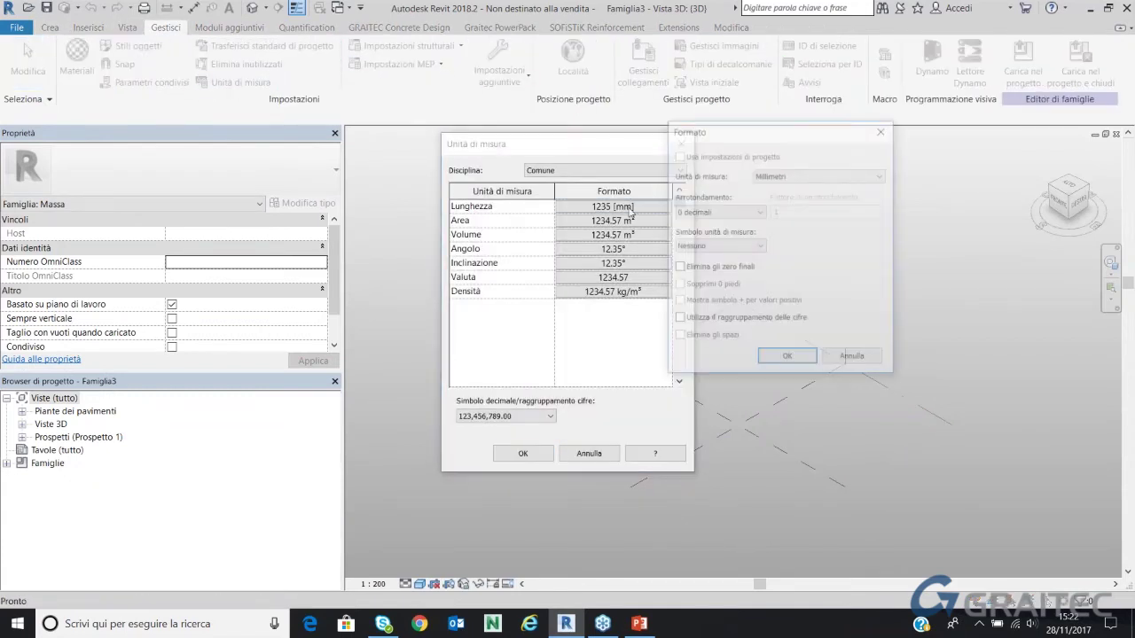
left_click(829, 176)
left_click(801, 226)
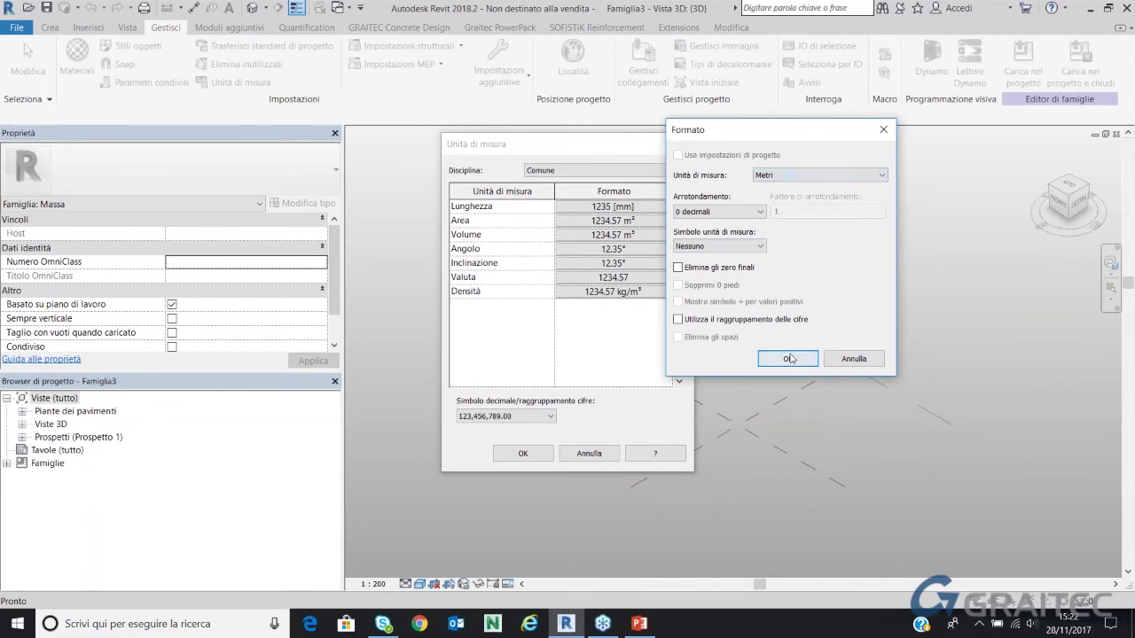
left_click(787, 358)
left_click(524, 453)
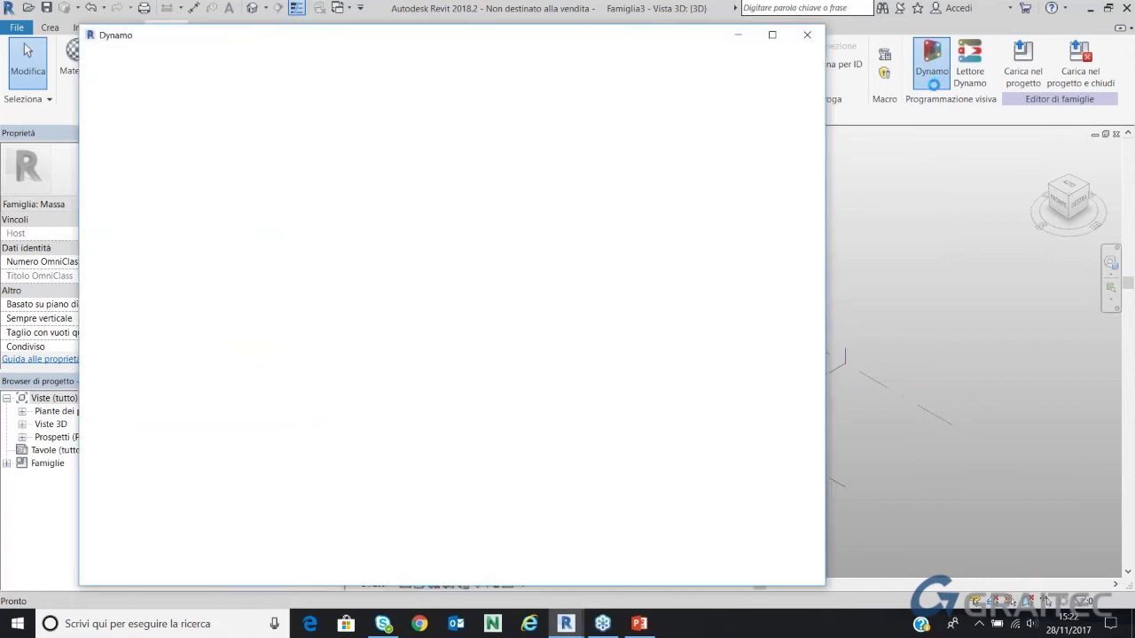
Open the Esercizio 2.dyn graph in Dynamo and maximize the window
left_click(266, 286)
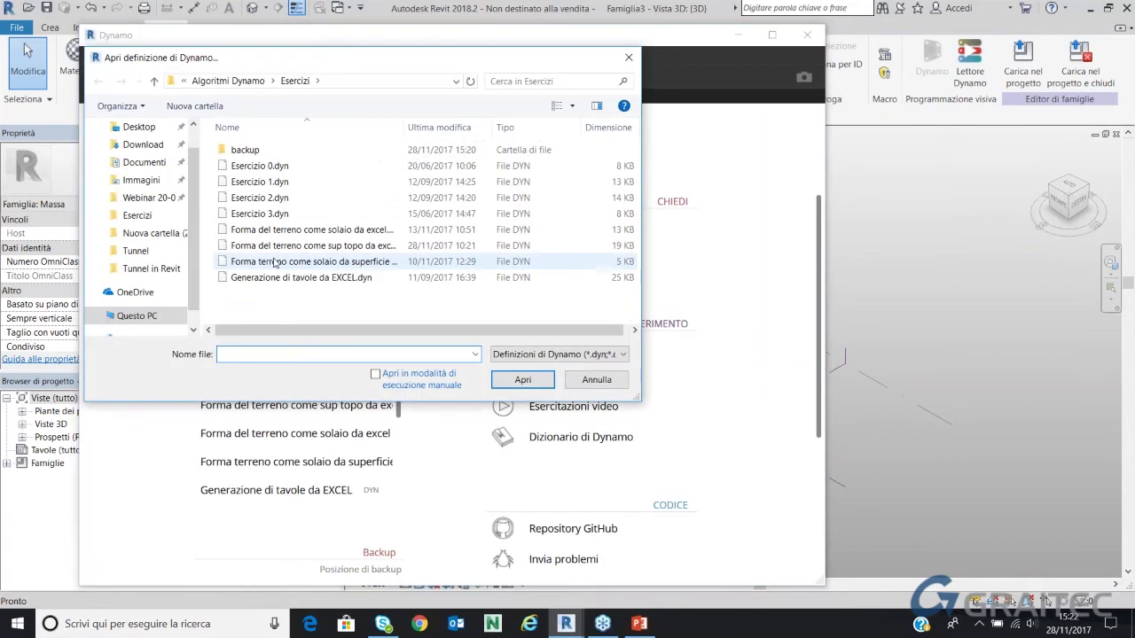
left_click(260, 182)
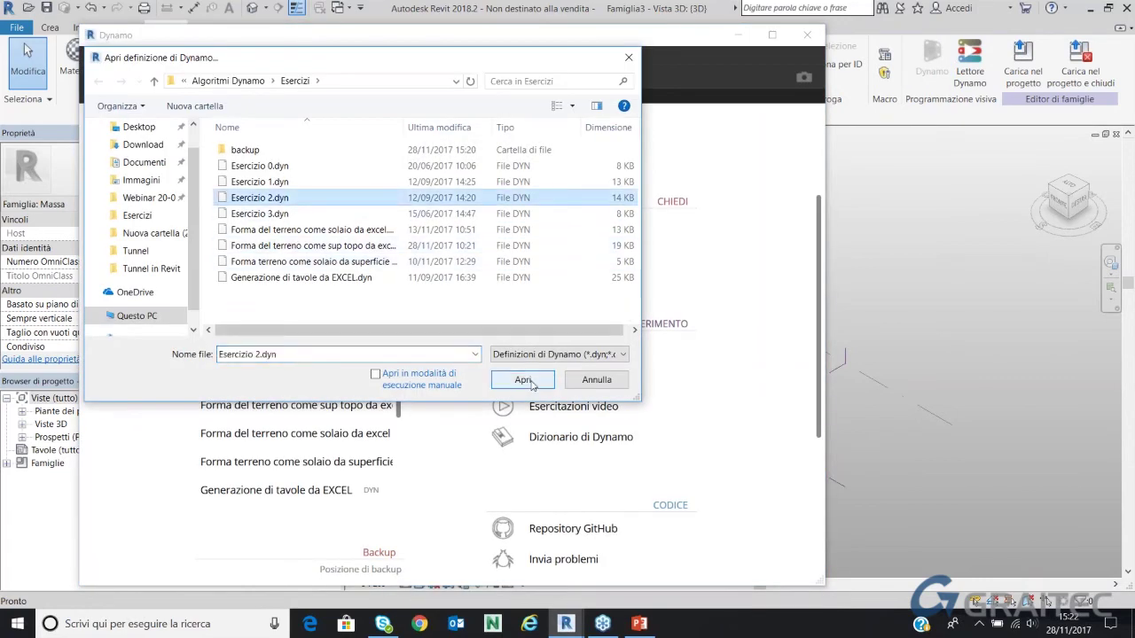
left_click(532, 383)
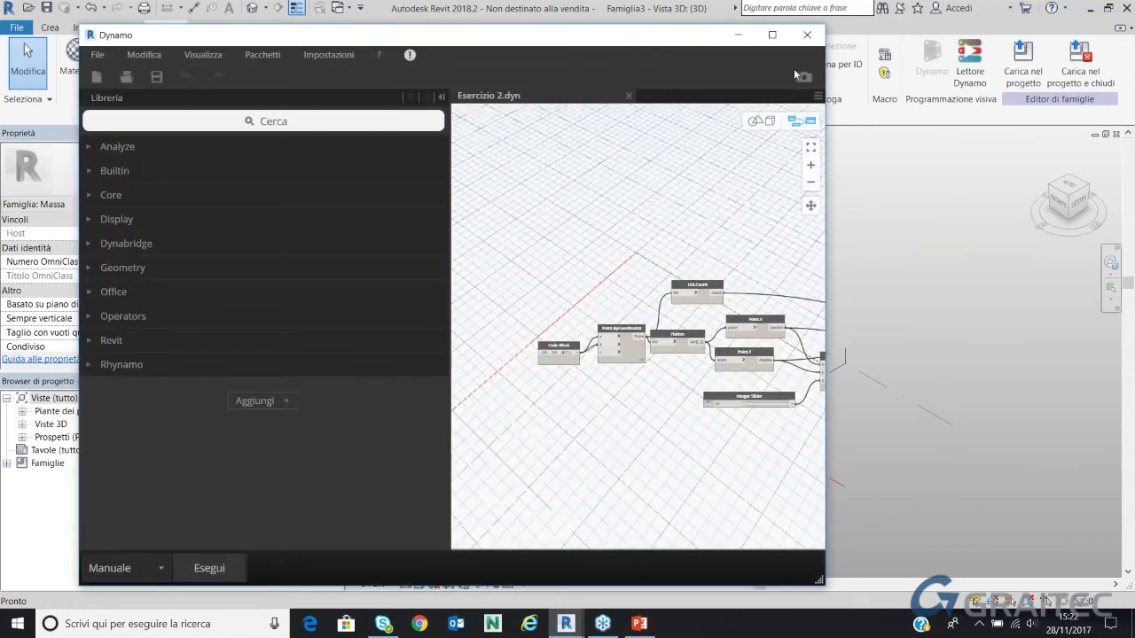
left_click(772, 35)
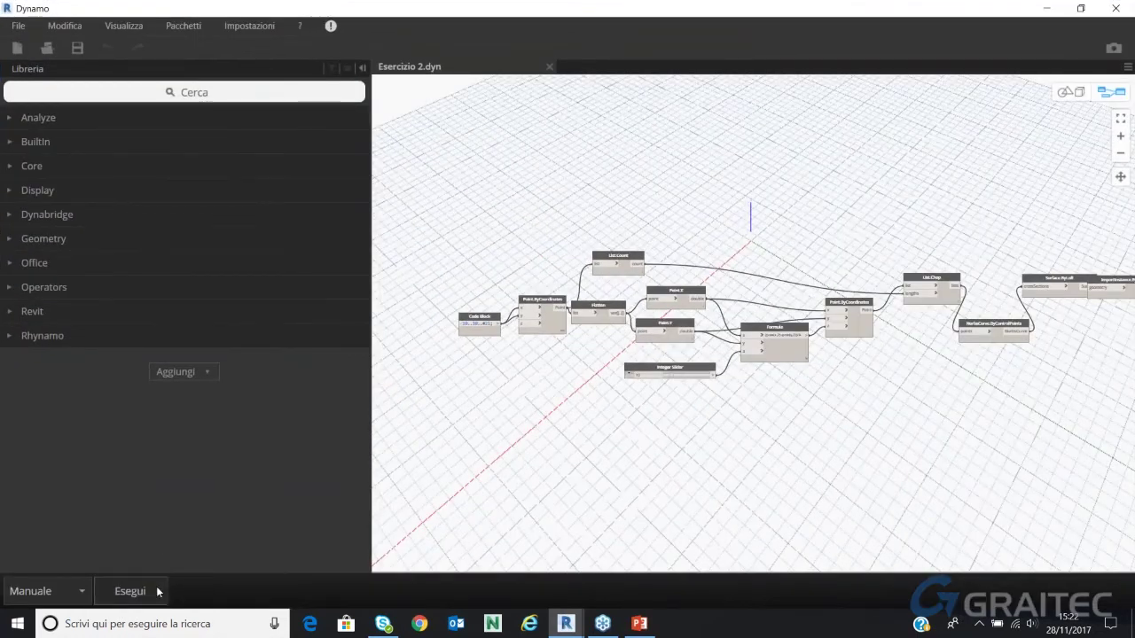
Run the graph to generate the saddle surface and reposition the Formula node
left_click(640, 255)
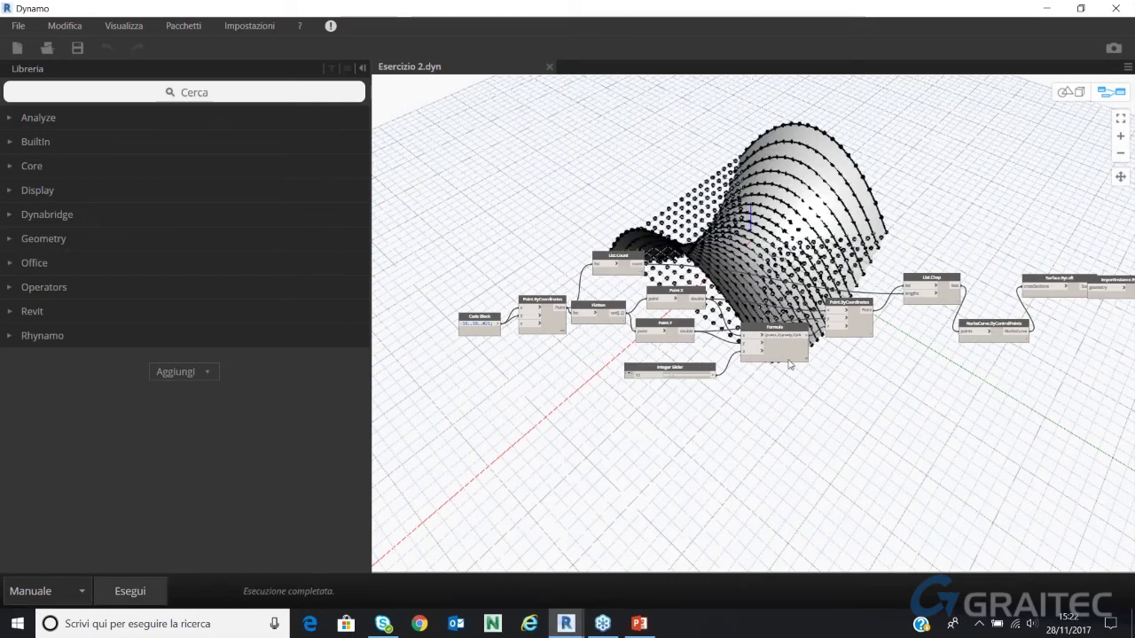
scroll(789, 364, "up", 5)
scroll(709, 337, "up", 1)
scroll(674, 320, "up", 1)
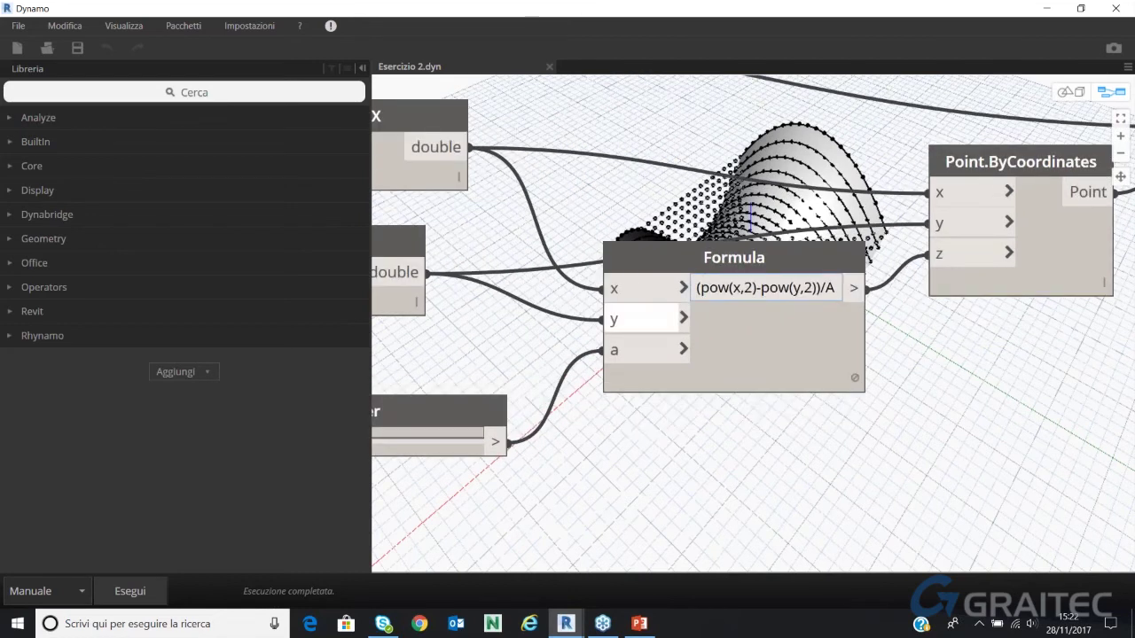
left_click_drag(751, 266, 697, 290)
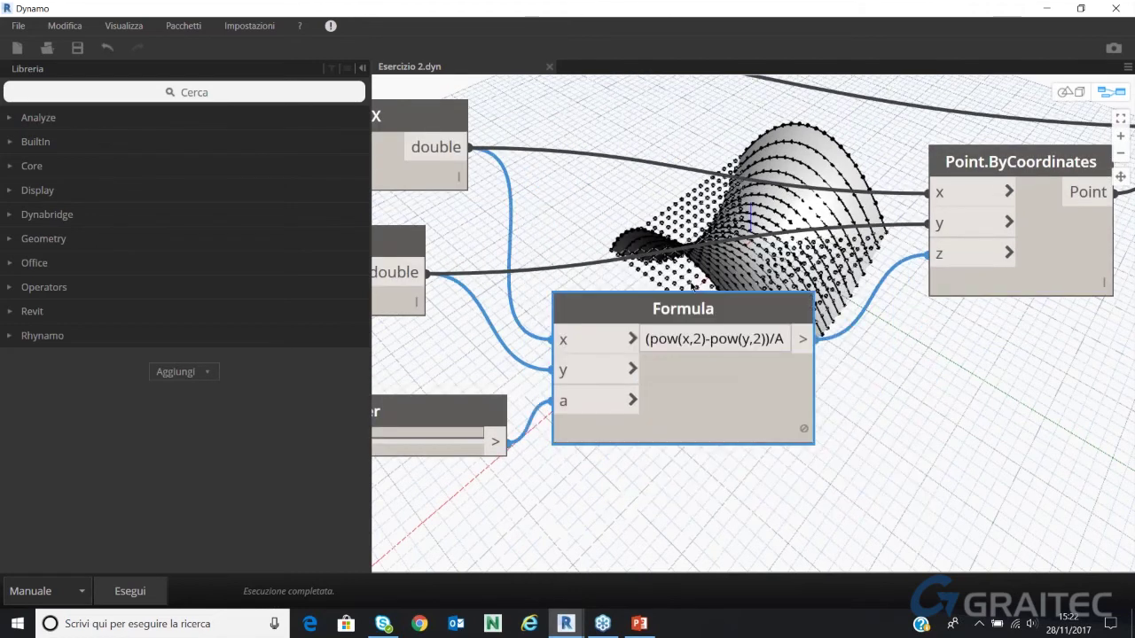
mouse_move(720, 282)
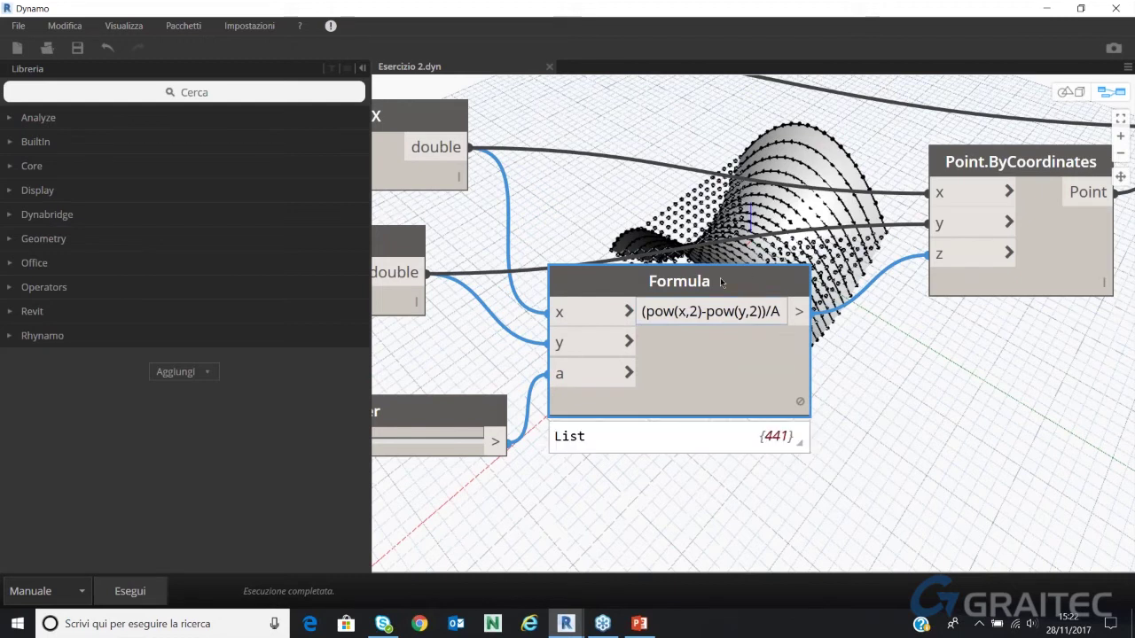
left_click_drag(720, 278, 759, 271)
scroll(752, 273, "down", 1)
scroll(752, 274, "down", 1)
scroll(596, 356, "down", 2)
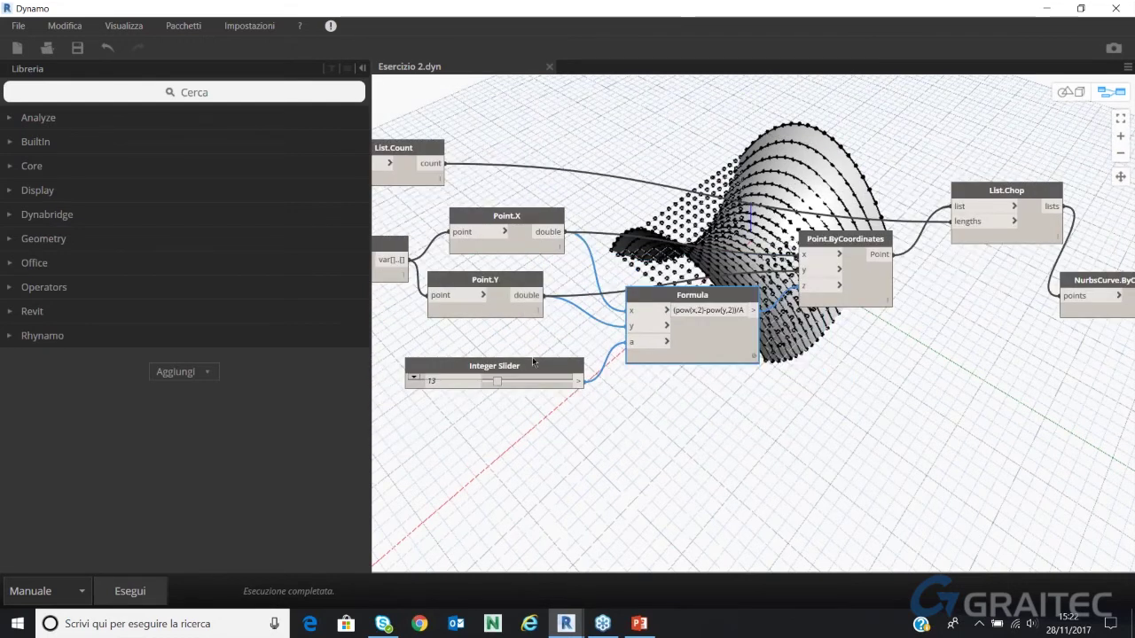
scroll(520, 361, "up", 2)
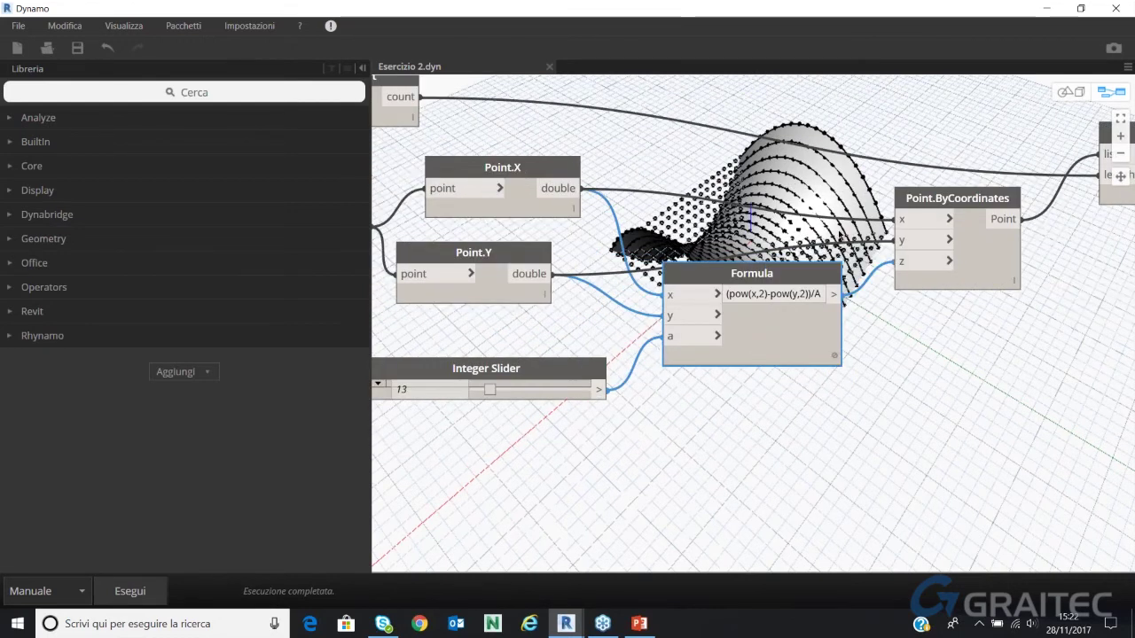
Close Dynamo and zoom in on the saddle surface and its point grid
left_click(1114, 13)
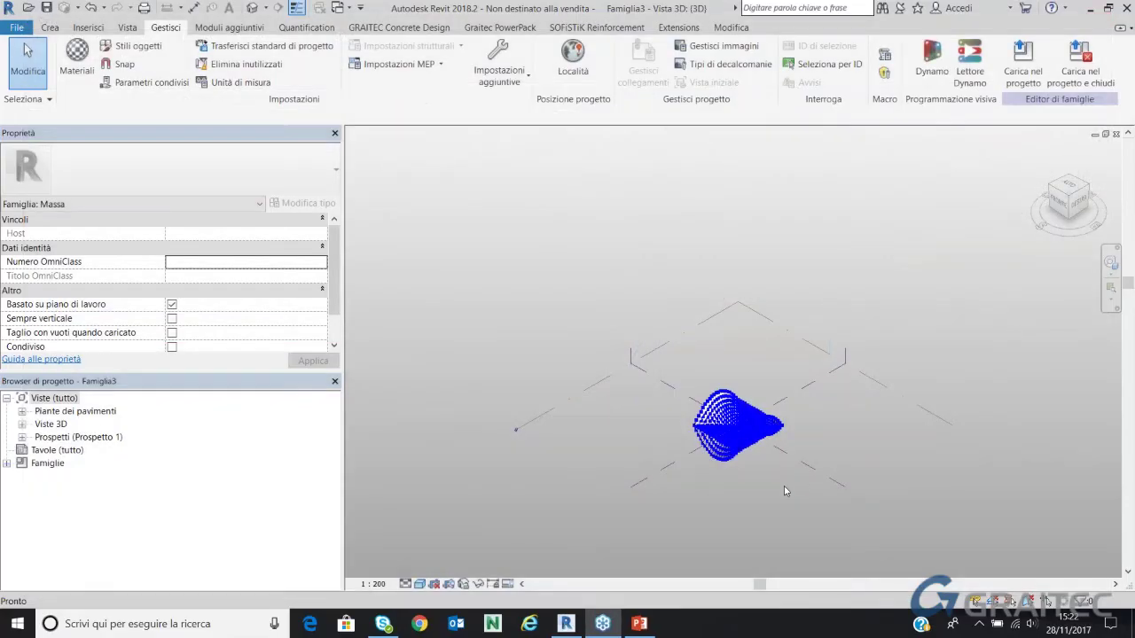
scroll(764, 468, "up", 2)
scroll(750, 448, "up", 2)
scroll(728, 426, "up", 2)
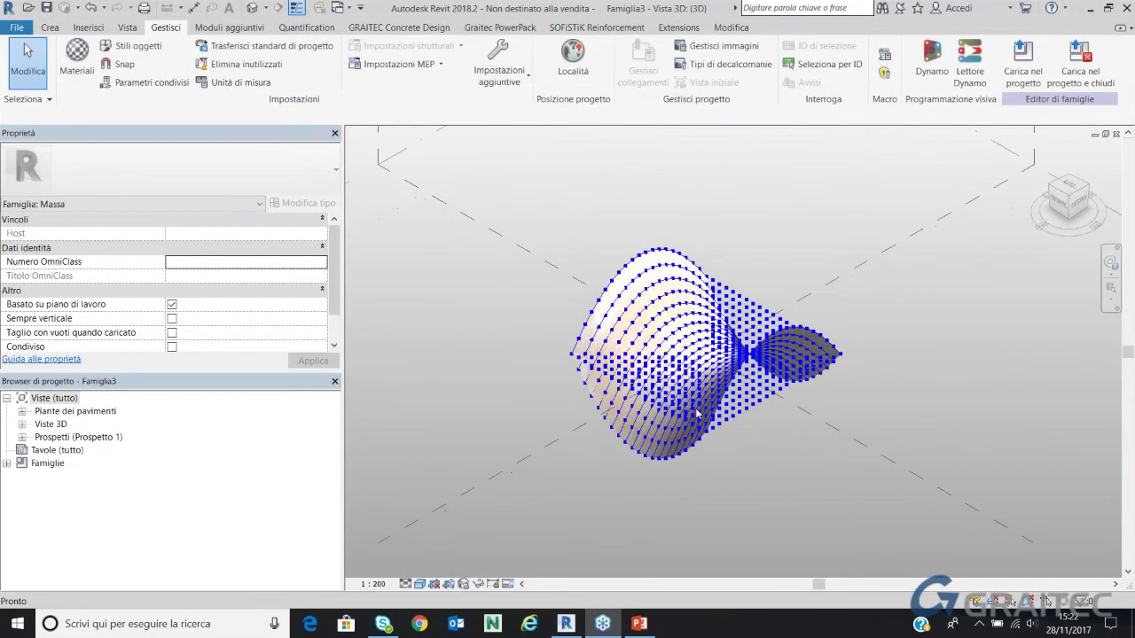
scroll(710, 410, "up", 2)
scroll(712, 434, "up", 2)
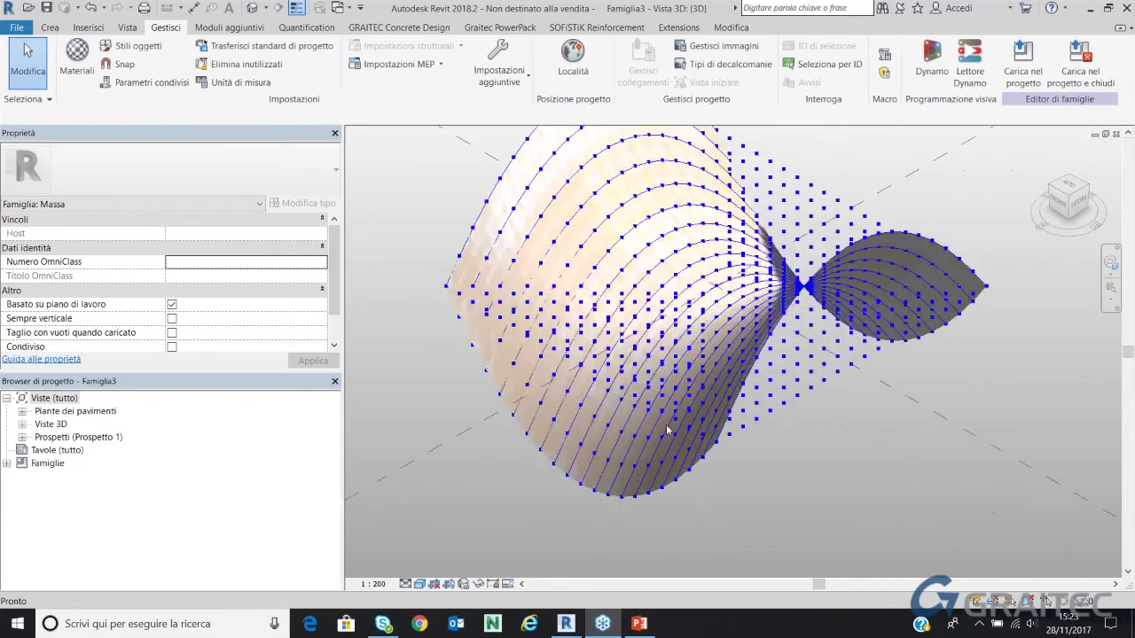
scroll(696, 431, "up", 2)
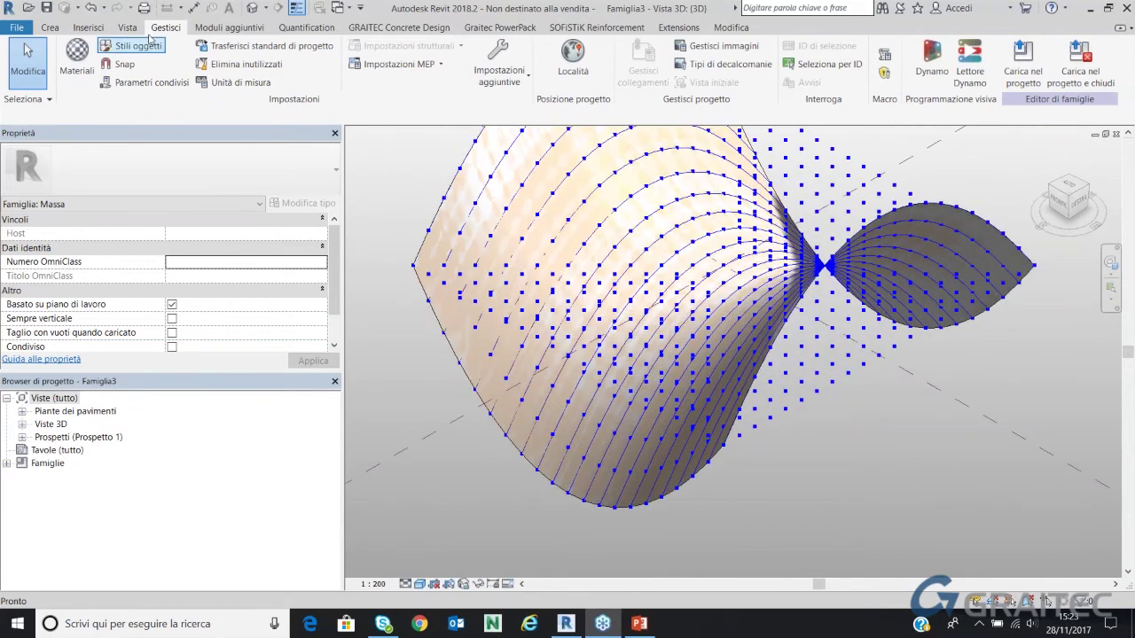
Try loading the family into a project and dismiss the no-open-project message
left_click(88, 28)
left_click(729, 73)
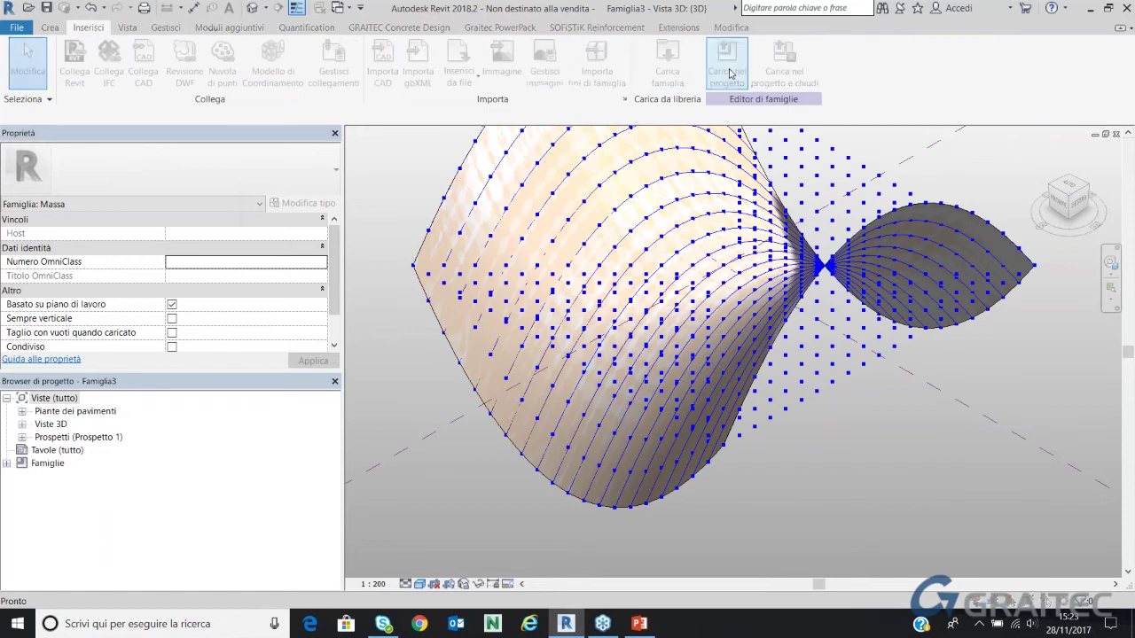
left_click(680, 232)
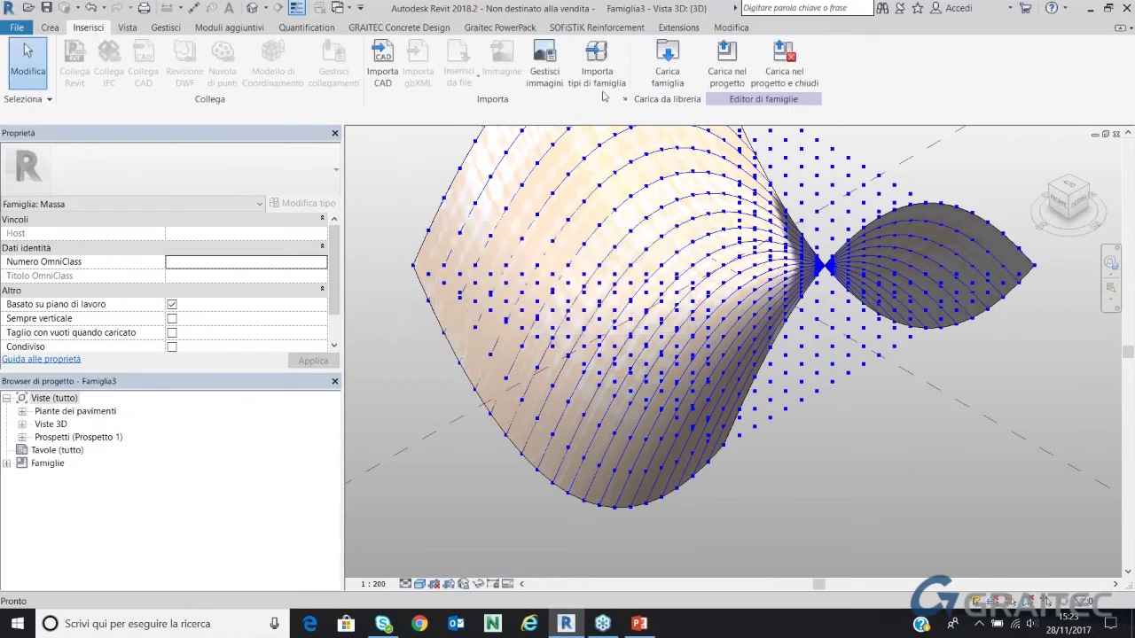
Load the 'Elemento adattivo su motivo con vetro' family from Desktop > Webinar 20-06-2017 Dynamo > Famiglia adattiva
left_click(667, 71)
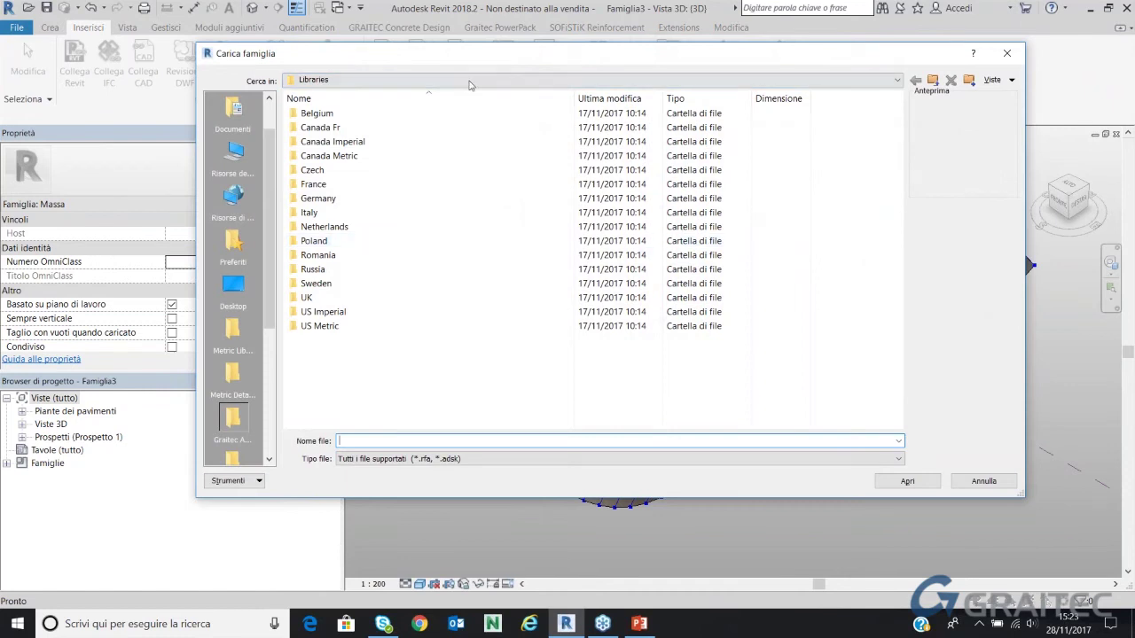
left_click(240, 299)
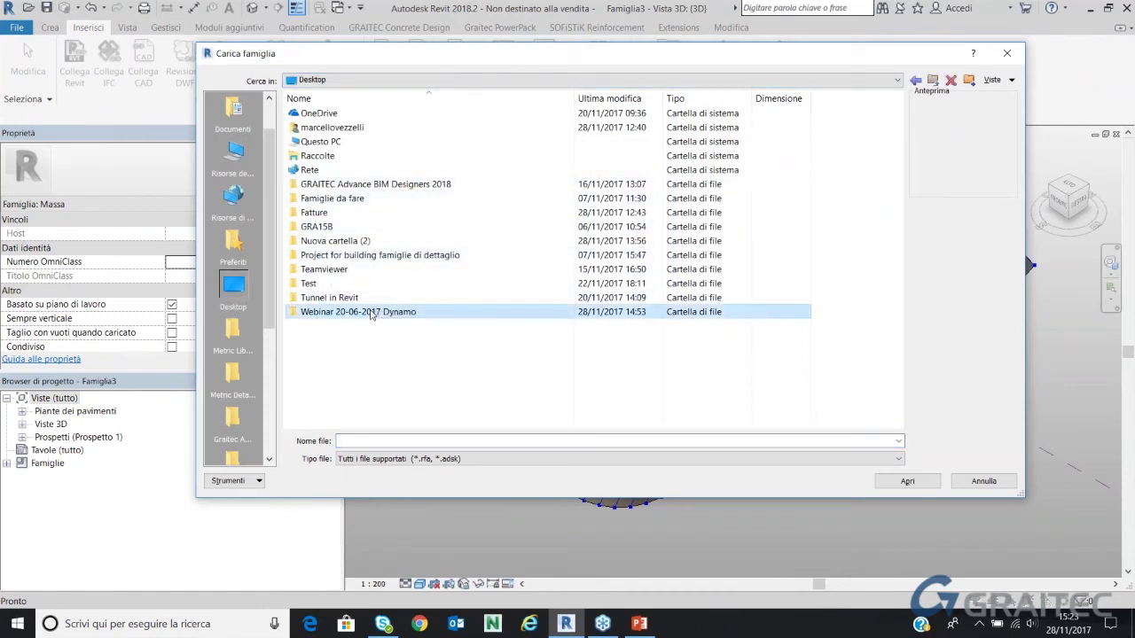
double_click(372, 312)
double_click(317, 143)
left_click(342, 126)
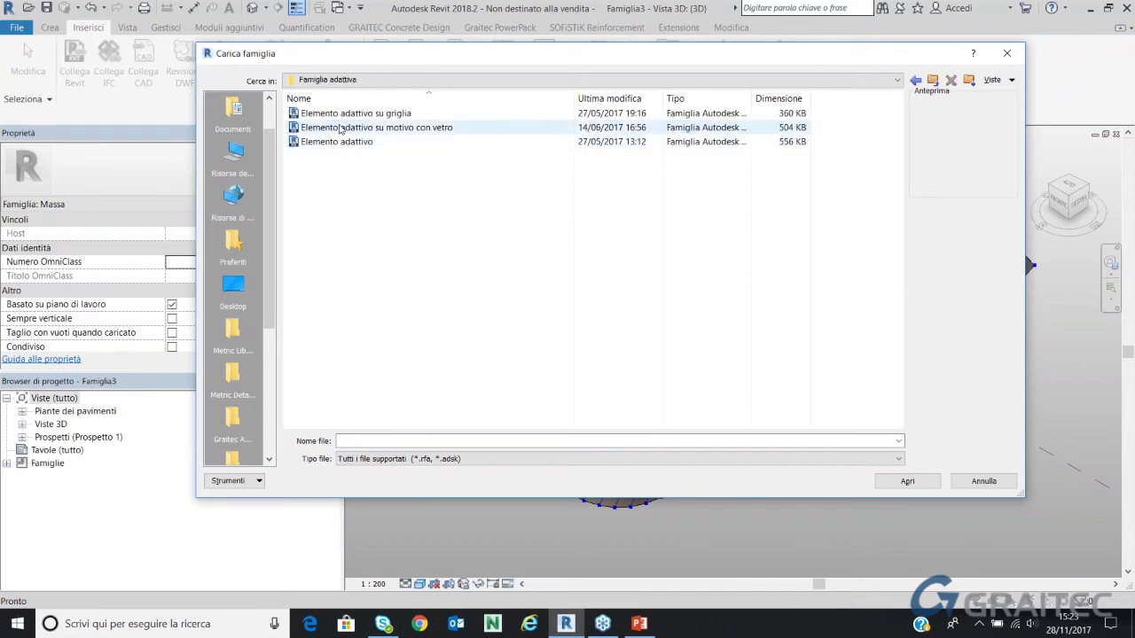
left_click(895, 481)
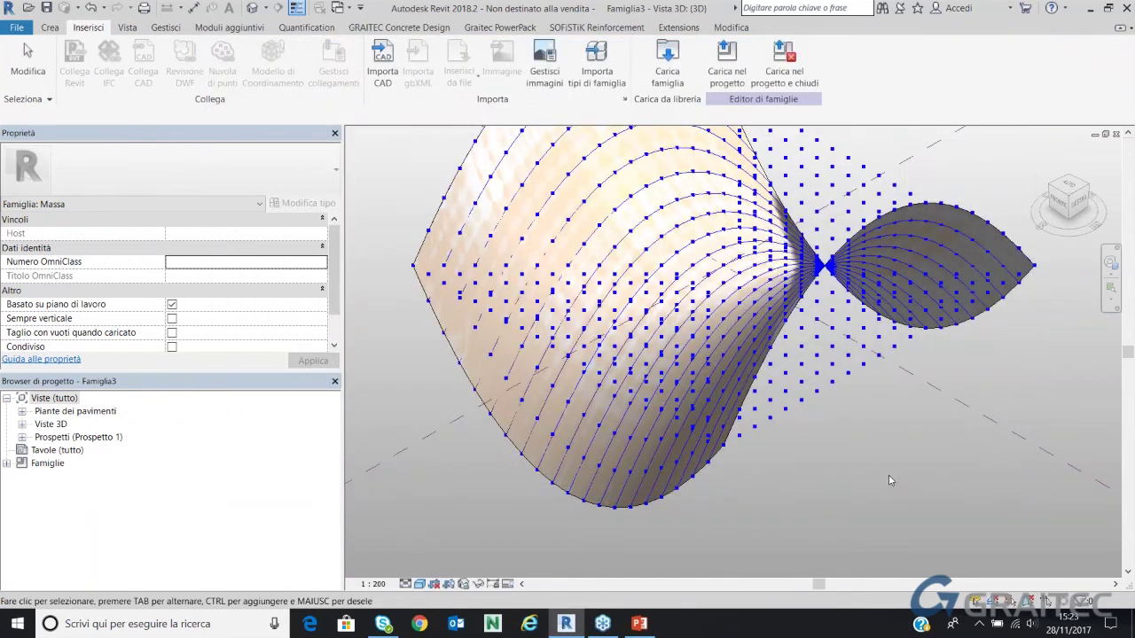
Cycle the pre-selection with Tab until the saddle surface face itself is highlighted
left_click(779, 332)
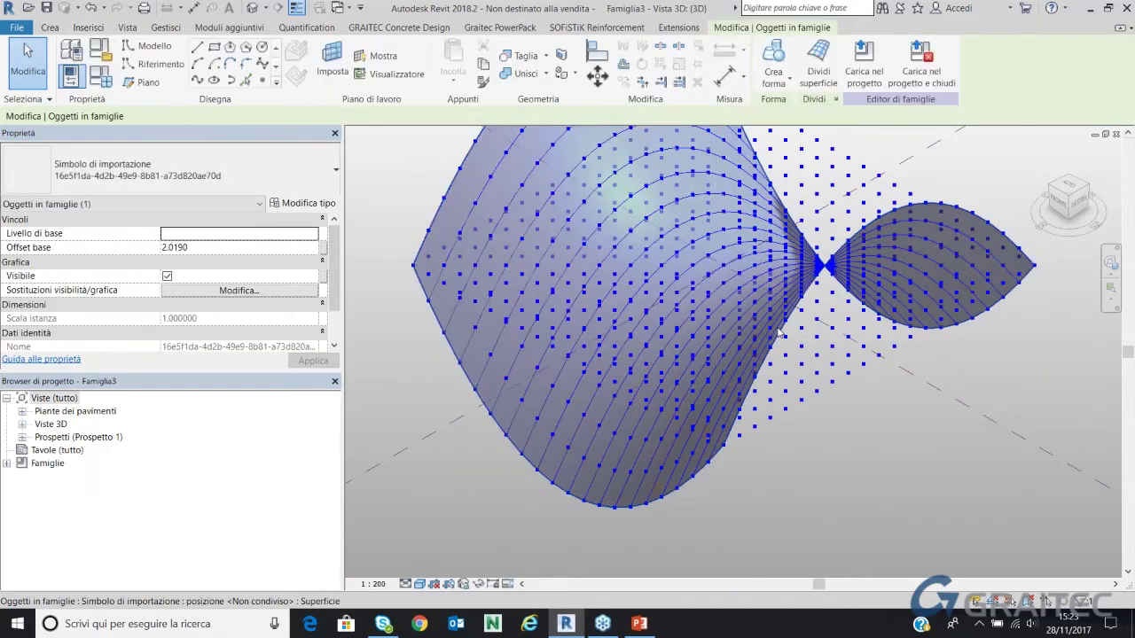
key("Escape")
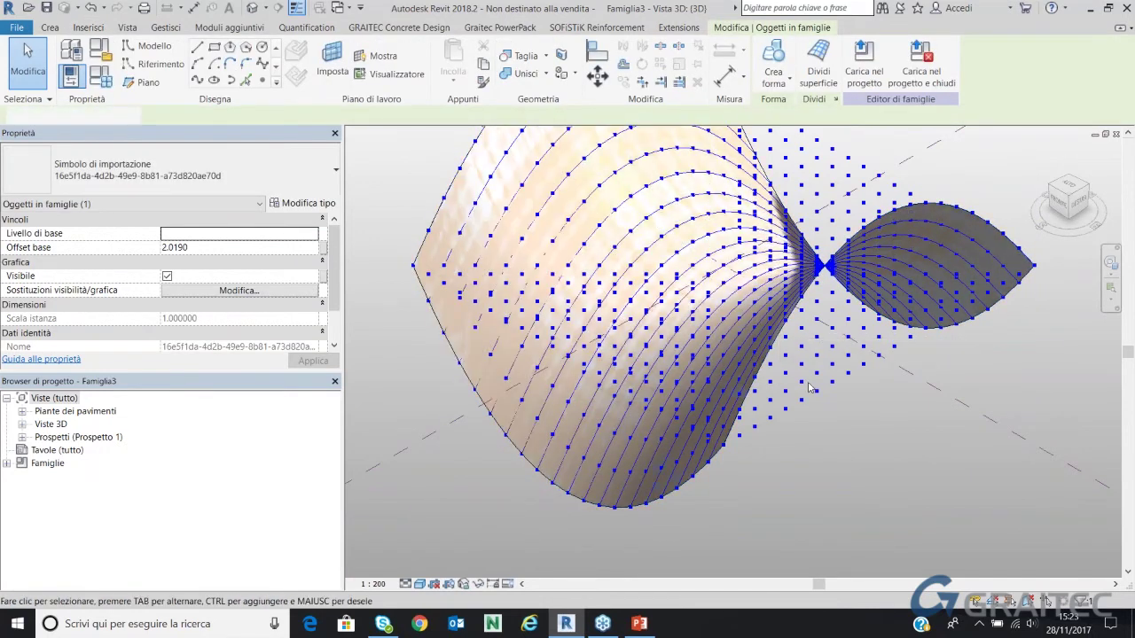
key("Tab")
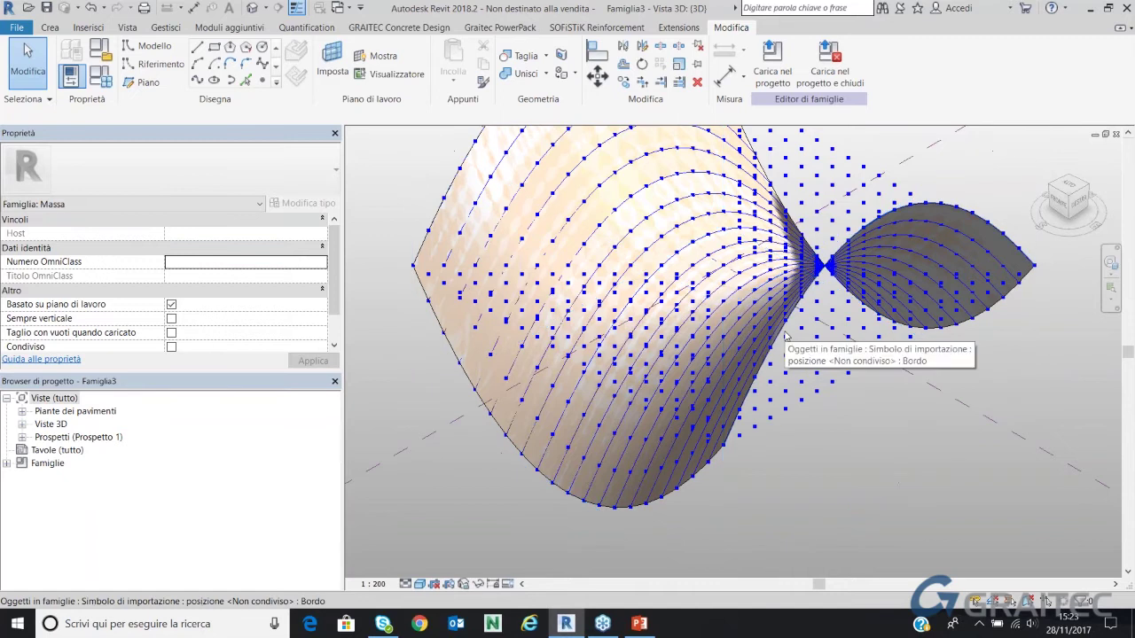
key("Tab")
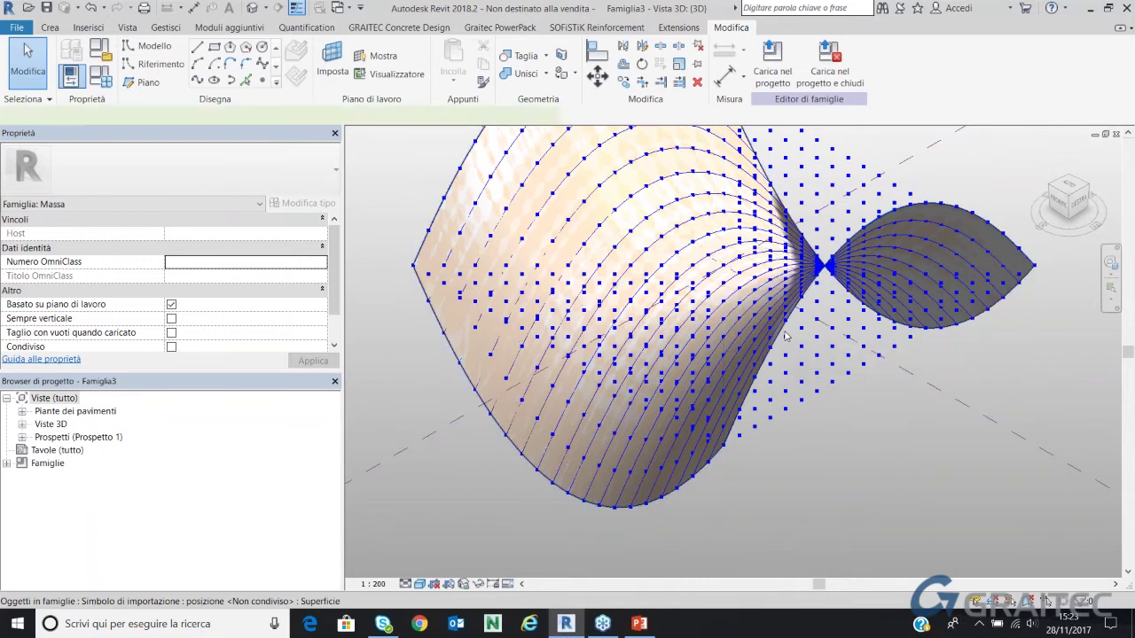
Apply Dividi superficie to the saddle face with 20 U and 20 V grid divisions
left_click(784, 335)
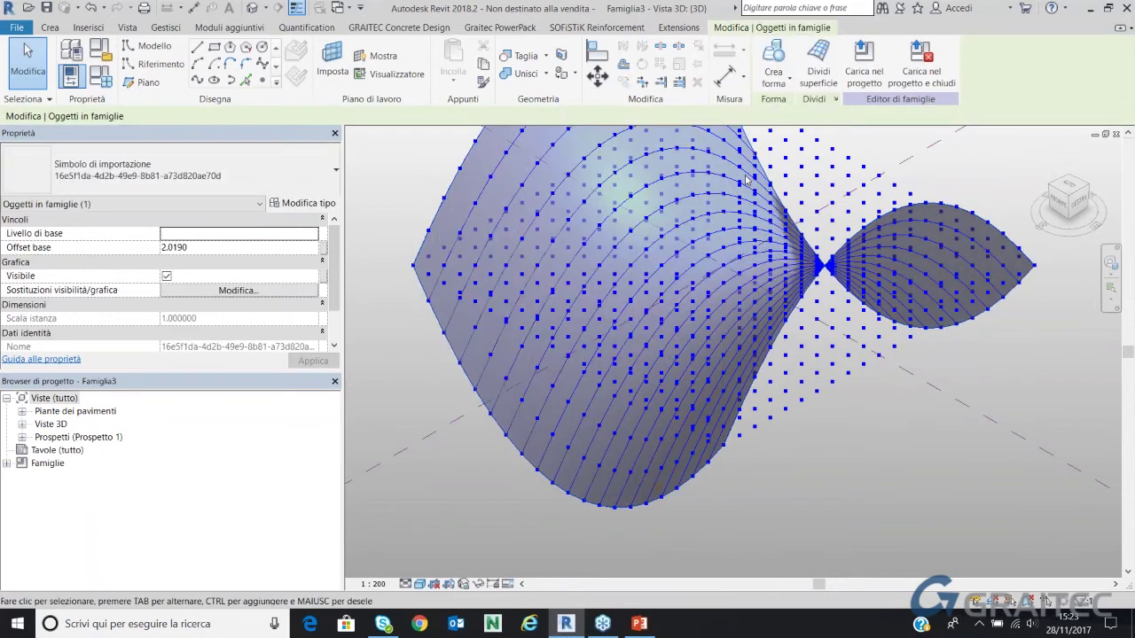
left_click(817, 64)
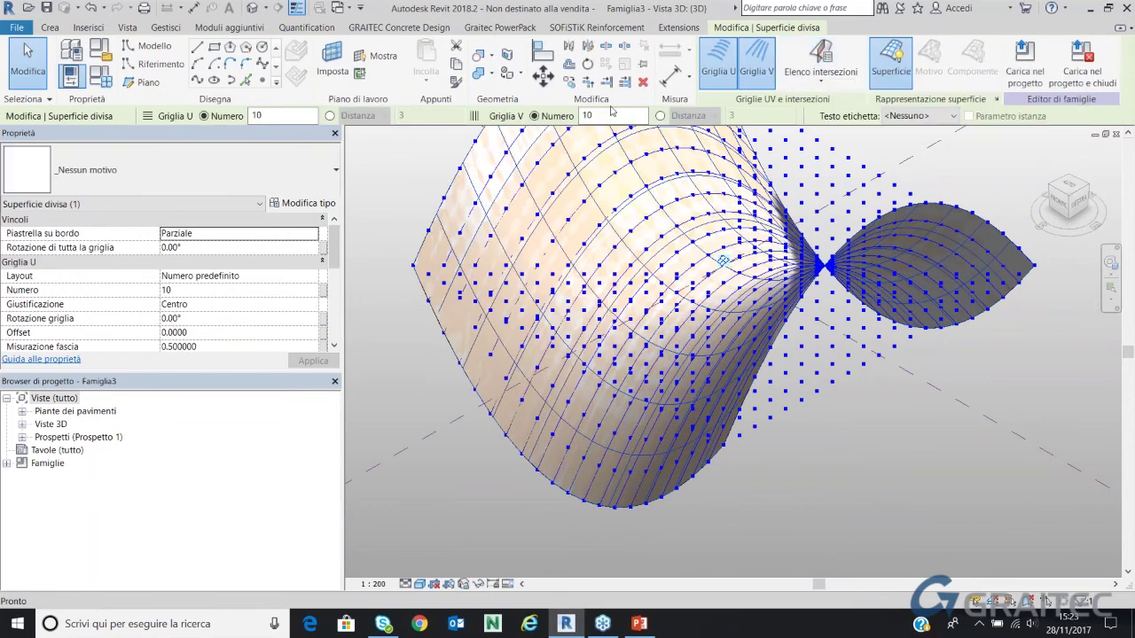
left_click_drag(611, 110, 572, 116)
type("20")
key("Return")
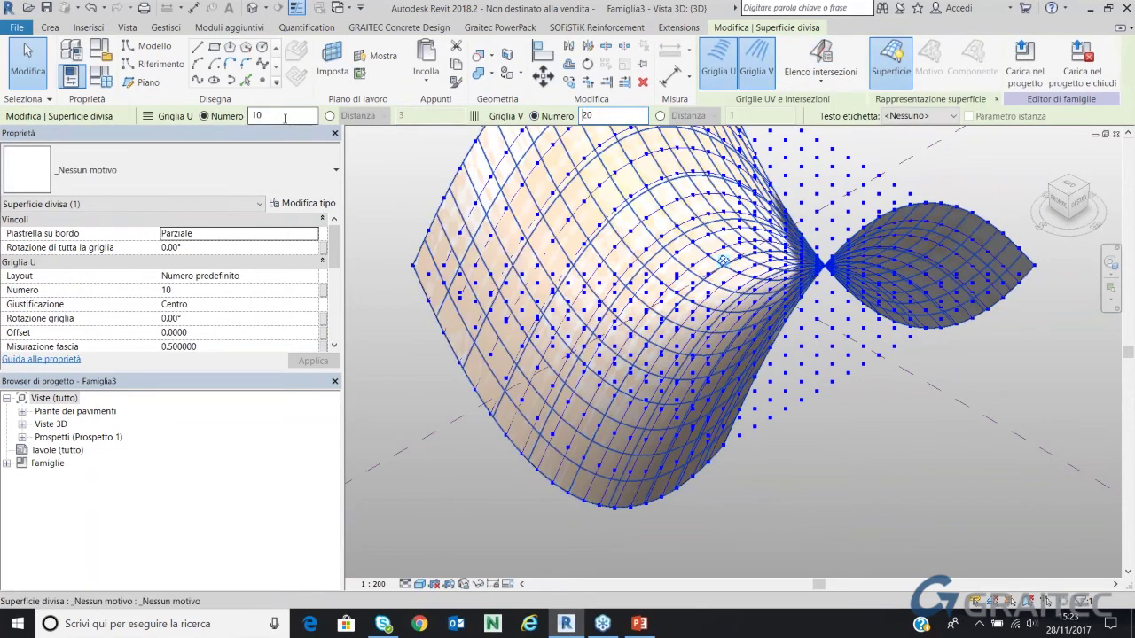
left_click_drag(266, 115, 233, 126)
type("20")
key("Return")
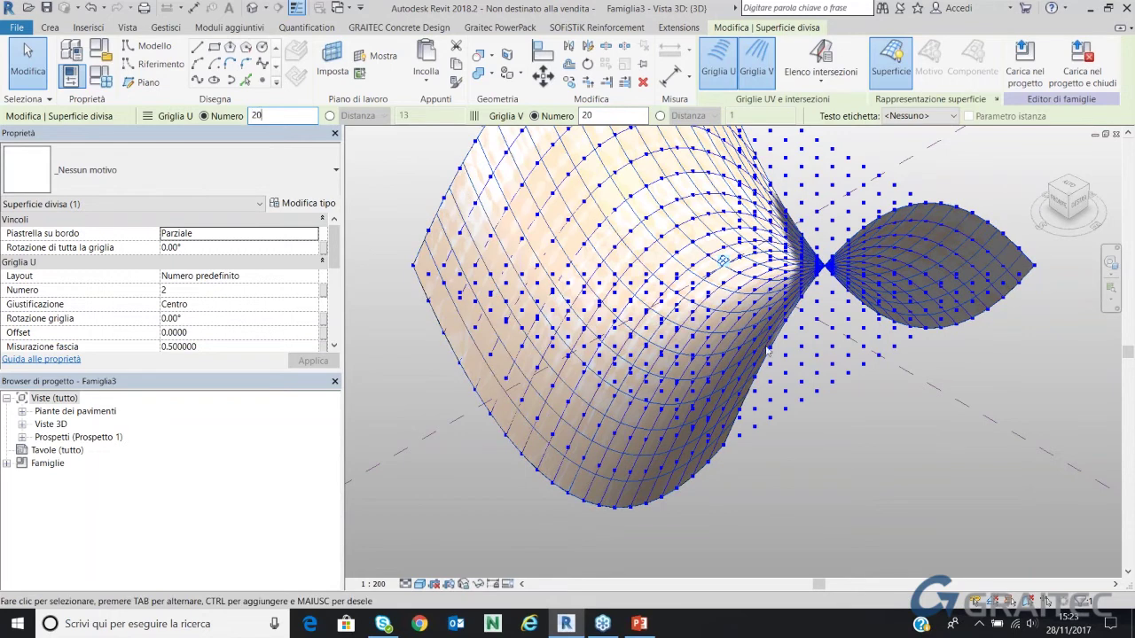
key("Return")
left_click(894, 426)
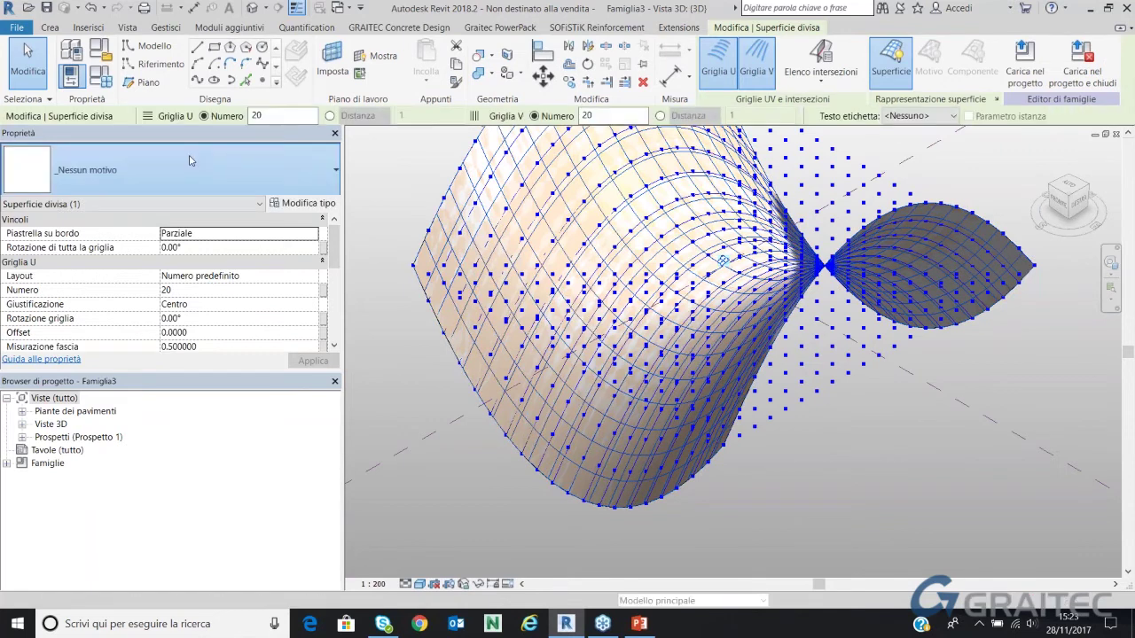
Switch the divided surface pattern to 'Elemento adattivo su motivo con vetro' and enable Inversione componente
left_click(222, 173)
scroll(165, 396, "down", 1)
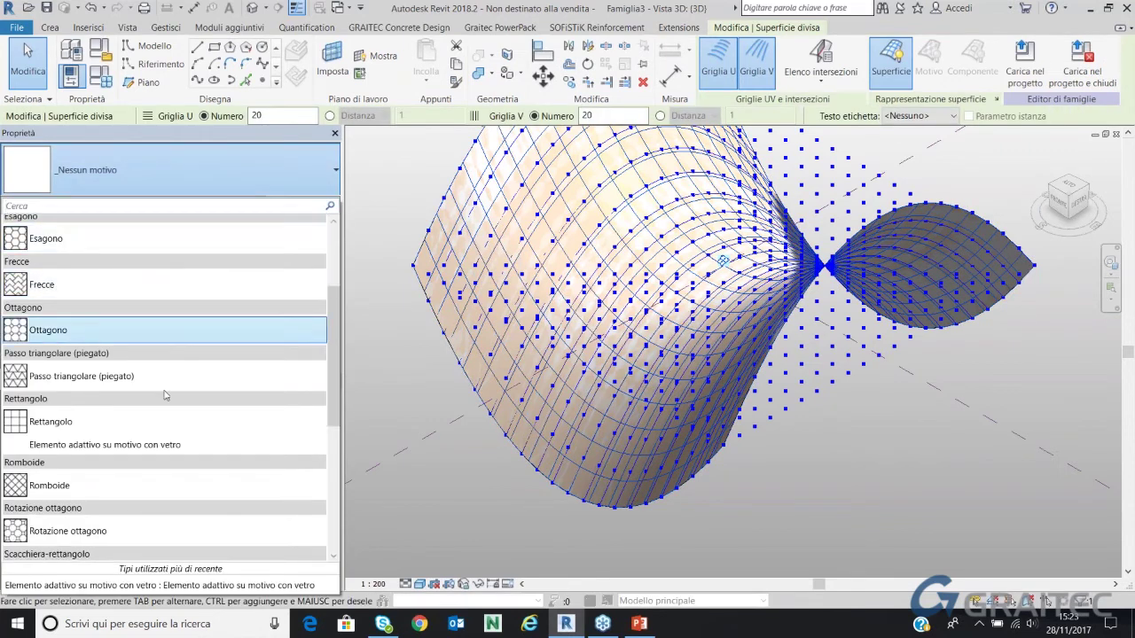
left_click(169, 444)
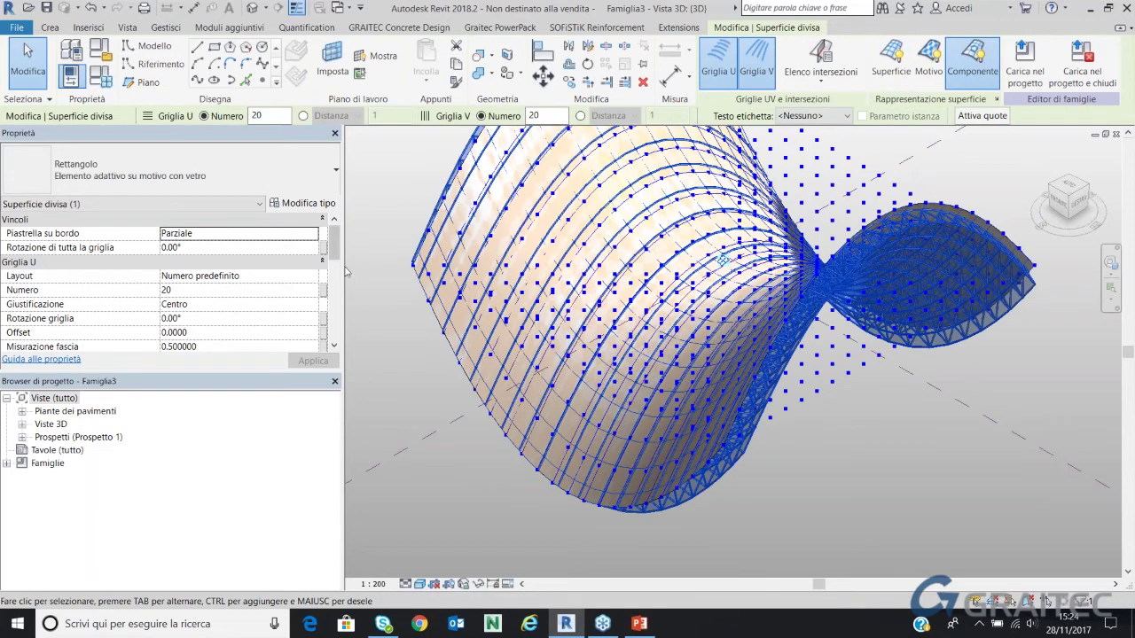
left_click_drag(337, 254, 333, 313)
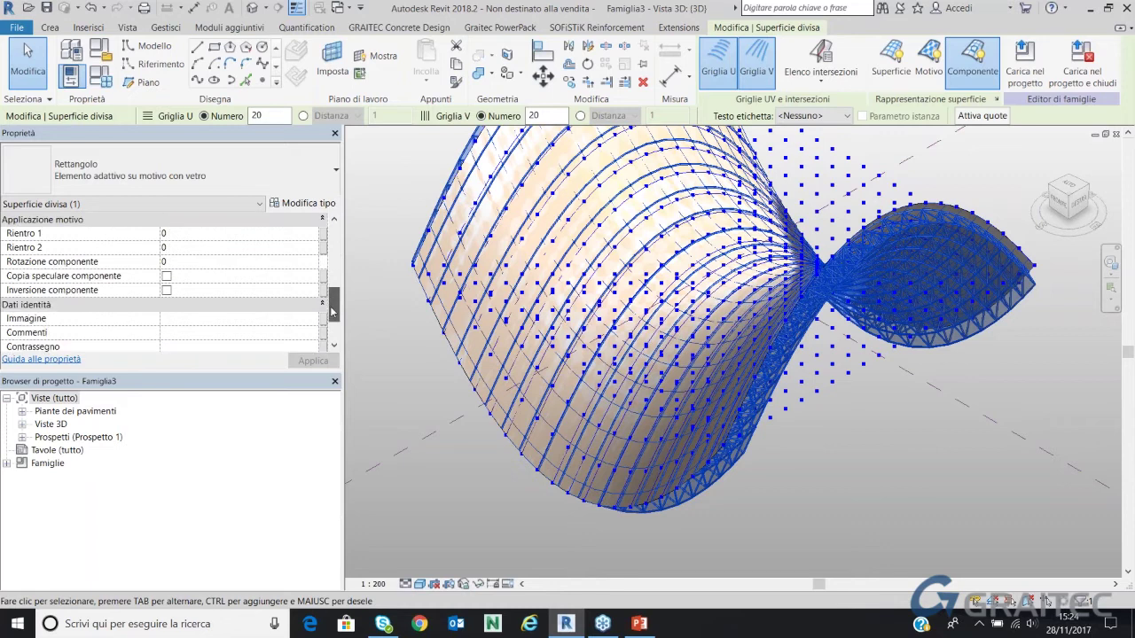
left_click(167, 291)
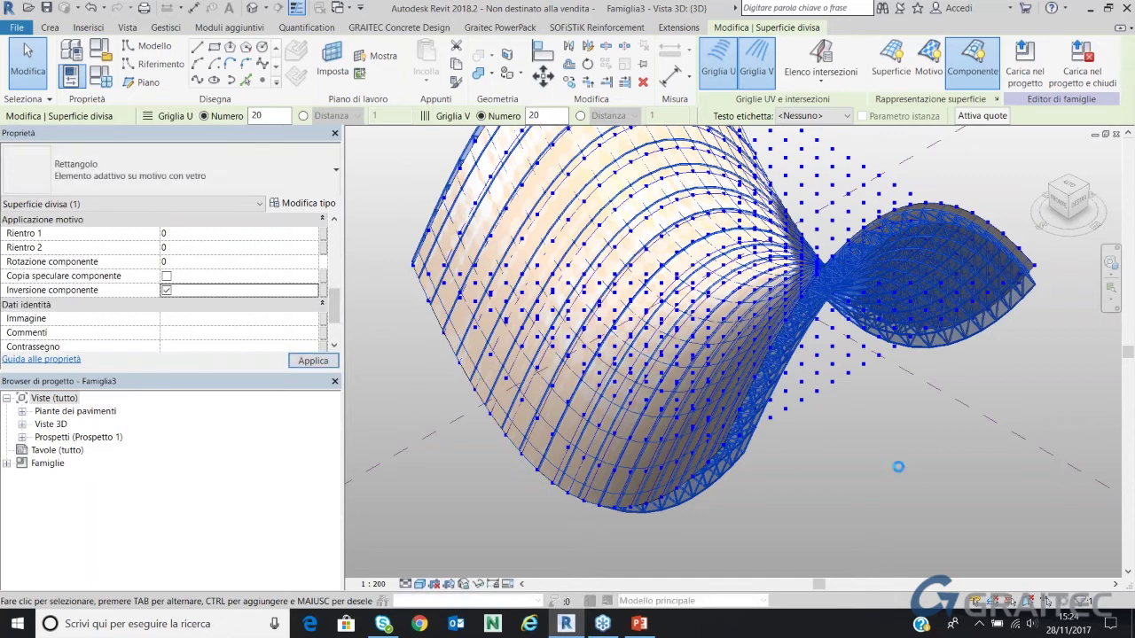
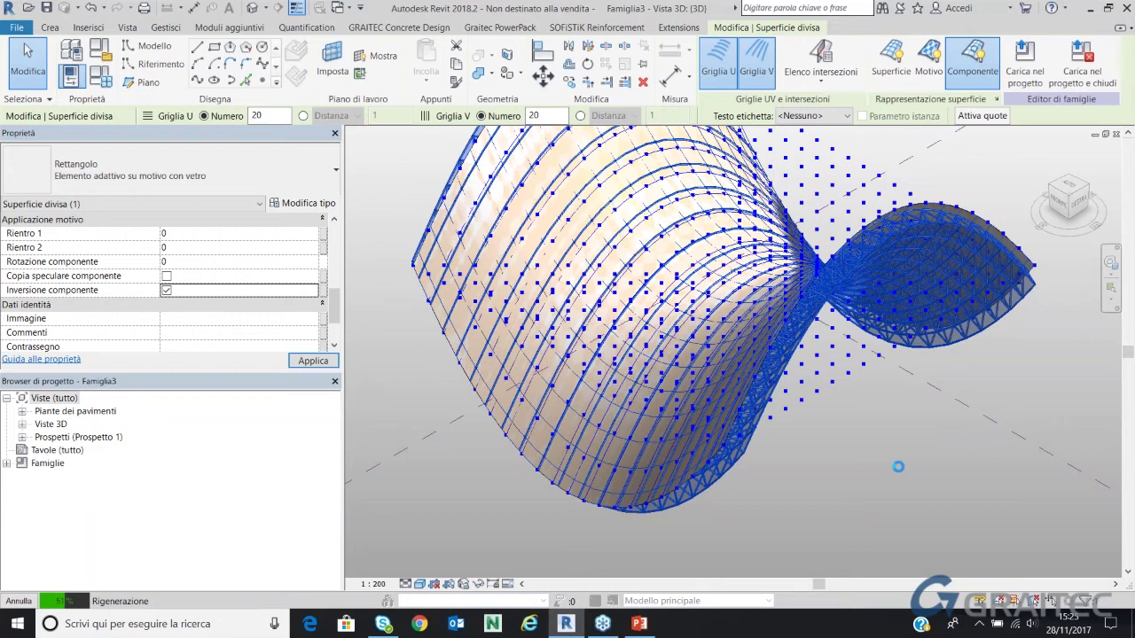
Finish editing the divided surface and zoom in on the lattice-panelled twisted form
key("Escape")
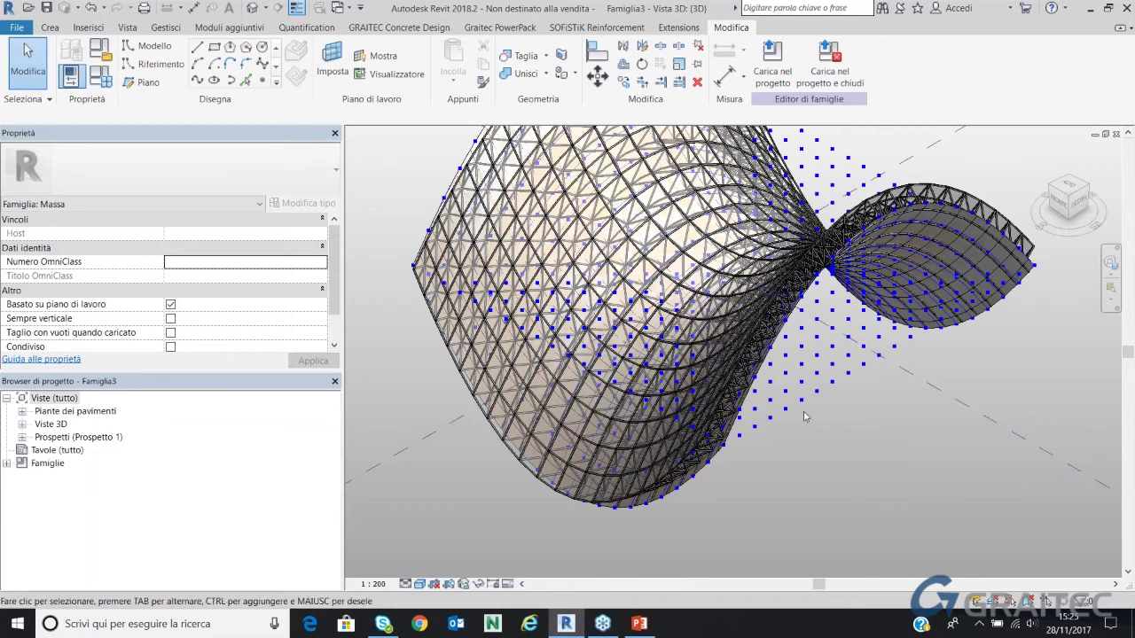
scroll(912, 526, "down", 2)
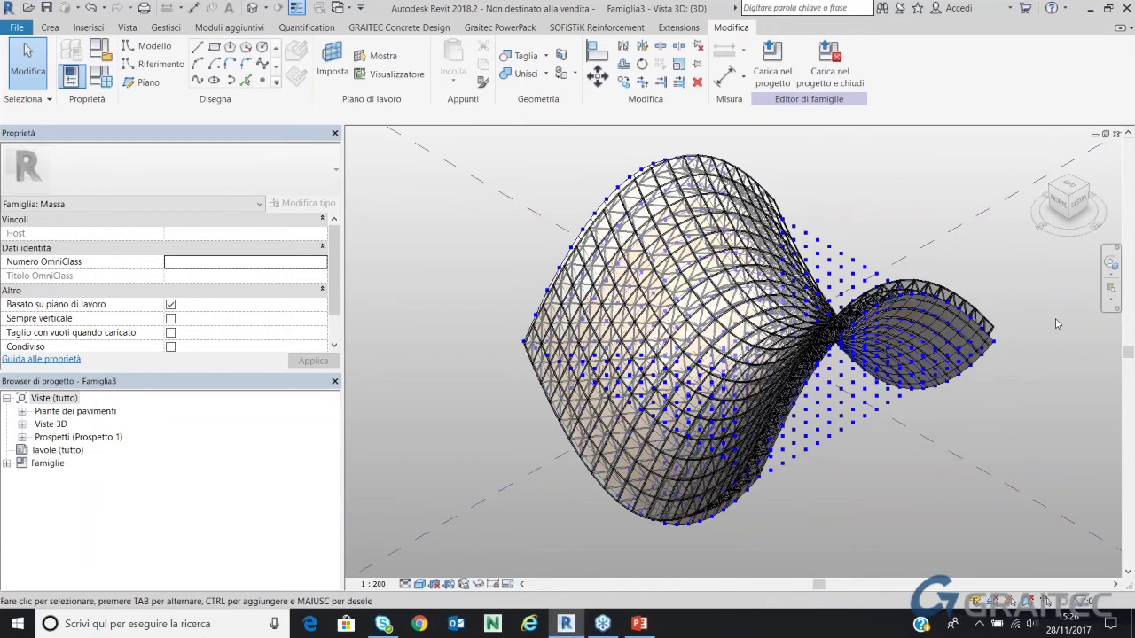
scroll(1055, 324, "up", 3)
scroll(1007, 324, "down", 3)
scroll(1007, 325, "down", 2)
scroll(1006, 324, "up", 1)
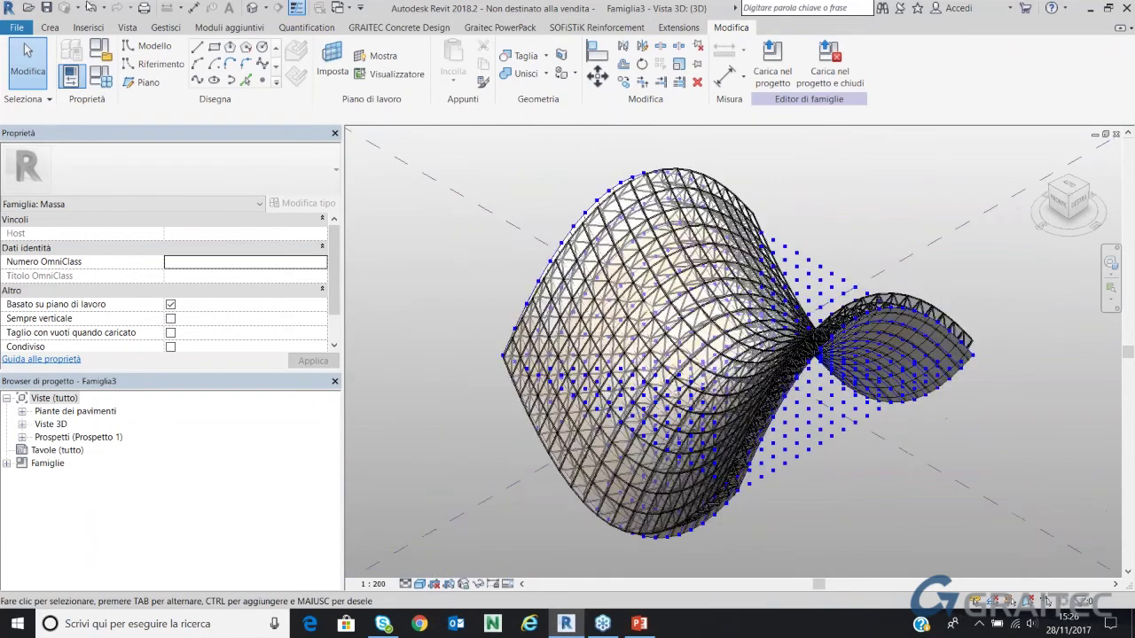
Create a new project Progetto3 from the architectural template
left_click(17, 28)
mouse_move(52, 86)
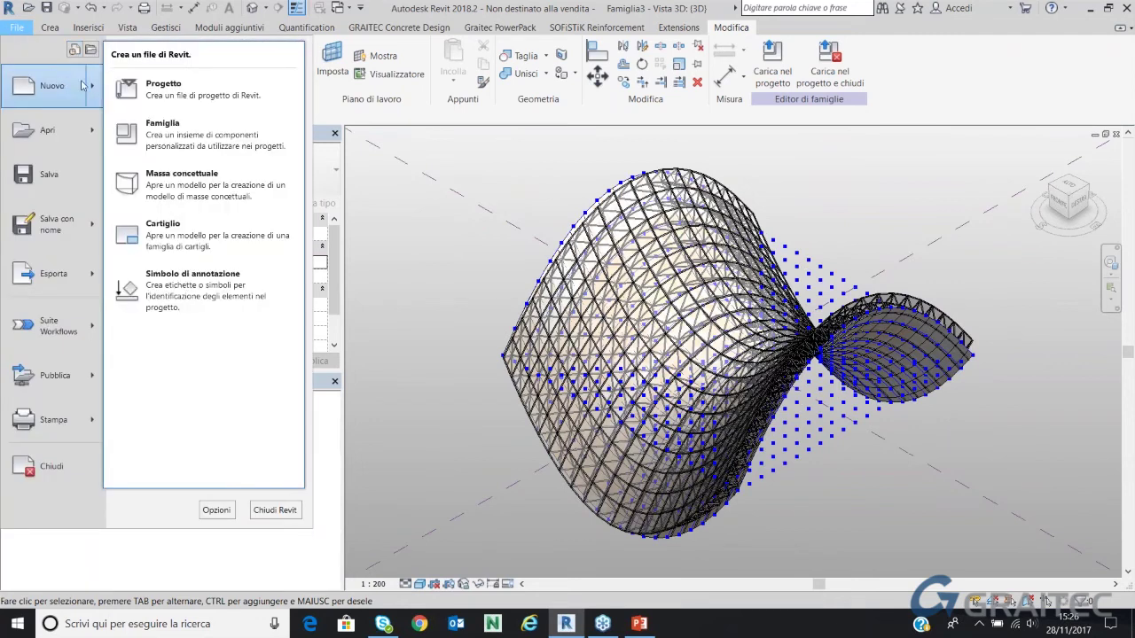
left_click(163, 88)
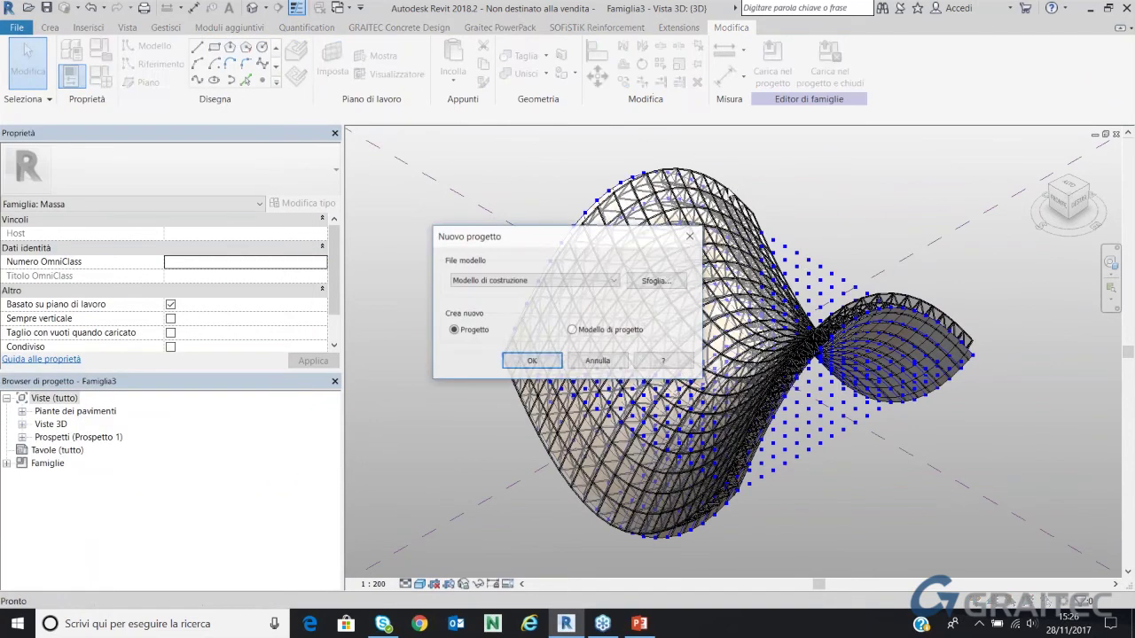
left_click(532, 281)
left_click(572, 312)
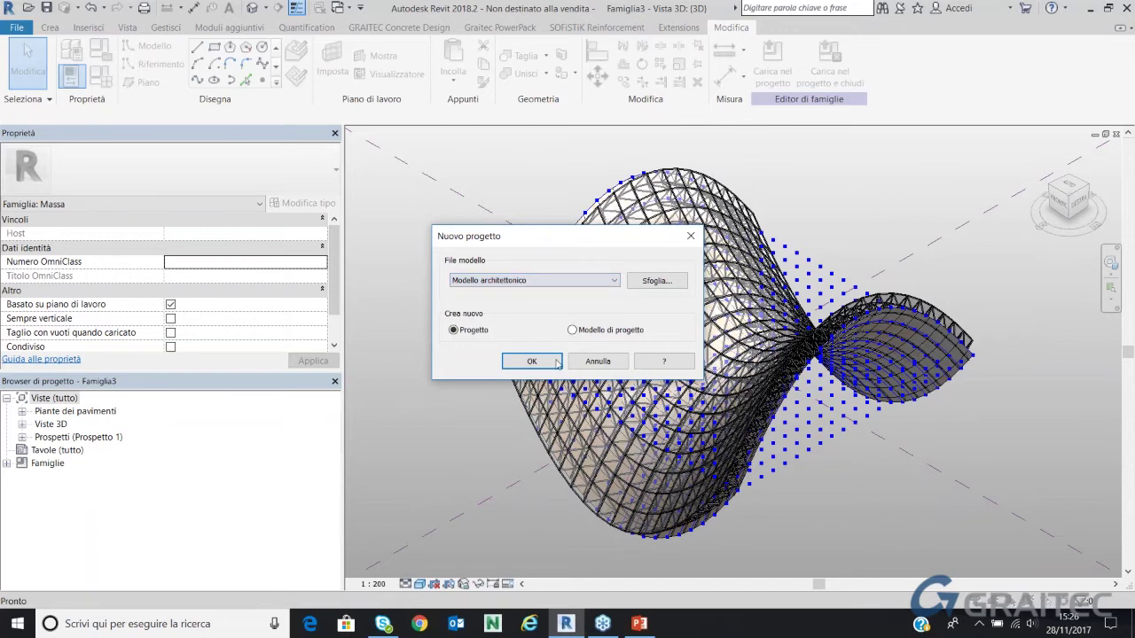
left_click(532, 361)
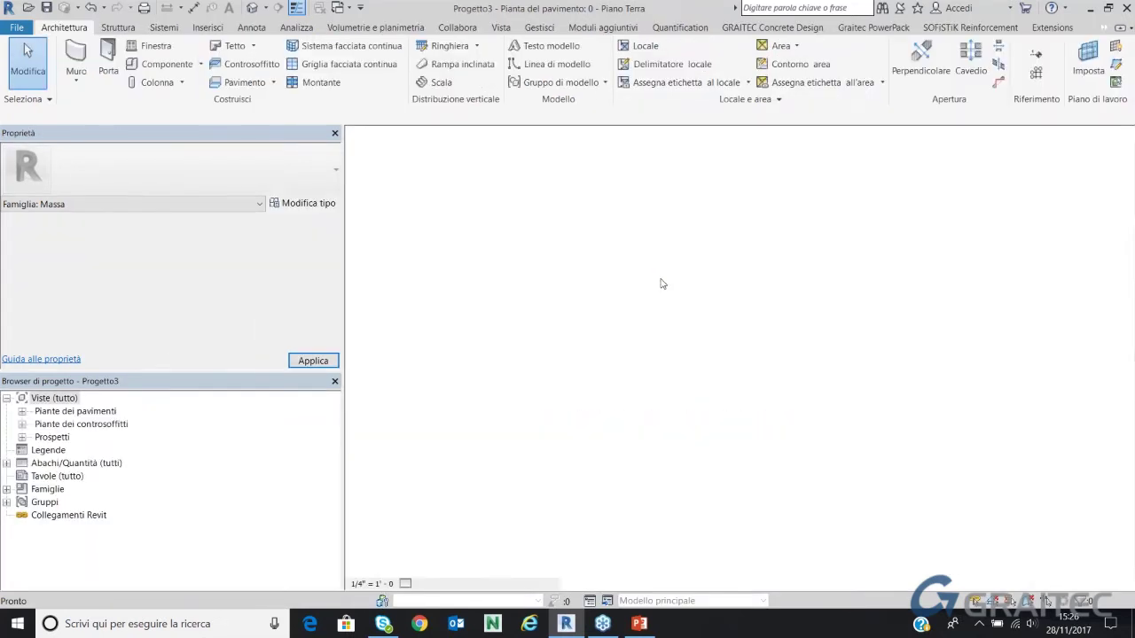
Return to the Famiglia3 3D view and load the mass family into Progetto3
left_click(346, 9)
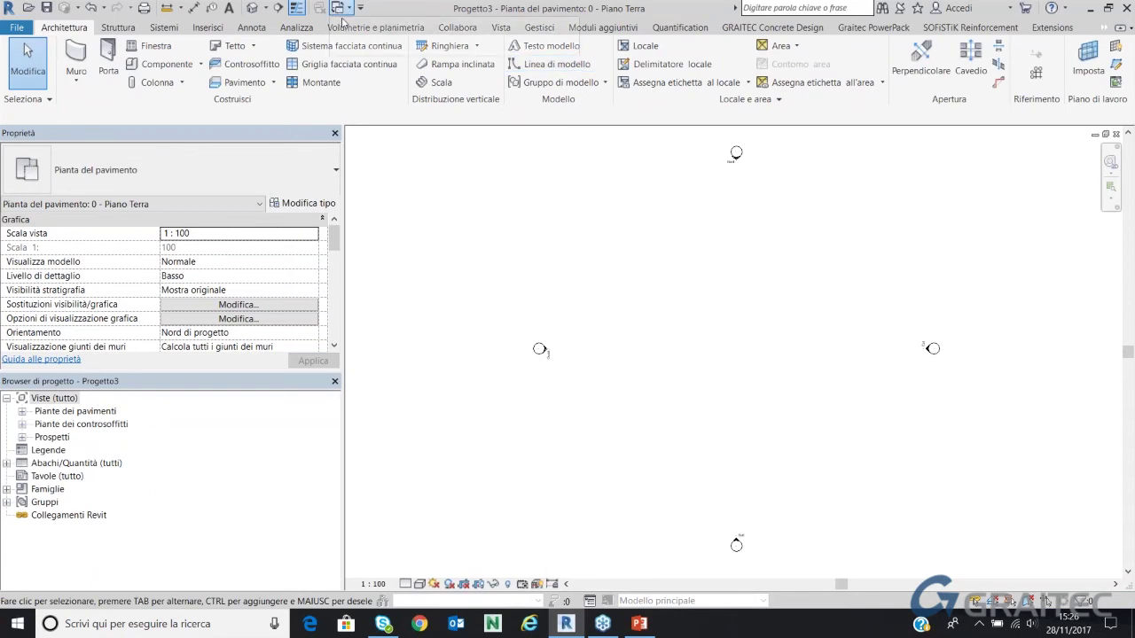
left_click(381, 43)
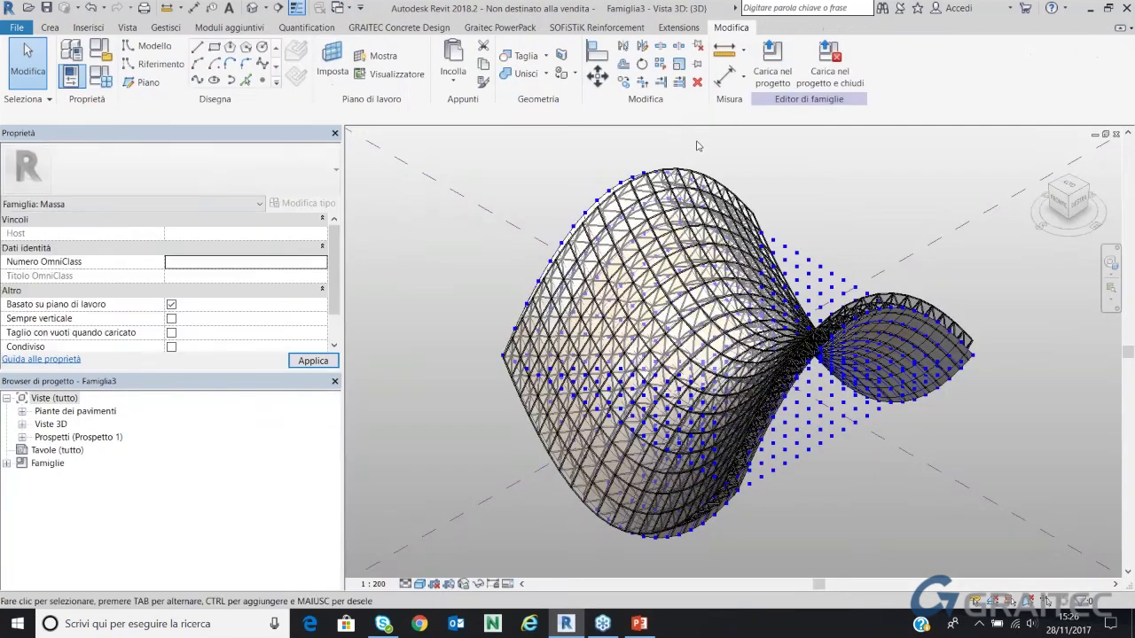
left_click(774, 78)
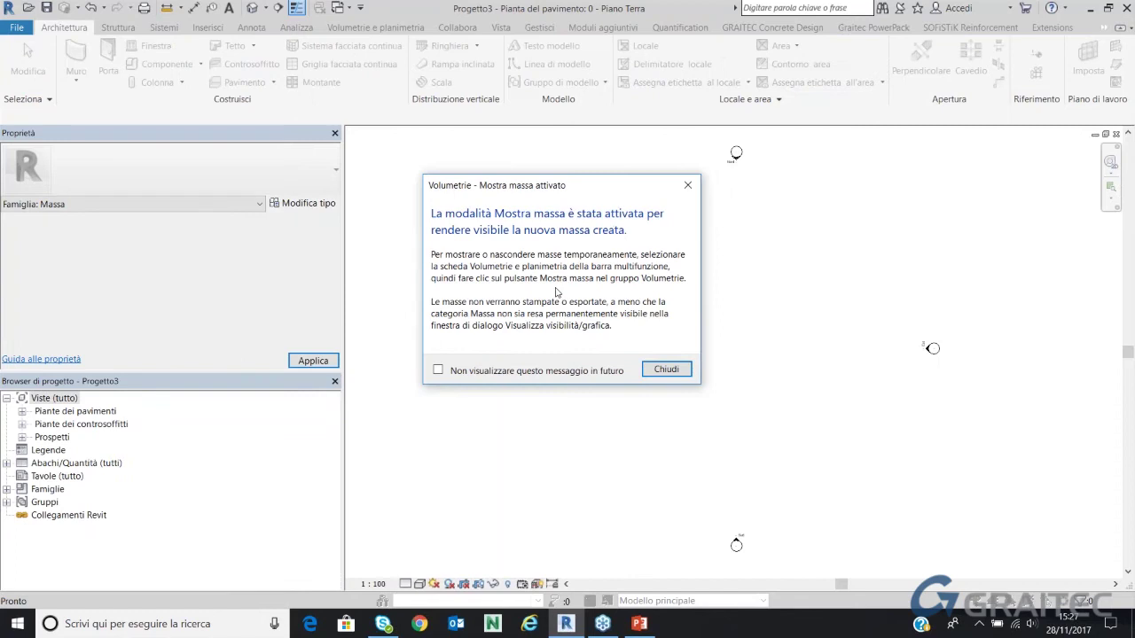
Dismiss the Show Mass notice and place a single Famiglia3 mass at the plan centre
left_click(667, 370)
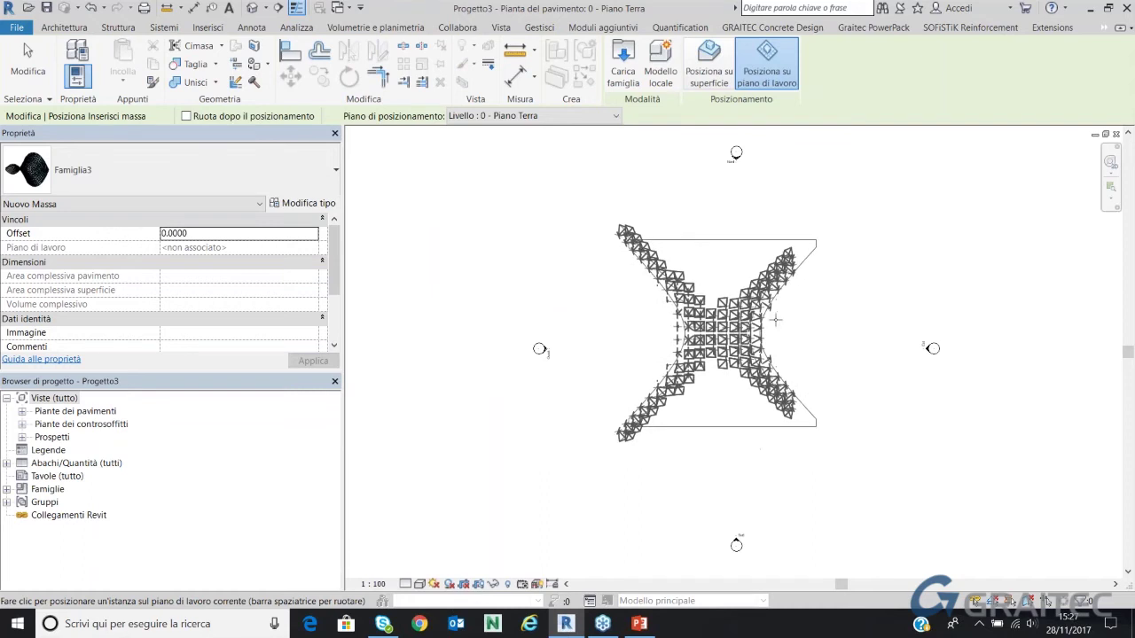
left_click(786, 327)
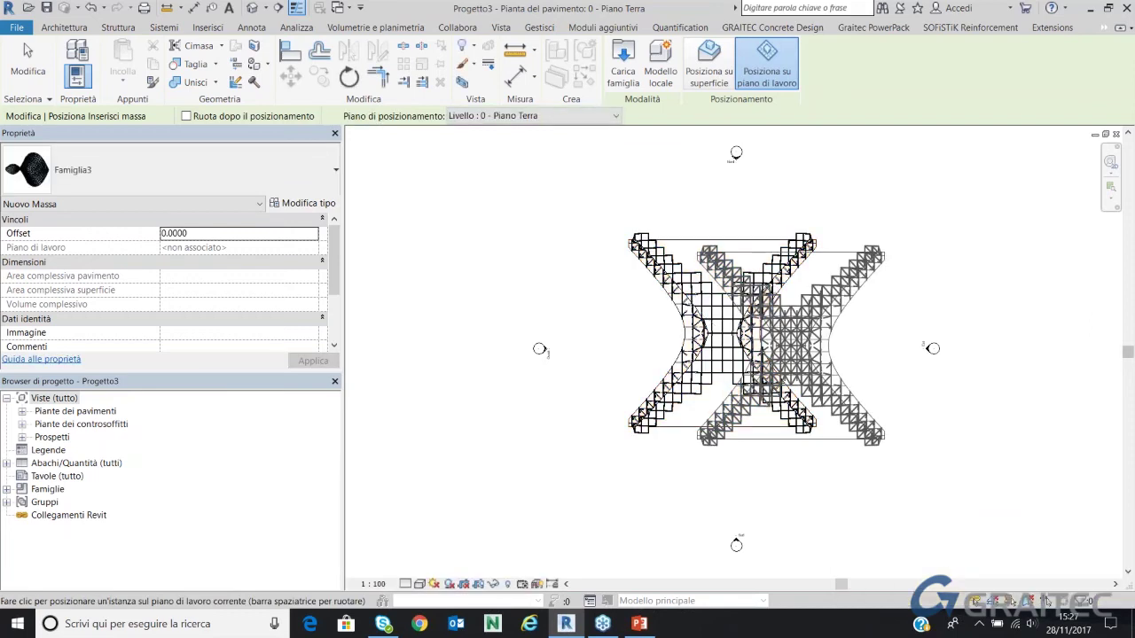
key("Escape")
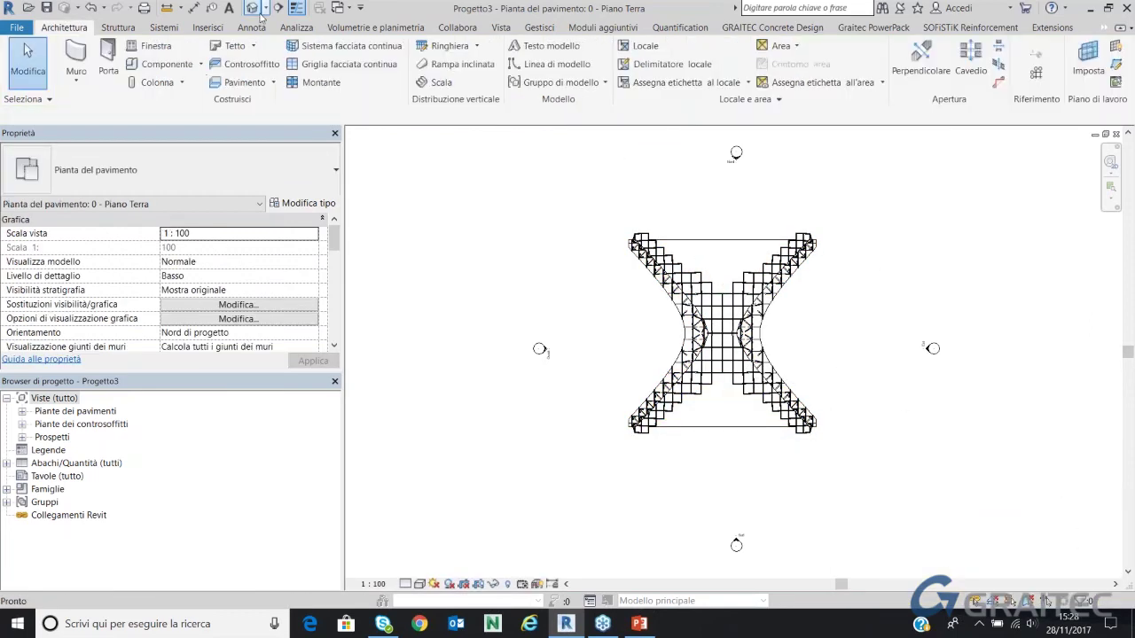
Set Progetto3's default 3D view to high detail level and Realistic visual style
left_click(251, 9)
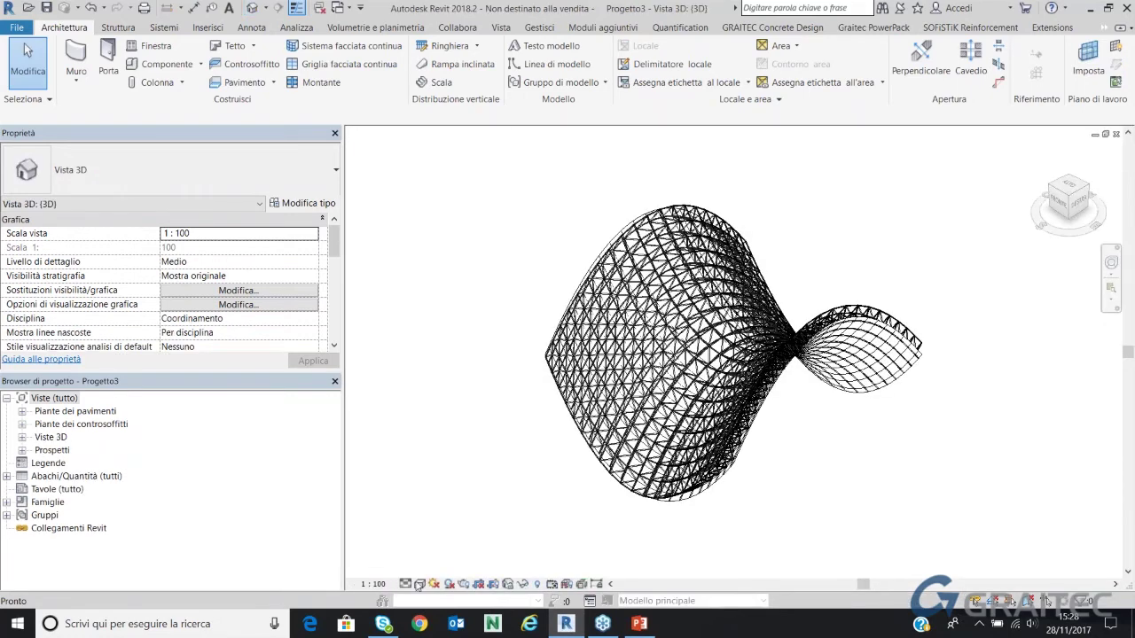
left_click(411, 584)
left_click(424, 570)
left_click(420, 584)
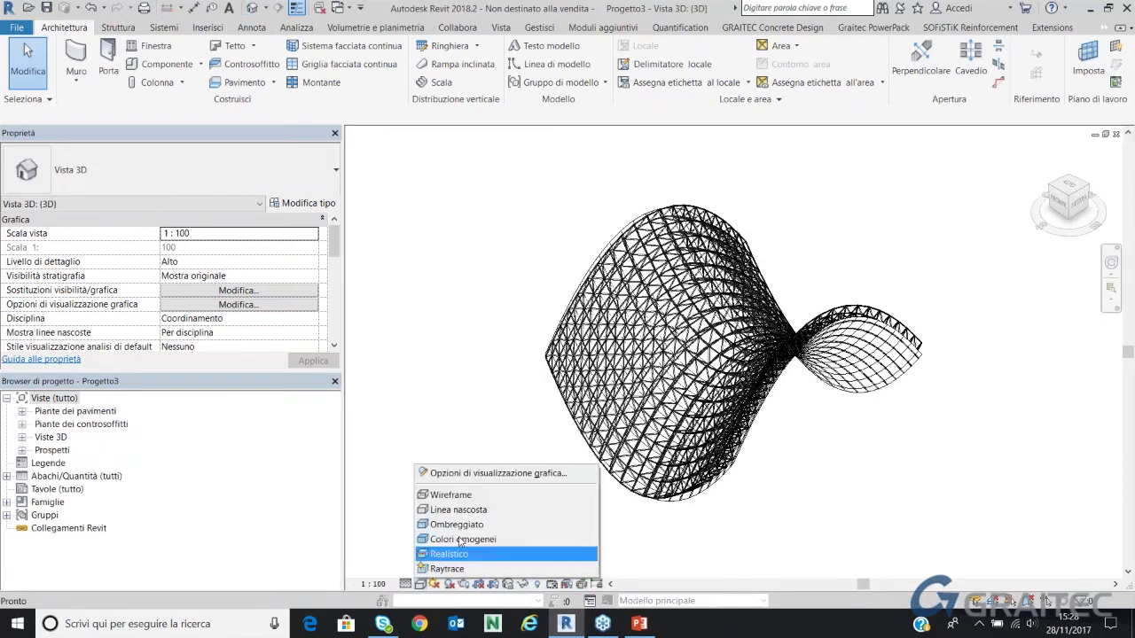
left_click(471, 525)
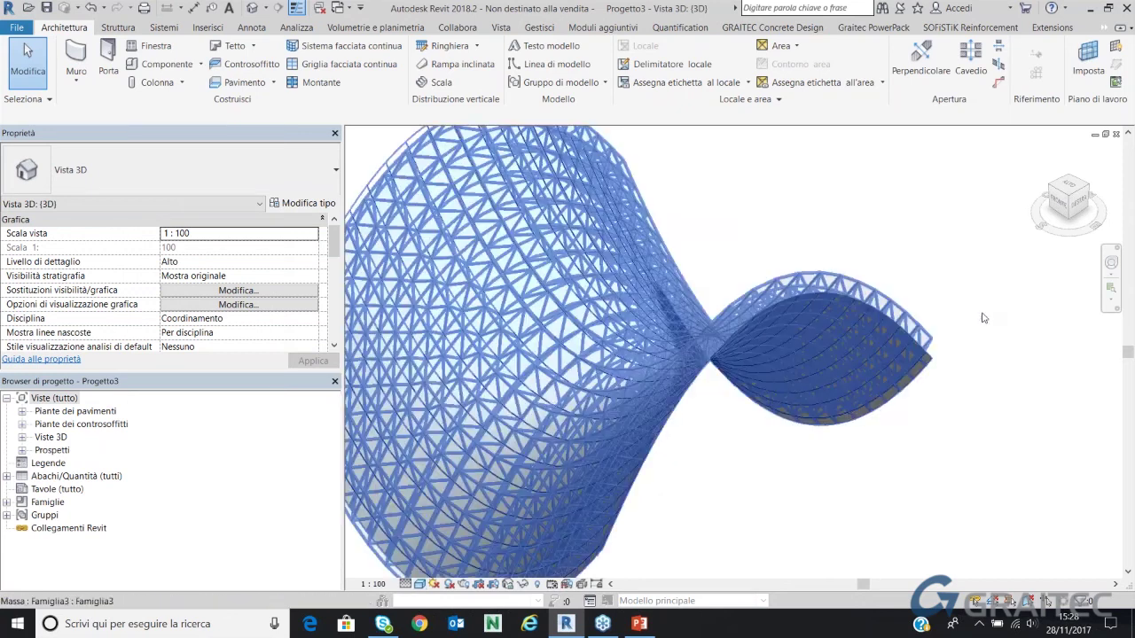
Turn off Show Mass to hide the form and orbit around the lattice panels
left_click(375, 26)
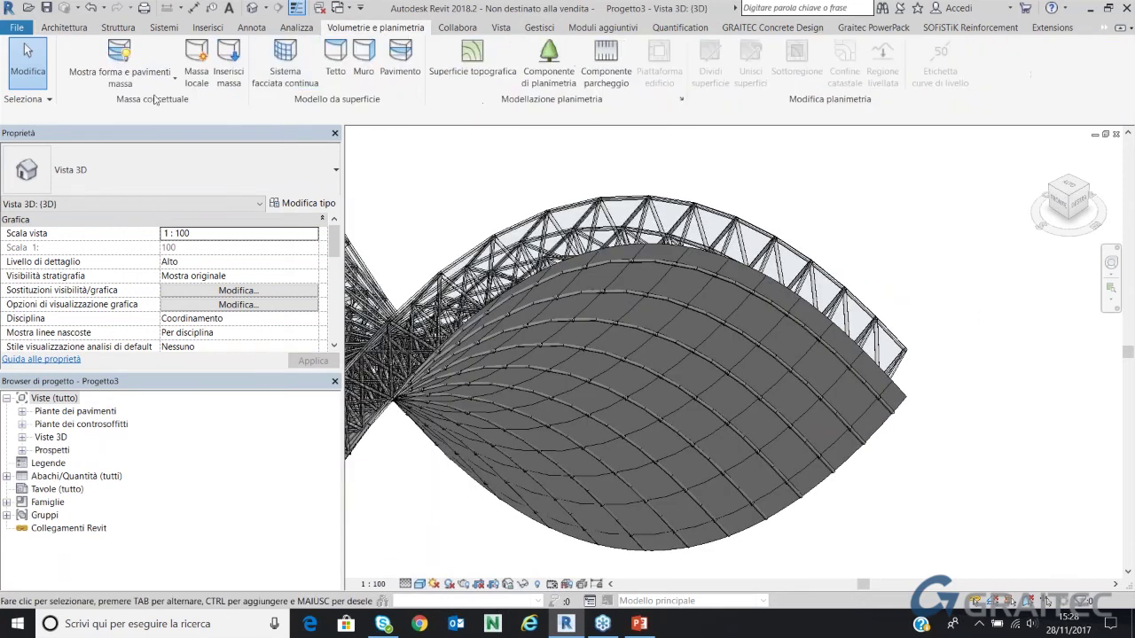
left_click(140, 68)
middle_click_drag(904, 216, 642, 377, "shift")
scroll(642, 377, "up", 5)
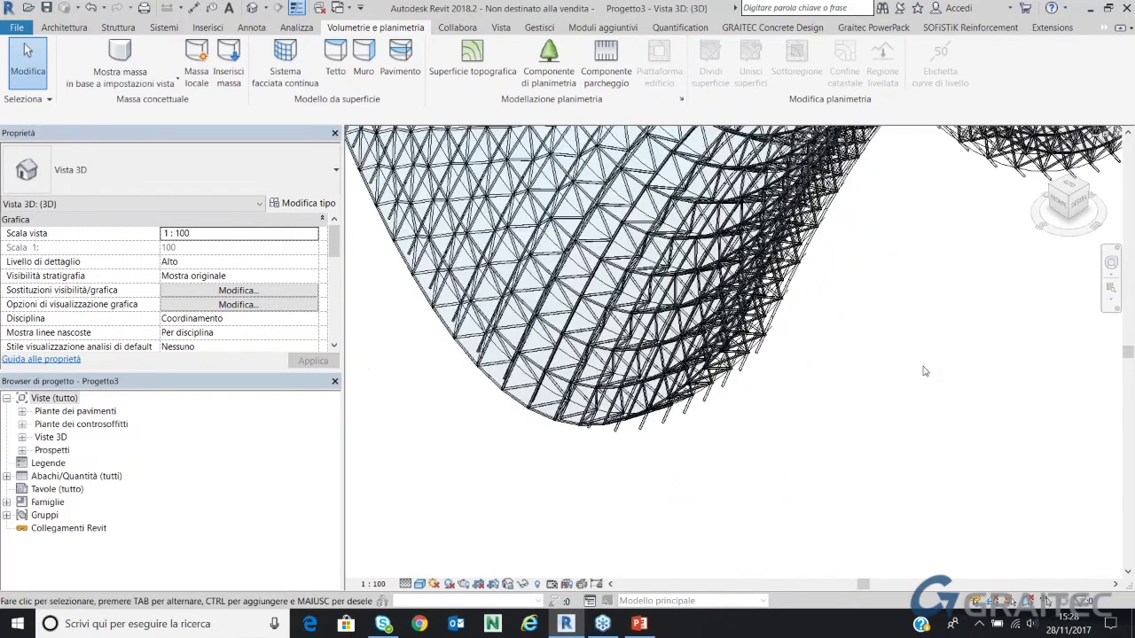
scroll(708, 435, "down", 10)
middle_click_drag(708, 436, 982, 219, "shift")
scroll(991, 155, "up", 4)
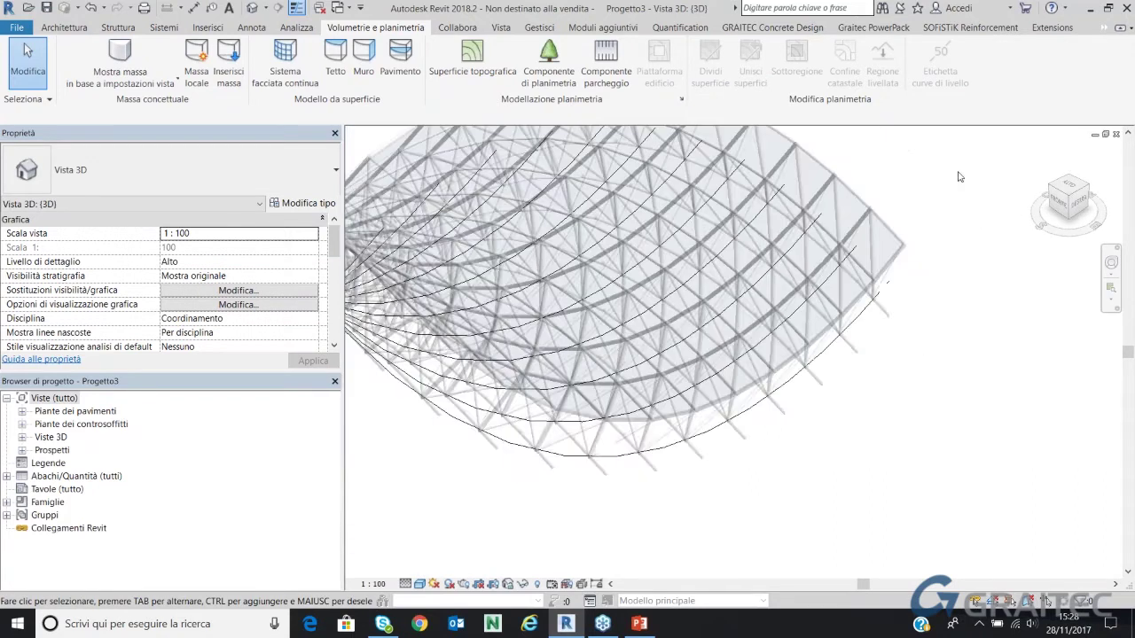
scroll(905, 214, "up", 5)
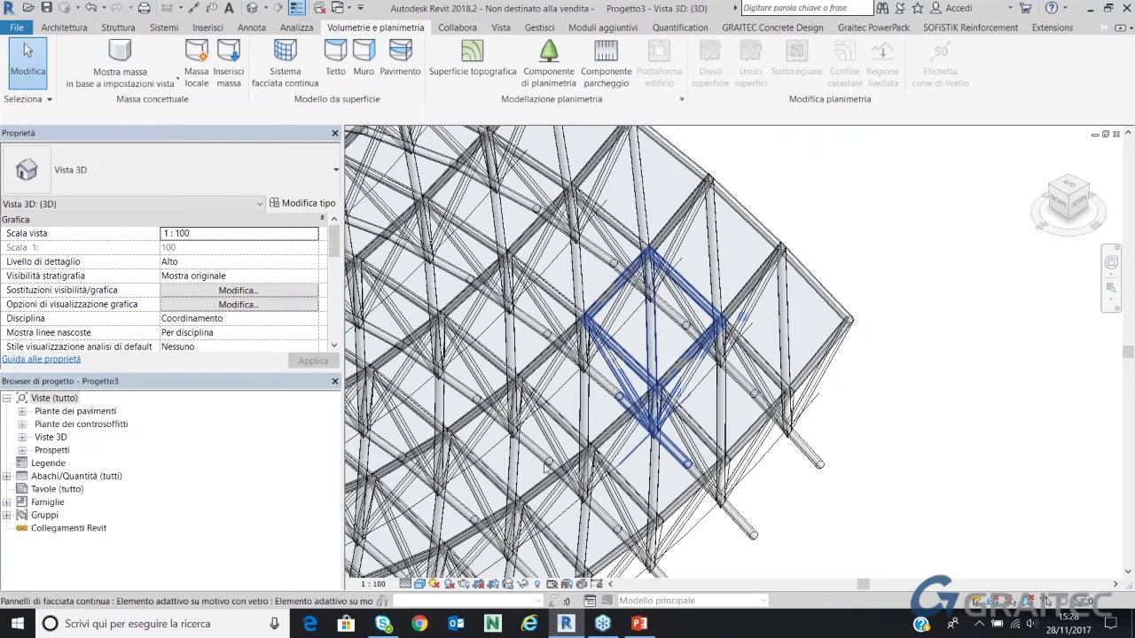
mouse_move(825, 284)
middle_mouse_down("shift")
mouse_move(969, 407)
mouse_move(832, 359)
mouse_move(897, 285)
middle_mouse_up("shift")
scroll(969, 408, "up", 3)
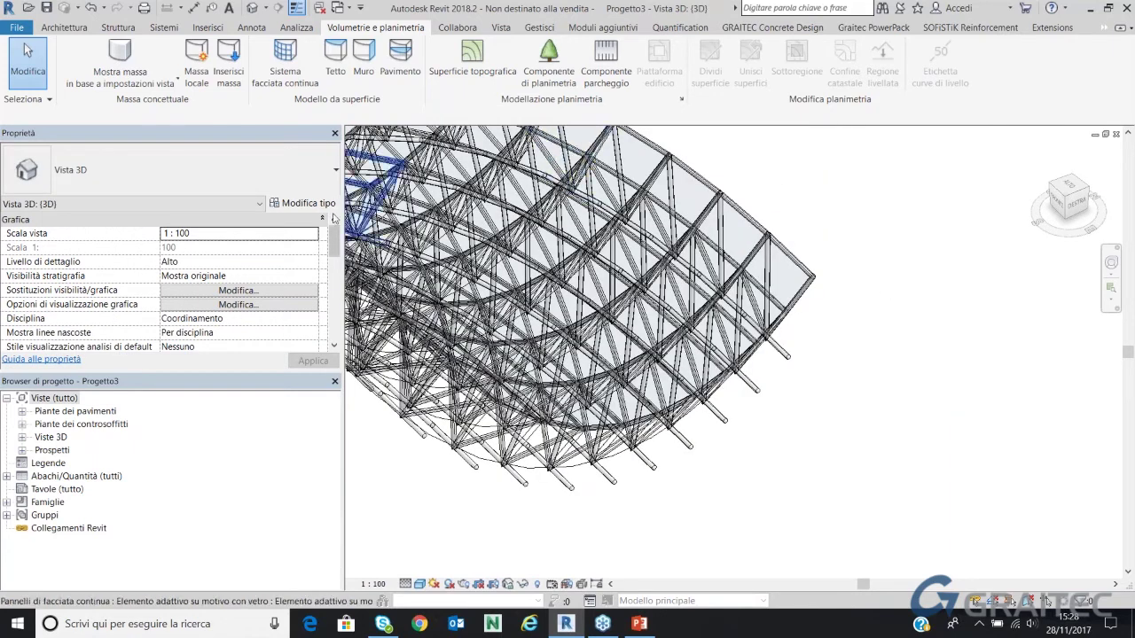
Close Progetto3's views and discard the project without saving
left_click(1108, 7)
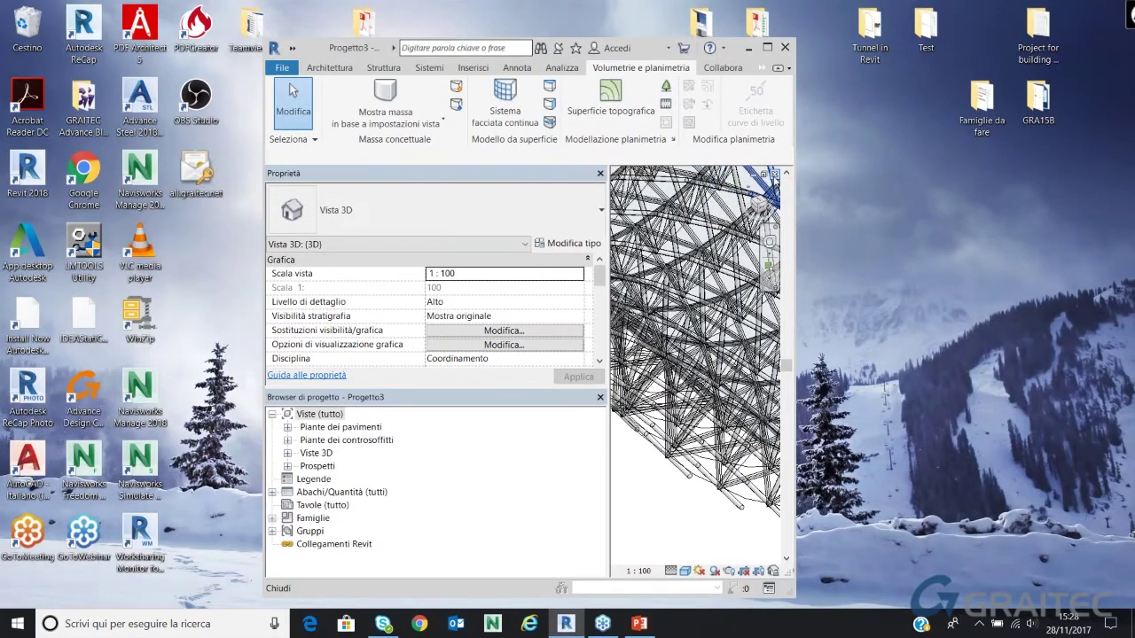
left_click(775, 174)
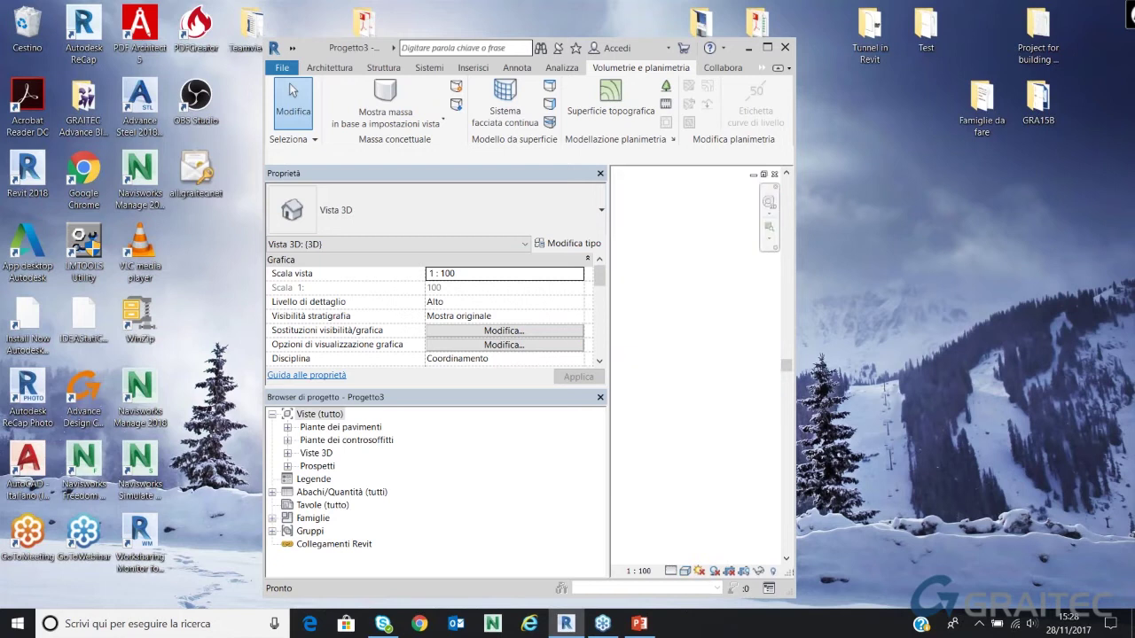
left_click(774, 174)
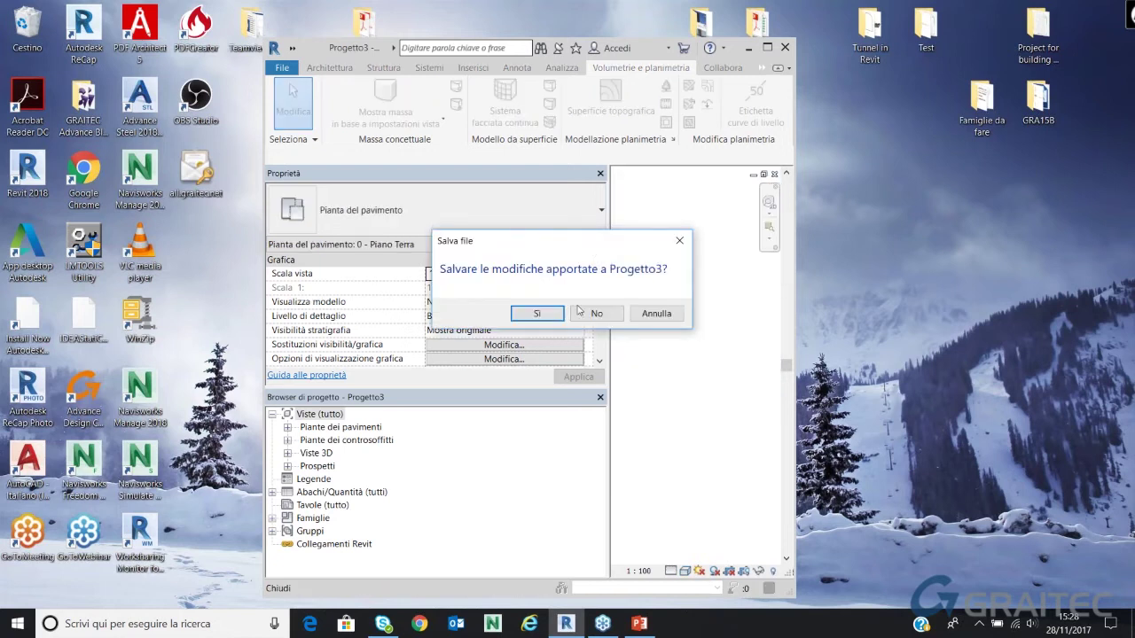
left_click(584, 310)
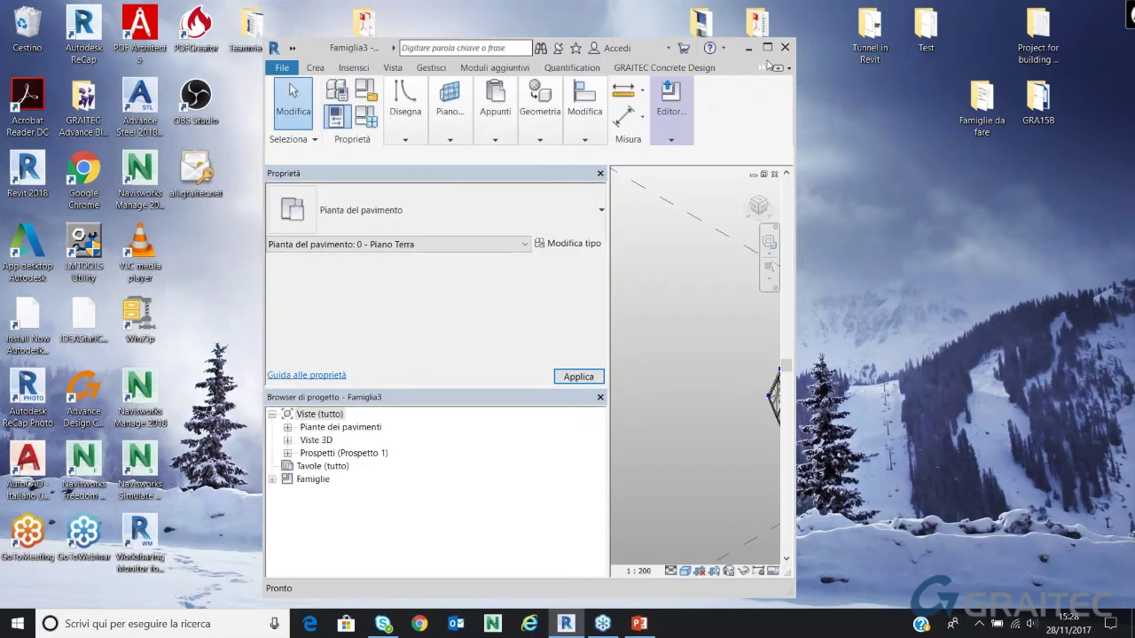
Close Famiglia3 without saving and open the Progetto architettonico project
left_click(768, 47)
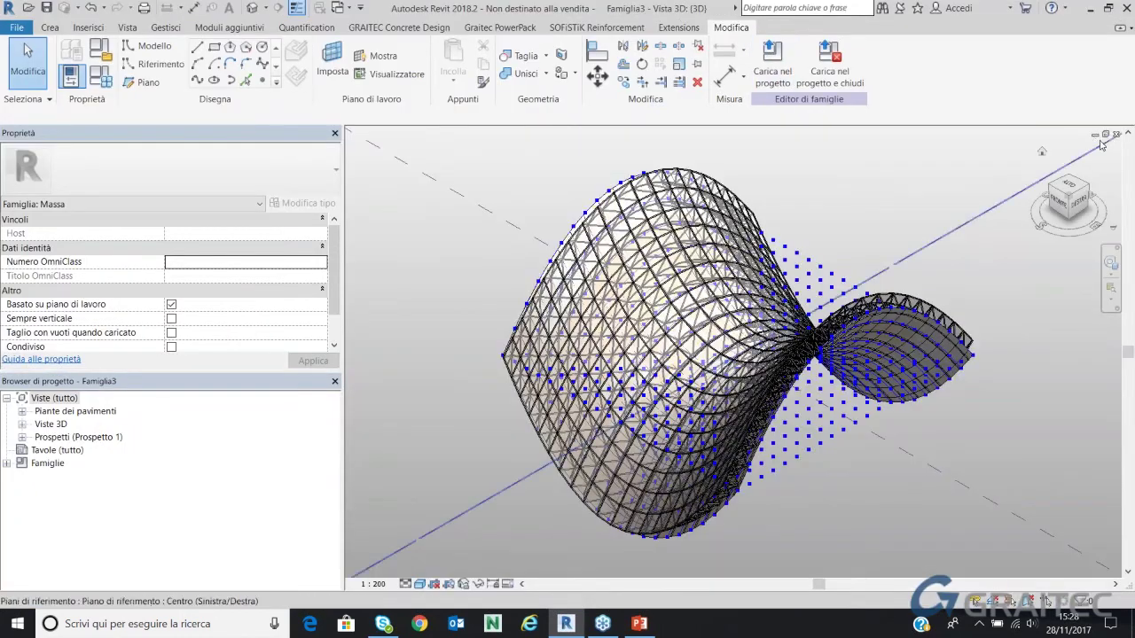
left_click(1095, 133)
left_click(448, 583)
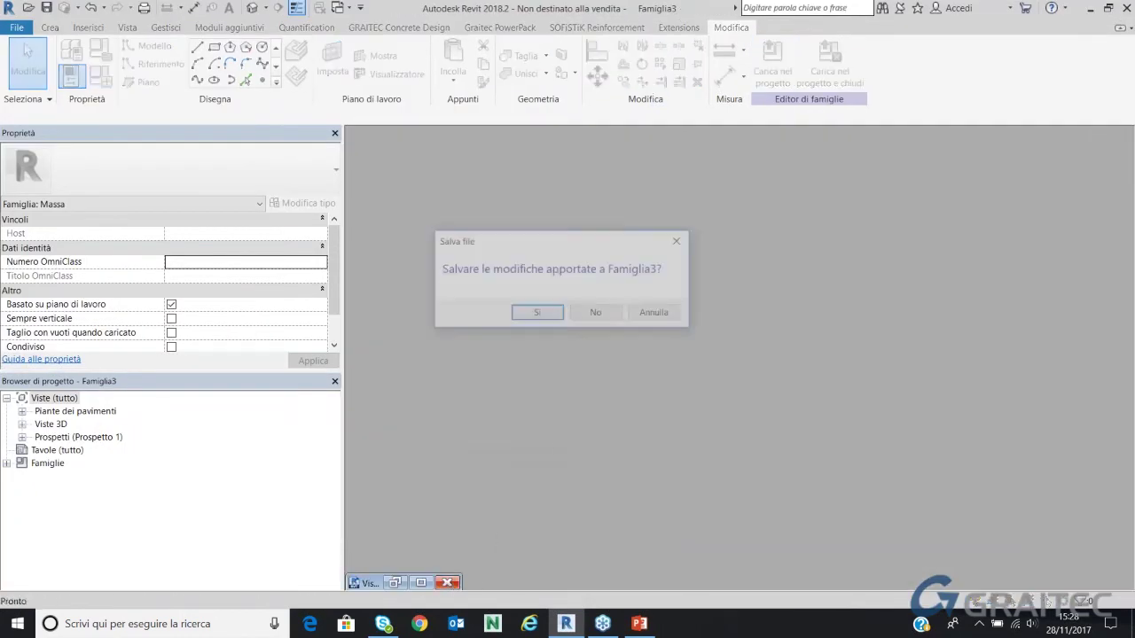
left_click(604, 317)
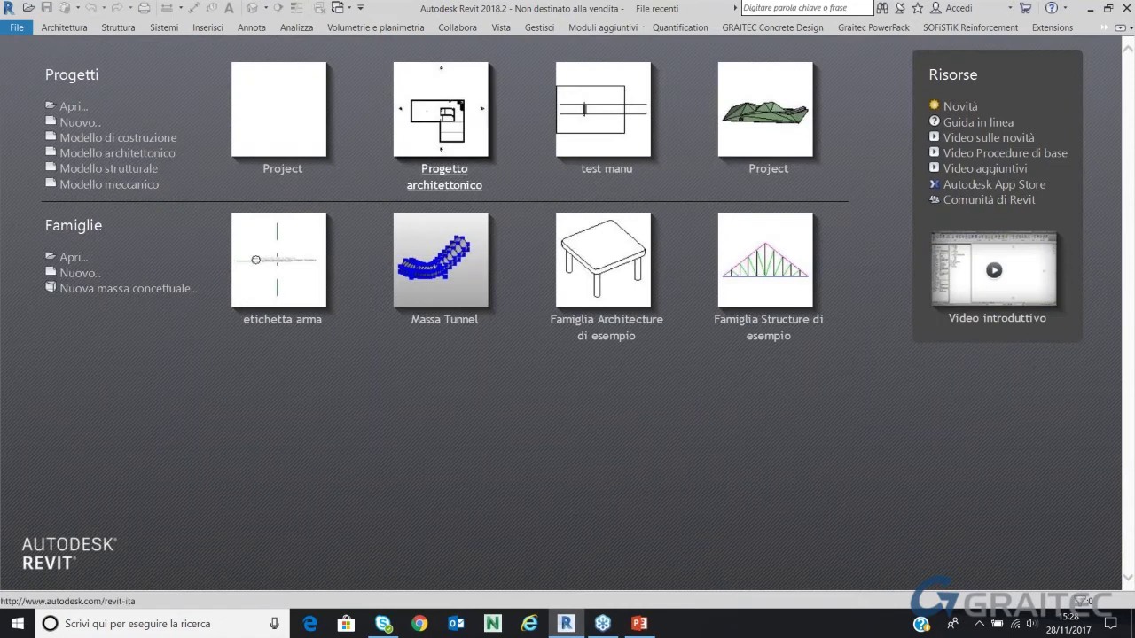
left_click(443, 168)
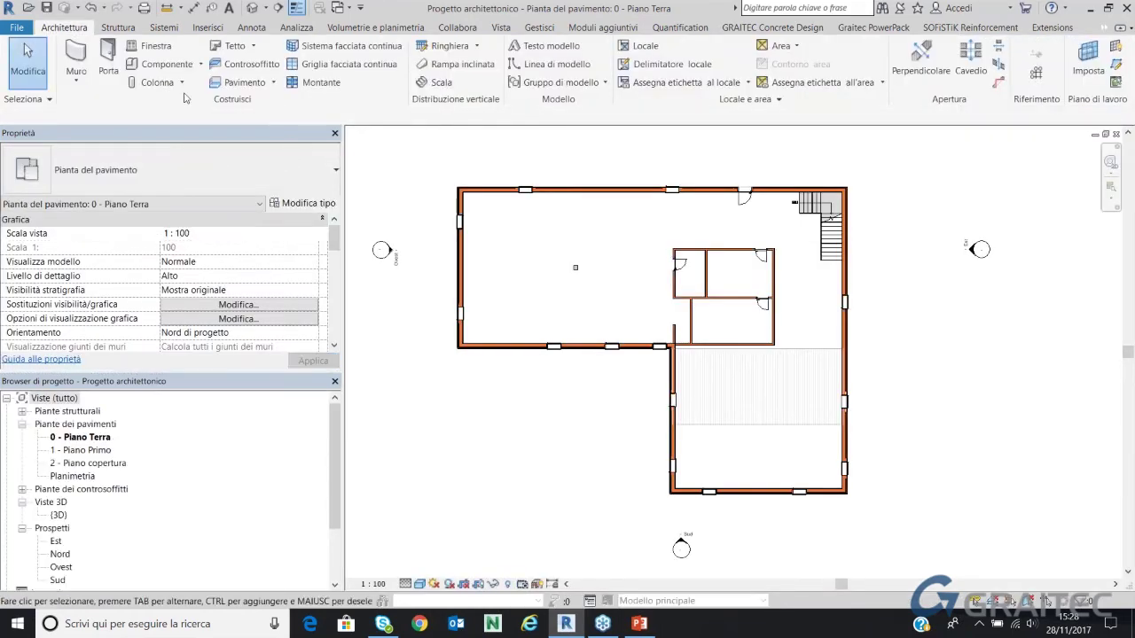
Launch Dynamo and open the Esercizio 3.dyn definition full screen
left_click(543, 31)
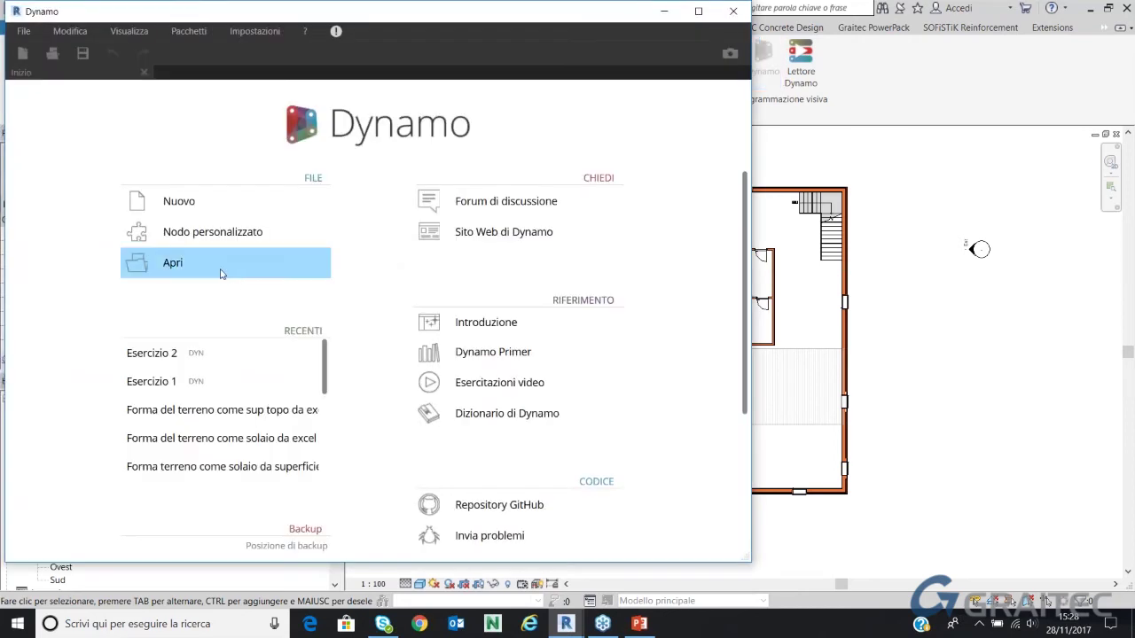
left_click(221, 274)
left_click(213, 190)
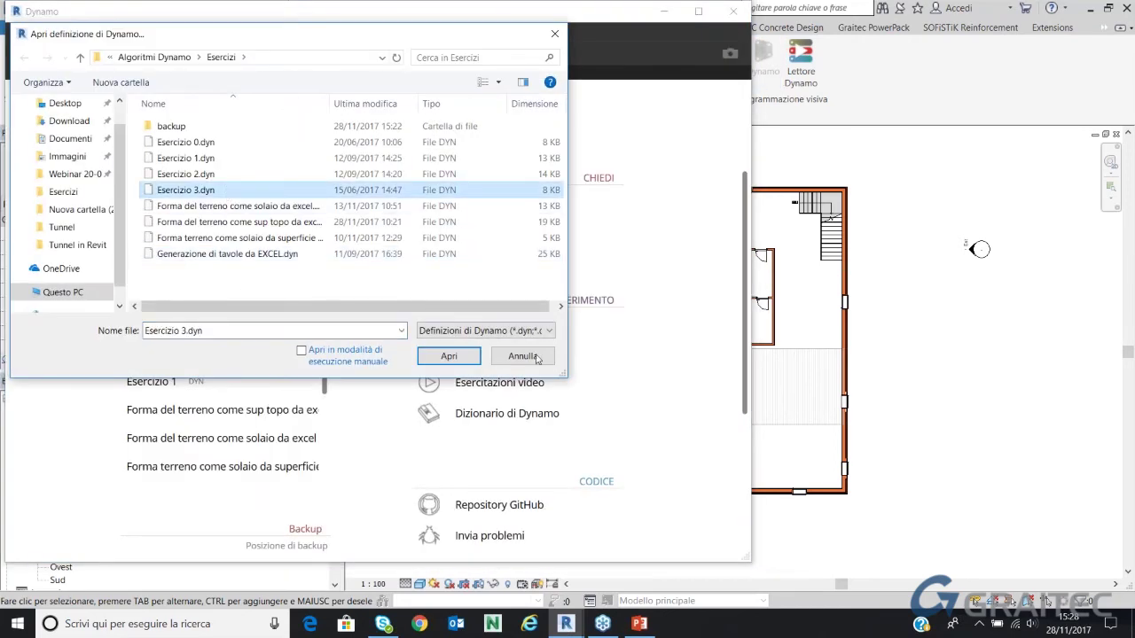
left_click(449, 355)
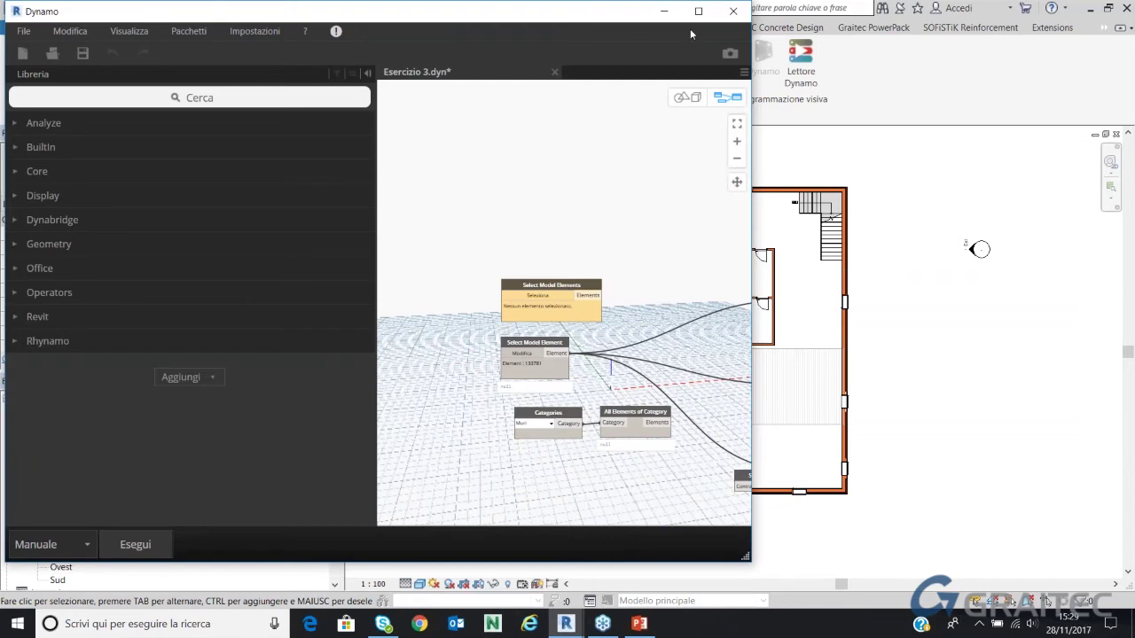
left_click(698, 11)
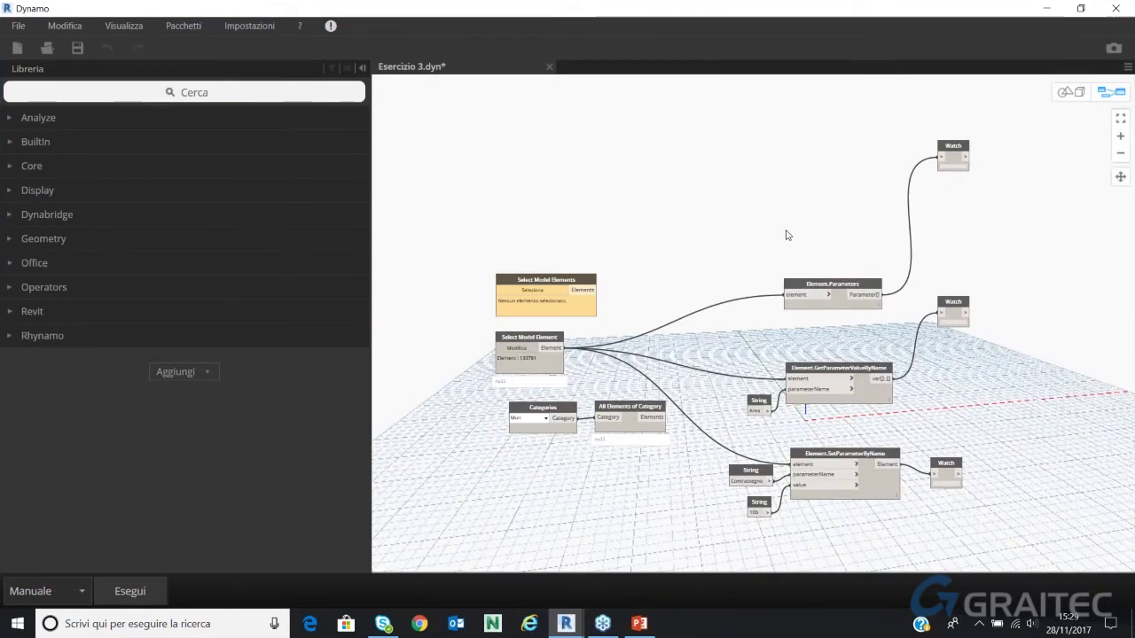
scroll(526, 322, "up", 2)
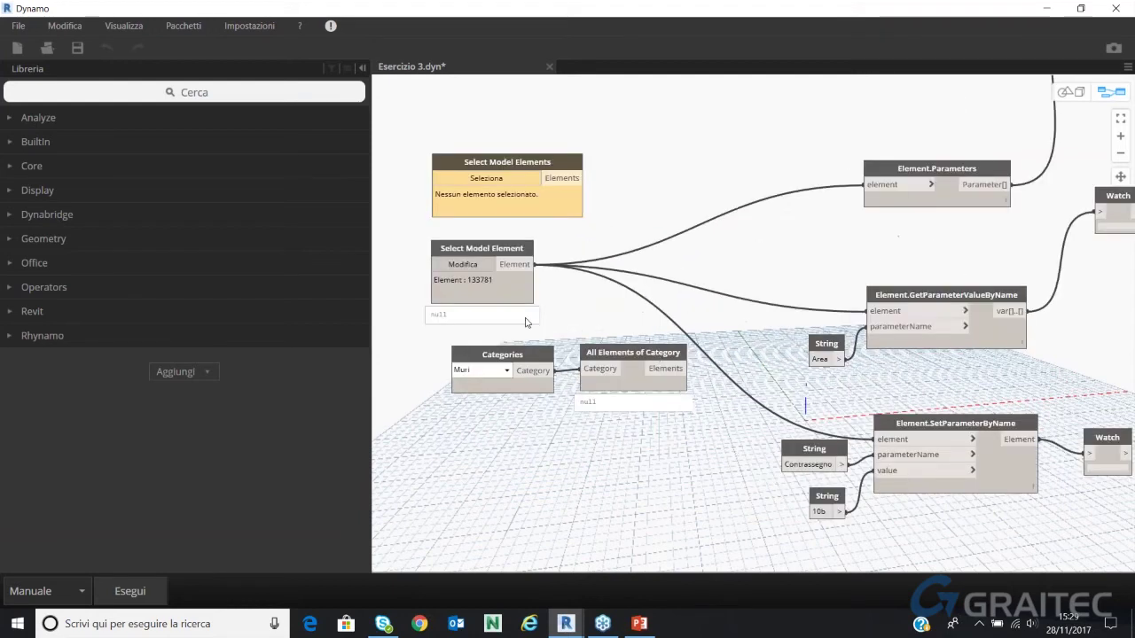
Pick the exterior wall 133781 in the plan for the Select Model Element node
left_click(467, 272)
left_click(1081, 8)
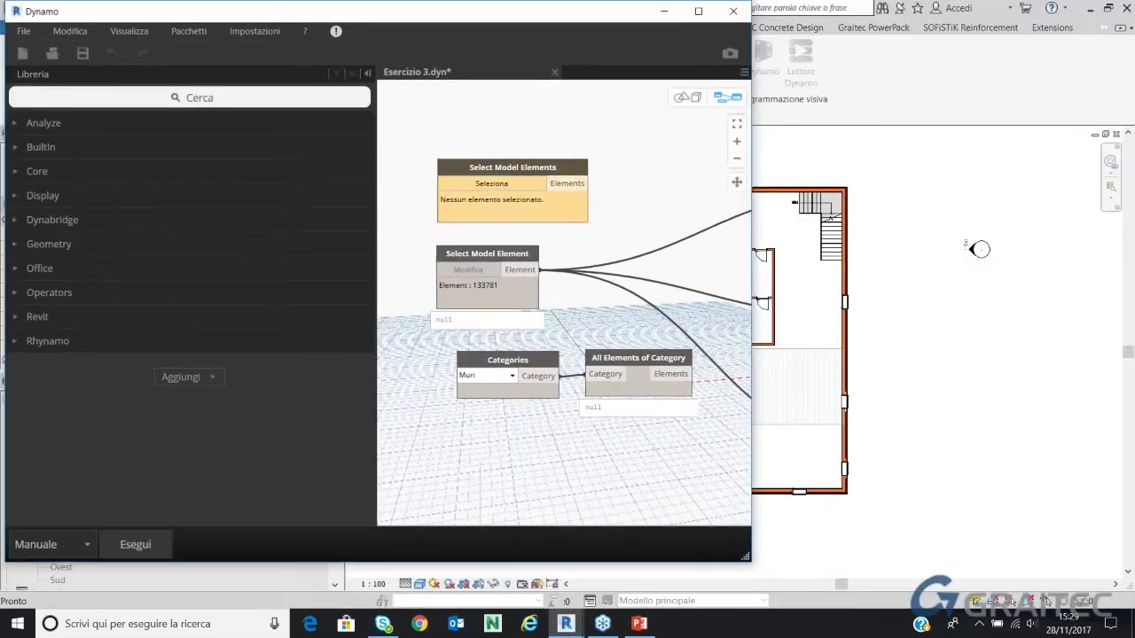
left_click(476, 278)
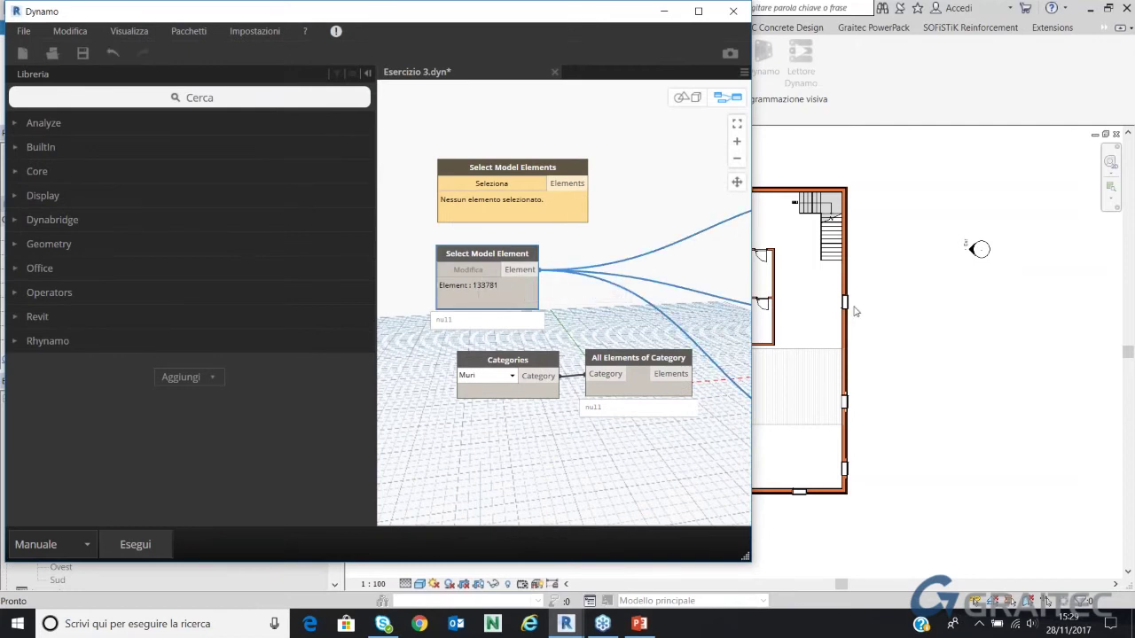
left_click(600, 235)
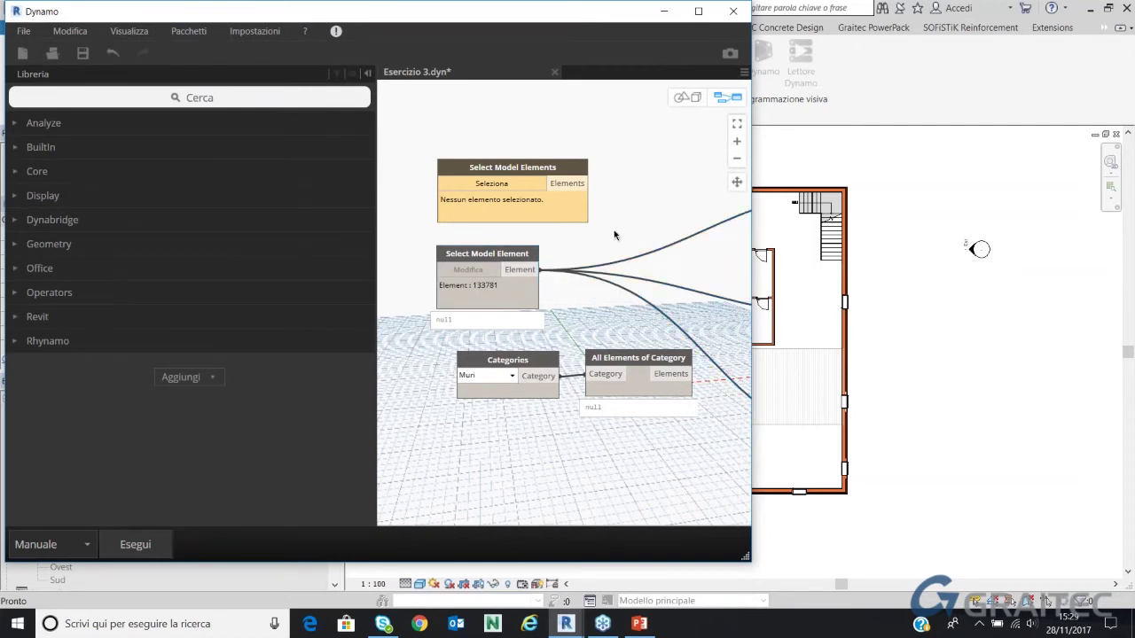
left_click(847, 334)
left_click(887, 279)
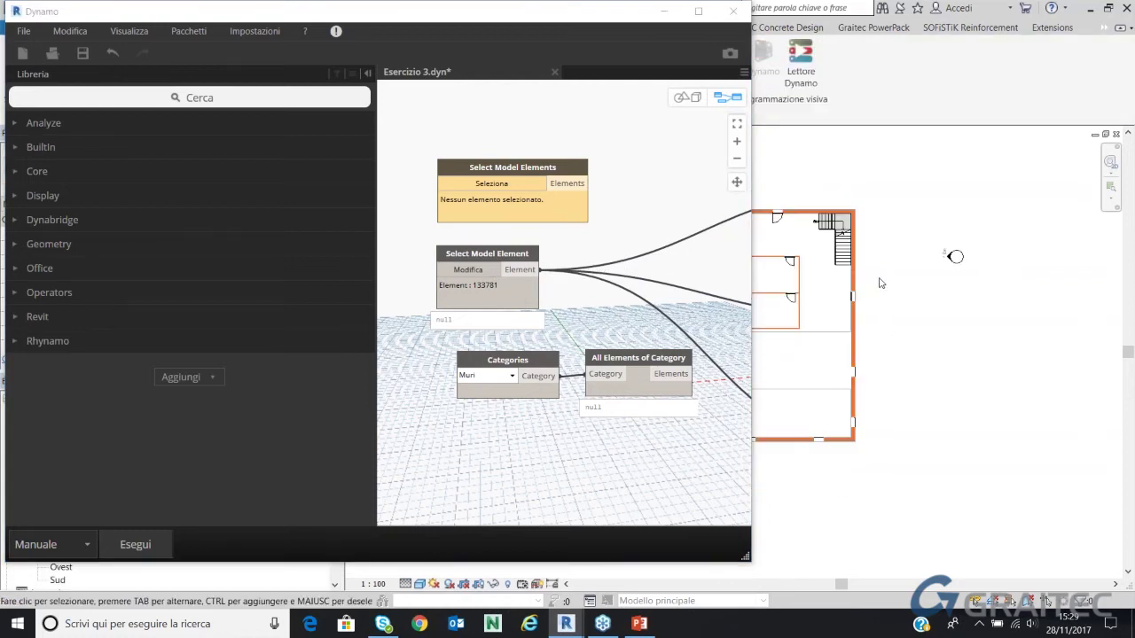
scroll(889, 280, "up", 1)
left_click(468, 270)
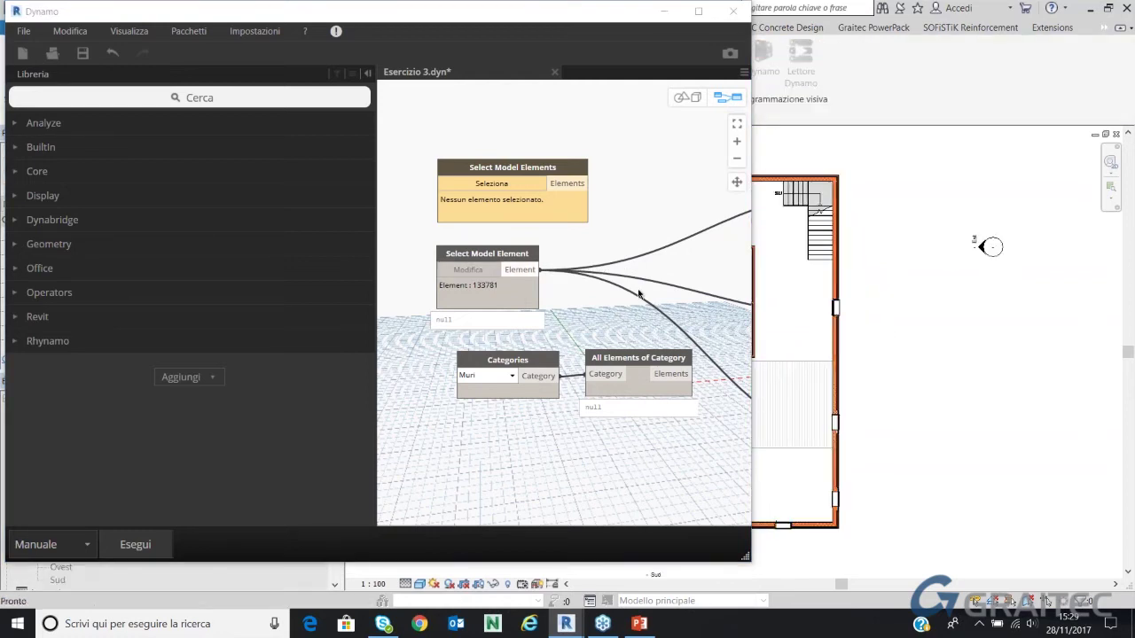
left_click(837, 340)
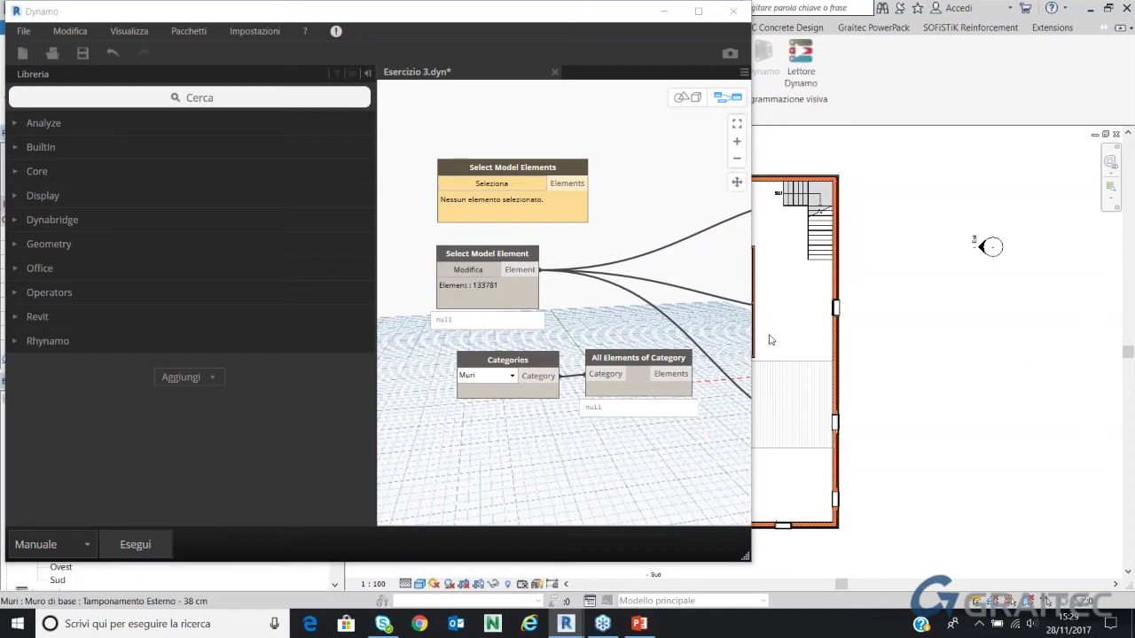
scroll(505, 321, "down", 2)
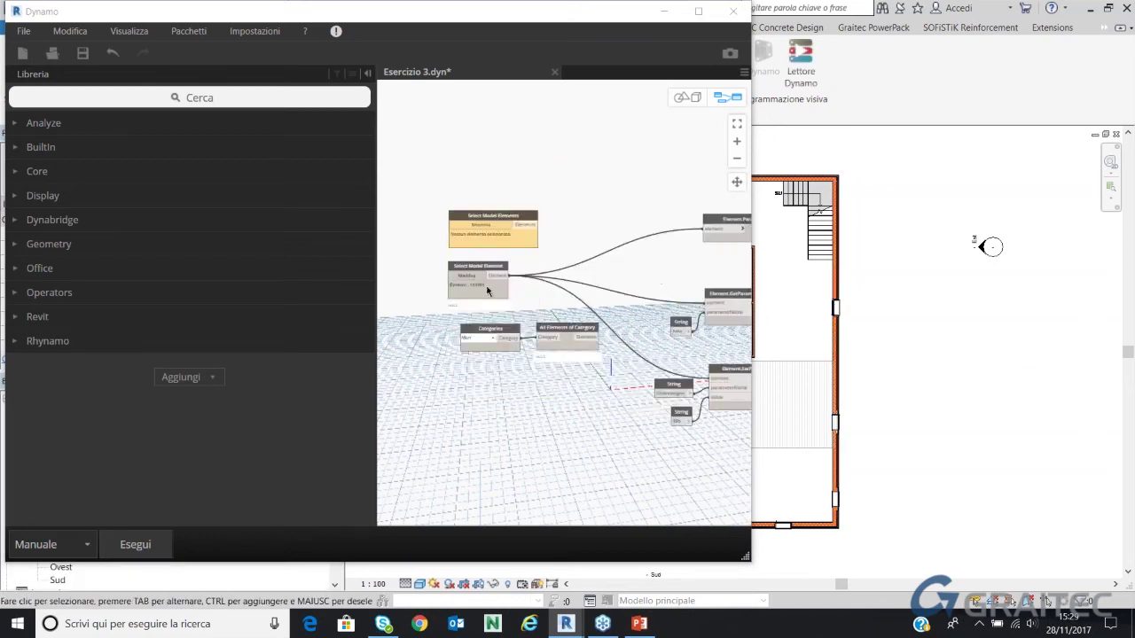
scroll(510, 320, "down", 1)
scroll(512, 319, "down", 1)
scroll(512, 319, "down", 2)
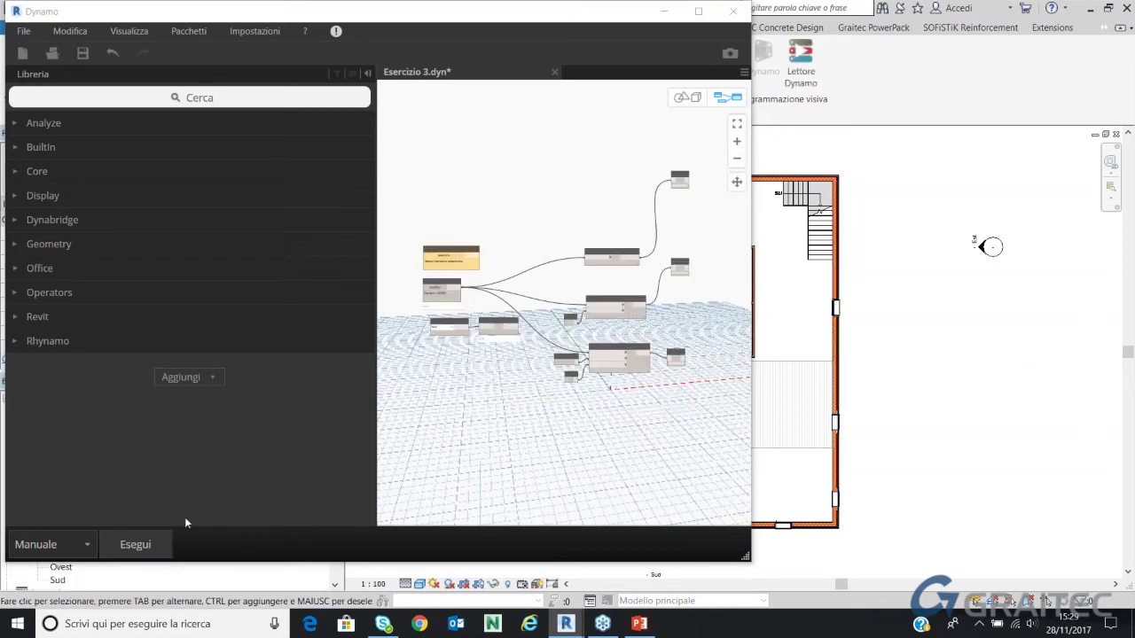
Disconnect SetParameterByName's element input and run the graph
scroll(543, 317, "up", 3)
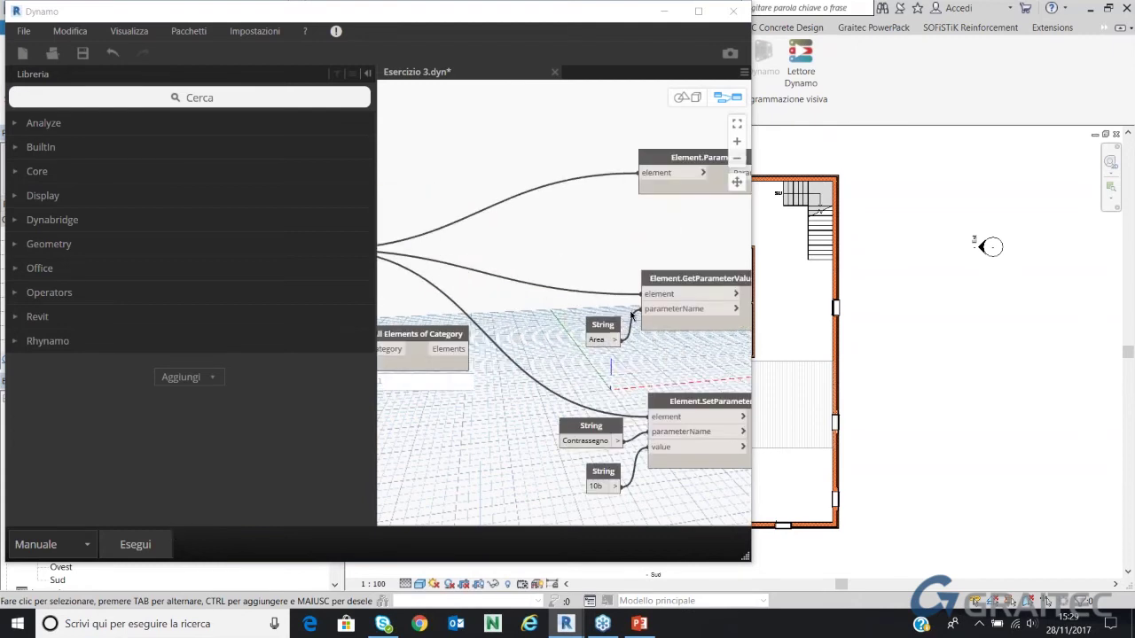
scroll(539, 325, "down", 1)
left_click_drag(625, 391, 385, 457)
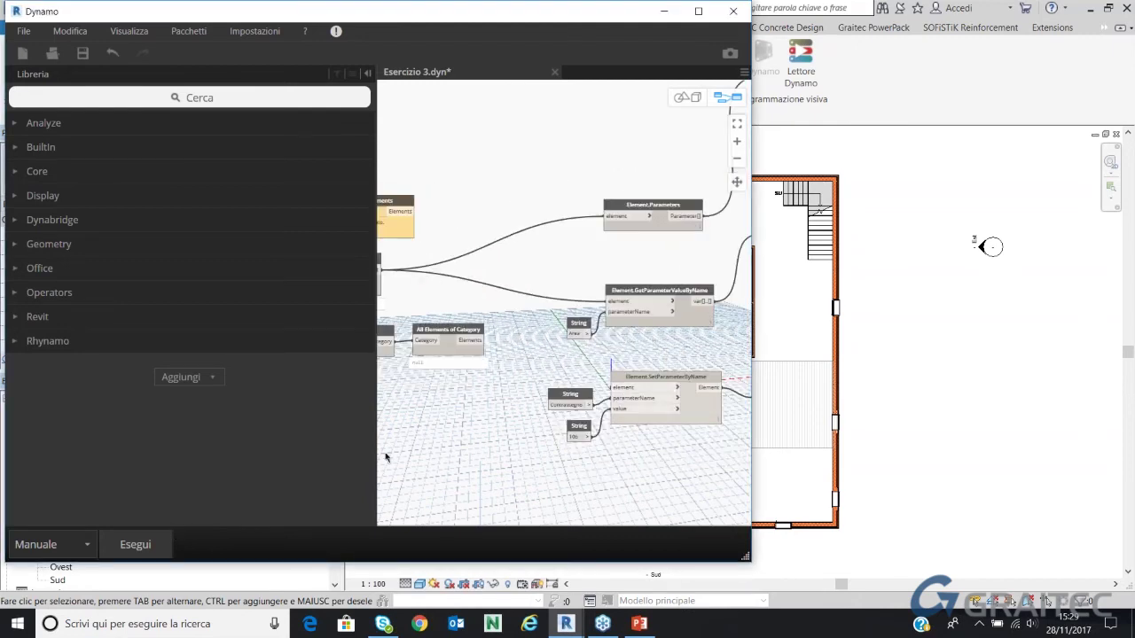
left_click(165, 541)
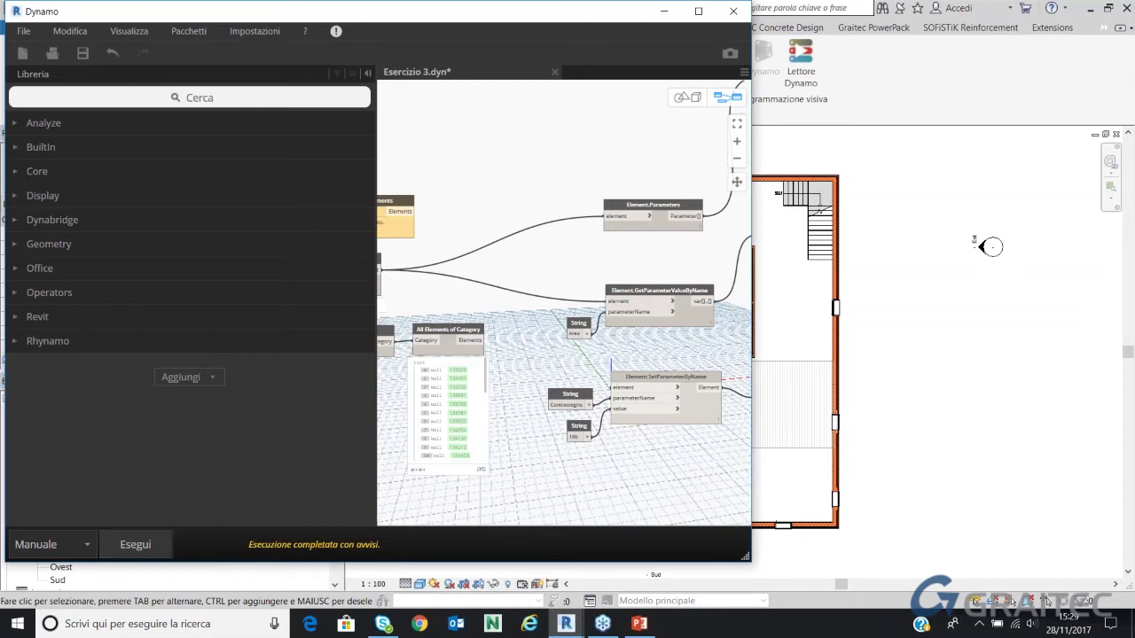
Inspect the Watch results: 32 wall parameters, Area 60.1779, and a 35-wall list
left_click(698, 10)
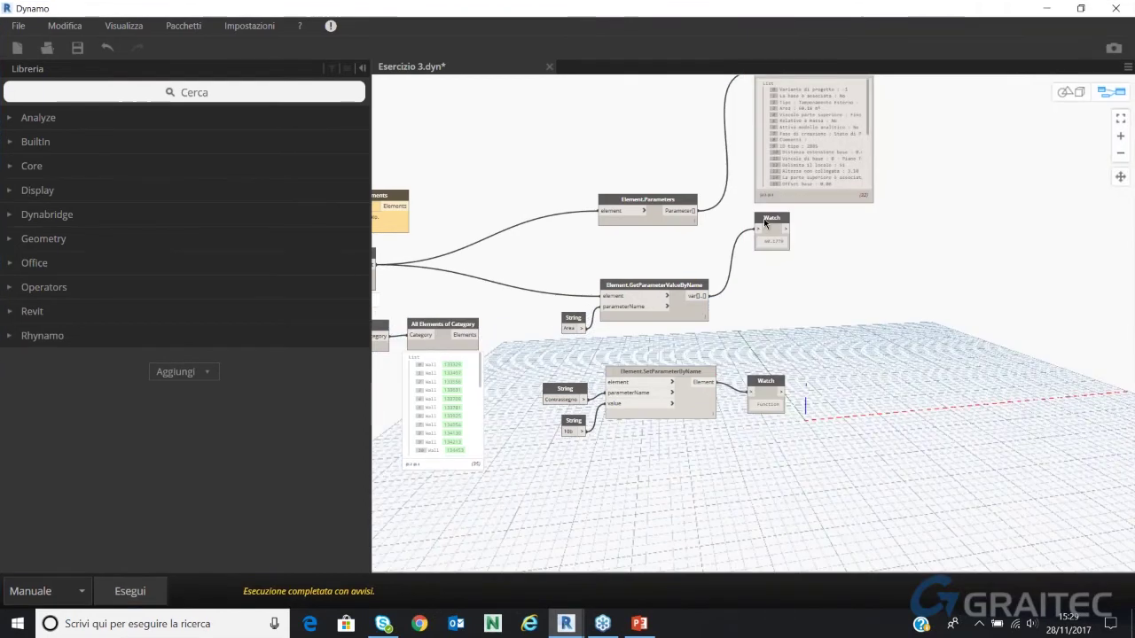
scroll(763, 219, "down", 3)
scroll(642, 291, "up", 3)
scroll(642, 291, "up", 2)
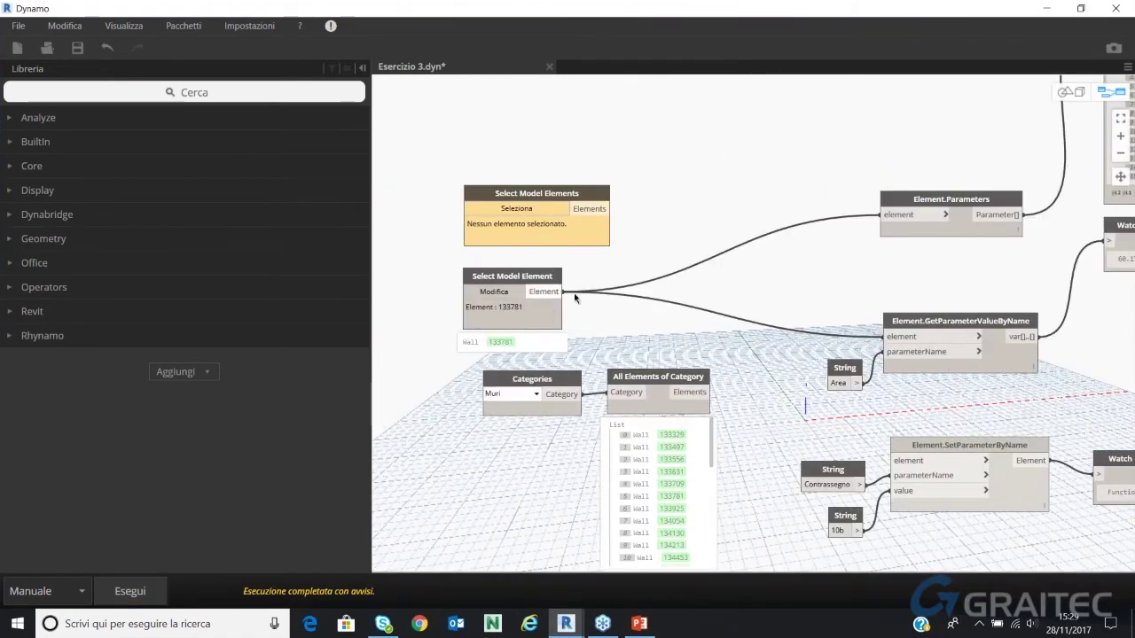
scroll(567, 292, "down", 1)
scroll(459, 309, "up", 3)
scroll(458, 309, "down", 2)
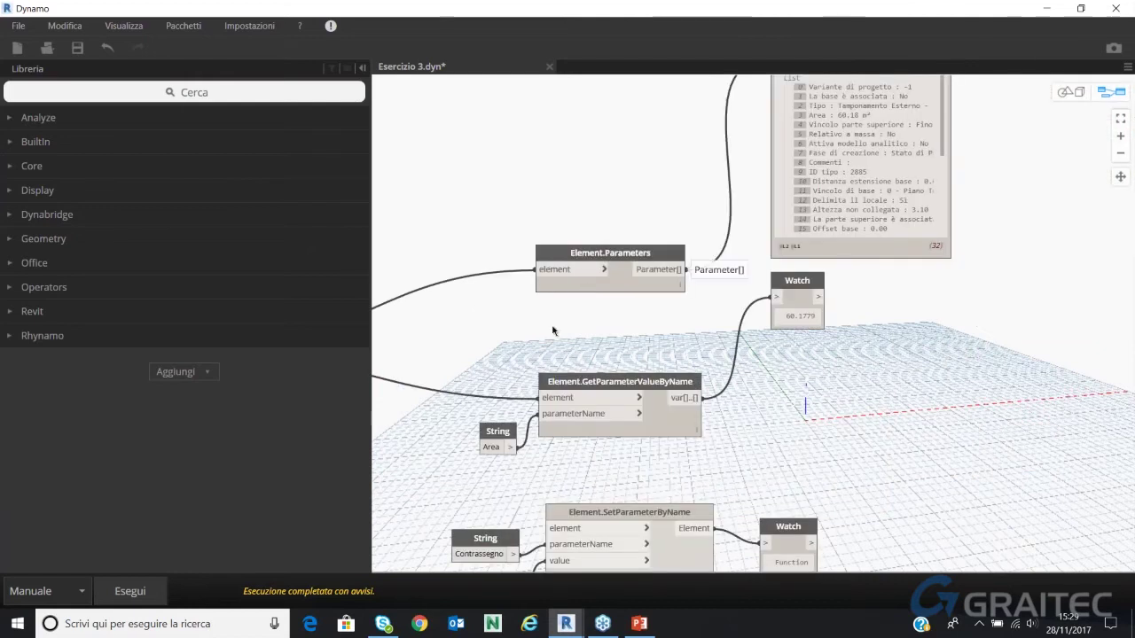
scroll(687, 253, "down", 2)
scroll(710, 234, "up", 2)
scroll(779, 233, "up", 1)
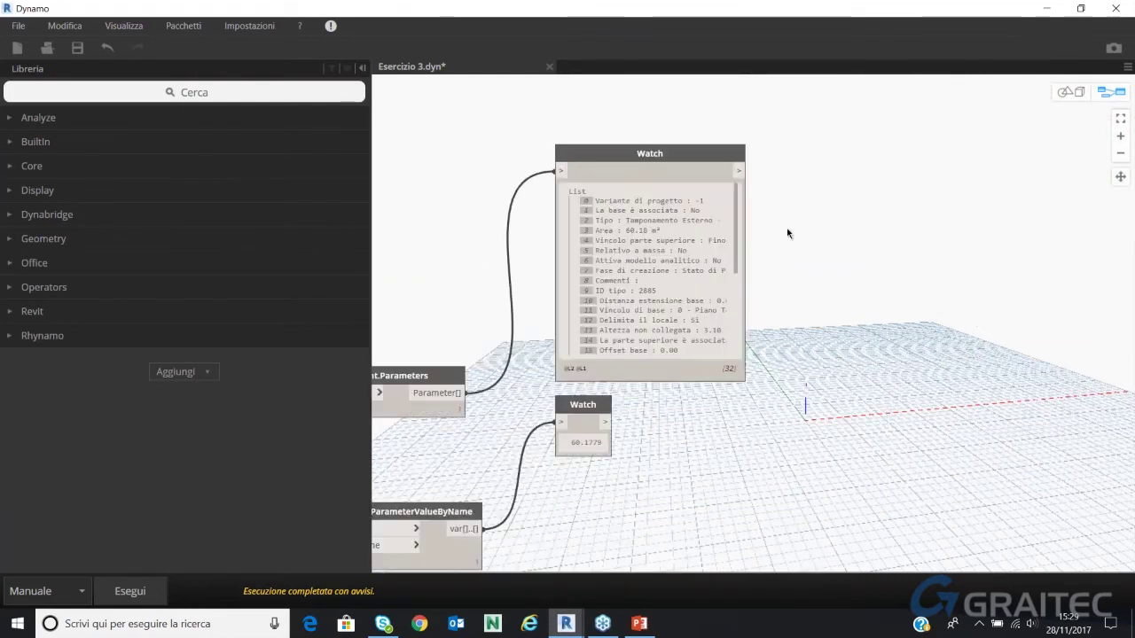
scroll(777, 233, "up", 1)
scroll(718, 240, "down", 1)
scroll(719, 243, "down", 1)
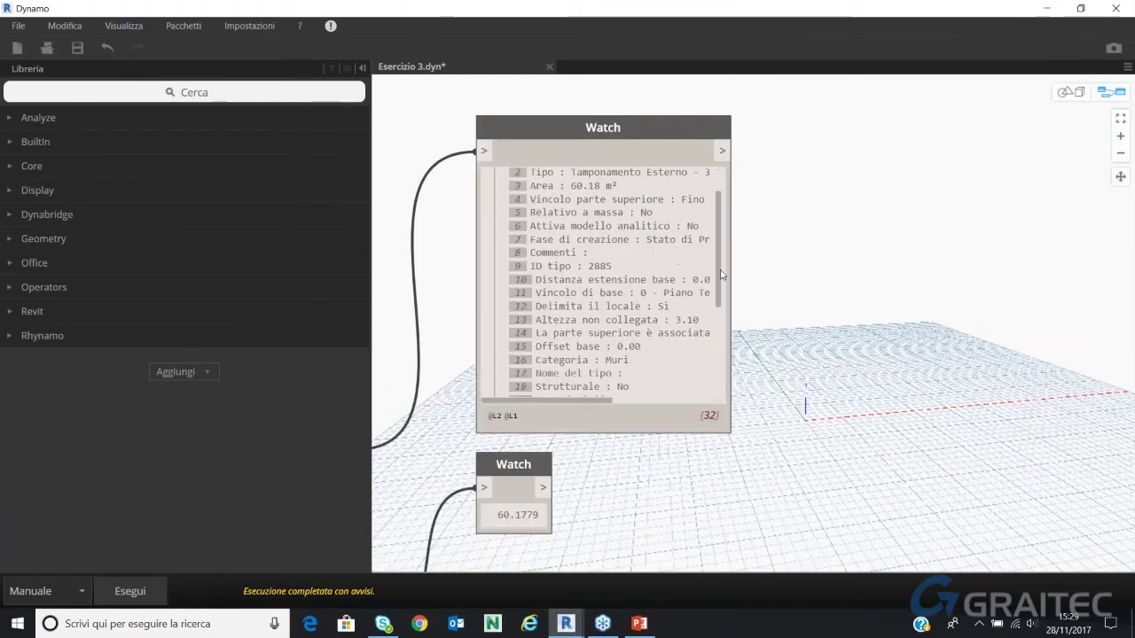
scroll(721, 245, "up", 1)
left_click_drag(721, 247, 734, 360)
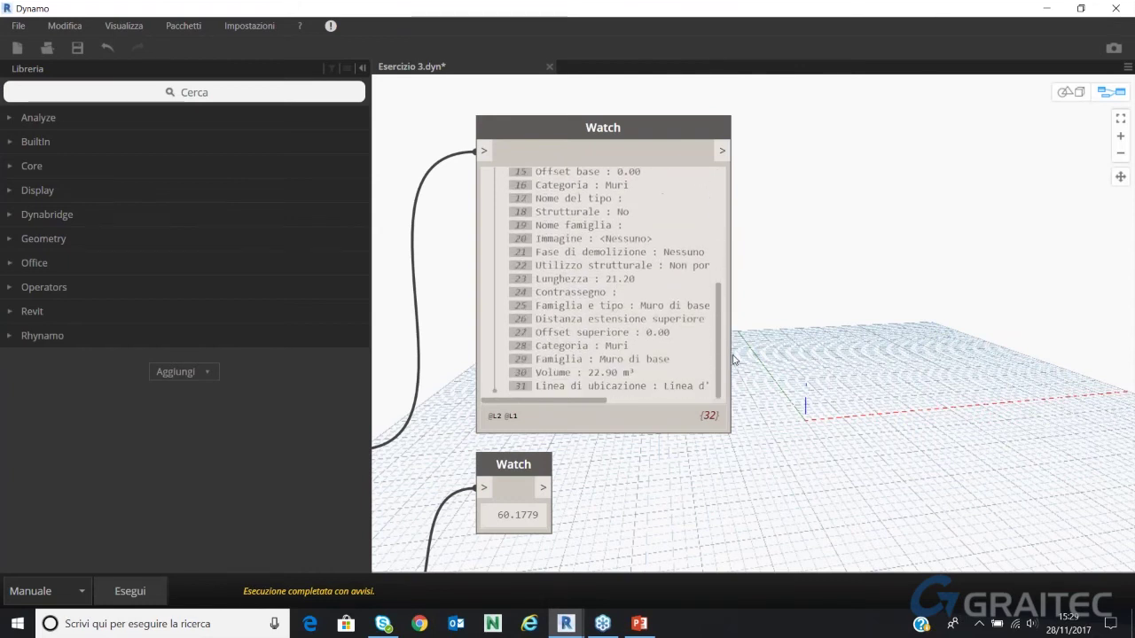
scroll(882, 177, "down", 3)
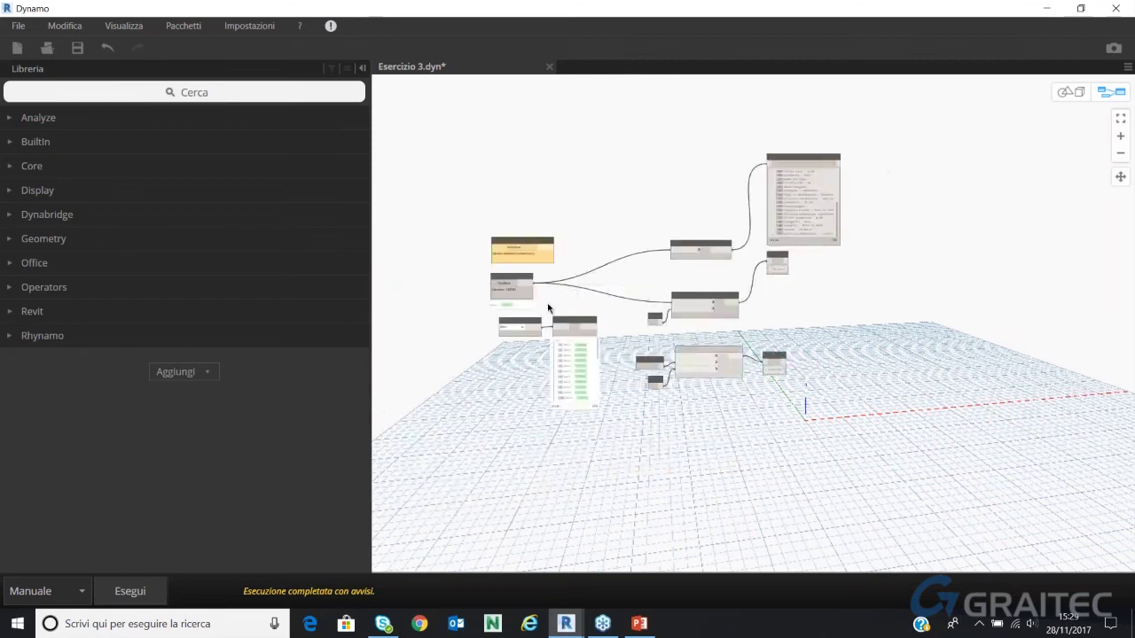
scroll(571, 306, "up", 2)
scroll(571, 305, "up", 1)
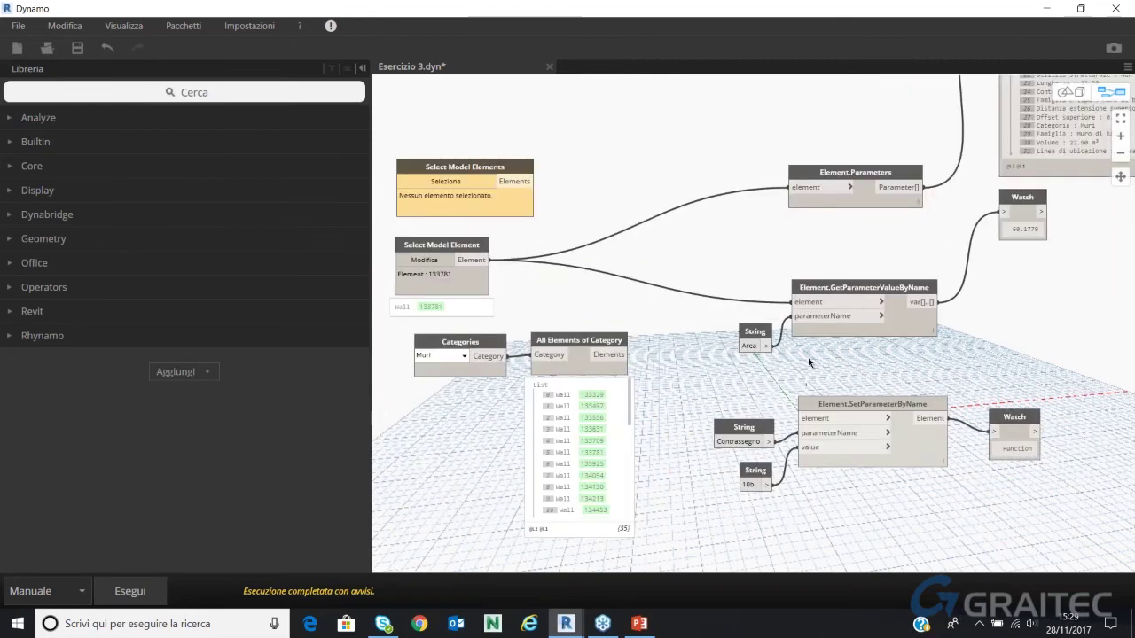
scroll(949, 351, "up", 3)
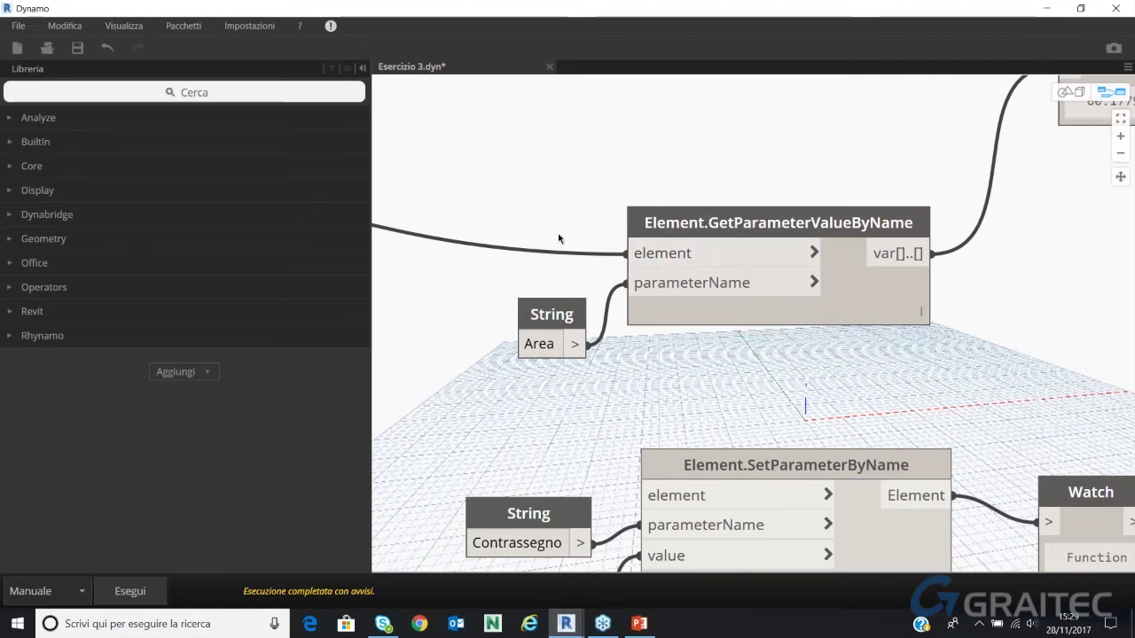
scroll(577, 248, "down", 4)
scroll(576, 249, "up", 2)
left_click_drag(820, 134, 788, 296)
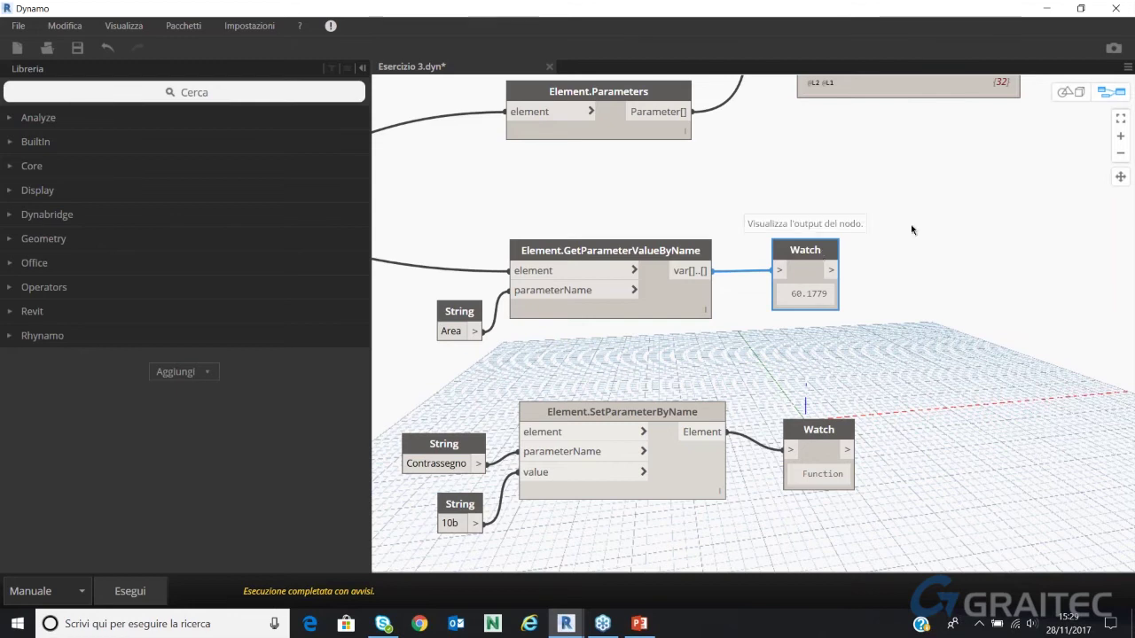
scroll(941, 225, "down", 1)
scroll(941, 225, "down", 2)
scroll(693, 232, "up", 2)
scroll(693, 233, "up", 2)
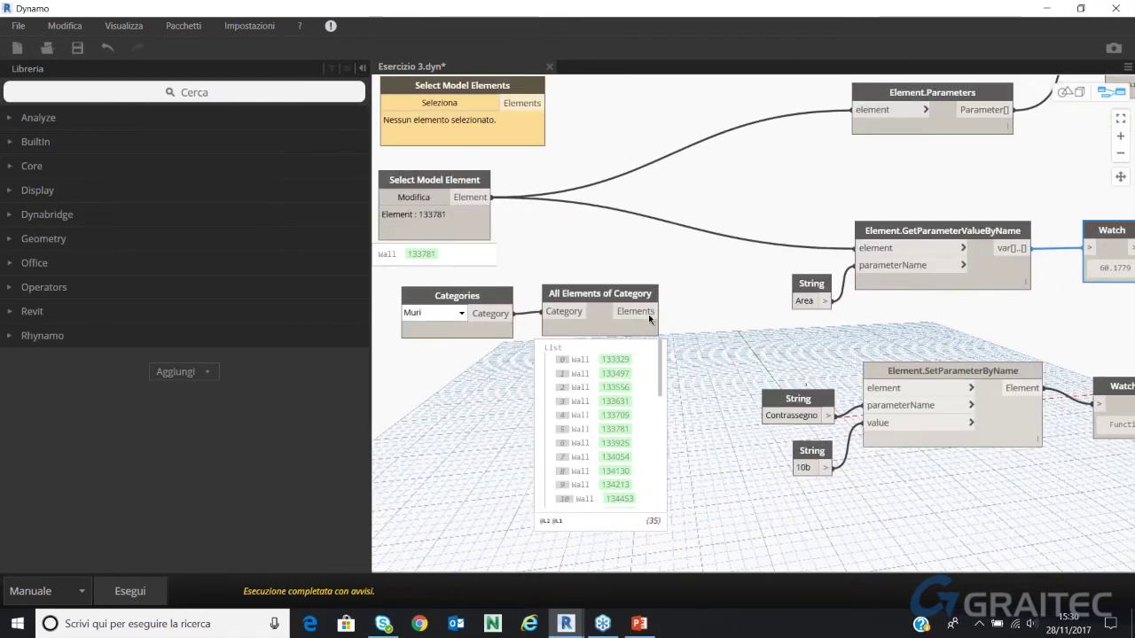
Feed all 35 walls into GetParameterValueByName to list every wall's Area
mouse_move(661, 312)
left_mouse_down()
mouse_move(854, 265)
mouse_move(856, 248)
left_mouse_up()
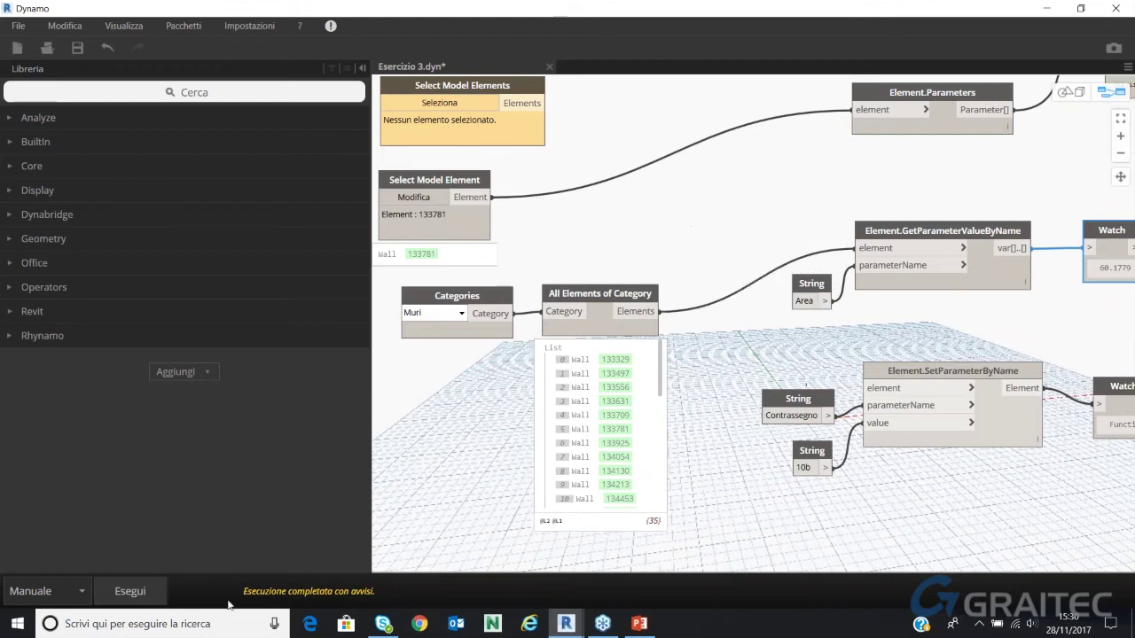
left_click(130, 591)
scroll(769, 278, "down", 1)
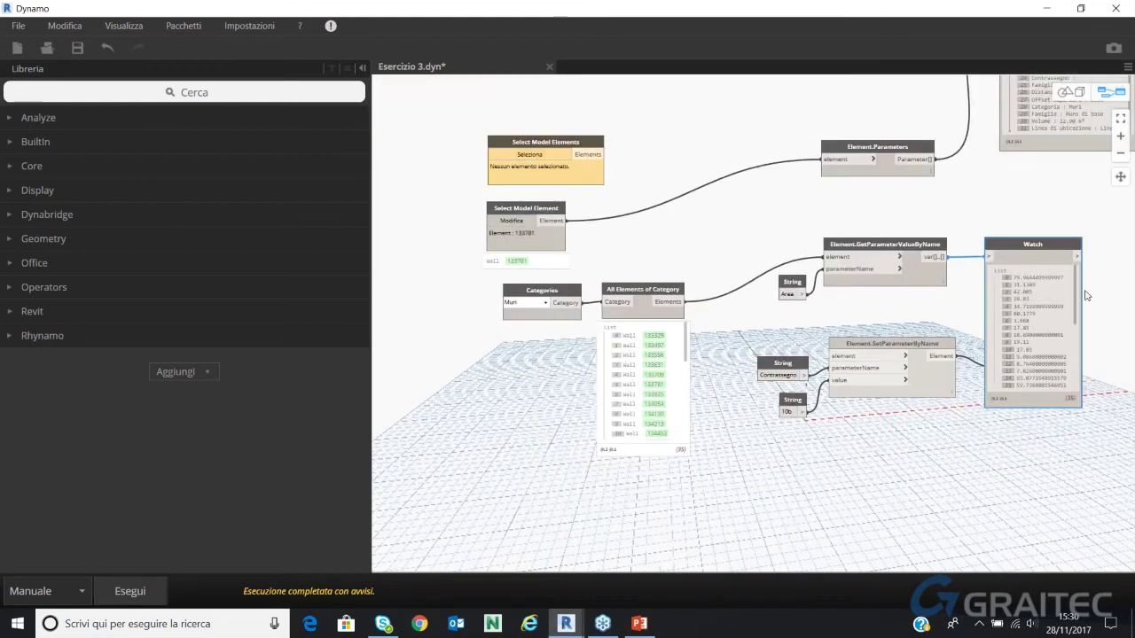
scroll(1022, 308, "up", 3)
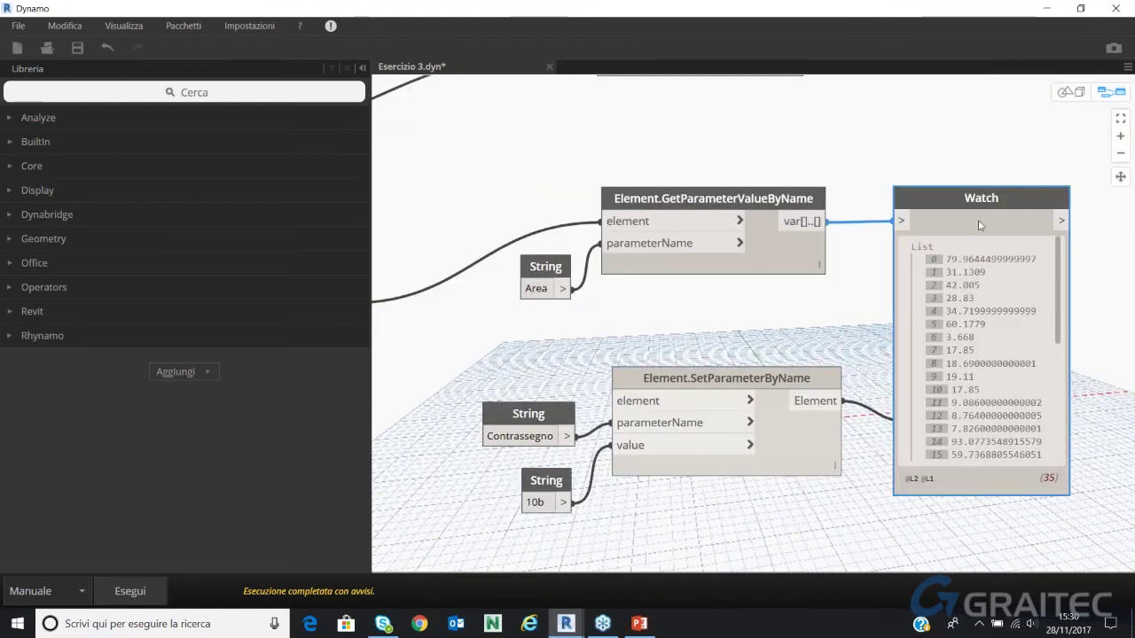
Move the Area Watch node aside, then restore Dynamo and shift it left over Revit
left_click_drag(980, 225, 1018, 211)
scroll(1024, 231, "down", 2)
scroll(1030, 240, "up", 1)
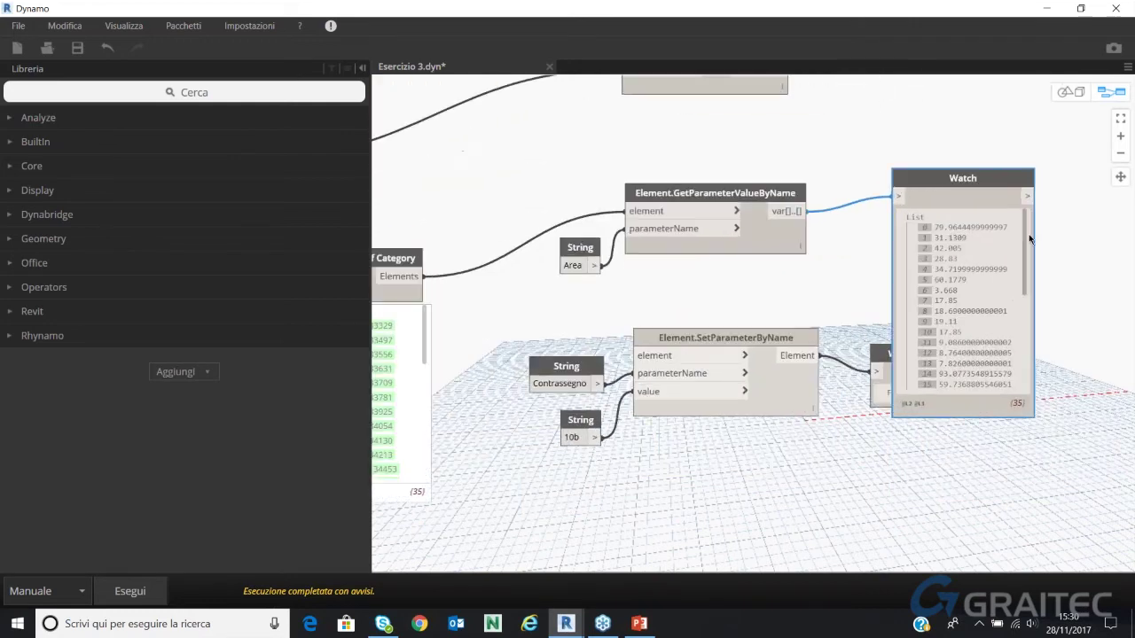
scroll(962, 301, "down", 1)
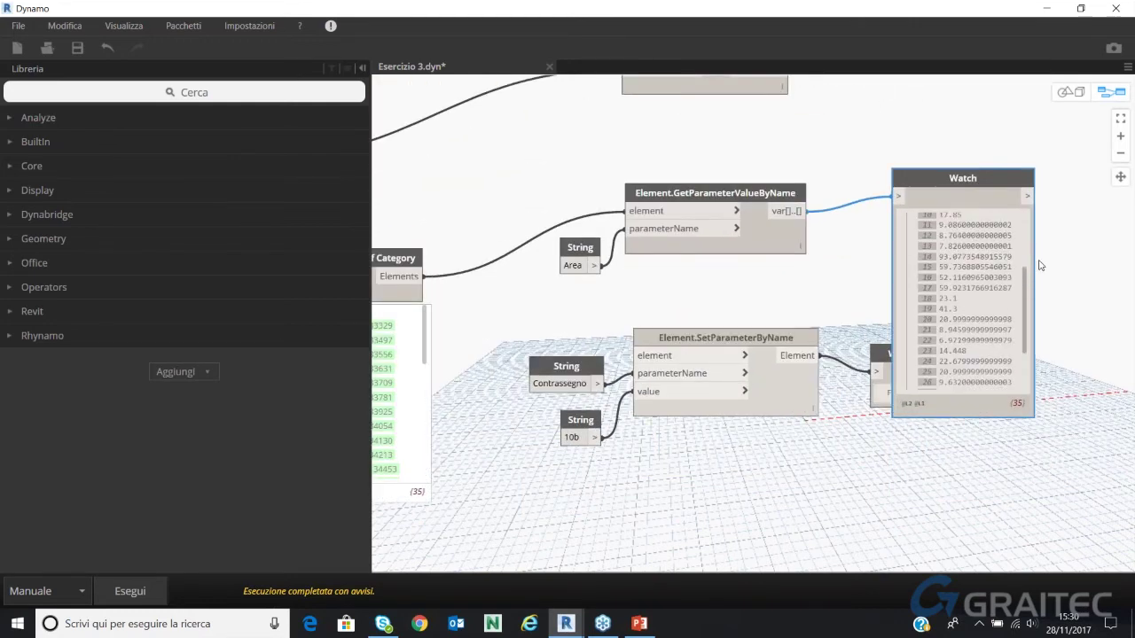
left_click(883, 241)
scroll(878, 238, "down", 2)
scroll(869, 226, "up", 1)
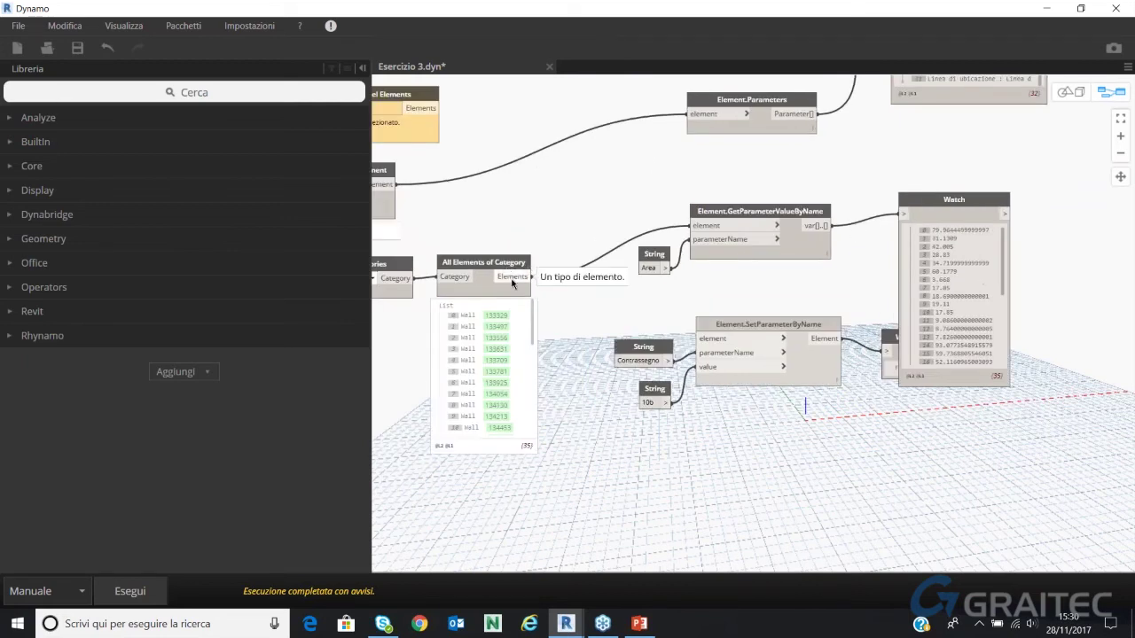
scroll(859, 228, "down", 2)
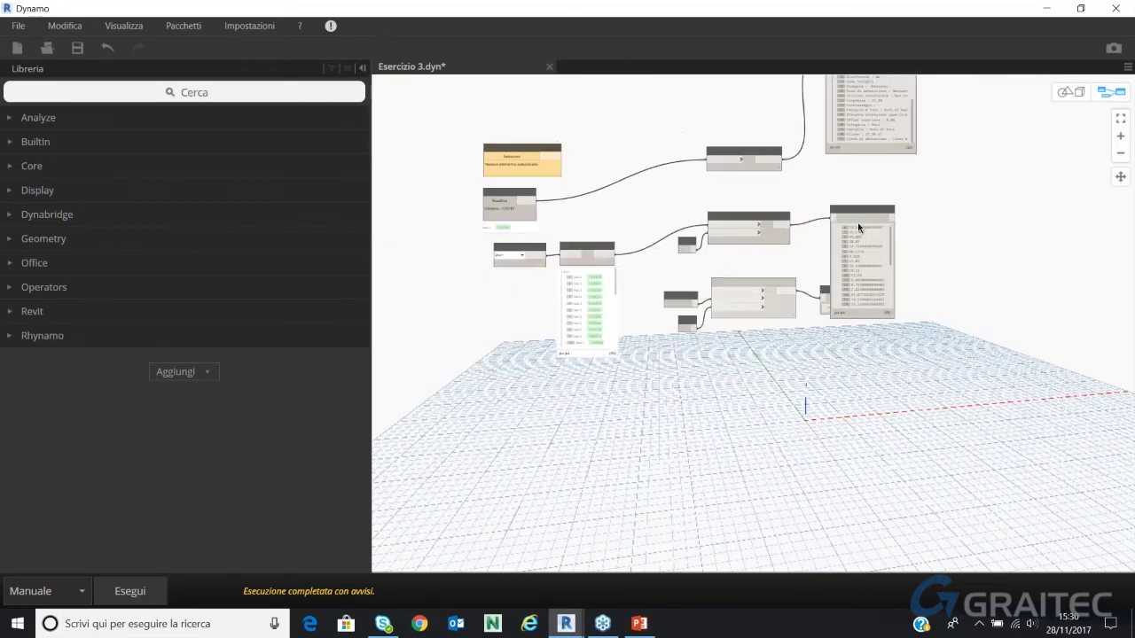
left_click(1080, 8)
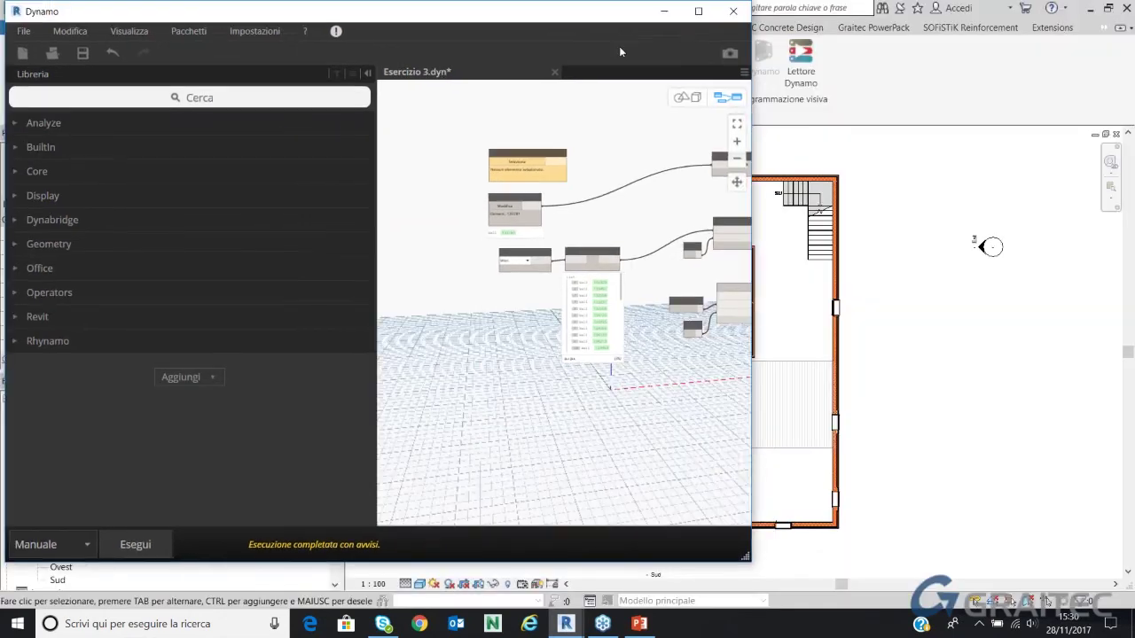
left_click_drag(621, 22, 400, 56)
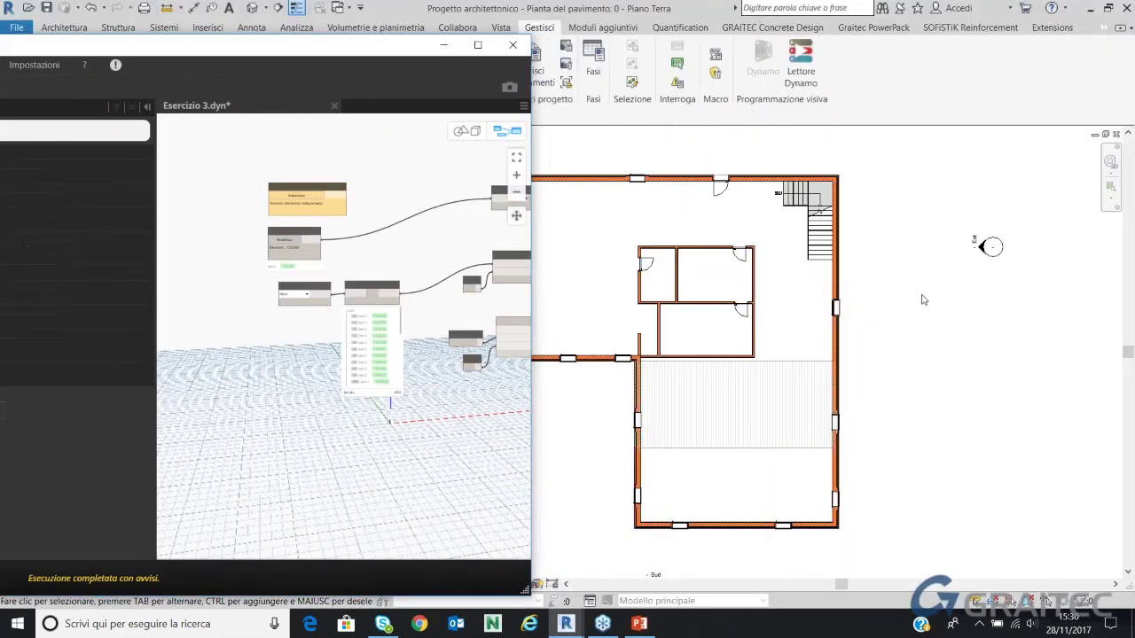
Check the right exterior wall's properties (Area 60.178 m², empty Contrassegno), then maximize Dynamo
left_click(838, 350)
left_click_drag(266, 45, 863, 15)
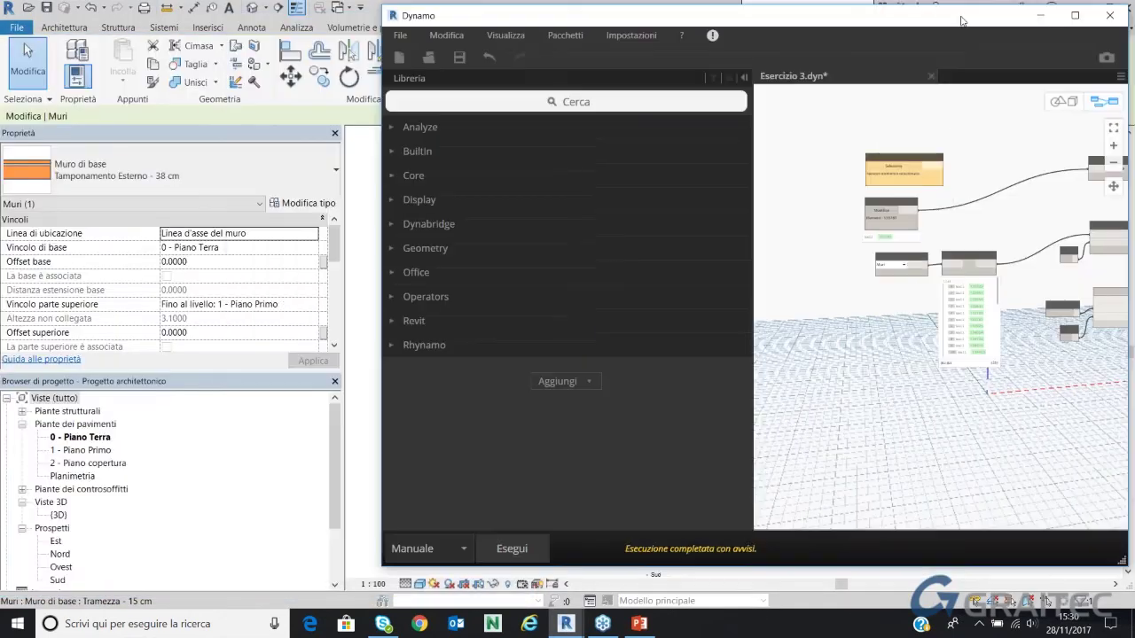
scroll(173, 291, "down", 5)
scroll(186, 300, "down", 1)
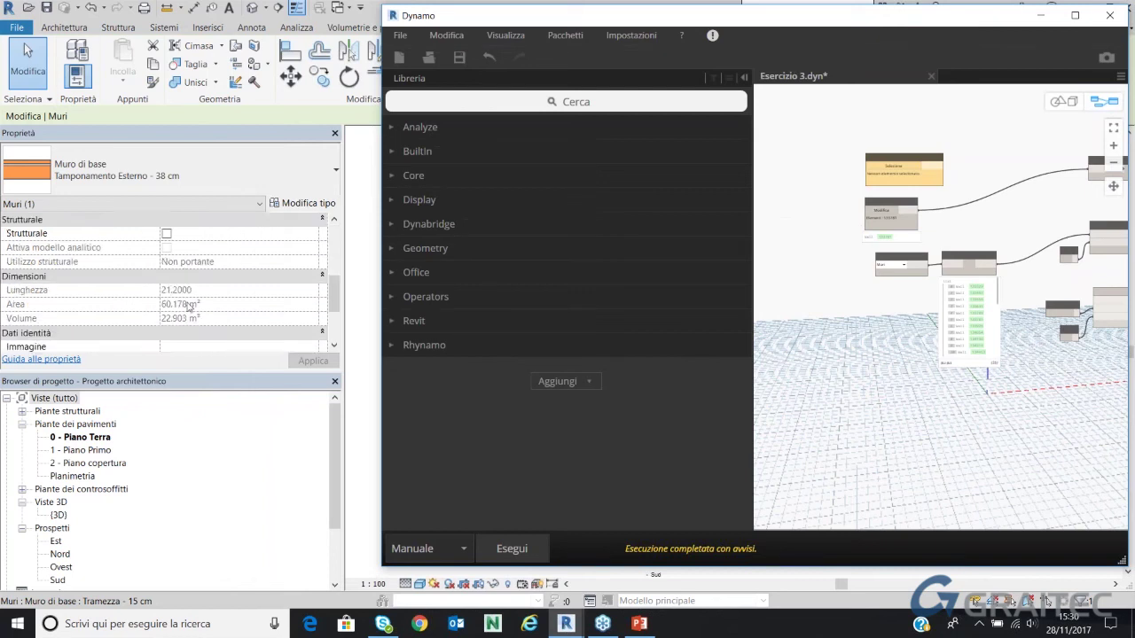
scroll(186, 299, "down", 1)
scroll(187, 306, "down", 1)
scroll(189, 318, "down", 1)
scroll(189, 318, "up", 3)
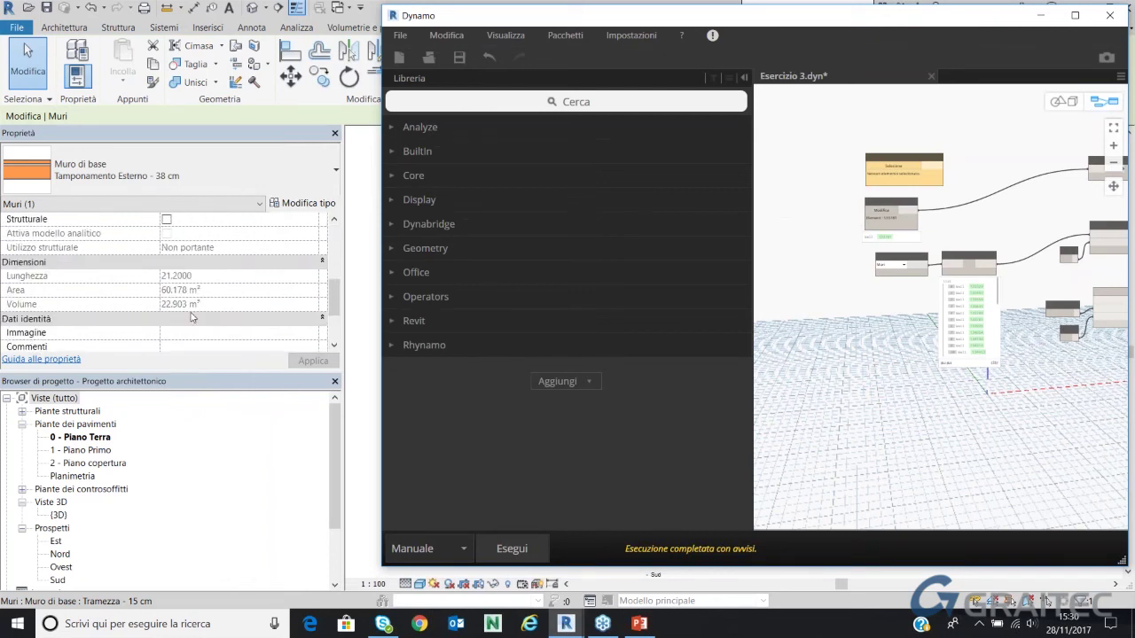
scroll(193, 317, "up", 2)
scroll(193, 317, "up", 1)
scroll(193, 317, "down", 2)
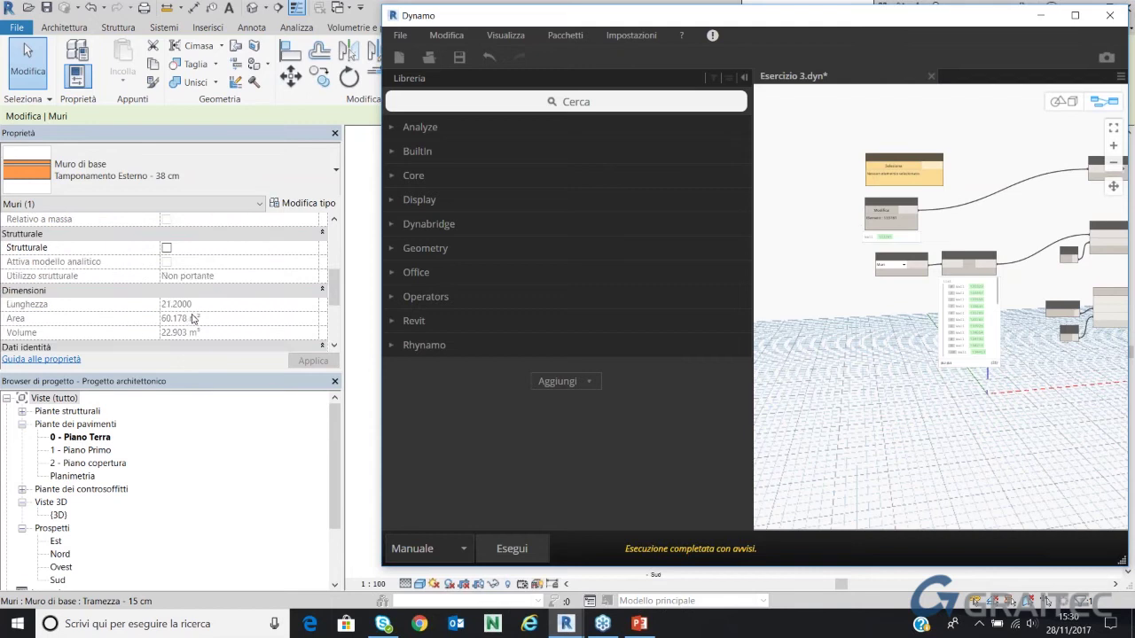
scroll(192, 318, "down", 3)
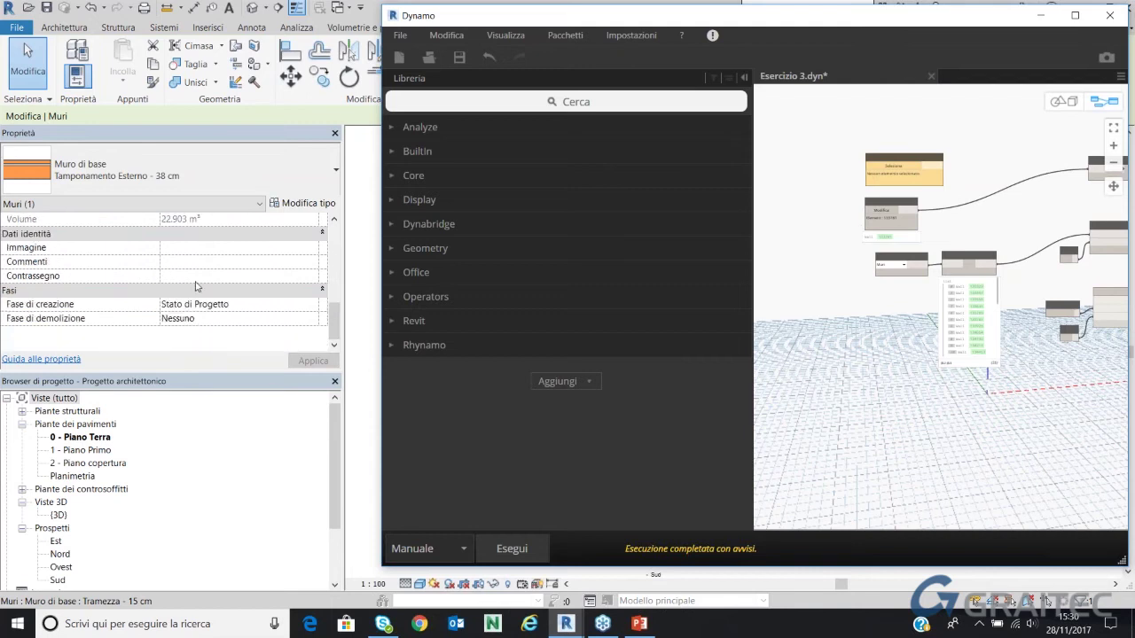
left_click(366, 258)
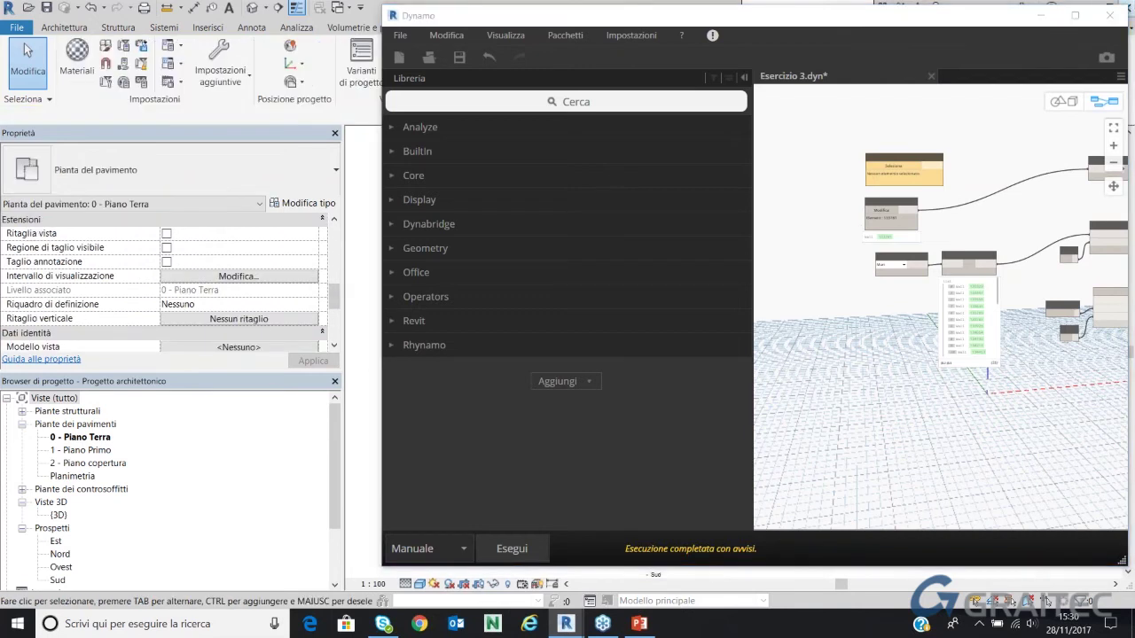
left_click(1075, 15)
Wire the picked wall into SetParameterByName and run, writing Contrassegno 10b to wall 133781
scroll(710, 193, "up", 2)
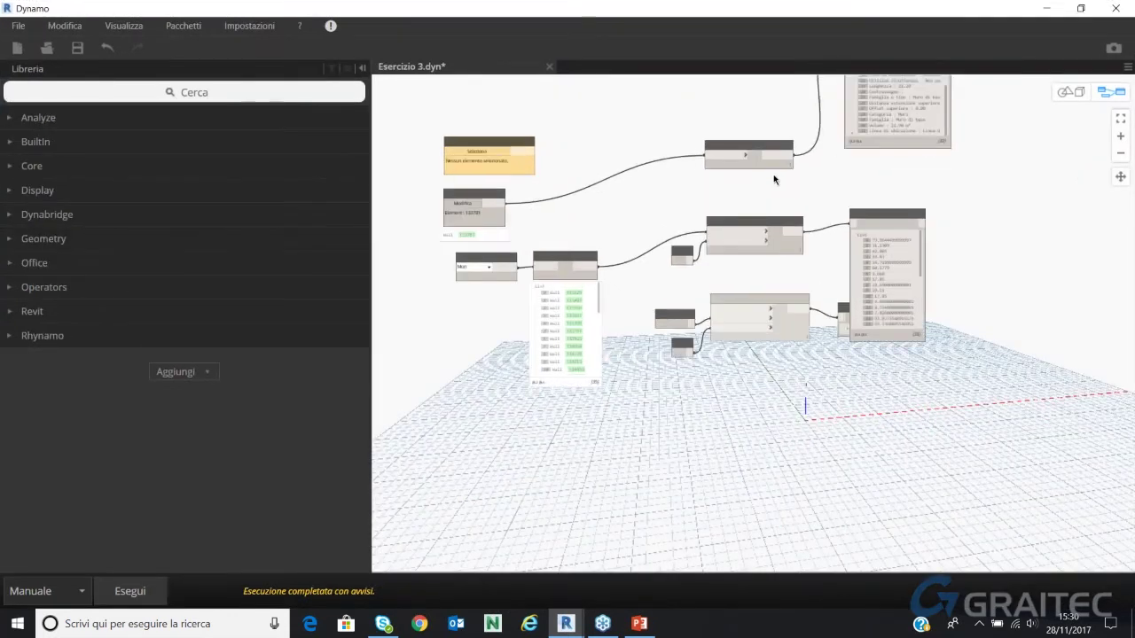
scroll(691, 207, "up", 2)
left_click_drag(467, 207, 709, 329)
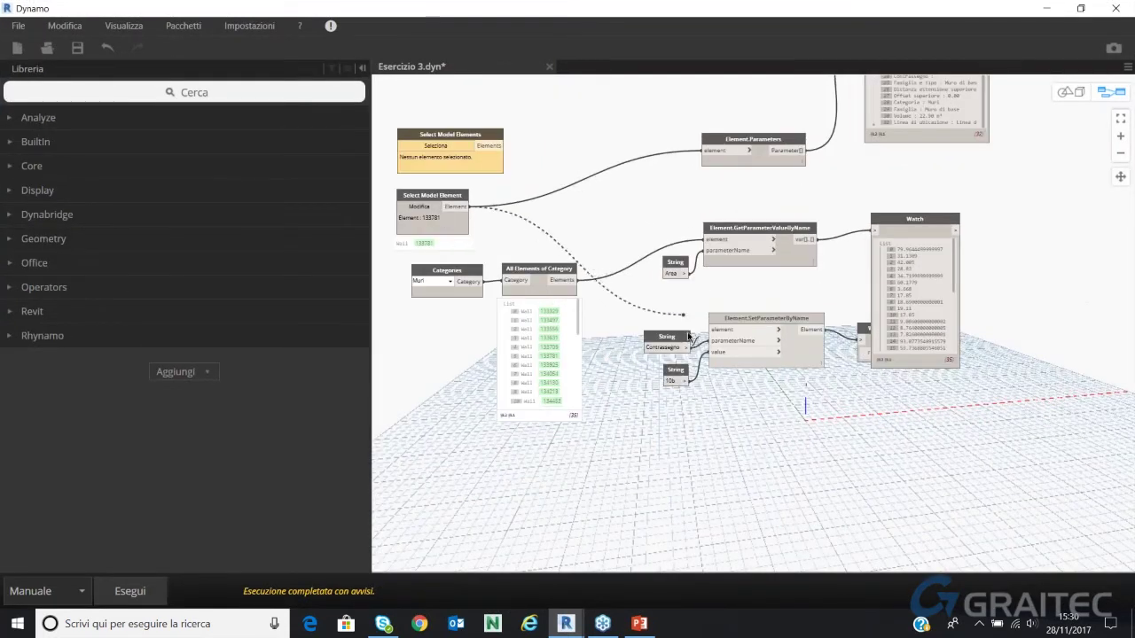
scroll(811, 372, "up", 2)
scroll(821, 391, "up", 2)
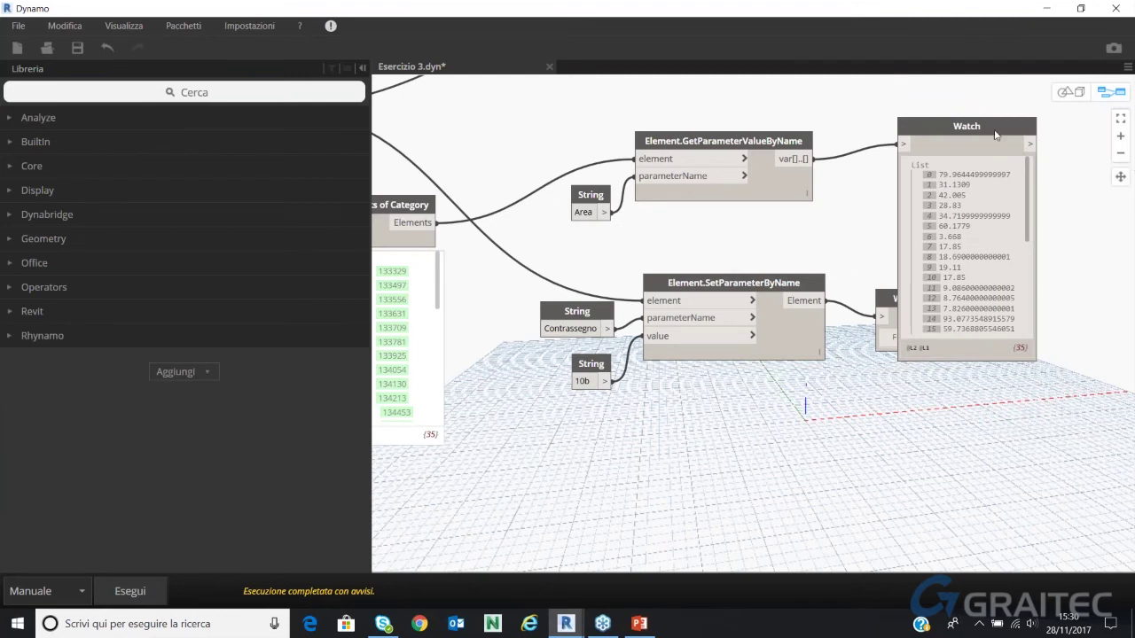
left_click_drag(996, 135, 1080, 97)
left_click(144, 592)
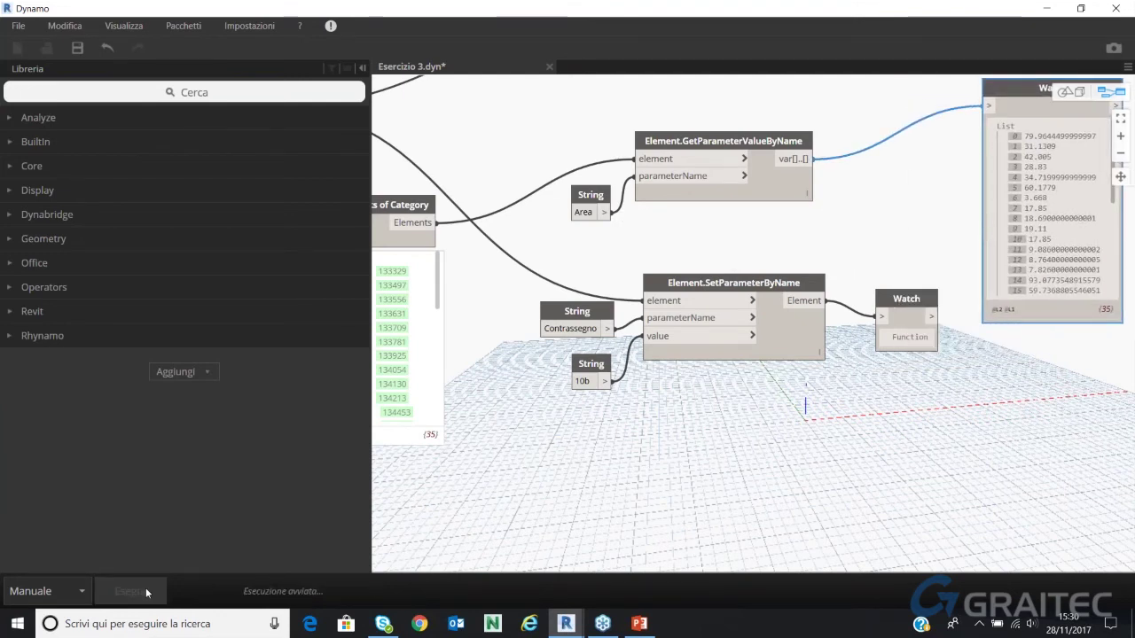
double_click(592, 381)
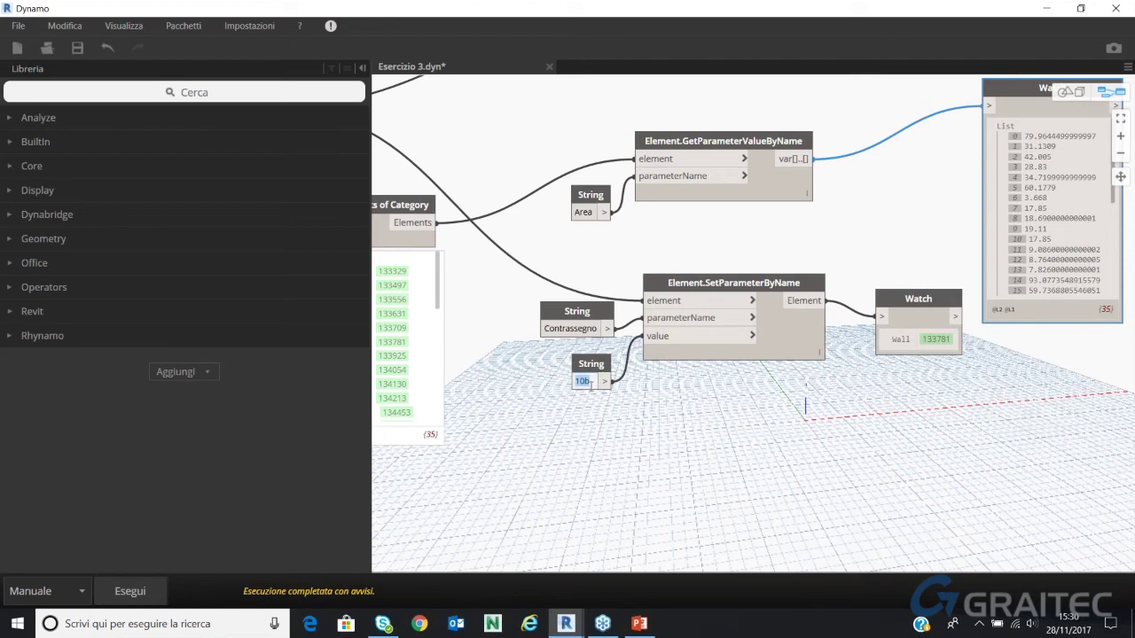
Minimize Dynamo and check that the right exterior wall's Contrassegno is 10b
left_click(1081, 8)
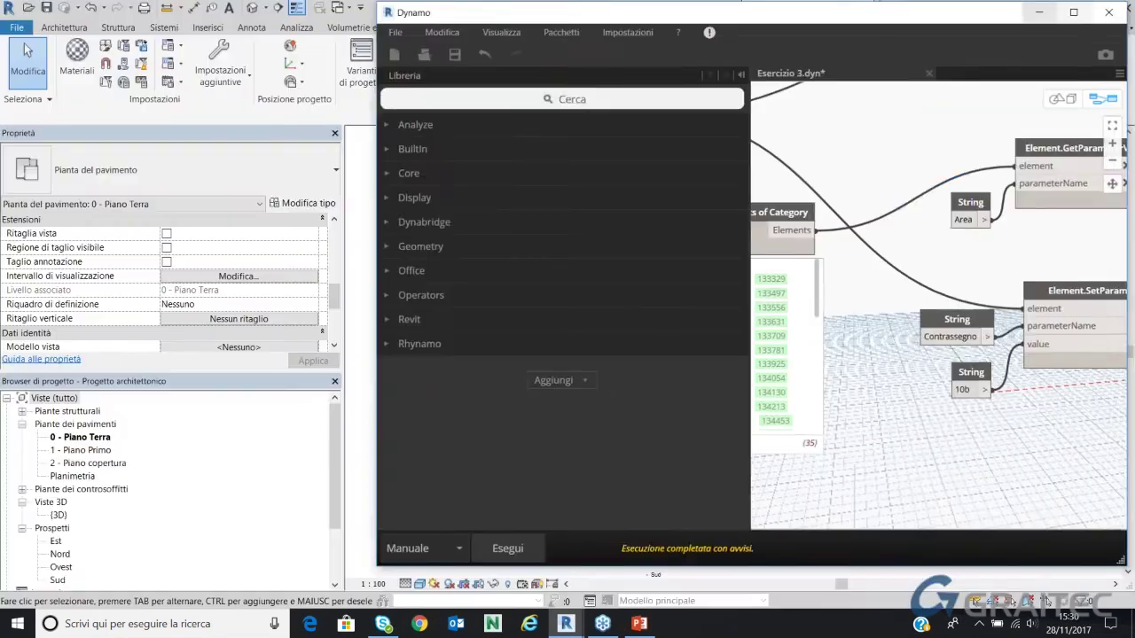
left_click(1040, 15)
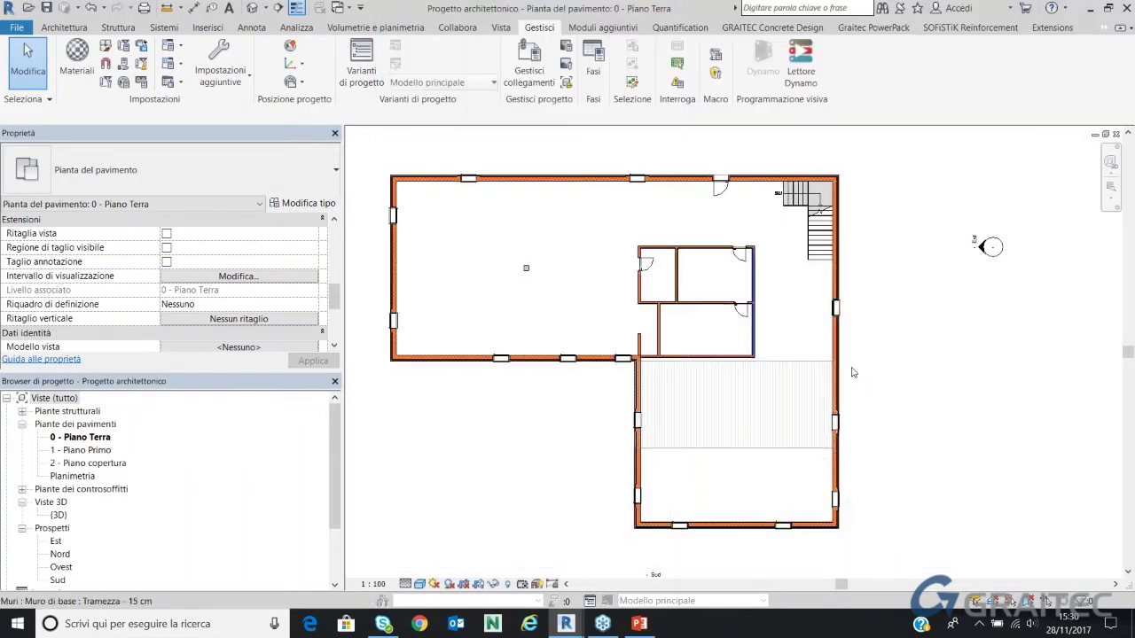
left_click(834, 348)
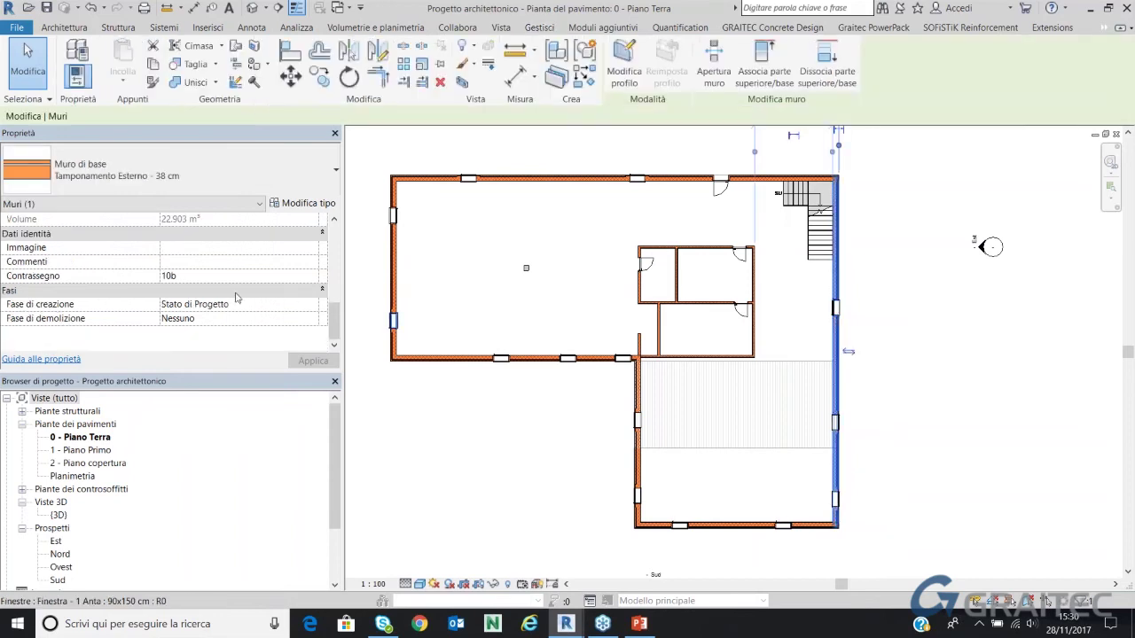
left_click(198, 277)
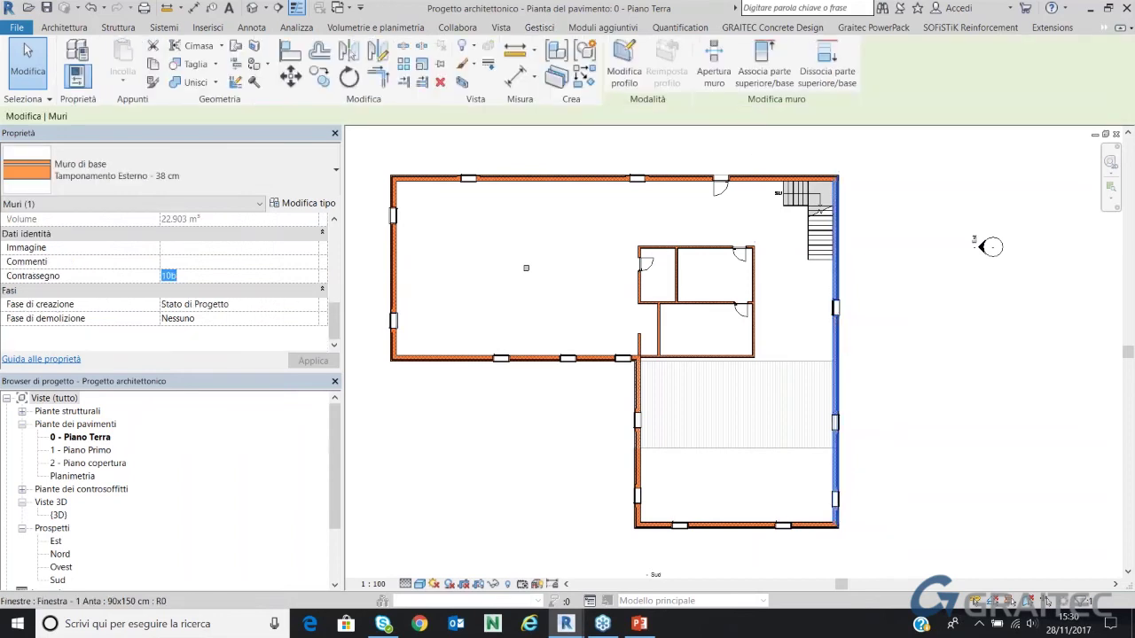
left_click(443, 415)
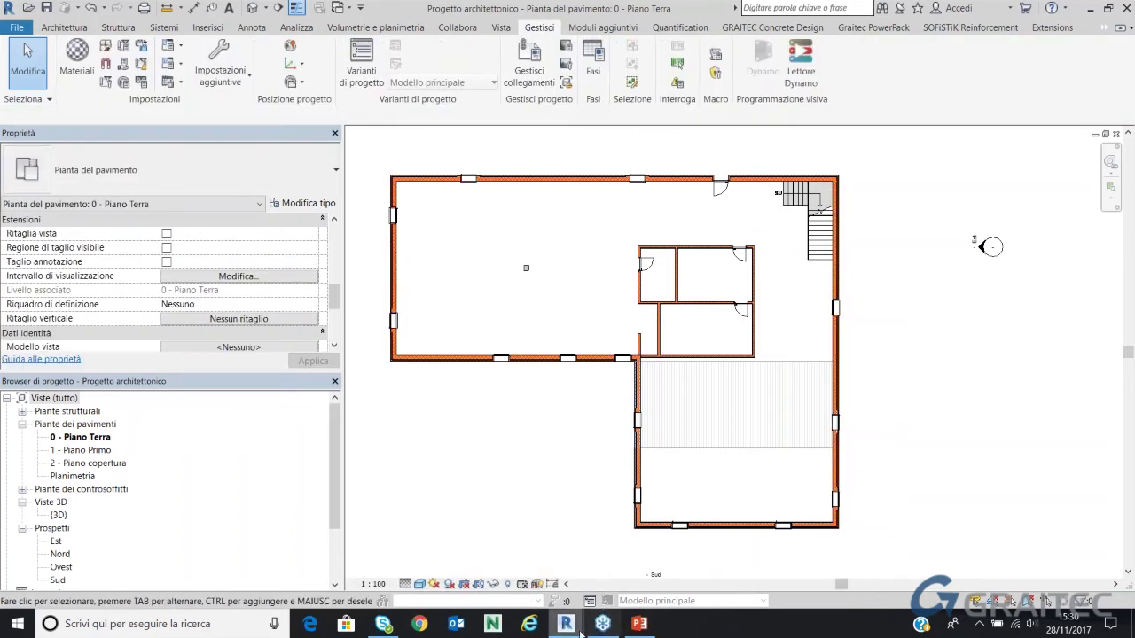
mouse_move(565, 624)
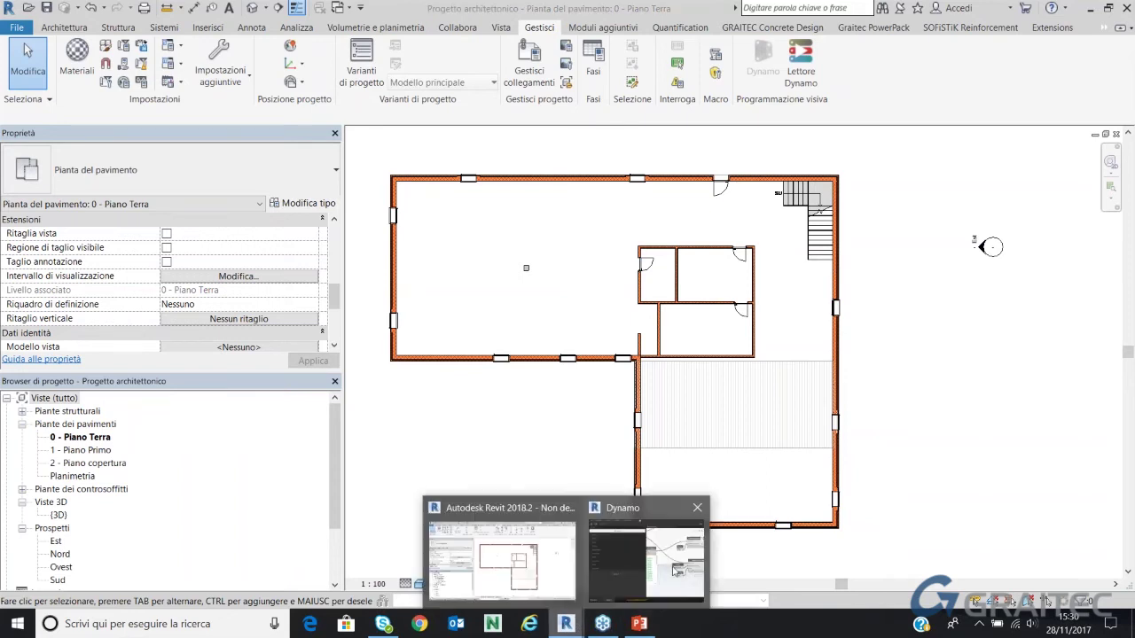
Close Dynamo without saving and restore the floor-plan view as a smaller window moved left
left_click(665, 545)
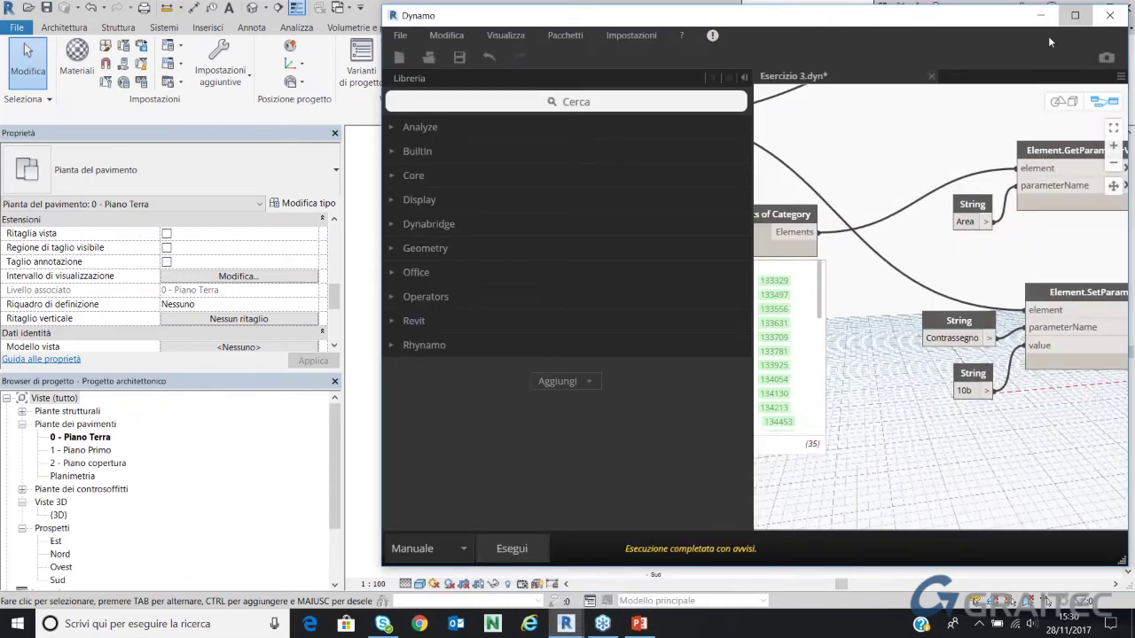
left_click(1075, 15)
scroll(613, 216, "down", 5)
scroll(638, 189, "up", 2)
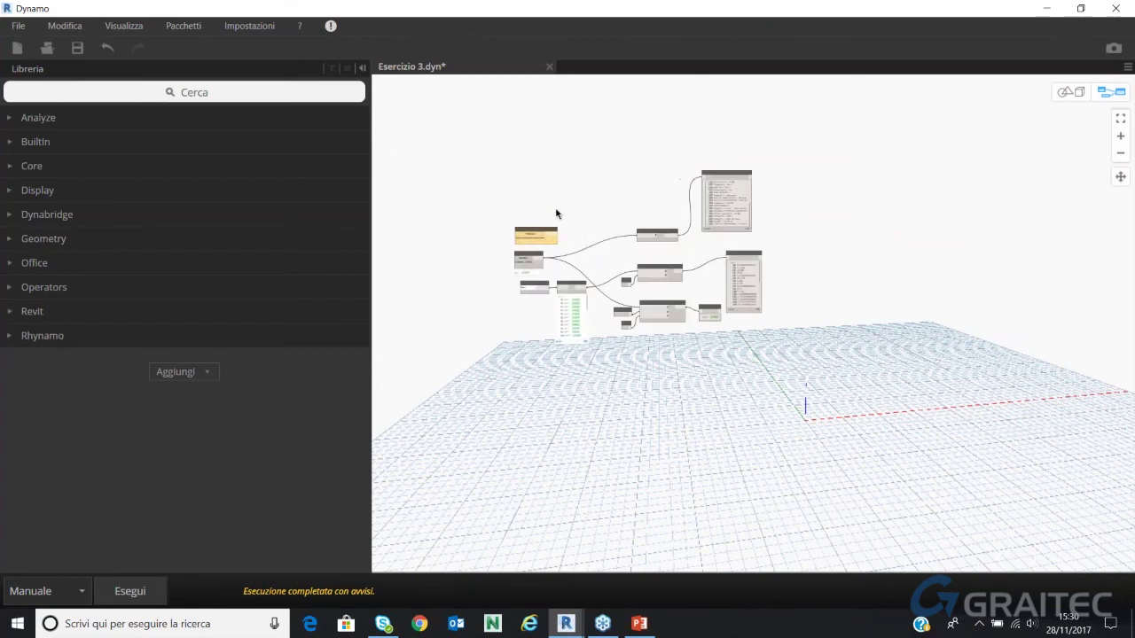
scroll(620, 197, "up", 2)
left_click(1116, 8)
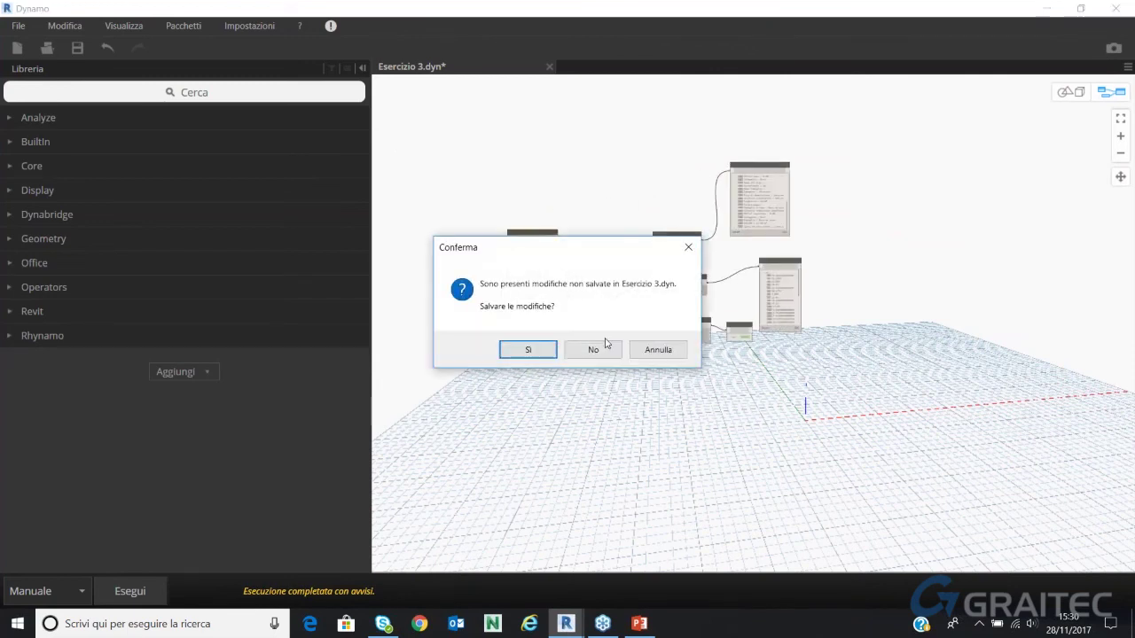
left_click(605, 352)
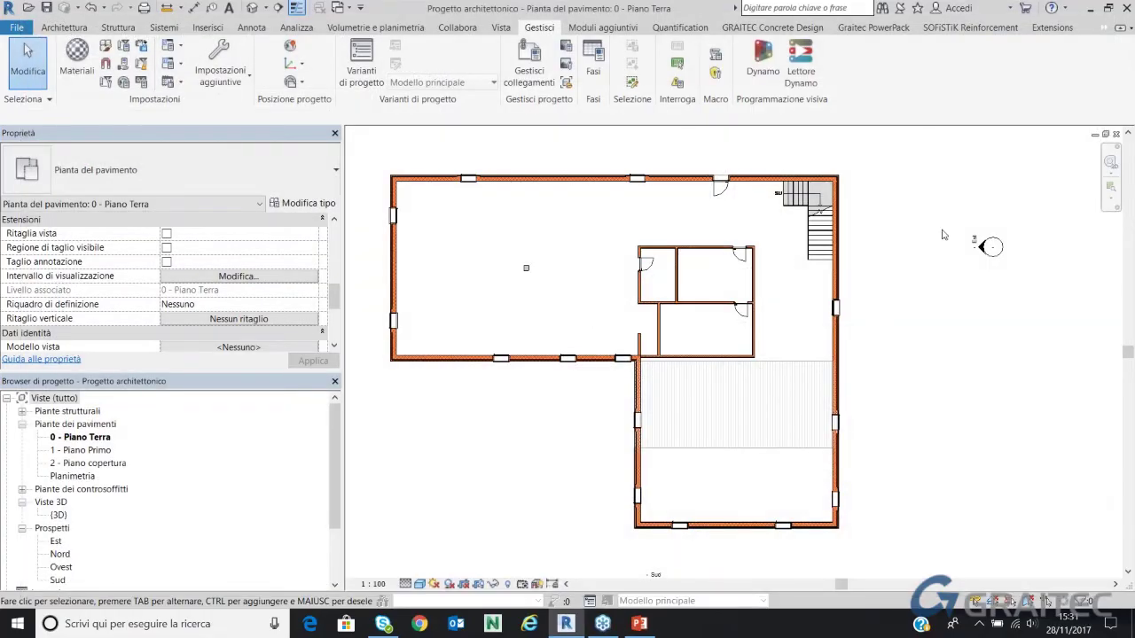
left_click(1105, 134)
left_click_drag(1108, 235, 938, 235)
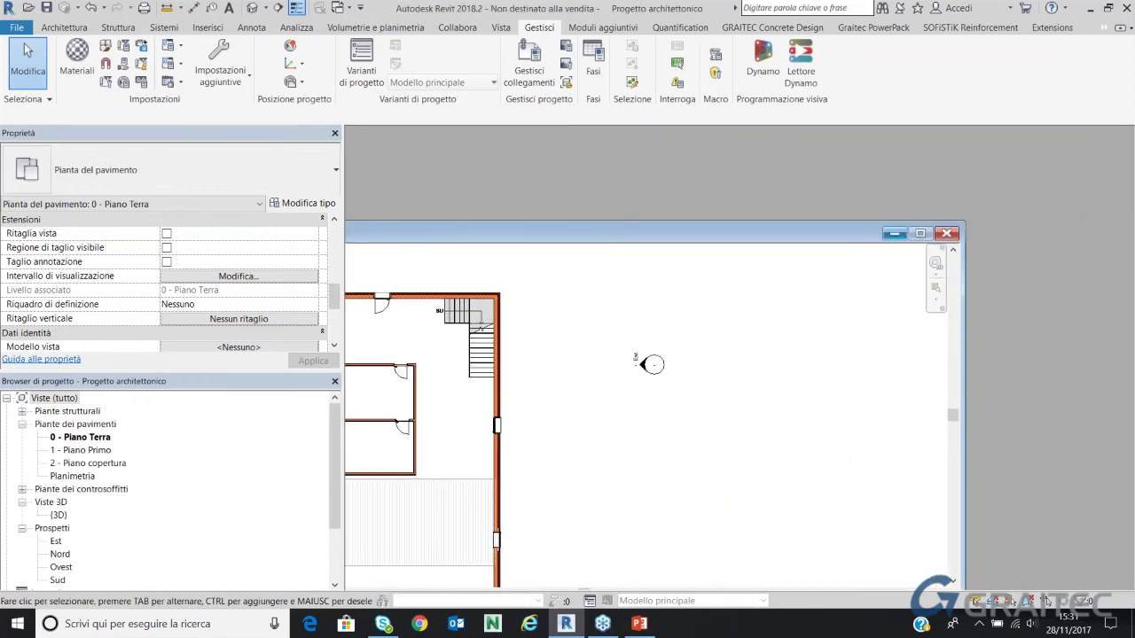
Close the project without saving and reopen Progetto architettonico from the recent files
left_click(940, 236)
left_click(596, 334)
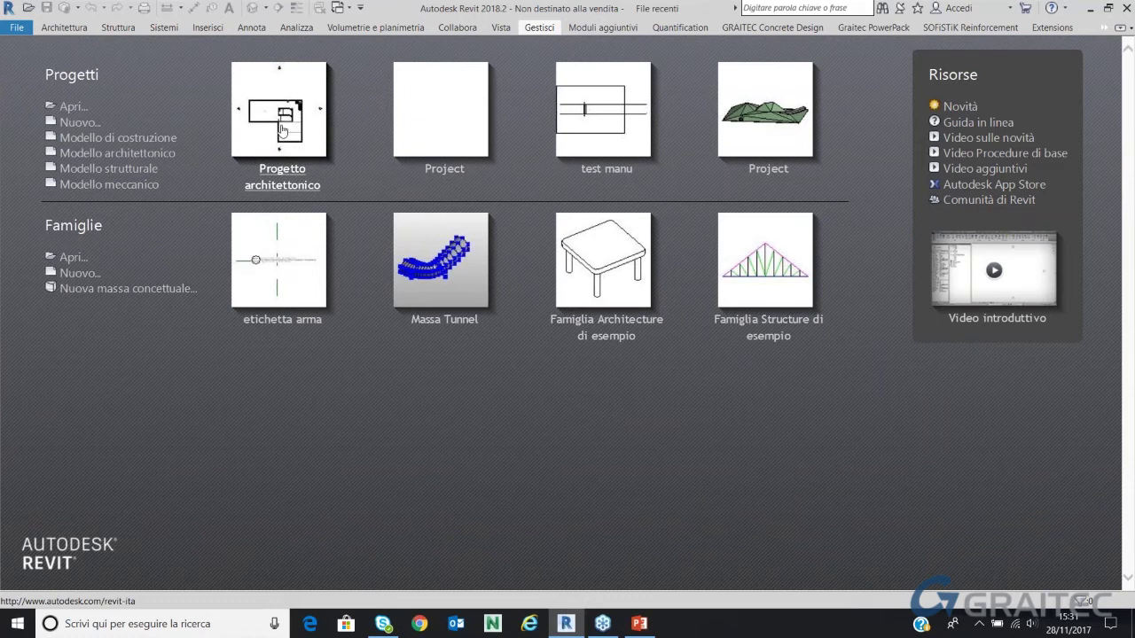
left_click(282, 130)
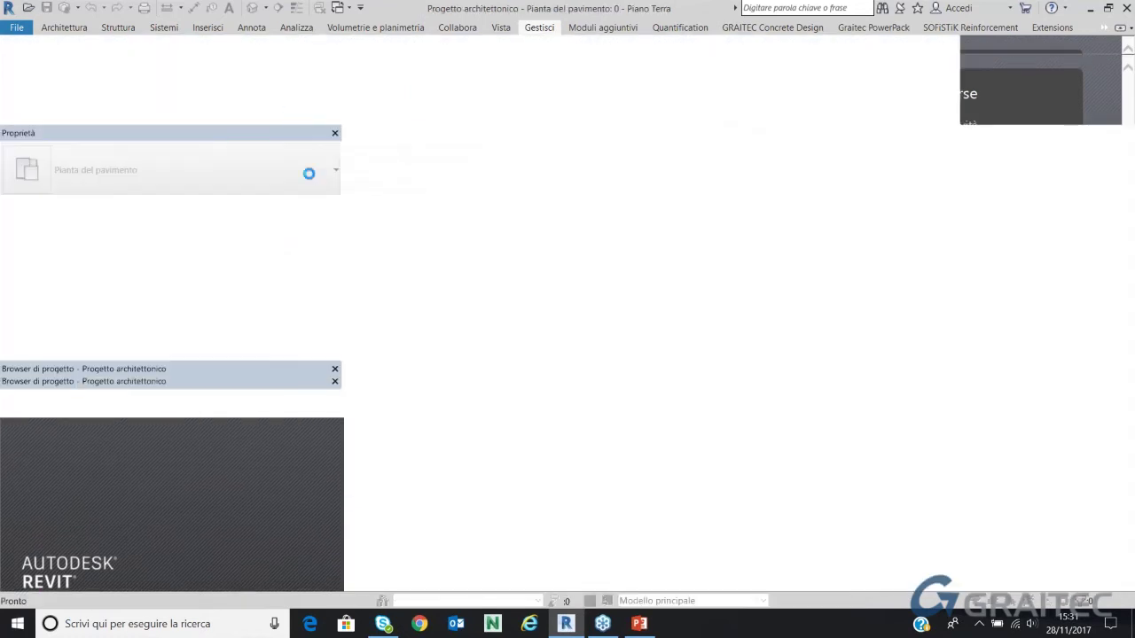
Select the Tavole (tutto) sheets group and switch the ribbon to the Gestisci tab
scroll(80, 511, "down", 3)
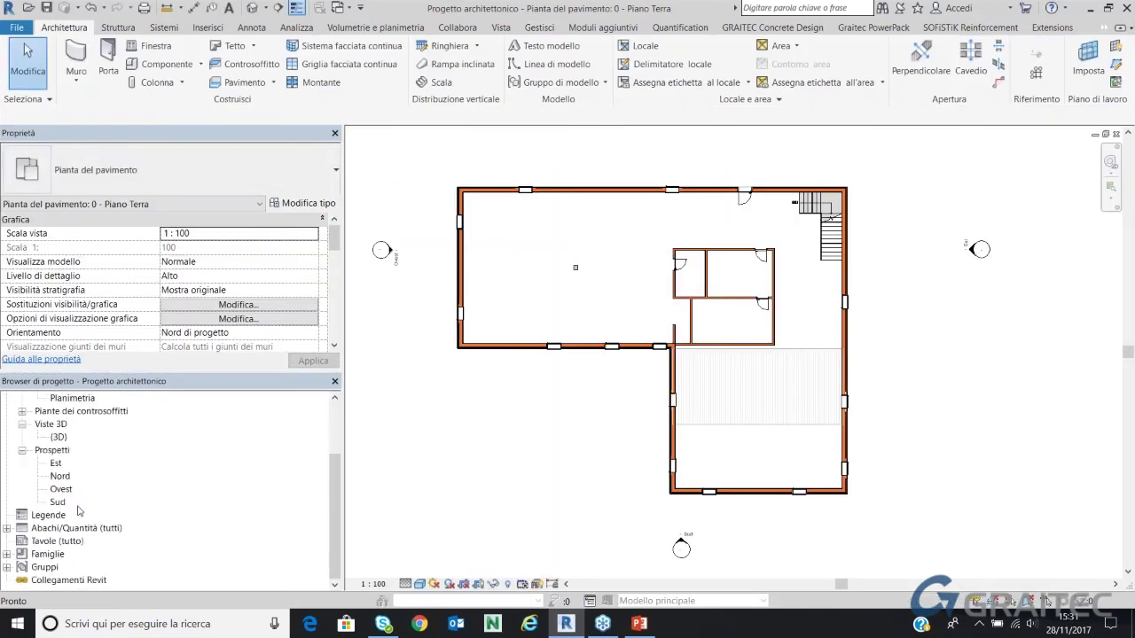
left_click(53, 541)
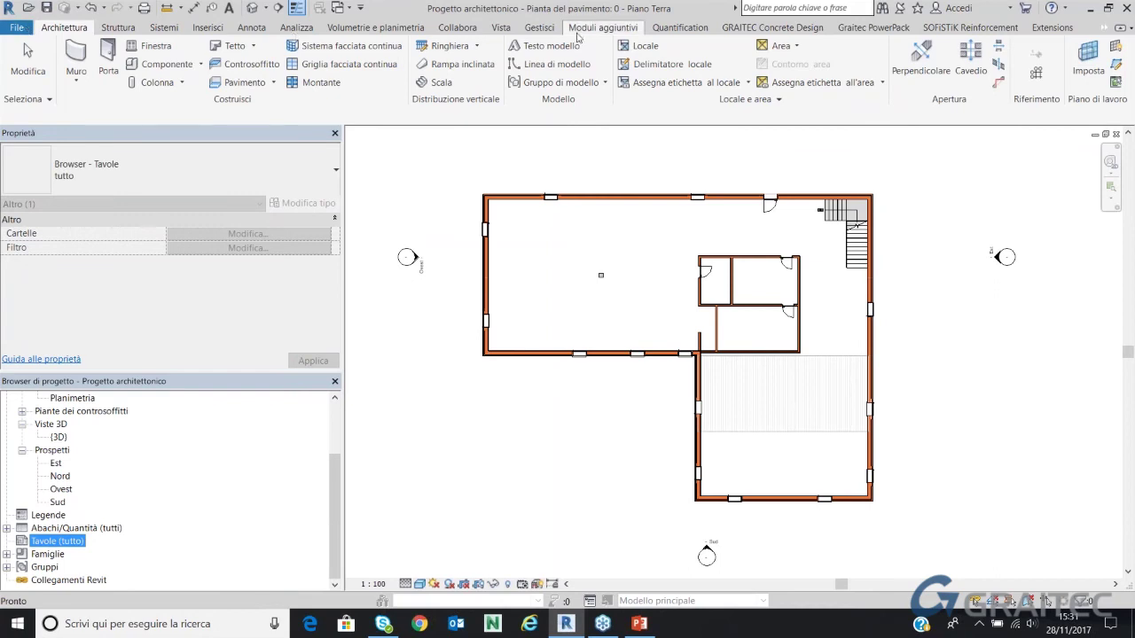
left_click(540, 27)
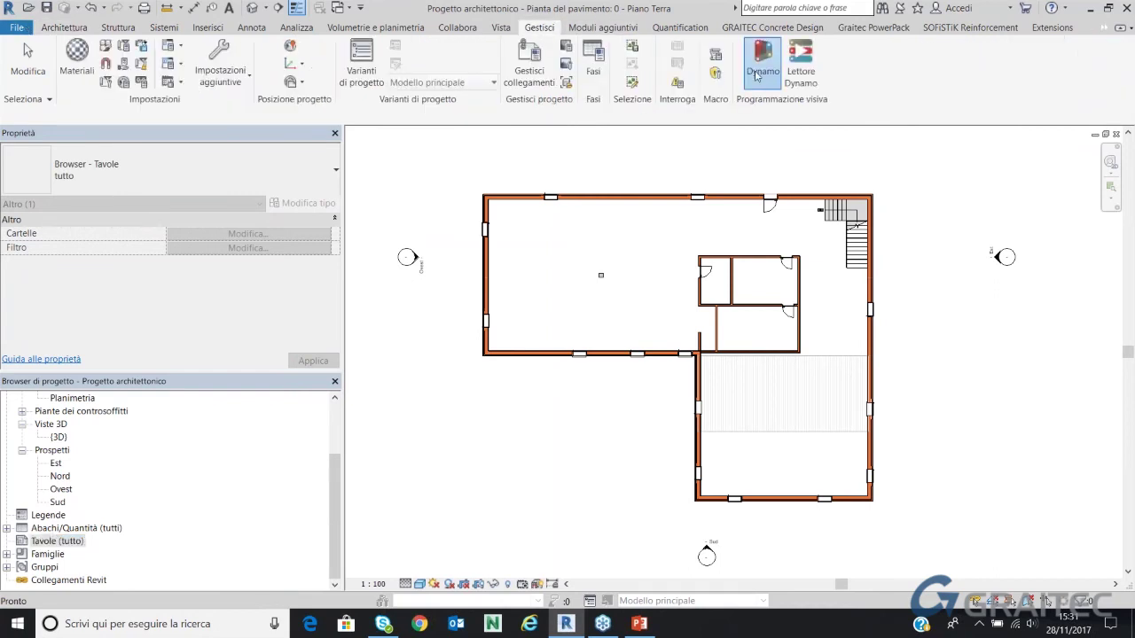
Launch Dynamo, load Generazione di tavole da EXCEL.dyn, then minimise both Dynamo and Revit
left_click(755, 76)
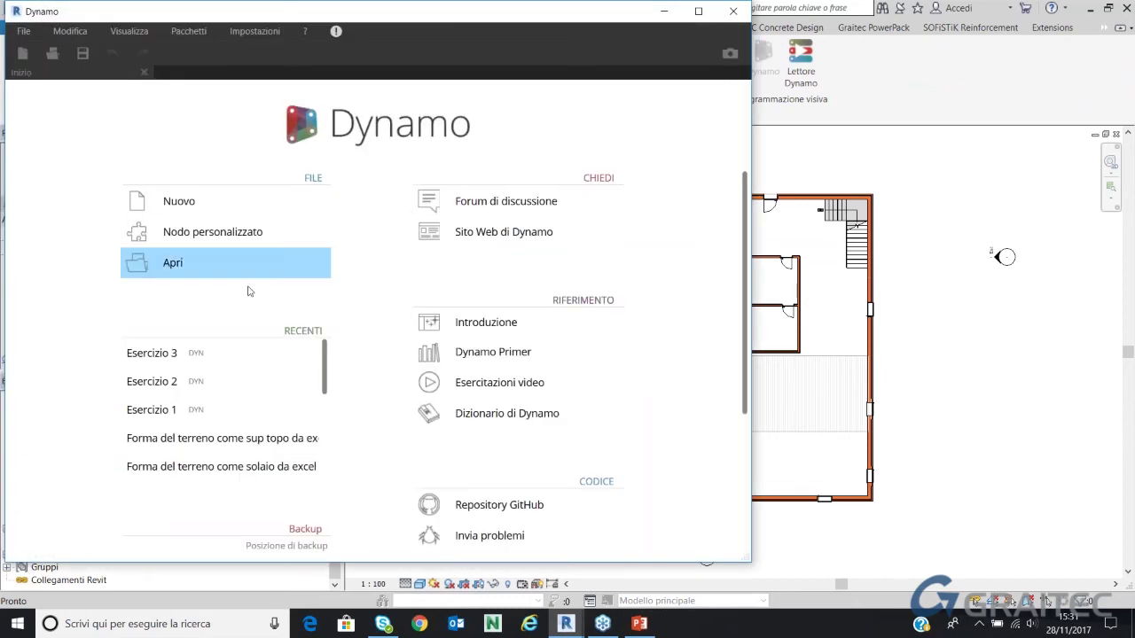
left_click(183, 263)
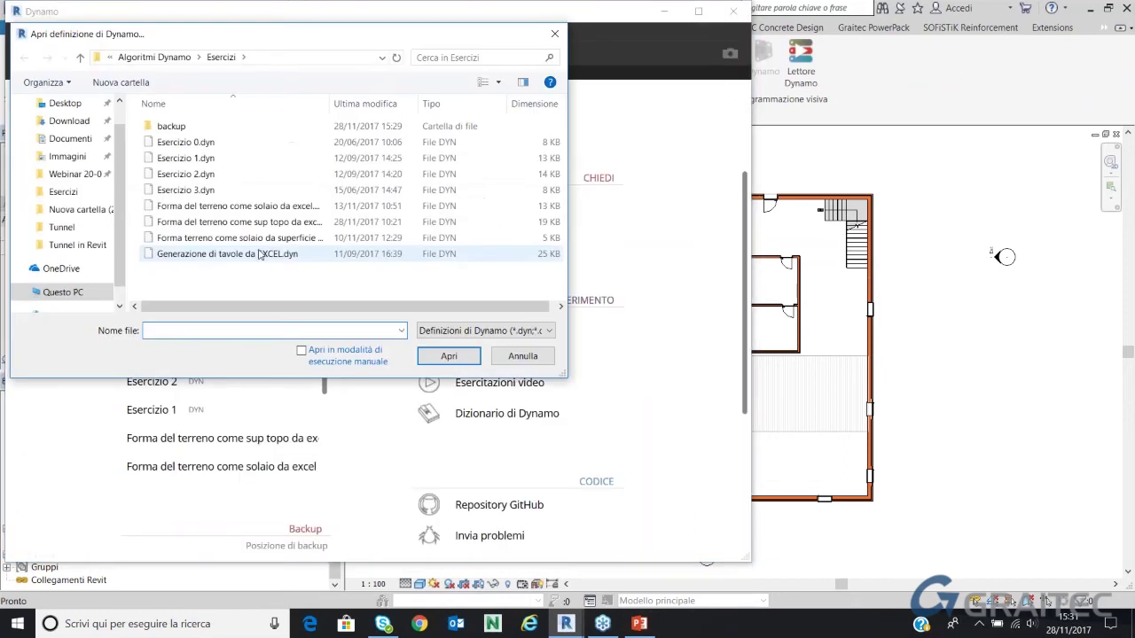
left_click(257, 254)
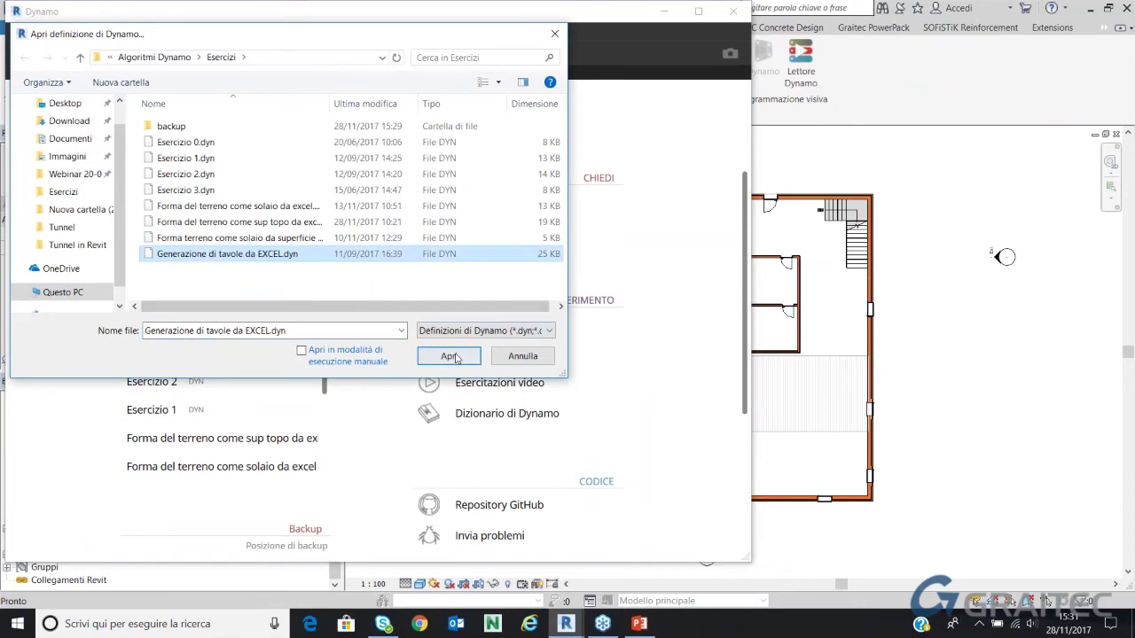
left_click(451, 357)
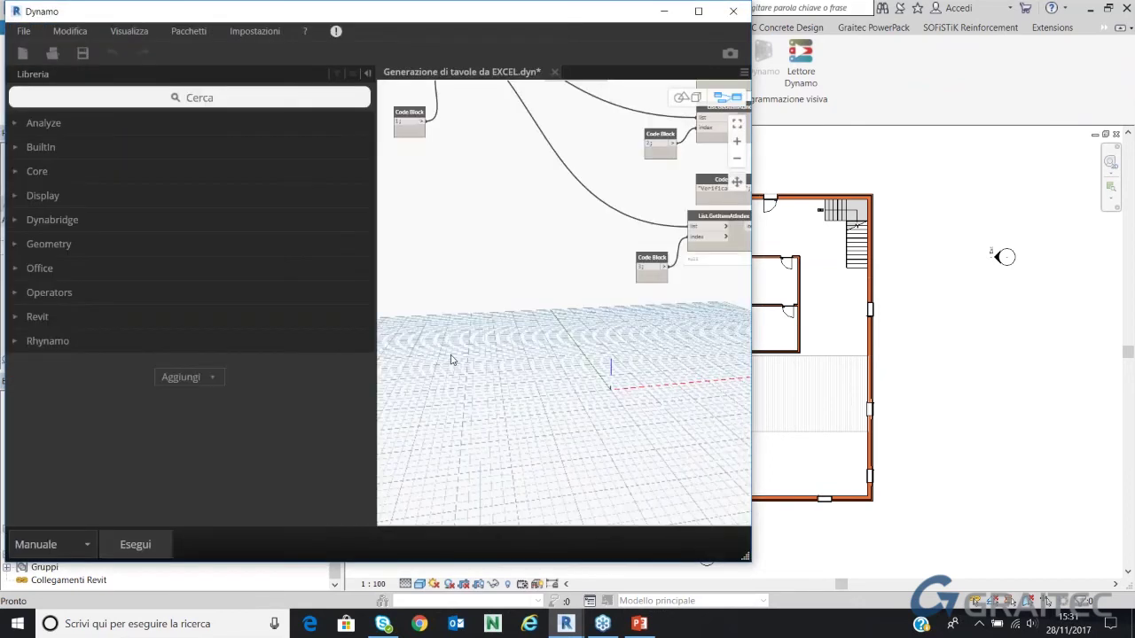
left_click(664, 11)
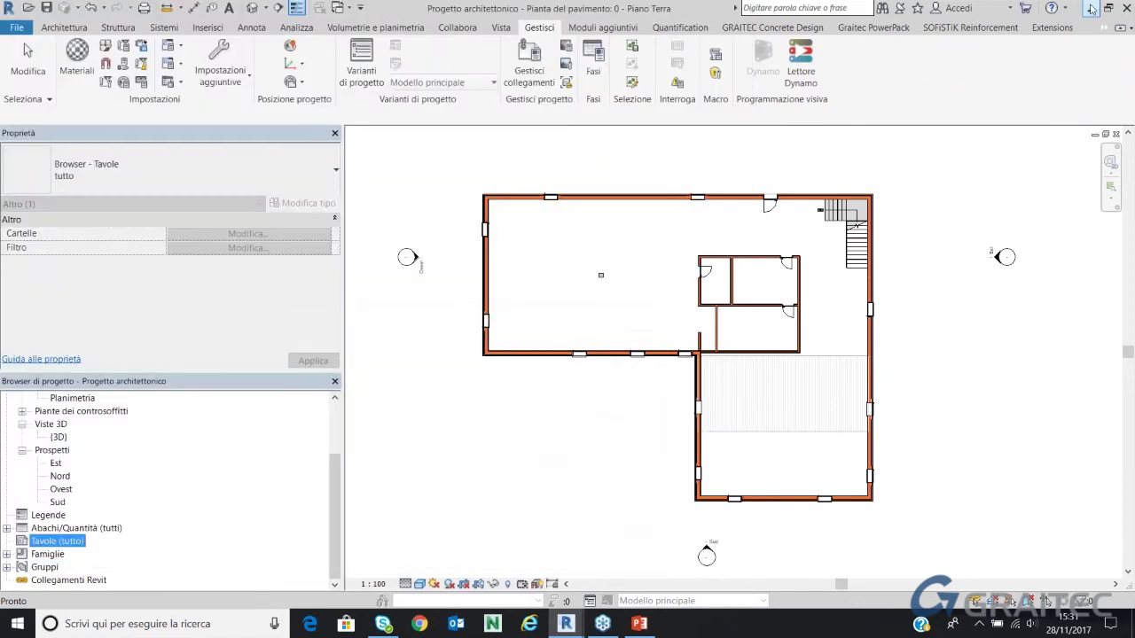
left_click(1090, 8)
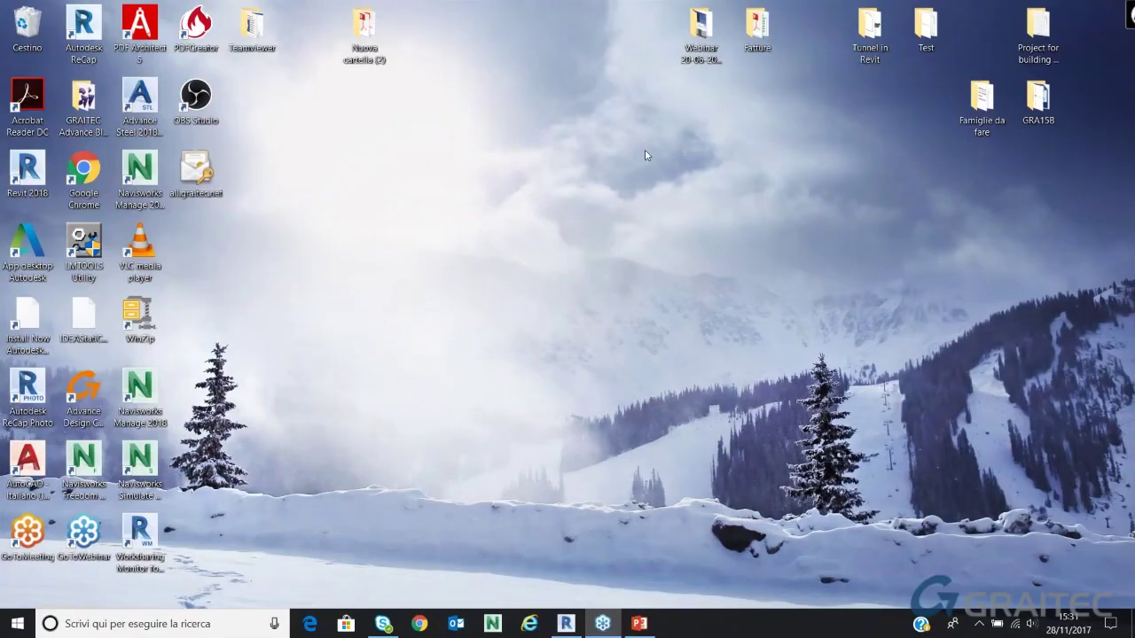
Open Cartel1 from Webinar 20-06-2017 Dynamo > Algoritmi Dynamo > Esercizi, then minimise Explorer
double_click(696, 60)
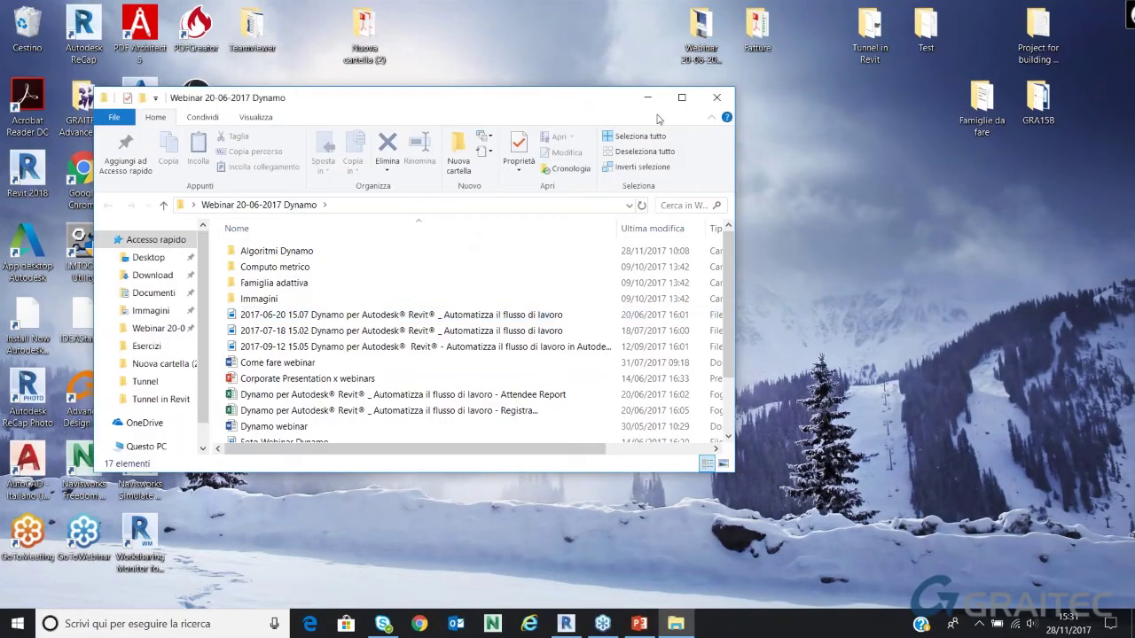
left_click(671, 102)
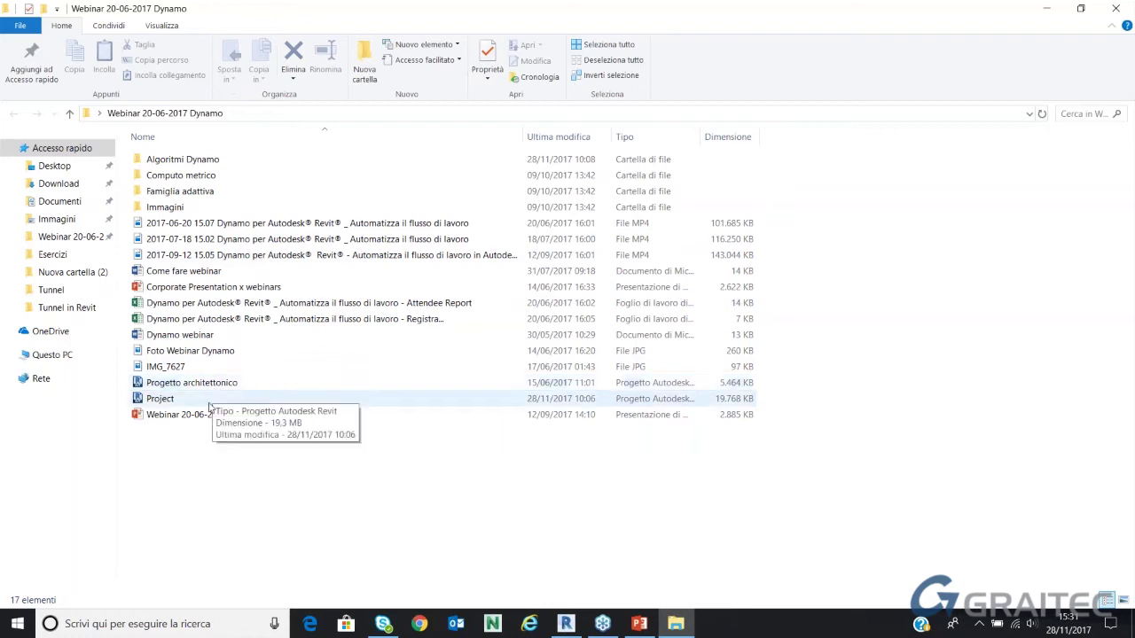
double_click(233, 160)
double_click(219, 163)
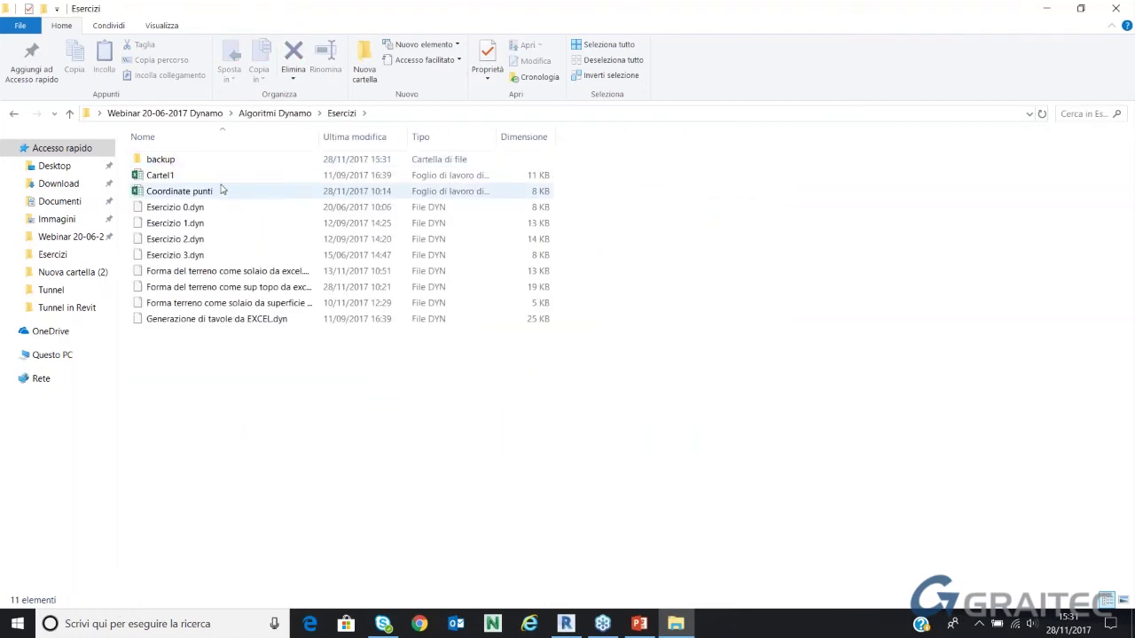
double_click(223, 176)
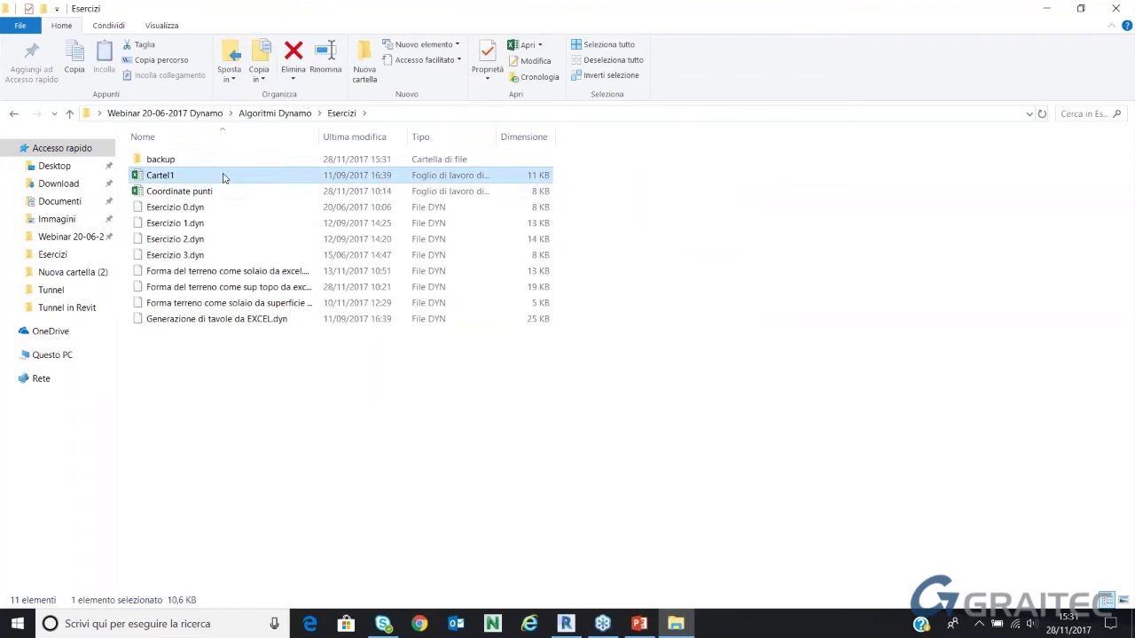
left_click(1046, 8)
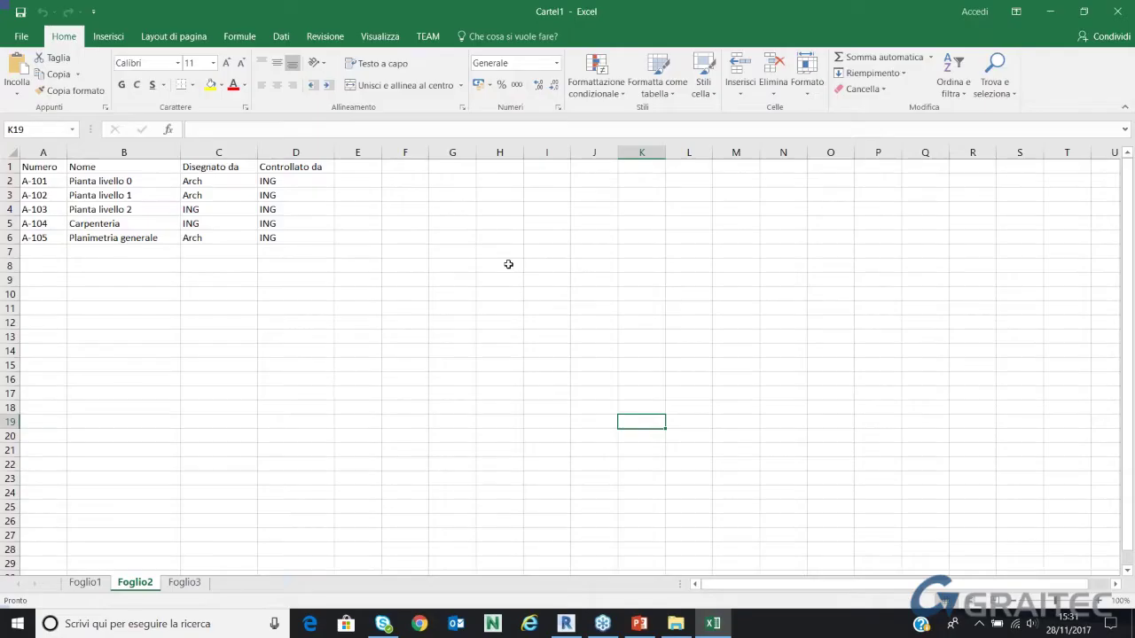
Review the Foglio2 sheet list by highlighting the Numero, Nome, Disegnato da and Controllato da columns
left_click_drag(46, 168, 363, 238)
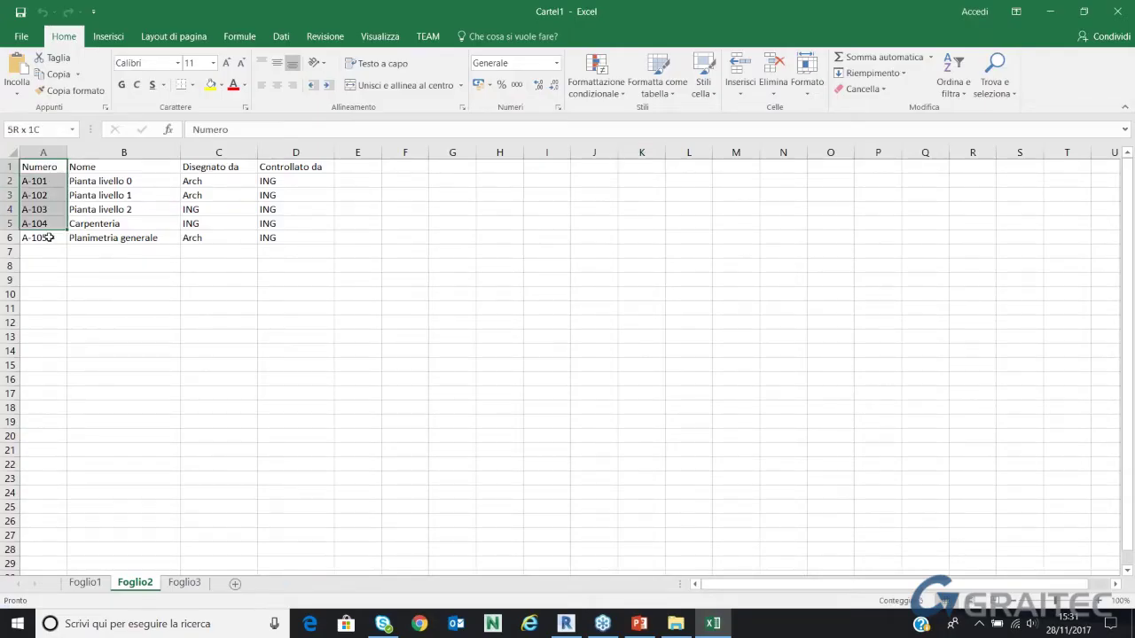
left_click(319, 296)
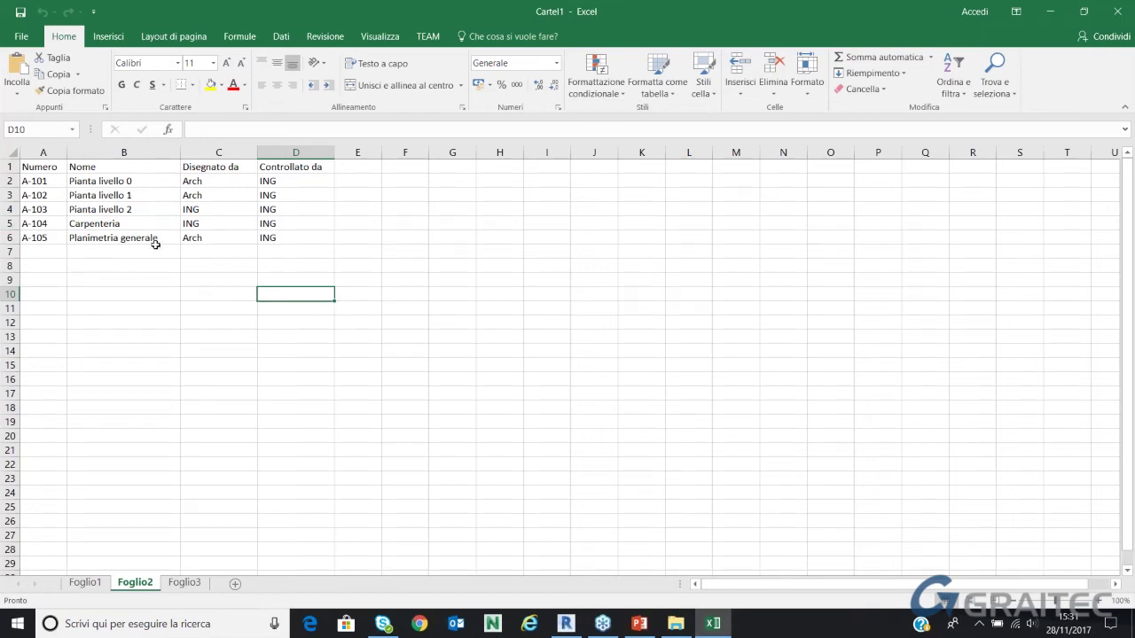
left_click_drag(29, 181, 36, 233)
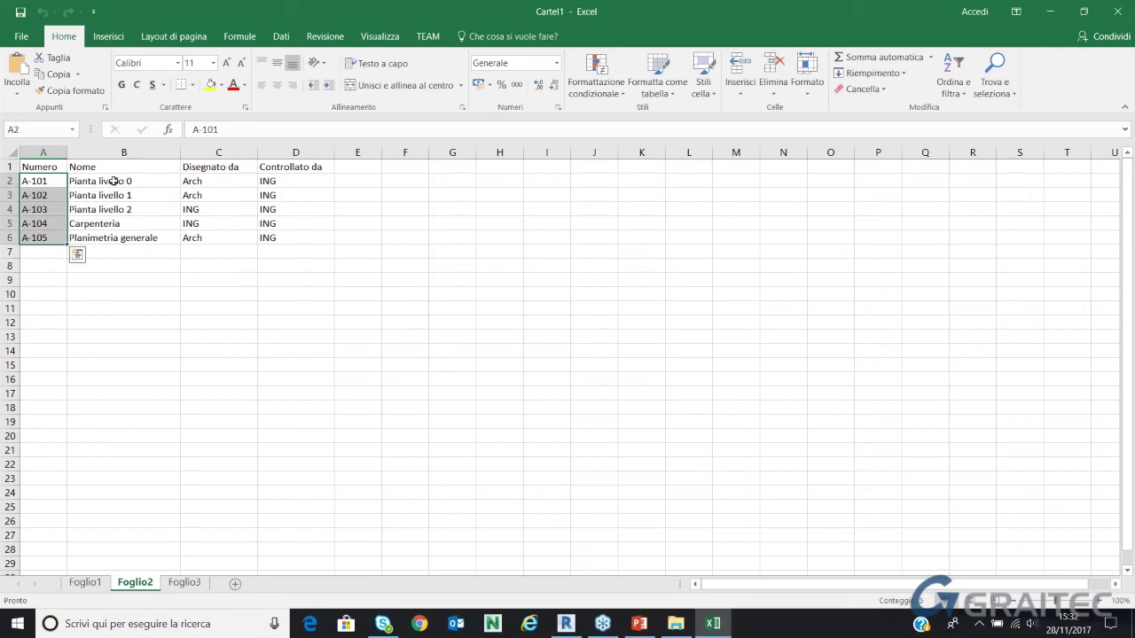
left_click_drag(110, 181, 124, 195)
left_click_drag(227, 180, 222, 237)
left_click_drag(323, 181, 311, 236)
left_click(540, 249)
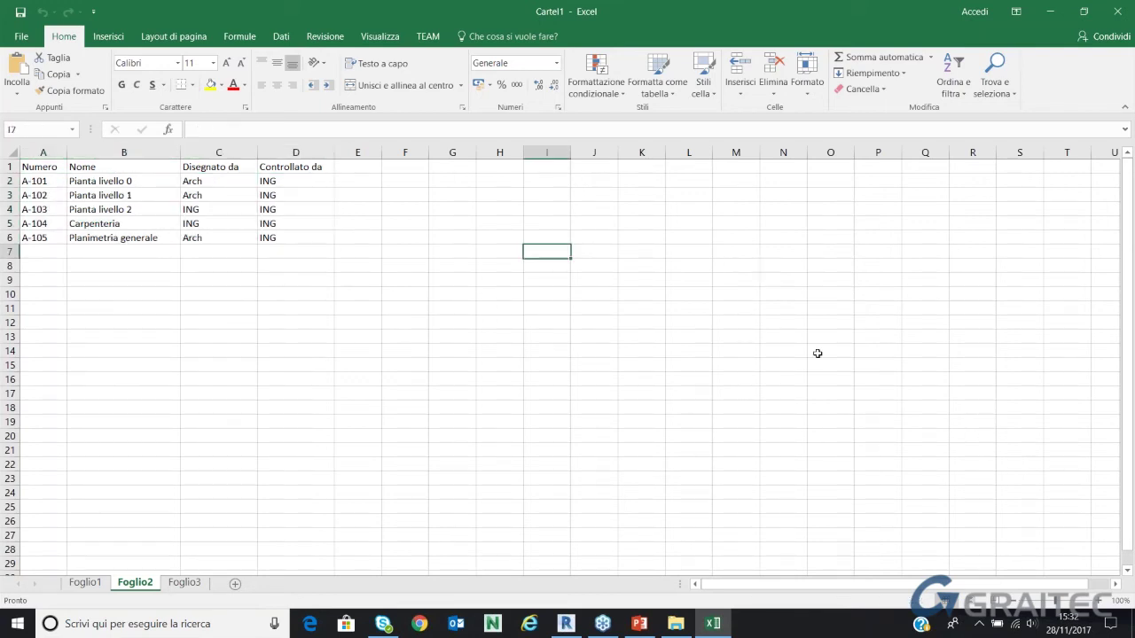
Maximize Dynamo, run the Generazione di tavole da EXCEL graph with Esegui, then minimise it
left_click(567, 624)
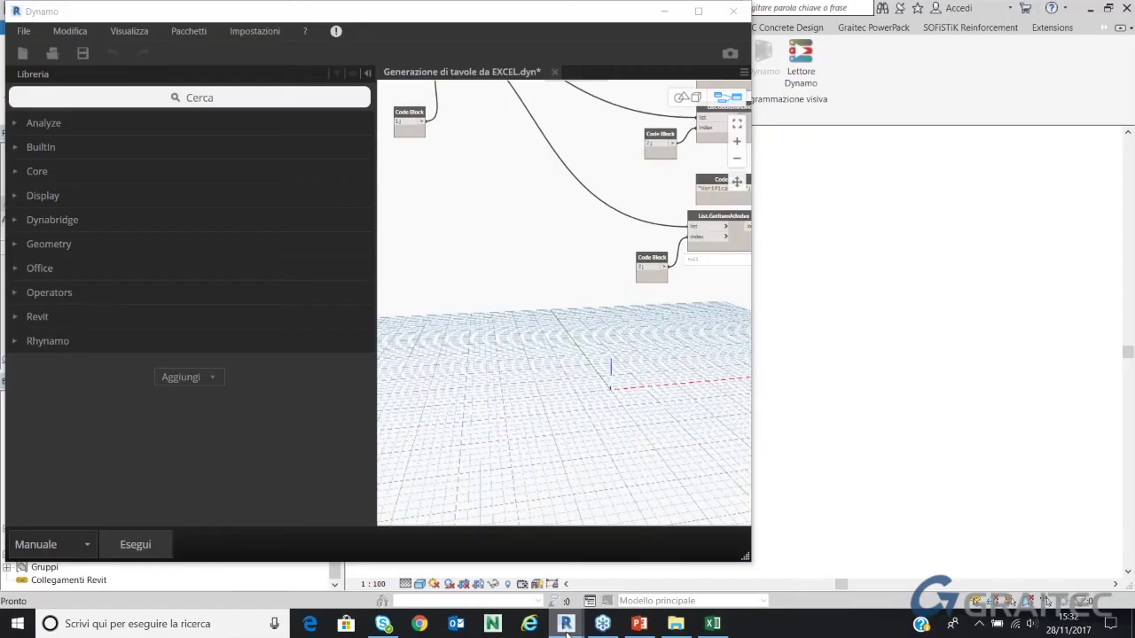
left_click(699, 11)
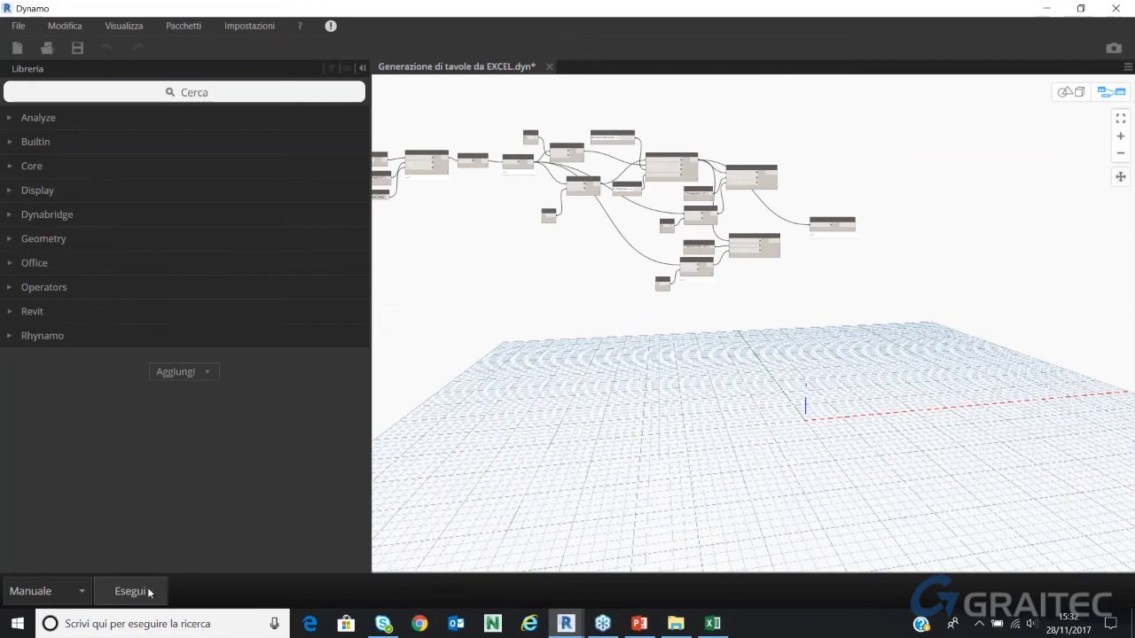
left_click(147, 592)
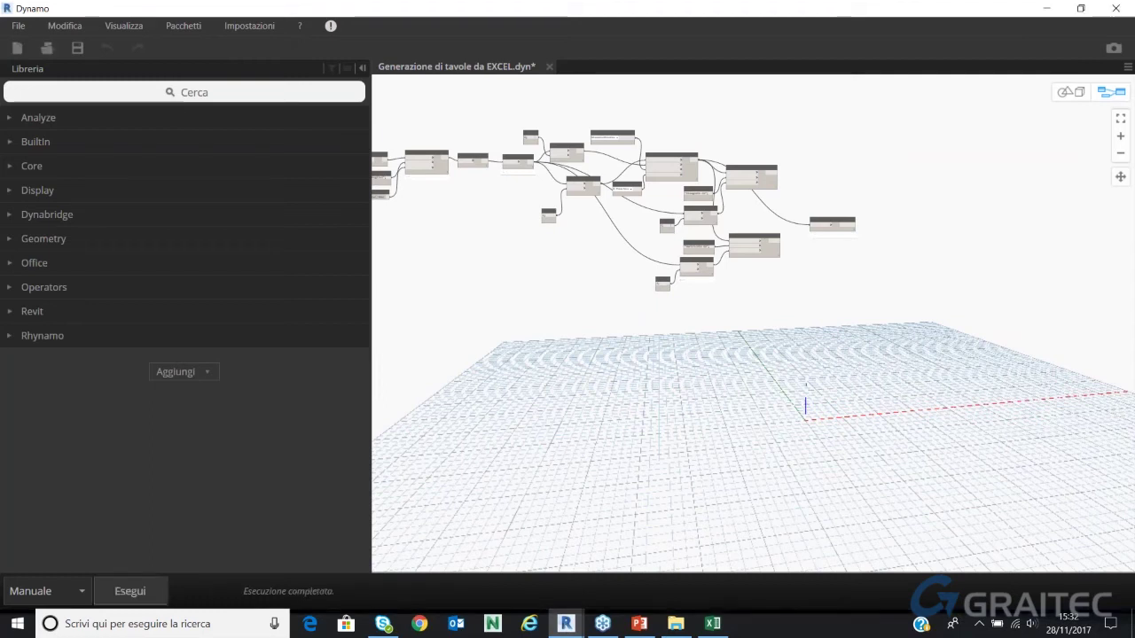
left_click(1047, 8)
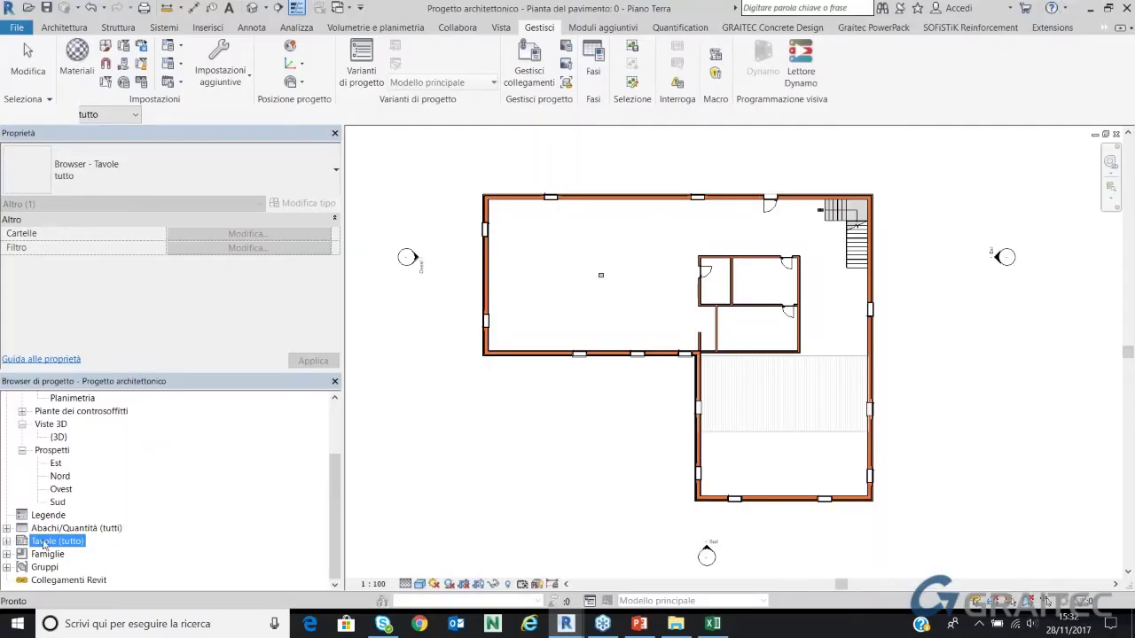
Open sheet A-101 Pianta livello 0, zoom into its Arch/ING title block, then return to Excel
double_click(44, 543)
scroll(109, 498, "down", 1)
double_click(81, 489)
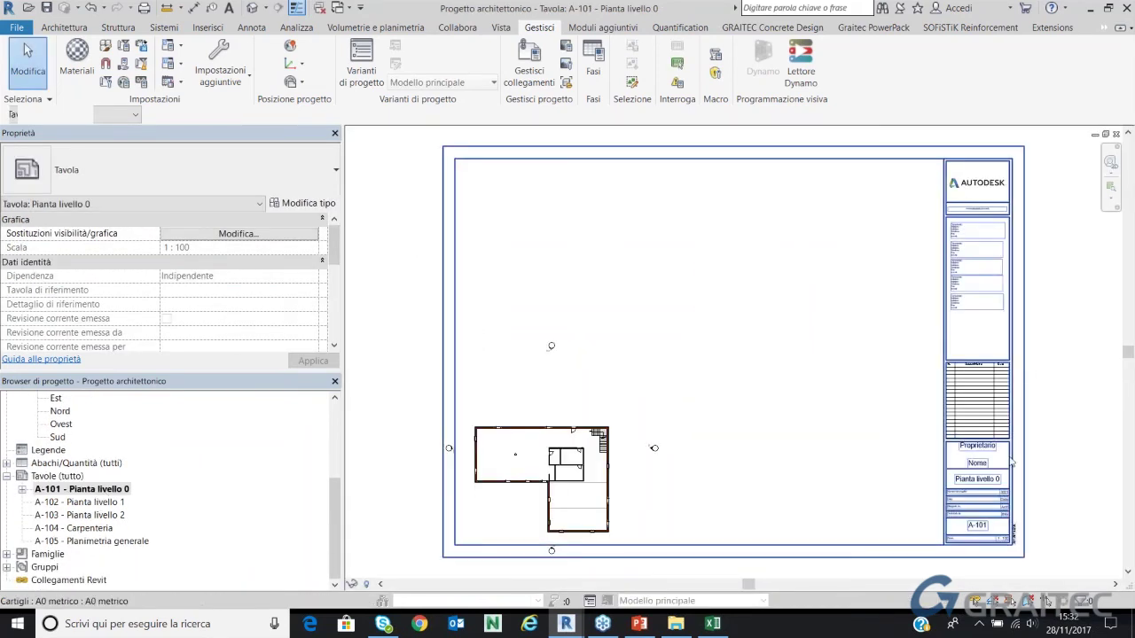
scroll(1025, 571, "up", 3)
scroll(1051, 531, "up", 1)
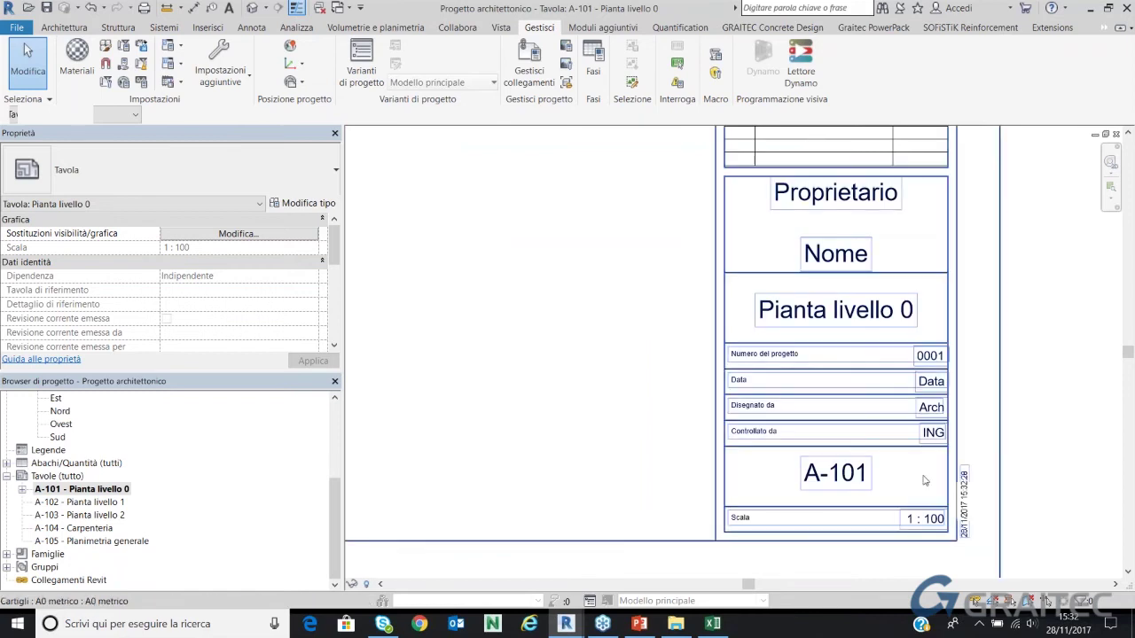
scroll(1102, 445, "up", 1)
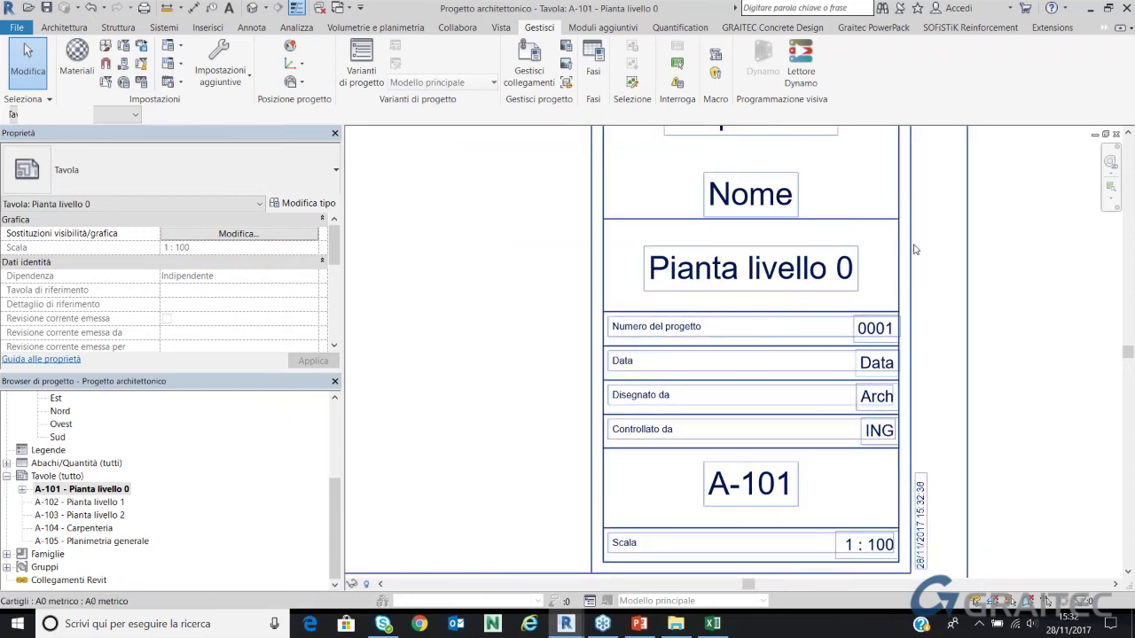
scroll(916, 250, "down", 2)
scroll(798, 257, "down", 1)
scroll(514, 266, "down", 2)
scroll(510, 516, "up", 2)
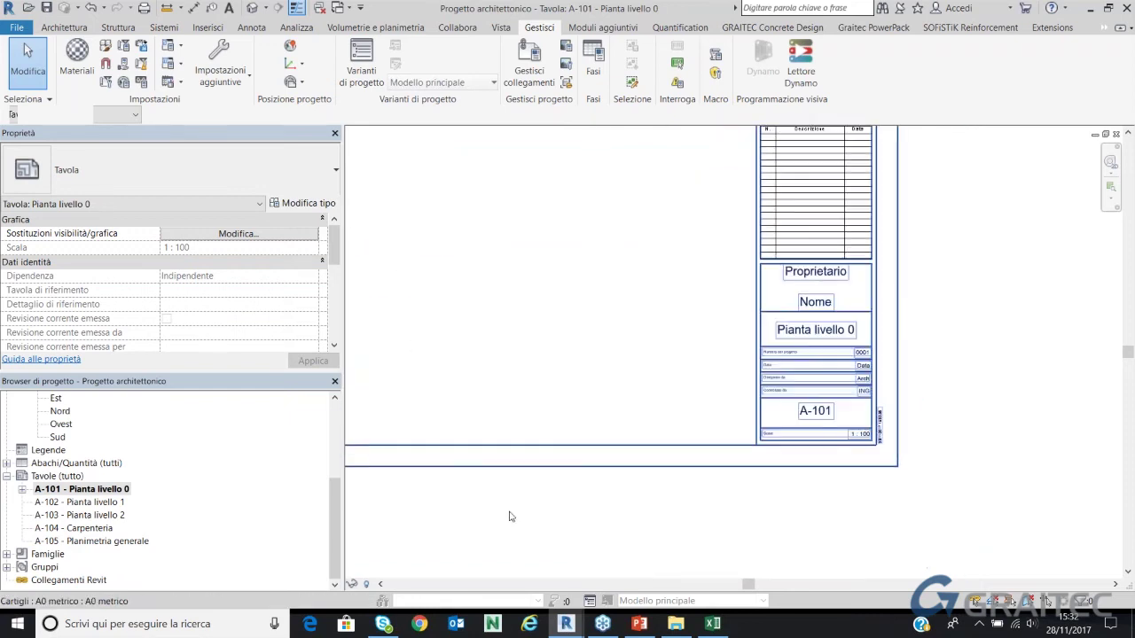
left_click(713, 623)
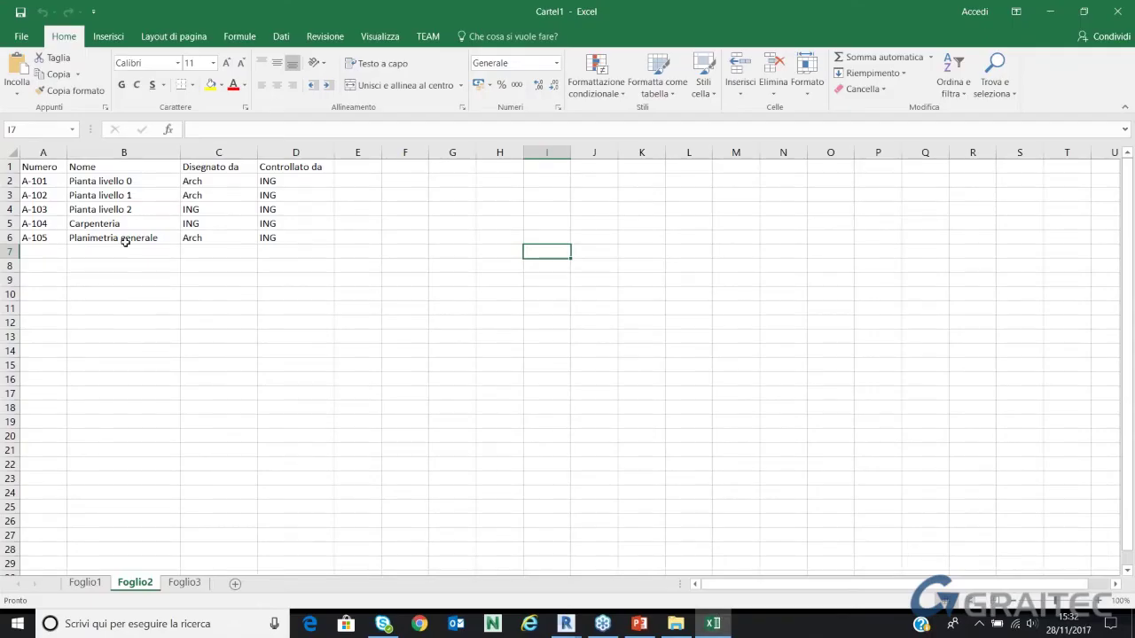
In the Dynamo graph, reposition the File Path node and select the Excel.ReadFromFile node
left_click(565, 624)
left_click(619, 580)
scroll(421, 180, "down", 1)
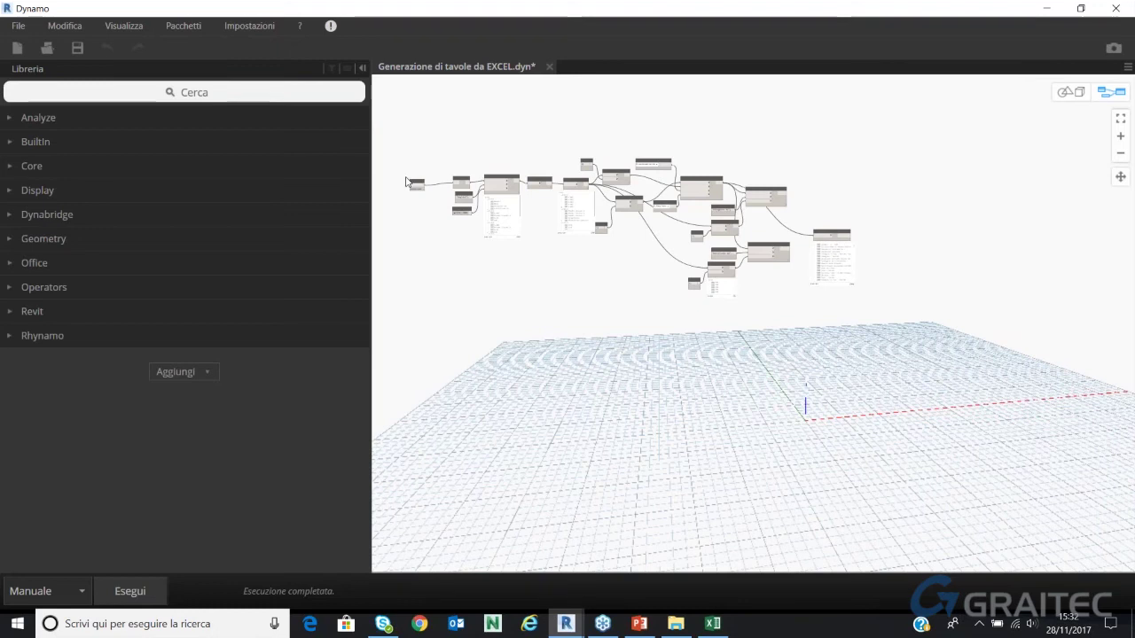
scroll(421, 180, "up", 2)
scroll(421, 180, "up", 3)
left_click_drag(502, 222, 611, 156)
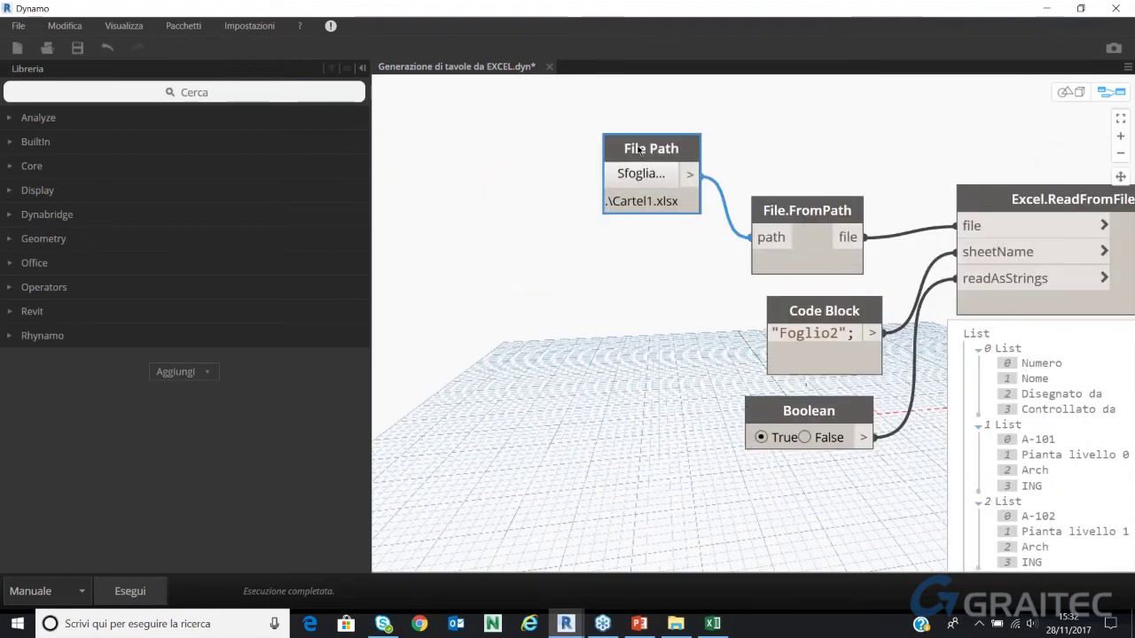
scroll(611, 155, "down", 4)
scroll(492, 180, "up", 3)
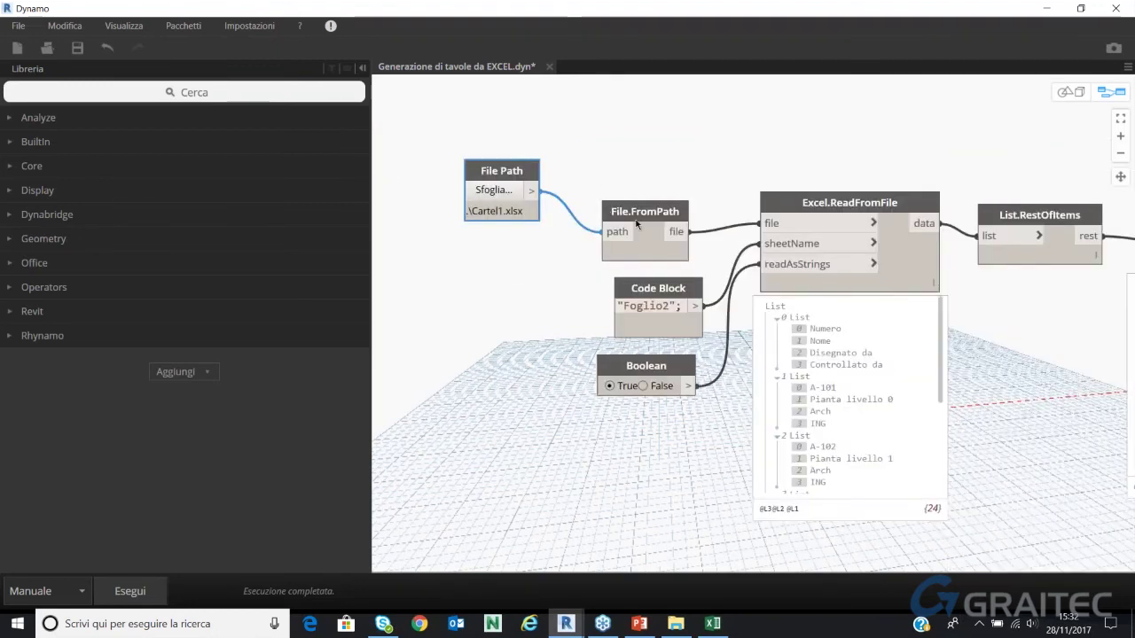
mouse_move(850, 399)
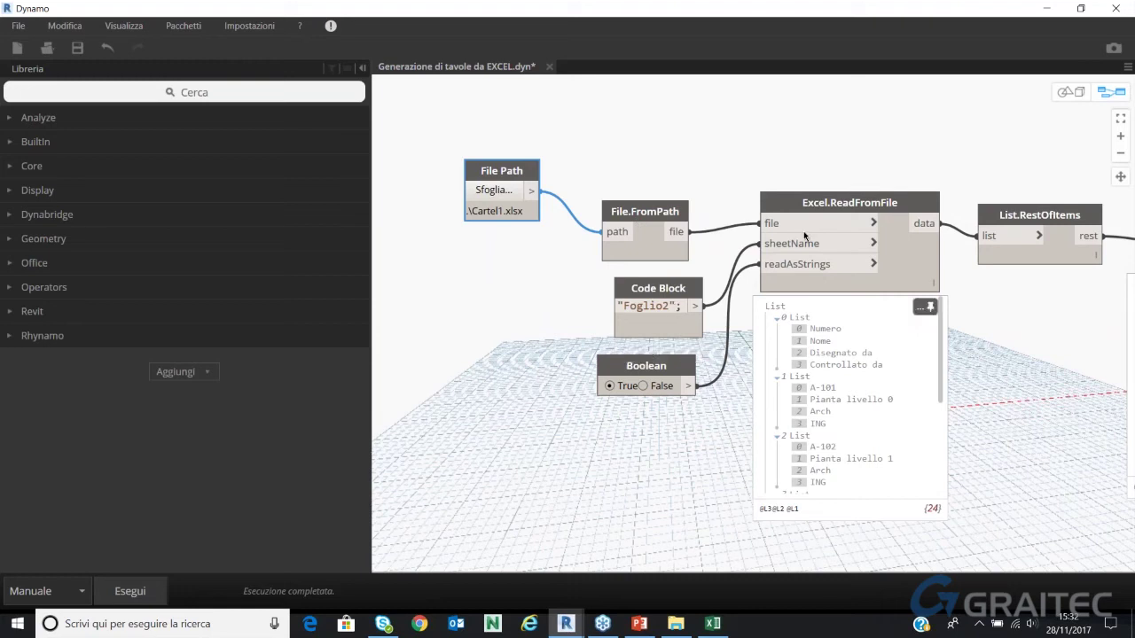
left_click(839, 205)
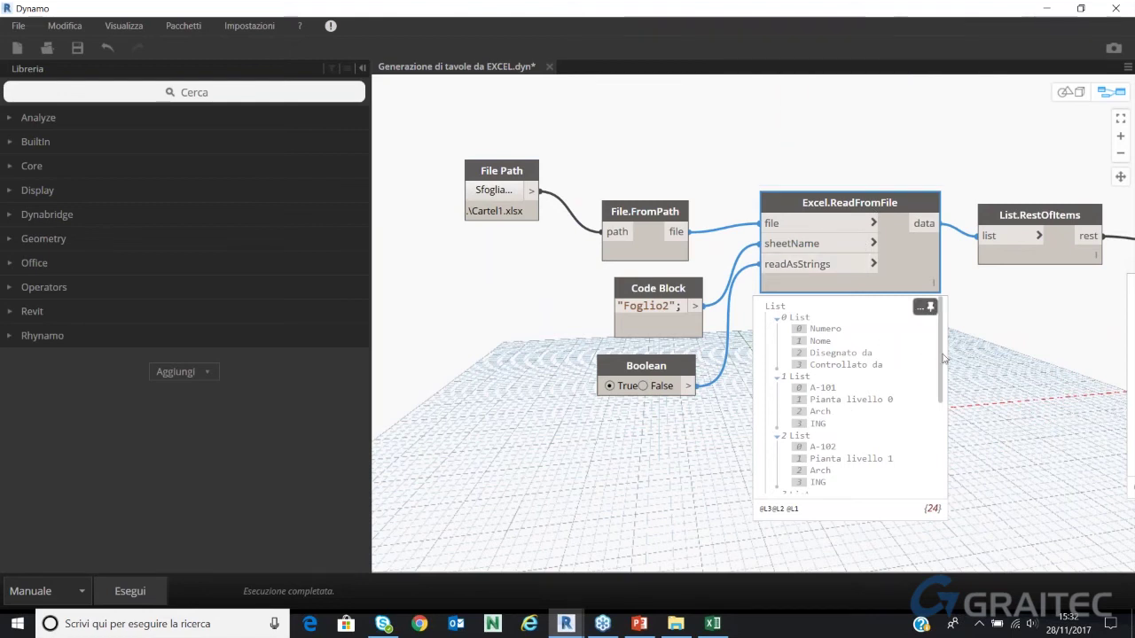
scroll(929, 353, "down", 2)
scroll(929, 353, "up", 2)
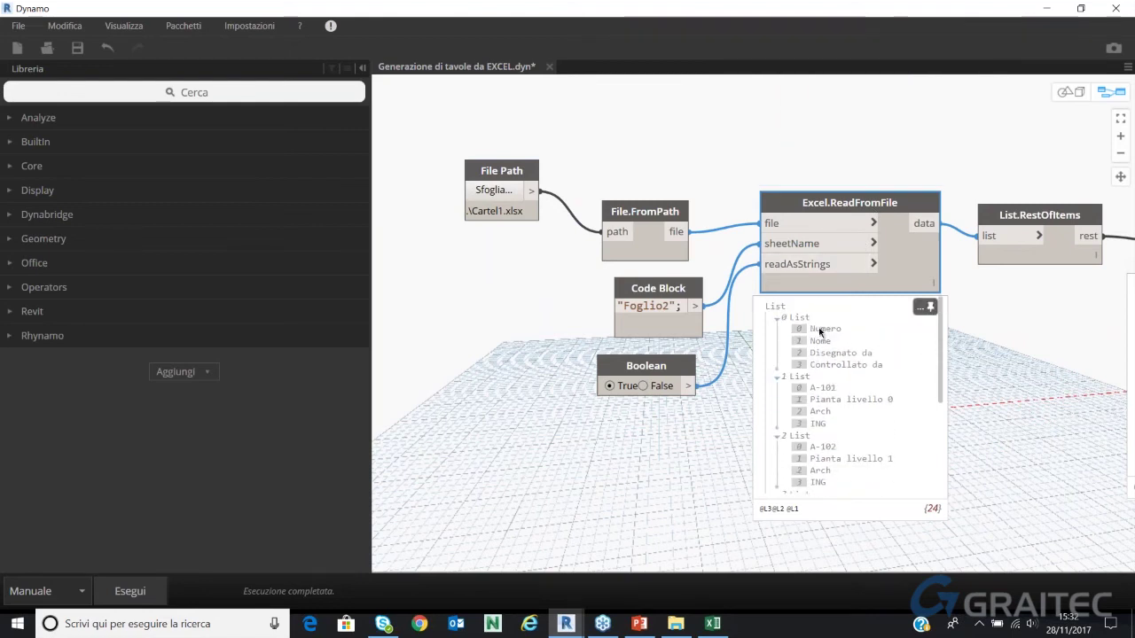
Compare Excel's first data row A2–C2 with the Dynamo preview, then close Dynamo
left_click(713, 624)
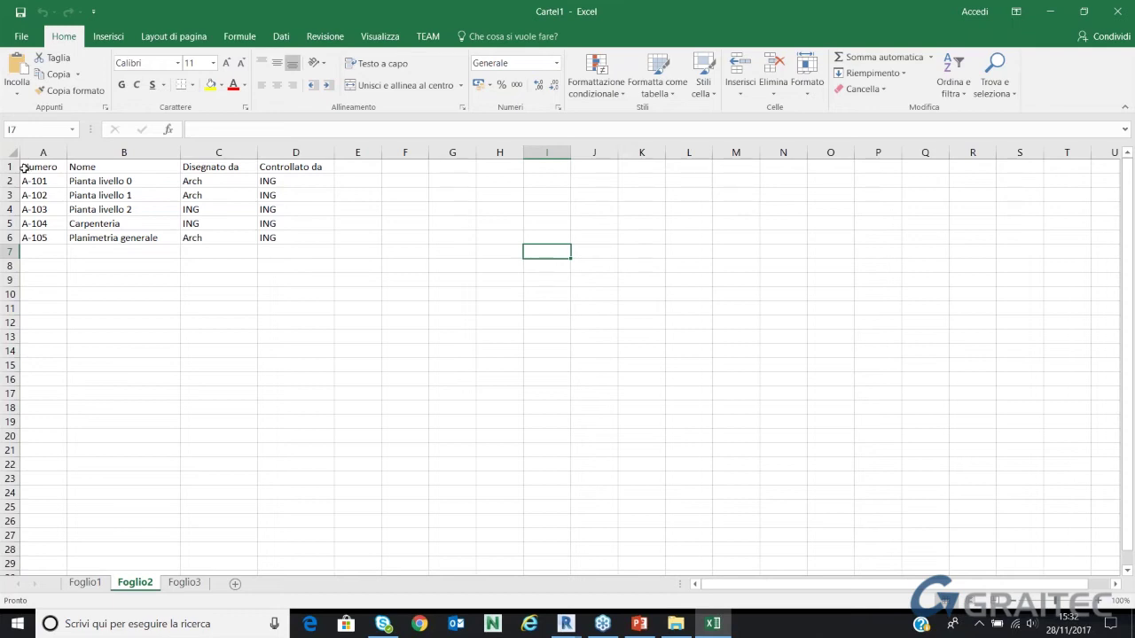
key("alt+Tab")
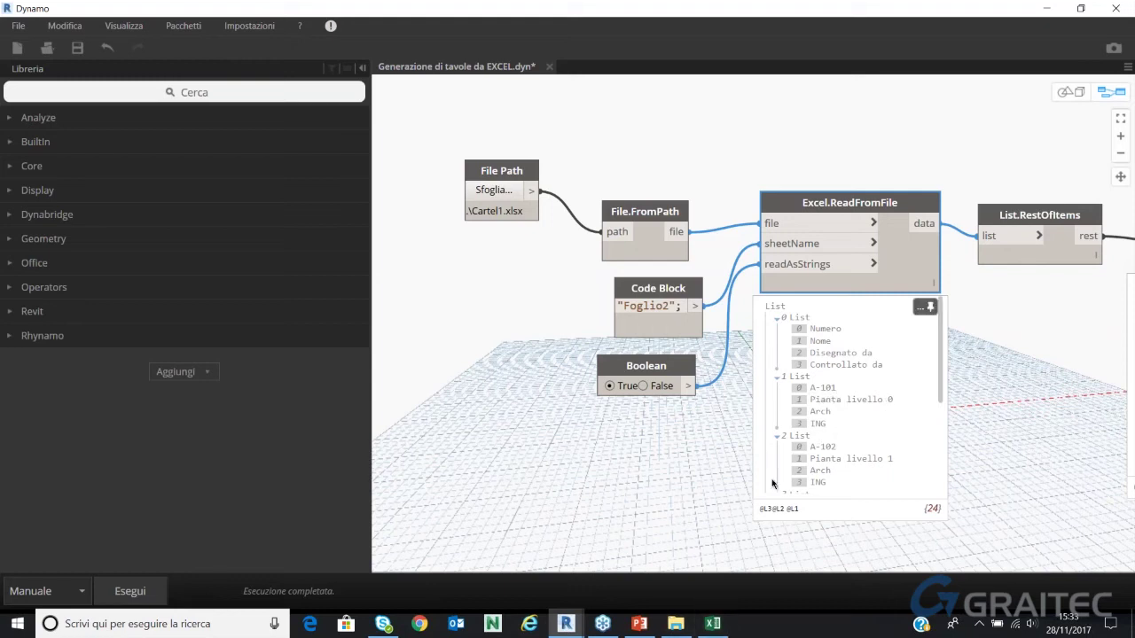
key("alt+Tab")
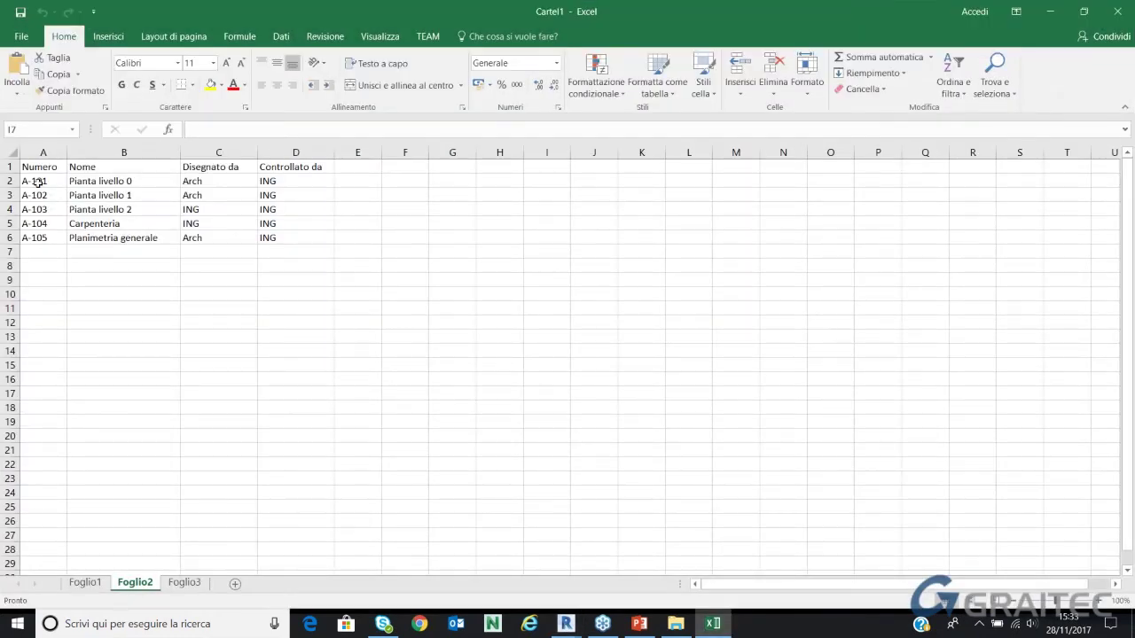
left_click_drag(37, 181, 298, 188)
left_click(357, 252)
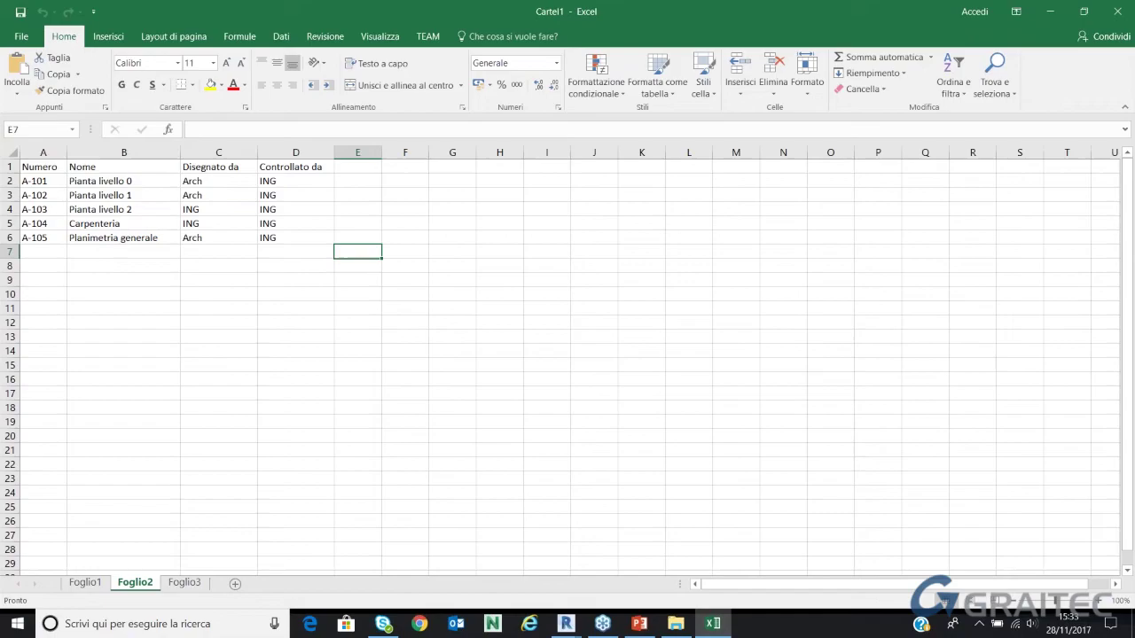
left_click(707, 618)
scroll(922, 307, "down", 5)
scroll(873, 313, "up", 3)
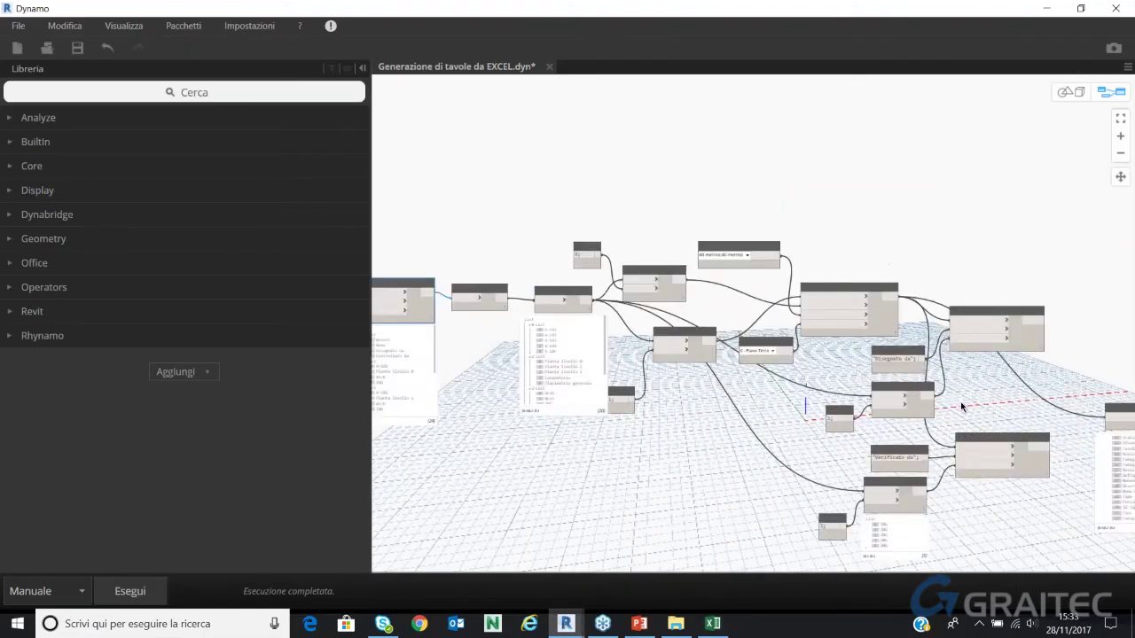
scroll(963, 407, "up", 2)
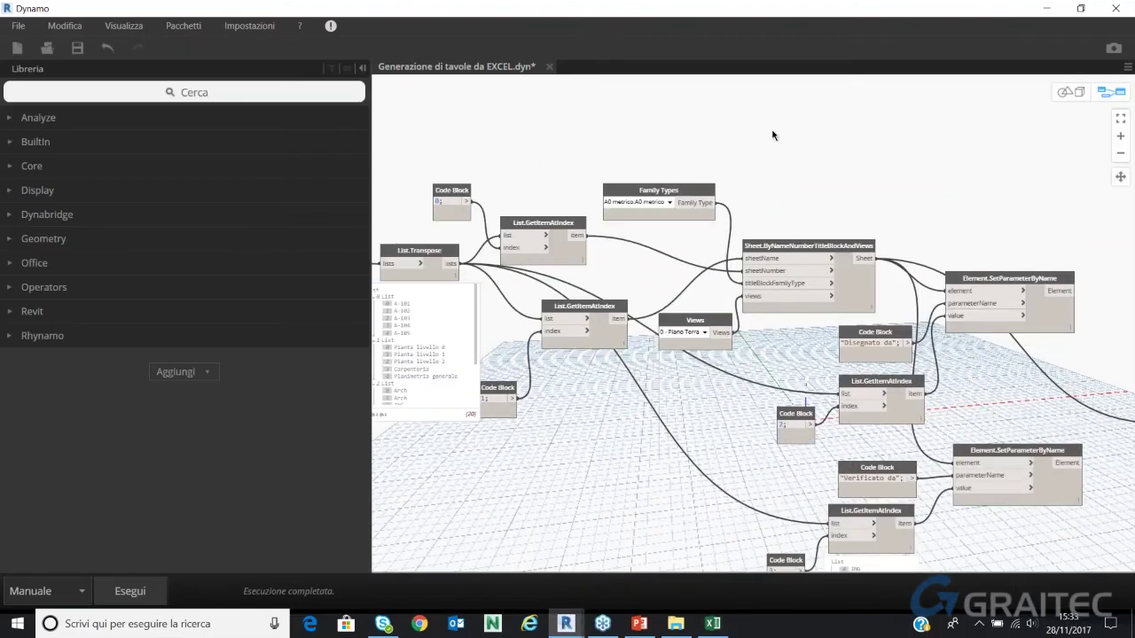
left_click(1115, 8)
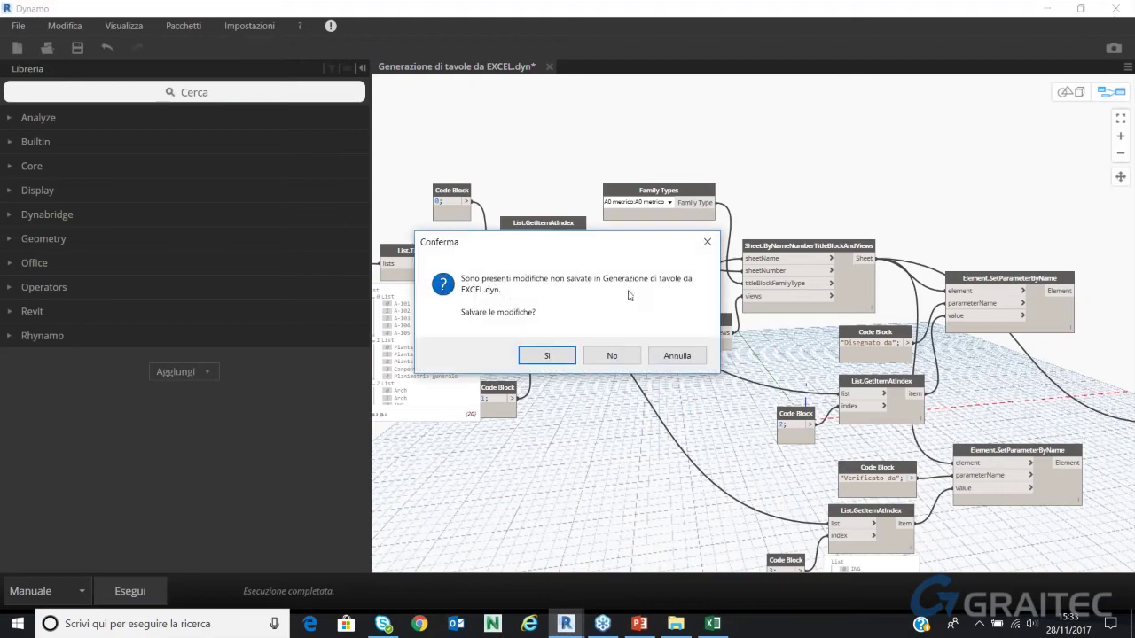
Discard the Dynamo graph changes, restore the sheet view, and move the floor plan window left
left_click(618, 363)
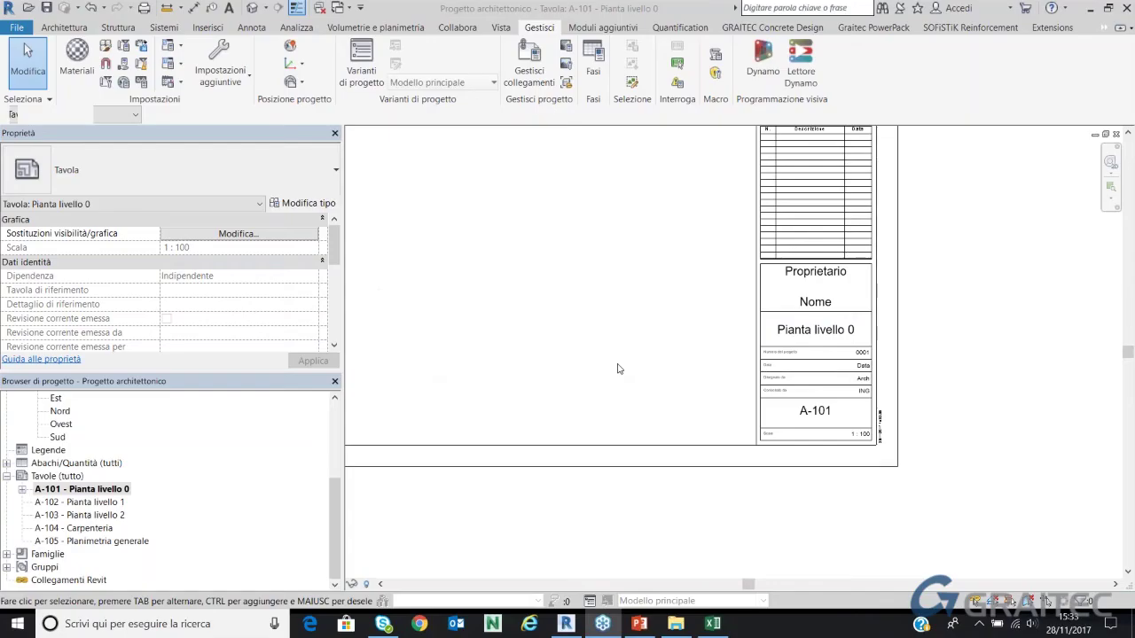
left_click(1106, 135)
key("ctrl+Tab")
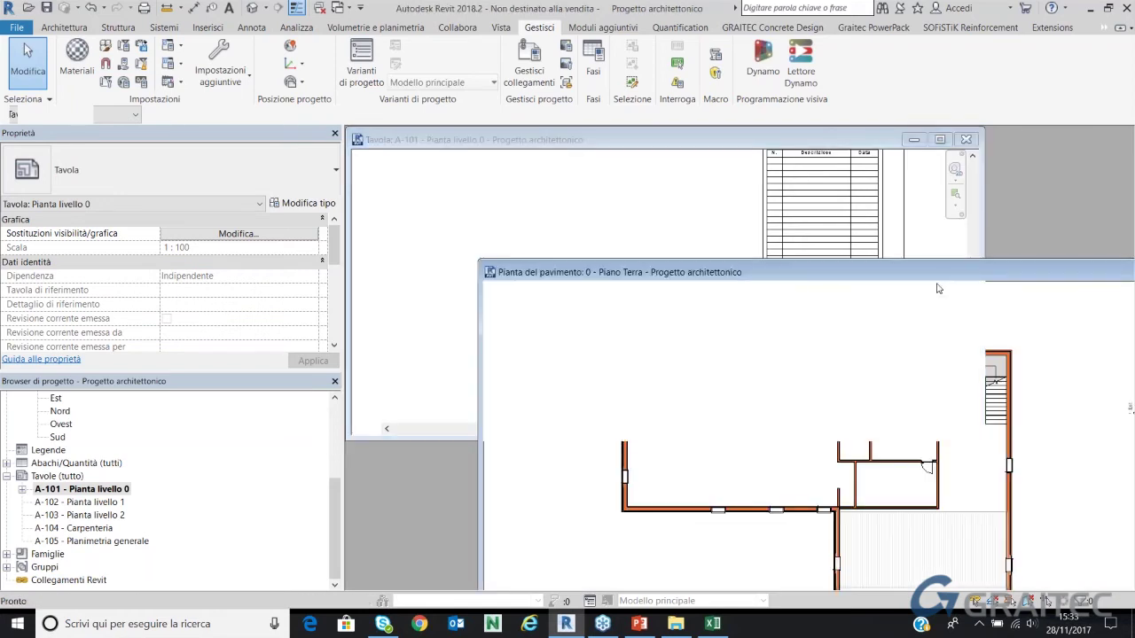
left_click_drag(938, 279, 606, 270)
Close sheet A-101 and the project unsaved, open the project named Project, and show Gestisci
left_click(1093, 264)
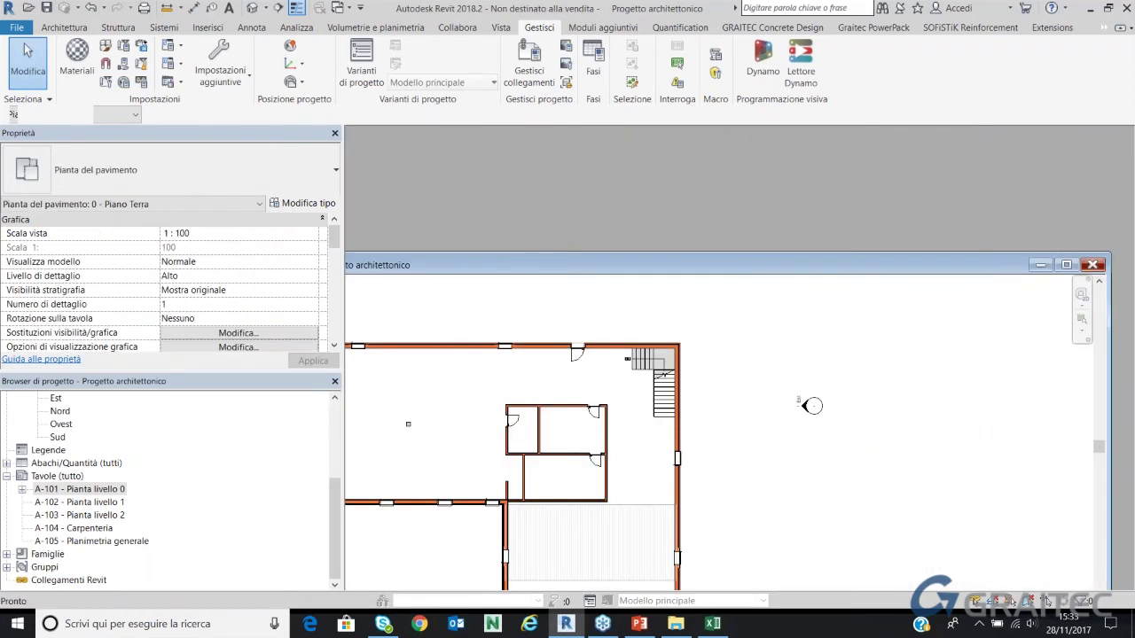
left_click(590, 325)
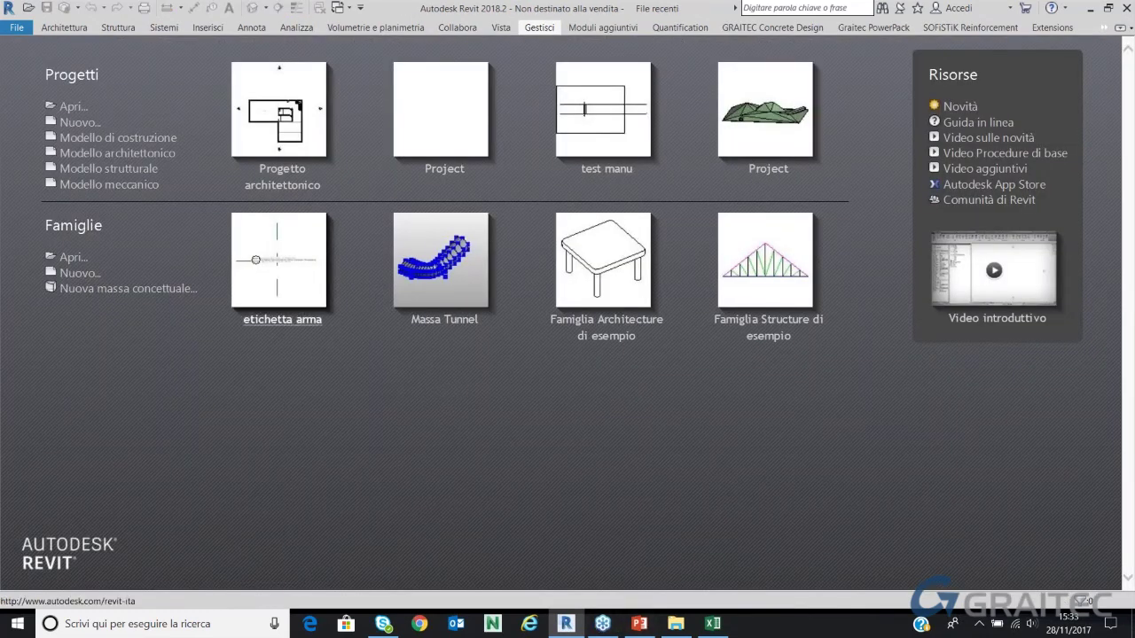
left_click(414, 125)
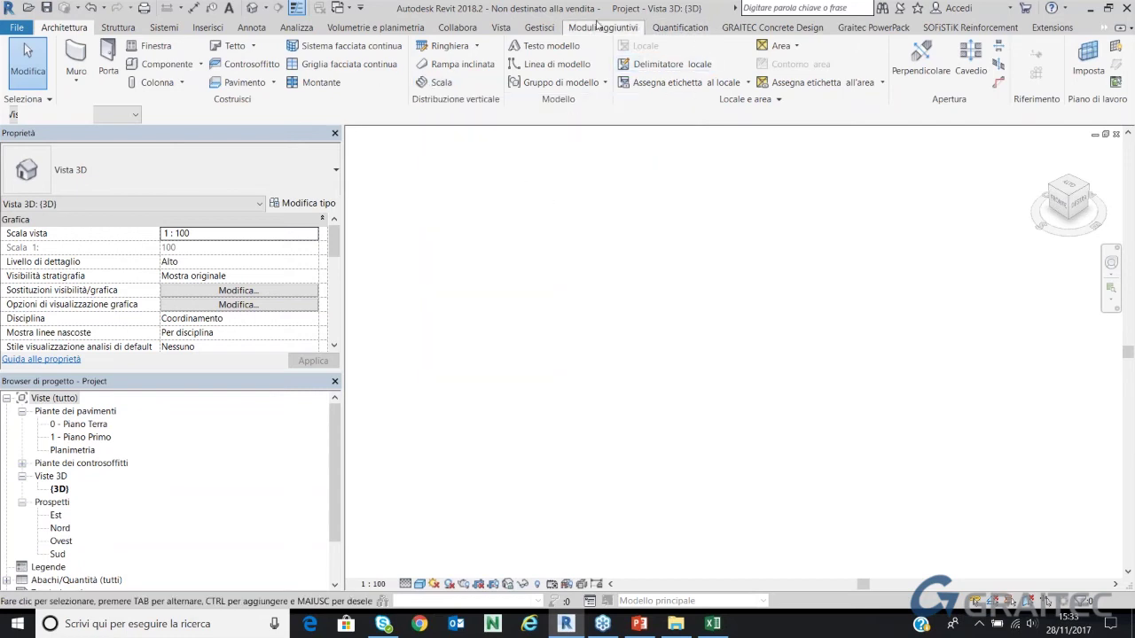
left_click(541, 27)
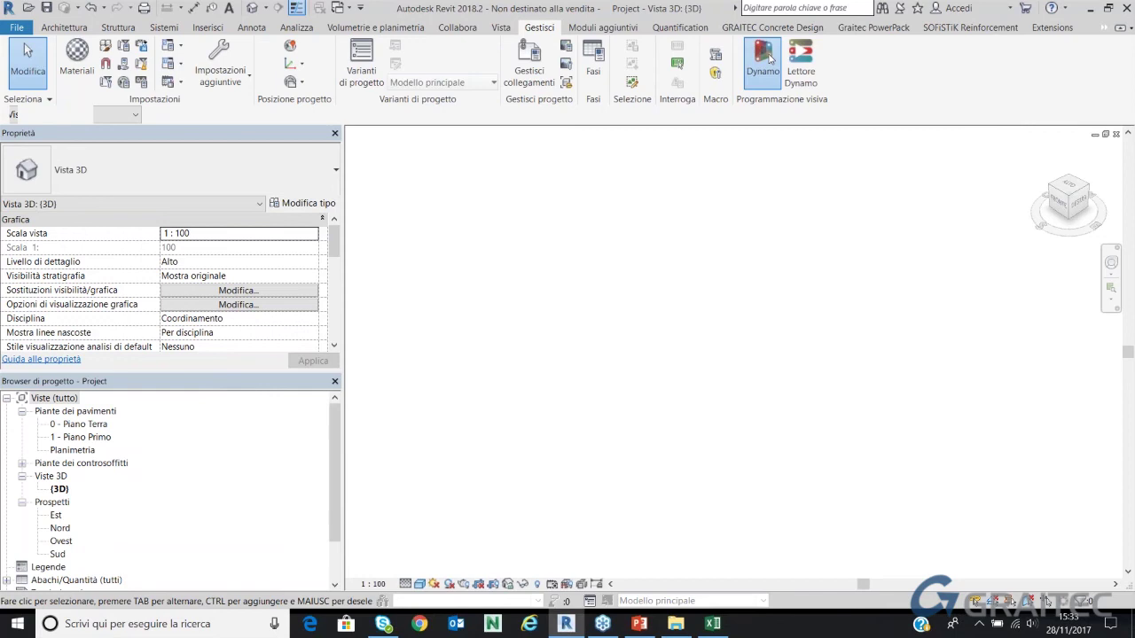
Launch Dynamo and open the graph 'Forma del terreno come sup topo da excel.dyn'
left_click(762, 61)
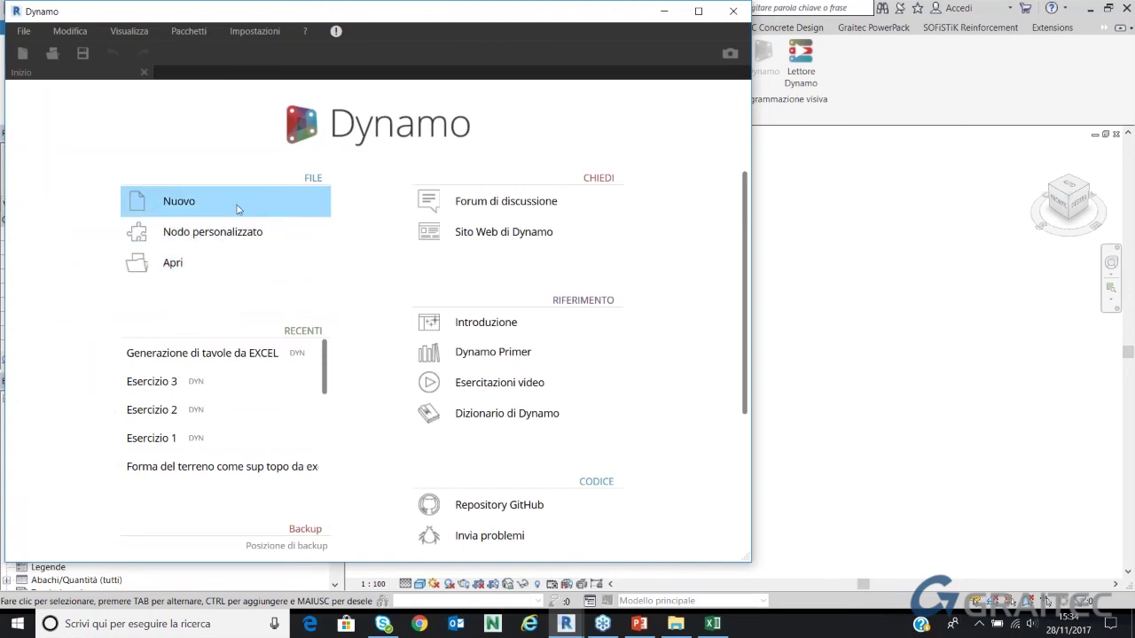
left_click(222, 265)
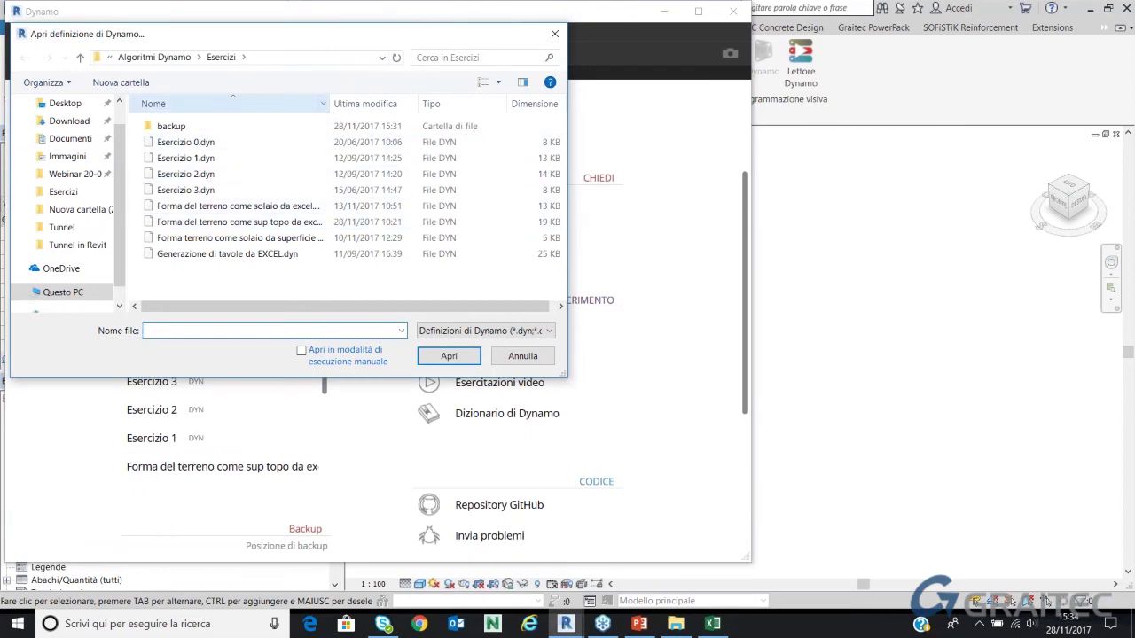
left_click_drag(329, 103, 422, 104)
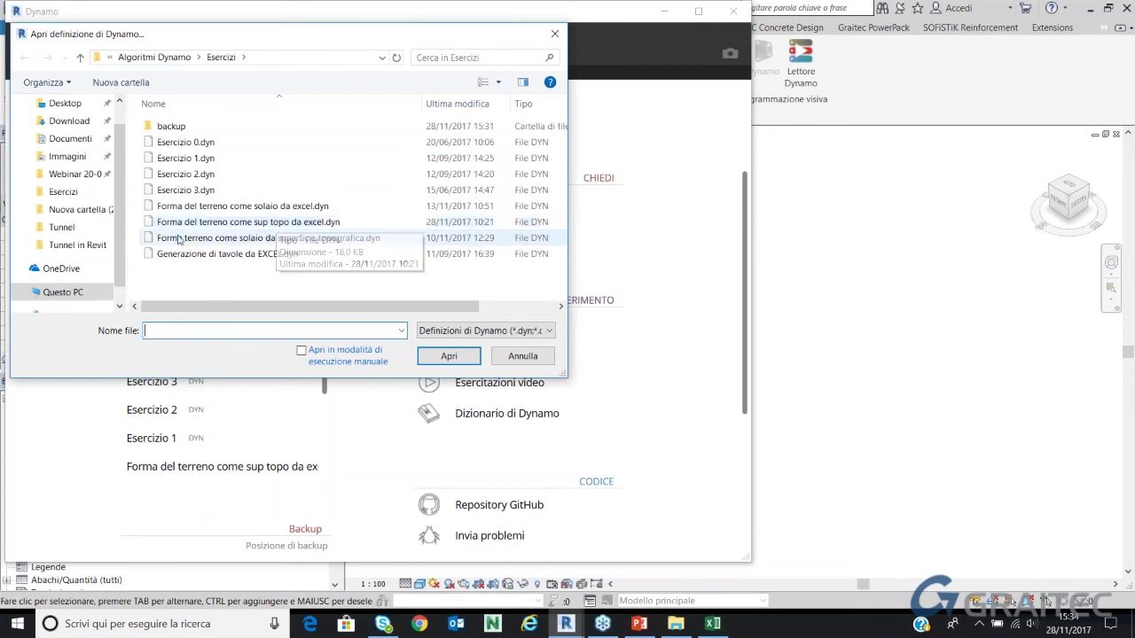
double_click(235, 222)
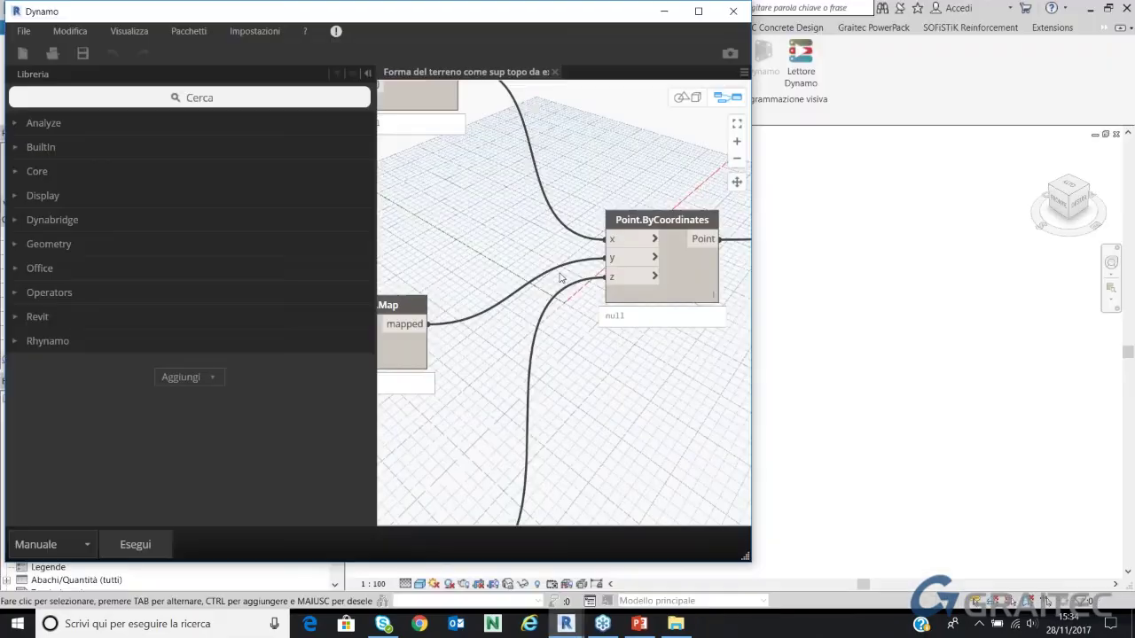
Maximise Dynamo, search the online packages for 'point', then close the package search
left_click(699, 11)
left_click(169, 26)
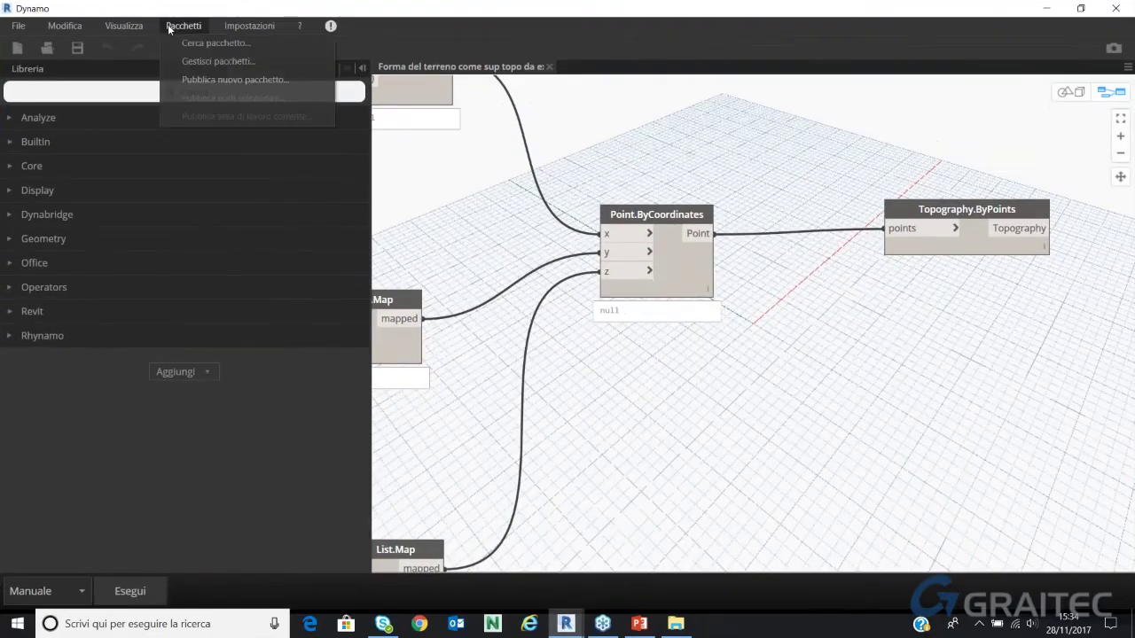
left_click(229, 45)
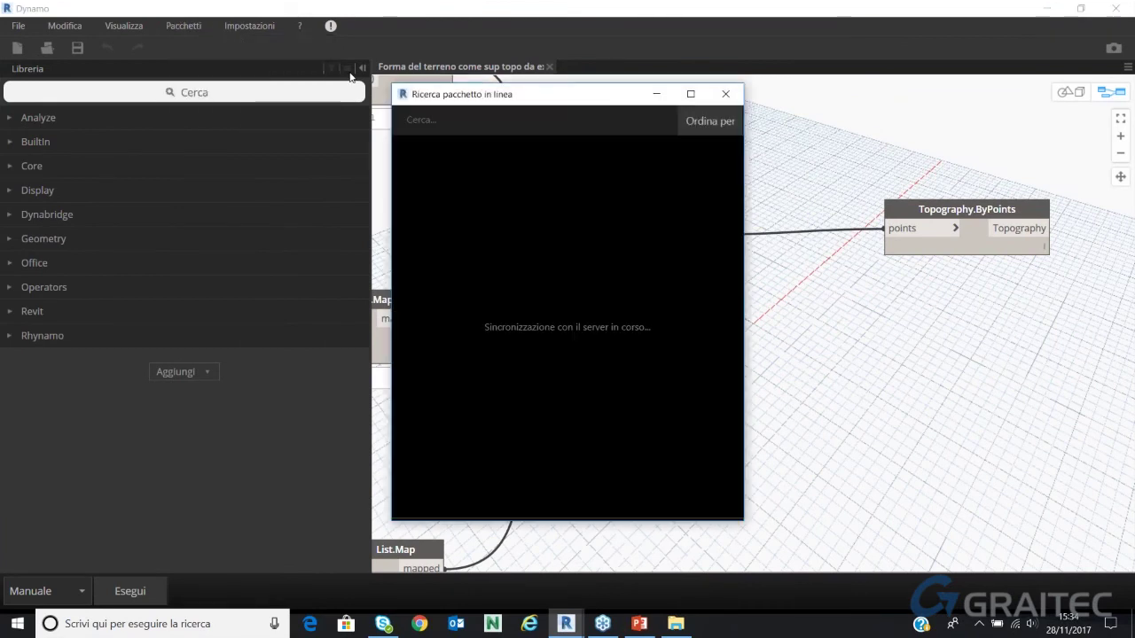
left_click(484, 126)
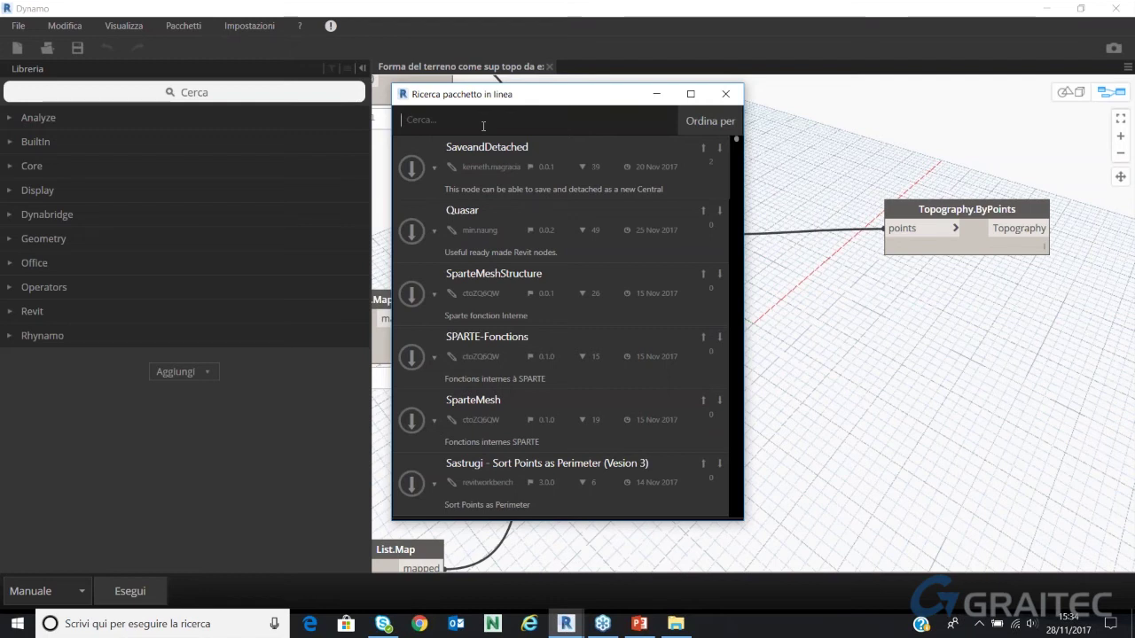
type("point")
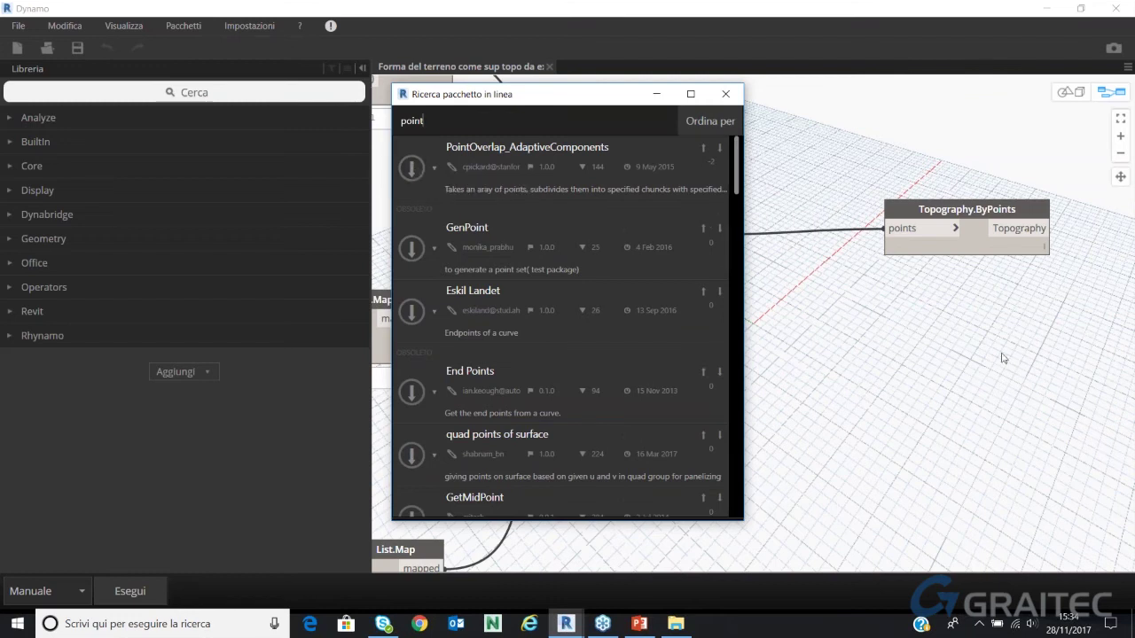
left_click(725, 94)
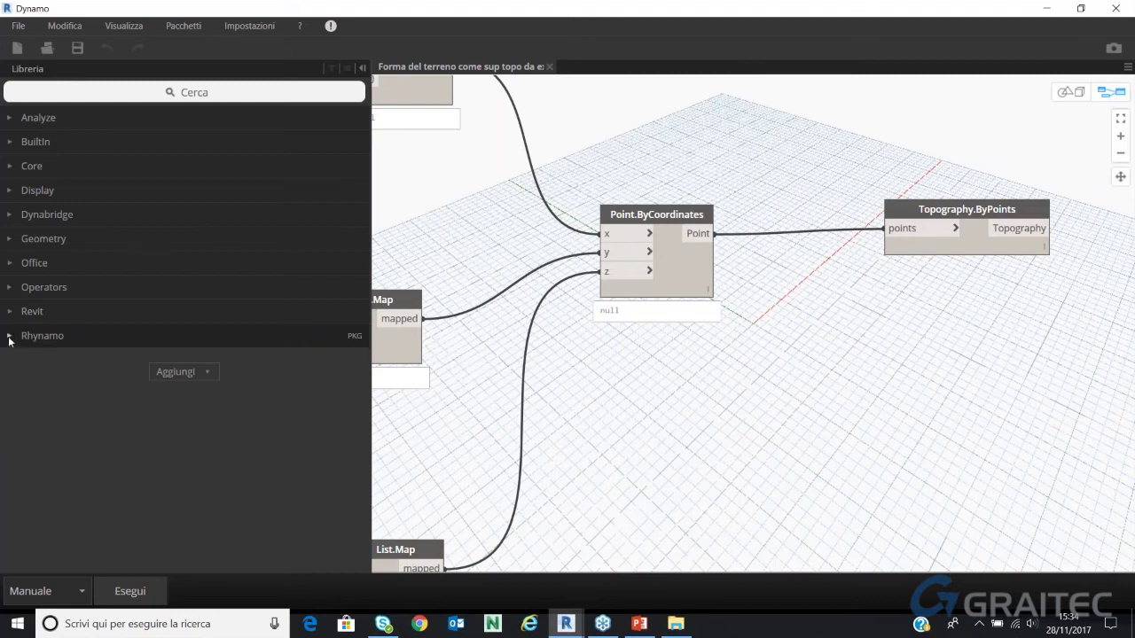
Expand and collapse the Rhynamo library category, then fit the whole graph in view
left_click(10, 338)
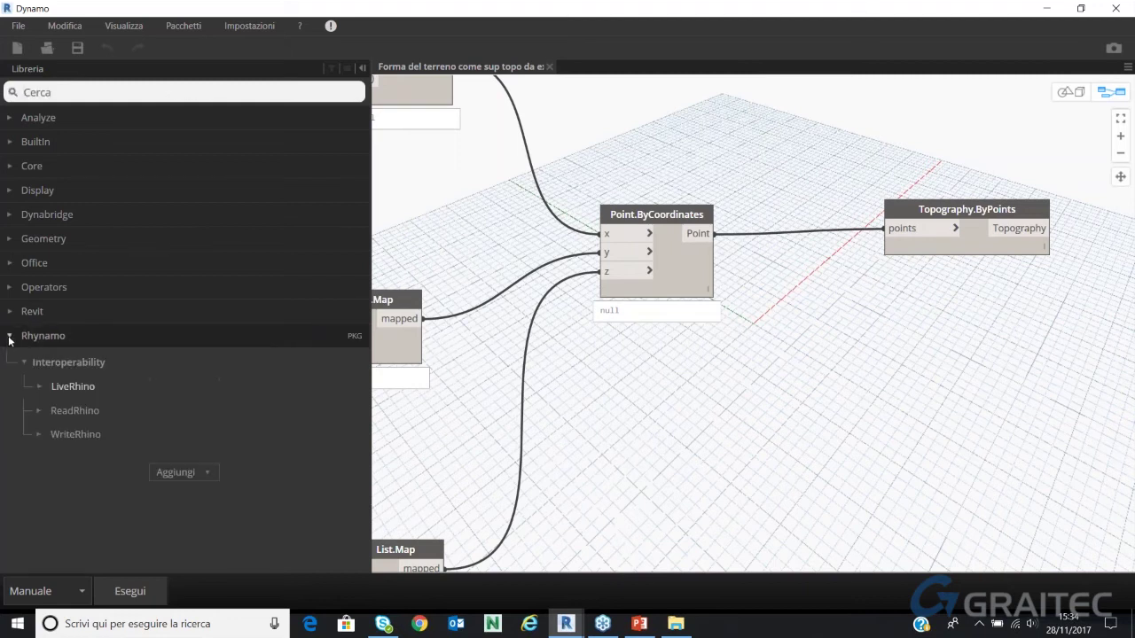
left_click(9, 338)
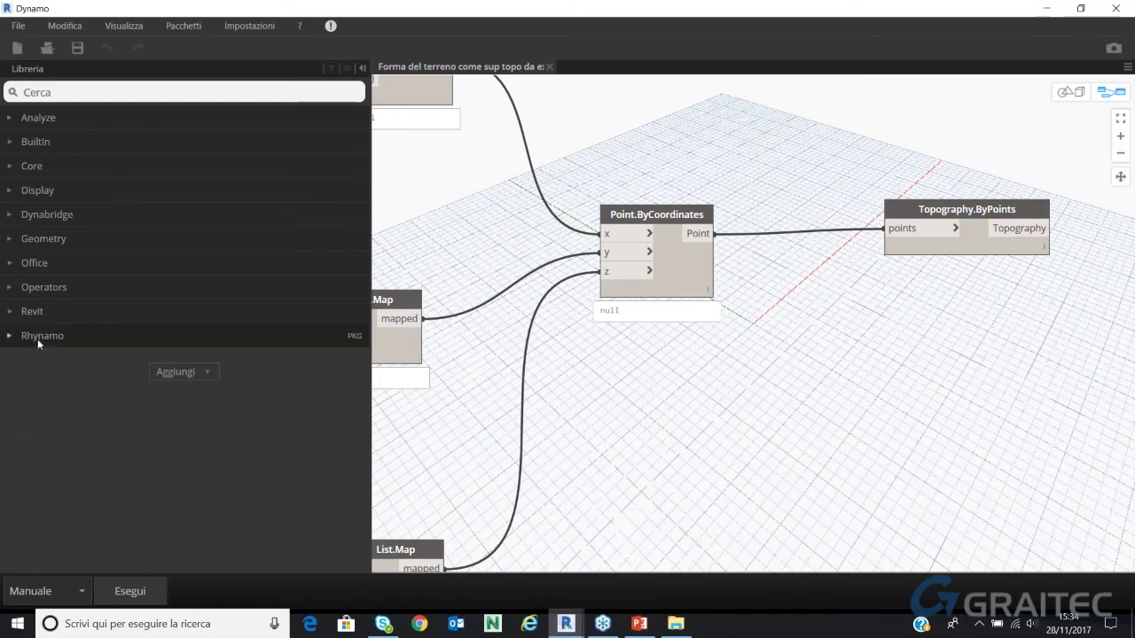
left_click(789, 187)
key("ctrl+t")
Minimise both Dynamo and Revit to reveal the Windows desktop
scroll(767, 222, "down", 1)
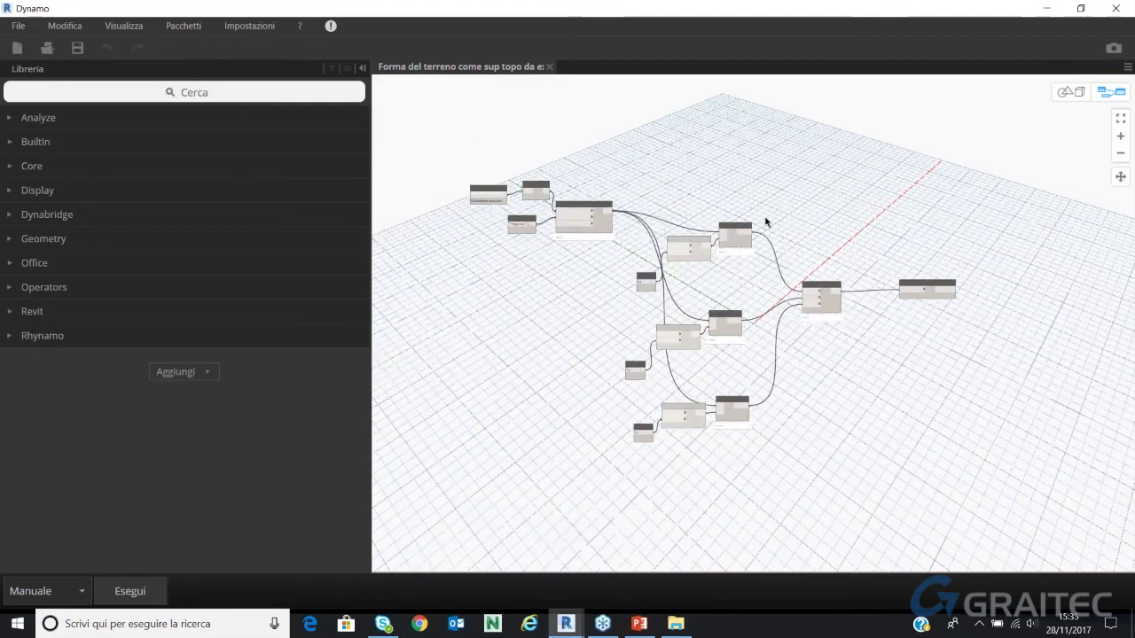
scroll(540, 215, "up", 3)
scroll(646, 165, "down", 2)
scroll(528, 167, "up", 3)
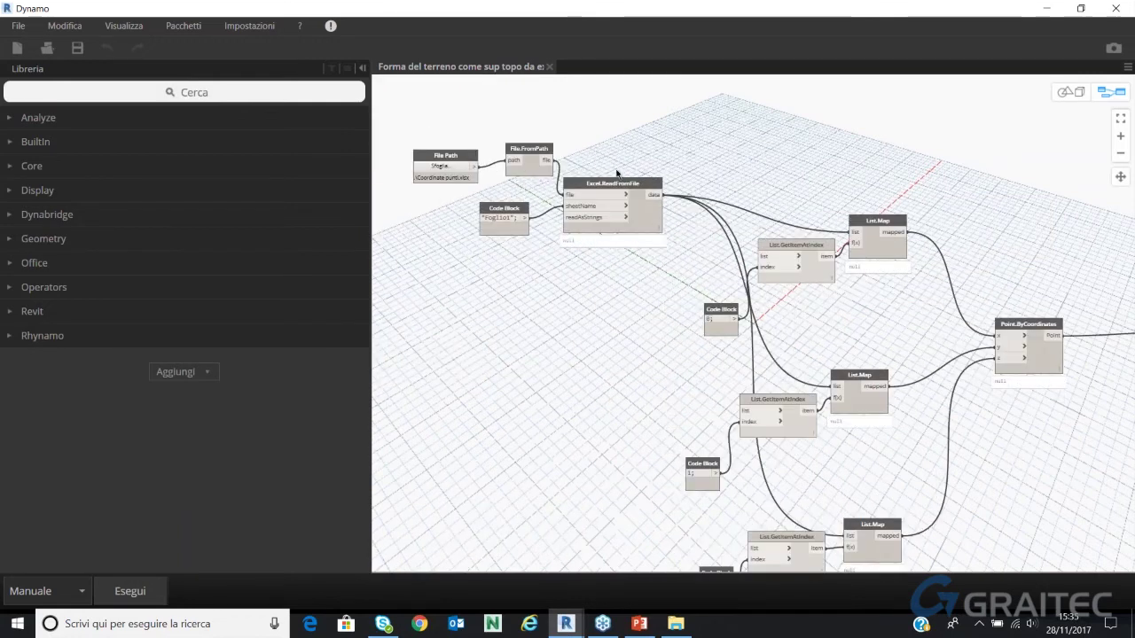
scroll(523, 160, "down", 1)
scroll(519, 152, "down", 1)
scroll(515, 147, "up", 2)
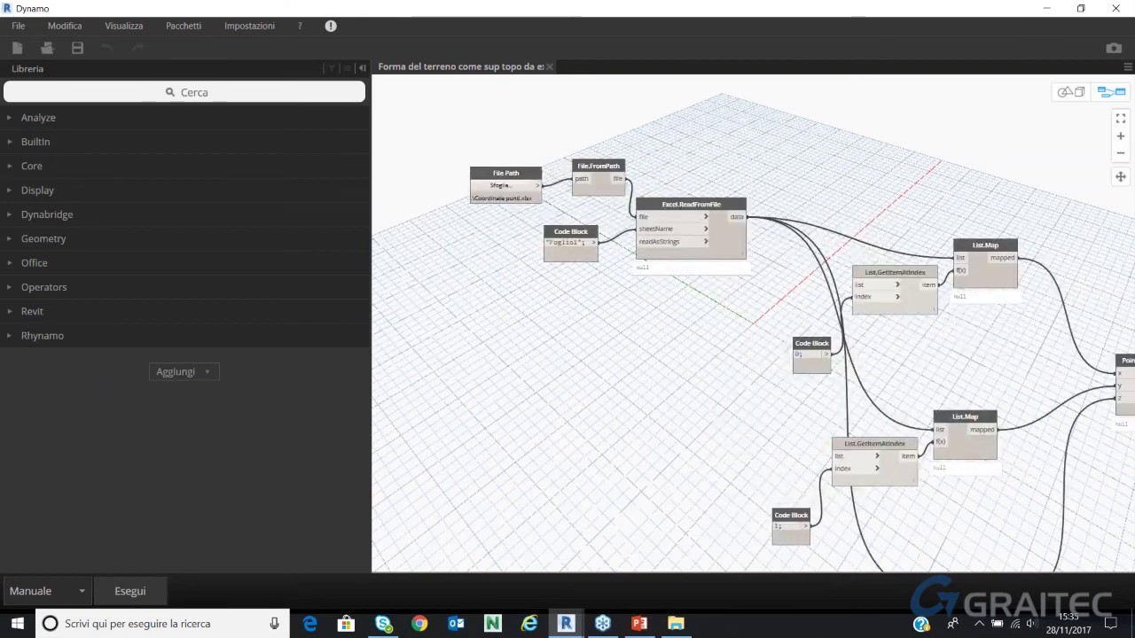
left_click(1046, 8)
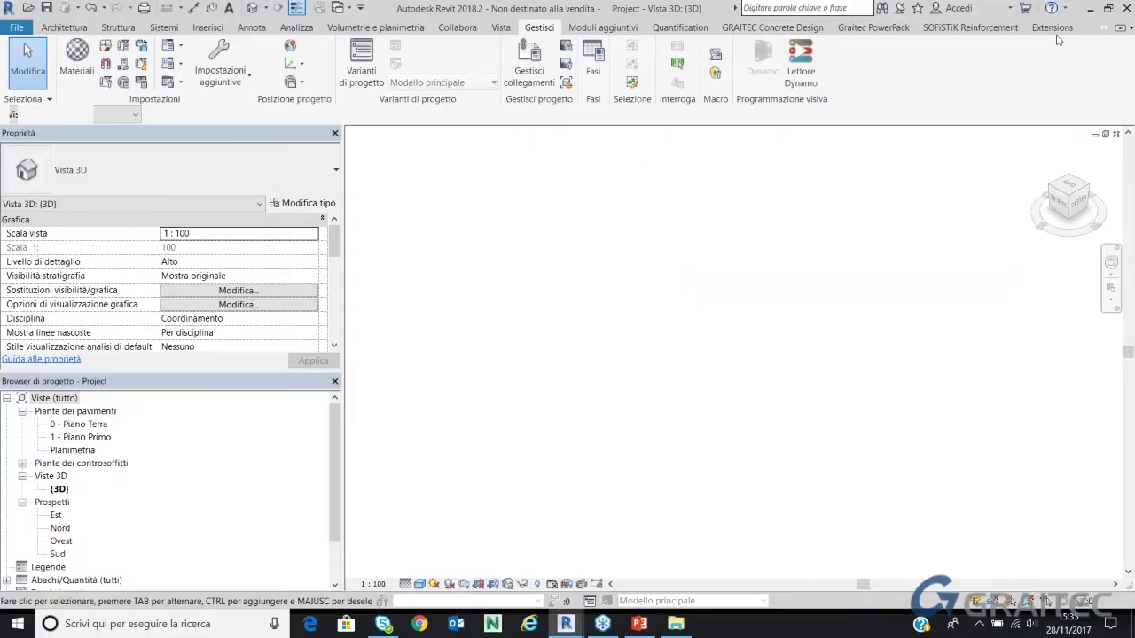
left_click(1083, 8)
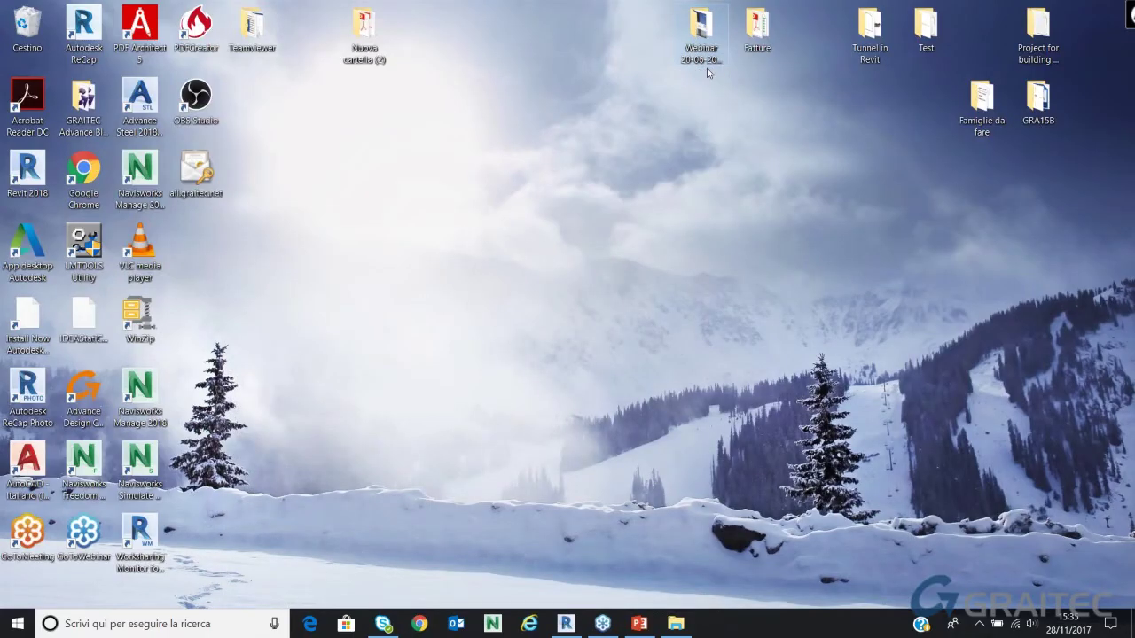
Open the Coordinate punti spreadsheet from Webinar 20-06-2017 Dynamo > Algoritmi Dynamo > Esercizi
double_click(700, 74)
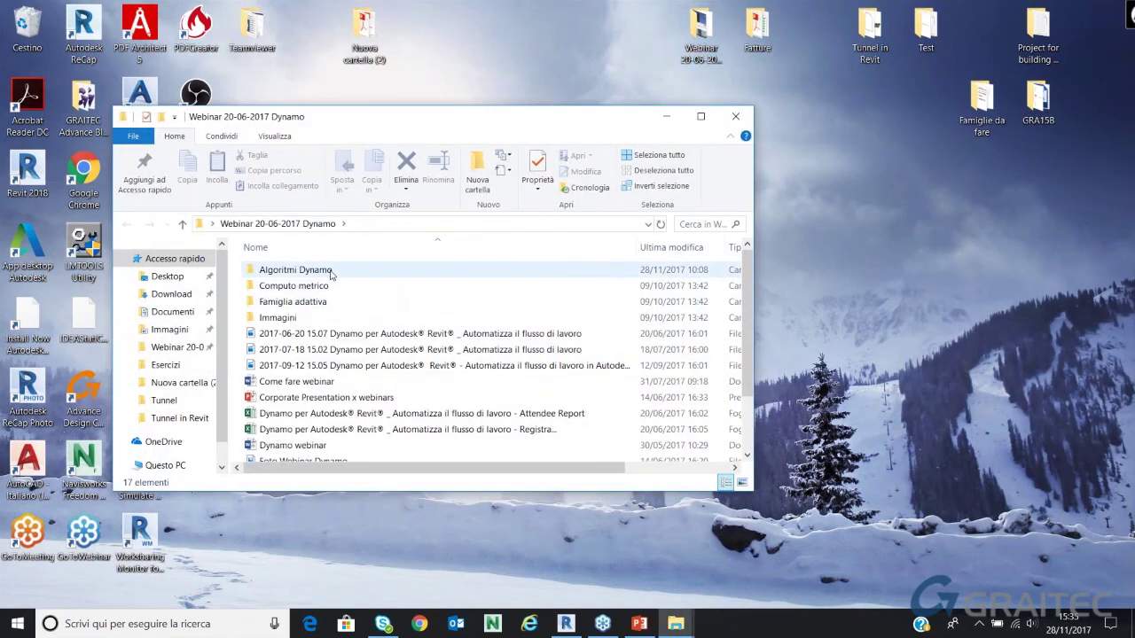
double_click(325, 270)
double_click(323, 271)
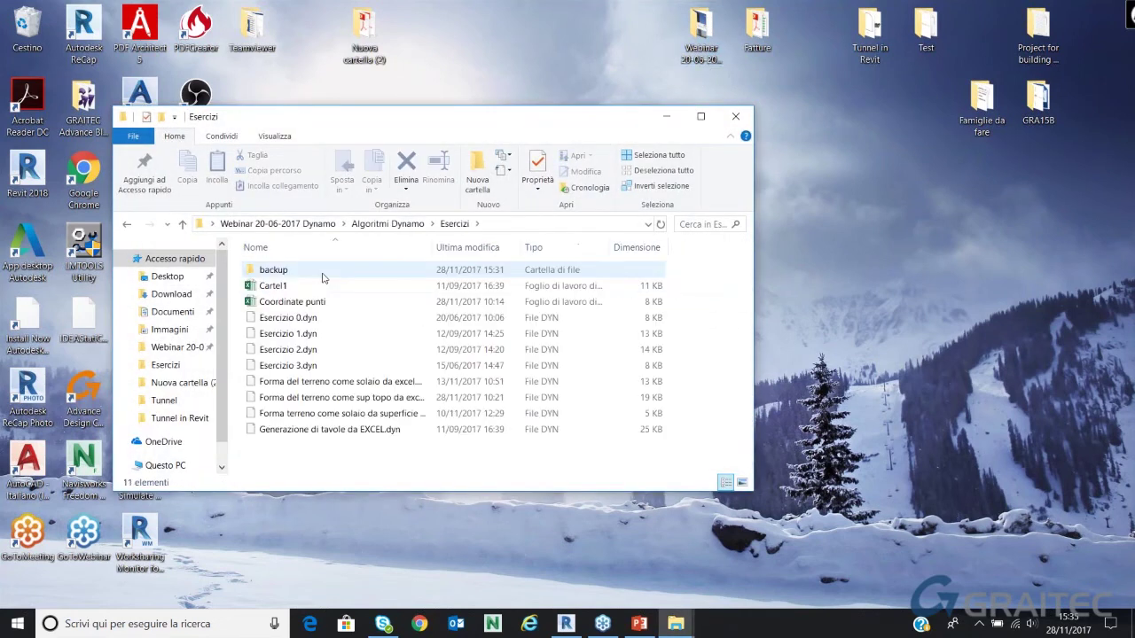
double_click(323, 301)
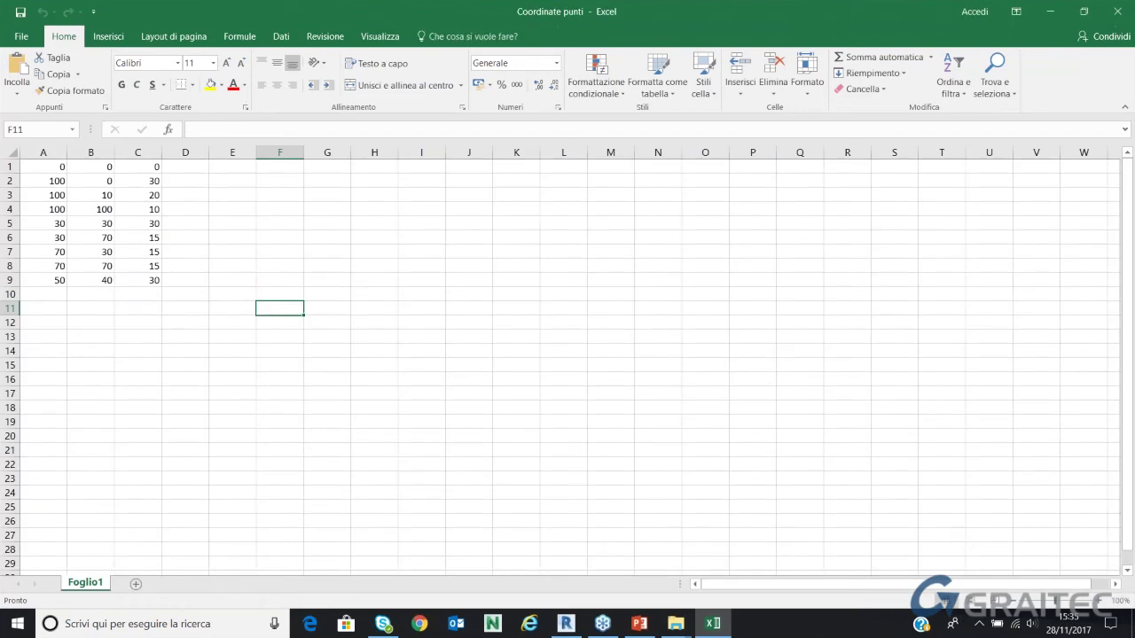
Select the nine rows of X, Y, Z values to check them, then return to Dynamo
left_click_drag(60, 167, 186, 281)
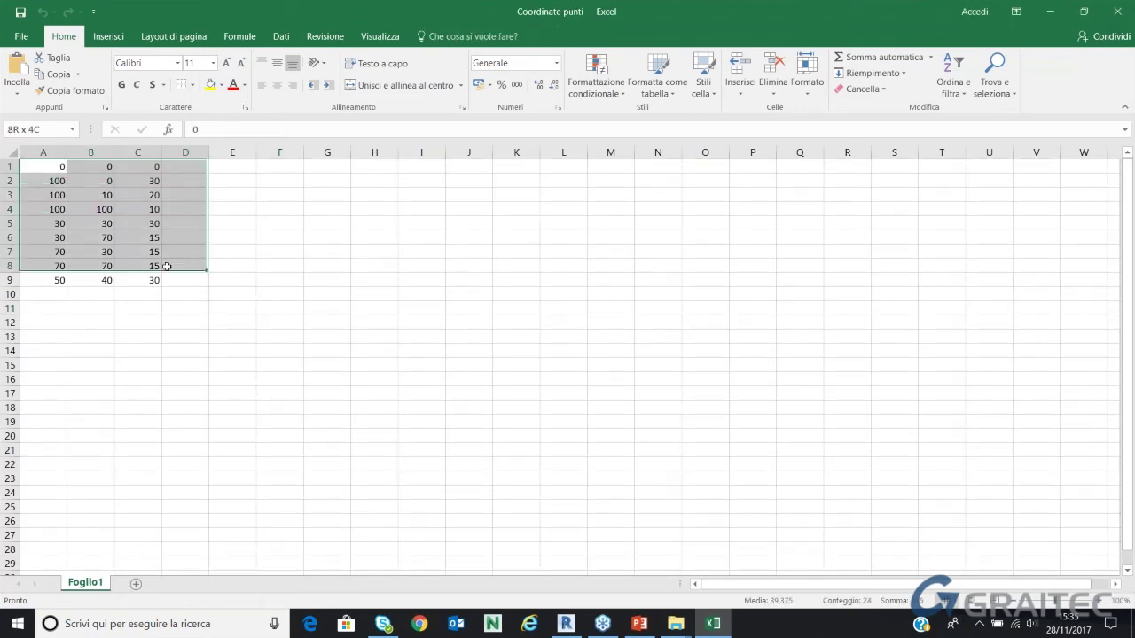
left_click(374, 295)
mouse_move(676, 624)
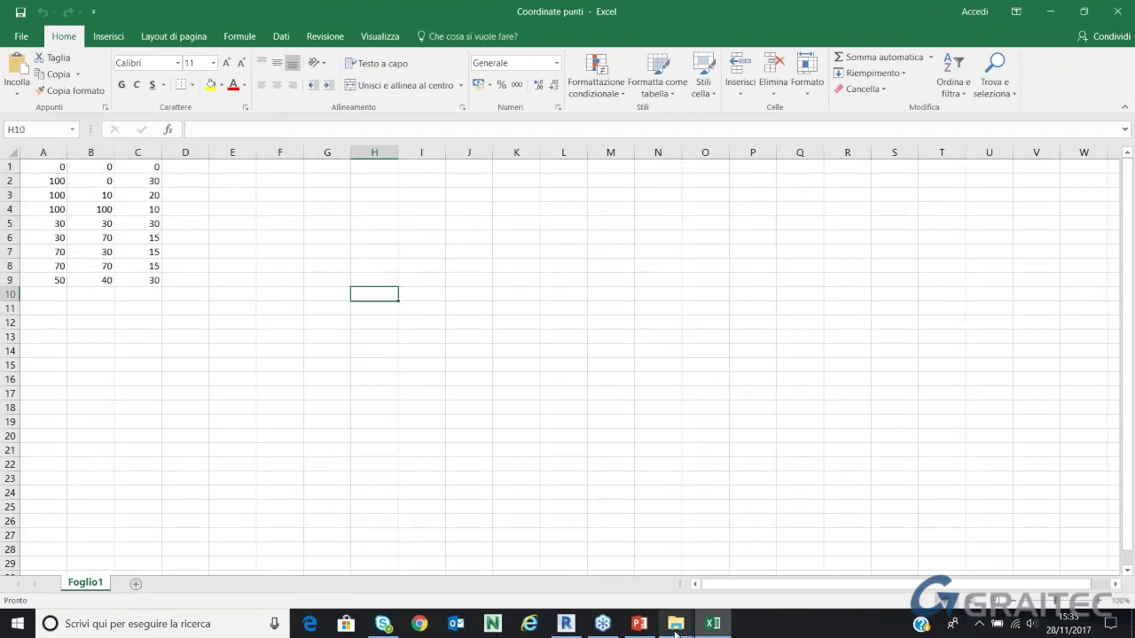
left_click(586, 549)
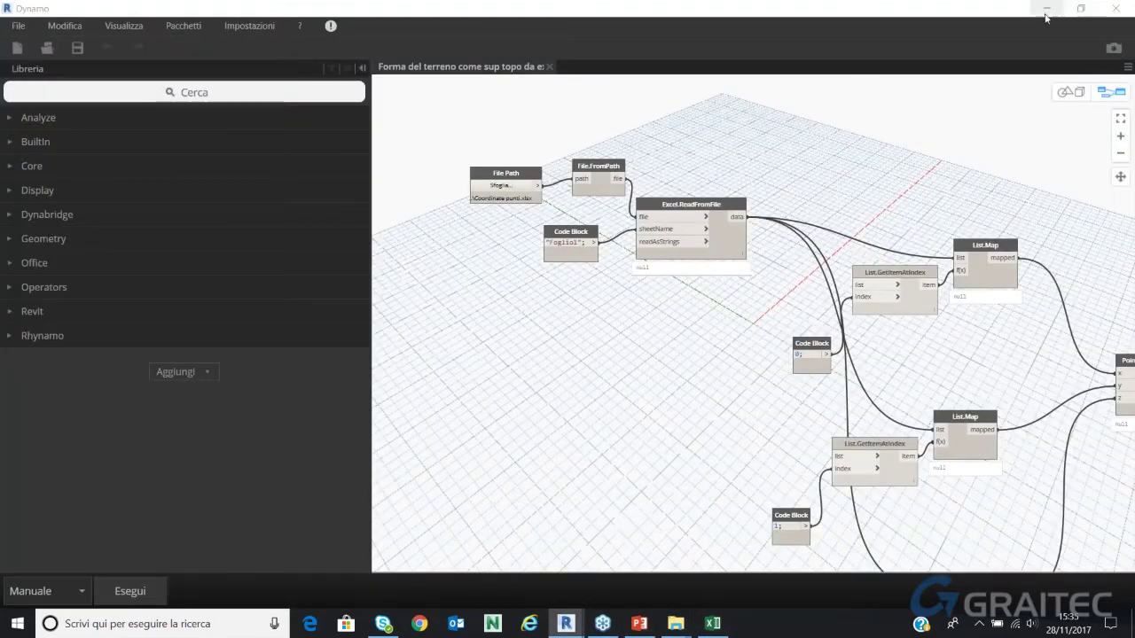
Restore the Dynamo window to normal size and move it over Revit
left_click(1081, 10)
mouse_move(592, 26)
left_mouse_down()
mouse_move(183, 357)
mouse_move(751, 203)
mouse_move(751, 2)
left_mouse_up()
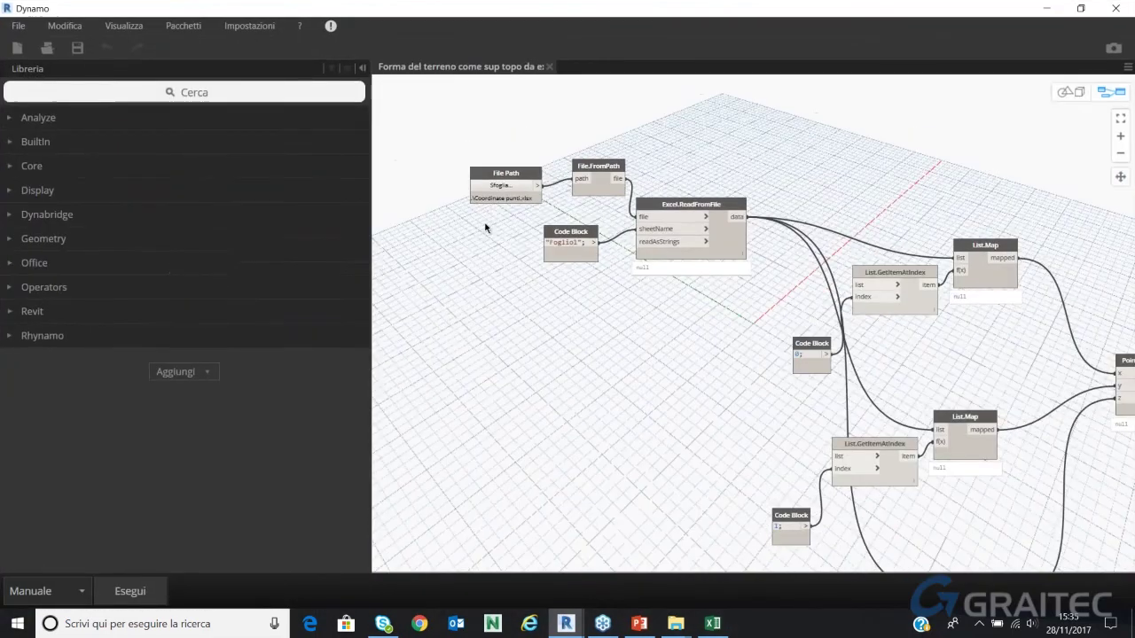
scroll(485, 228, "down", 3)
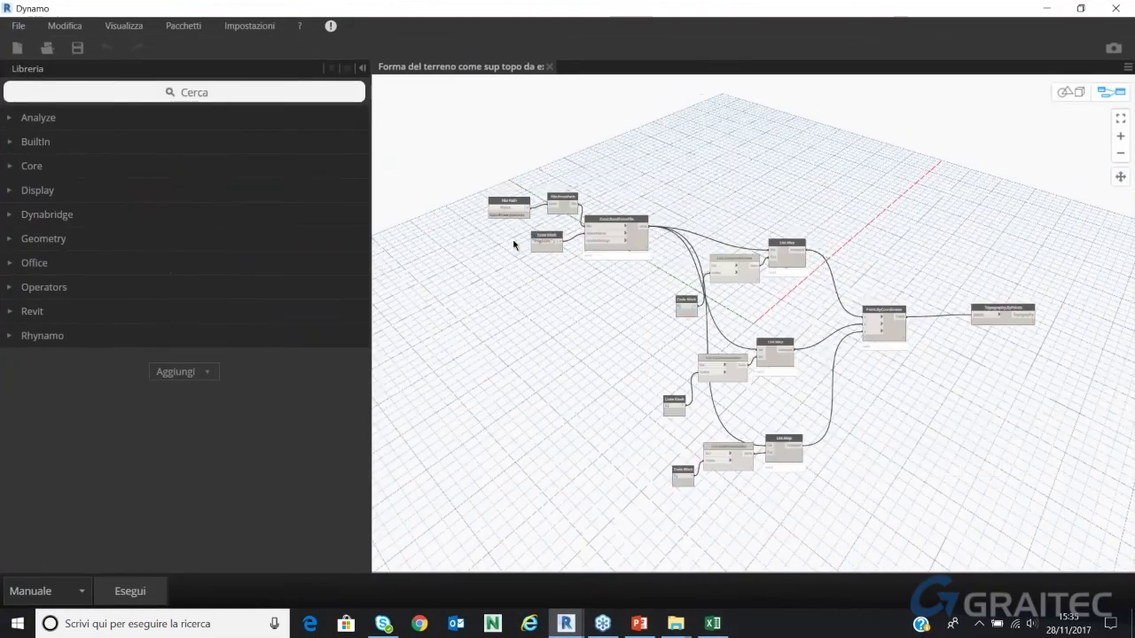
Run the graph to build the toposurface from the nine Excel points, then minimise Dynamo
left_click(130, 591)
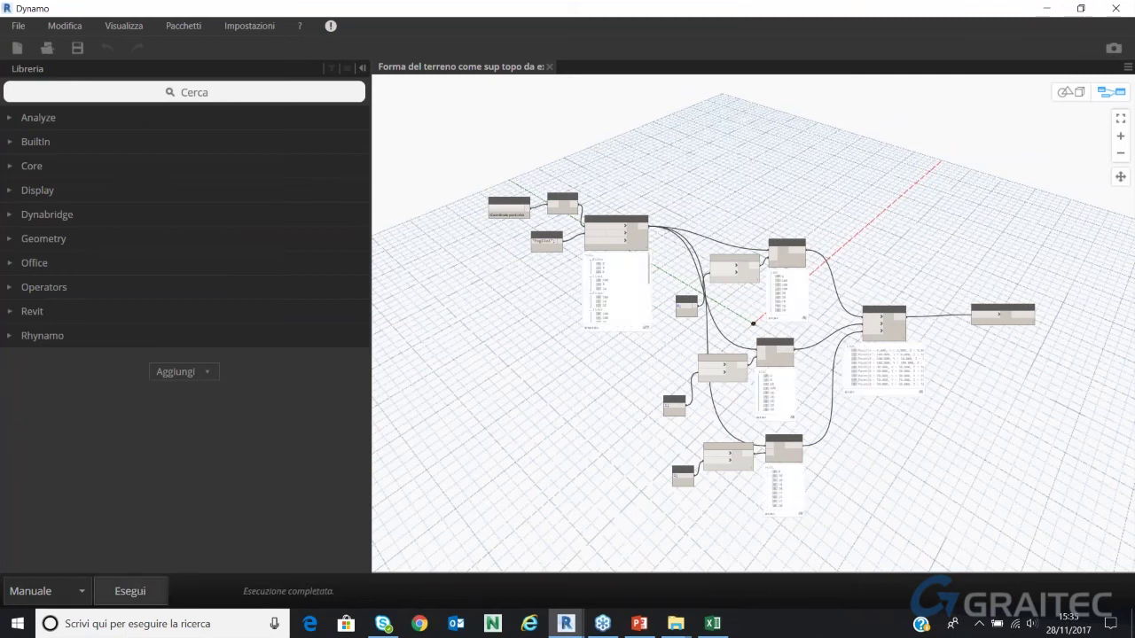
scroll(935, 367, "up", 2)
scroll(927, 360, "up", 2)
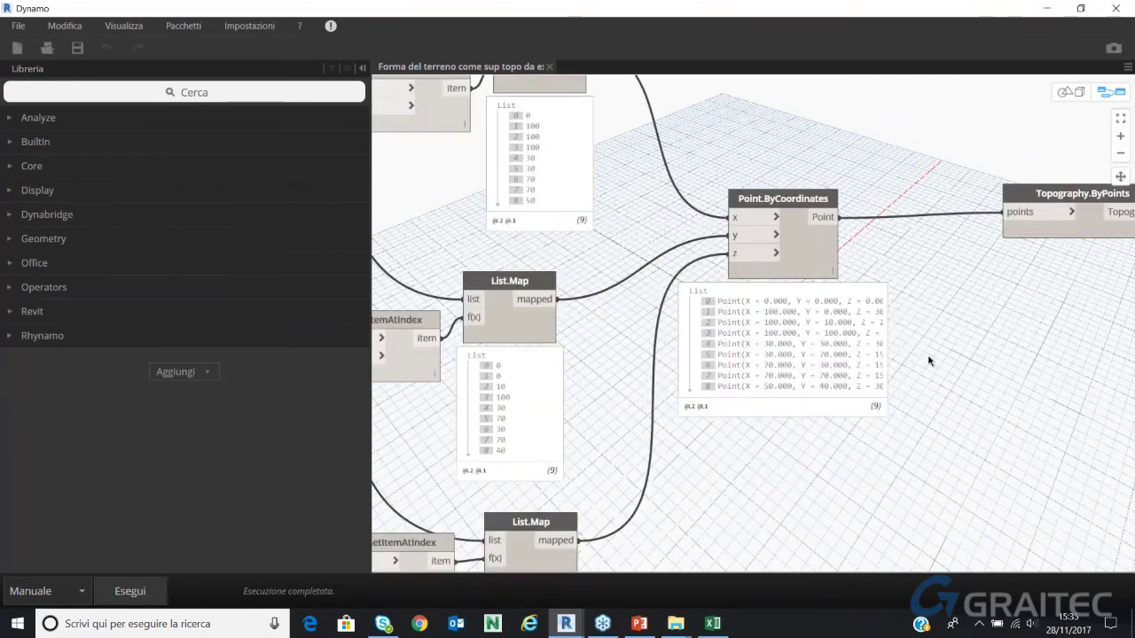
scroll(801, 272, "up", 2)
scroll(807, 284, "up", 1)
scroll(815, 377, "down", 2)
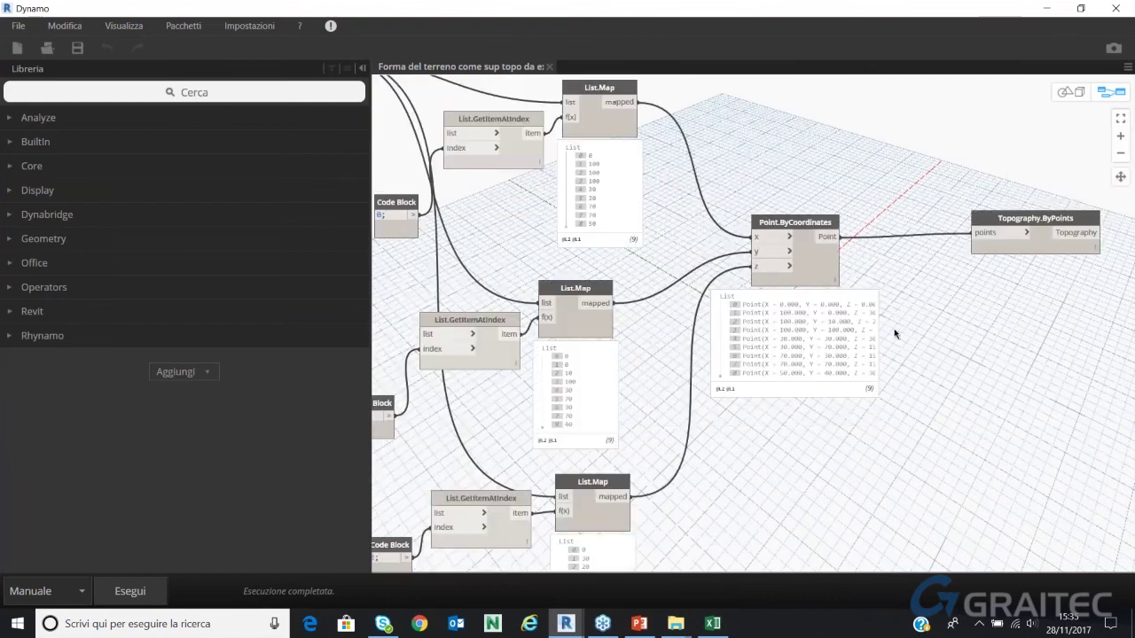
scroll(1090, 271, "down", 1)
scroll(1090, 258, "up", 1)
scroll(1090, 258, "up", 2)
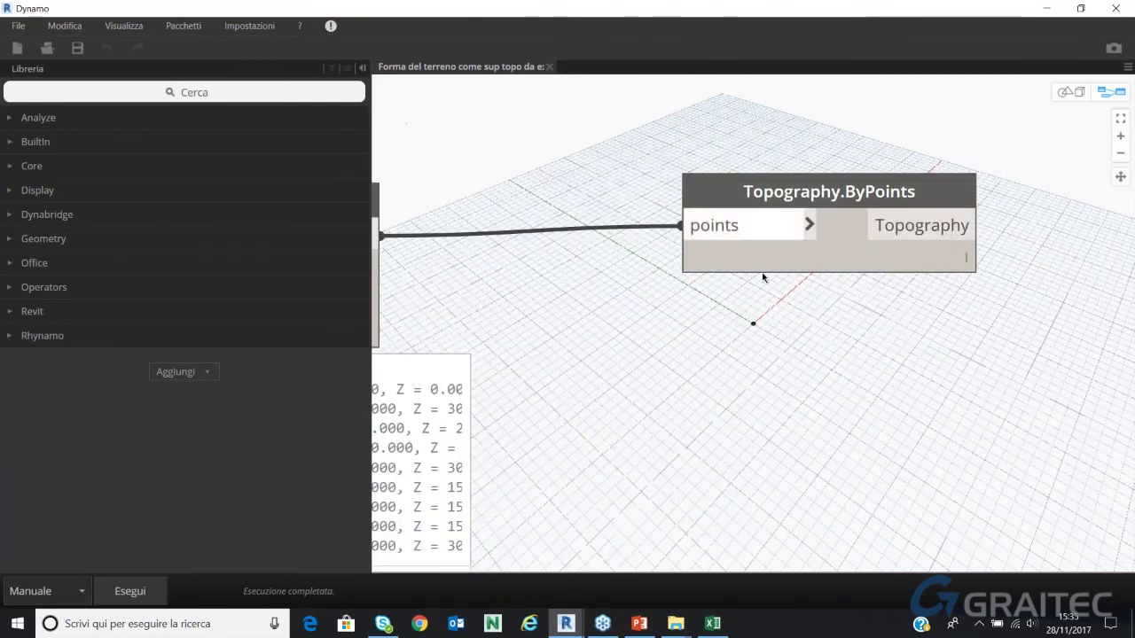
left_click(1081, 9)
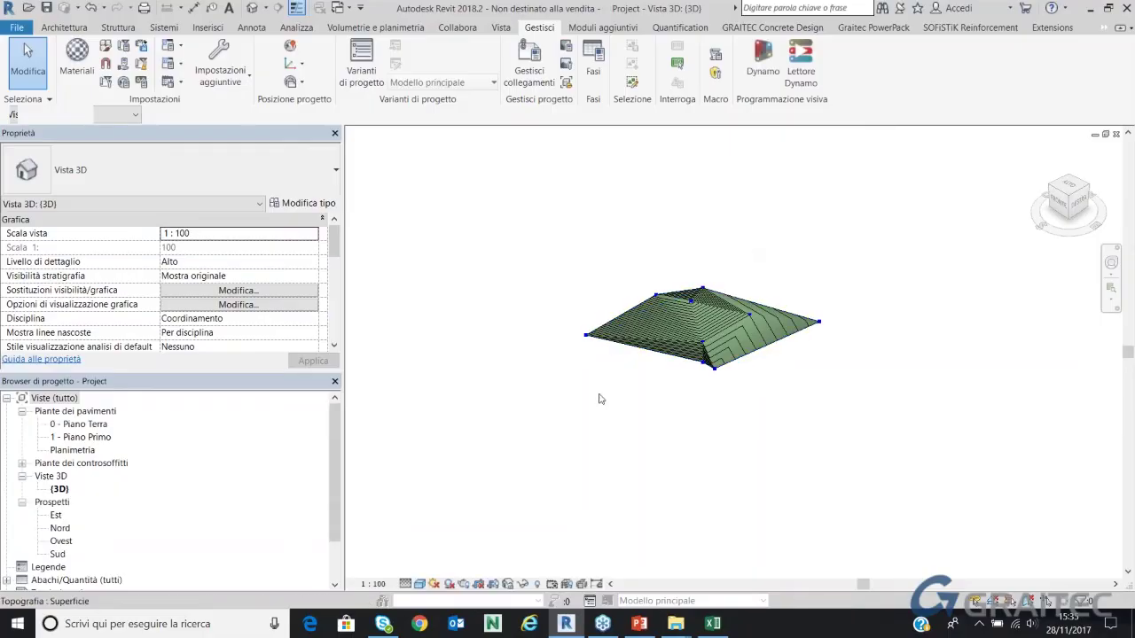
Orbit and zoom the 3D view to inspect the generated toposurface
scroll(717, 351, "up", 2)
scroll(716, 350, "up", 1)
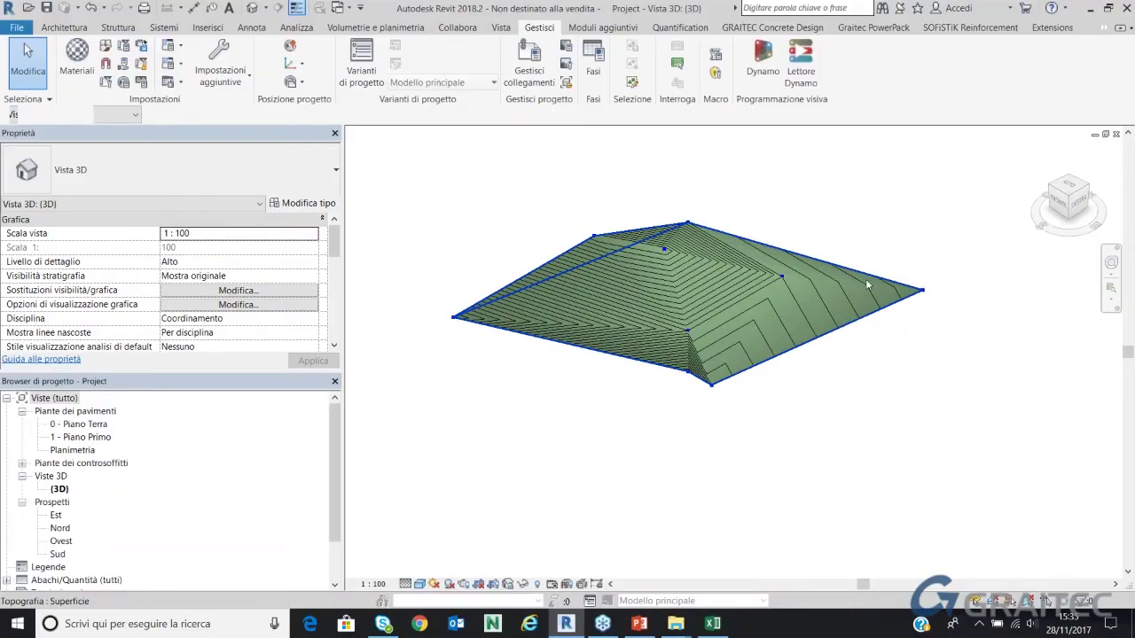
mouse_move(866, 279)
middle_mouse_down("shift")
mouse_move(825, 337)
mouse_move(846, 272)
mouse_move(816, 293)
middle_mouse_up("shift")
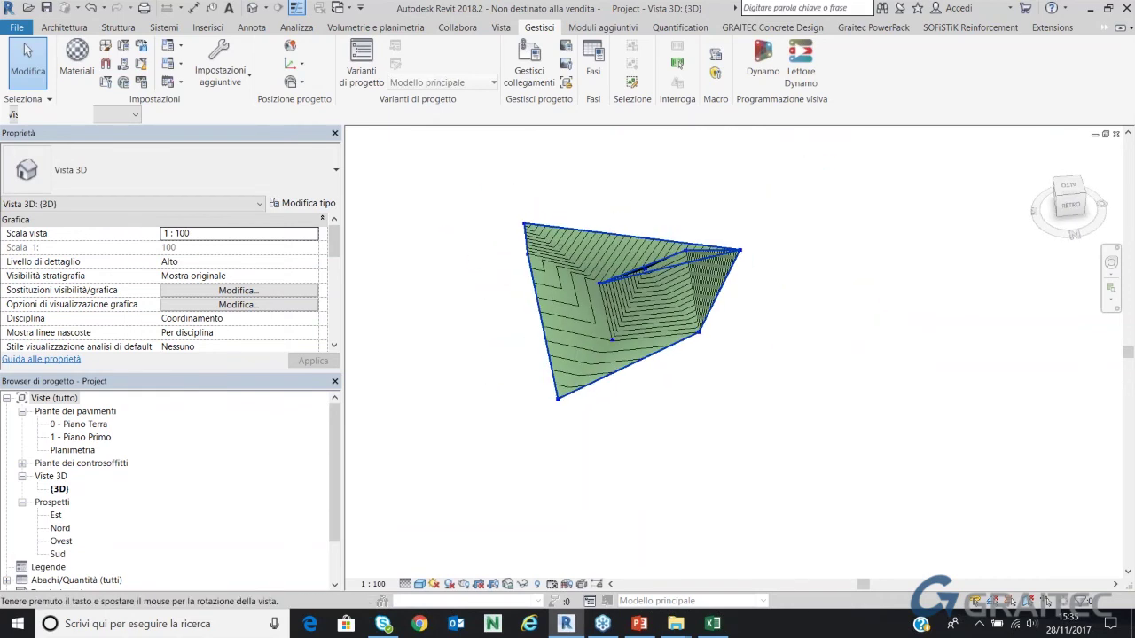
scroll(656, 269, "up", 3)
scroll(657, 269, "down", 1)
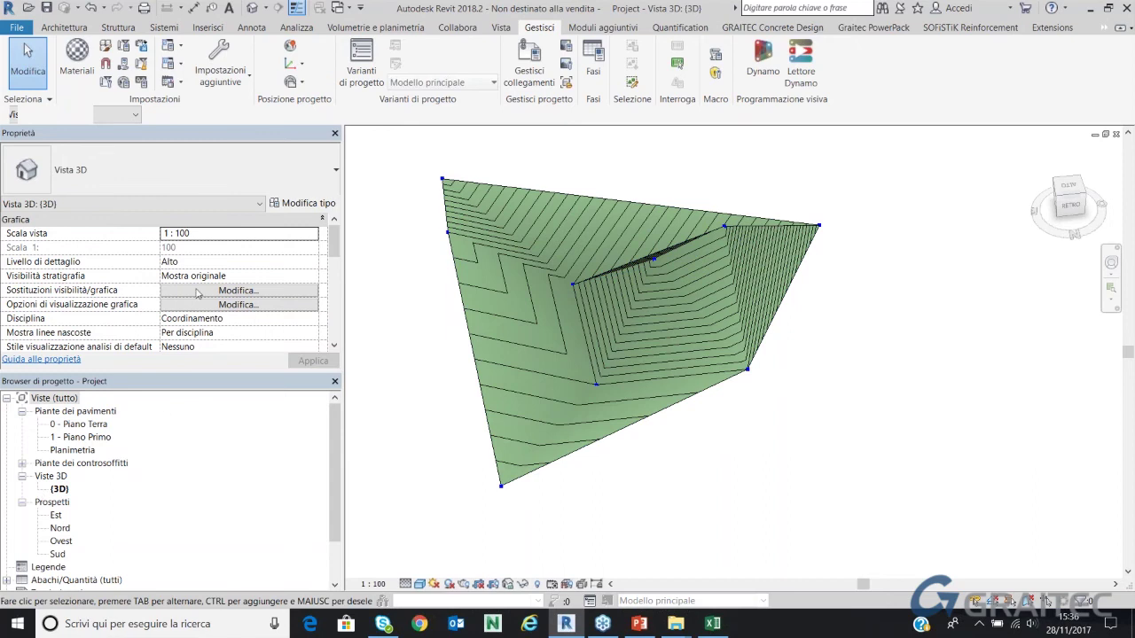
Open the Planimetria floor plan and bring up the Volumetrie e planimetria tools
double_click(75, 450)
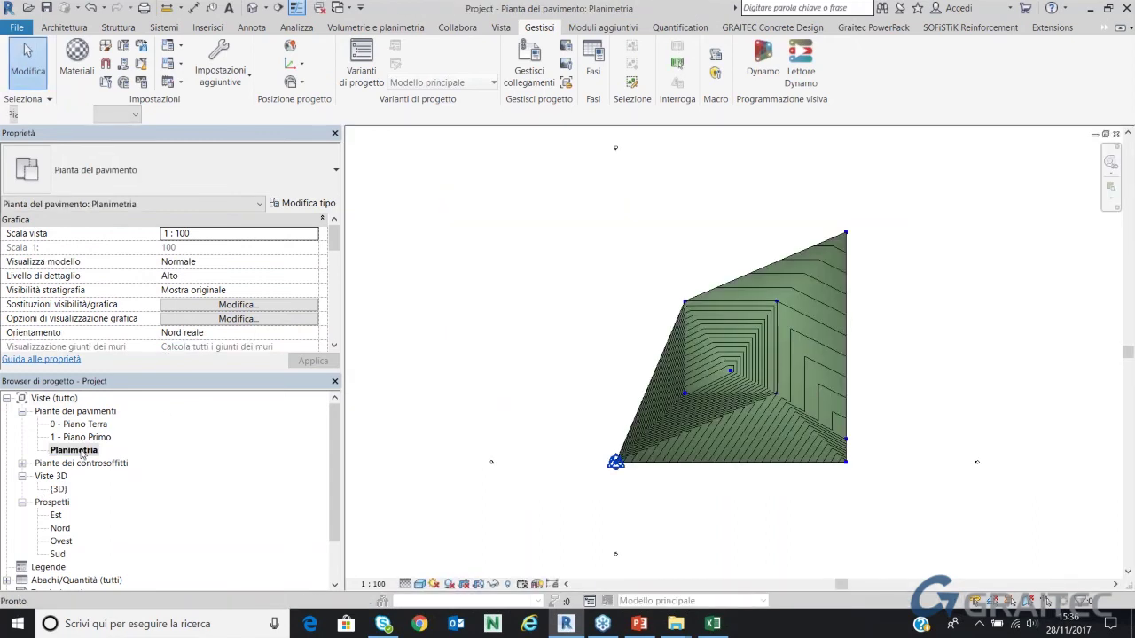
scroll(816, 371, "up", 3)
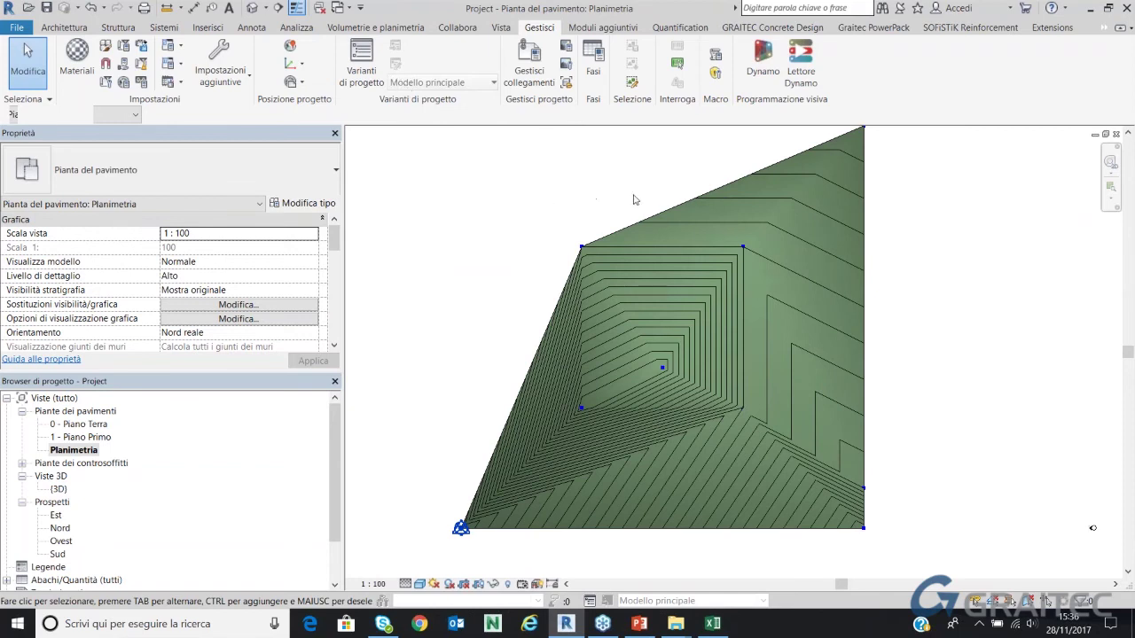
left_click(375, 27)
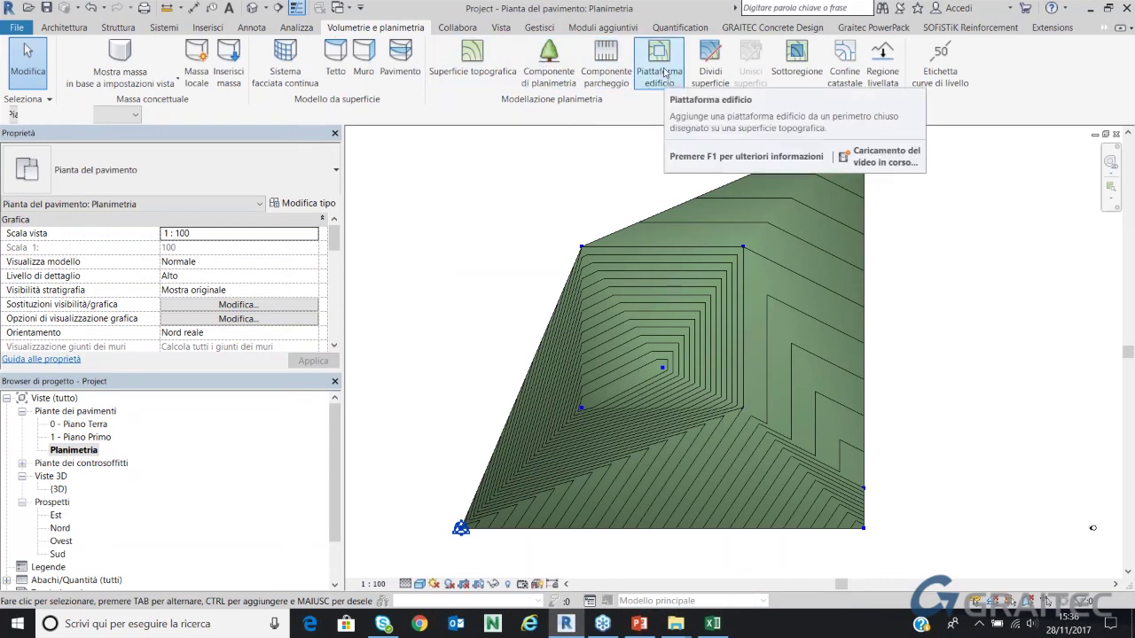
Sketch a rectangular building pad on the toposurface and finish it
left_click(669, 83)
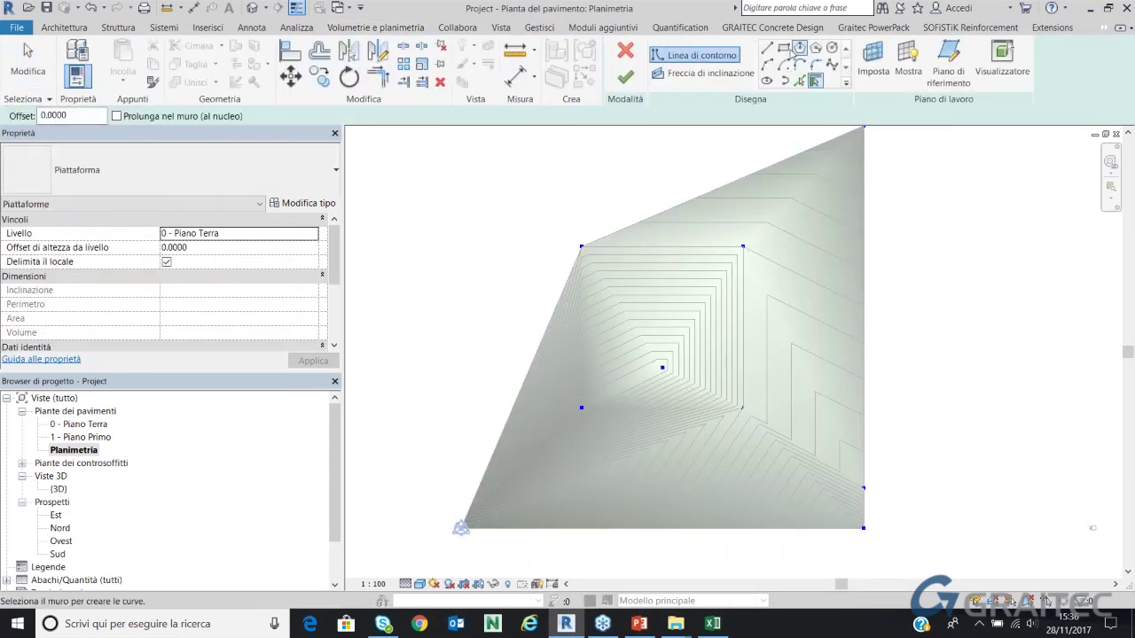
left_click(700, 370)
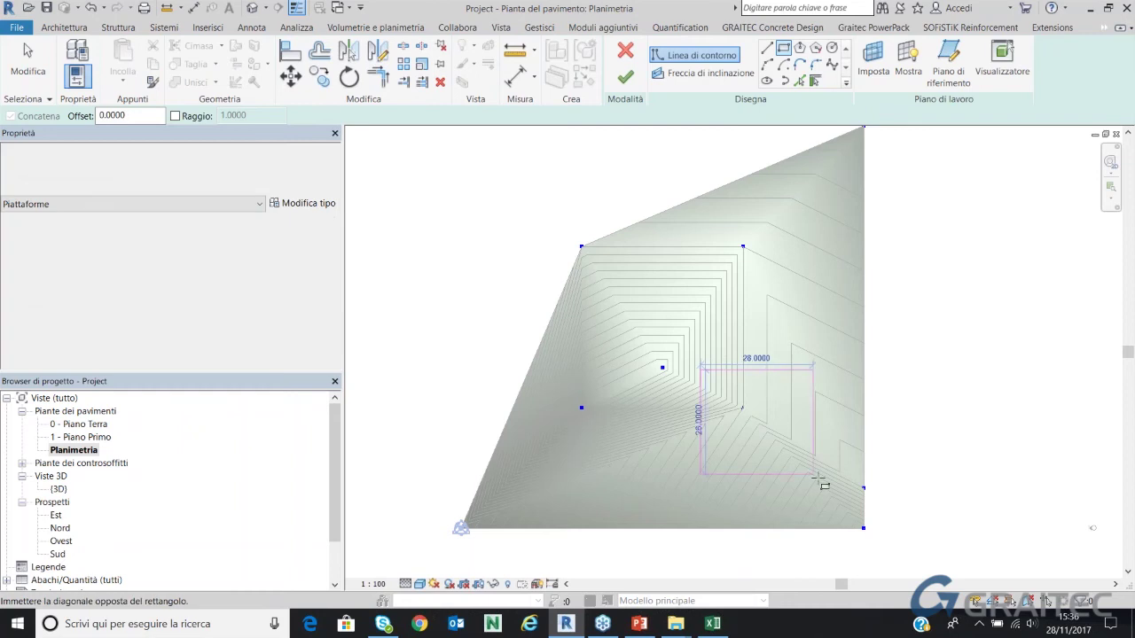
left_click(817, 477)
left_click(625, 77)
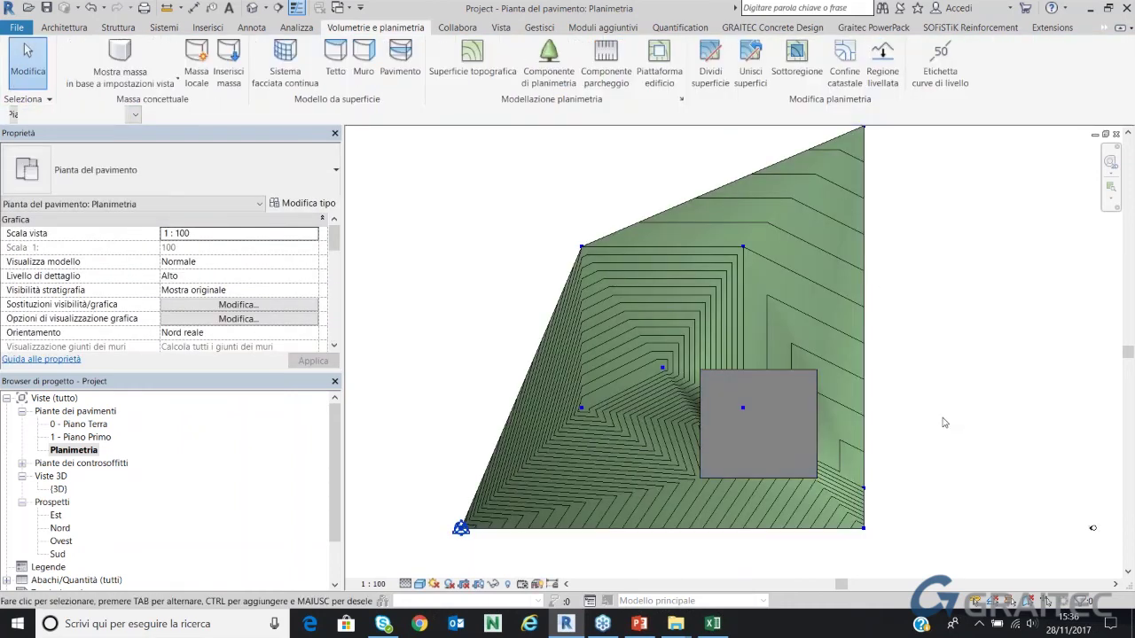
Switch to the default 3D view and select the toposurface with a crossing window
middle_click_drag(945, 423, 816, 311)
key("3")
key("d")
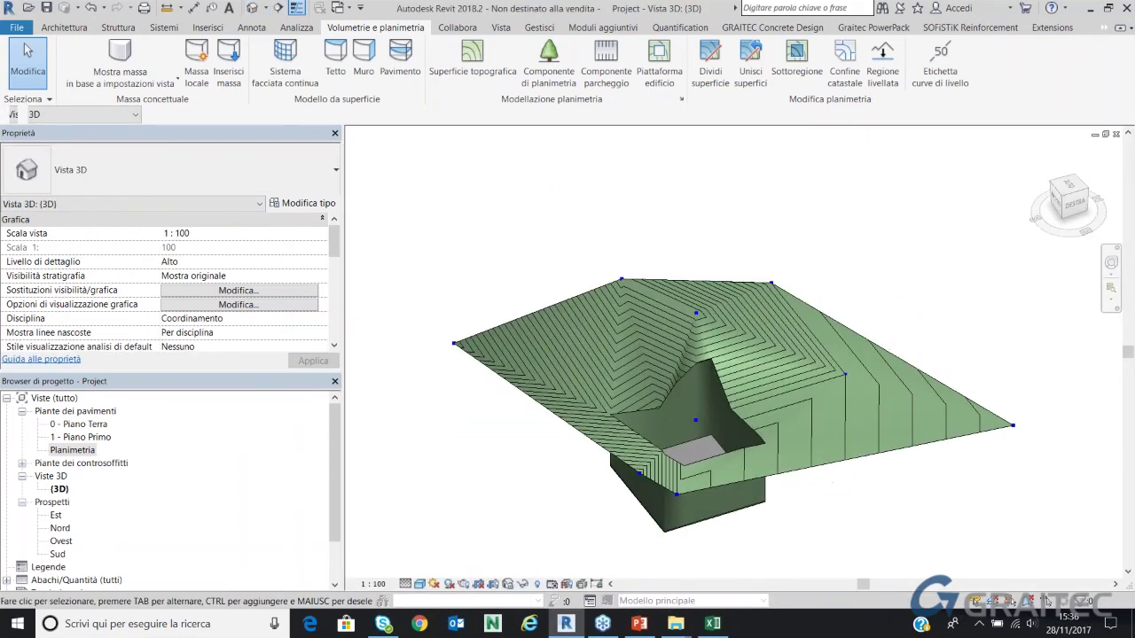
scroll(705, 499, "up", 2)
left_click(698, 504)
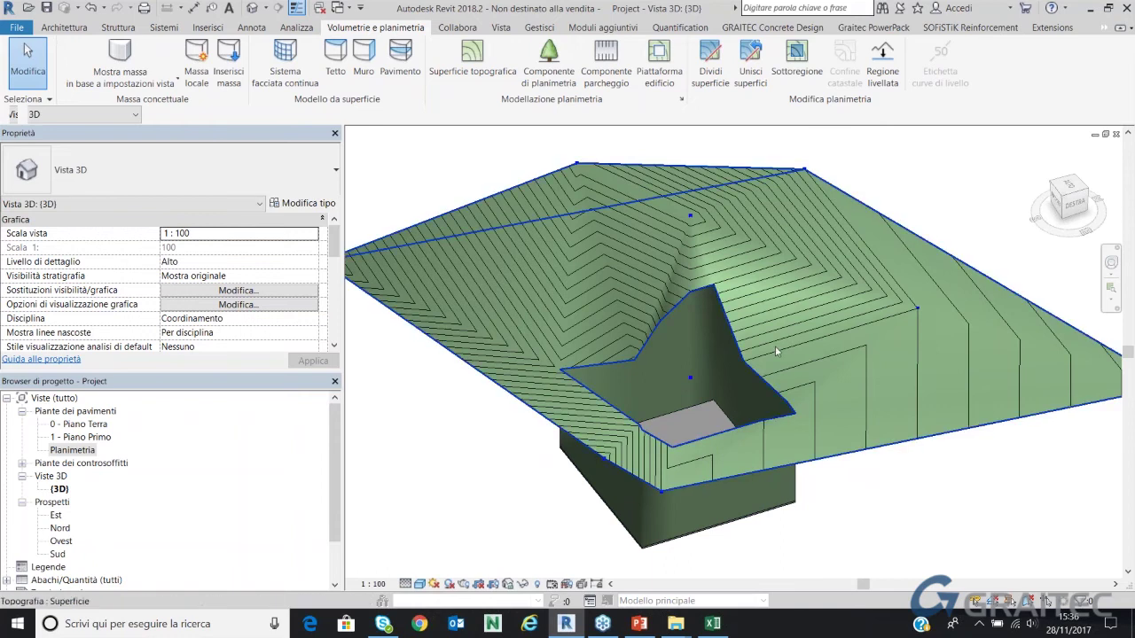
scroll(775, 352, "down", 2)
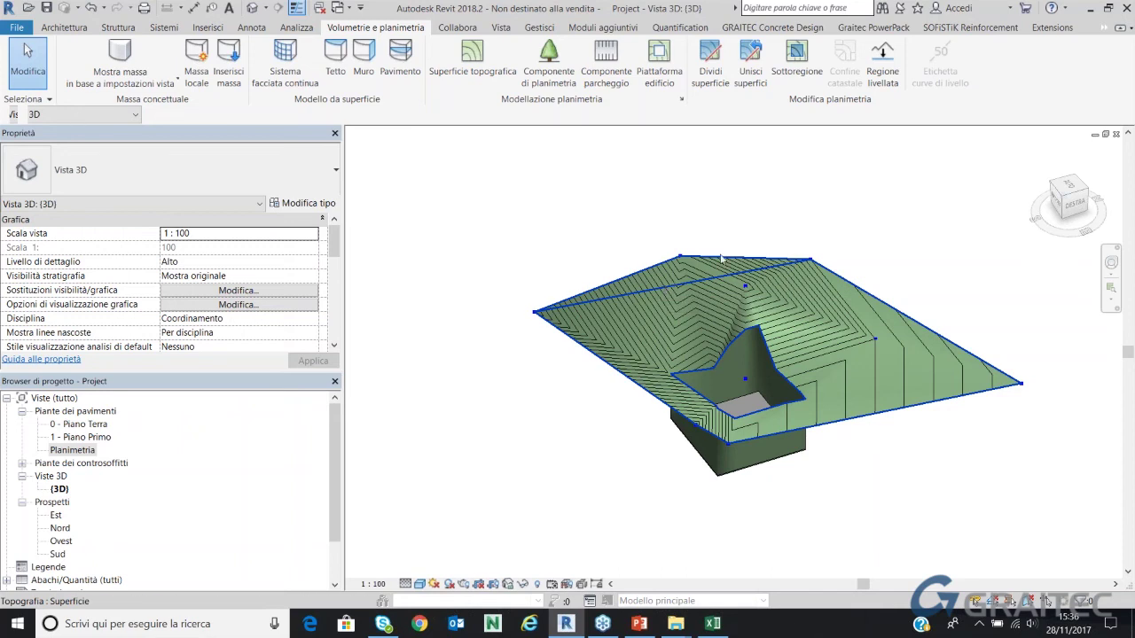
left_click_drag(851, 217, 716, 312)
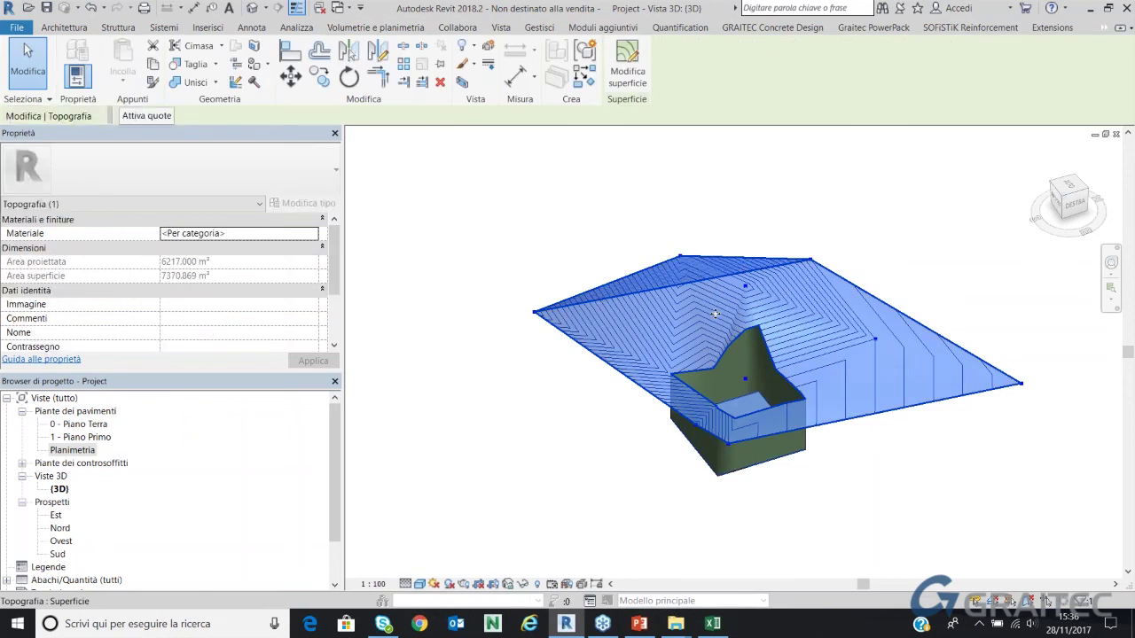
Delete the toposurface, recheck the Coordinate punti sheet, and bring up the Gestisci tools
key("Delete")
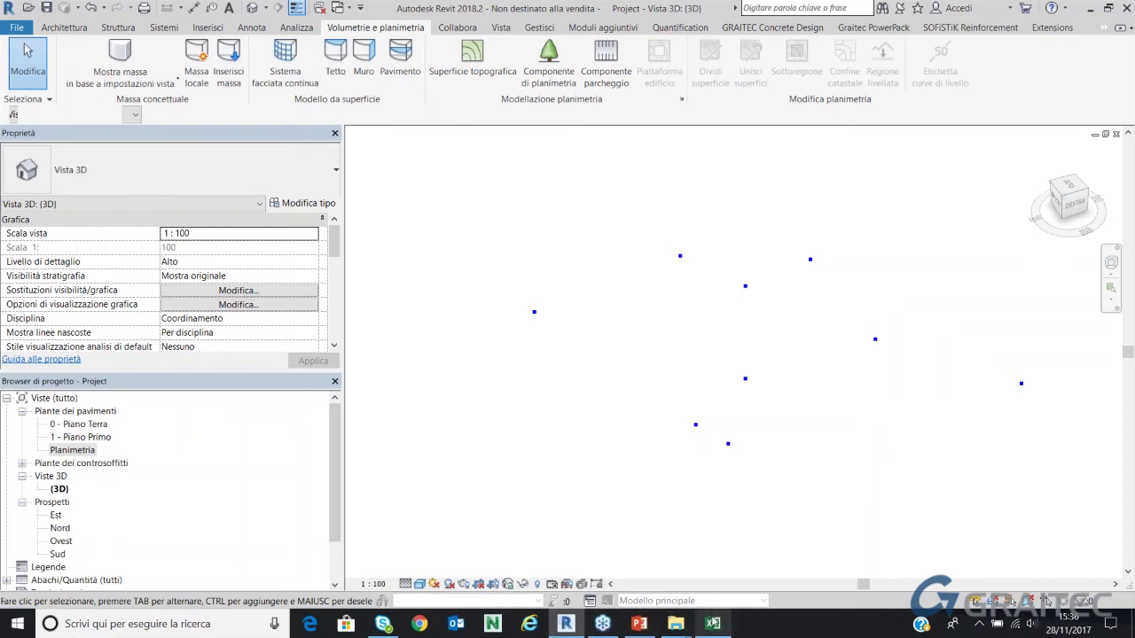
left_click(713, 623)
left_click(713, 623)
left_click(713, 623)
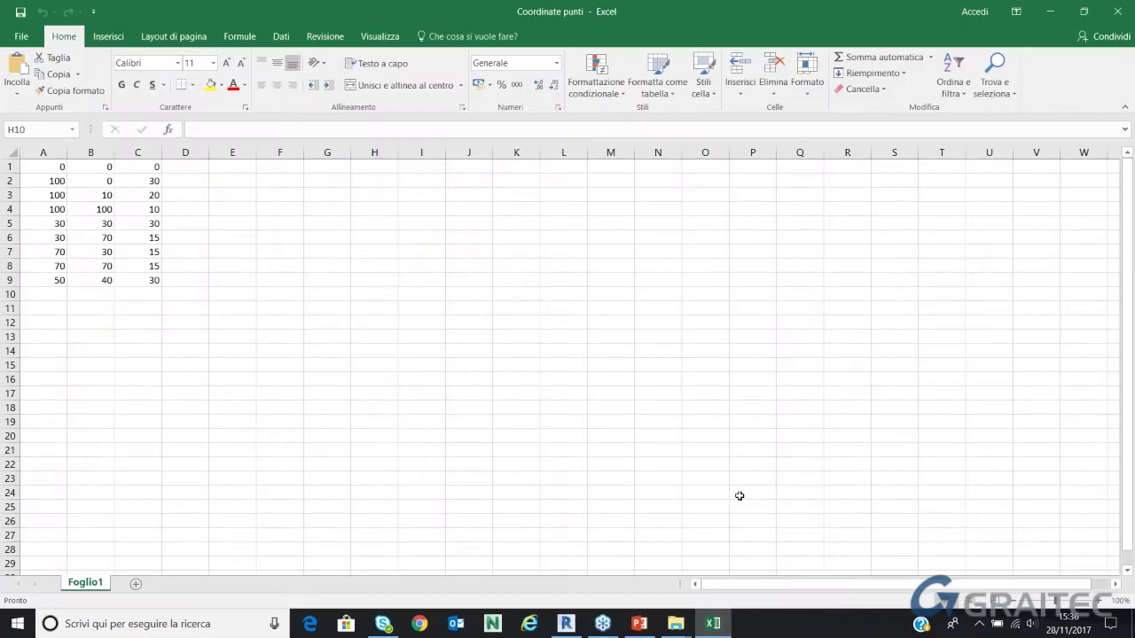
left_click(565, 624)
left_click(540, 32)
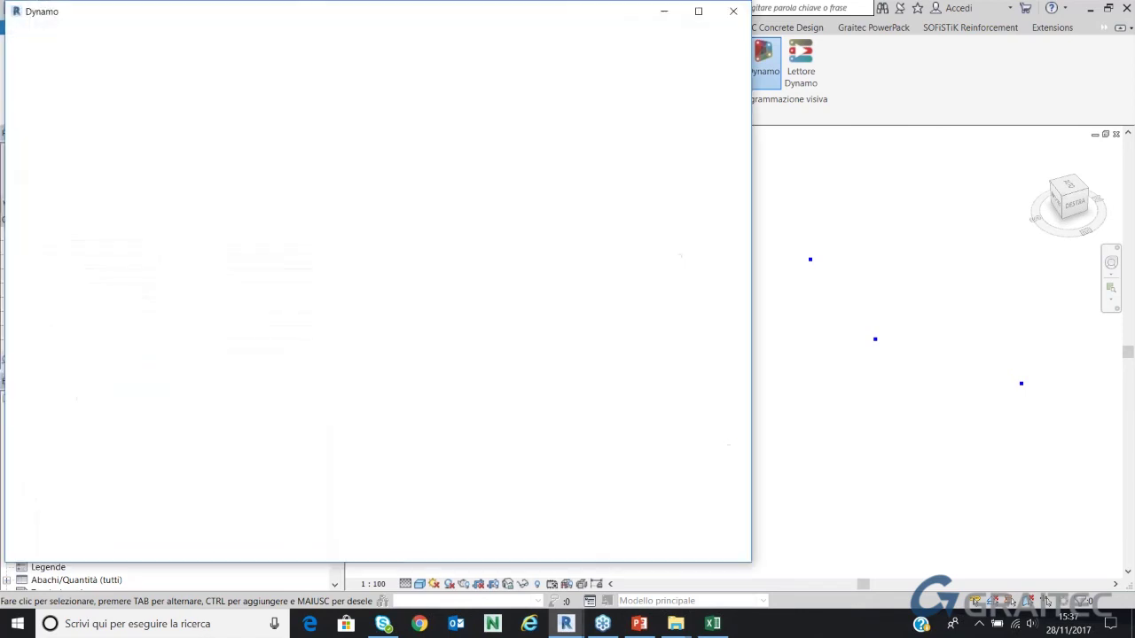
Launch Dynamo, cancel the Apri dialog without opening a graph, and minimise Dynamo
left_click(220, 258)
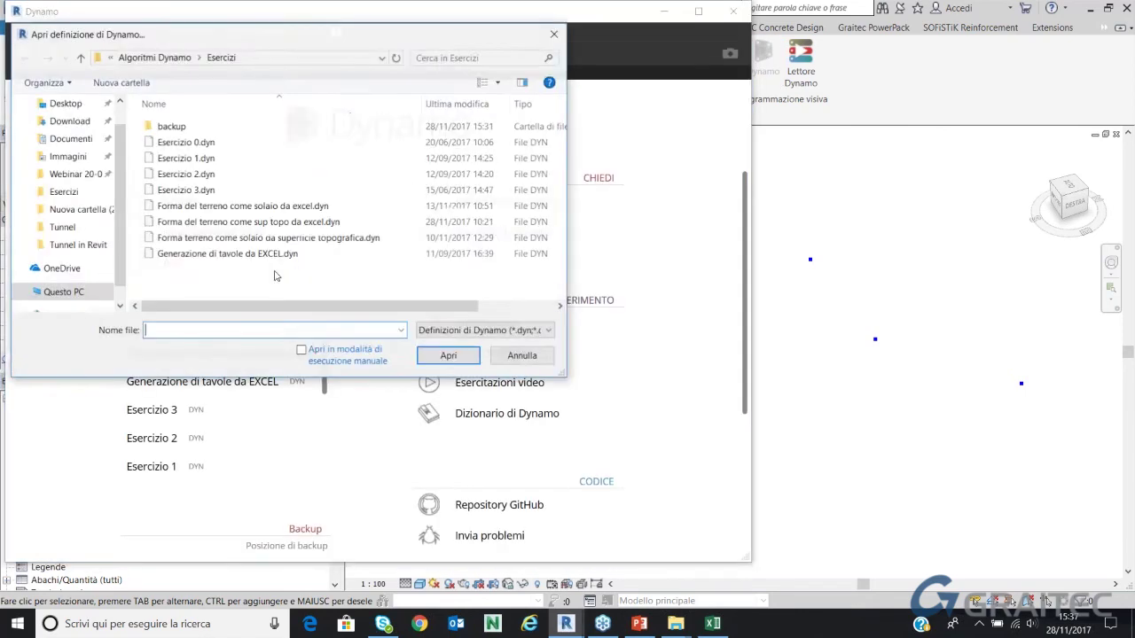
left_click(247, 208)
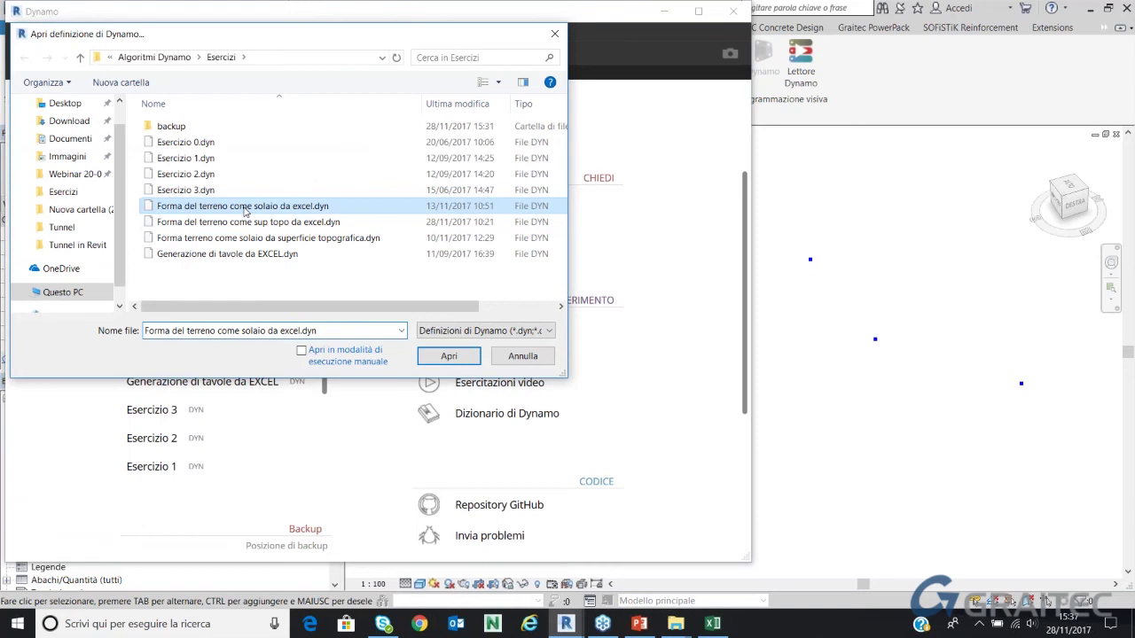
left_click(450, 357)
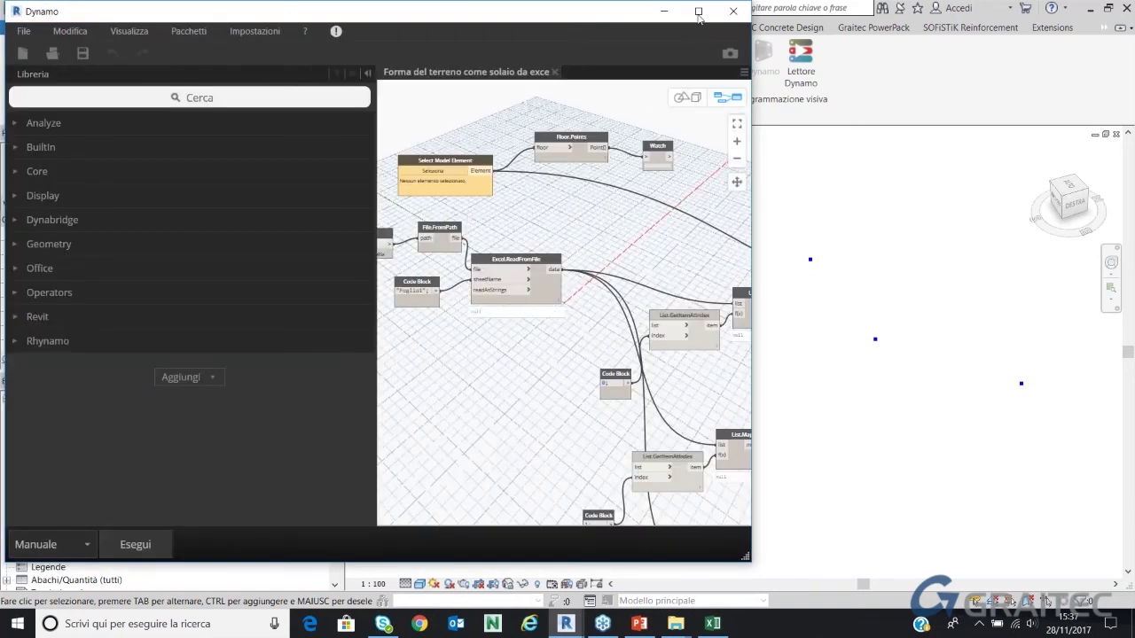
left_click(699, 12)
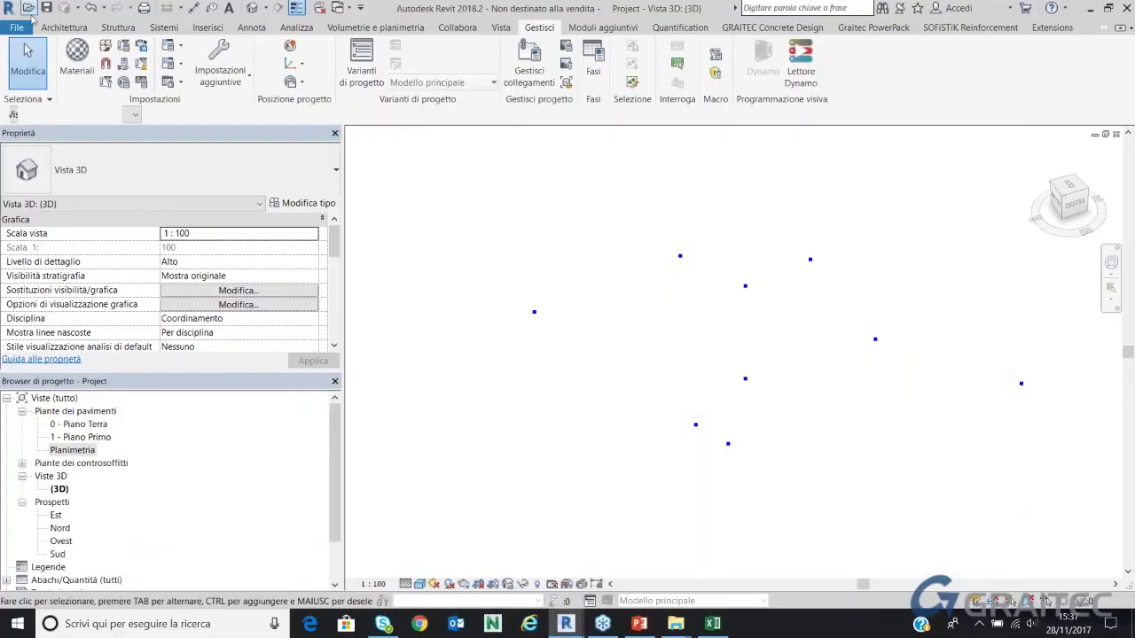
Abandon the rectangular floor sketch in 3D and open the Planimetria site plan
left_click(76, 28)
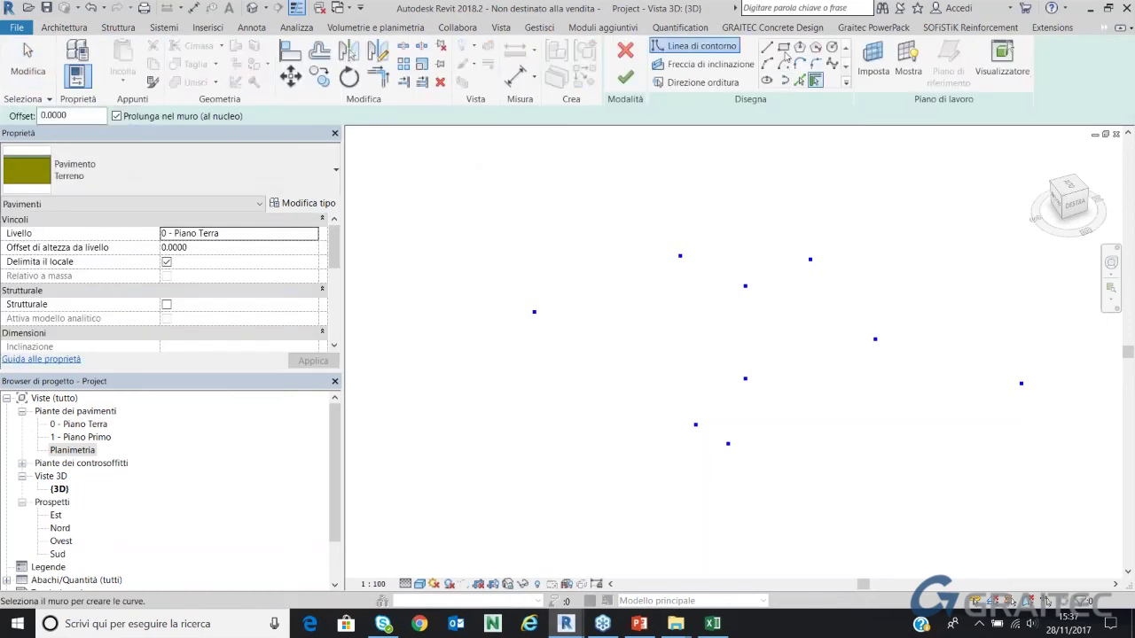
left_click(785, 48)
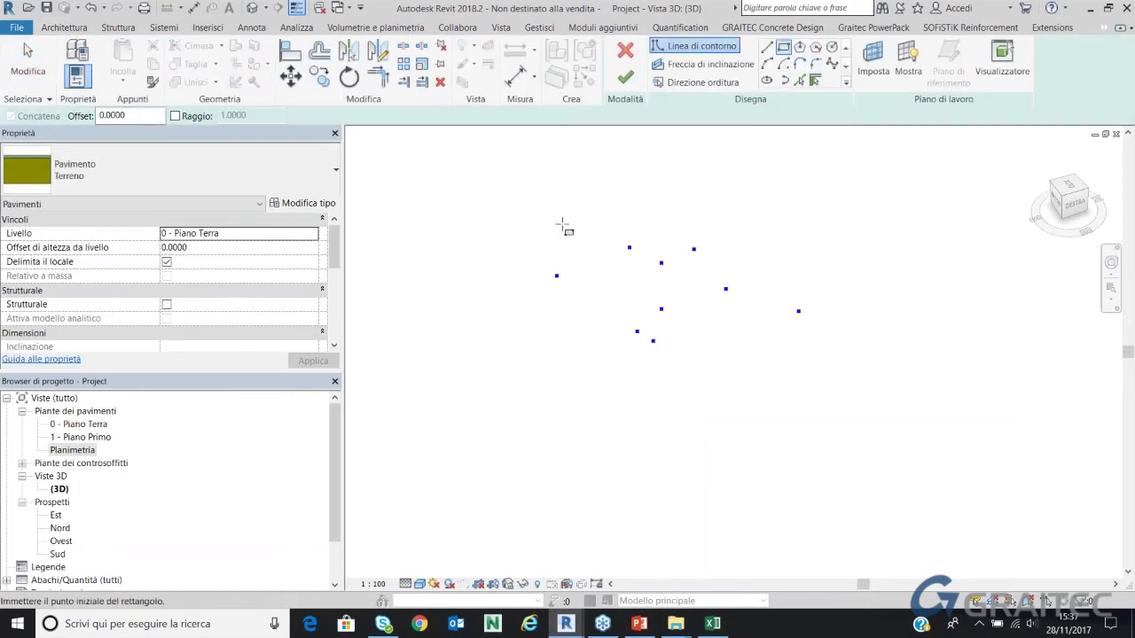
key("Escape")
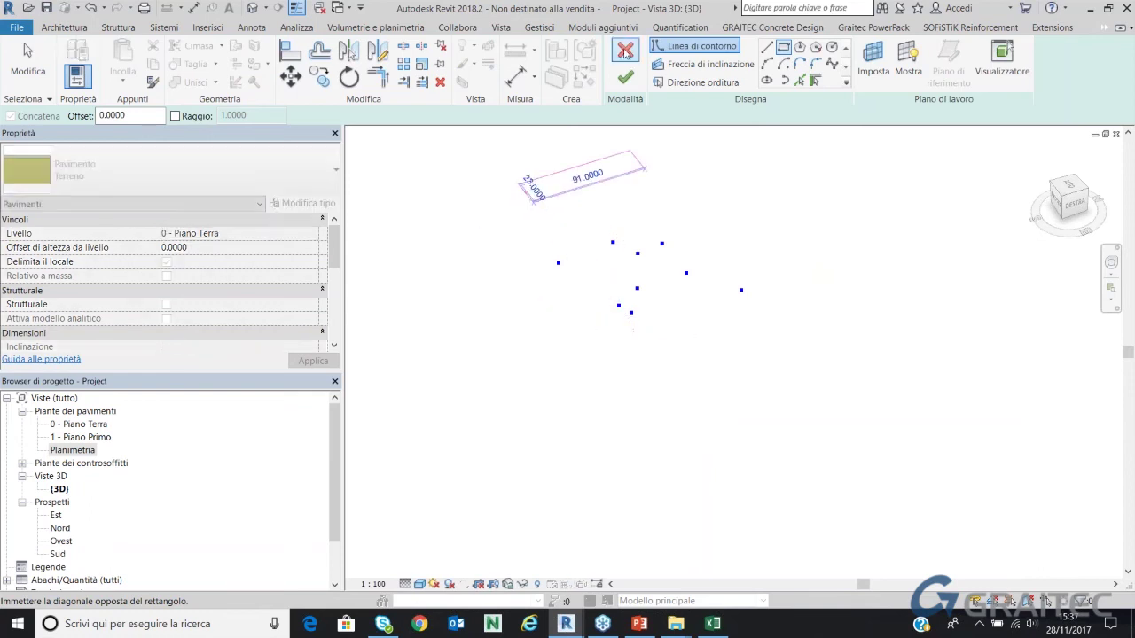
key("Escape")
left_click(625, 51)
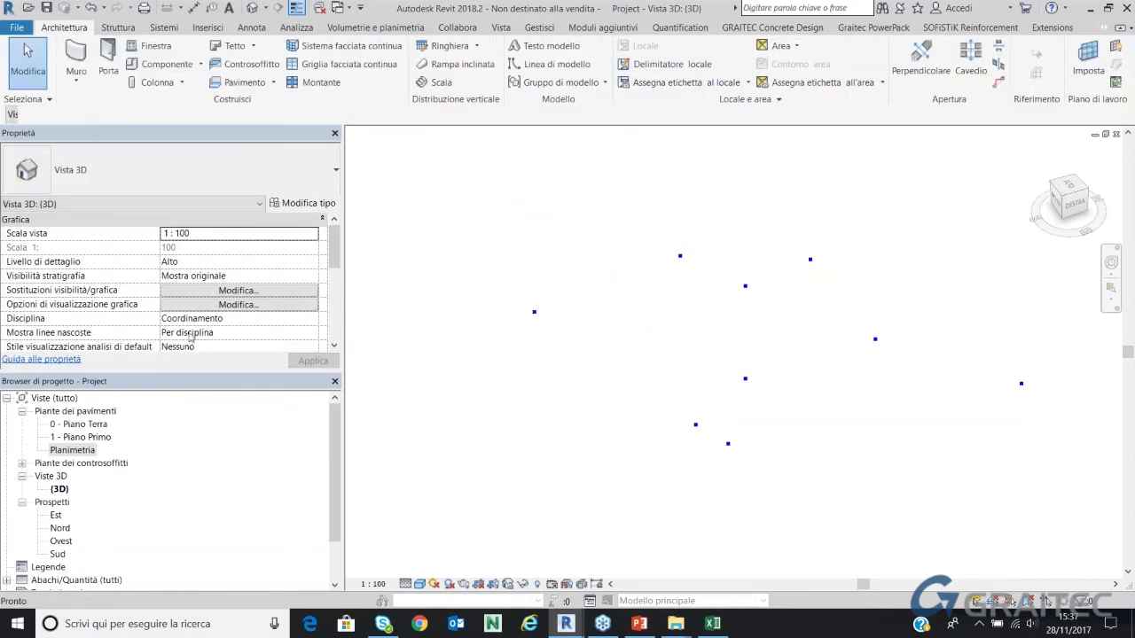
double_click(84, 451)
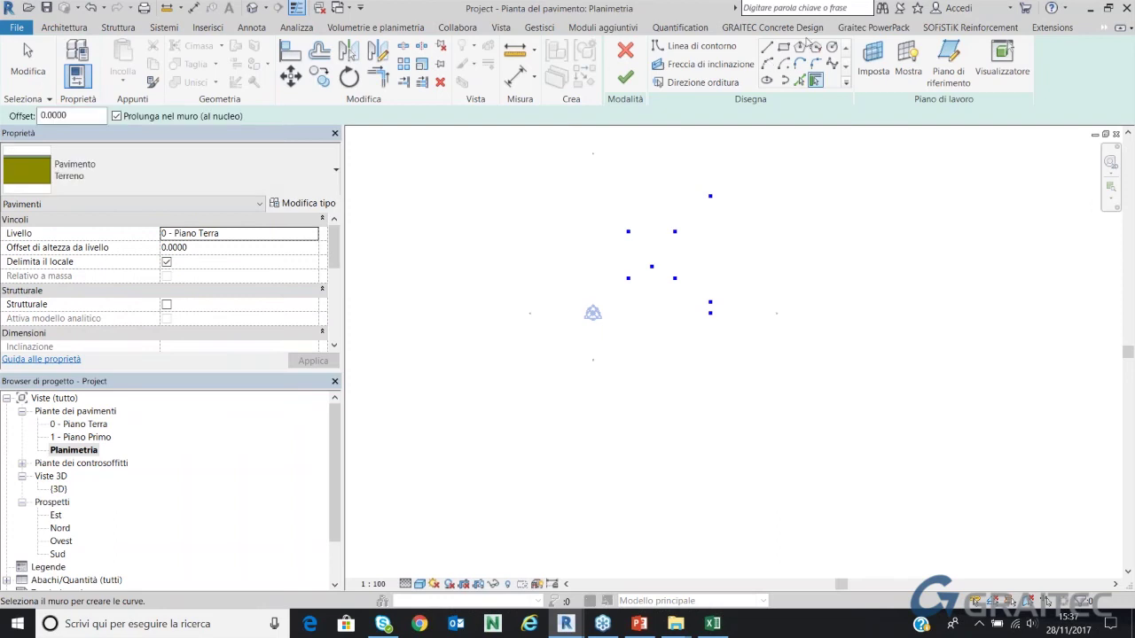
Sketch a 206 × 158 floor rectangle enclosing all the points and finish it
left_click(532, 169)
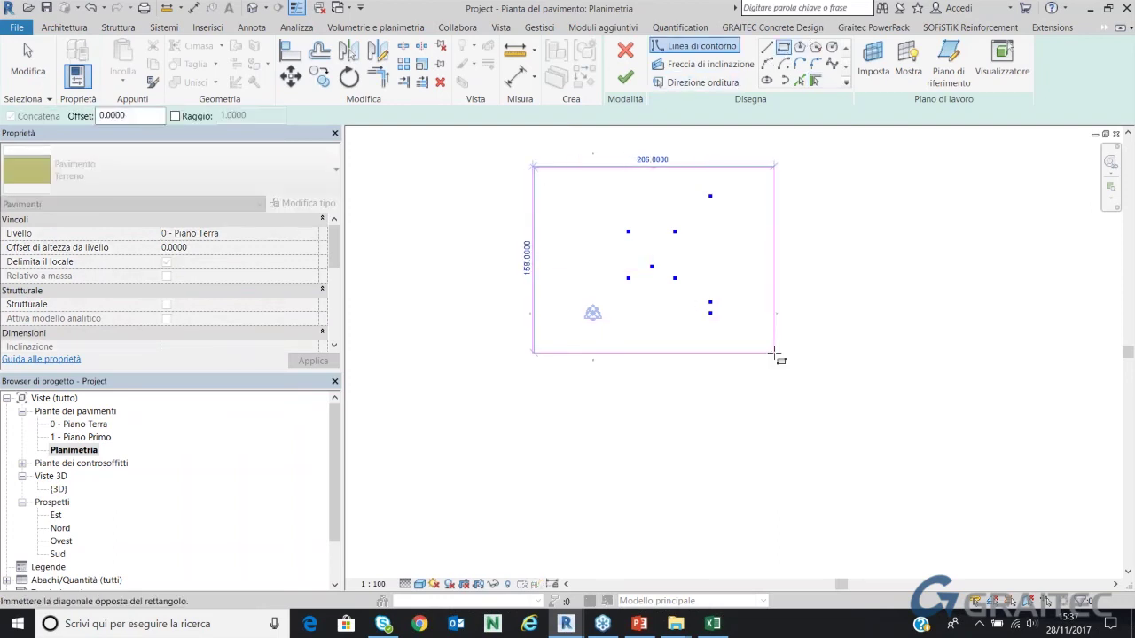
left_click(774, 353)
left_click(625, 77)
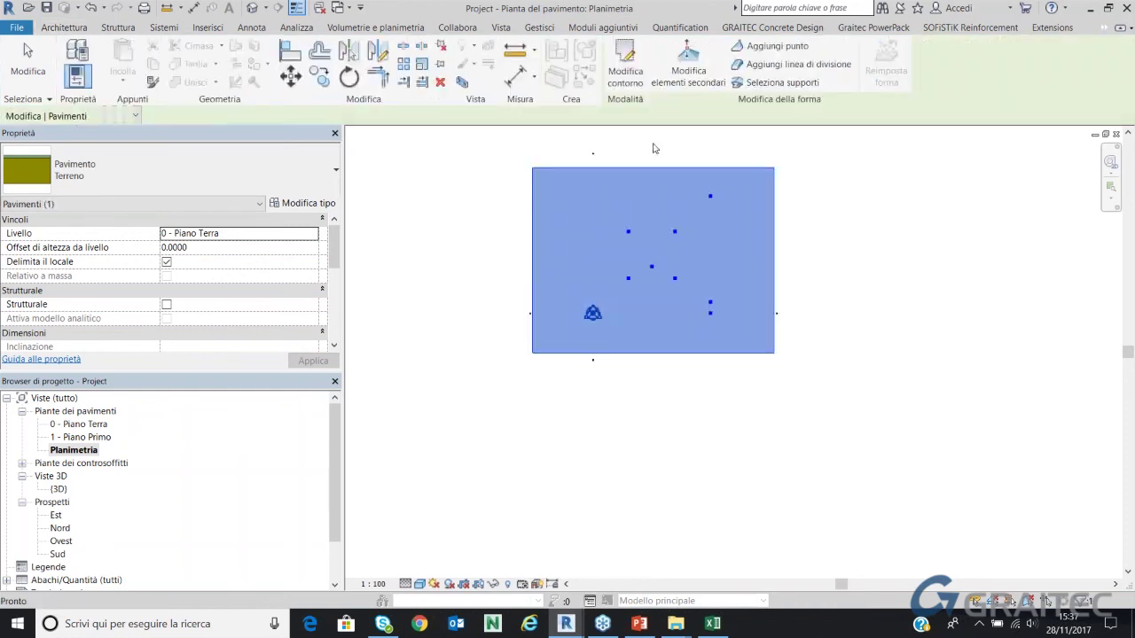
Check the Terreno floor type's structure, 0.55 thick with a variable layer, without changes
left_click(710, 354)
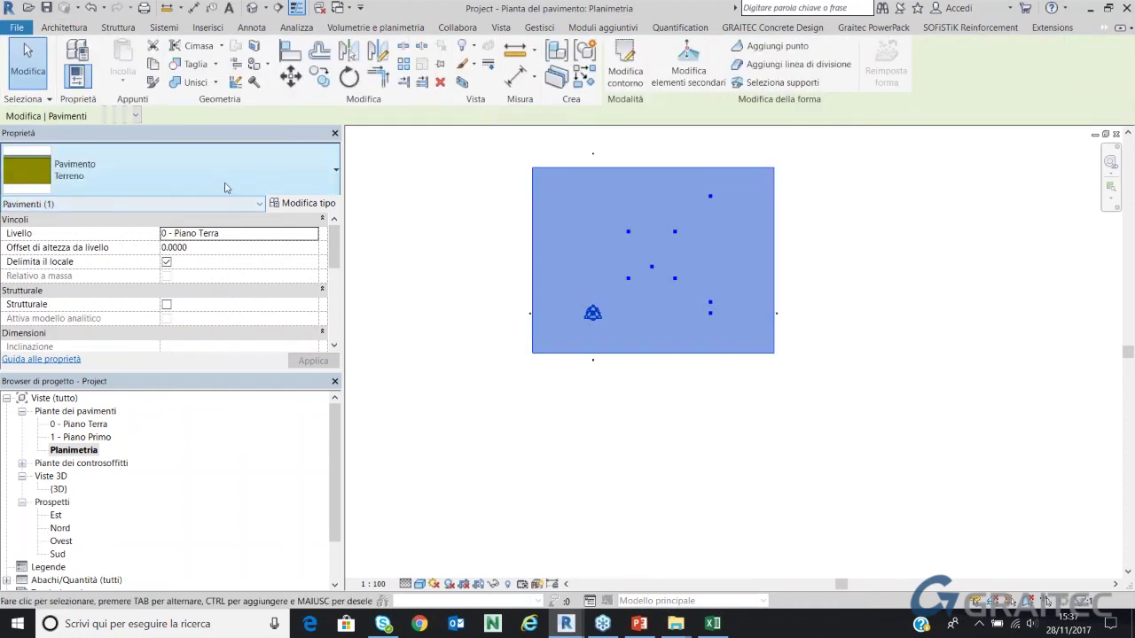
left_click(310, 205)
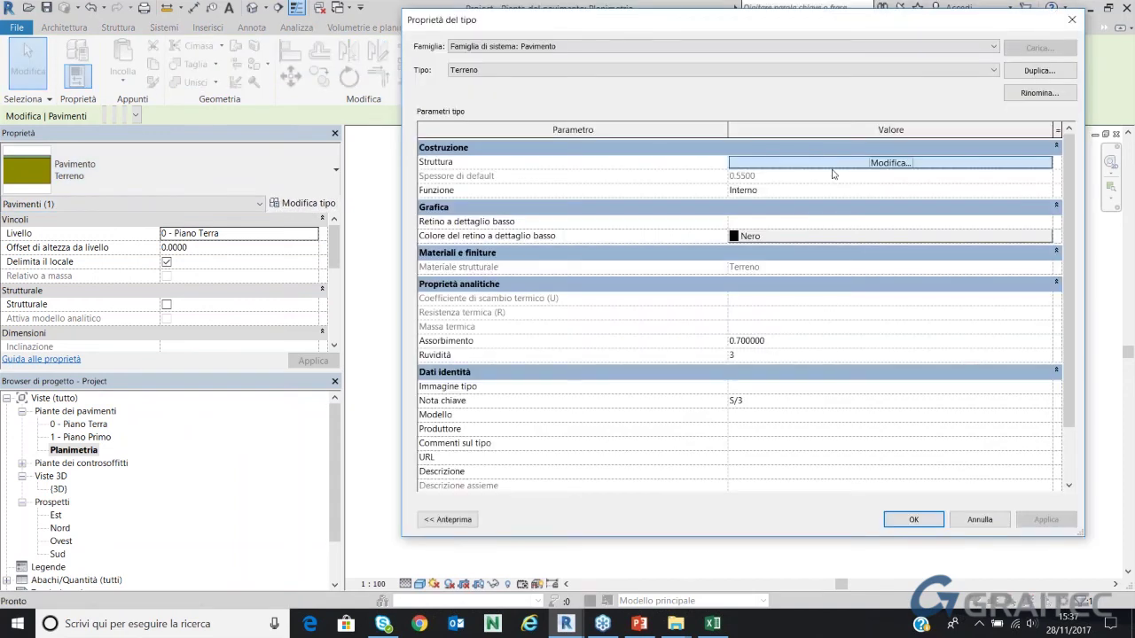
left_click(887, 160)
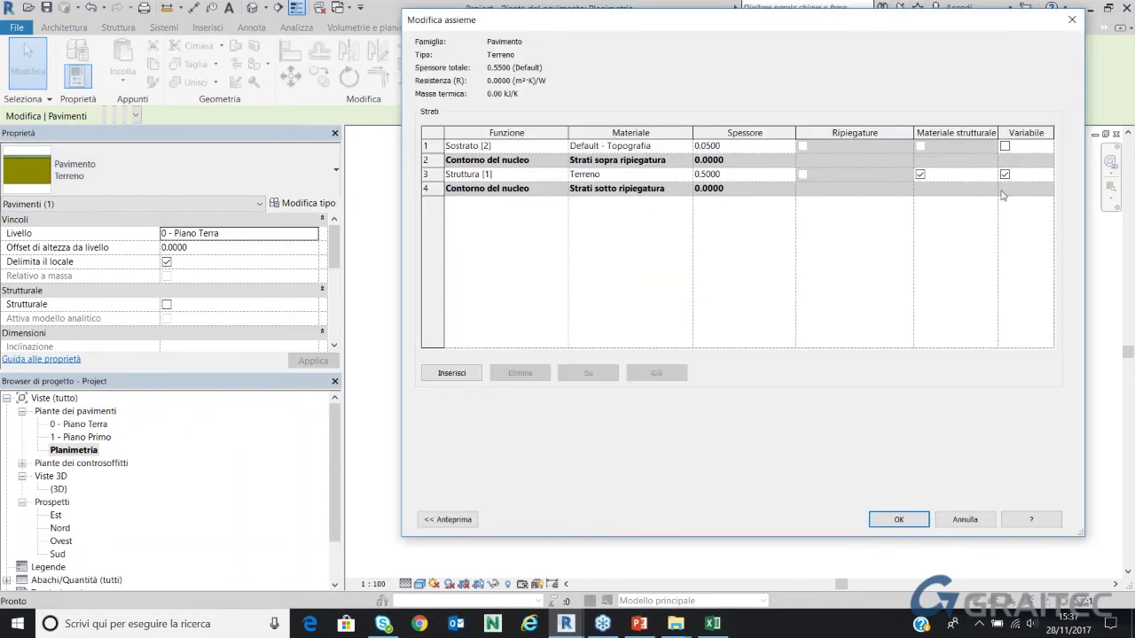
left_click(1073, 20)
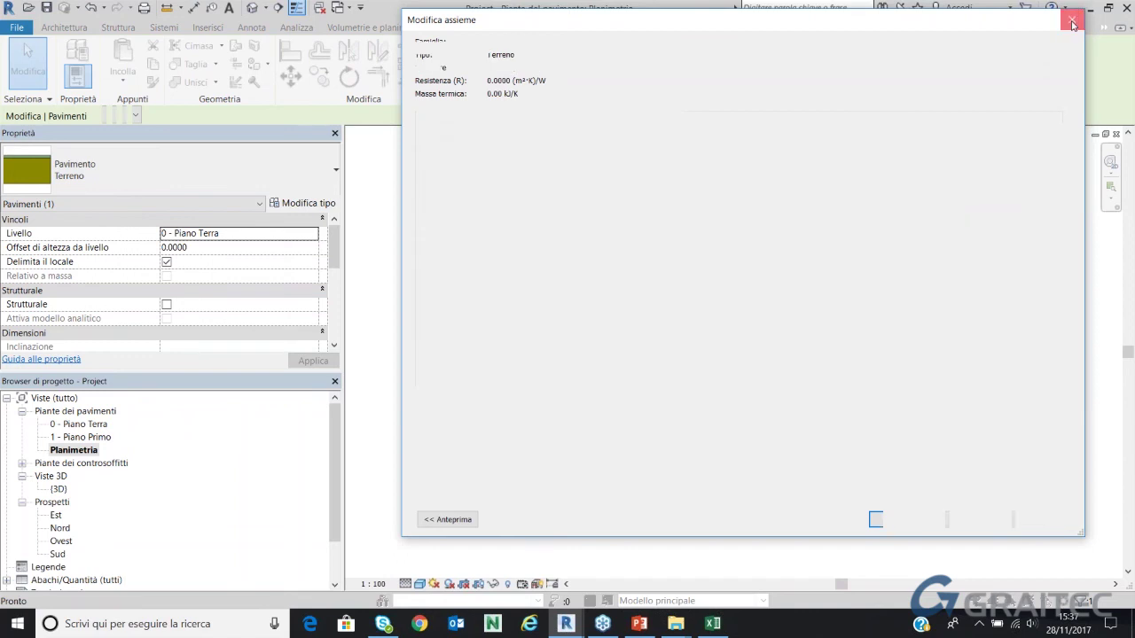
left_click(1071, 19)
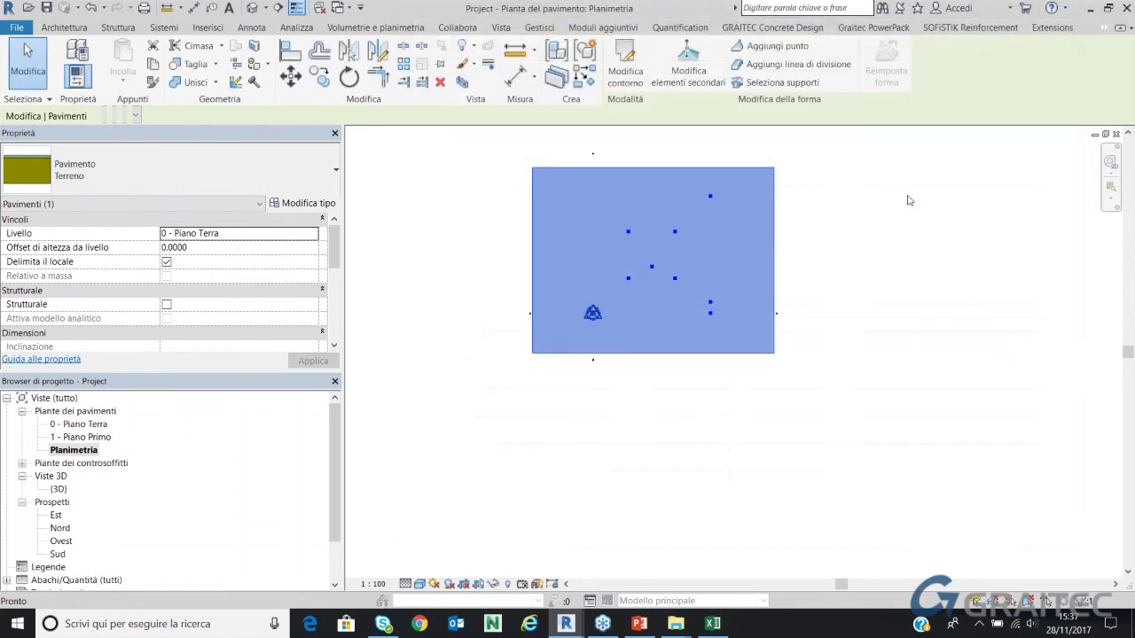
left_click(845, 281)
mouse_move(565, 624)
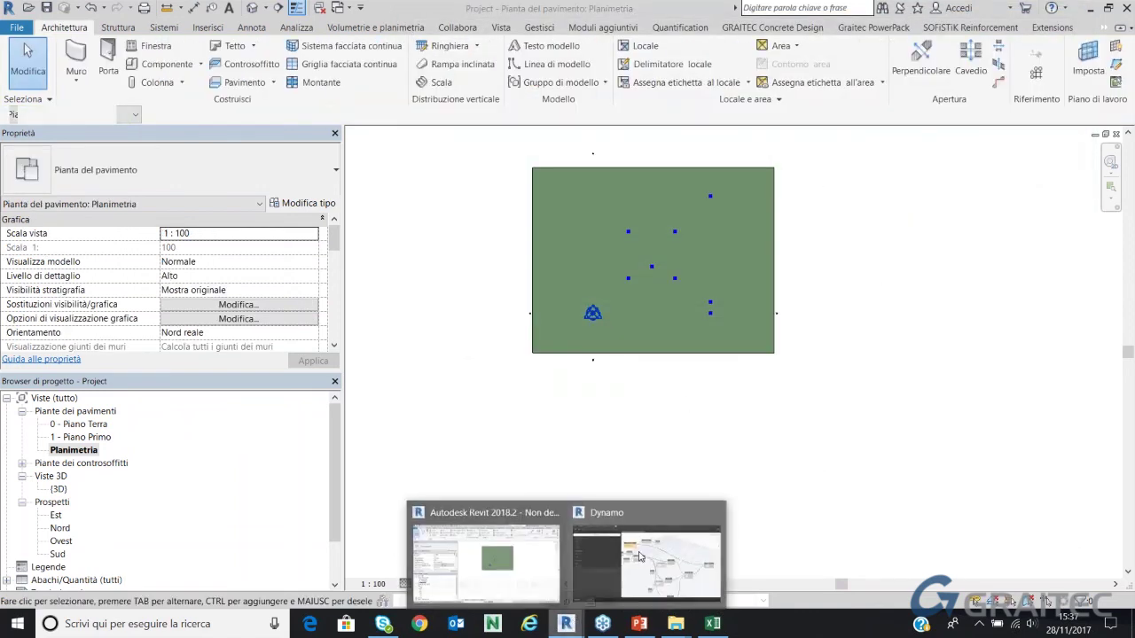
Pick the new Terreno floor as the Select Model Element input in Dynamo
left_click(654, 554)
left_click(1086, 10)
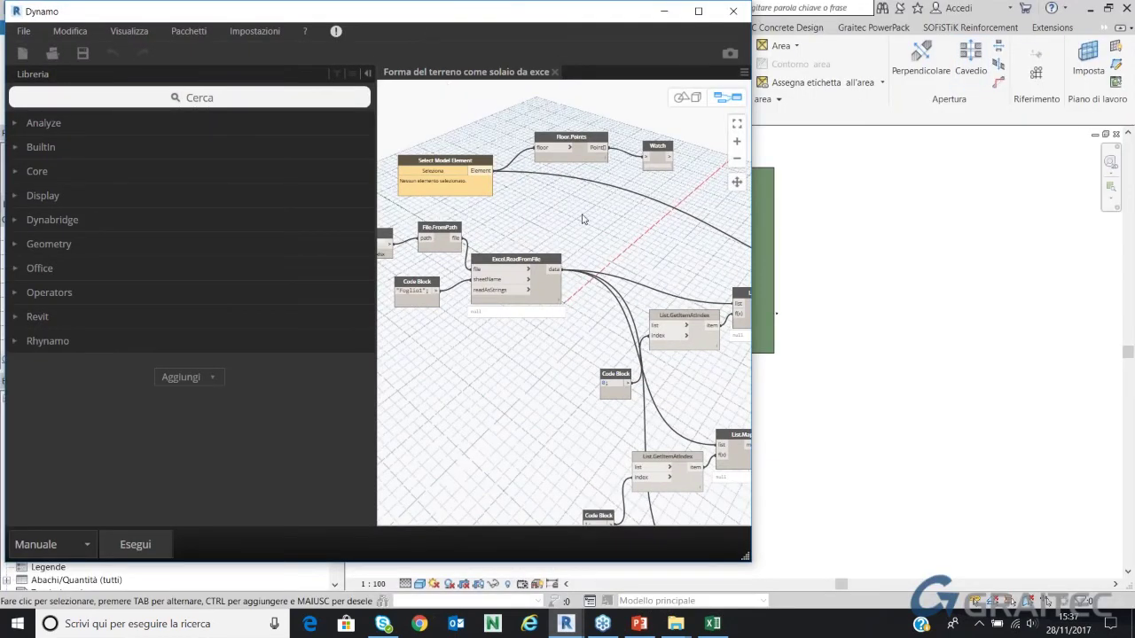
scroll(583, 219, "down", 3)
scroll(551, 173, "up", 3)
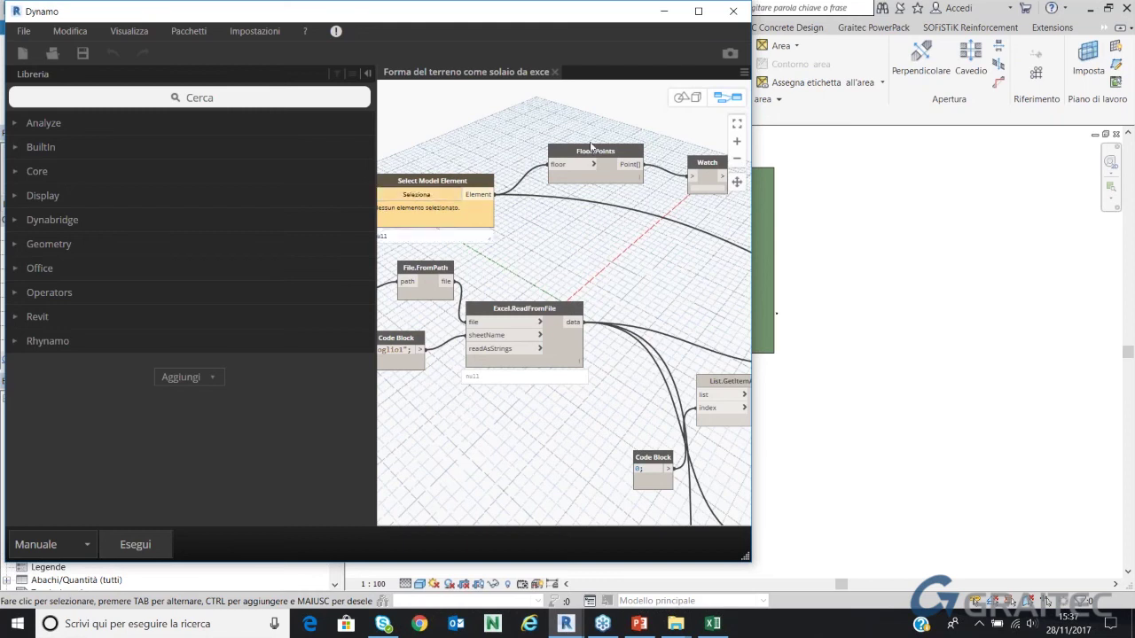
left_click(432, 196)
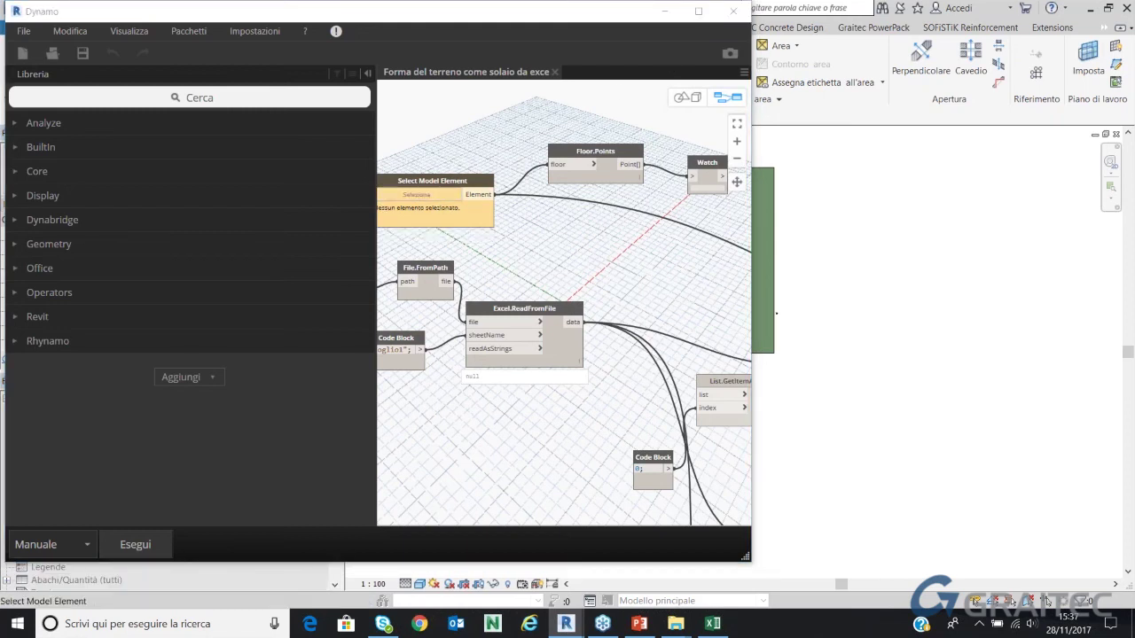
left_click(775, 268)
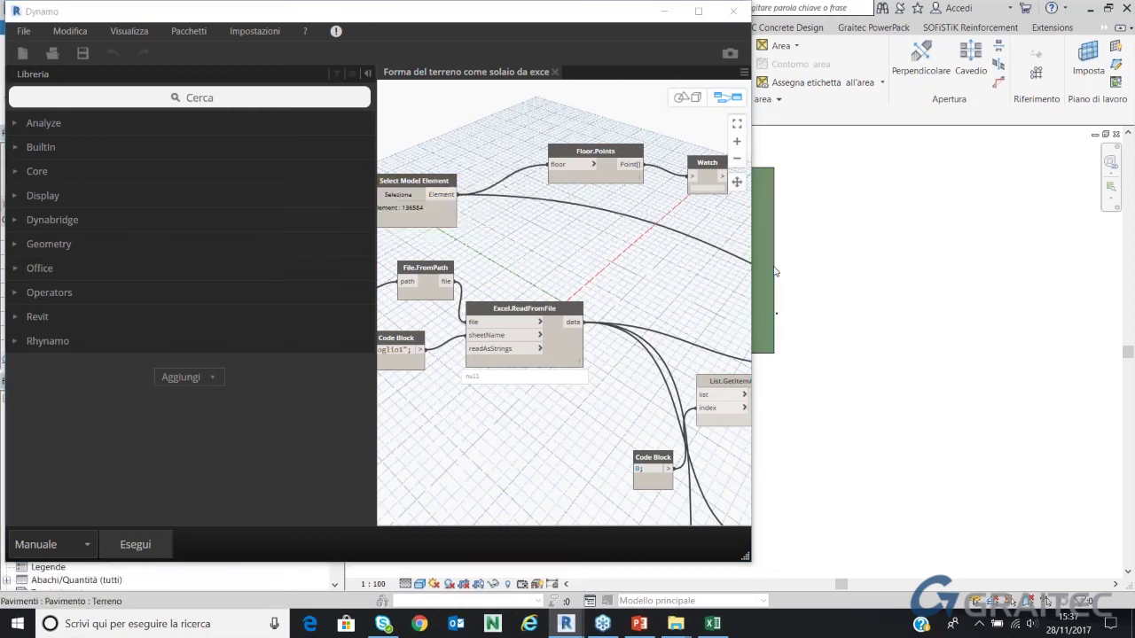
Run the Dynamo graph so the floor becomes triangulated topography
left_click(698, 12)
scroll(596, 192, "down", 5)
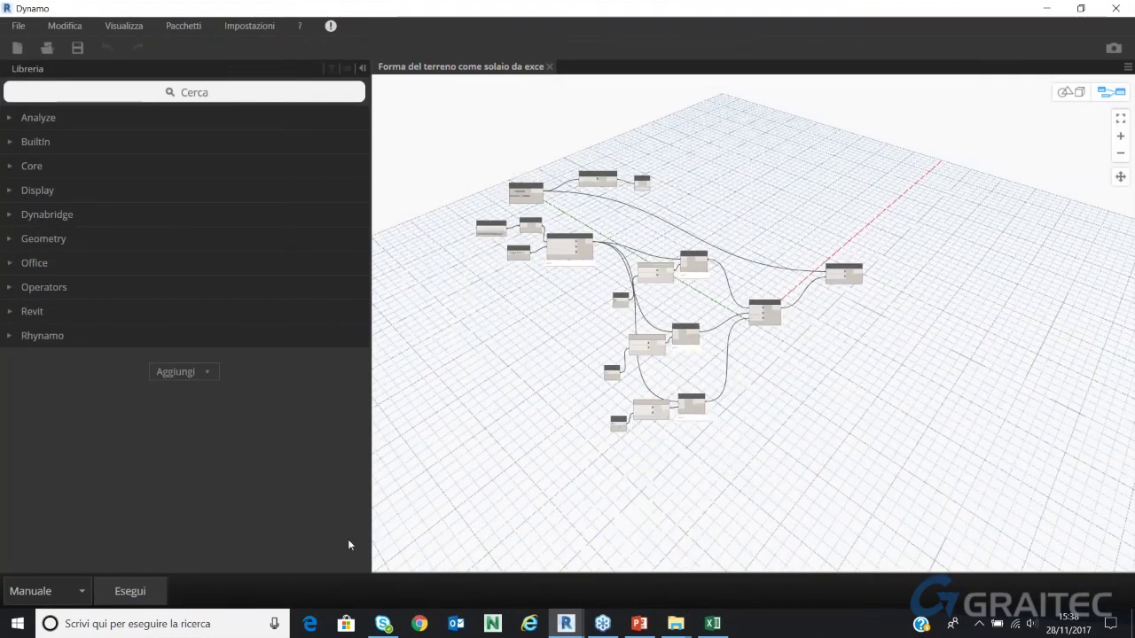
left_click(130, 591)
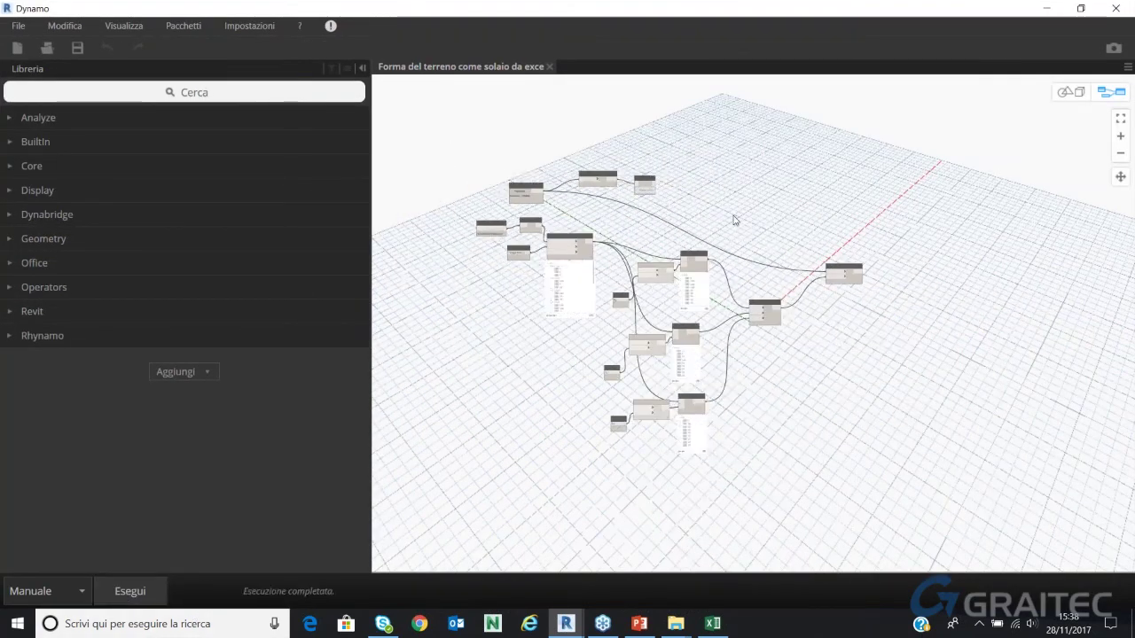
left_click(1047, 8)
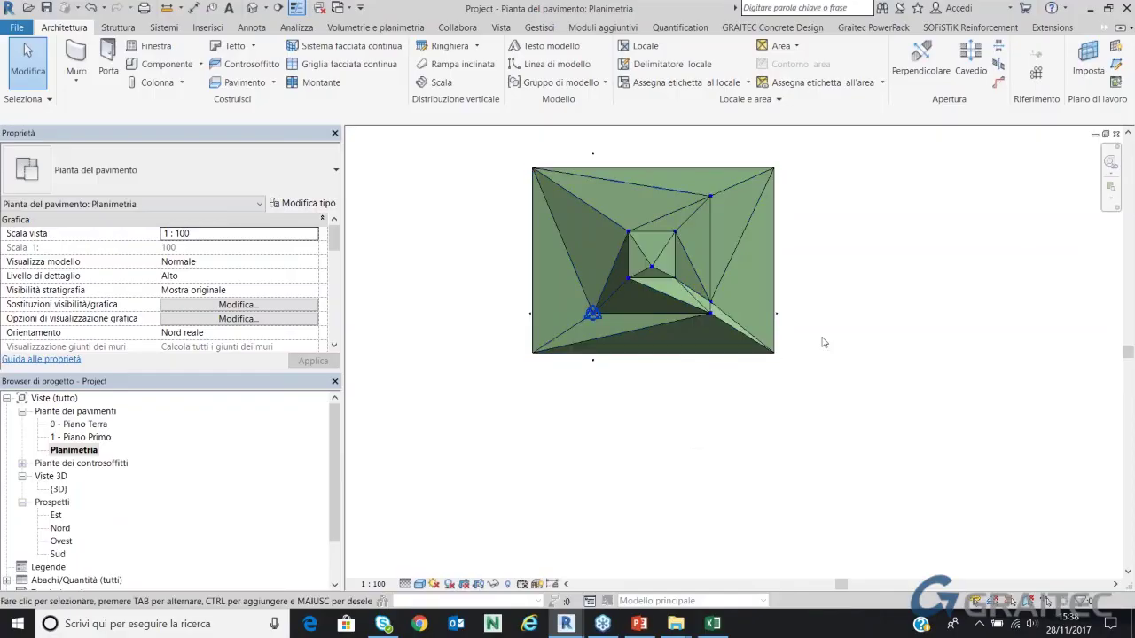
Close Dynamo without saving Forma del terreno come solaio da excel.dyn and return to Revit
middle_click_drag(795, 453, 802, 381)
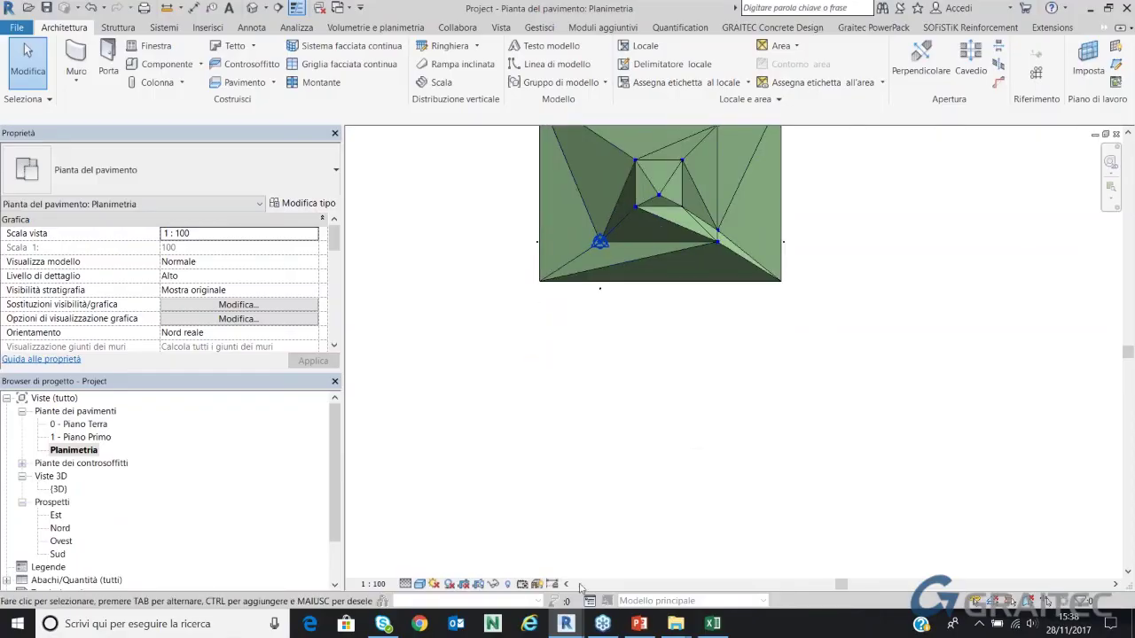
mouse_move(565, 624)
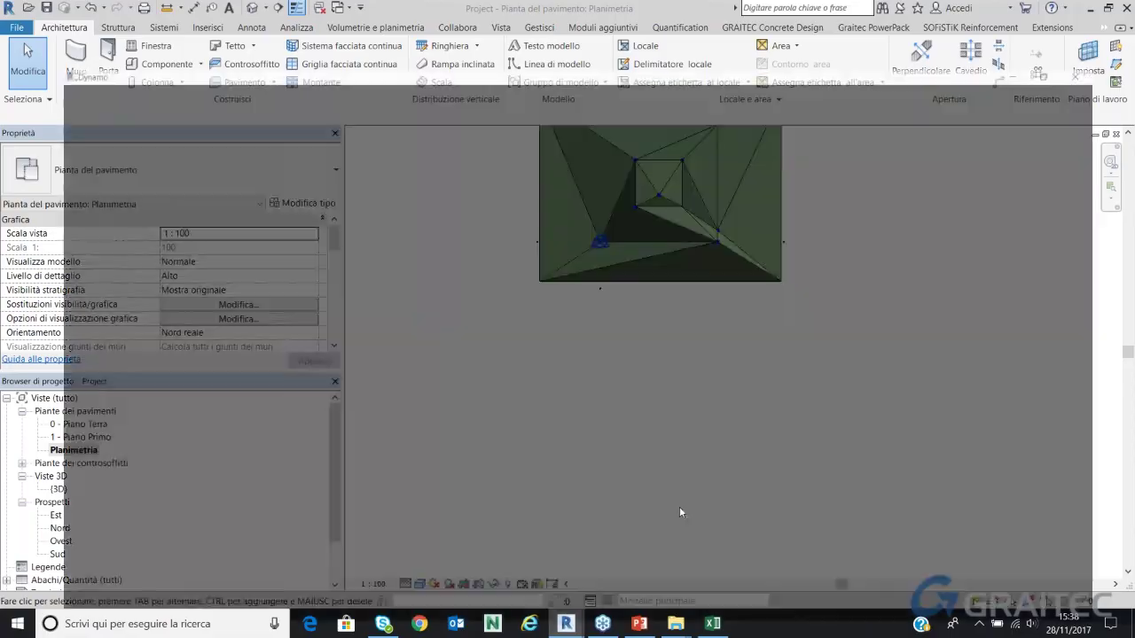
left_click(679, 506)
left_click(1116, 8)
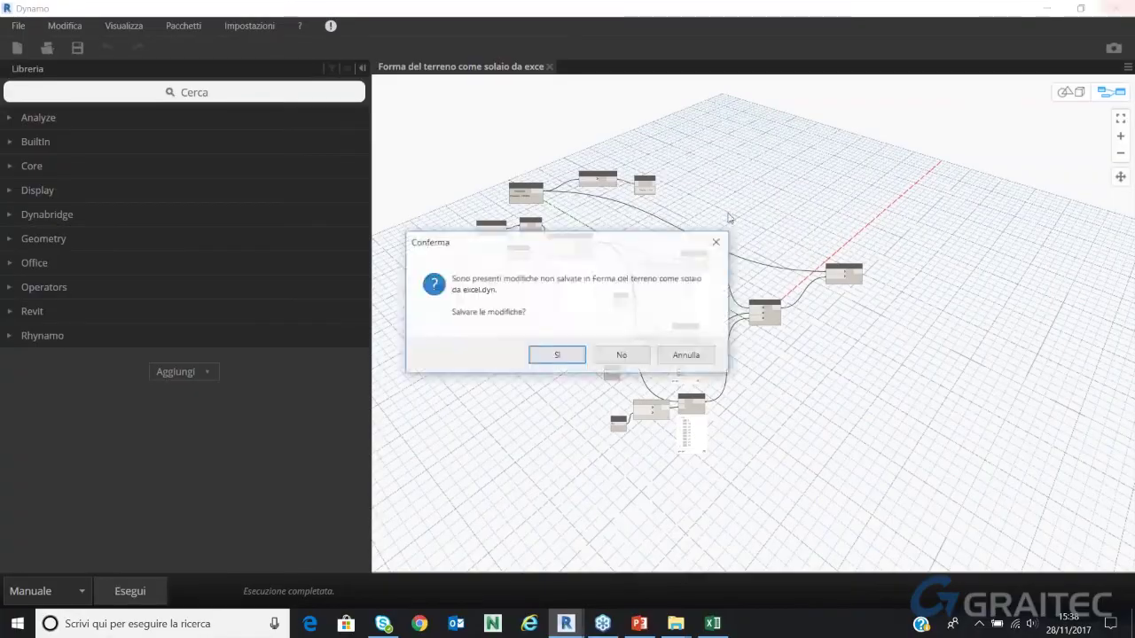
left_click(620, 355)
left_click(566, 625)
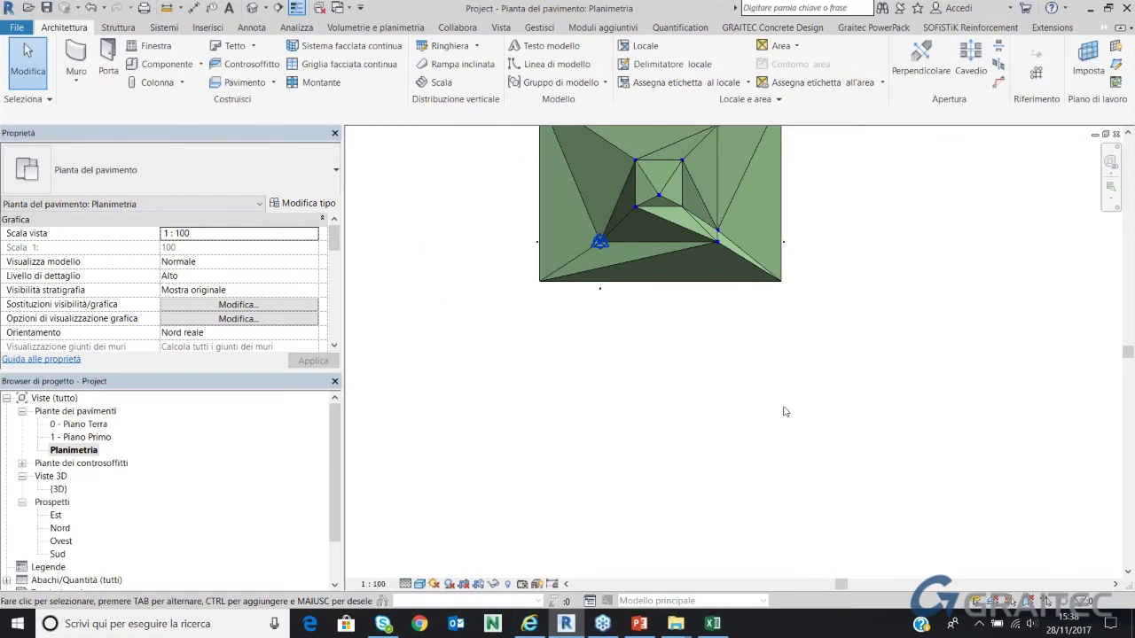
Inspect the triangulated terrain in 3D, then open the 0 - Piano Terra plan
left_click(251, 10)
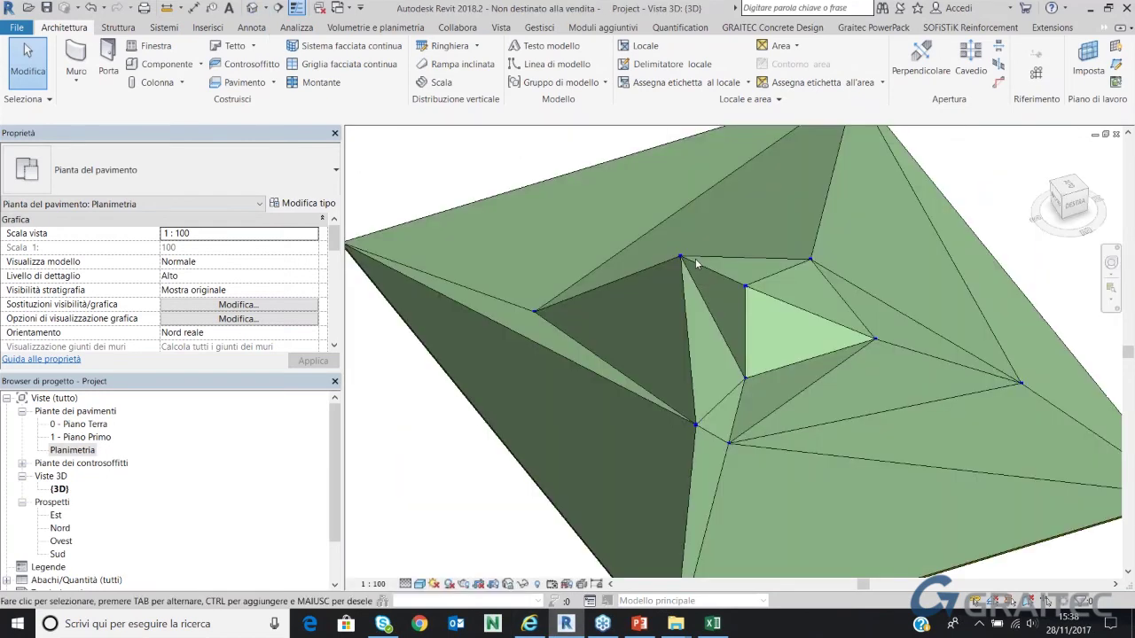
mouse_move(830, 290)
middle_mouse_down("shift")
mouse_move(851, 306)
mouse_move(805, 162)
mouse_move(889, 189)
mouse_move(922, 257)
mouse_move(918, 379)
mouse_move(950, 388)
mouse_move(843, 362)
mouse_move(799, 258)
mouse_move(810, 157)
mouse_move(791, 220)
mouse_move(709, 208)
mouse_move(697, 180)
mouse_move(679, 269)
mouse_move(770, 334)
mouse_move(798, 333)
middle_mouse_up("shift")
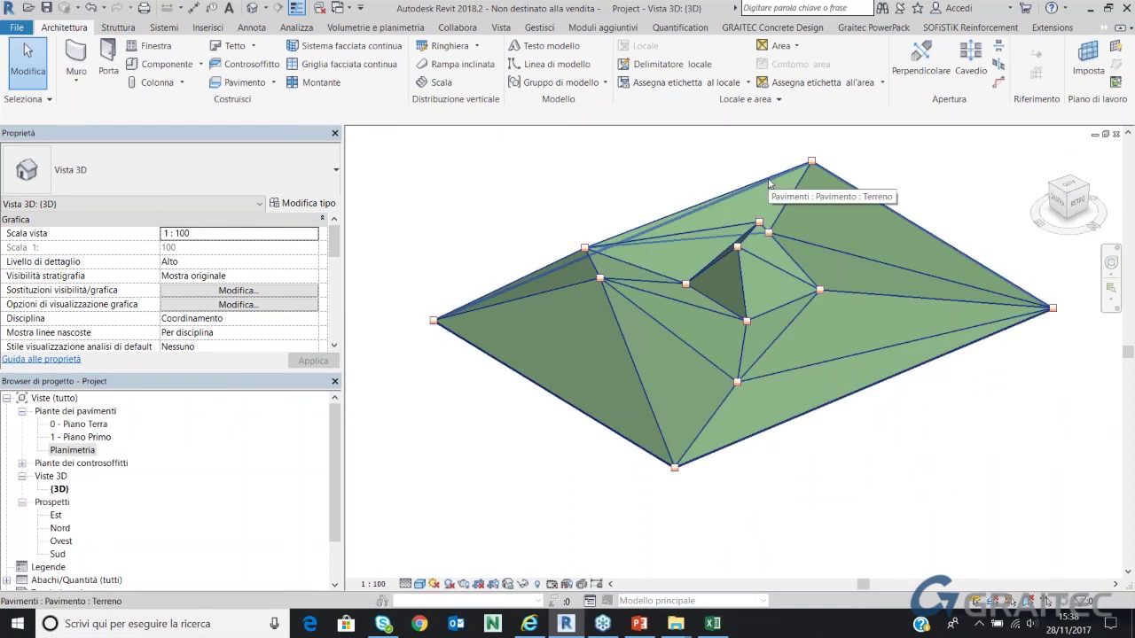
scroll(945, 228, "down", 2)
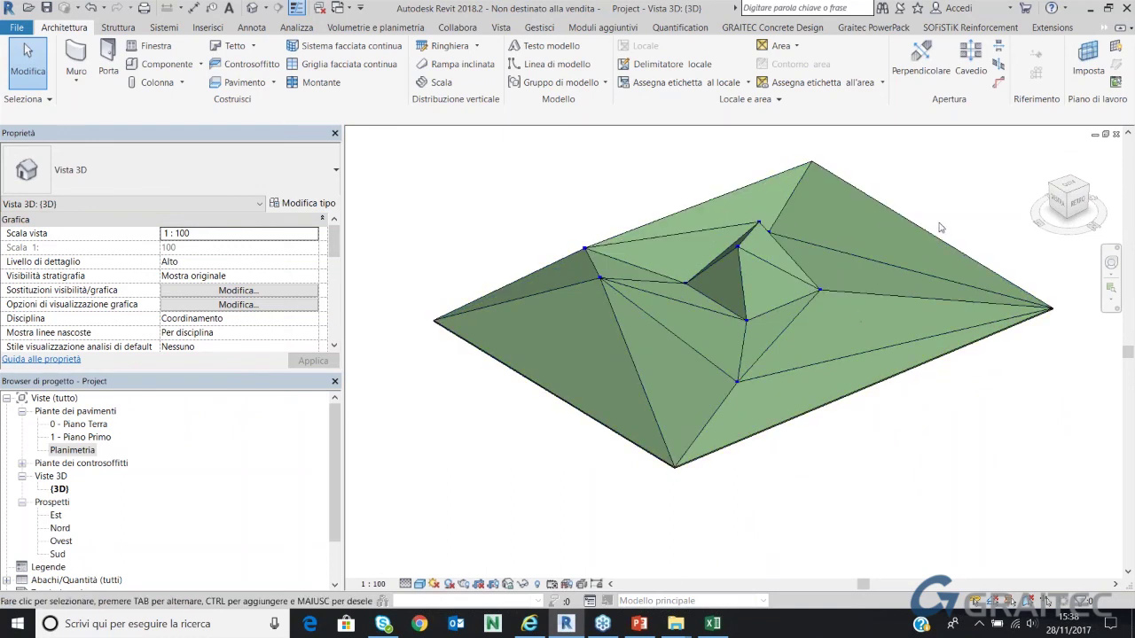
scroll(958, 229, "up", 2)
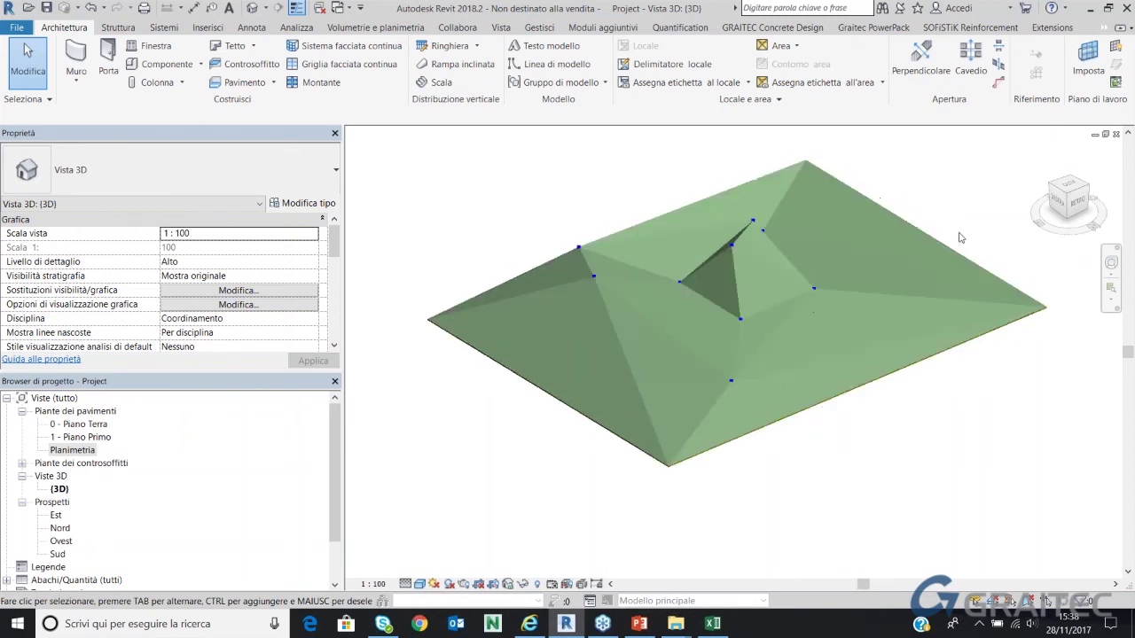
double_click(68, 426)
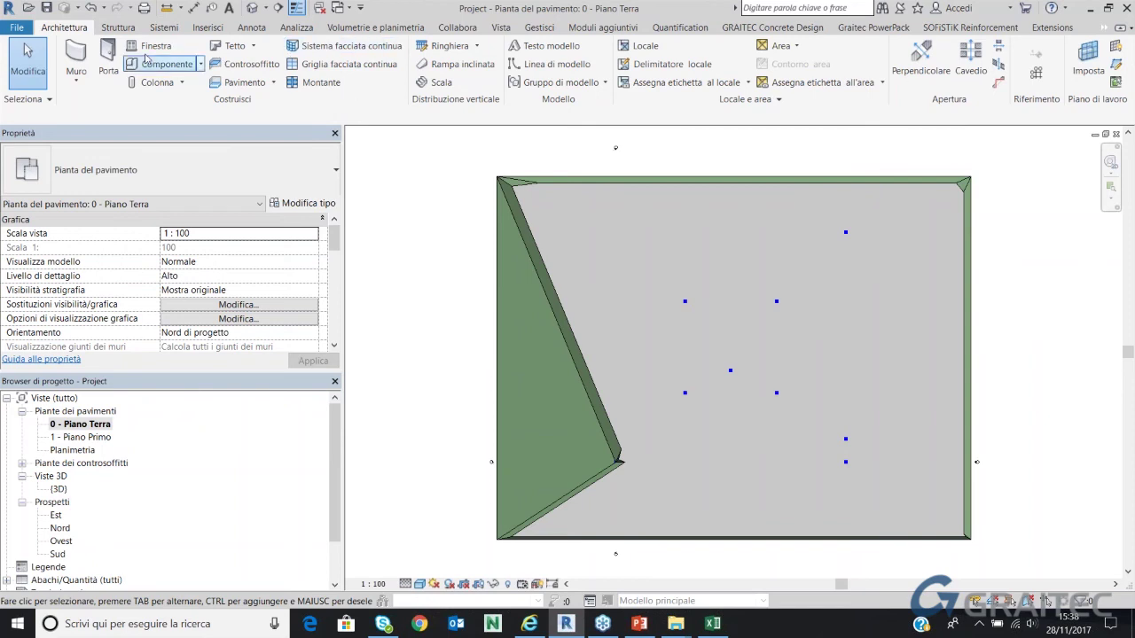
Draw a rectangle of Generico 30 cm walls, about 111 × 44, and view it in 3D
left_click(80, 81)
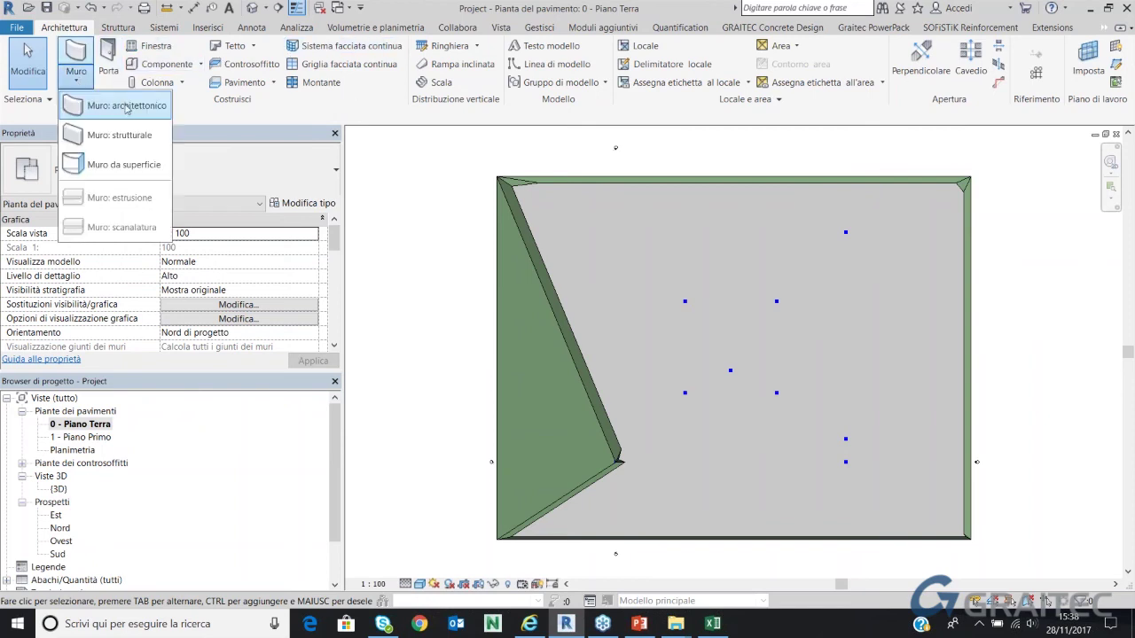
left_click(124, 107)
left_click(632, 48)
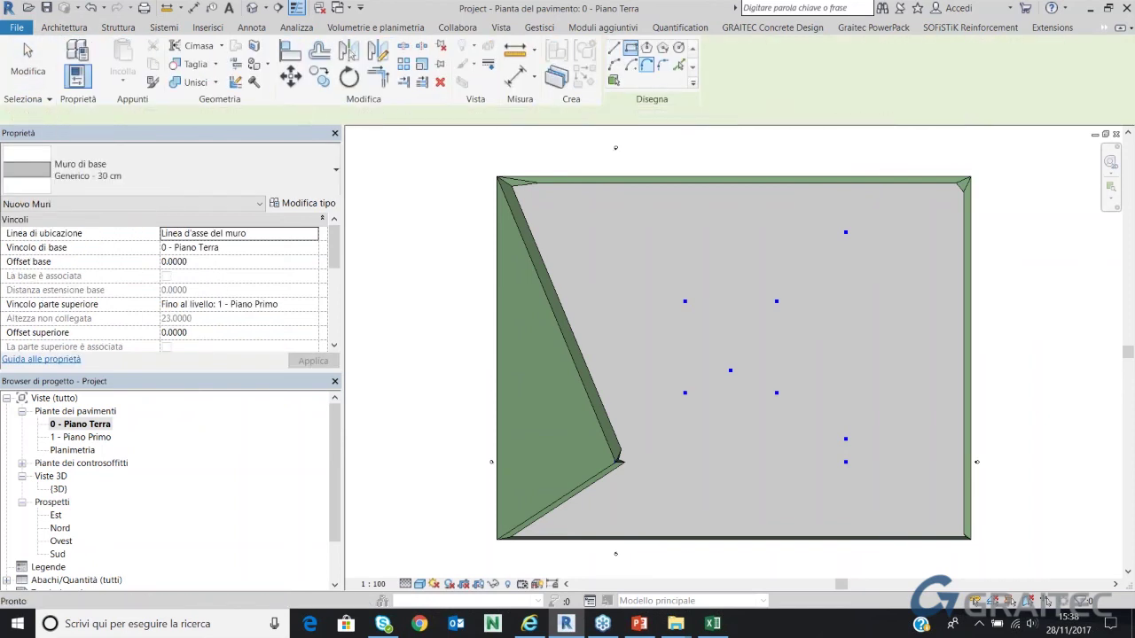
left_click(559, 210)
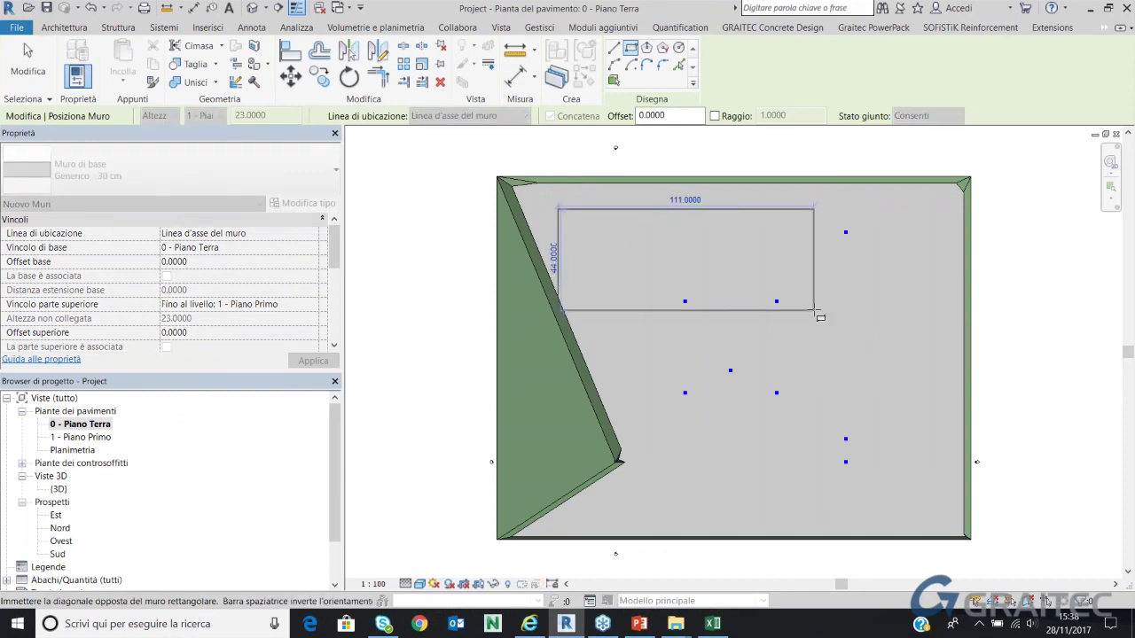
left_click(815, 310)
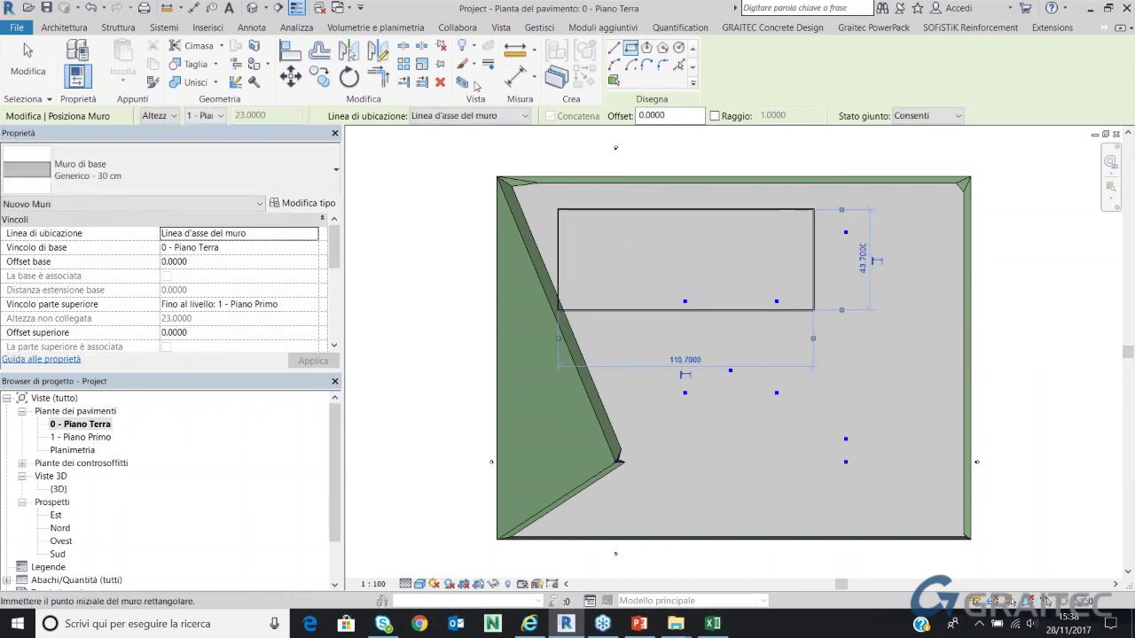
key("Escape")
key("Escape")
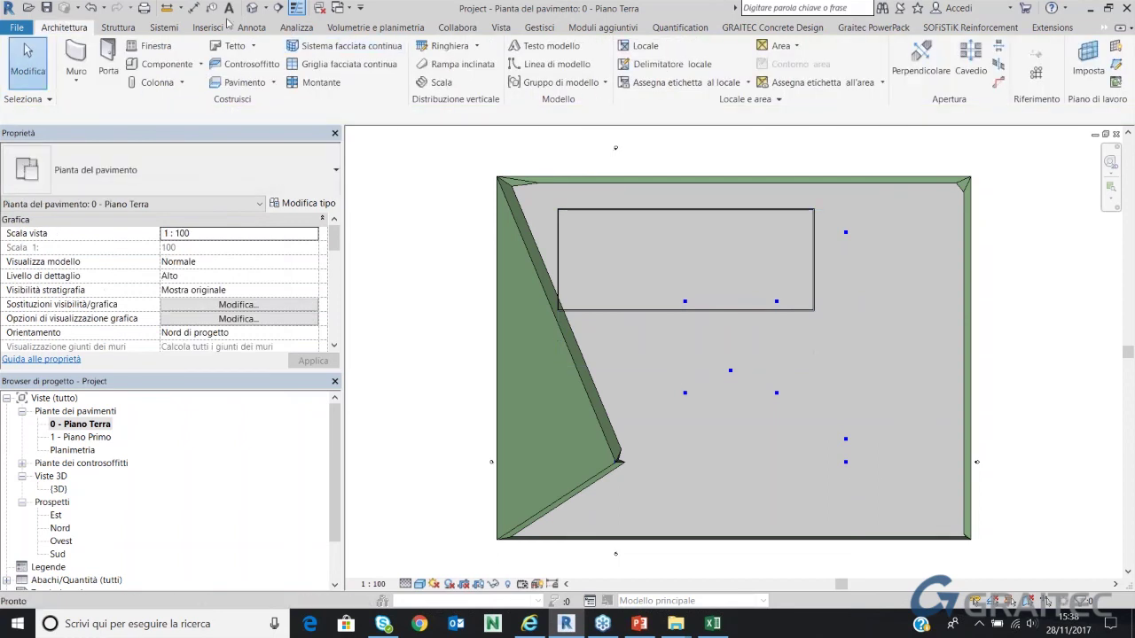
left_click(251, 8)
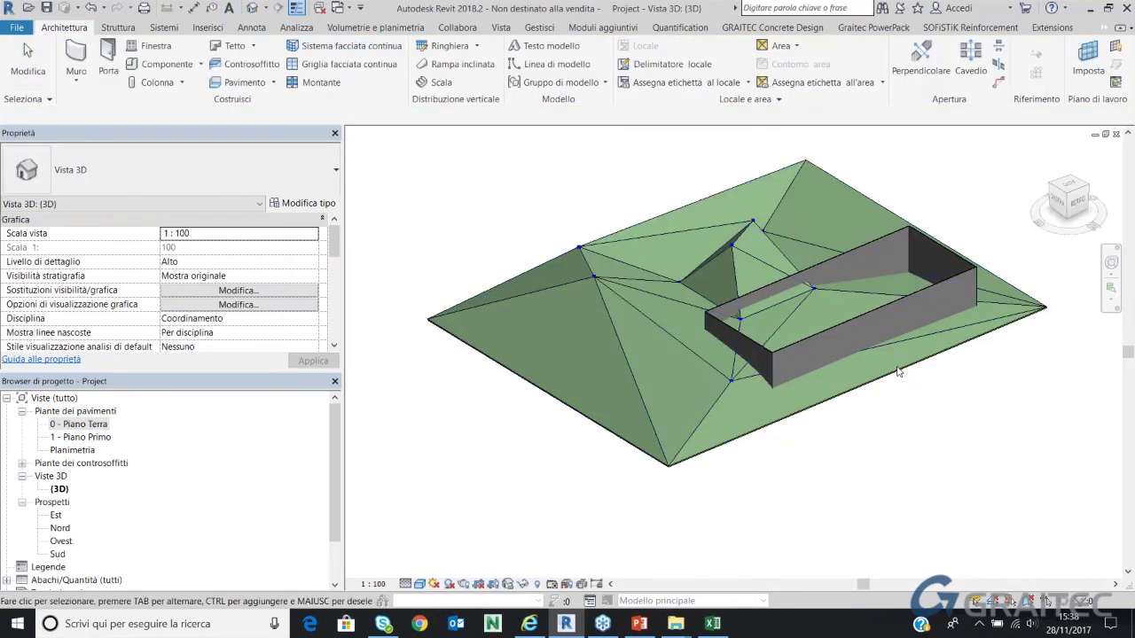
Select all four walls using Tab chain-selection plus a Ctrl-click on the last short wall
mouse_move(969, 425)
middle_mouse_down("shift")
mouse_move(789, 367)
mouse_move(771, 417)
middle_mouse_up("shift")
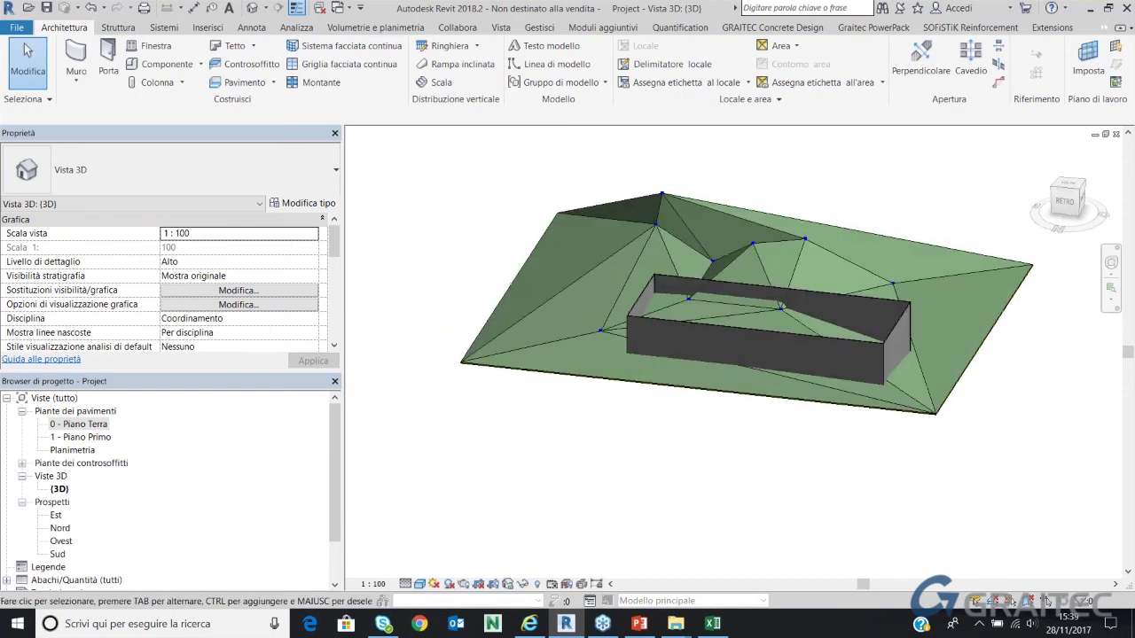
scroll(917, 311, "up", 2)
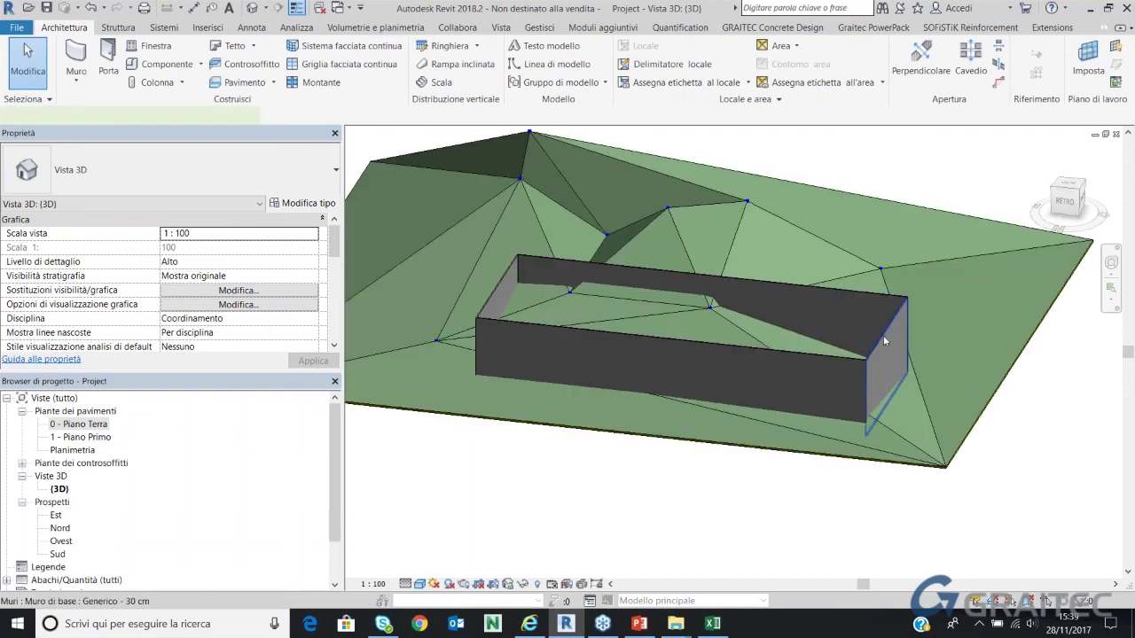
left_click(847, 359)
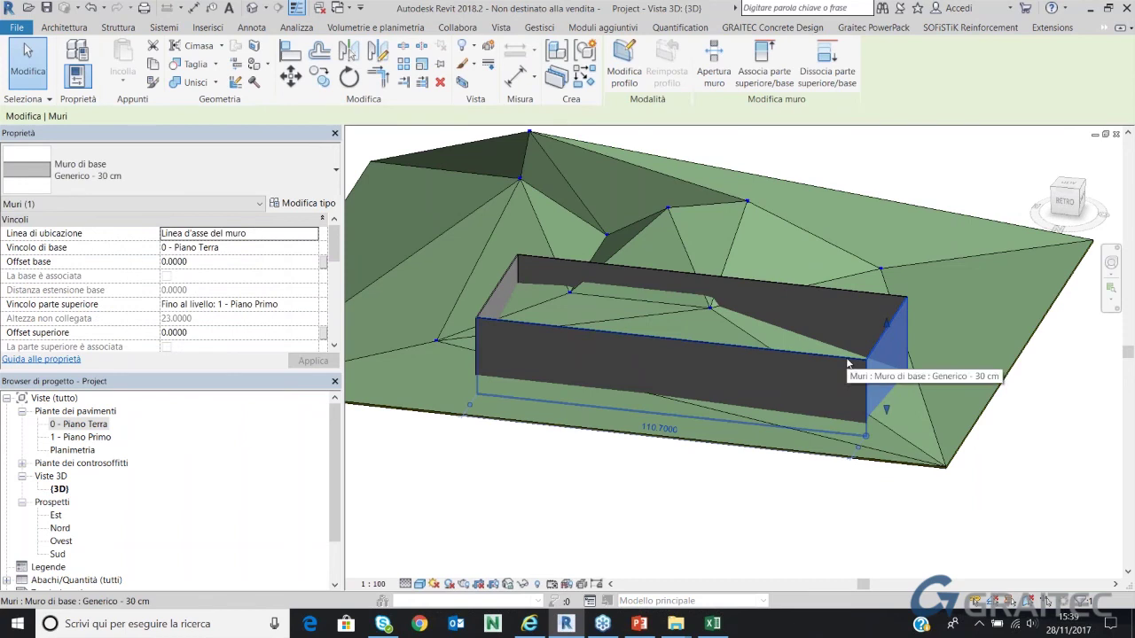
key("Tab")
left_click(851, 299)
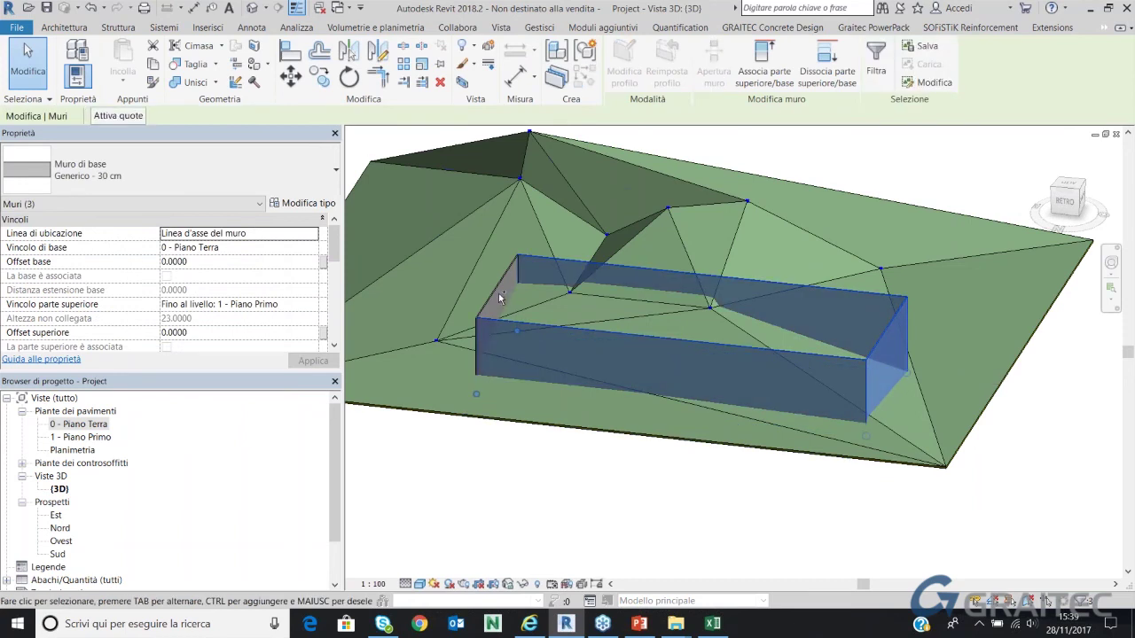
left_click(499, 293, "ctrl")
Review the Nord, Est and Ovest elevations in turn, finishing on Sud with nothing selected
double_click(60, 529)
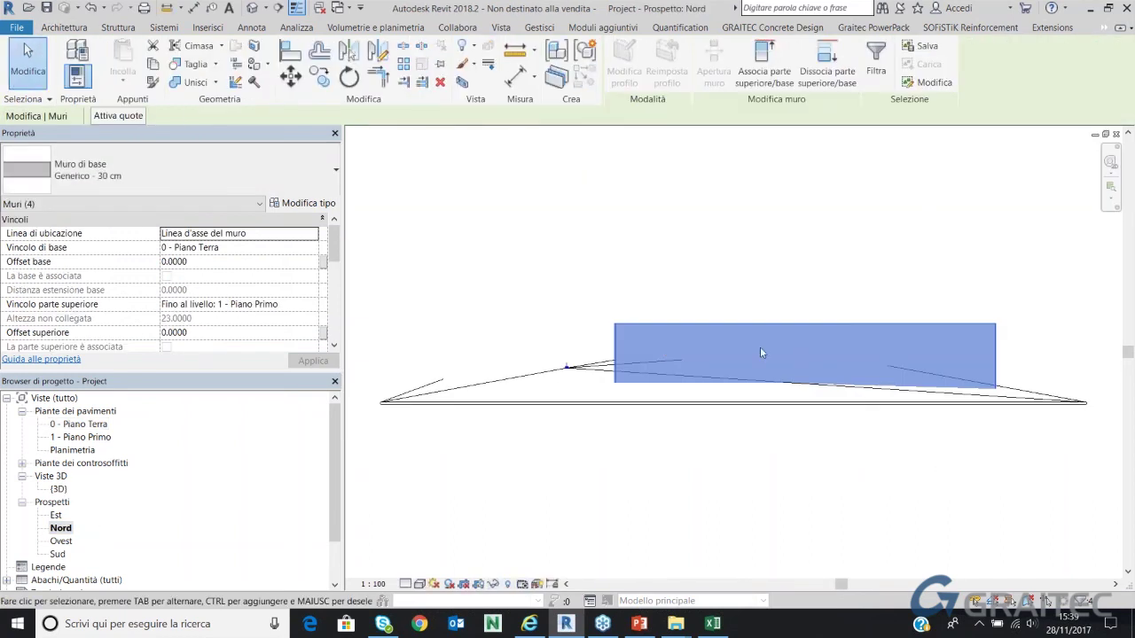
double_click(56, 515)
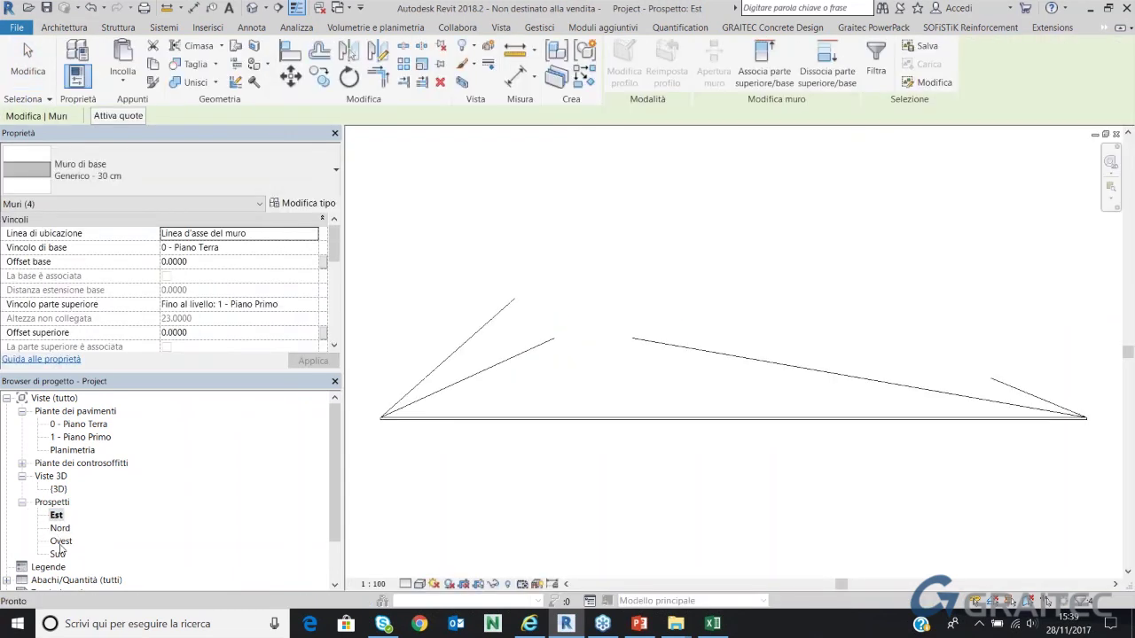
double_click(60, 542)
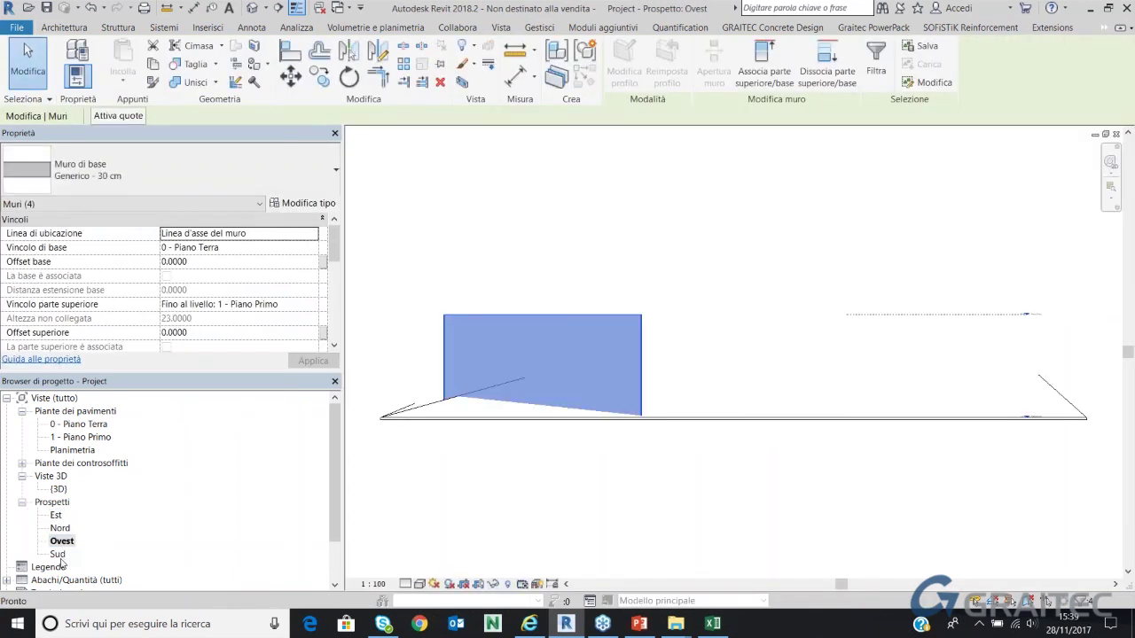
double_click(57, 555)
key("Escape")
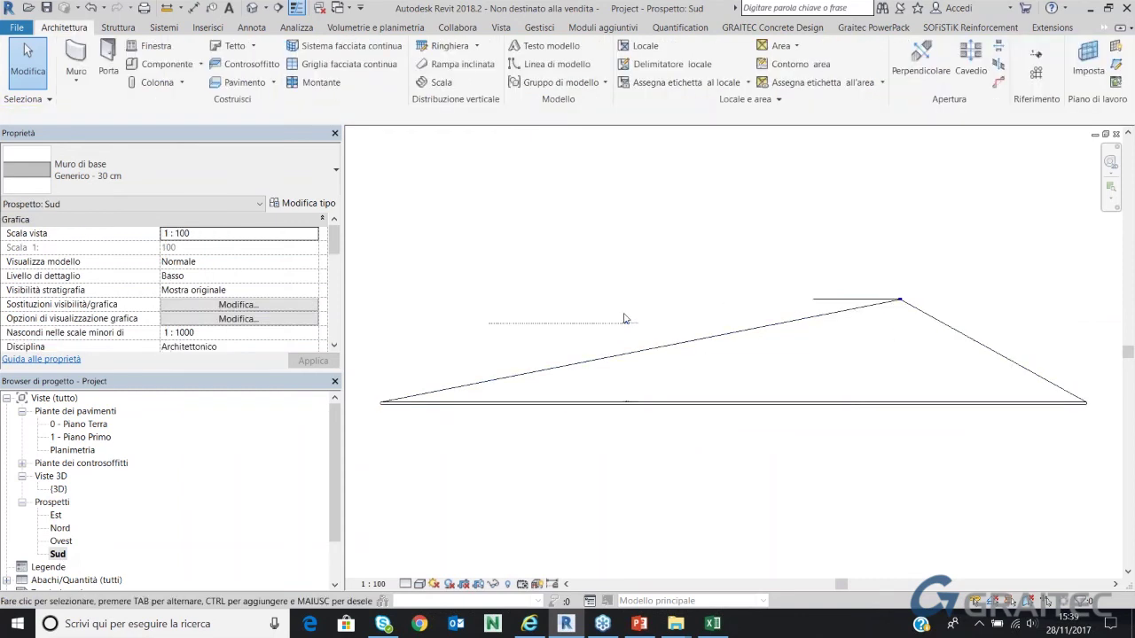
scroll(621, 321, "up", 2)
Lower the 0 - Piano Terra level to -20.5772 in the South elevation
left_click(532, 325)
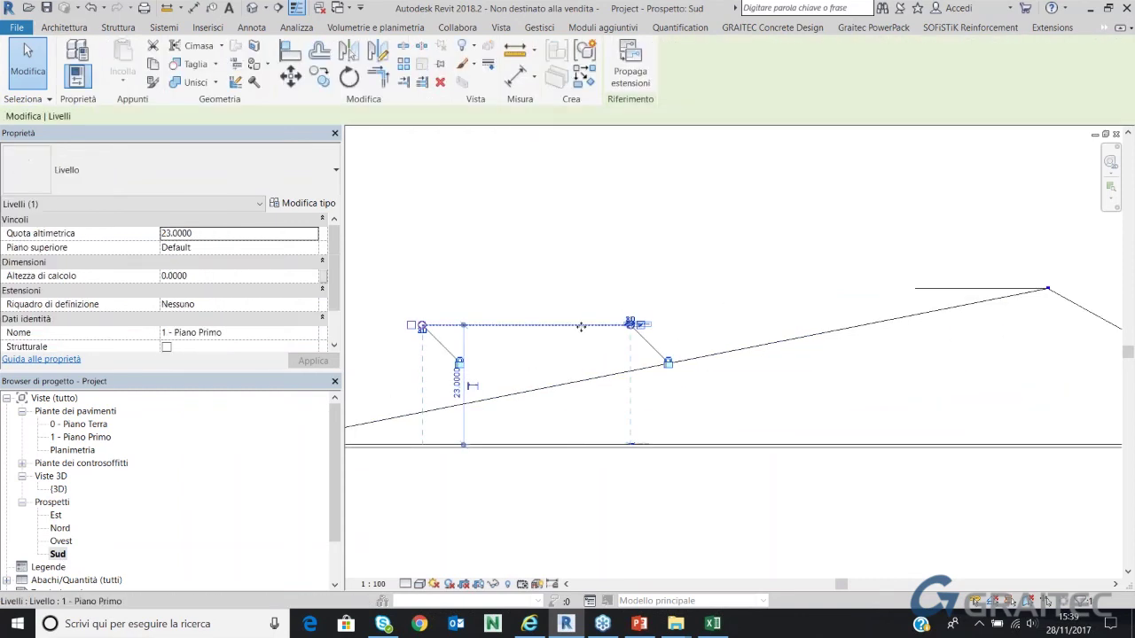
key("Escape")
scroll(621, 441, "up", 3)
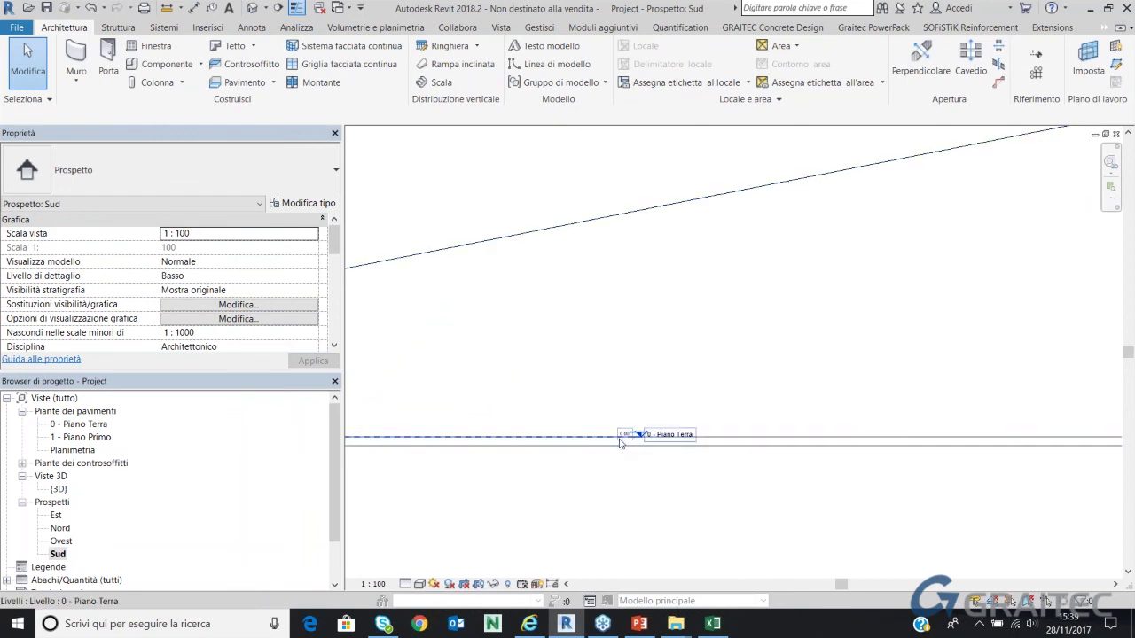
left_click(620, 442)
scroll(631, 386, "down", 3)
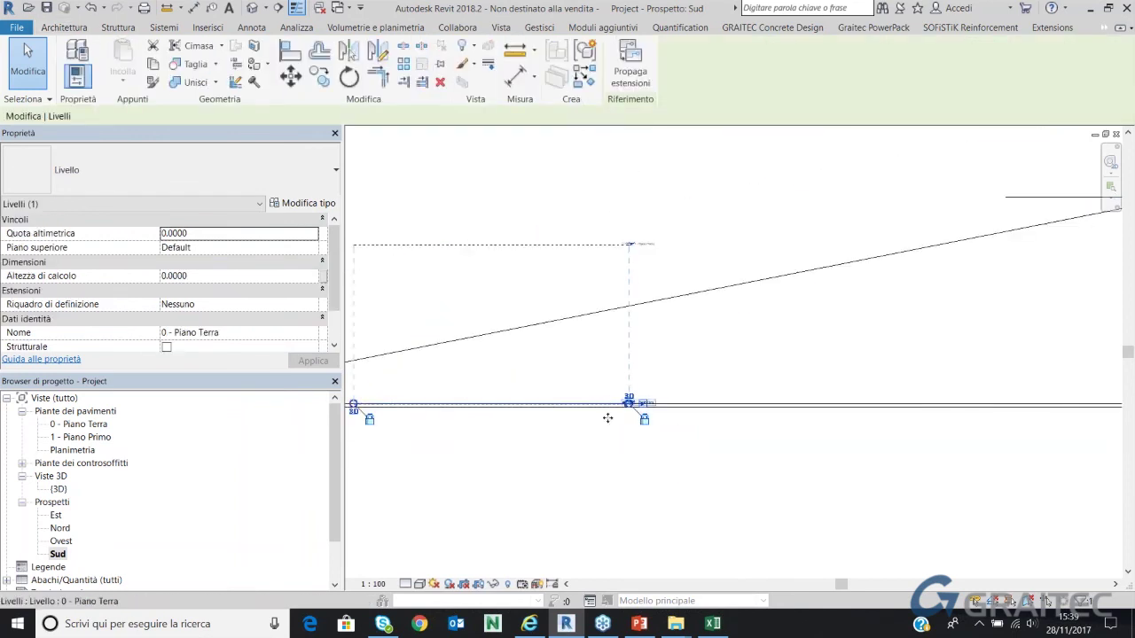
mouse_move(607, 418)
left_mouse_down()
mouse_move(614, 547)
mouse_move(629, 404)
left_mouse_up()
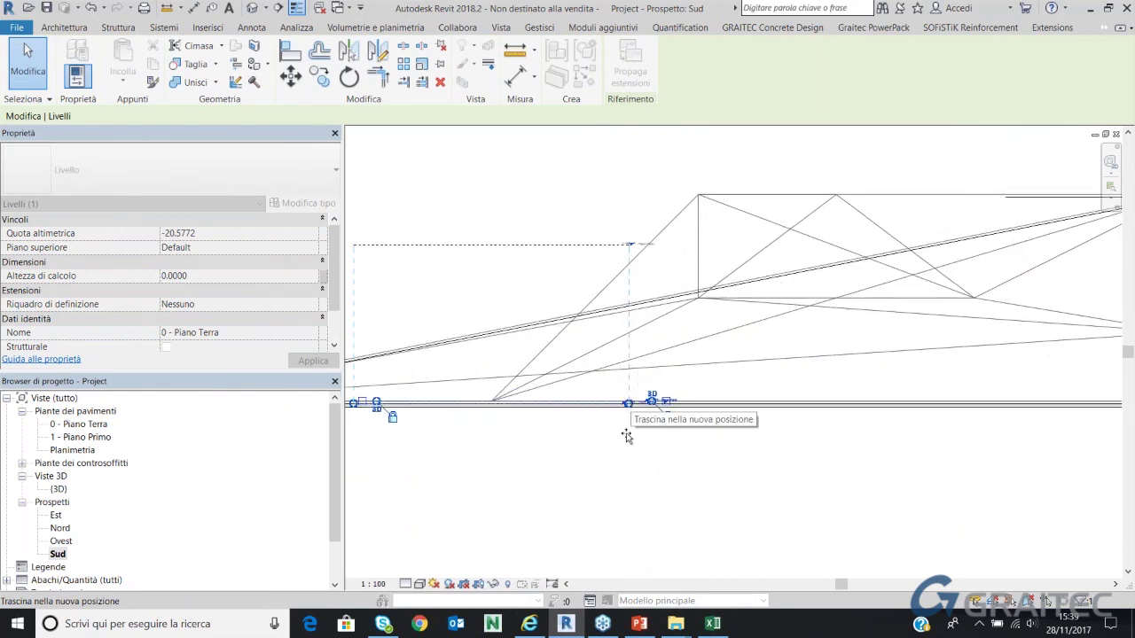
left_click(656, 374)
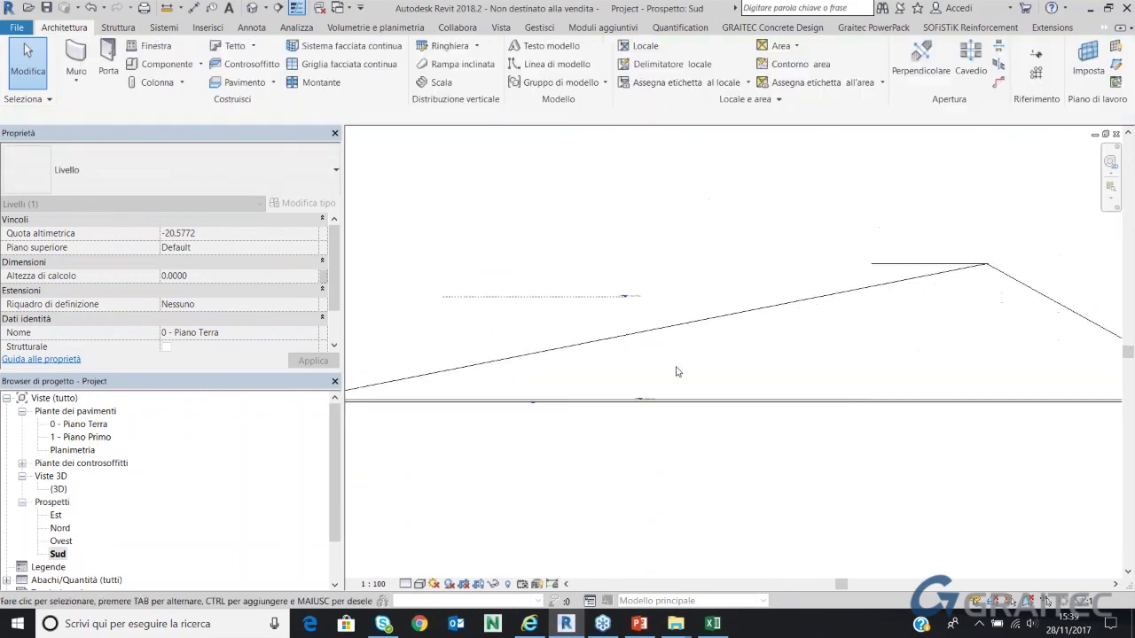
Drag the 1 - Piano Primo level lower as well and view the result in 3D
left_click(582, 297)
left_click_drag(583, 299, 581, 387)
left_click(572, 476)
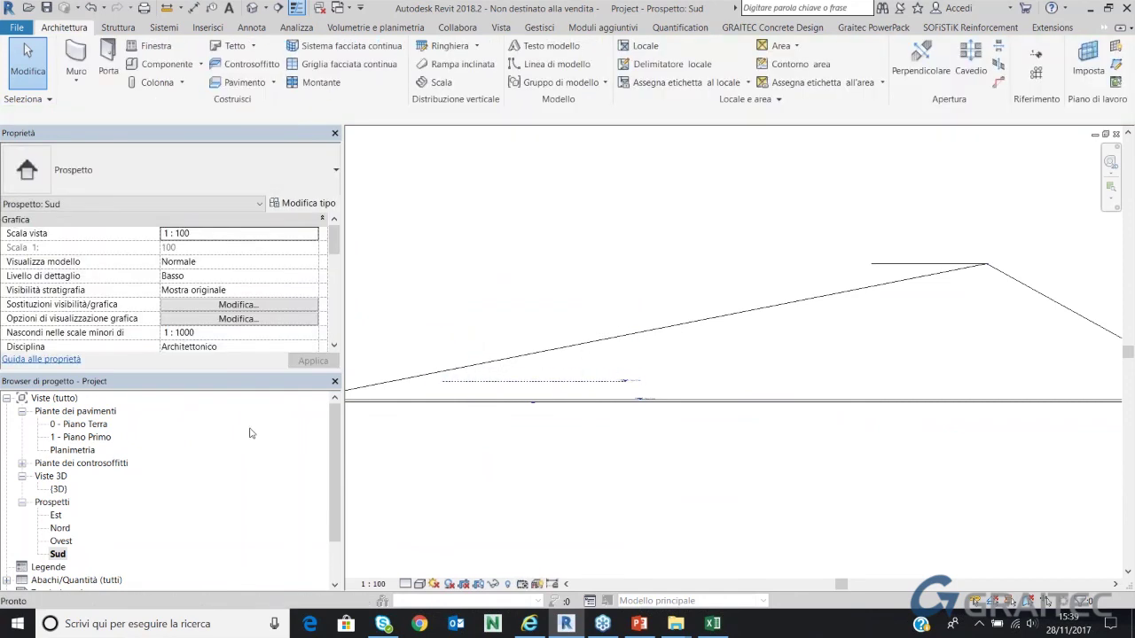
left_click(253, 8)
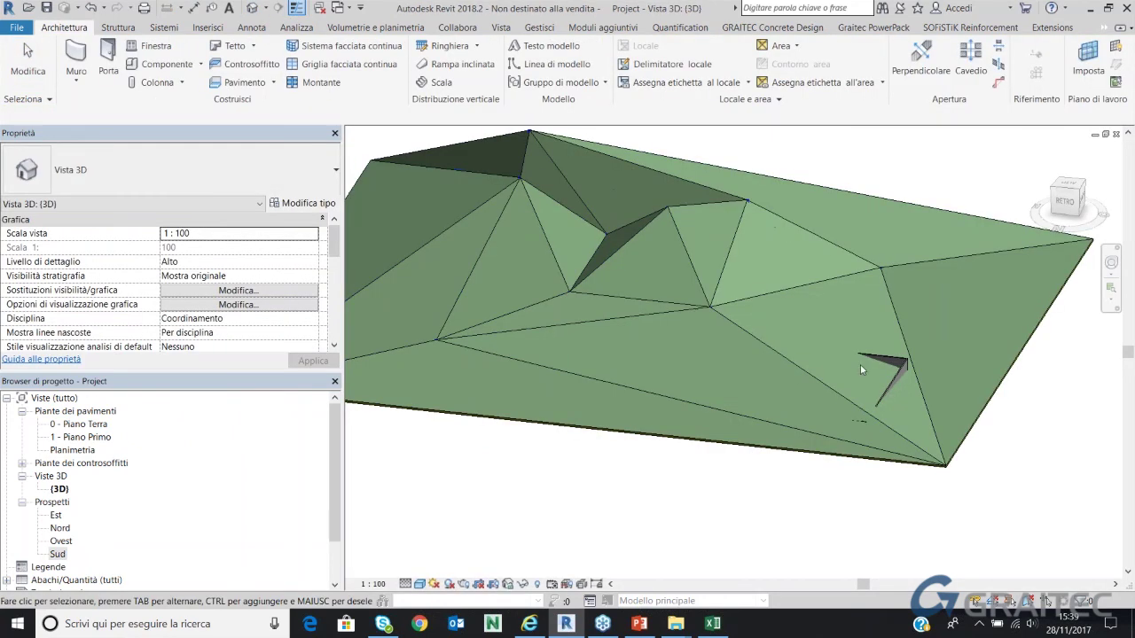
Orbit the 3D view to a low, flat angle to check the walls against the terrain
scroll(860, 371, "down", 3)
scroll(914, 399, "up", 2)
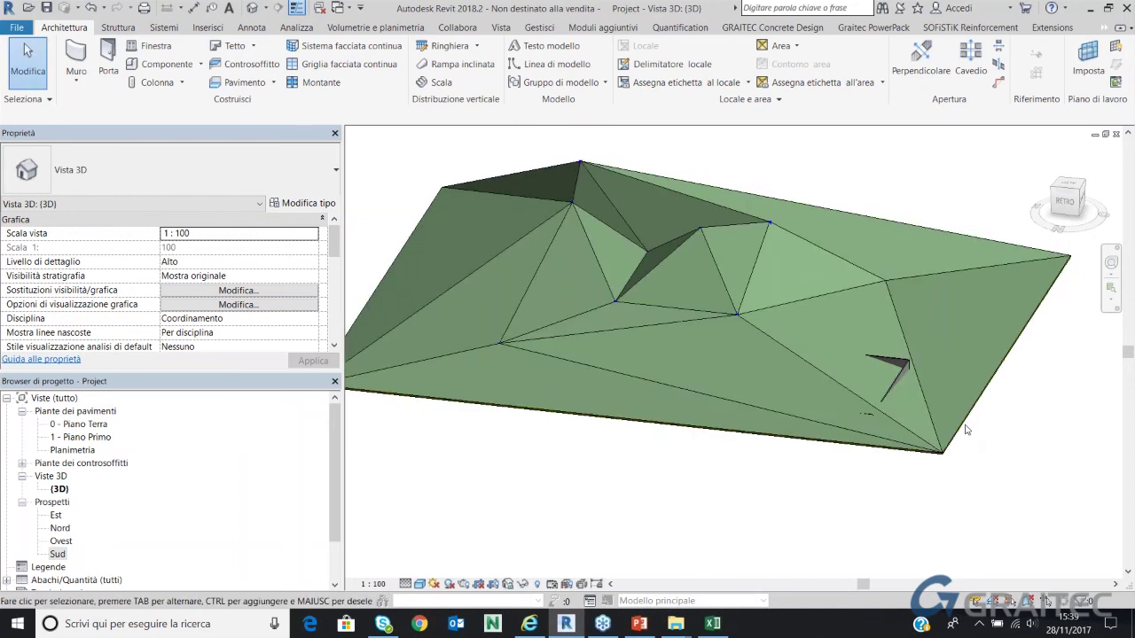
left_click(965, 429)
mouse_move(966, 430)
middle_mouse_down("shift")
mouse_move(922, 377)
mouse_move(914, 390)
middle_mouse_up("shift")
key("Escape")
Switch the visual style to Wireframe, then back to Ombreggiato
left_click(426, 587)
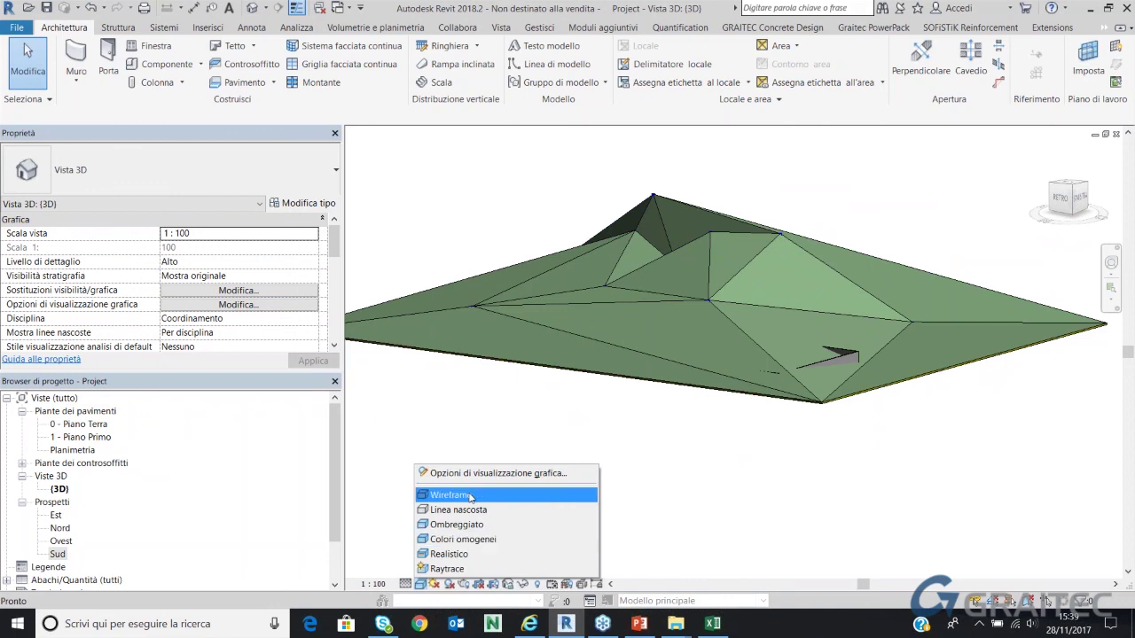
left_click(461, 497)
left_click(859, 312)
key("Escape")
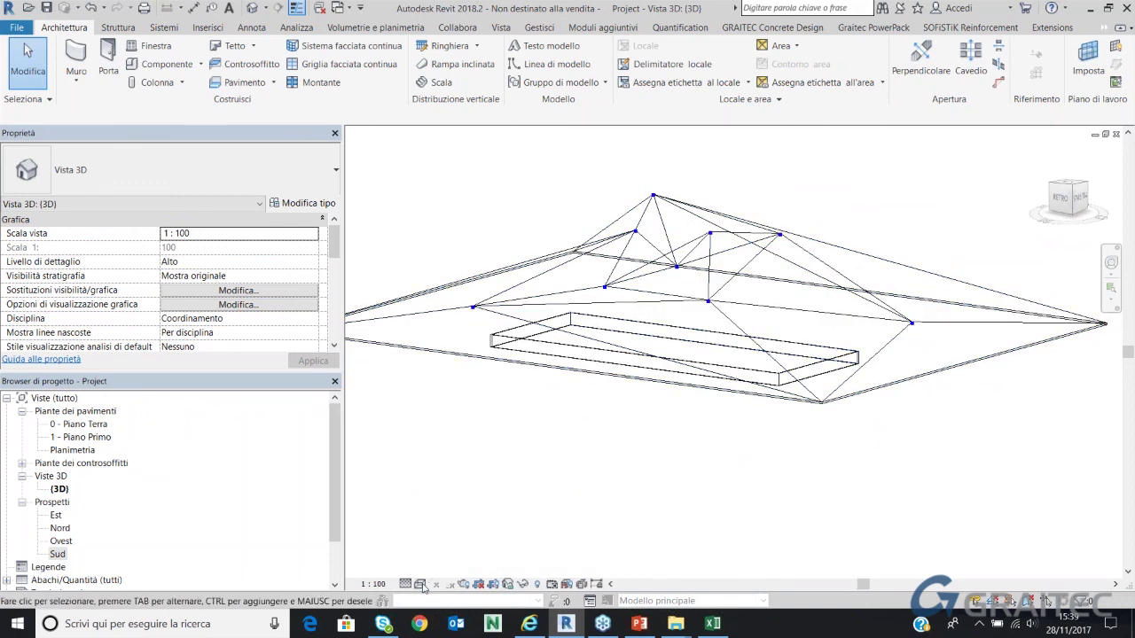
left_click(424, 587)
left_click(461, 528)
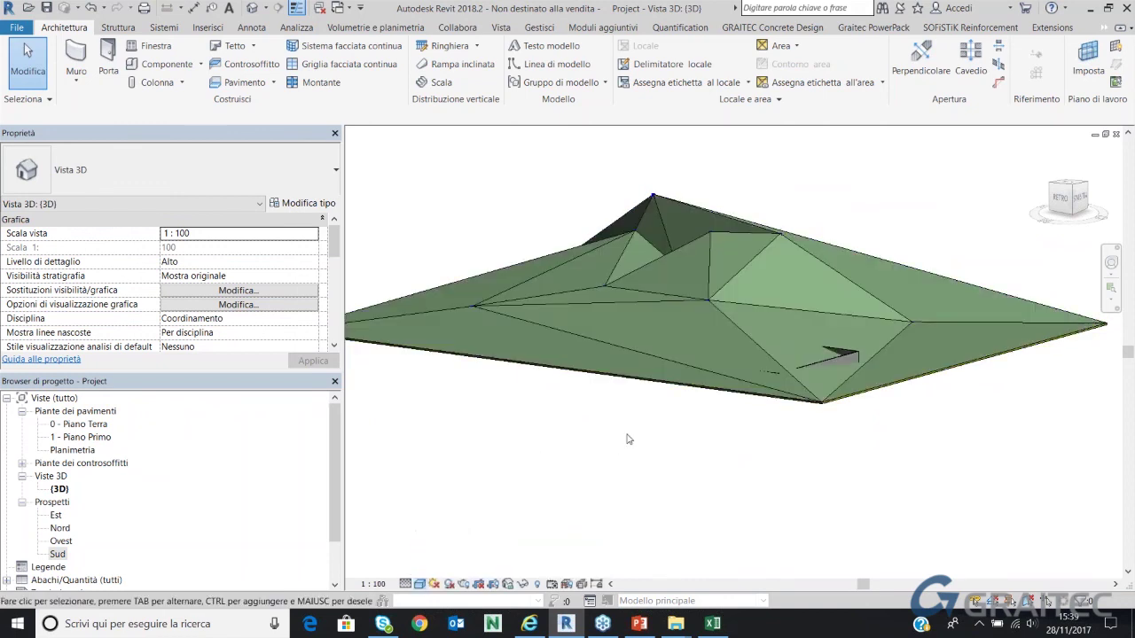
Return to the 0 - Piano Terra floor plan
scroll(792, 307, "up", 2)
left_click(862, 350)
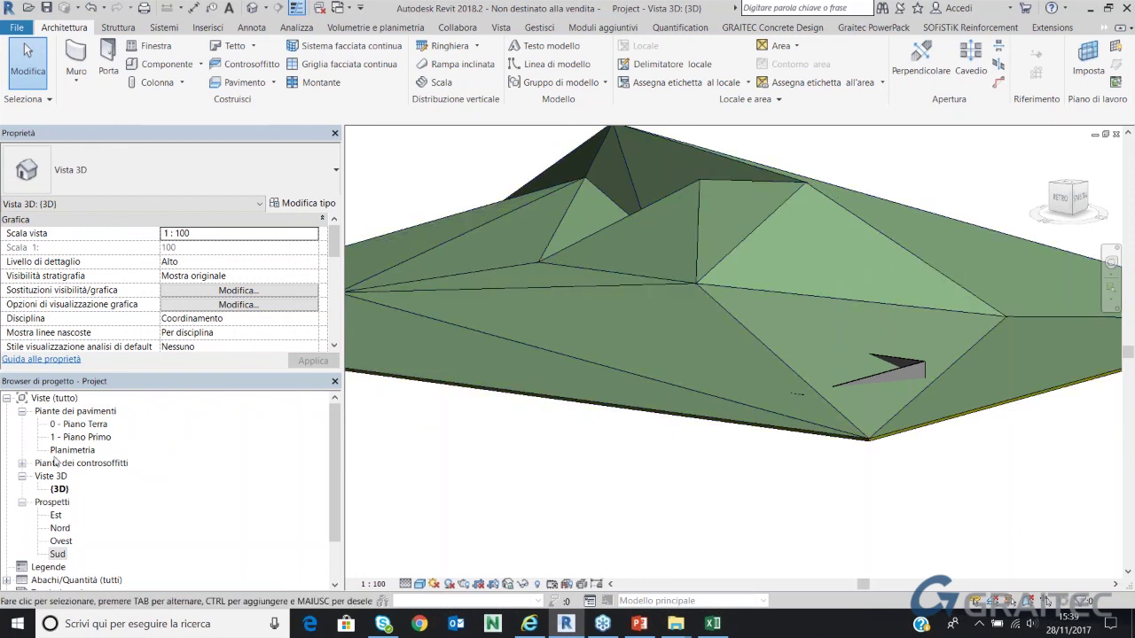
double_click(73, 426)
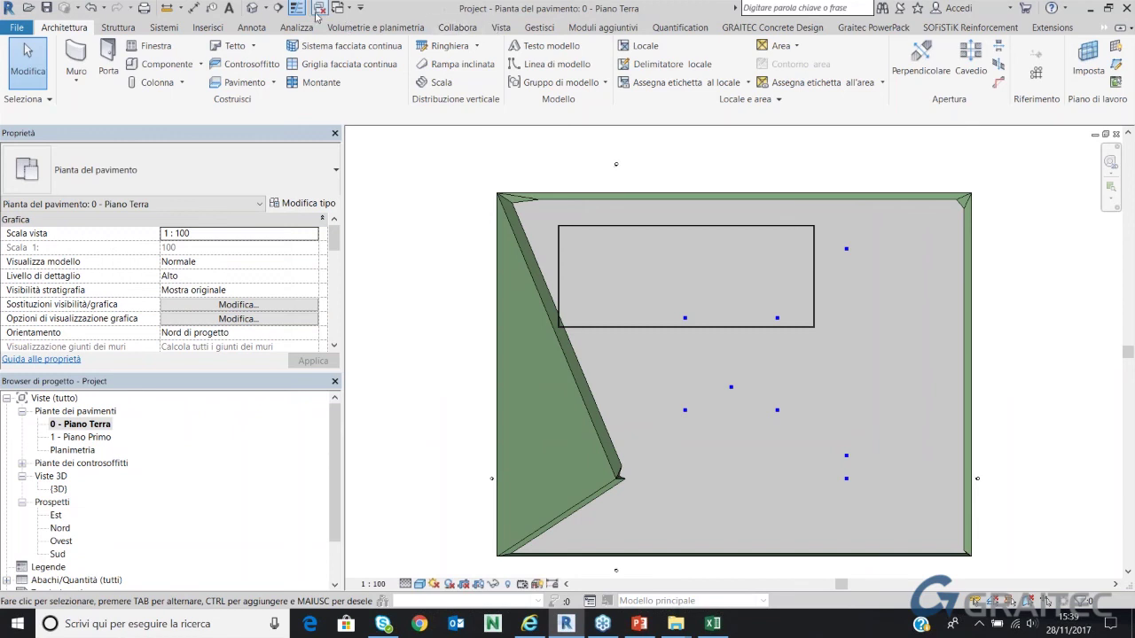
Cut a horizontal section across the ground-floor plan and tighten its far boundary
left_click(502, 27)
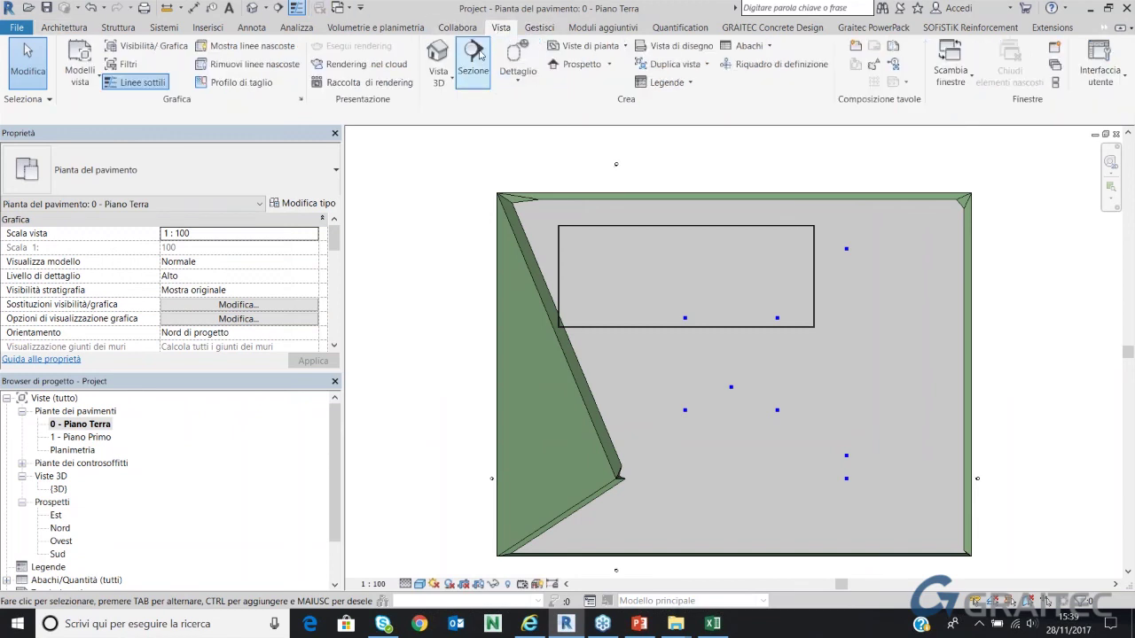
left_click(480, 55)
left_click(409, 261)
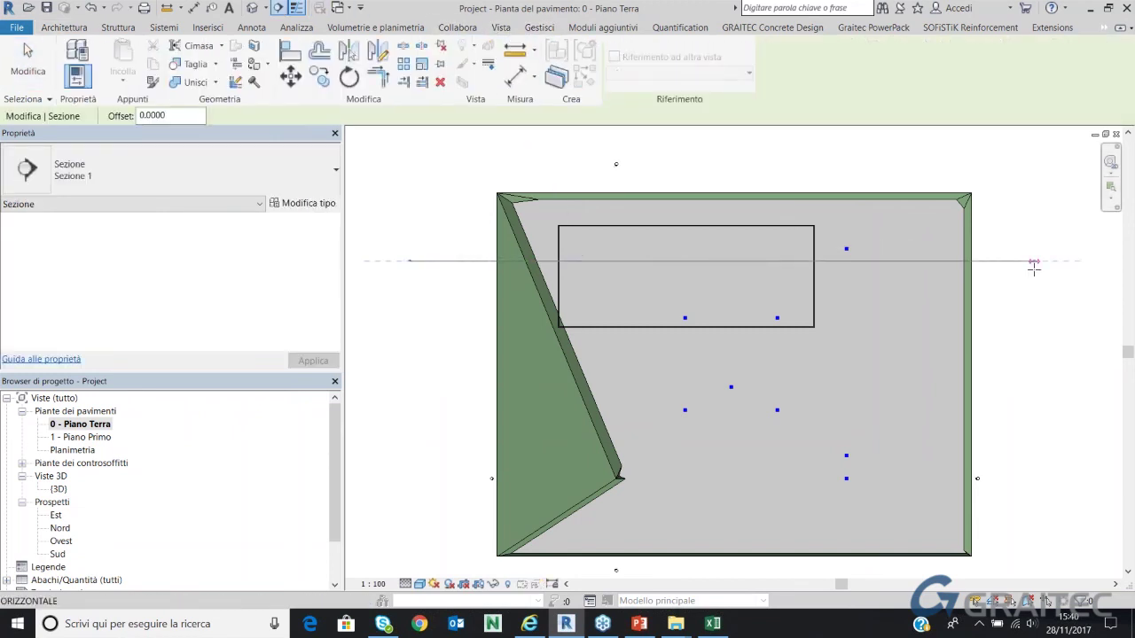
left_click(1034, 260)
key("Escape")
key("Escape")
left_click(923, 261)
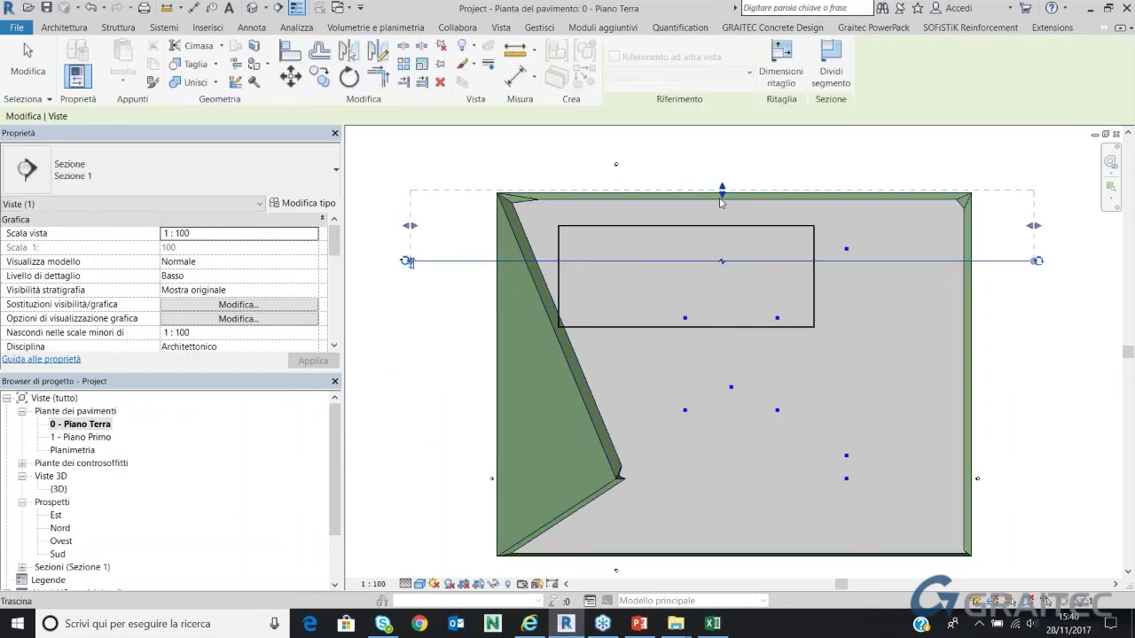
left_click_drag(721, 202, 721, 238)
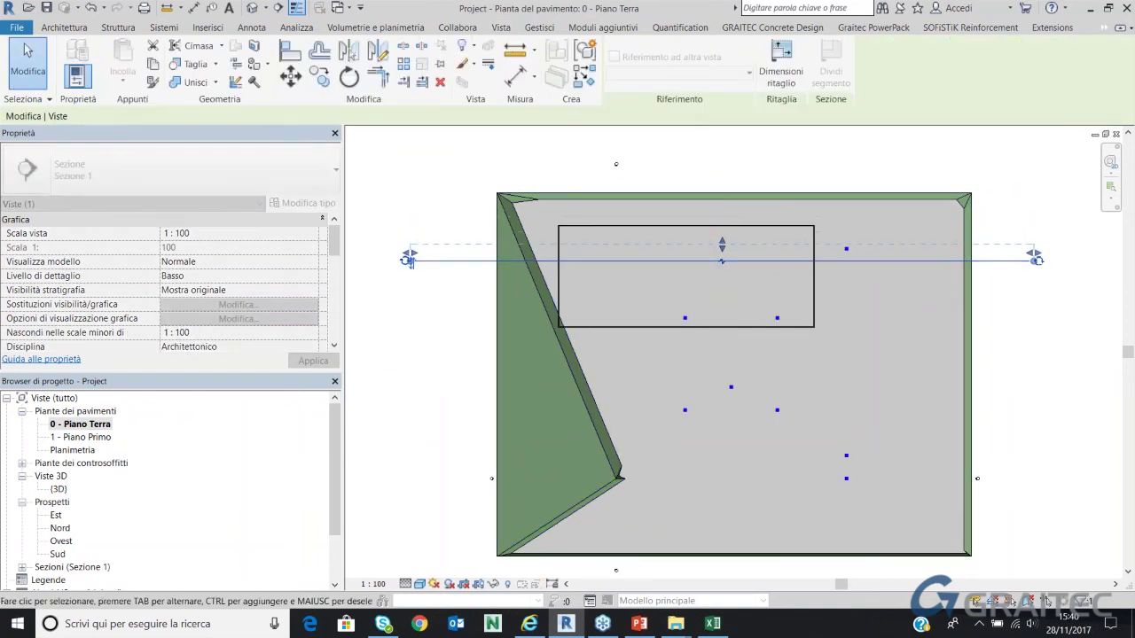
Go to the Sezione 1 view from the section line's context menu
left_click(762, 261)
right_click(940, 261)
left_click(983, 336)
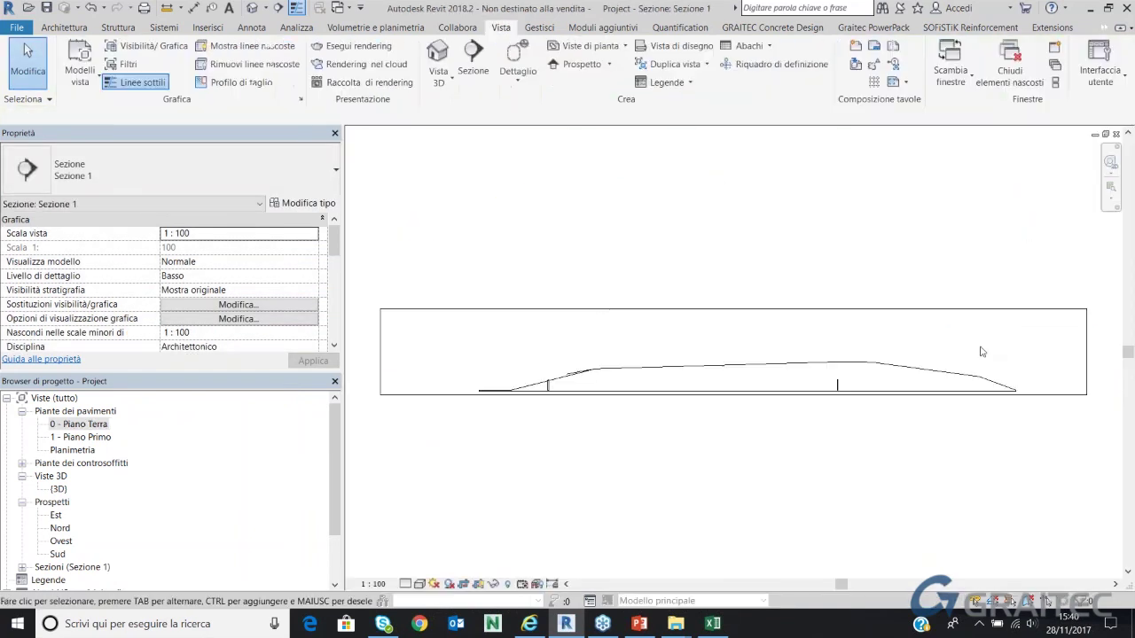
Shade Sezione 1 with the Ombreggiato style and zoom in to inspect the sunken wall
left_click(447, 584)
left_click(470, 525)
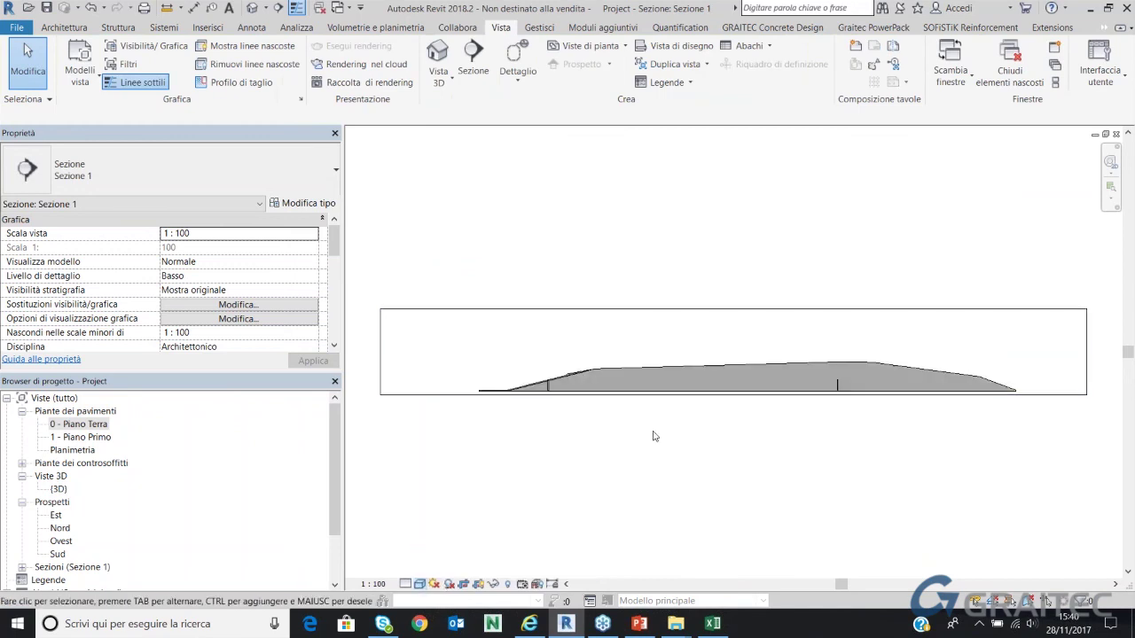
scroll(575, 374, "up", 2)
scroll(574, 374, "up", 2)
scroll(596, 389, "up", 2)
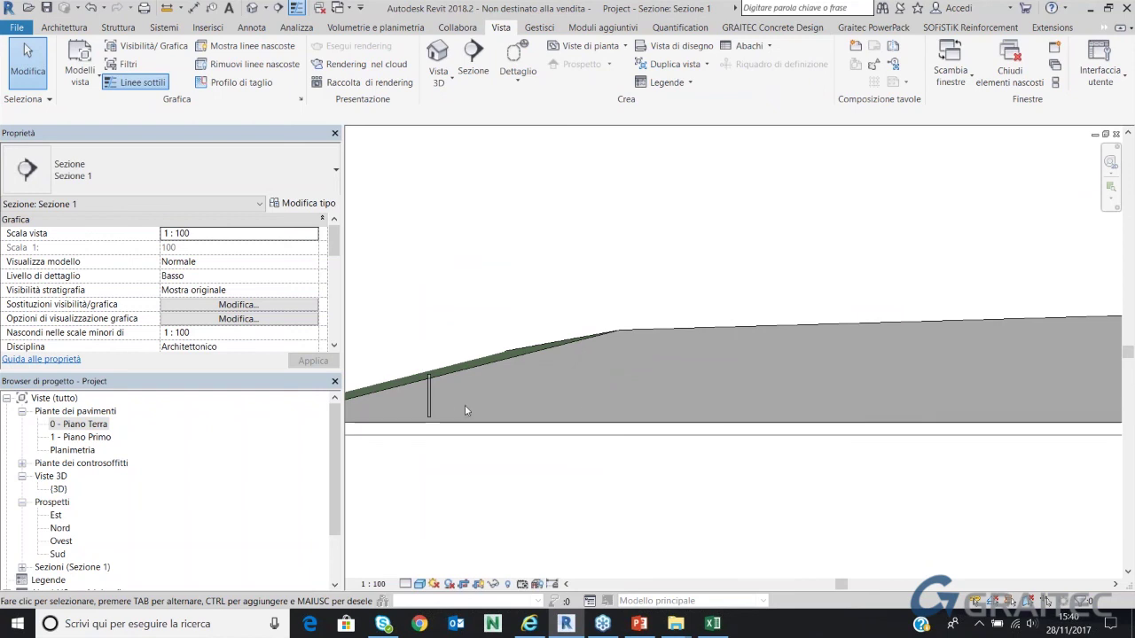
left_click(429, 390)
scroll(435, 380, "up", 1)
scroll(441, 374, "up", 2)
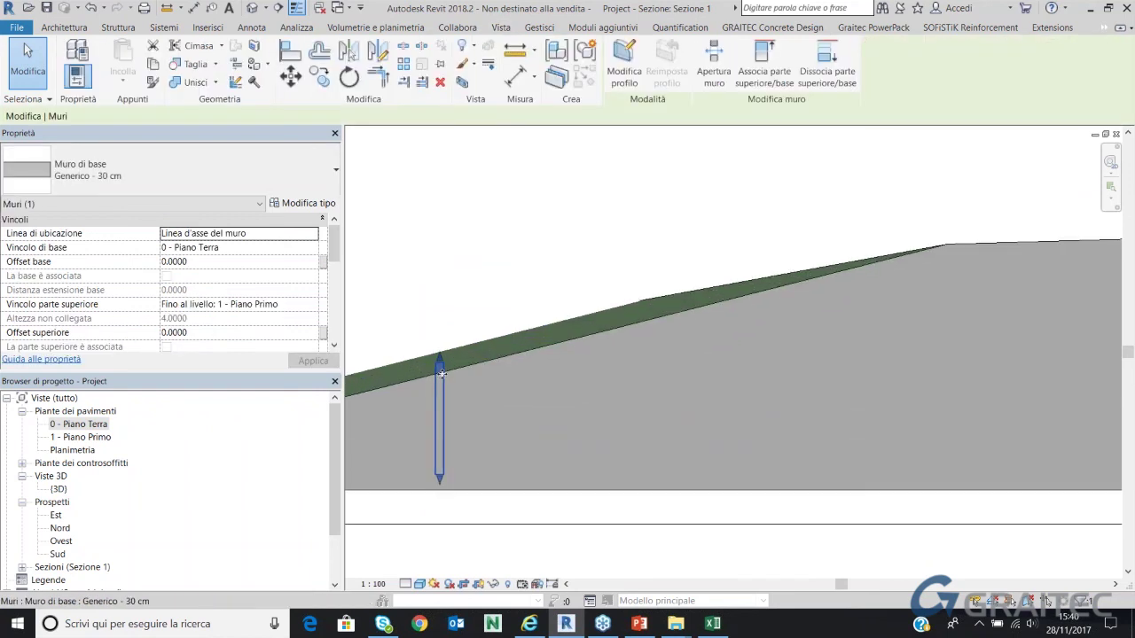
scroll(519, 351, "down", 3)
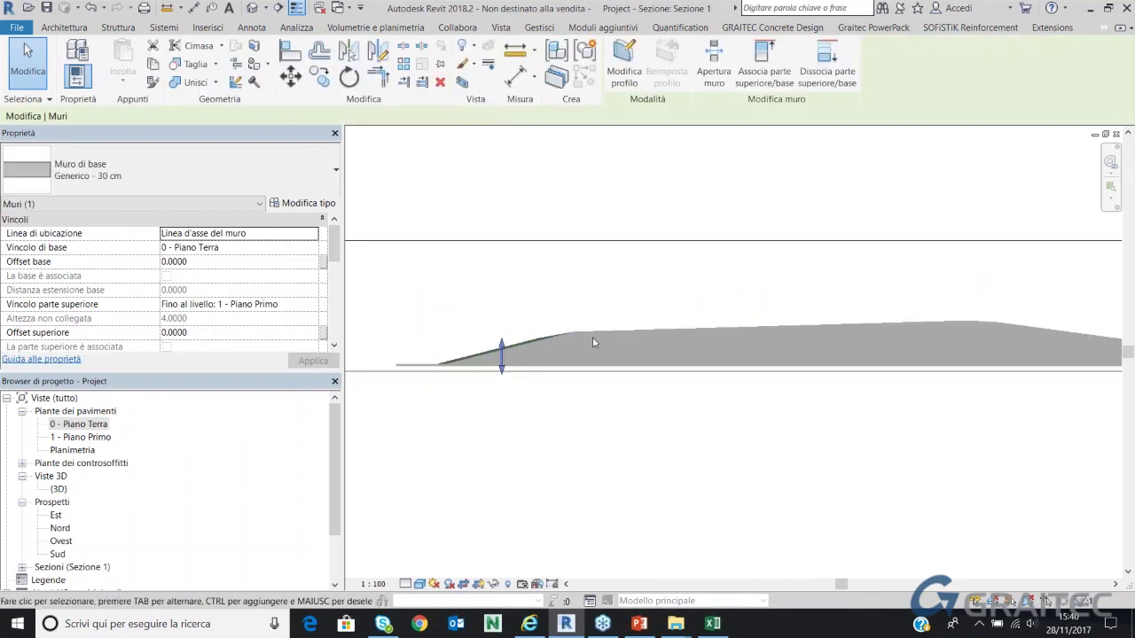
left_click(475, 345)
Return to the 0 - Piano Terra plan and start a new in-place model
double_click(84, 424)
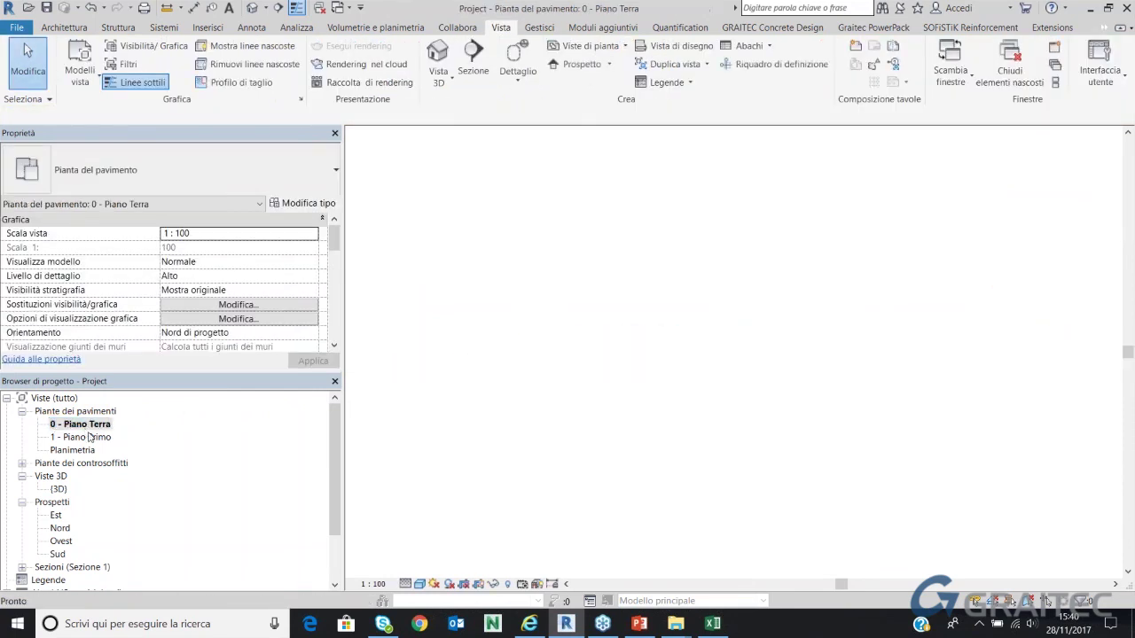
scroll(651, 225, "up", 3)
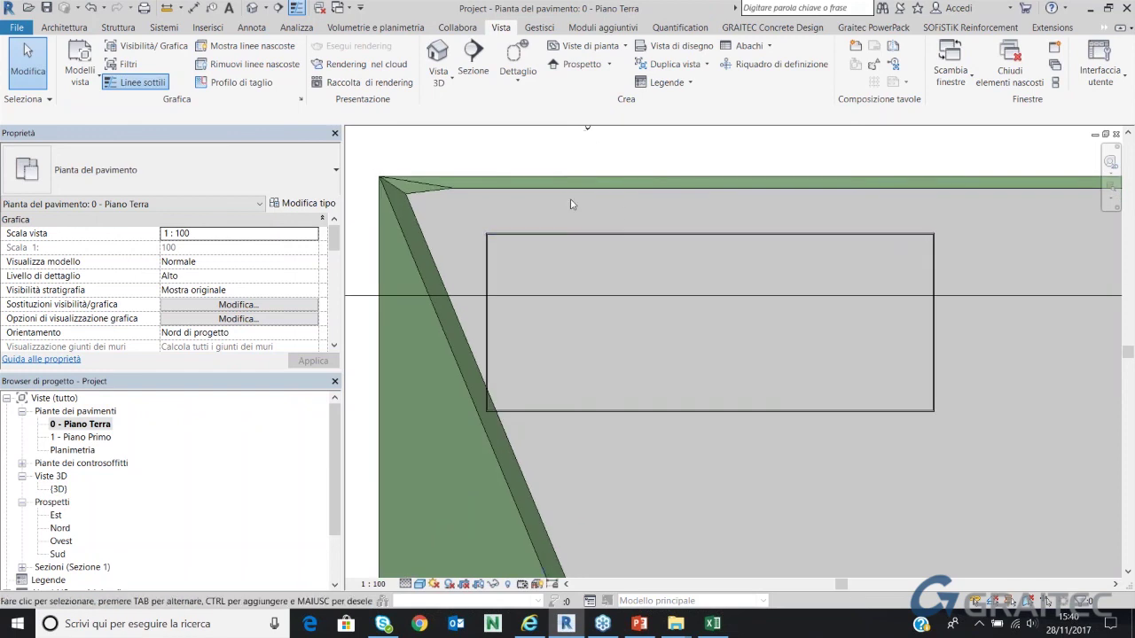
left_click(64, 28)
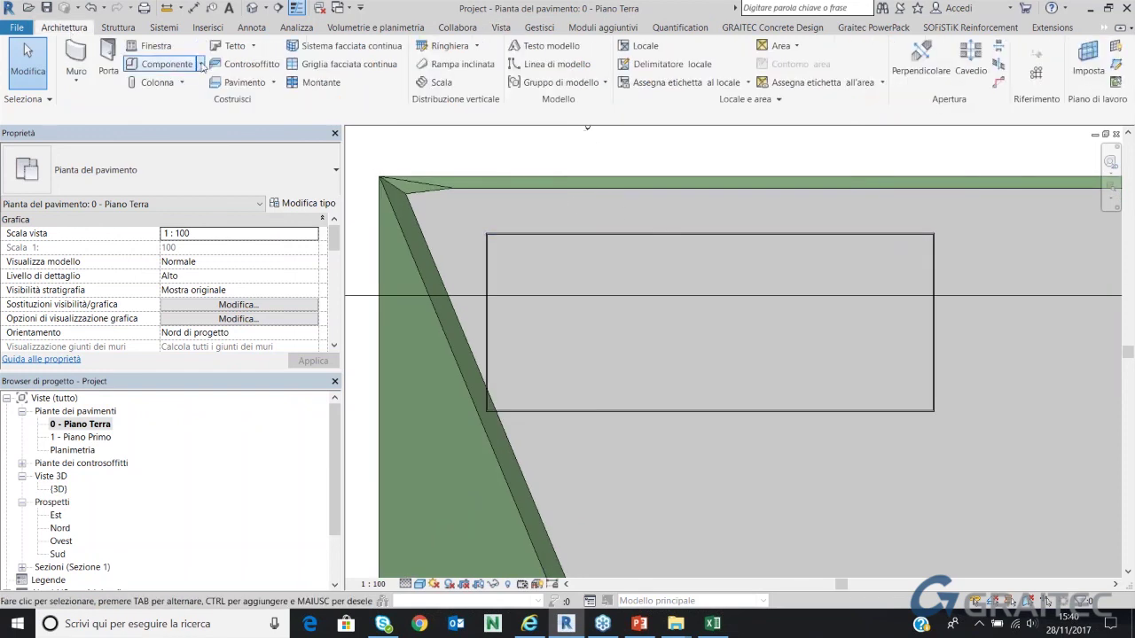
left_click(201, 64)
left_click(217, 131)
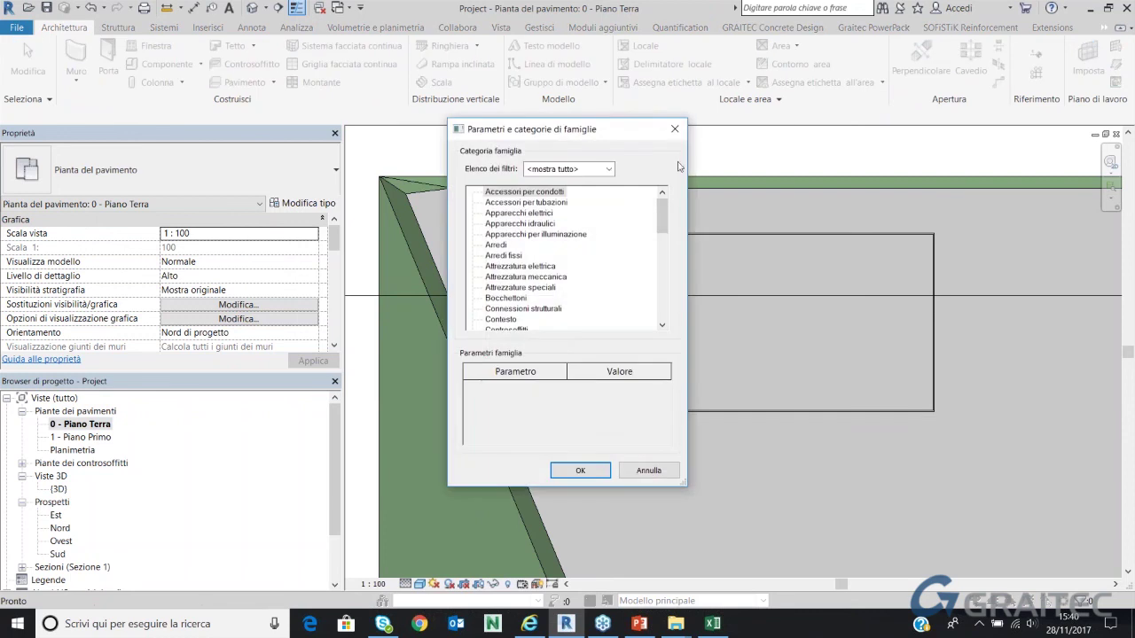
Choose the Modelli generici category and accept the default in-place model name
scroll(521, 282, "down", 2)
scroll(522, 284, "down", 2)
scroll(523, 293, "down", 1)
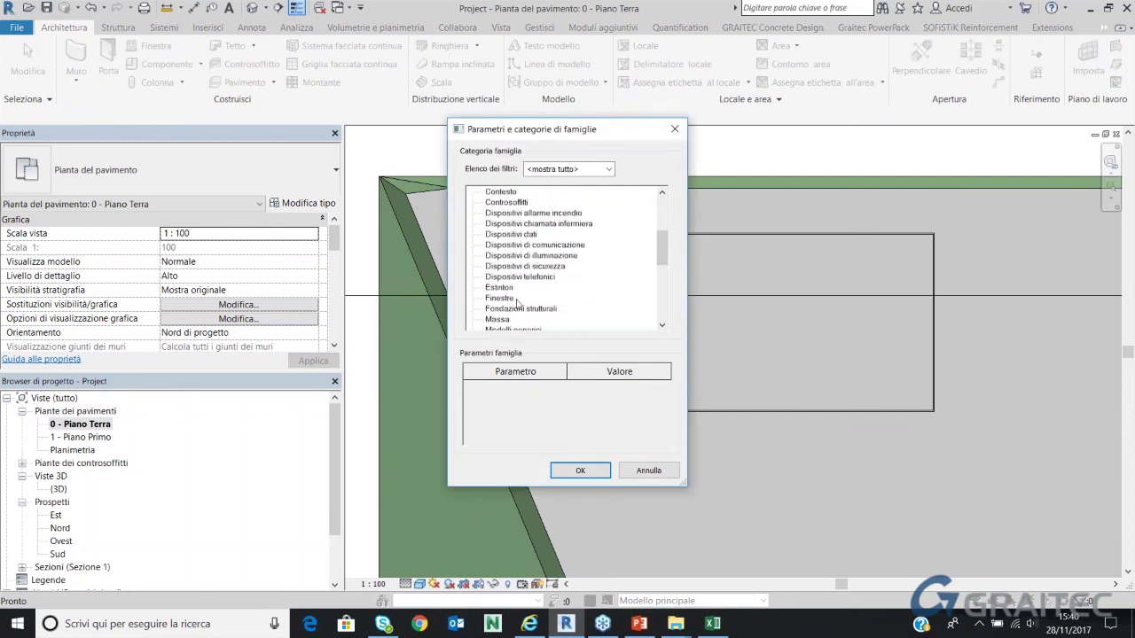
scroll(526, 303, "down", 1)
left_click(518, 289)
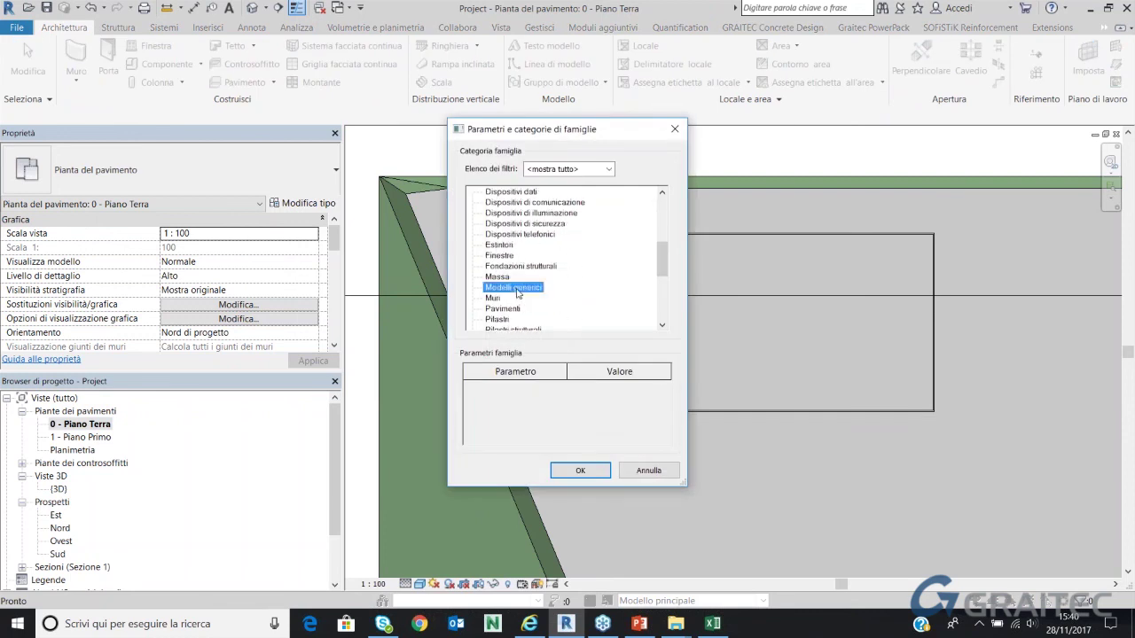
left_click(597, 471)
left_click(795, 237)
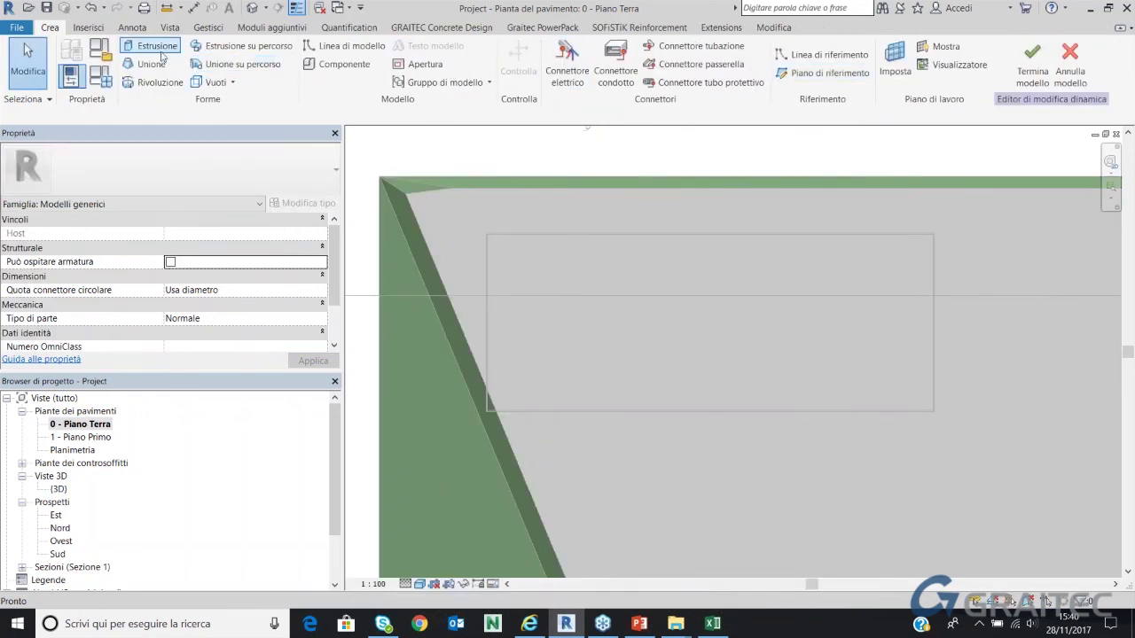
Sketch a rectangular 0.25-deep extrusion from the wall corner to the rectangle's far corner
left_click(159, 51)
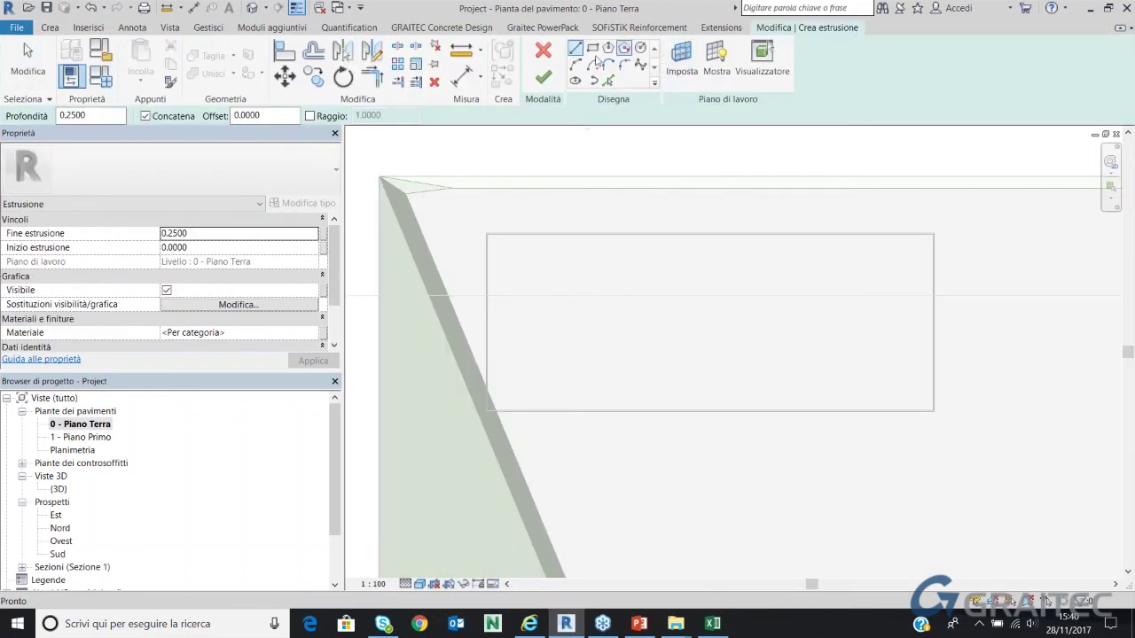
left_click(592, 50)
scroll(479, 227, "up", 2)
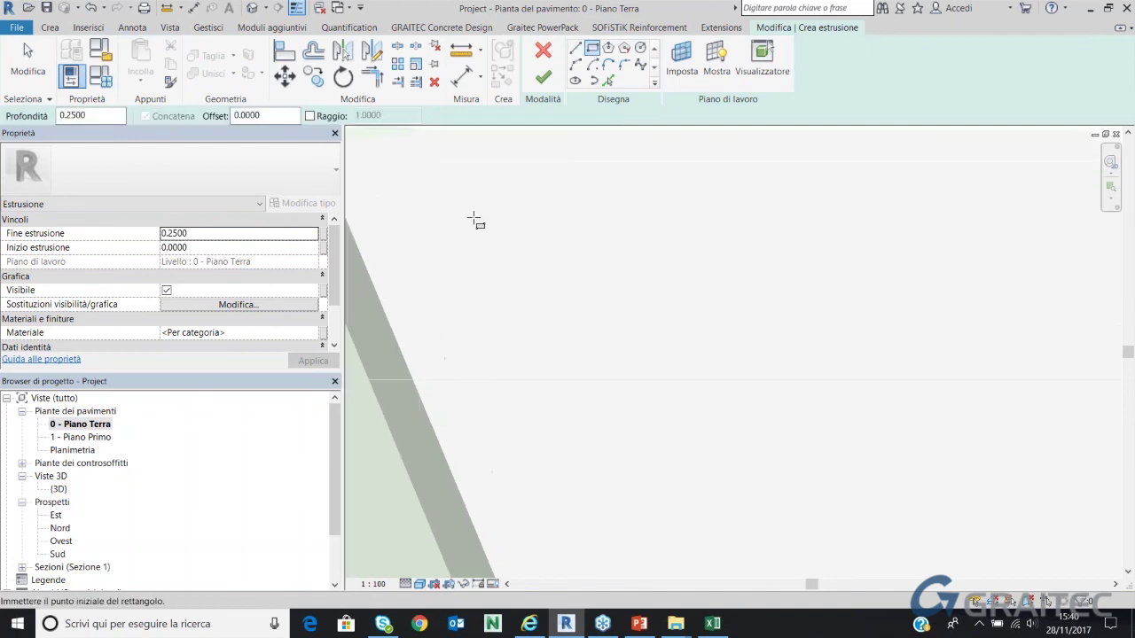
left_click(502, 236)
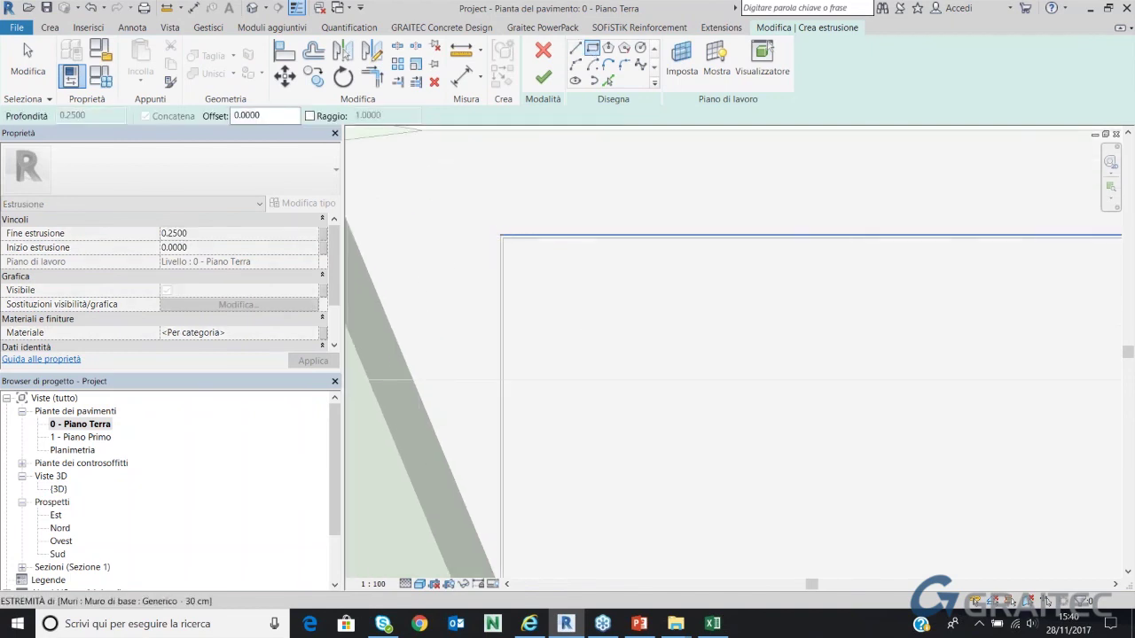
scroll(502, 236, "down", 3)
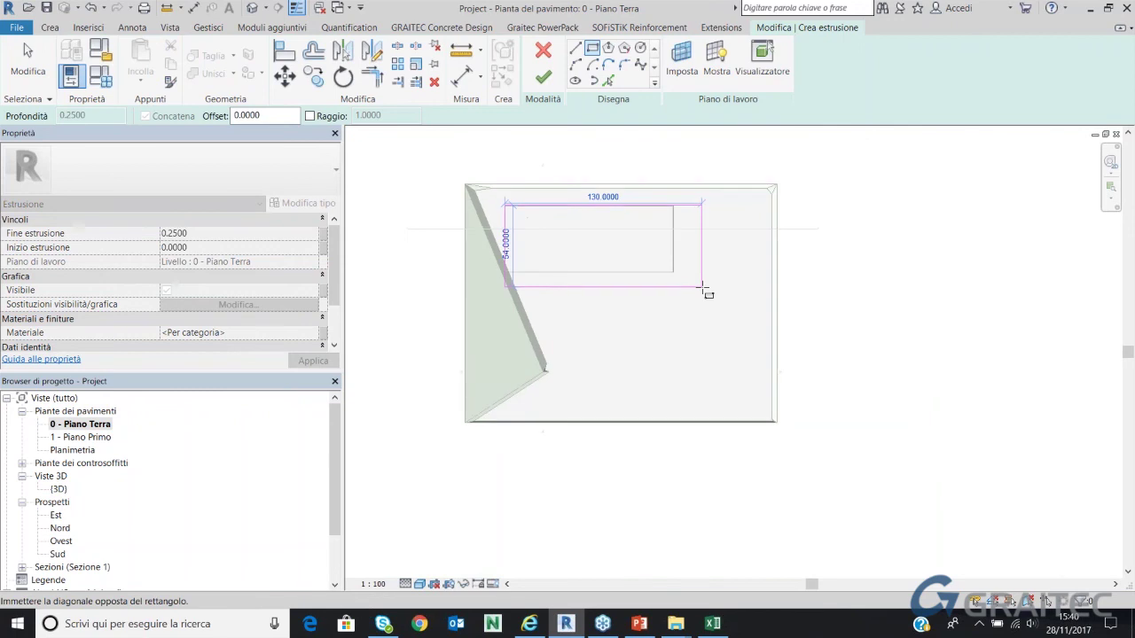
scroll(701, 275, "up", 3)
scroll(683, 264, "up", 2)
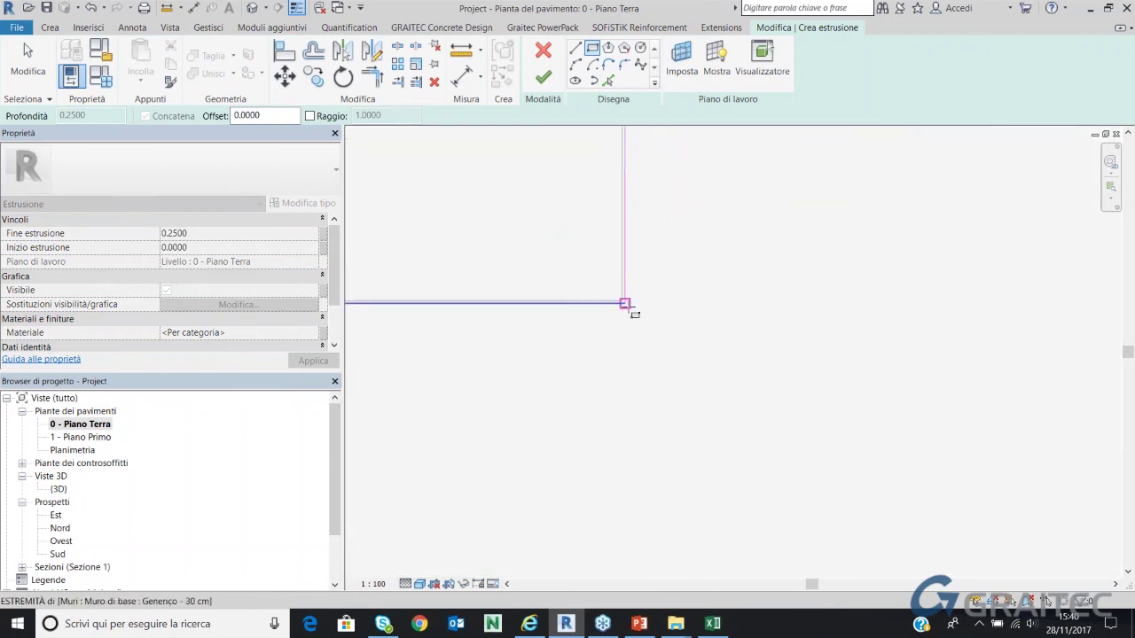
left_click(625, 304)
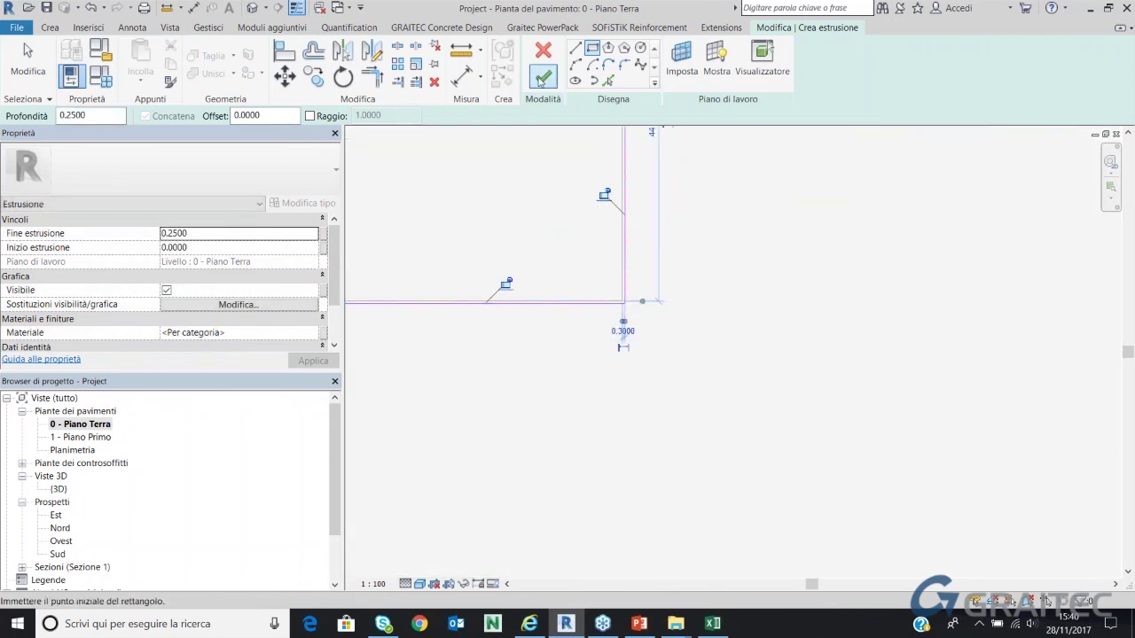
key("Escape")
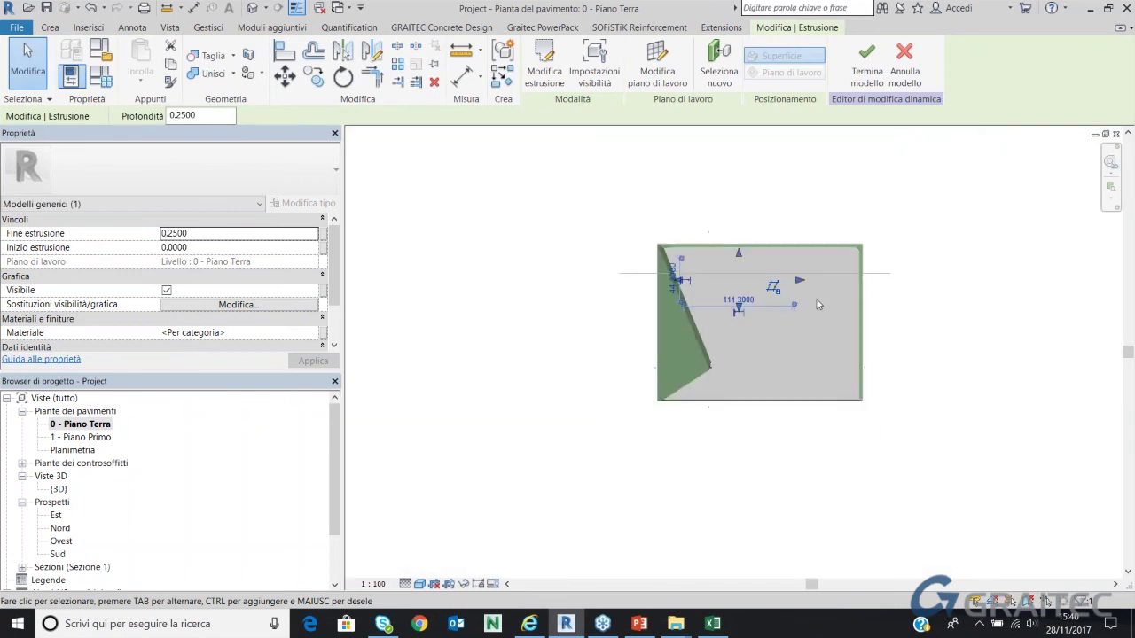
scroll(778, 289, "up", 2)
scroll(240, 278, "down", 2)
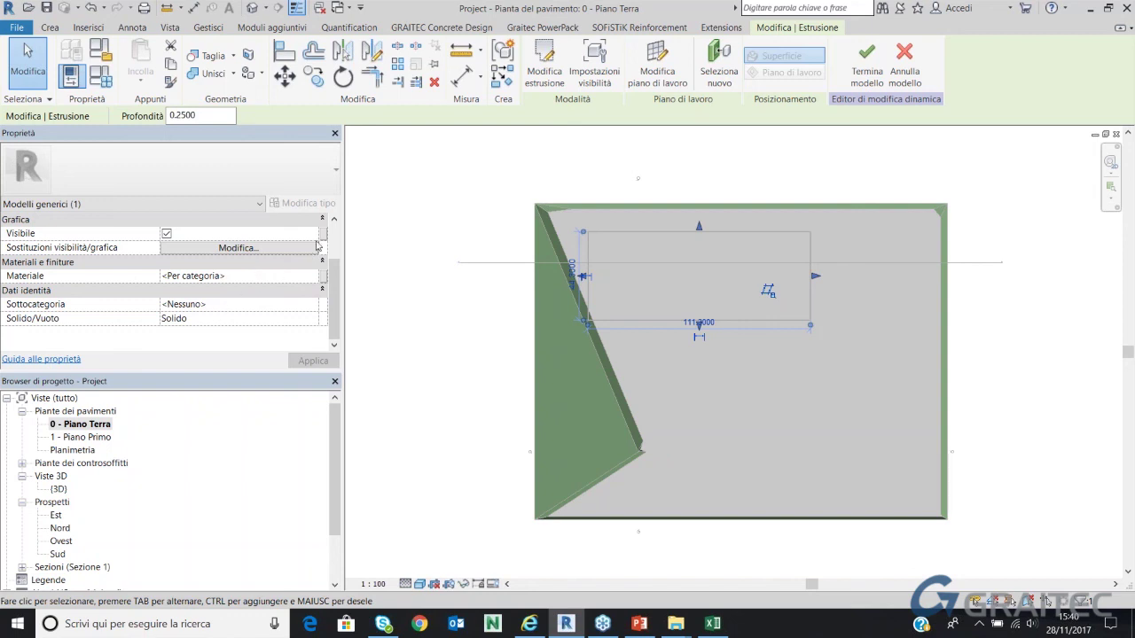
Link the extrusion's visibility to a new instance parameter 'visibilità', then finish the model
left_click(322, 235)
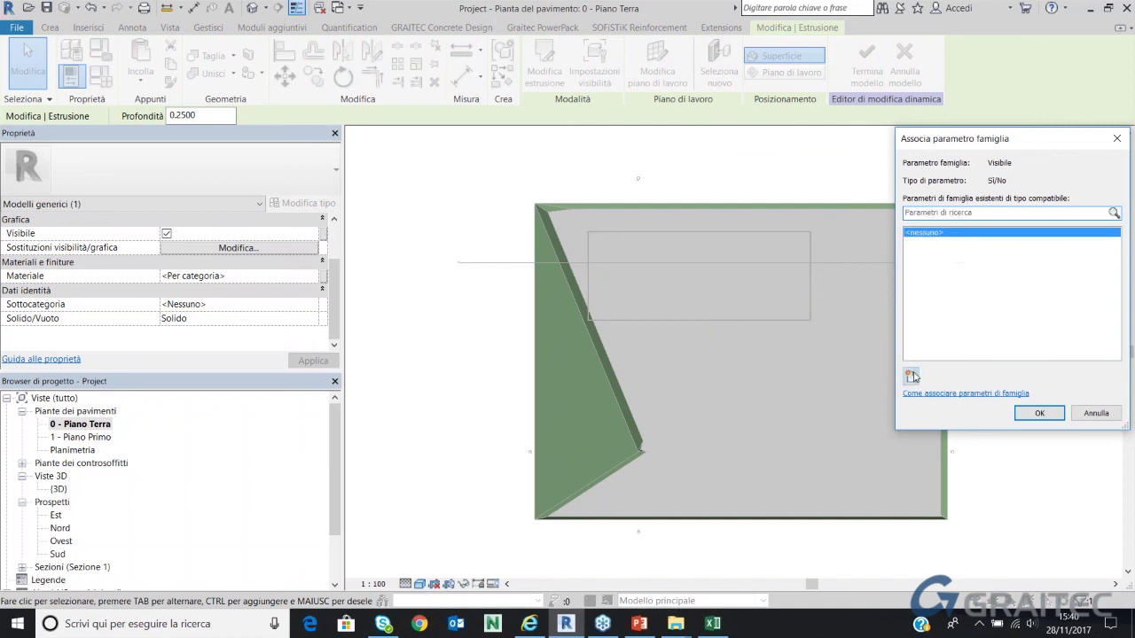
left_click(911, 376)
type("visibilità")
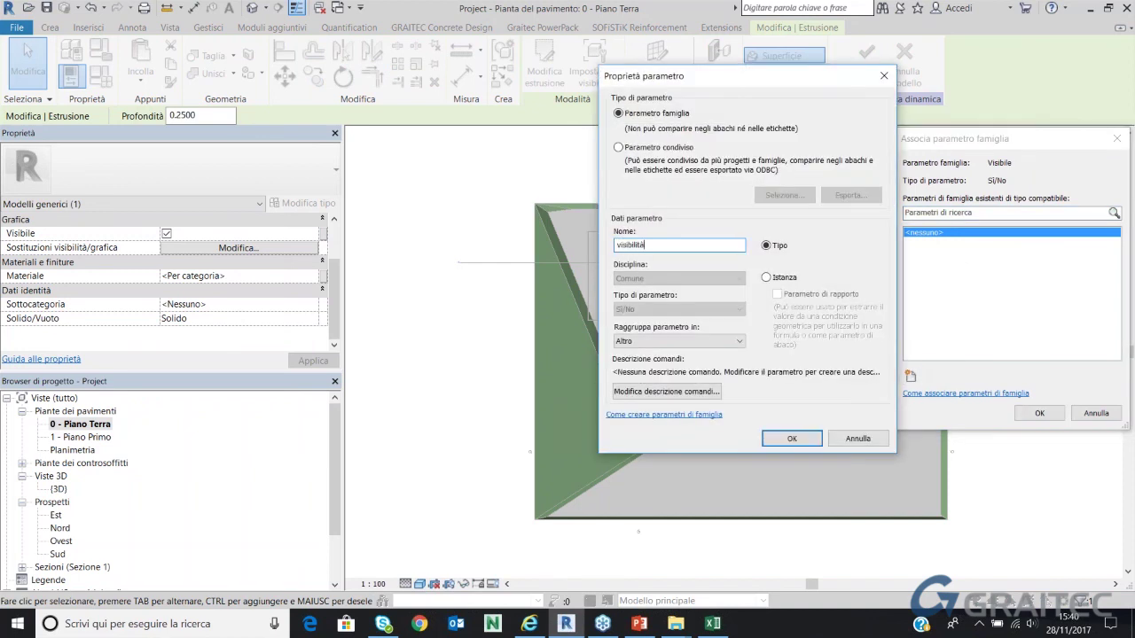
left_click(768, 277)
left_click(792, 438)
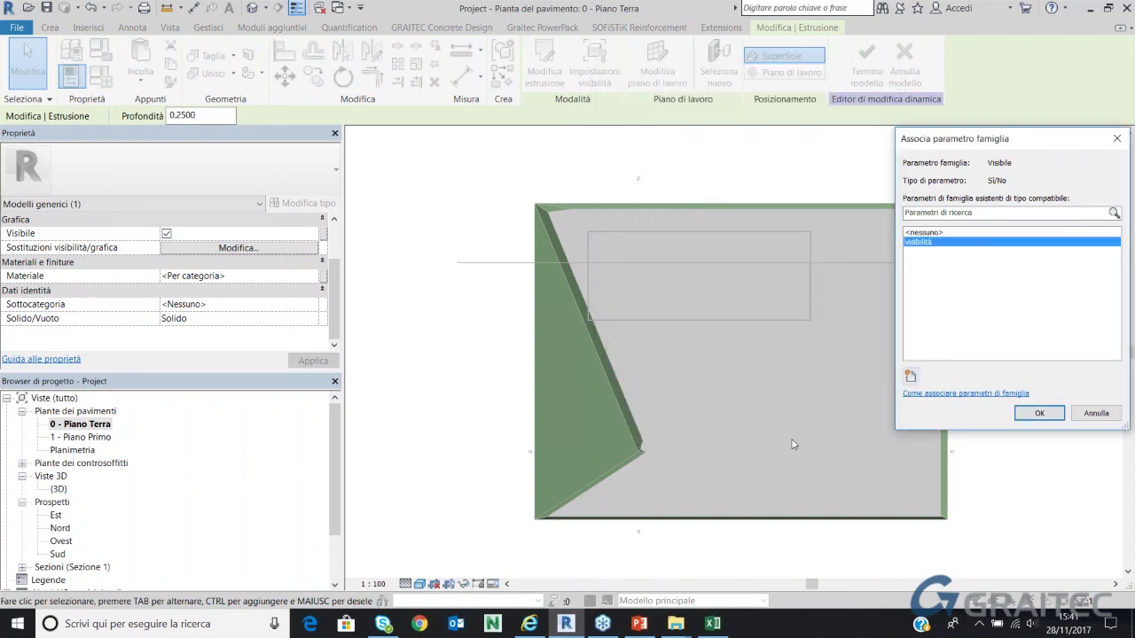
left_click(1029, 414)
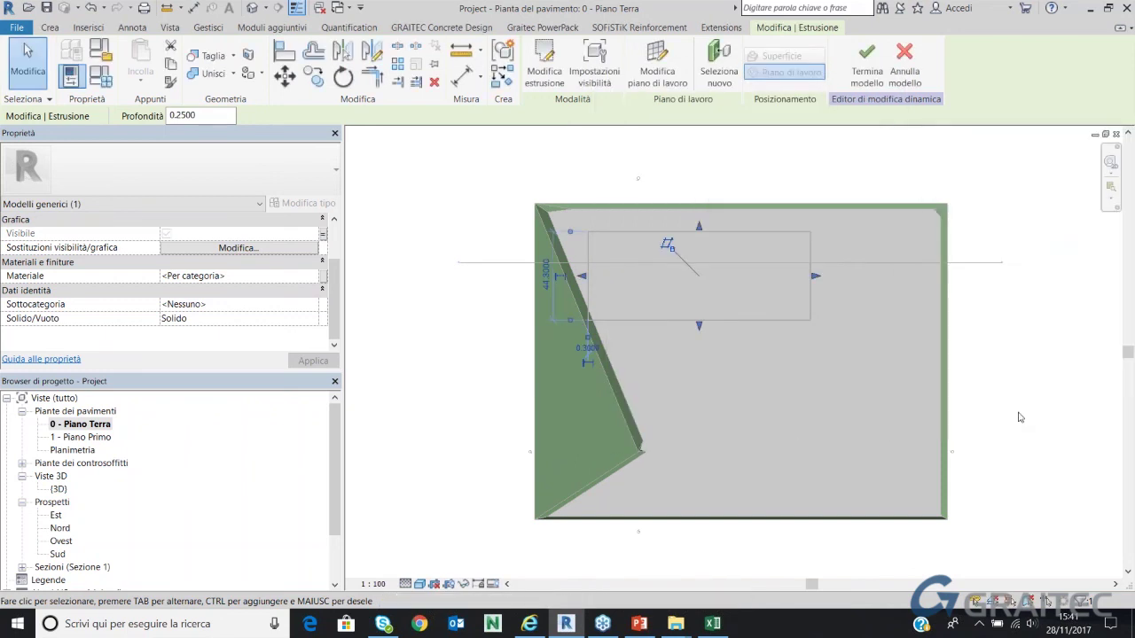
left_click(856, 84)
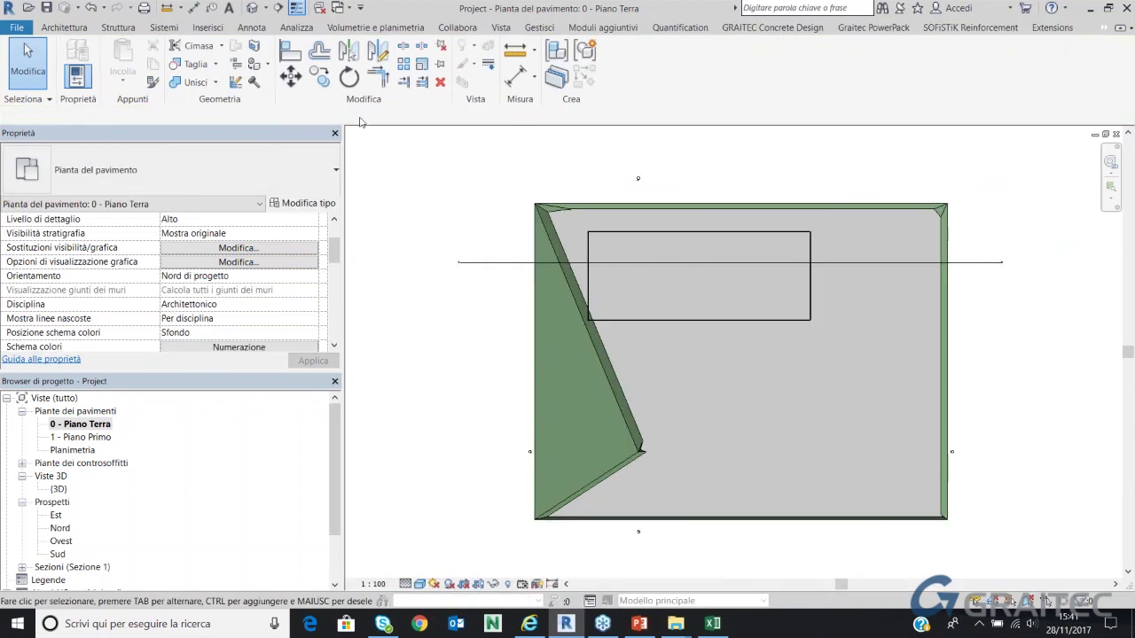
Switch to the {3D} view and set its visual style to Hidden Line
left_click(253, 8)
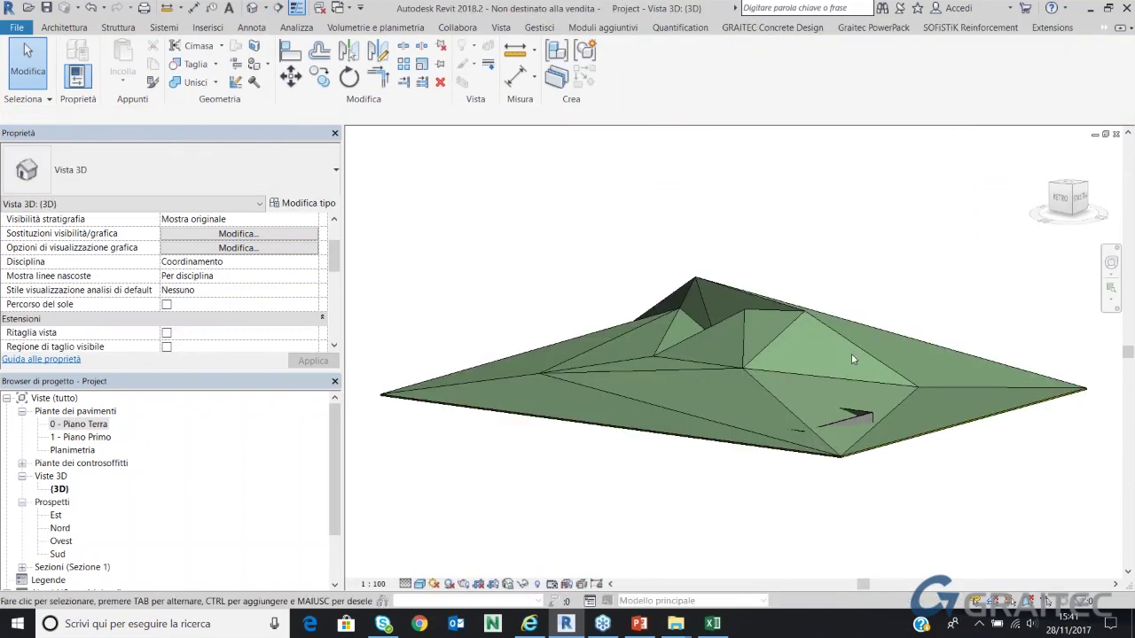
scroll(828, 388, "up", 5)
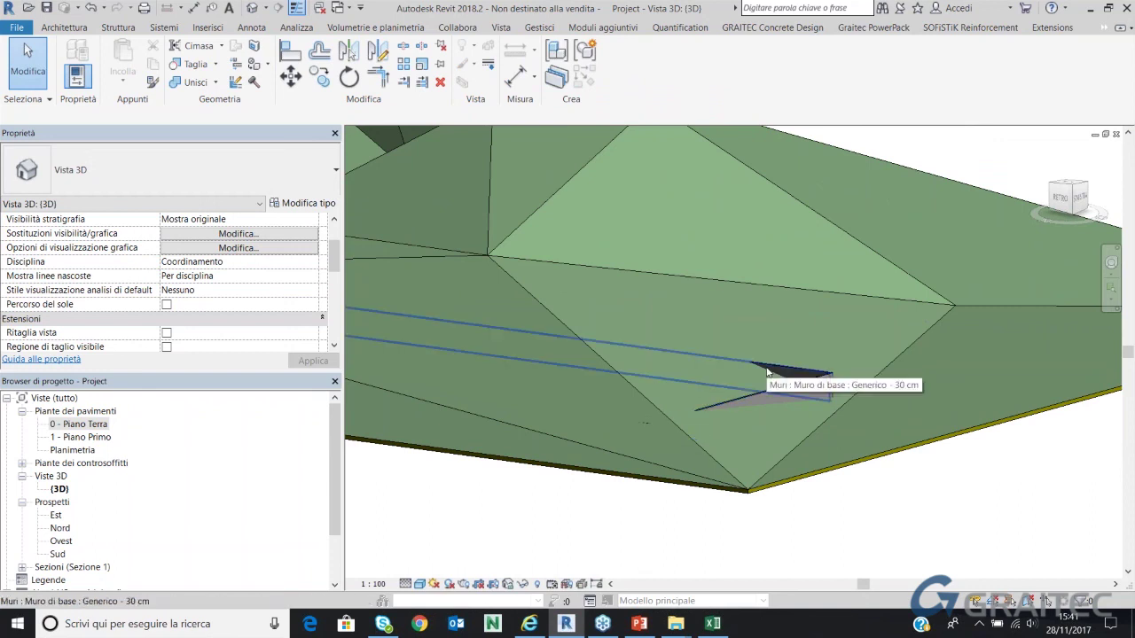
scroll(749, 339, "down", 5)
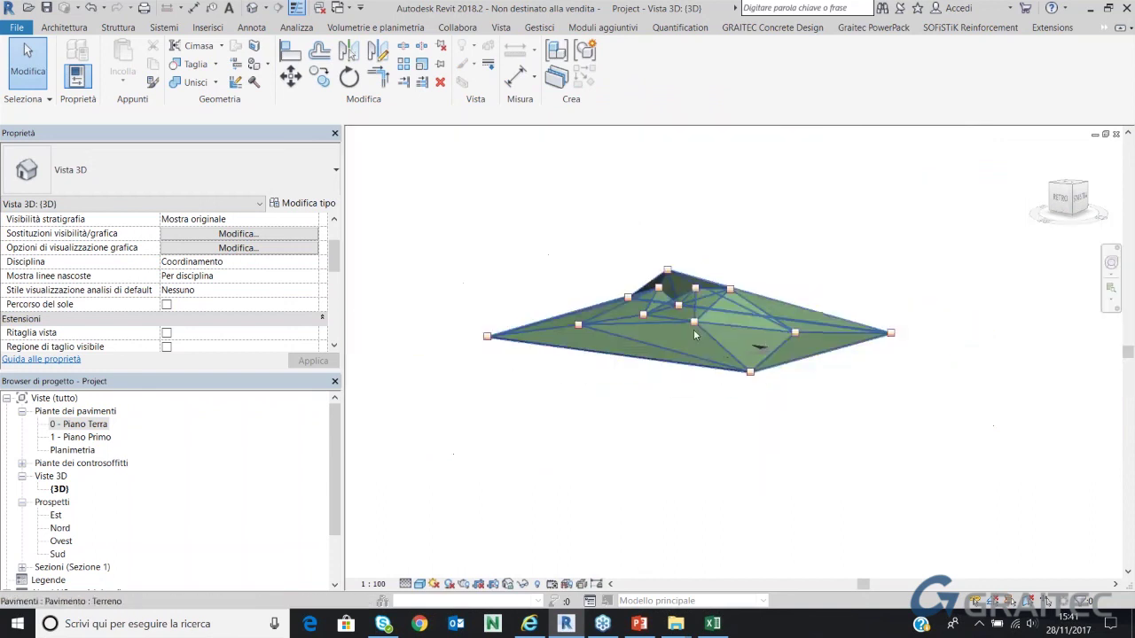
scroll(640, 313, "up", 2)
mouse_move(582, 278)
left_mouse_down()
mouse_move(859, 420)
mouse_move(839, 446)
left_mouse_up()
left_click(839, 446)
left_click(420, 584)
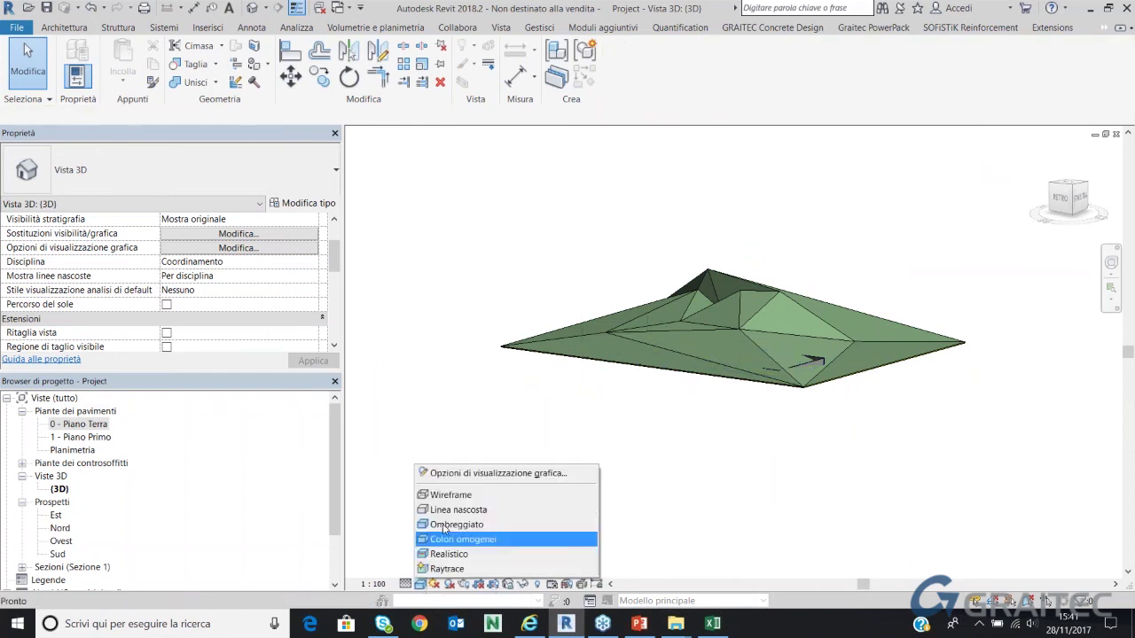
left_click(459, 510)
Zoom in, cycle wall picks with Tab, and expand Sezioni in the Project Browser
scroll(798, 394, "up", 2)
scroll(798, 395, "up", 2)
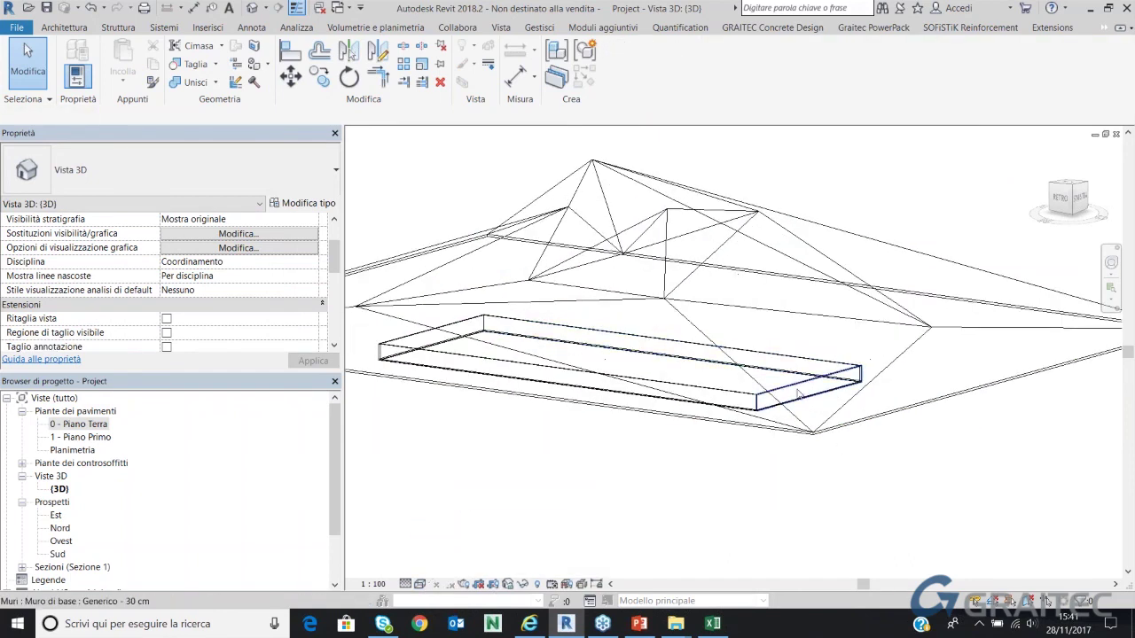
key("Tab")
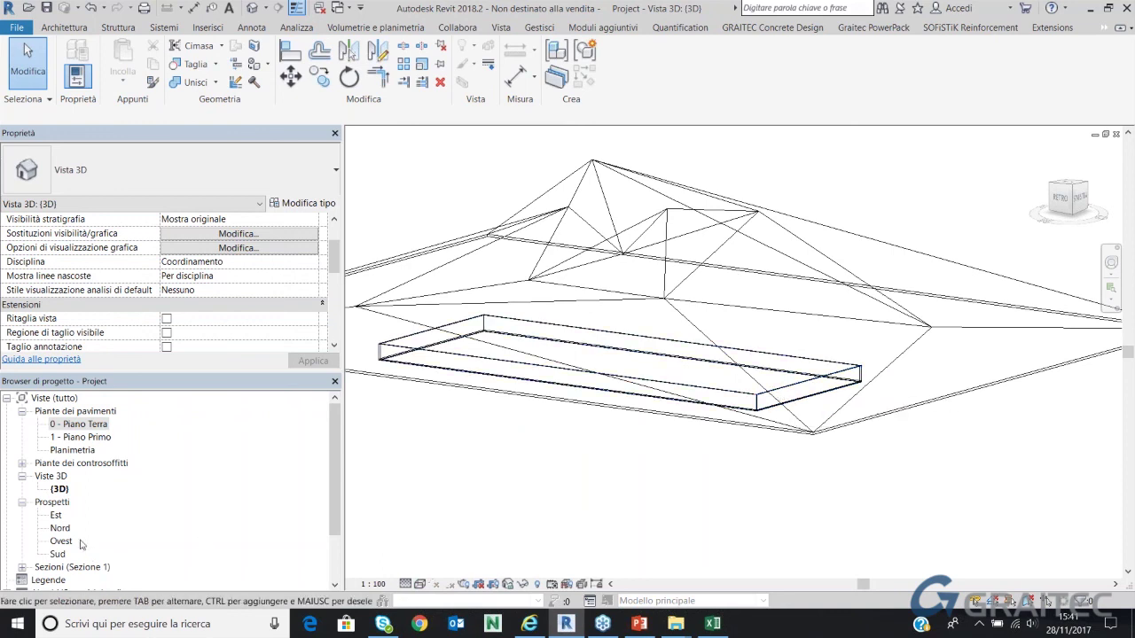
double_click(88, 567)
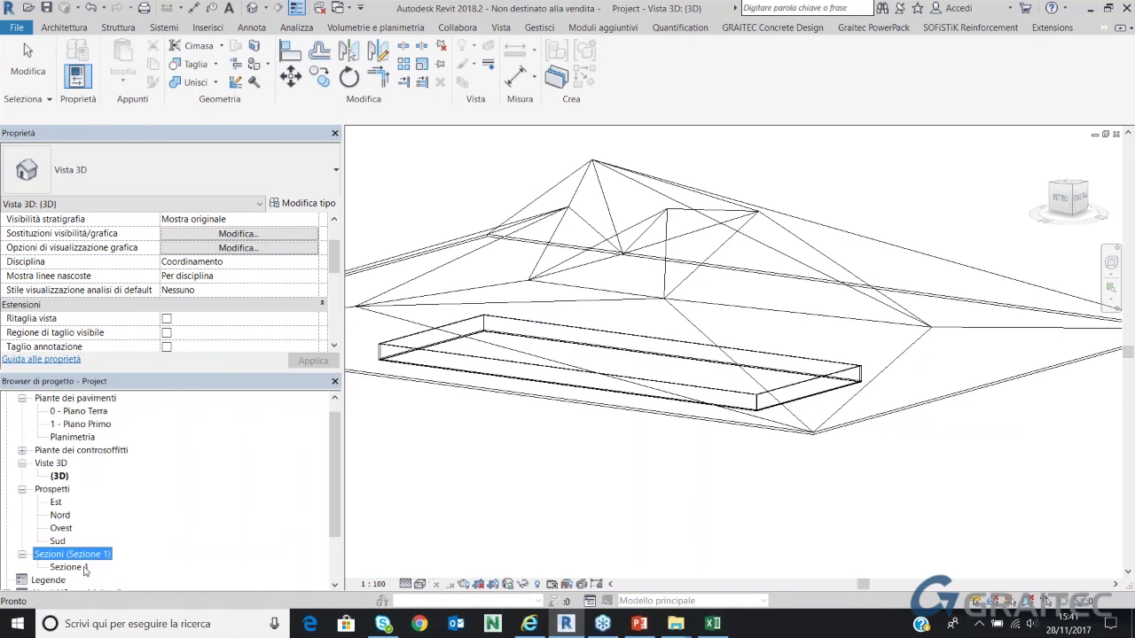
Open Sezione 1 and filter a window selection down to only the Modelli generici model
double_click(85, 568)
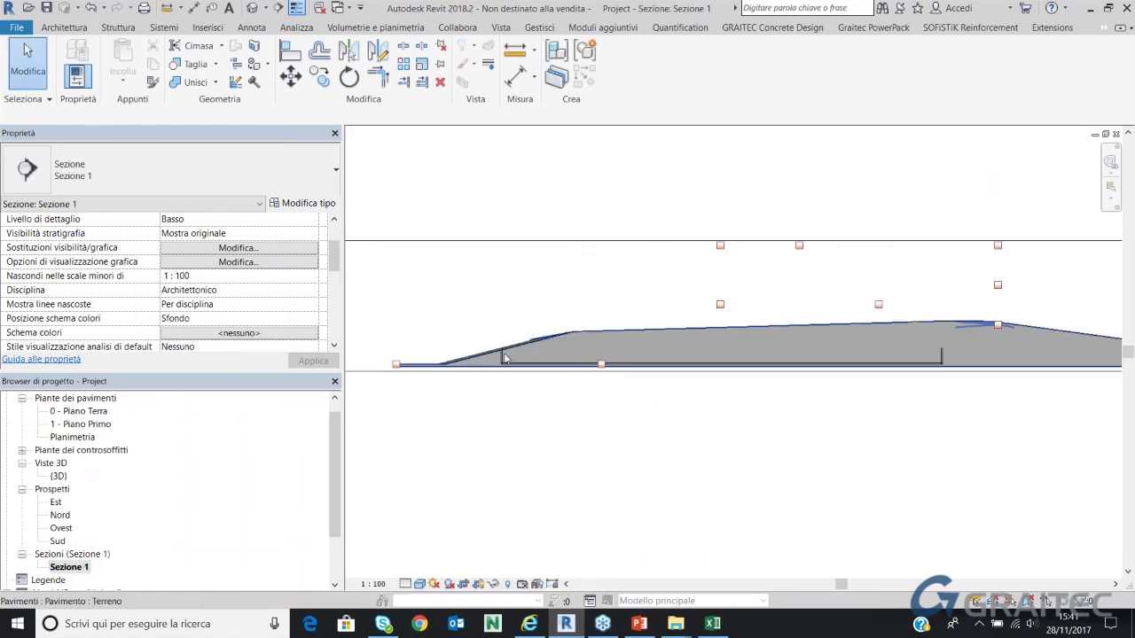
scroll(519, 359, "up", 3)
scroll(516, 365, "up", 1)
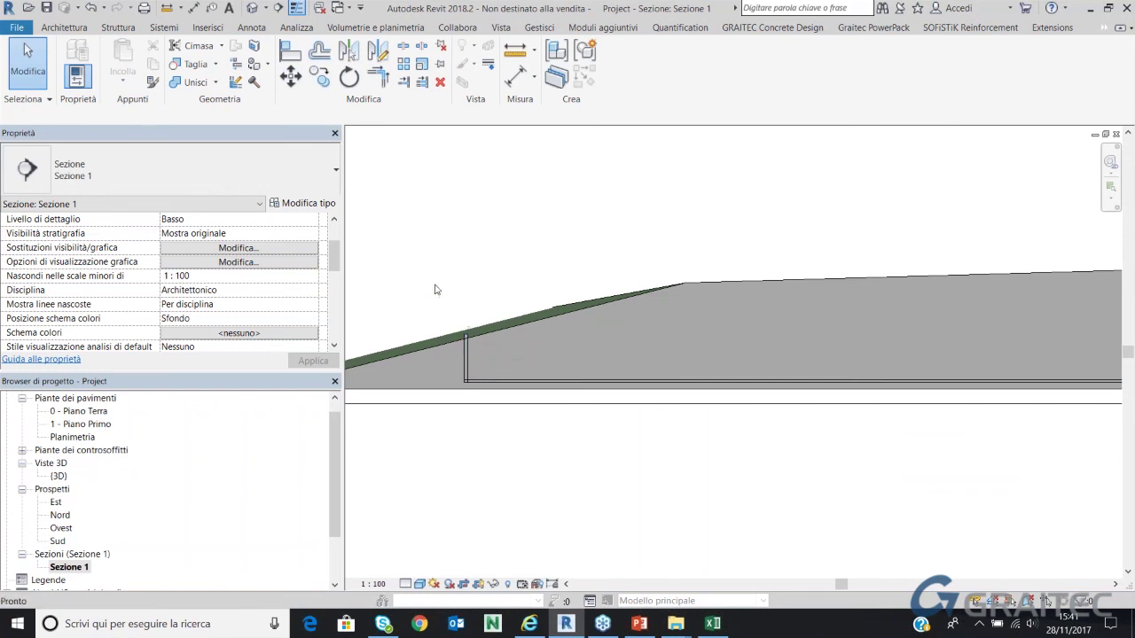
scroll(439, 287, "down", 3)
left_click_drag(423, 252, 833, 369)
left_click(619, 60)
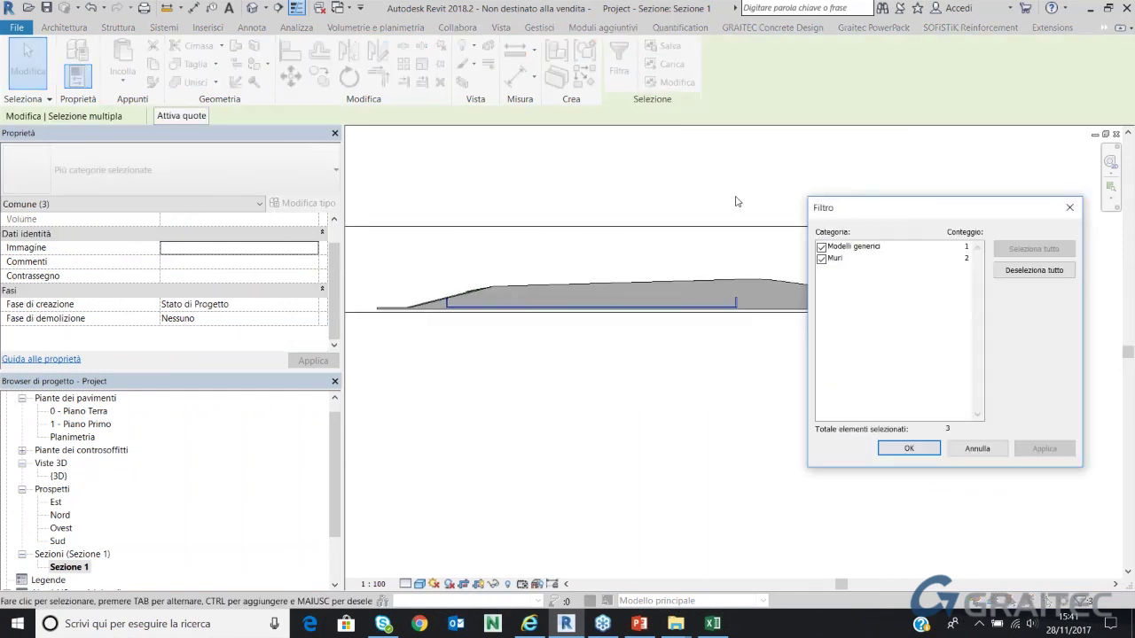
left_click(843, 259)
left_click(843, 259)
left_click(909, 448)
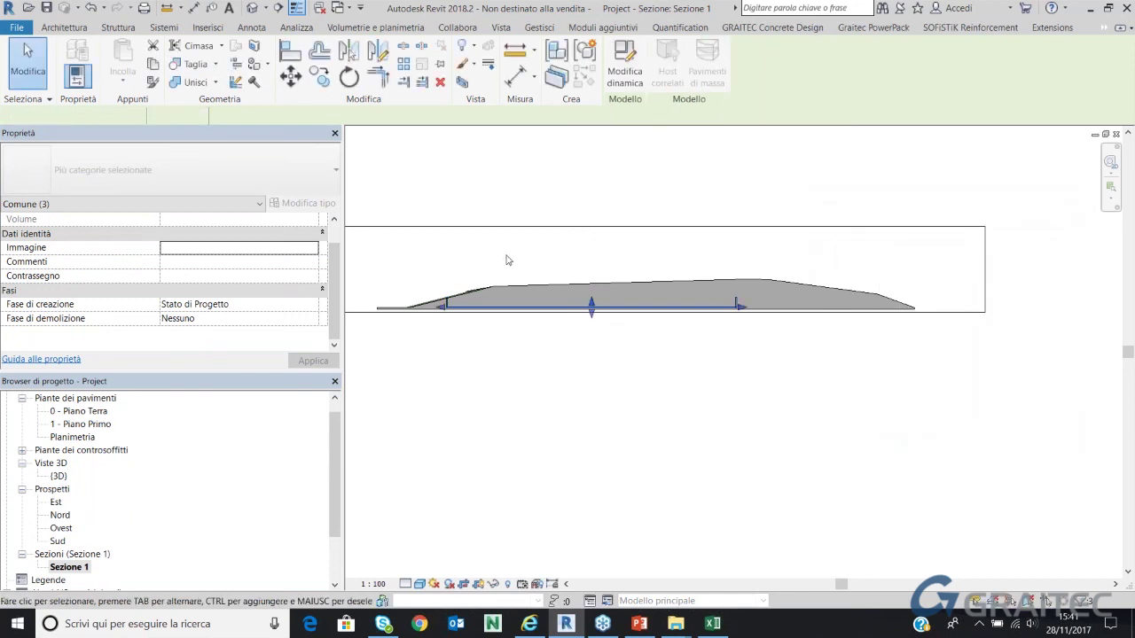
Drag the extrusion's shape handle upward, growing its volume from 1232.648 to 4683.714 m³
scroll(471, 266, "up", 2)
scroll(436, 329, "up", 2)
scroll(469, 363, "up", 2)
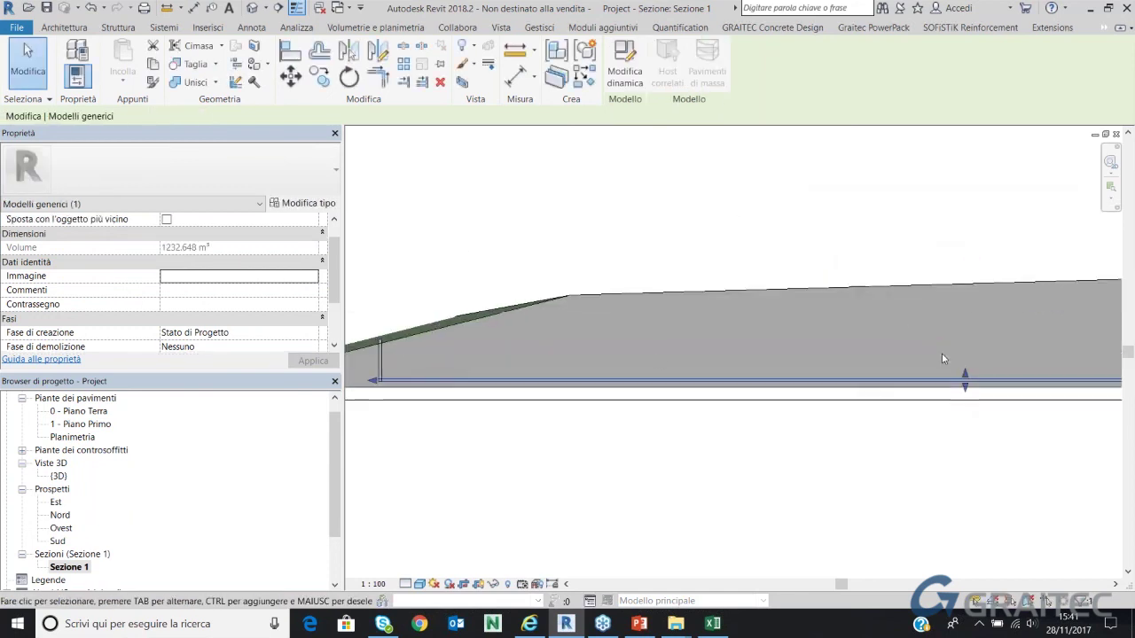
left_click_drag(965, 383, 964, 344)
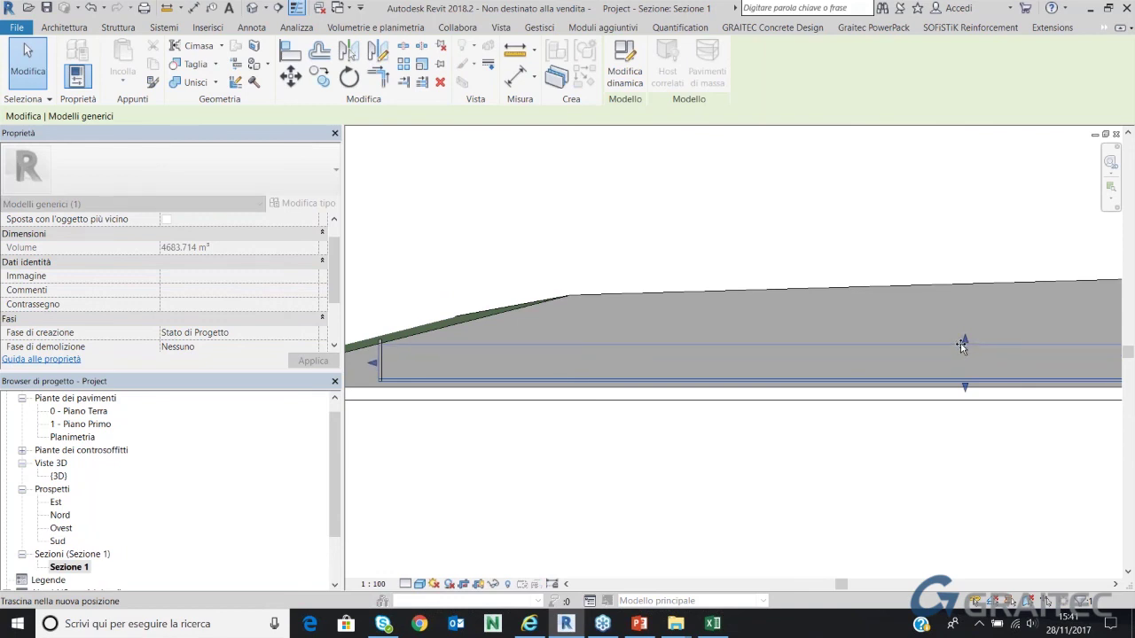
left_click(686, 218)
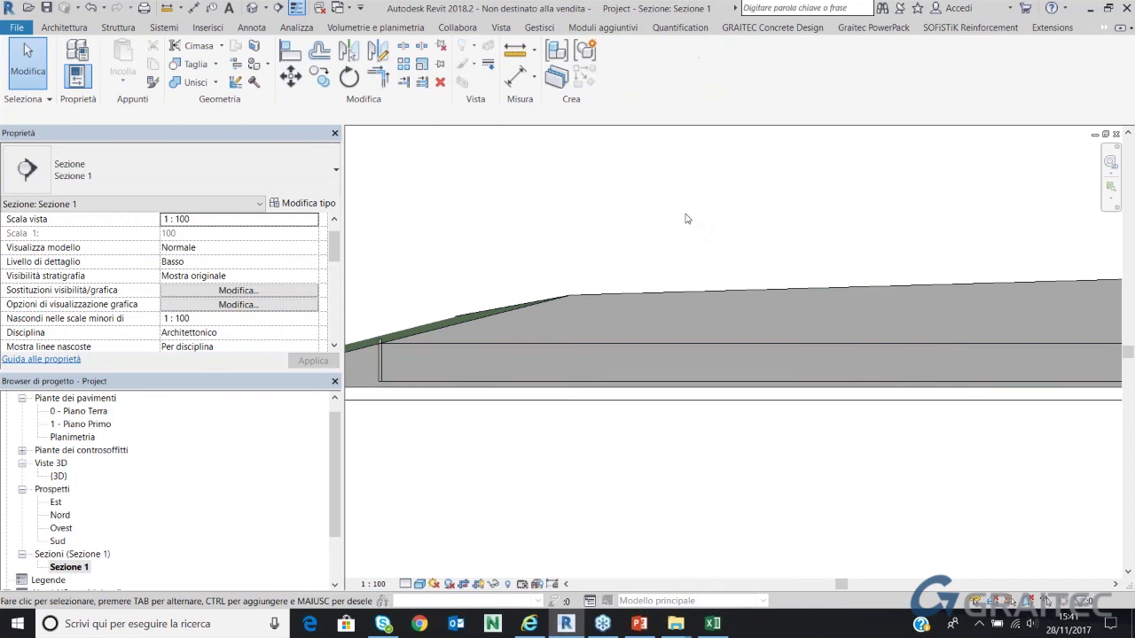
Join the generic model with the Terreno floor using Unisci
left_click(206, 82)
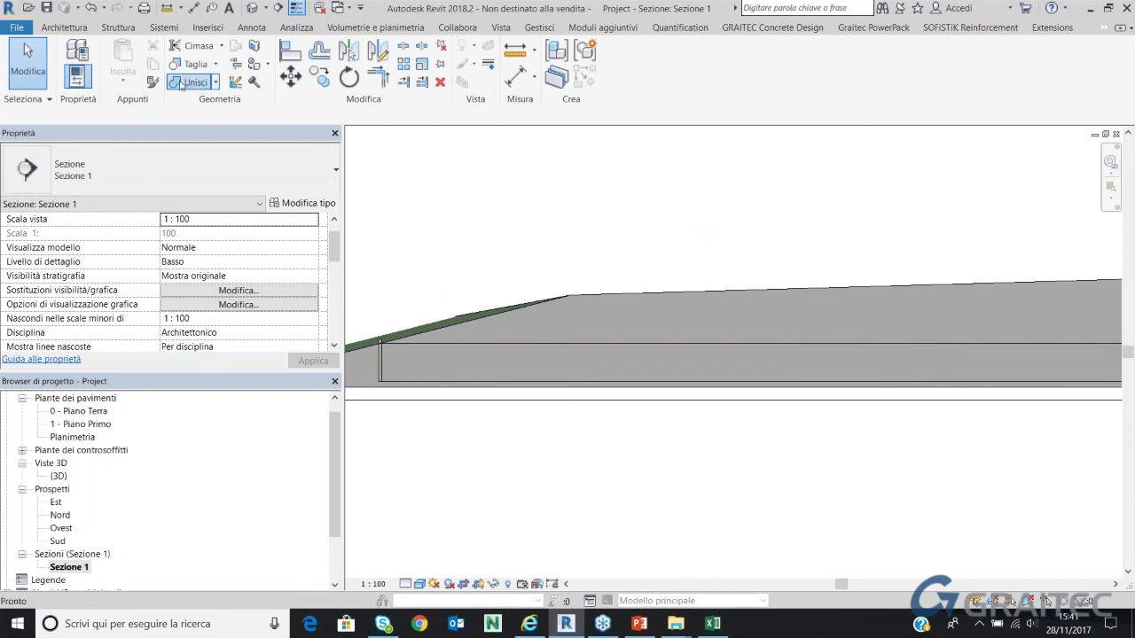
left_click(626, 354)
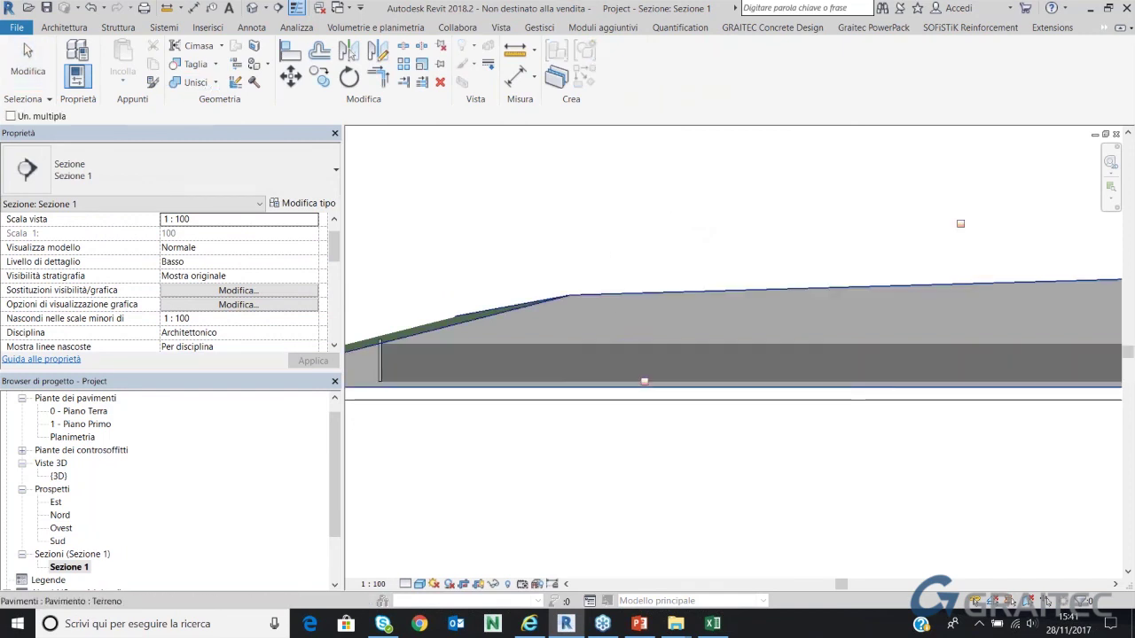
left_click(617, 303)
key("Escape")
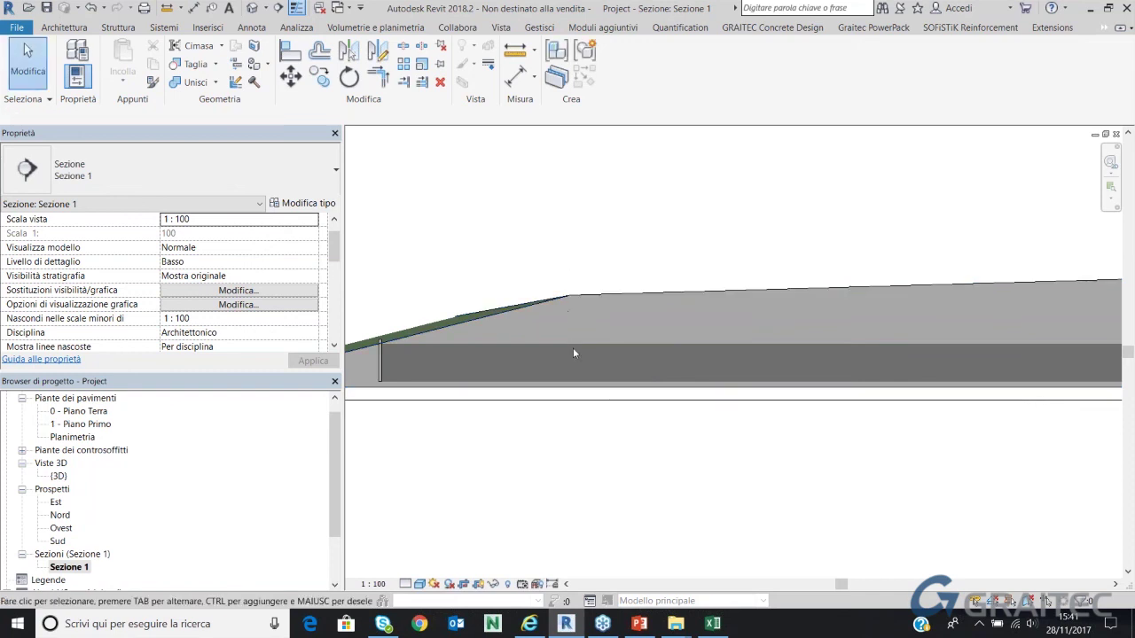
Select the Terreno floor to check the join, then return to the {3D} view
scroll(555, 349, "down", 1)
scroll(555, 348, "down", 1)
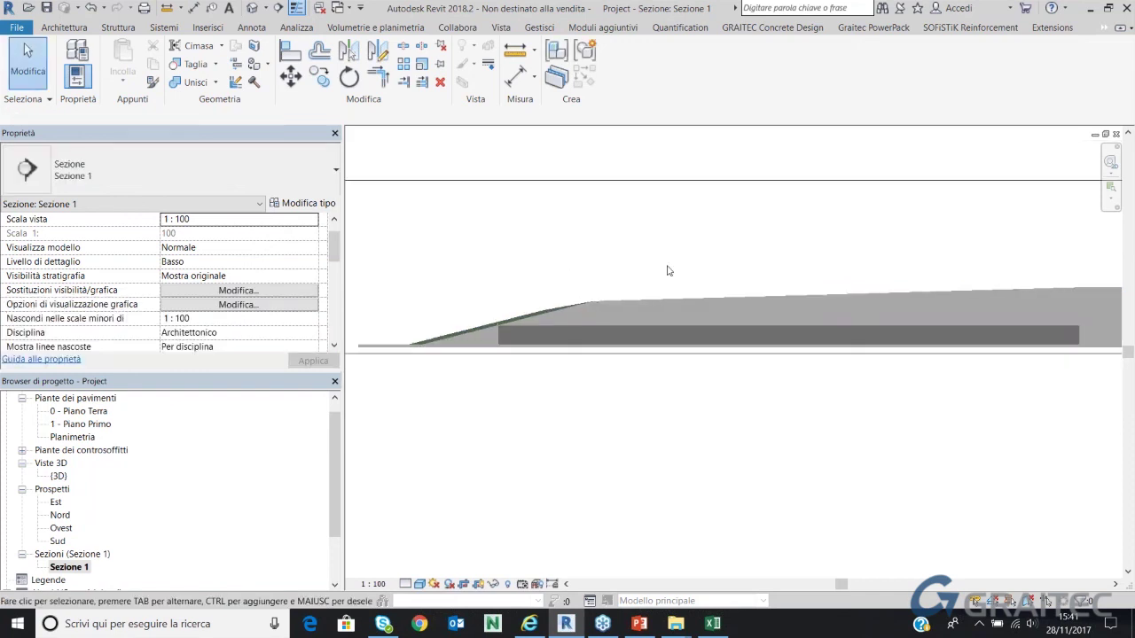
scroll(555, 348, "down", 1)
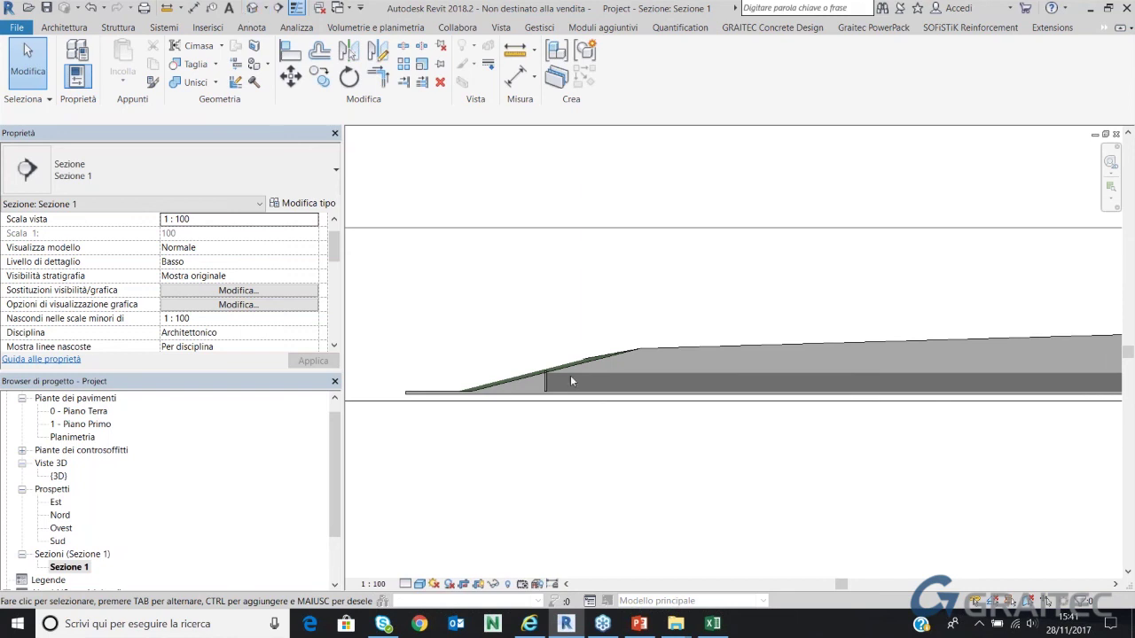
scroll(570, 375, "up", 1)
scroll(548, 392, "up", 1)
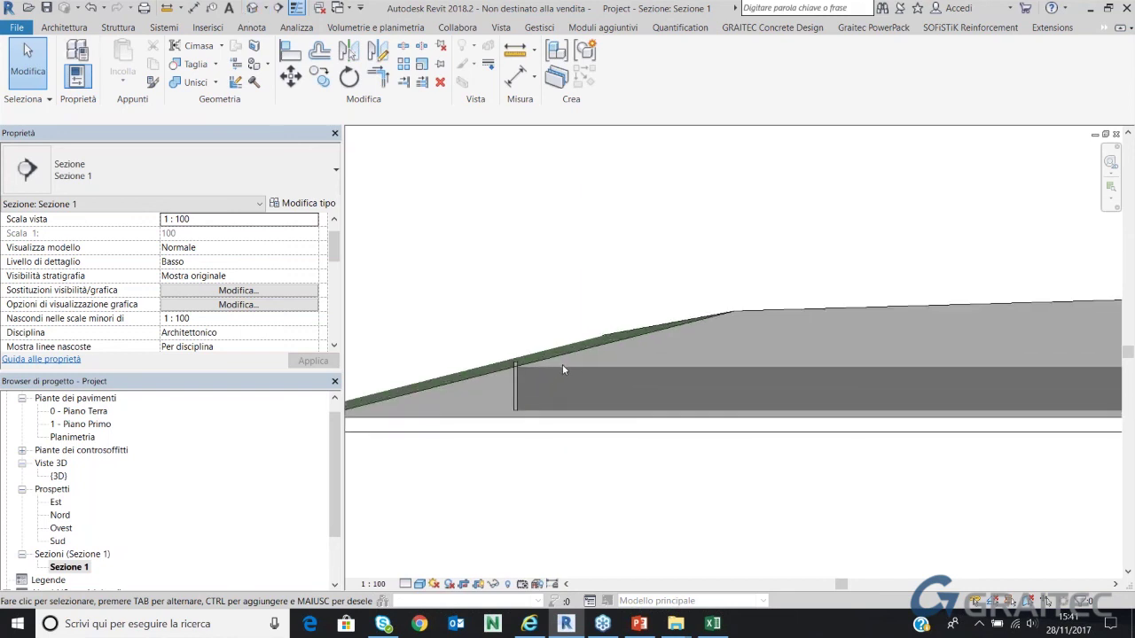
left_click(546, 415)
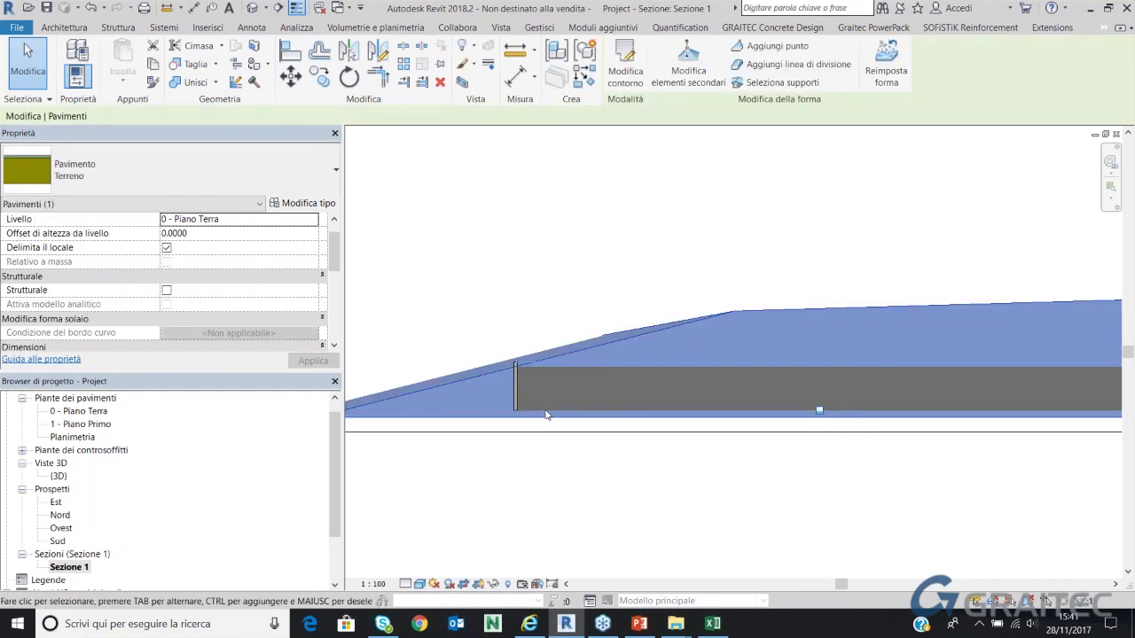
key("Escape")
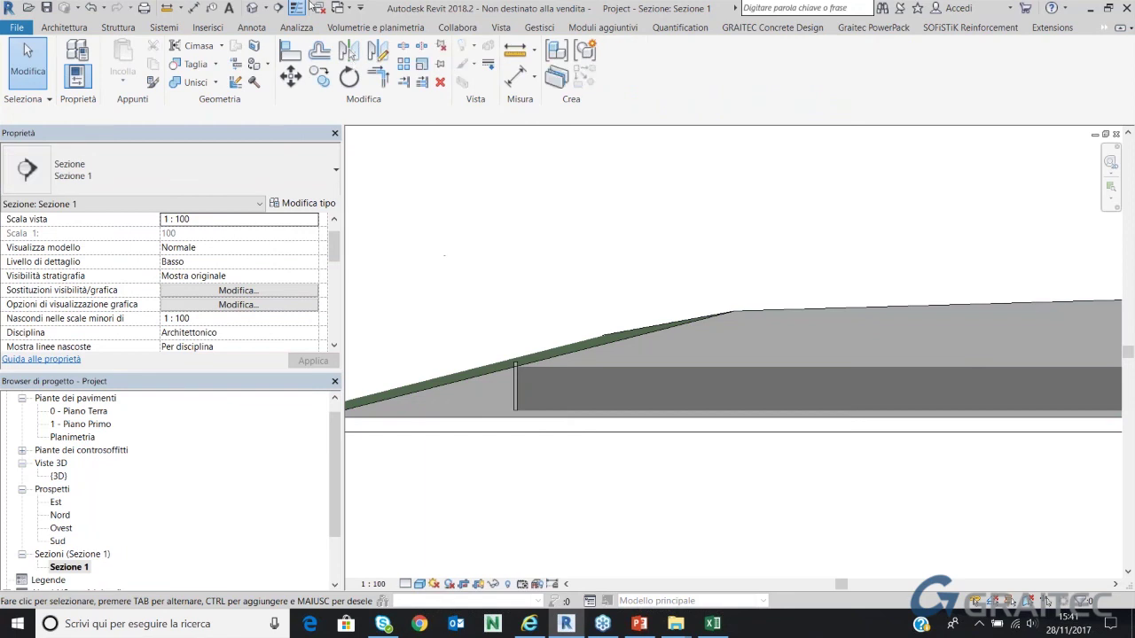
left_click(253, 8)
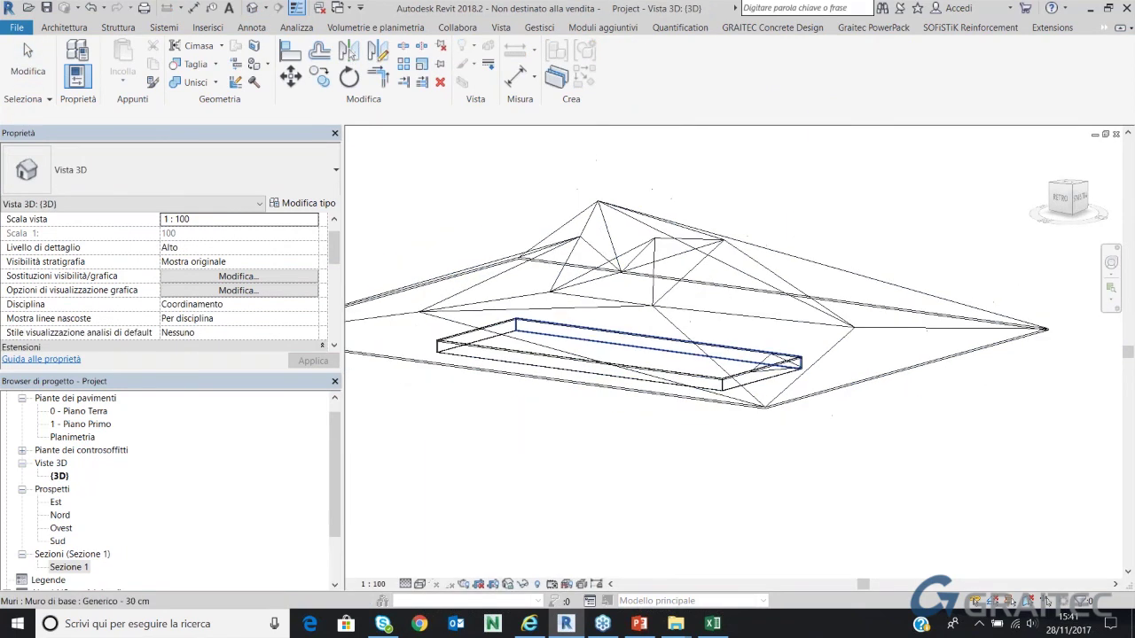
Set the 3D view's visual style to Realistico
left_click(420, 584)
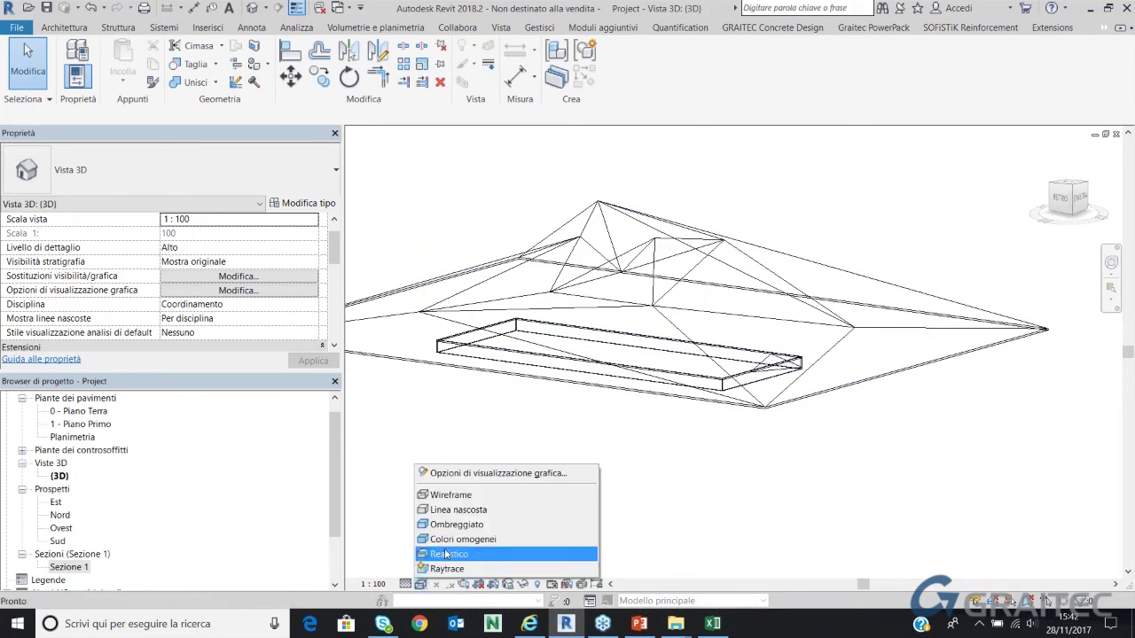
left_click(448, 525)
scroll(786, 380, "up", 3)
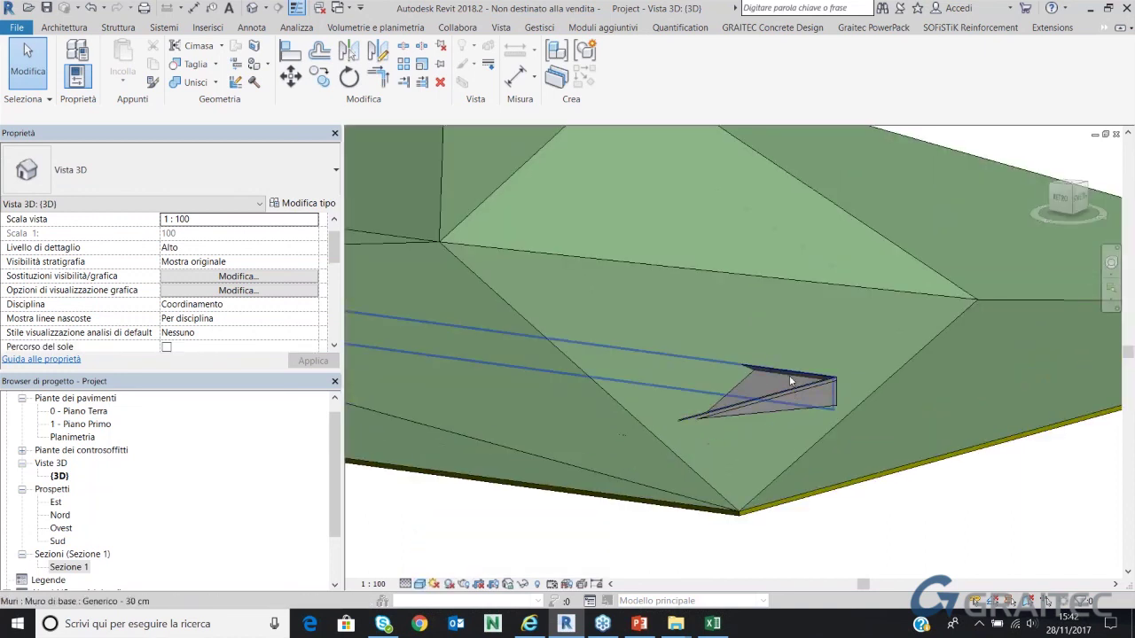
Uncheck the generic model's visibilità parameter and orbit to view the terrain cut
left_click(791, 380)
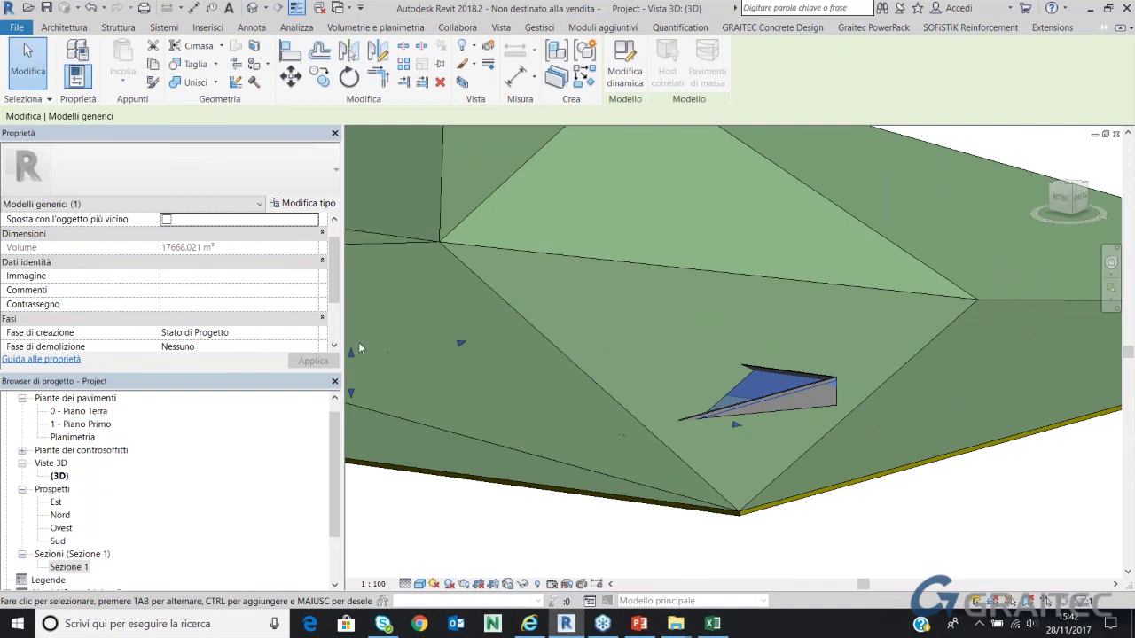
scroll(292, 304, "down", 2)
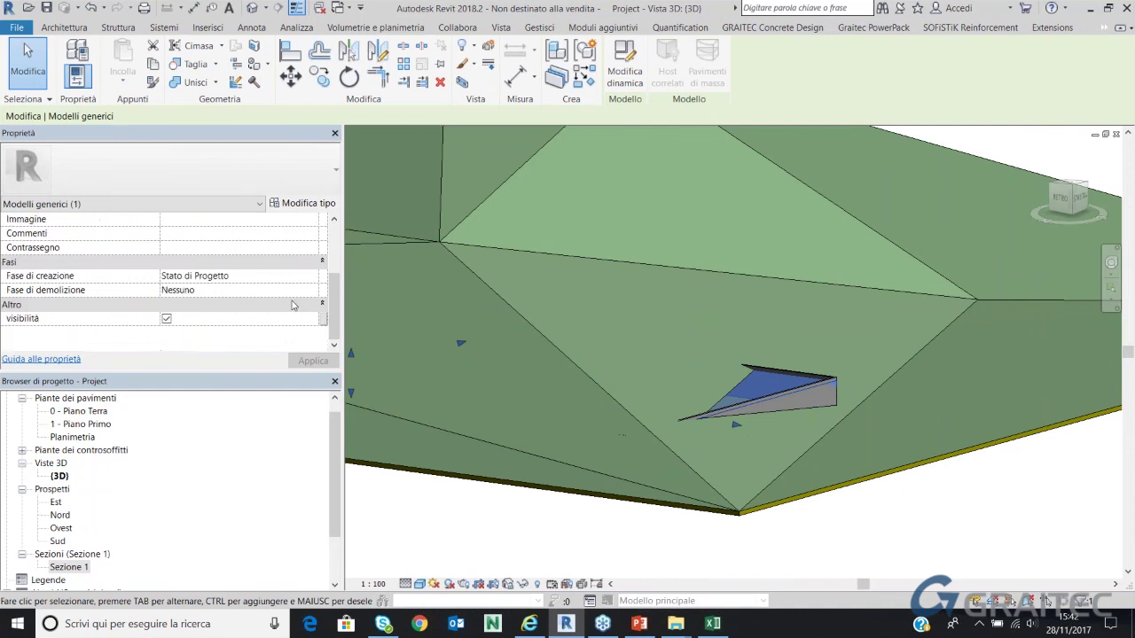
left_click(165, 318)
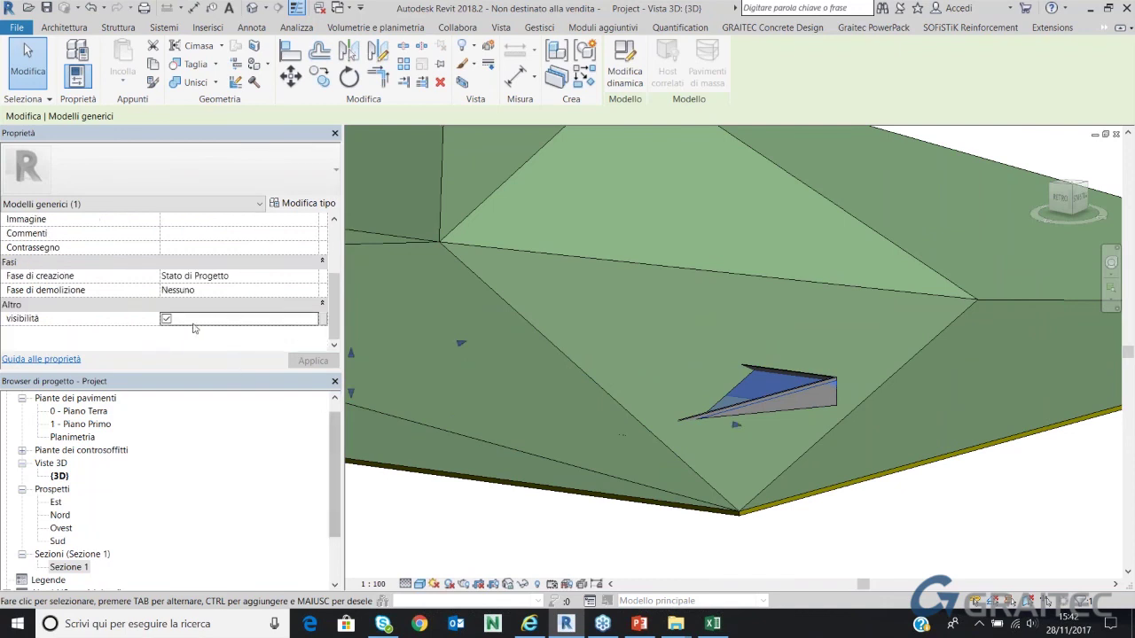
left_click(464, 520)
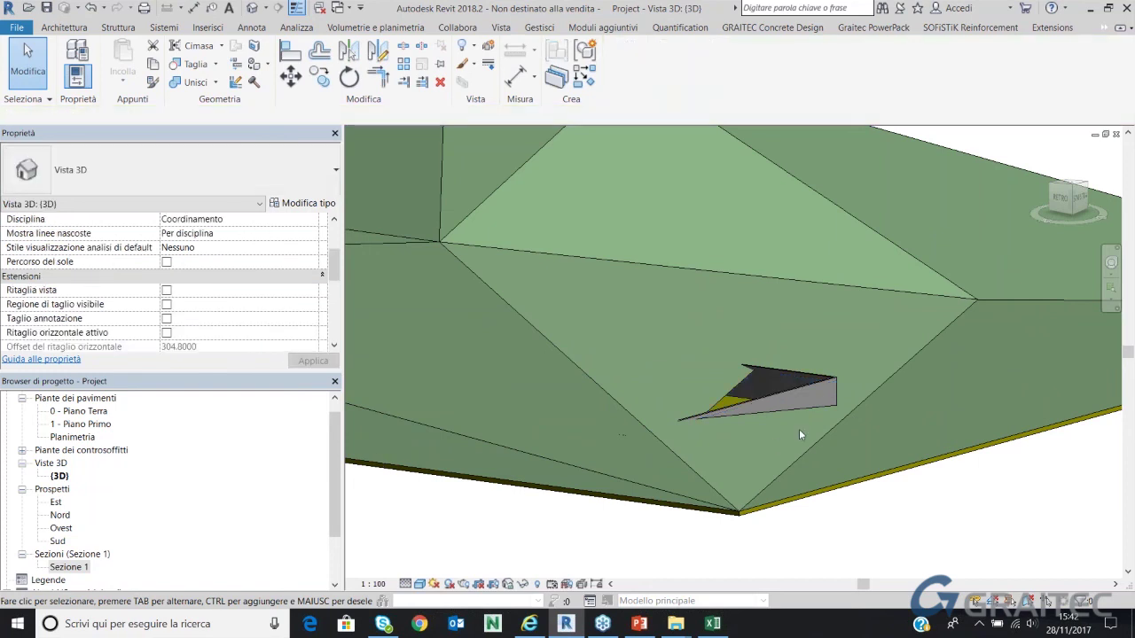
middle_click_drag(799, 429, 11, 535, "shift")
Open Sezione 1 and zoom in on the empty cut left in the terrain
double_click(68, 566)
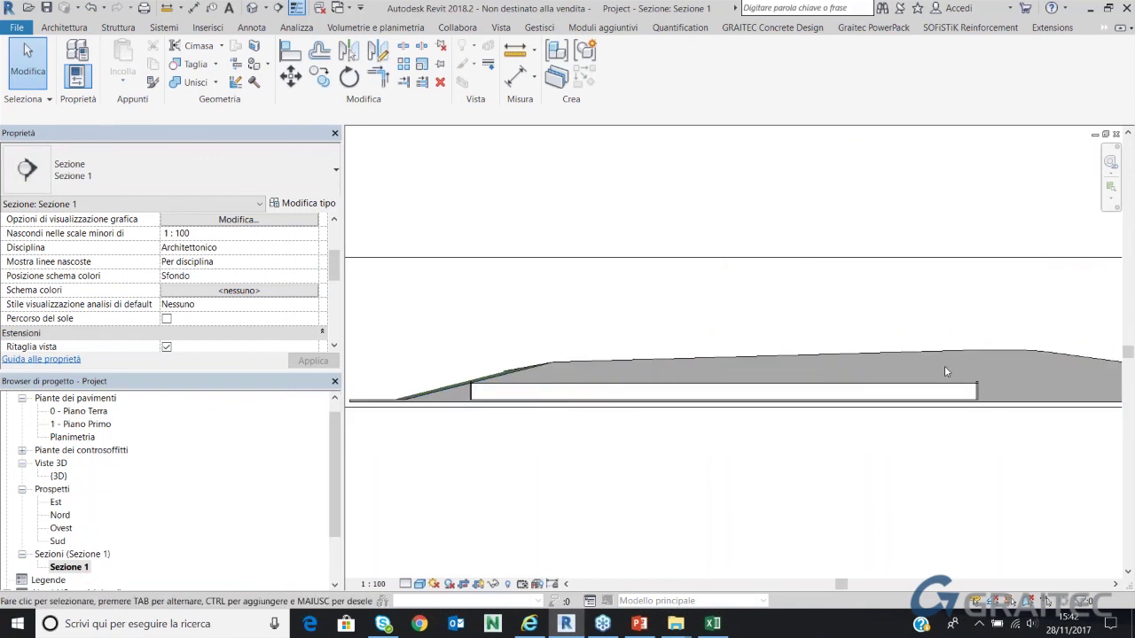
scroll(813, 393, "up", 1)
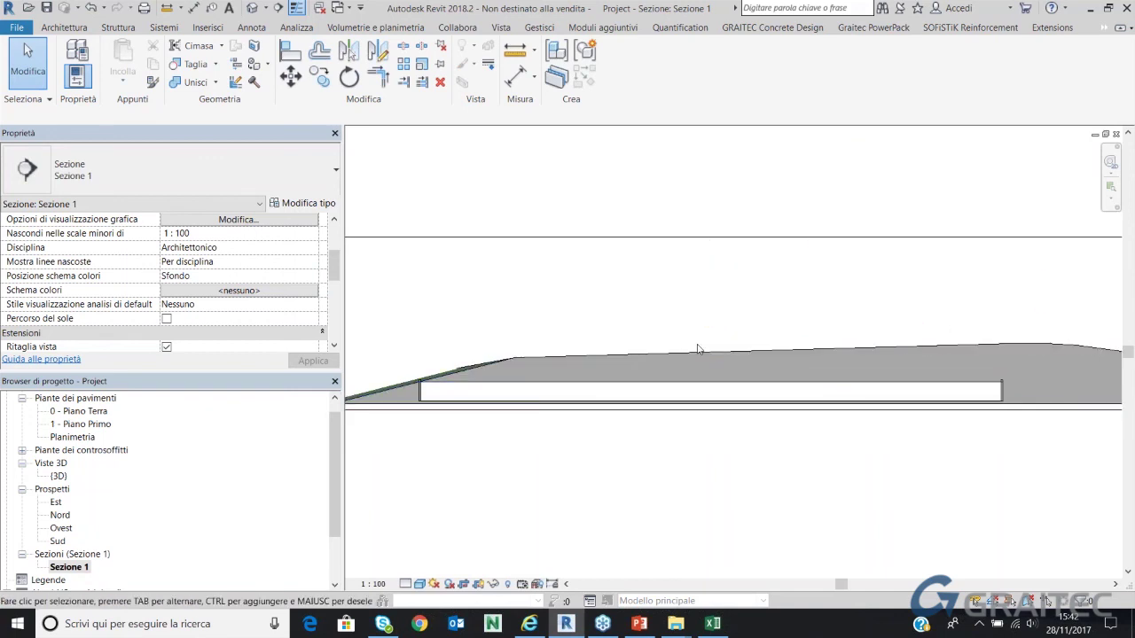
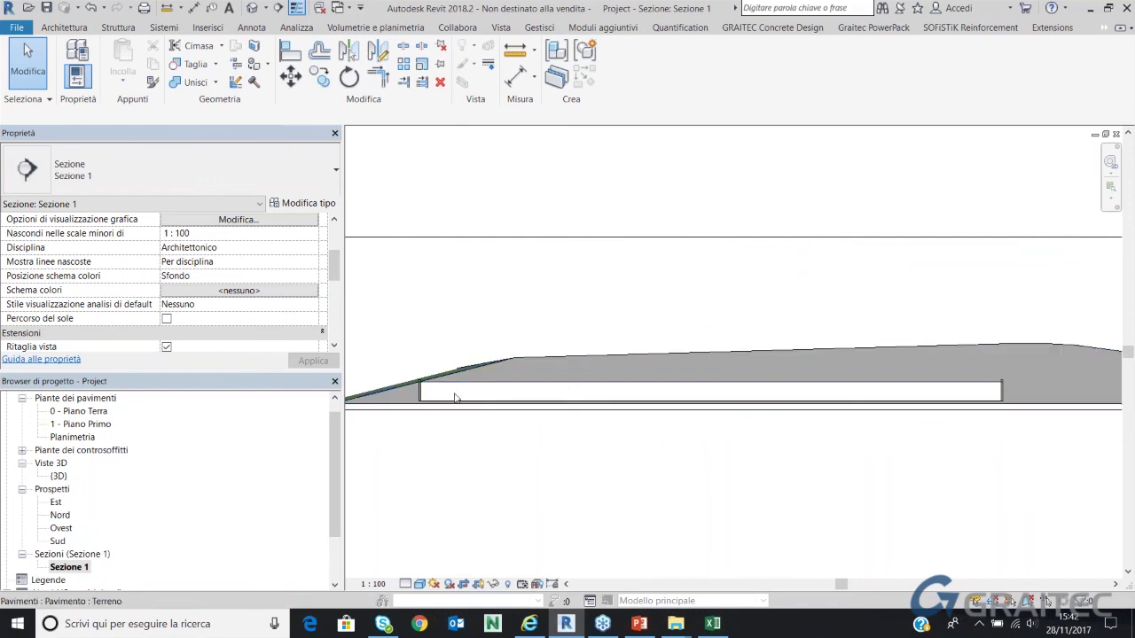
Scroll through the section view to review the terrain and floor slab
scroll(399, 393, "up", 1)
scroll(434, 380, "up", 1)
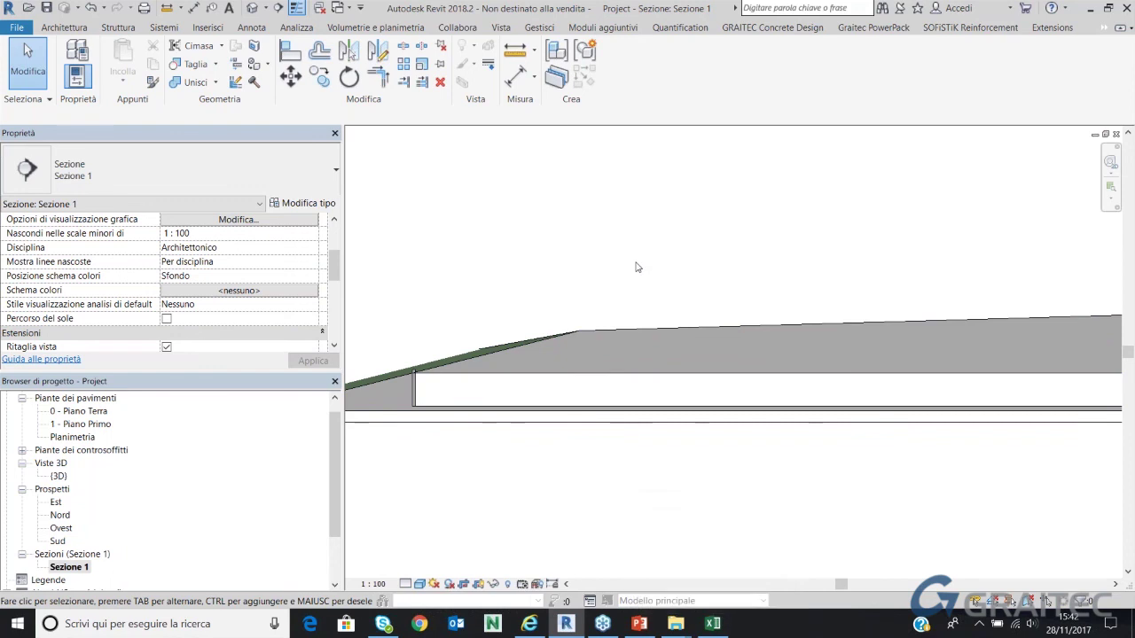
scroll(559, 317, "down", 2)
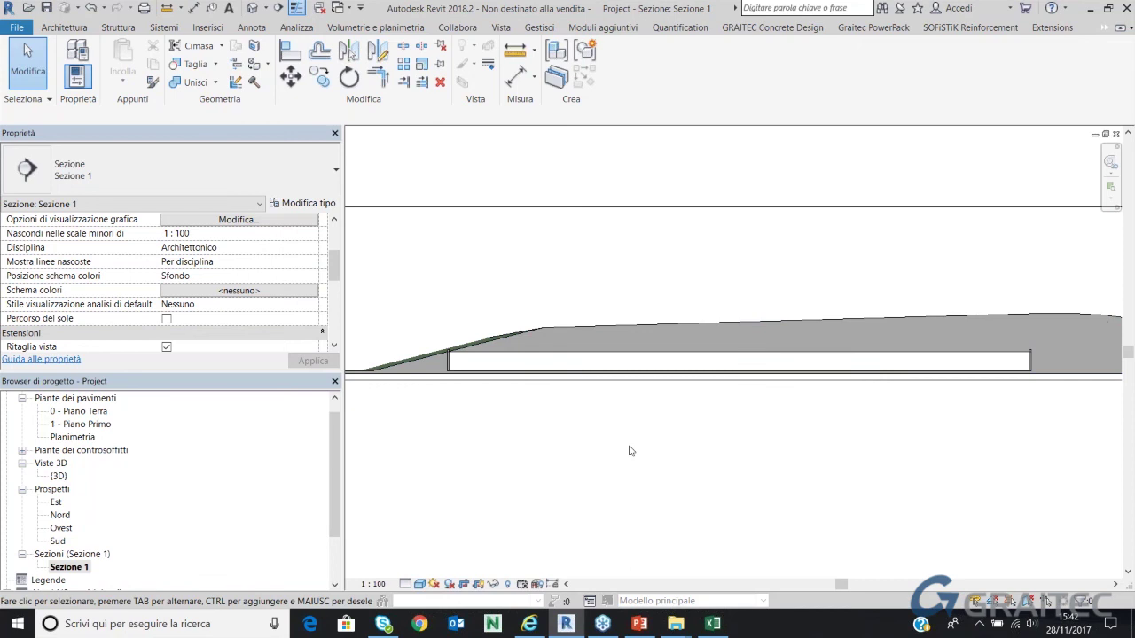
scroll(612, 296, "down", 2)
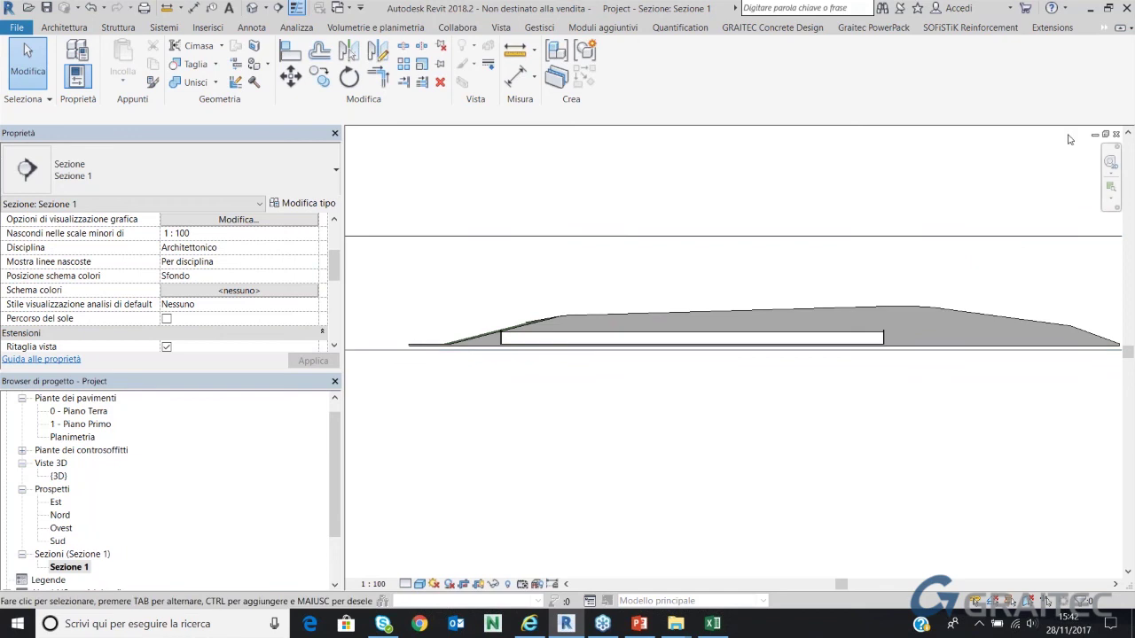
Close the section view and the project without saving, then bring up the PowerPoint presentation
left_click(1094, 134)
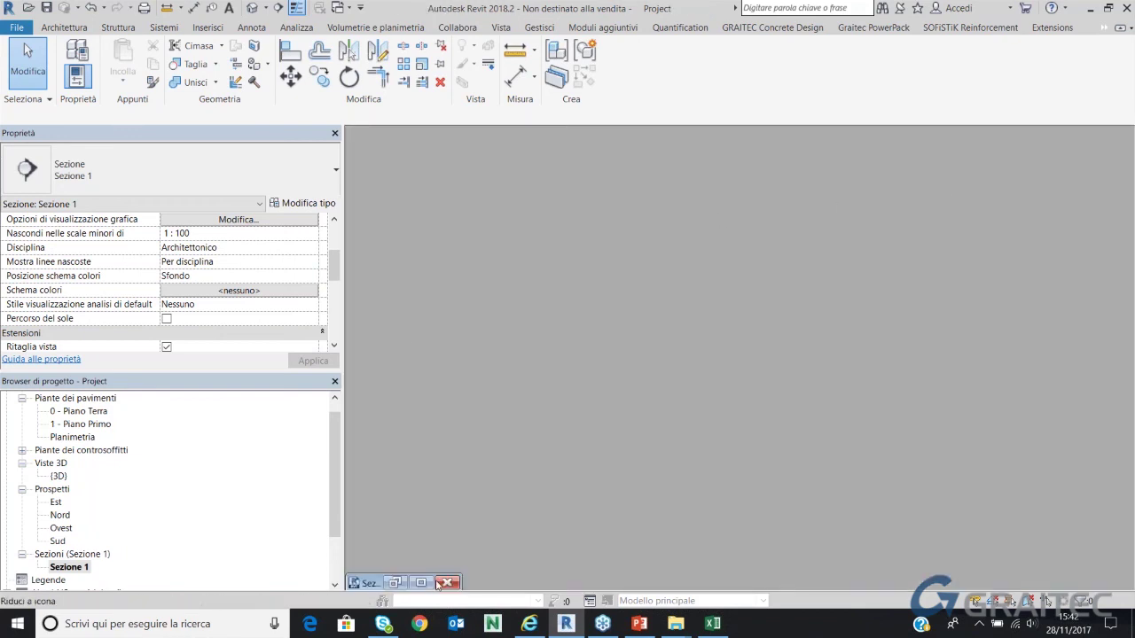
left_click(438, 583)
left_click(602, 314)
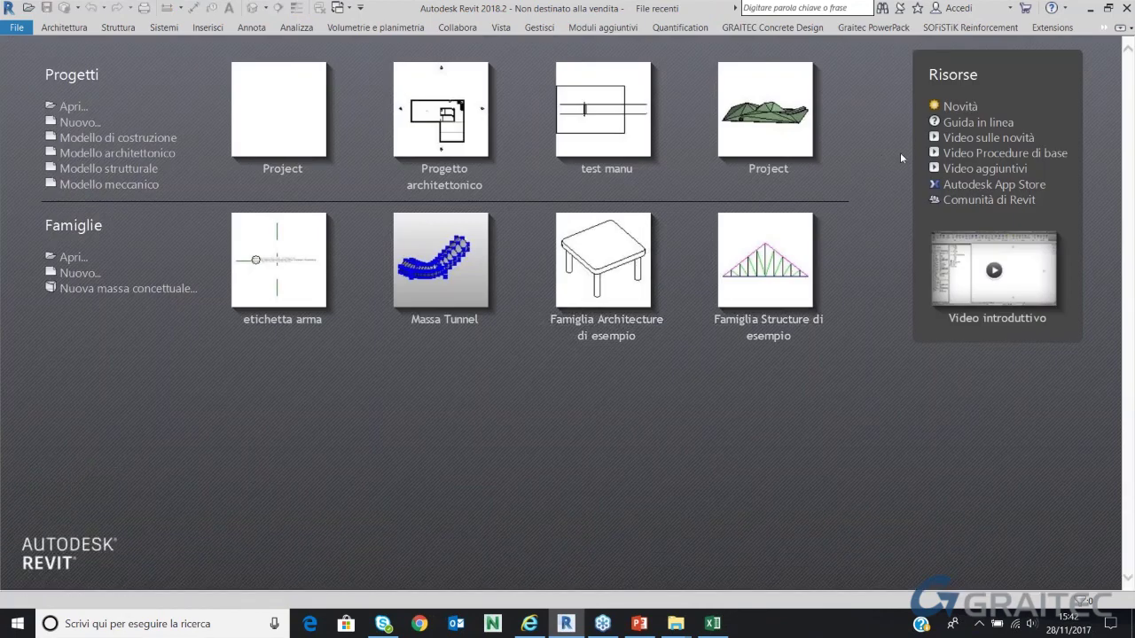
left_click(640, 624)
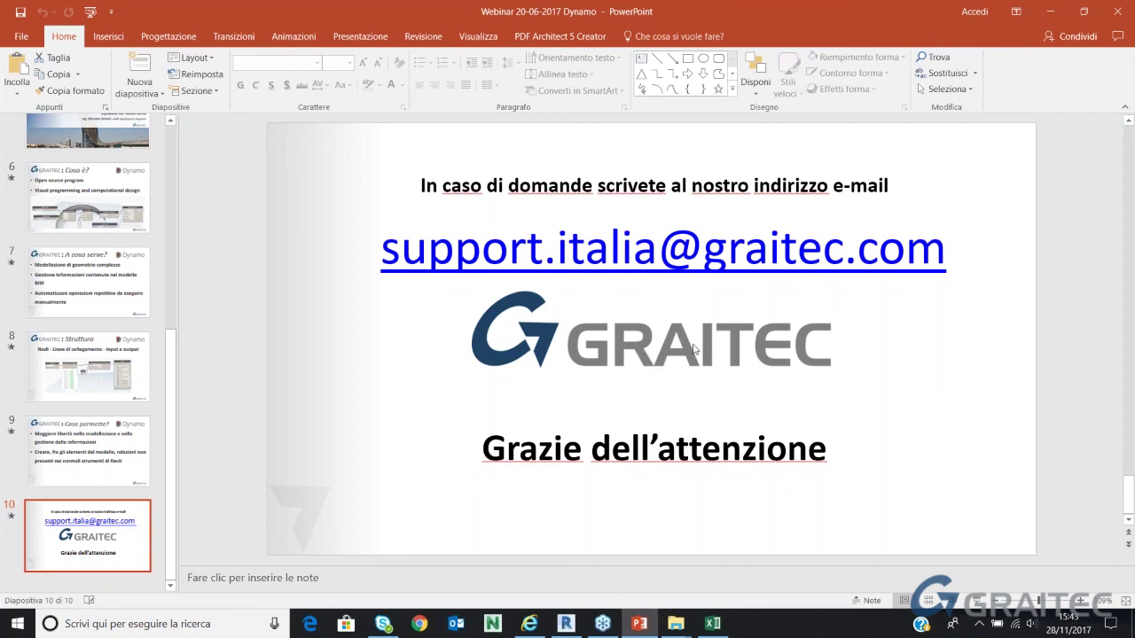
Run the slideshow from slide 10, the 'Grazie dell'attenzione' closing slide
key("shift+F5")
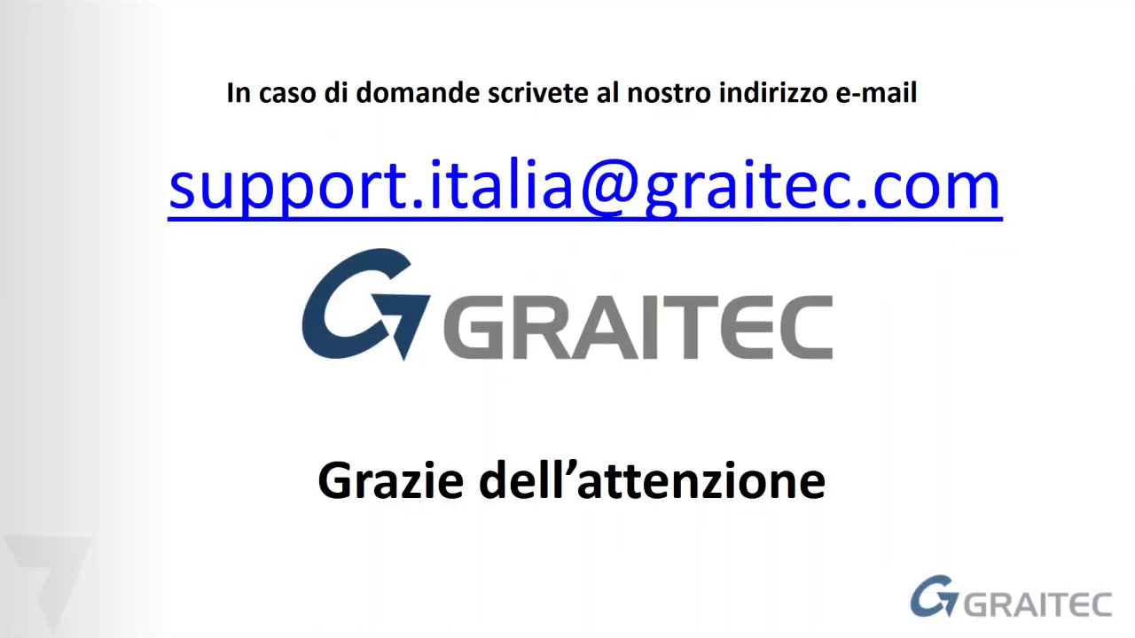